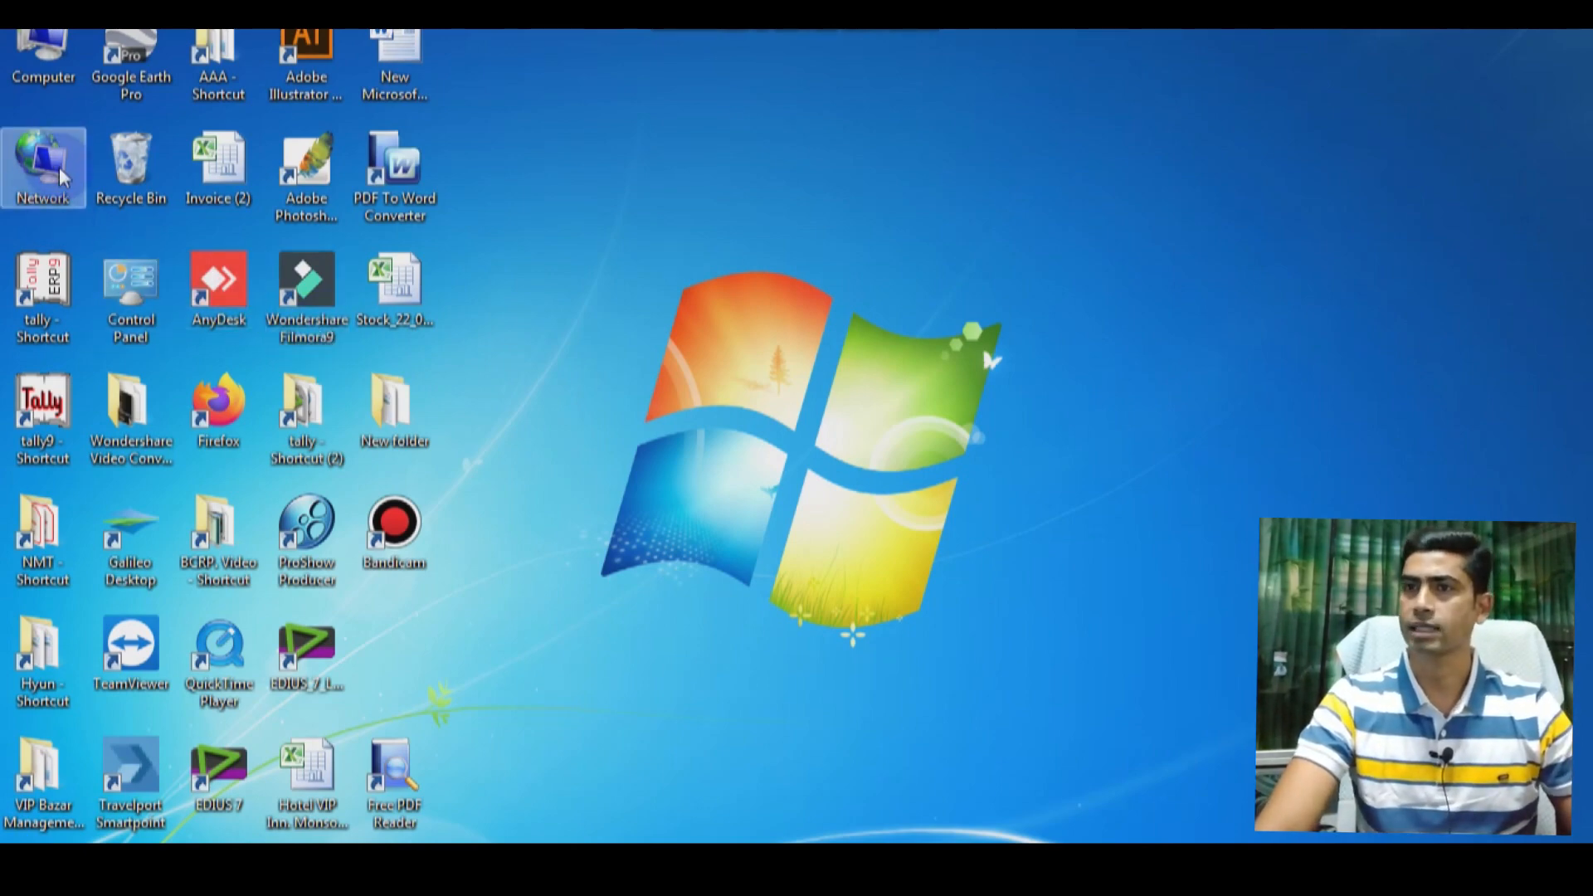
Step: Go from Computer to the Downloads folder and select the 112 MB setup application
{"action": "double_click", "coordinate": [46, 48]}
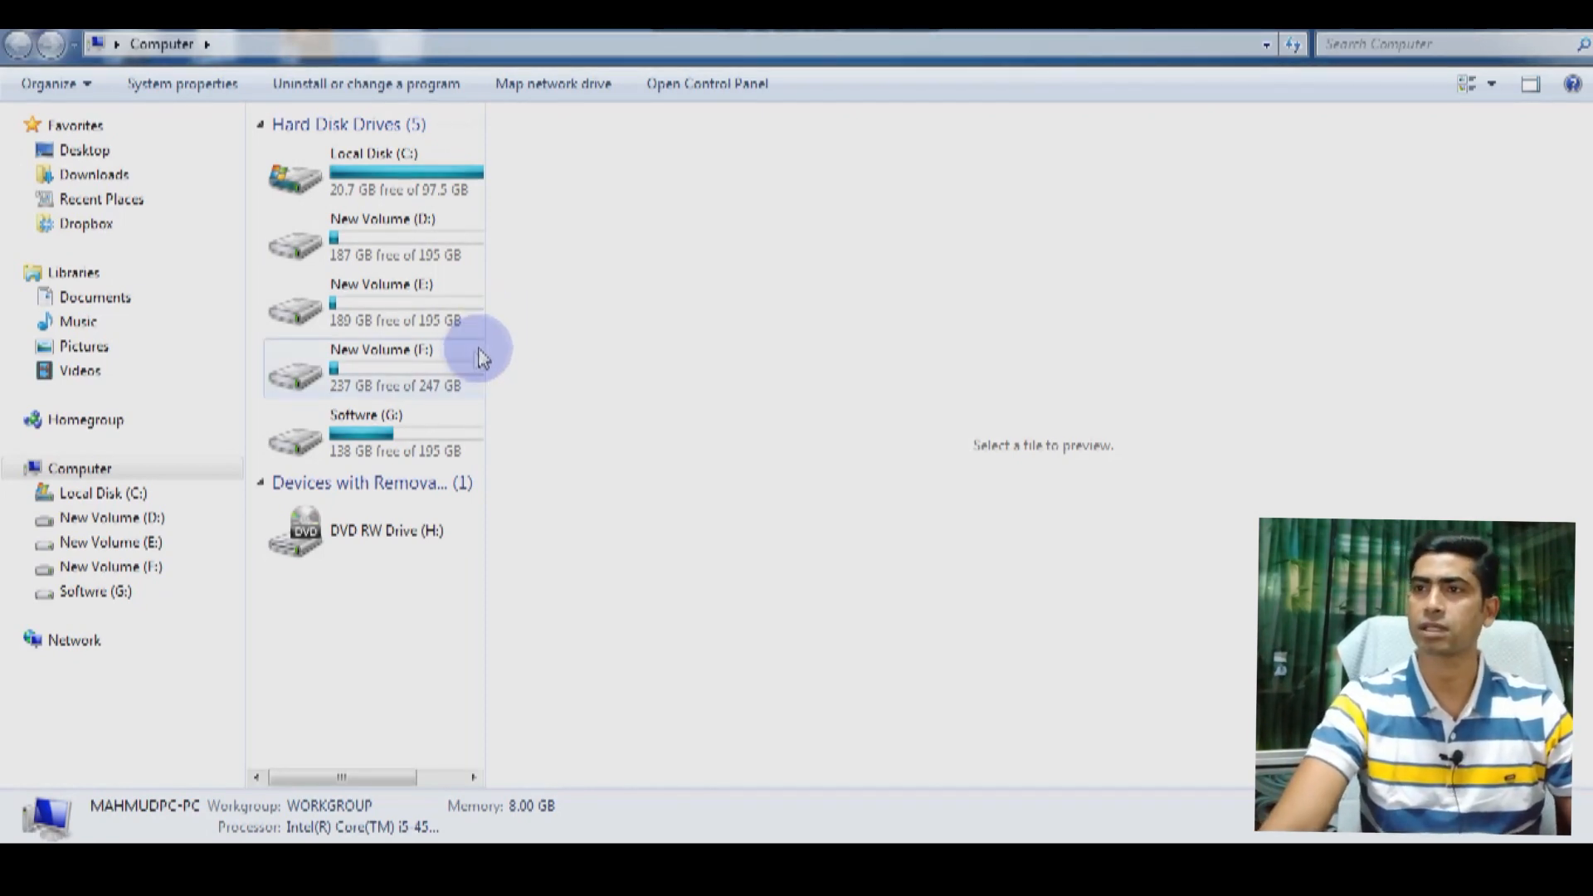
{"action": "left_click", "coordinate": [89, 184]}
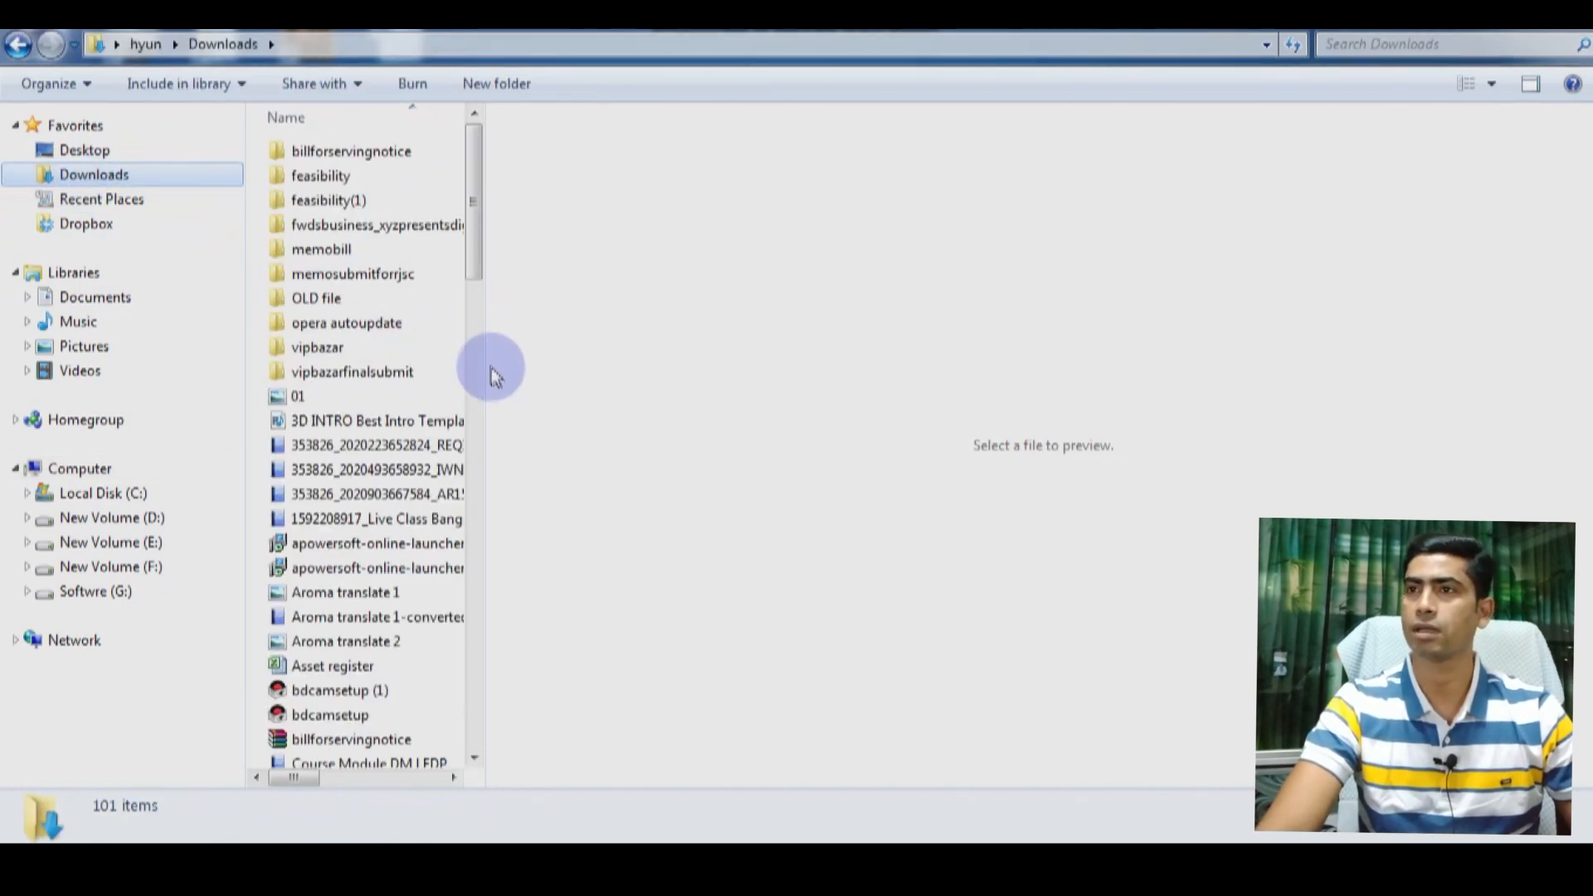
{"action": "left_click_drag", "start_coordinate": [485, 365], "coordinate": [729, 381]}
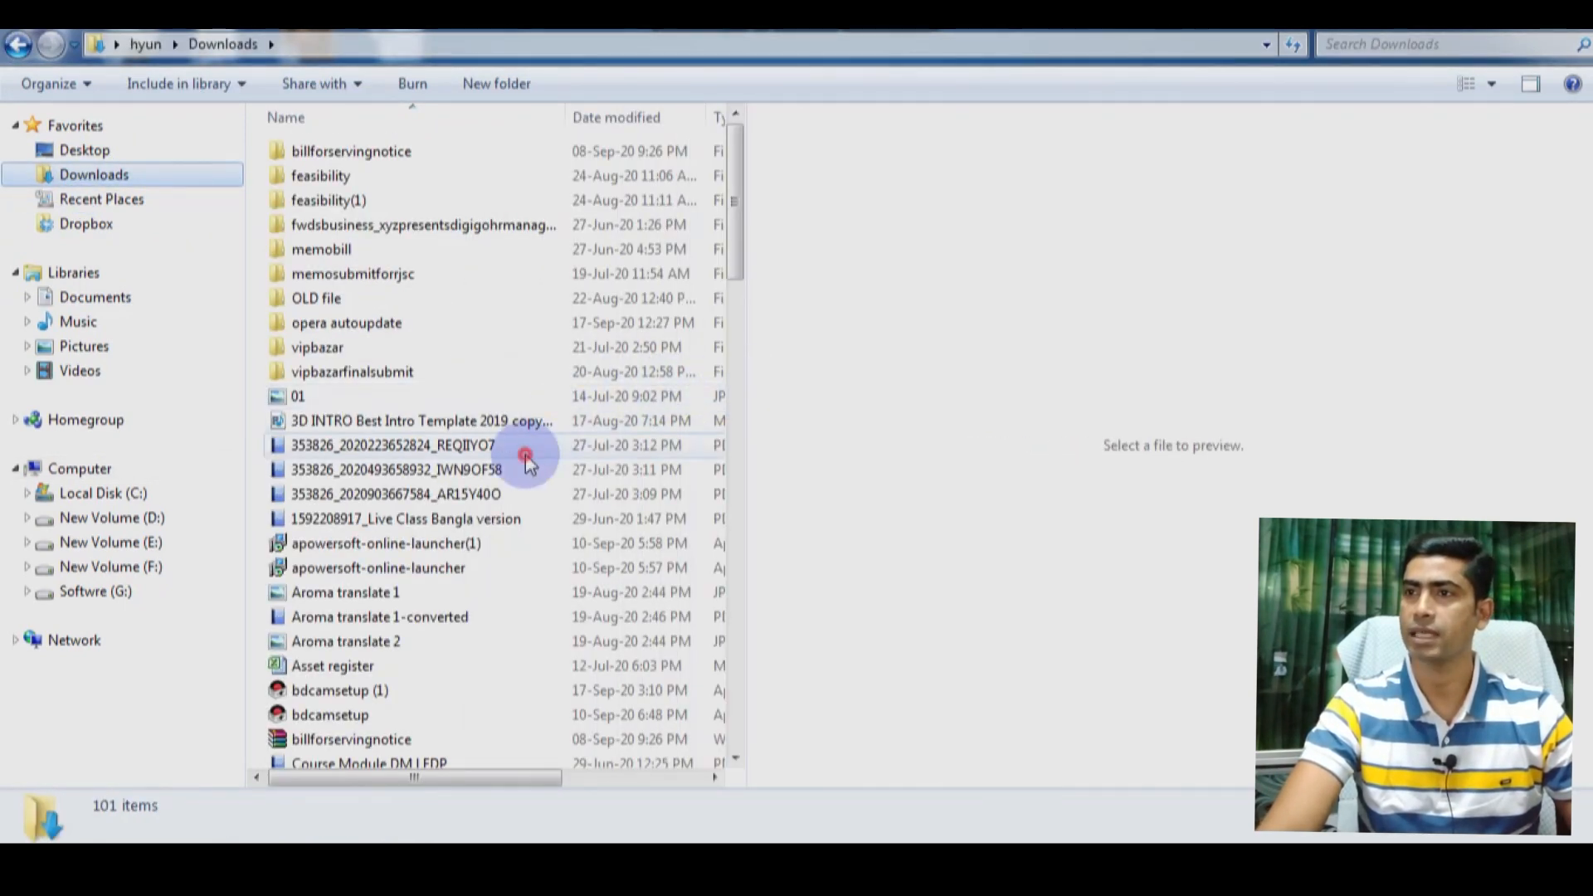
{"action": "left_click", "coordinate": [526, 448]}
{"action": "scroll", "coordinate": [526, 455], "scroll_direction": "down", "scroll_amount": 2}
{"action": "scroll", "coordinate": [528, 456], "scroll_direction": "down", "scroll_amount": 5}
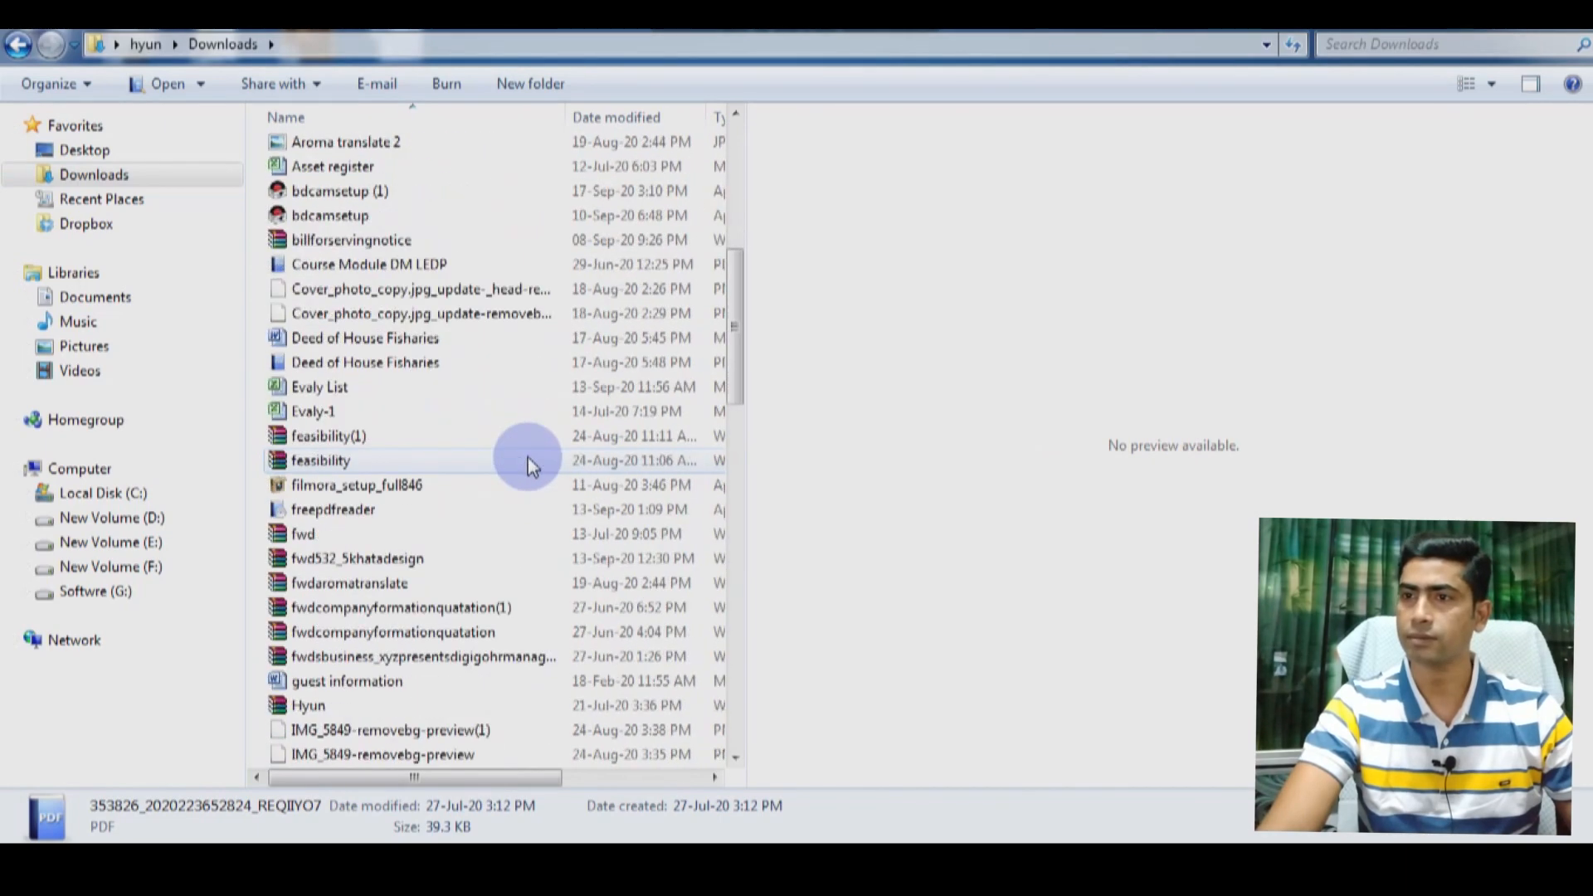
{"action": "scroll", "coordinate": [528, 462], "scroll_direction": "down", "scroll_amount": 1}
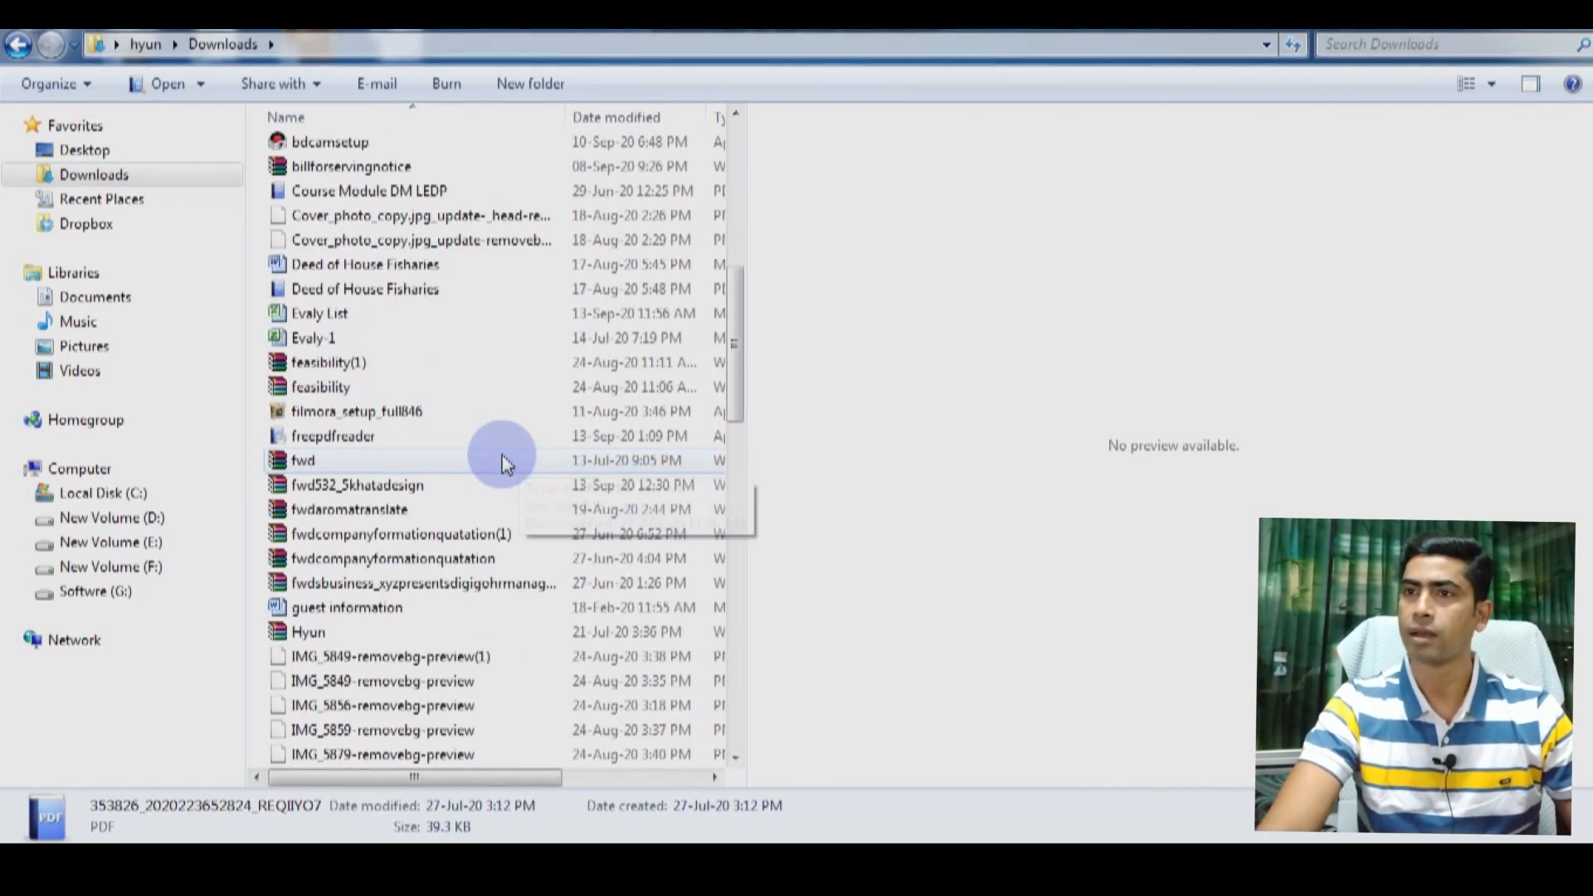
{"action": "scroll", "coordinate": [508, 462], "scroll_direction": "down", "scroll_amount": 1}
{"action": "scroll", "coordinate": [504, 462], "scroll_direction": "down", "scroll_amount": 8}
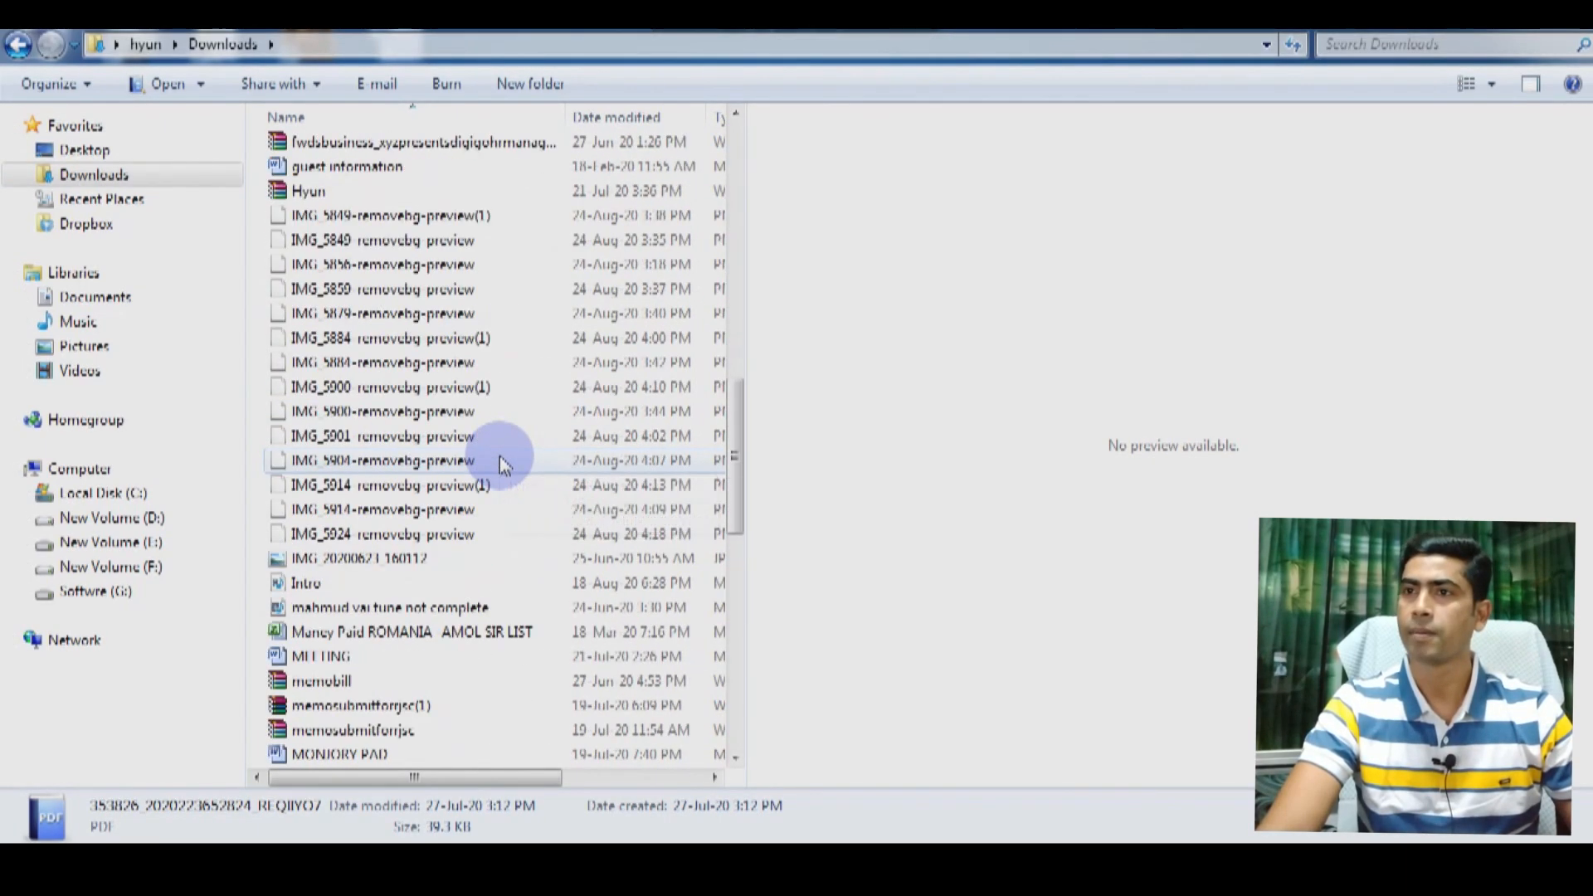
{"action": "scroll", "coordinate": [506, 465], "scroll_direction": "down", "scroll_amount": 3}
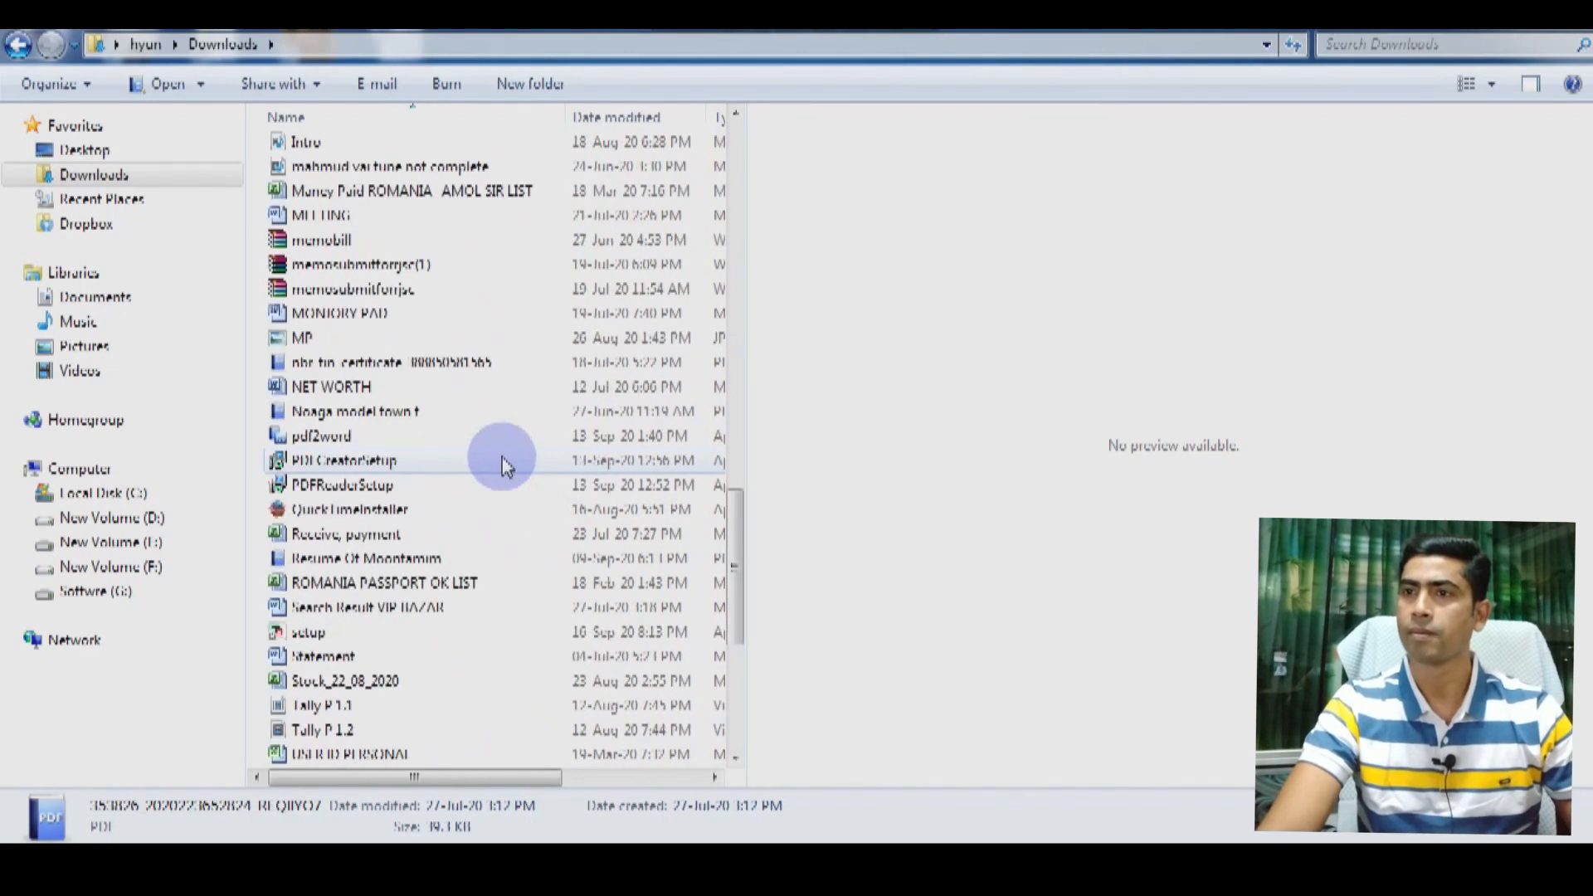
{"action": "left_click", "coordinate": [339, 635]}
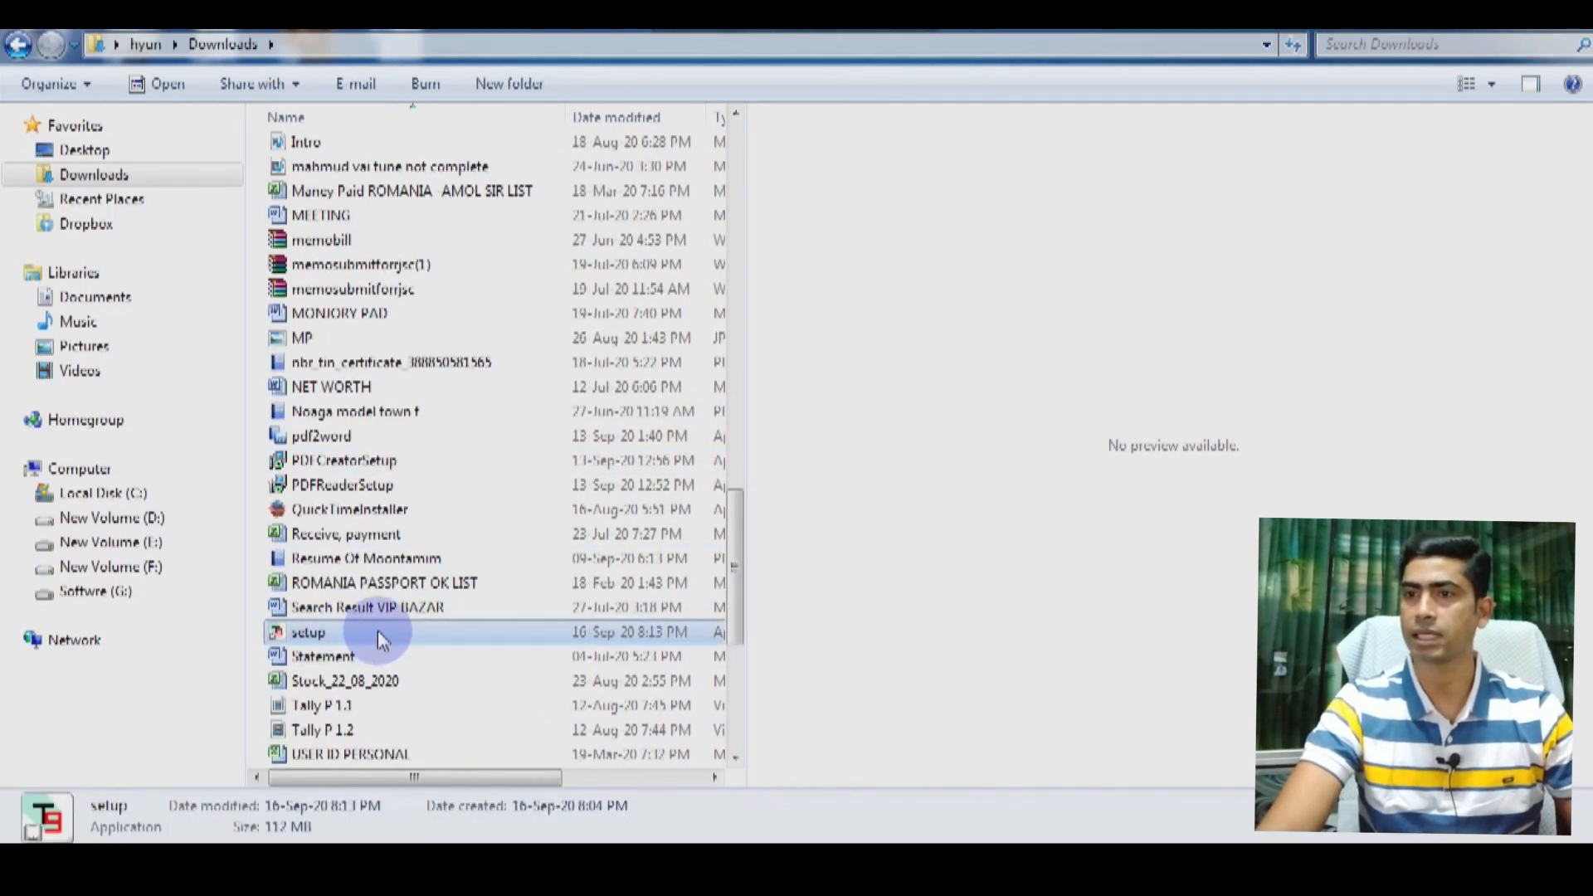
Step: Run setup and install Tally.ERP 9 Series A Release 6.6.3 (64 bit) into Program Files
{"action": "double_click", "coordinate": [312, 629]}
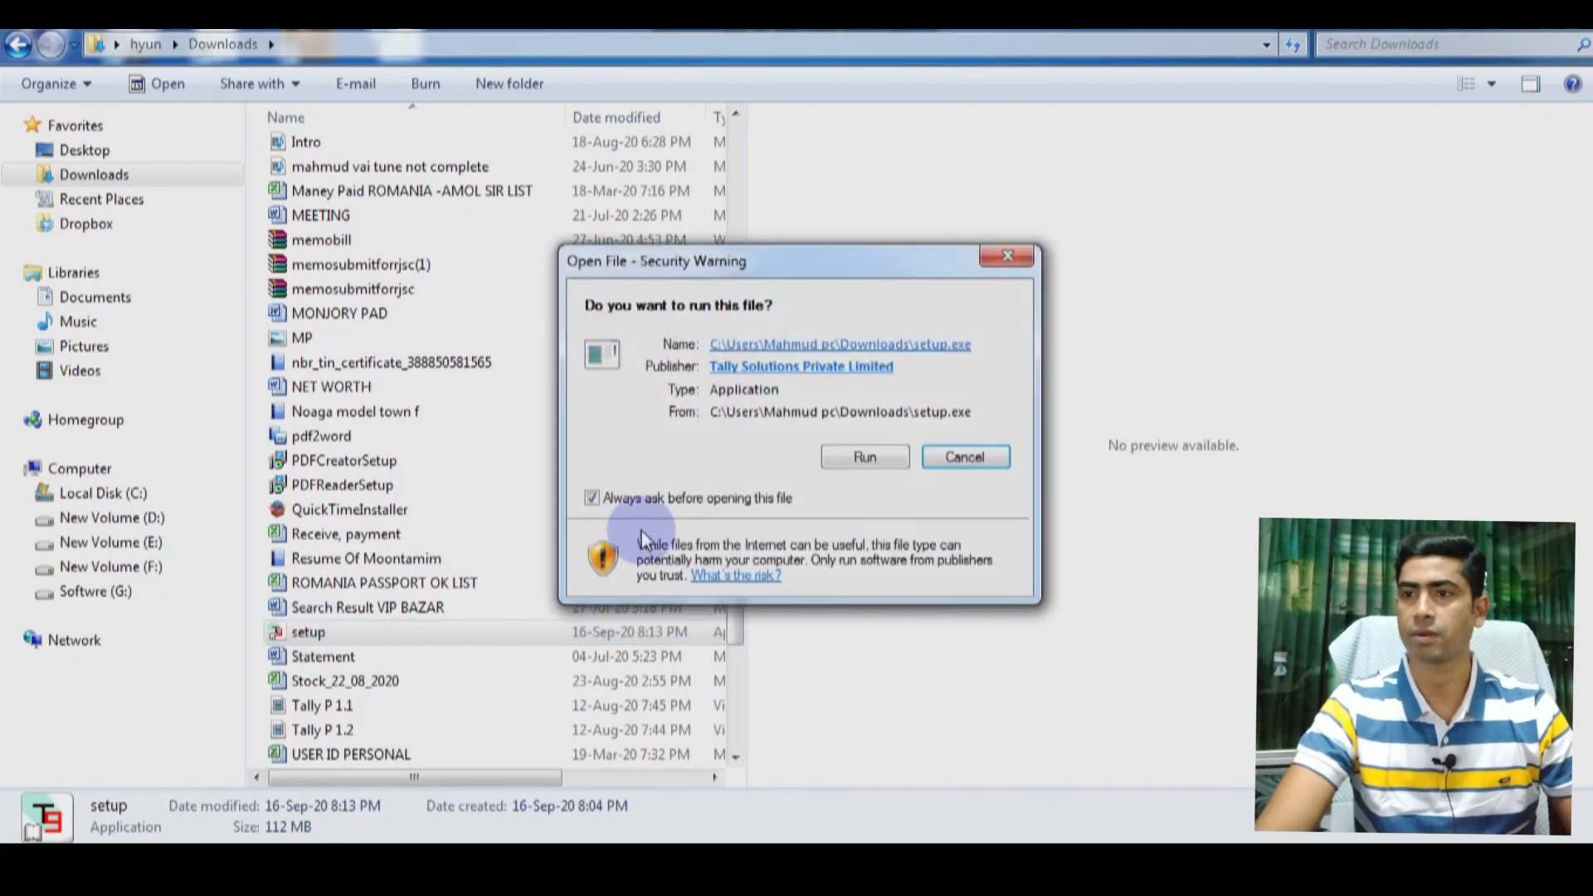
{"action": "left_click", "coordinate": [852, 461]}
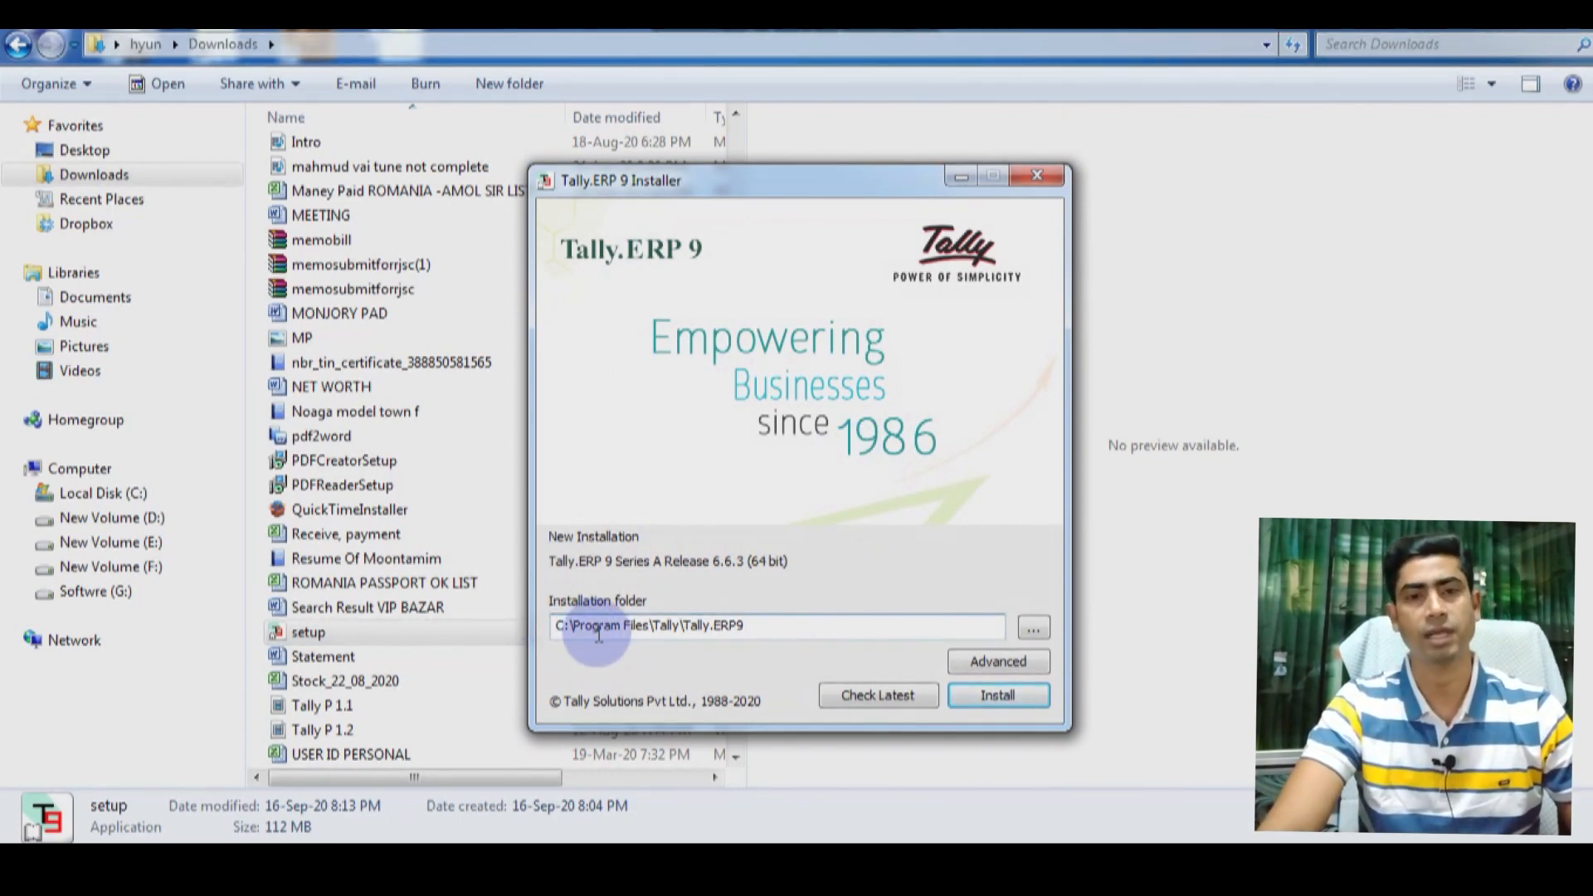
{"action": "left_click", "coordinate": [997, 698]}
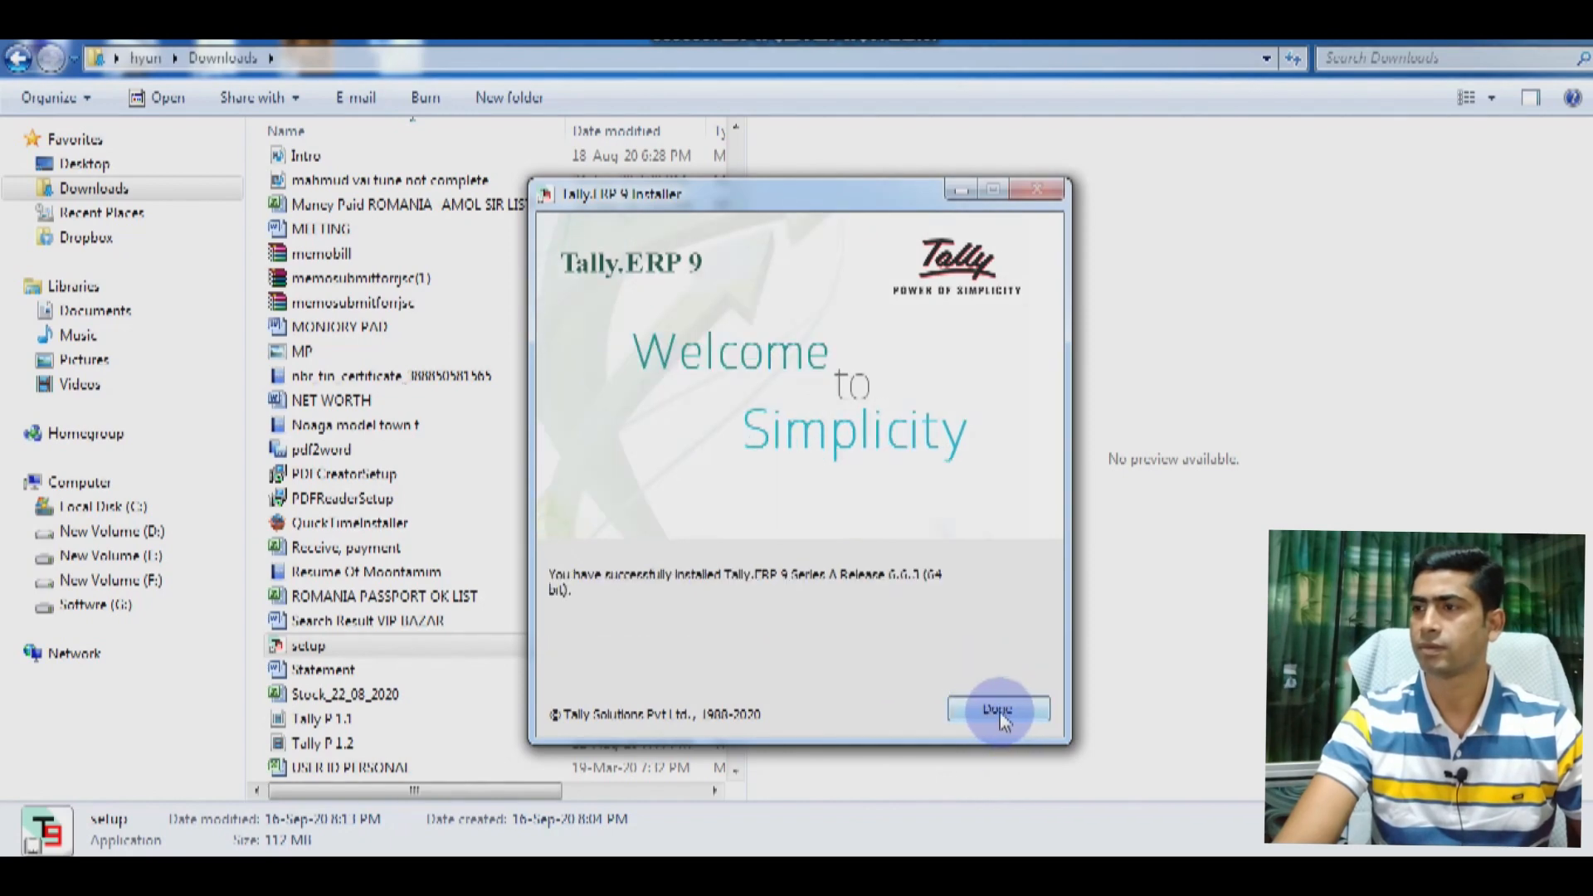
{"action": "left_click", "coordinate": [998, 711]}
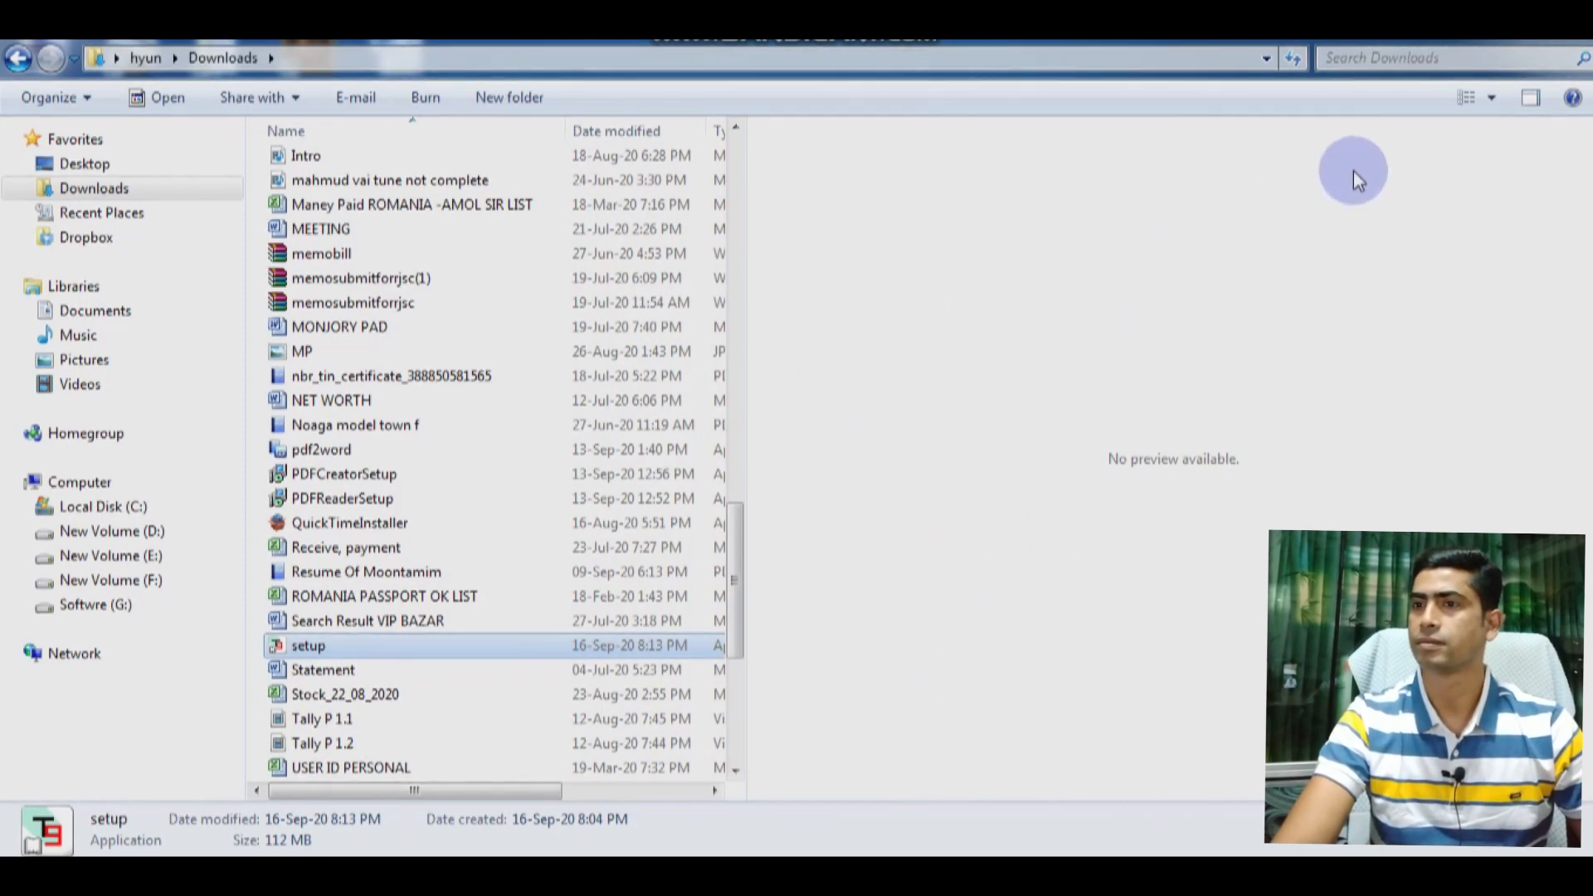
Step: Close Explorer, back out of Tally's startup screens and confirm Quit
{"action": "left_click", "coordinate": [1573, 28]}
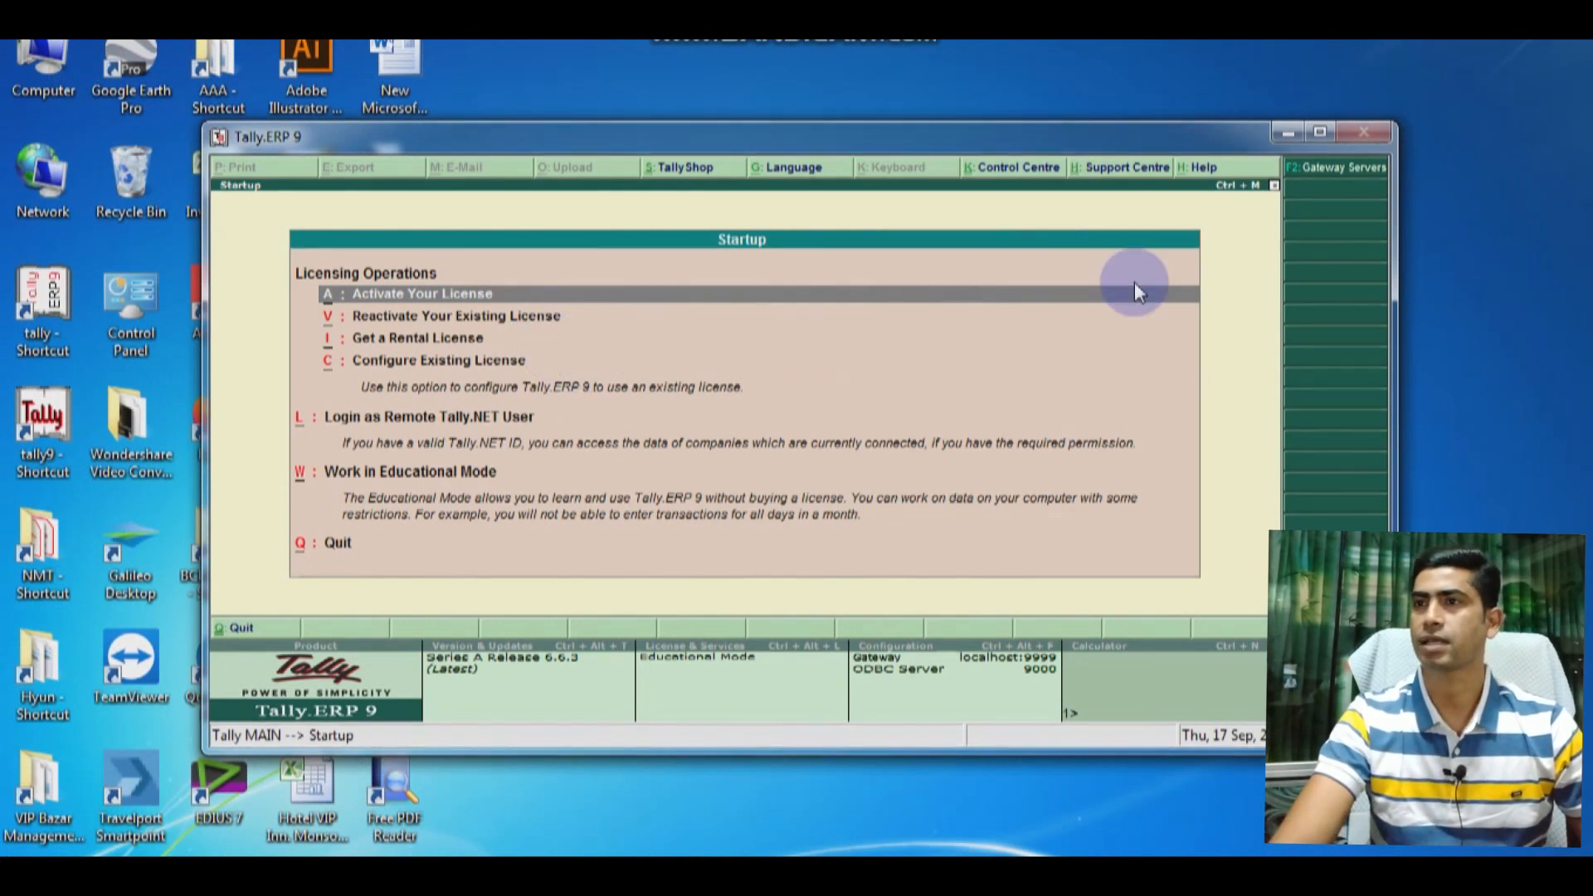
{"action": "key", "text": "Escape"}
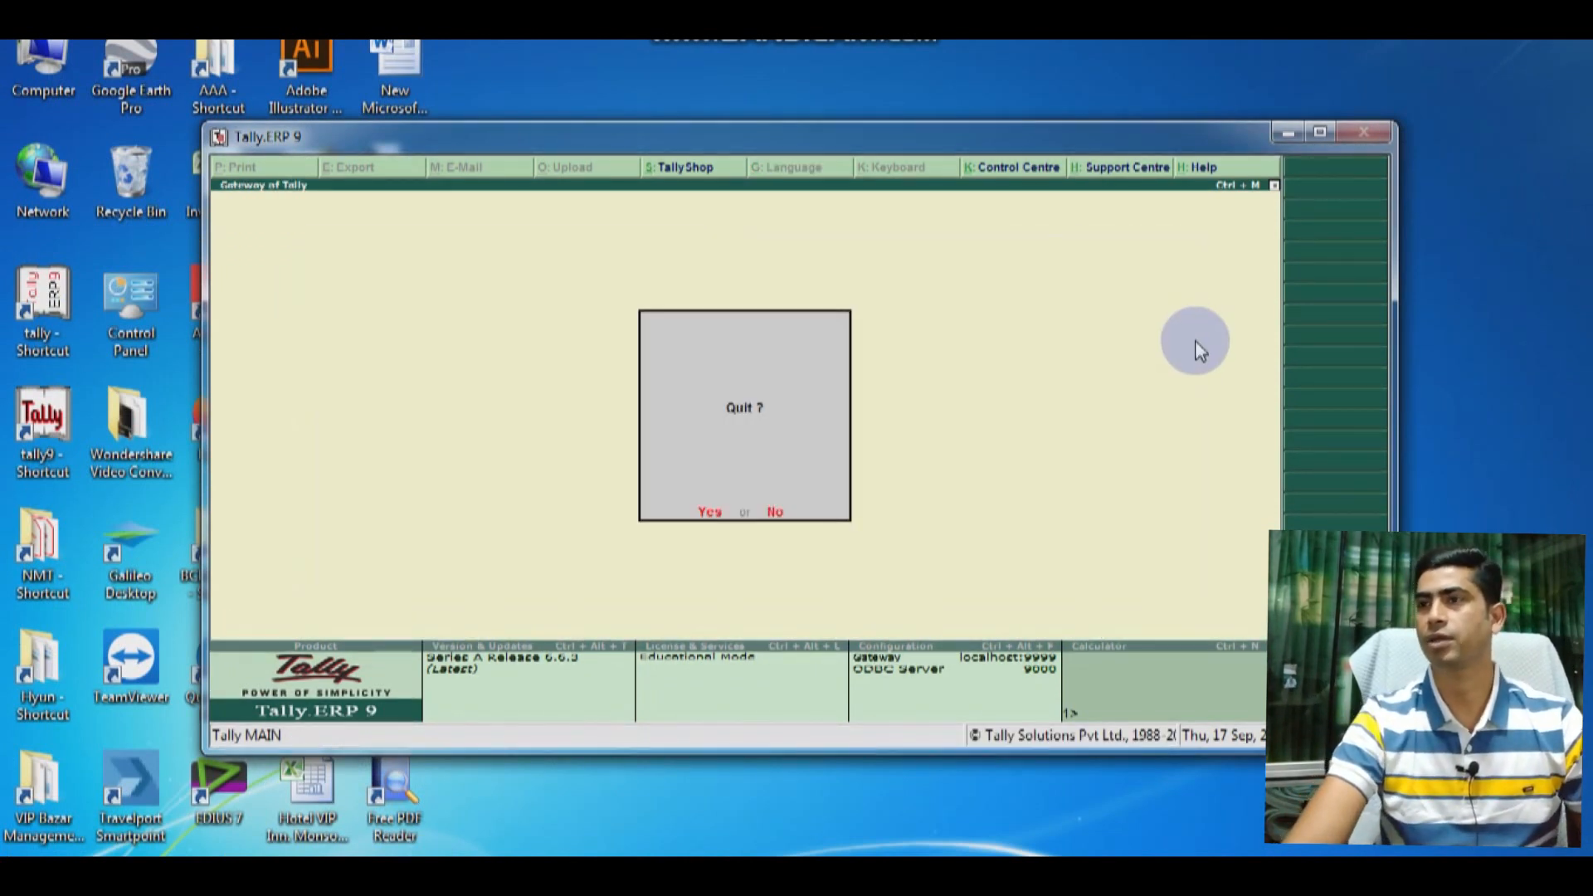
{"action": "key", "text": "n"}
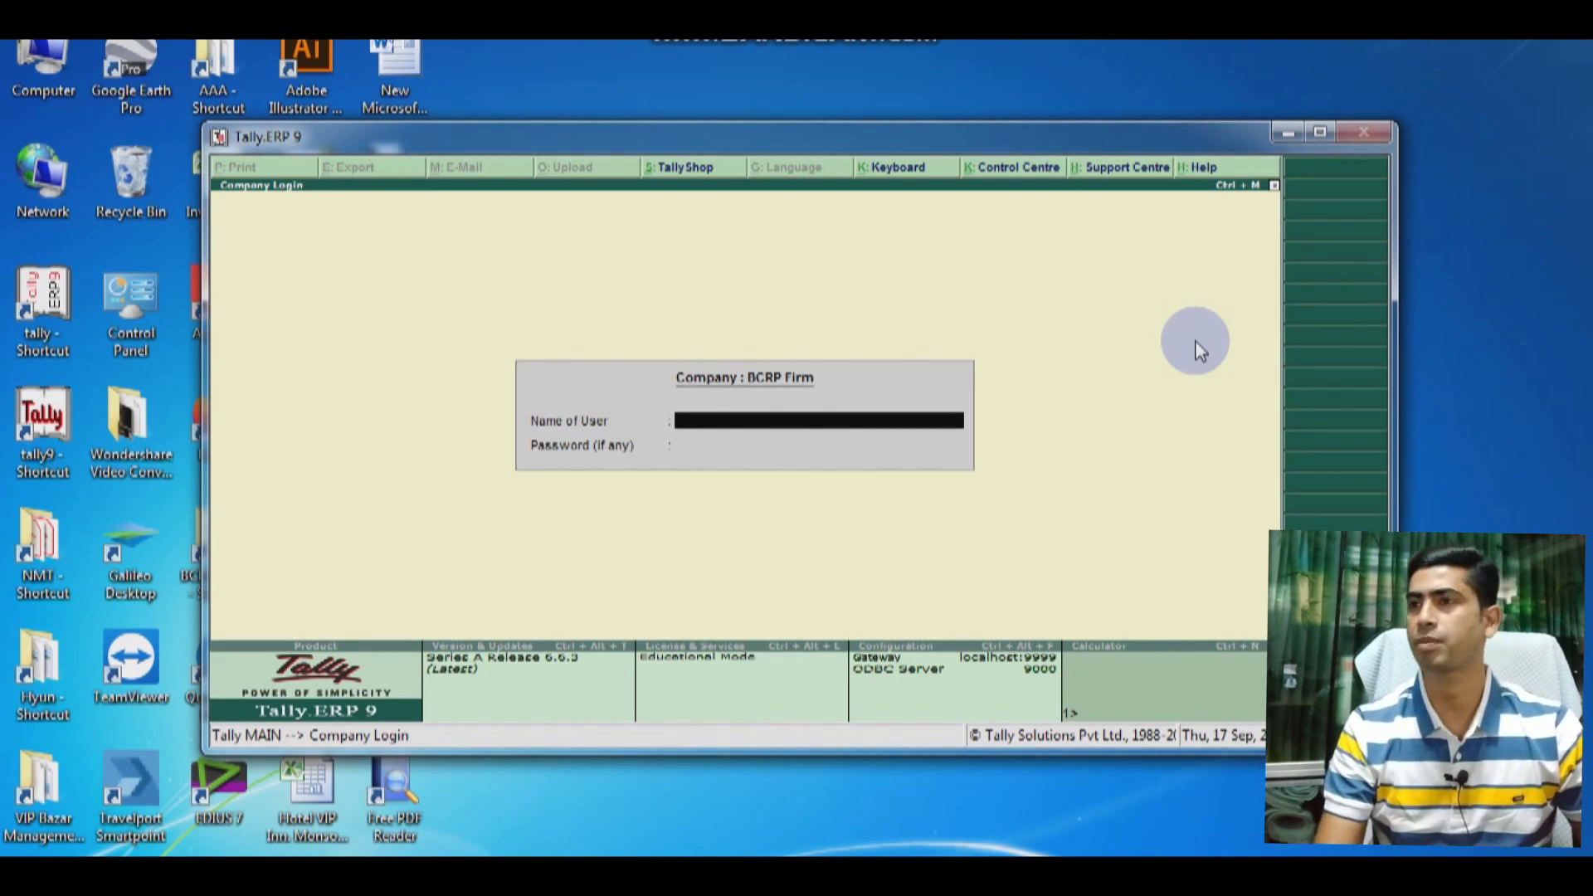
{"action": "key", "text": "Escape"}
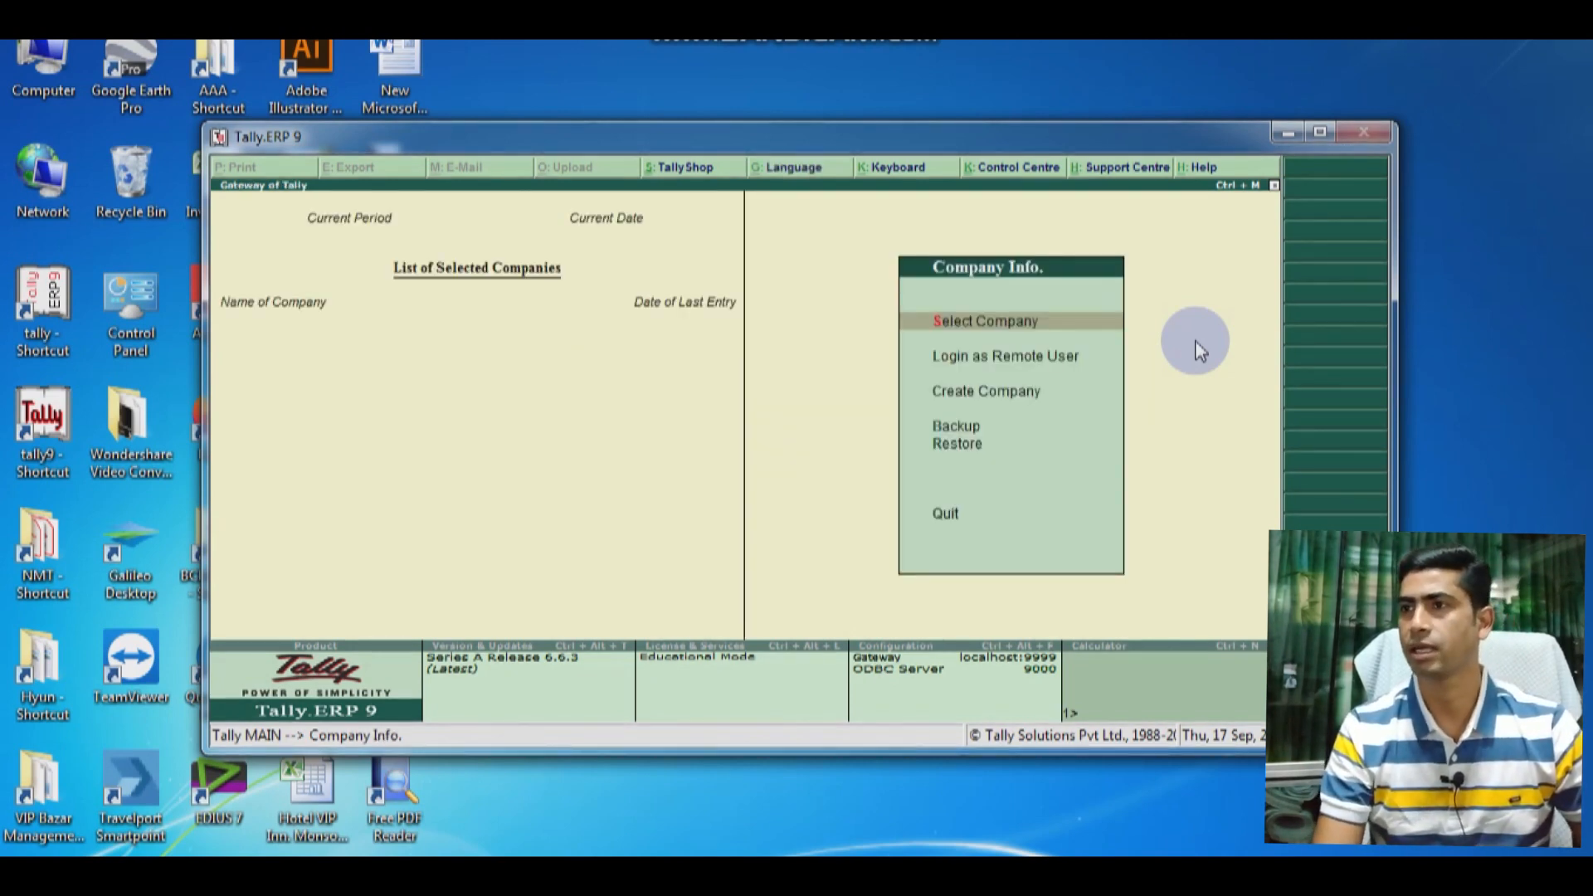
{"action": "key", "text": "Escape"}
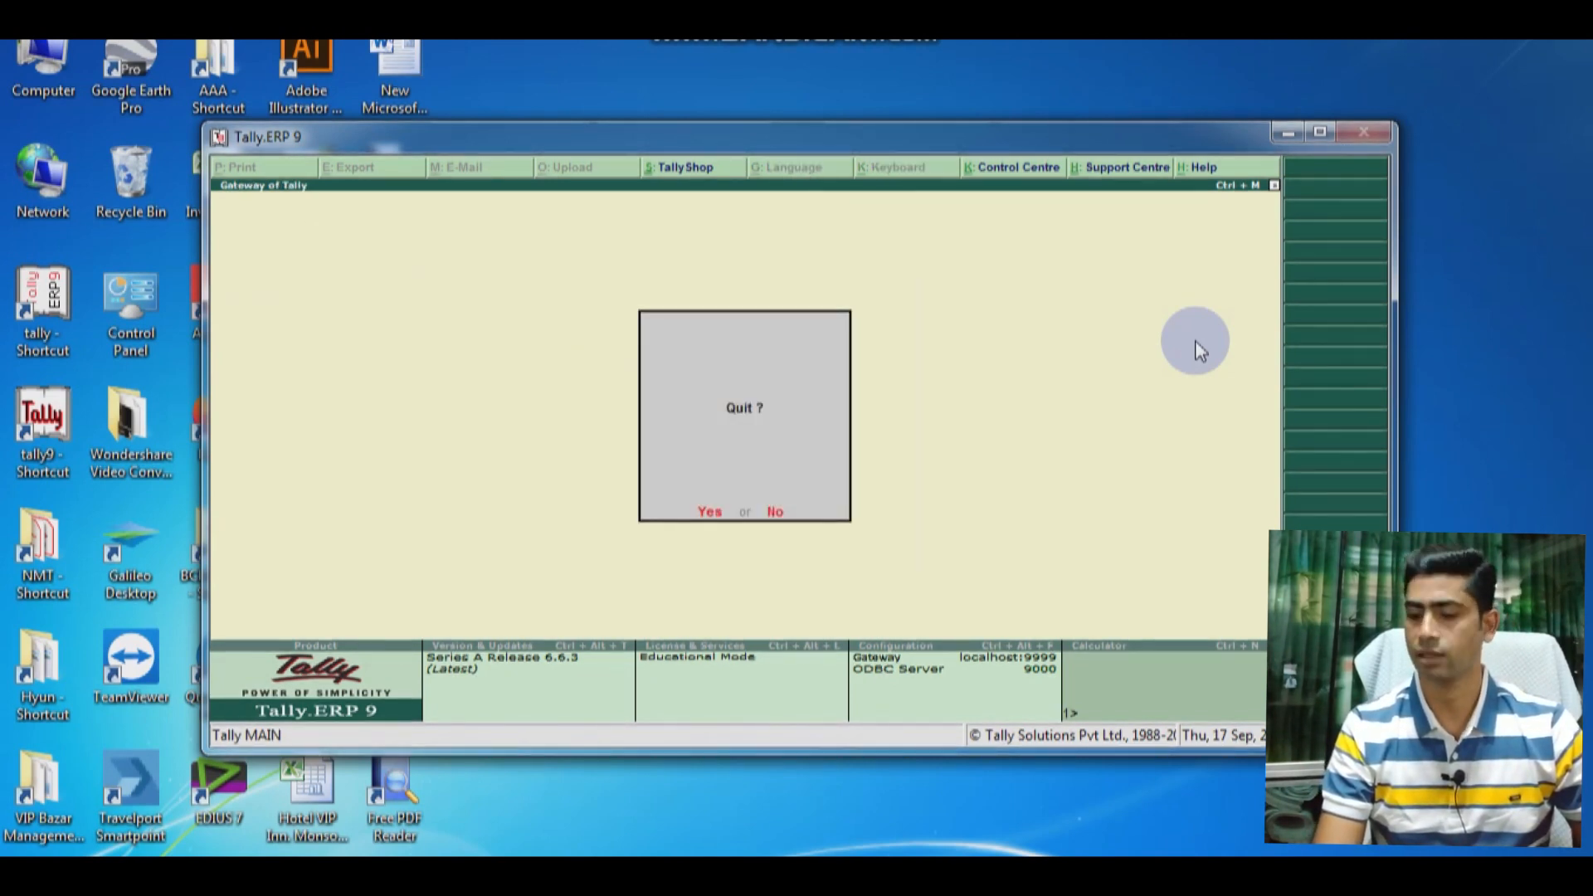
{"action": "key", "text": "Return"}
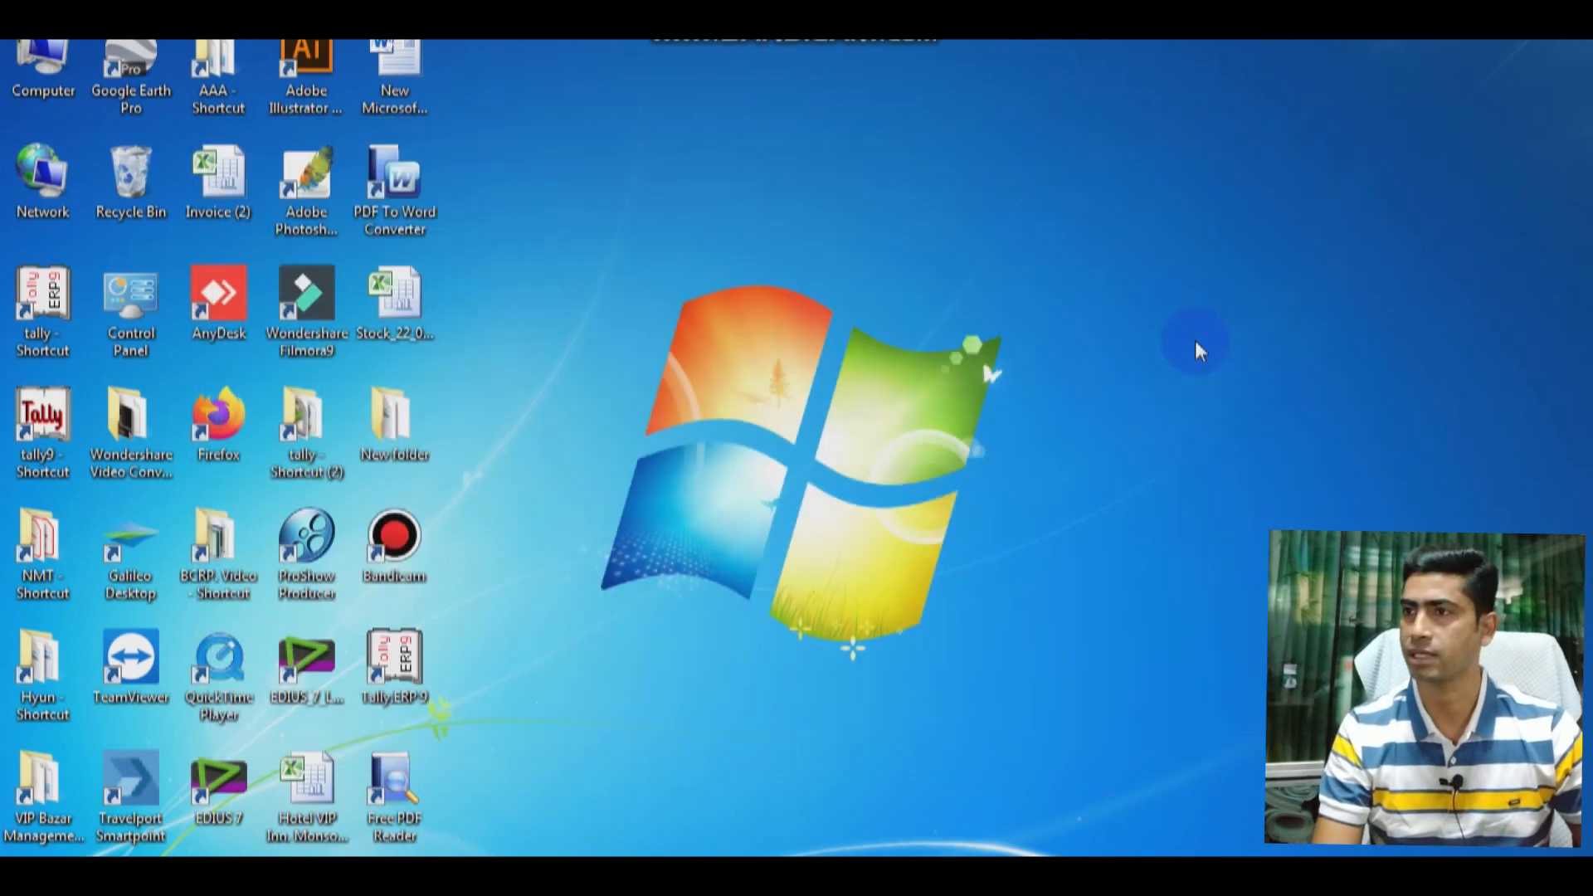
Step: Launch Tally.ERP 9 in Work in Educational Mode and maximize its window
{"action": "double_click", "coordinate": [395, 672]}
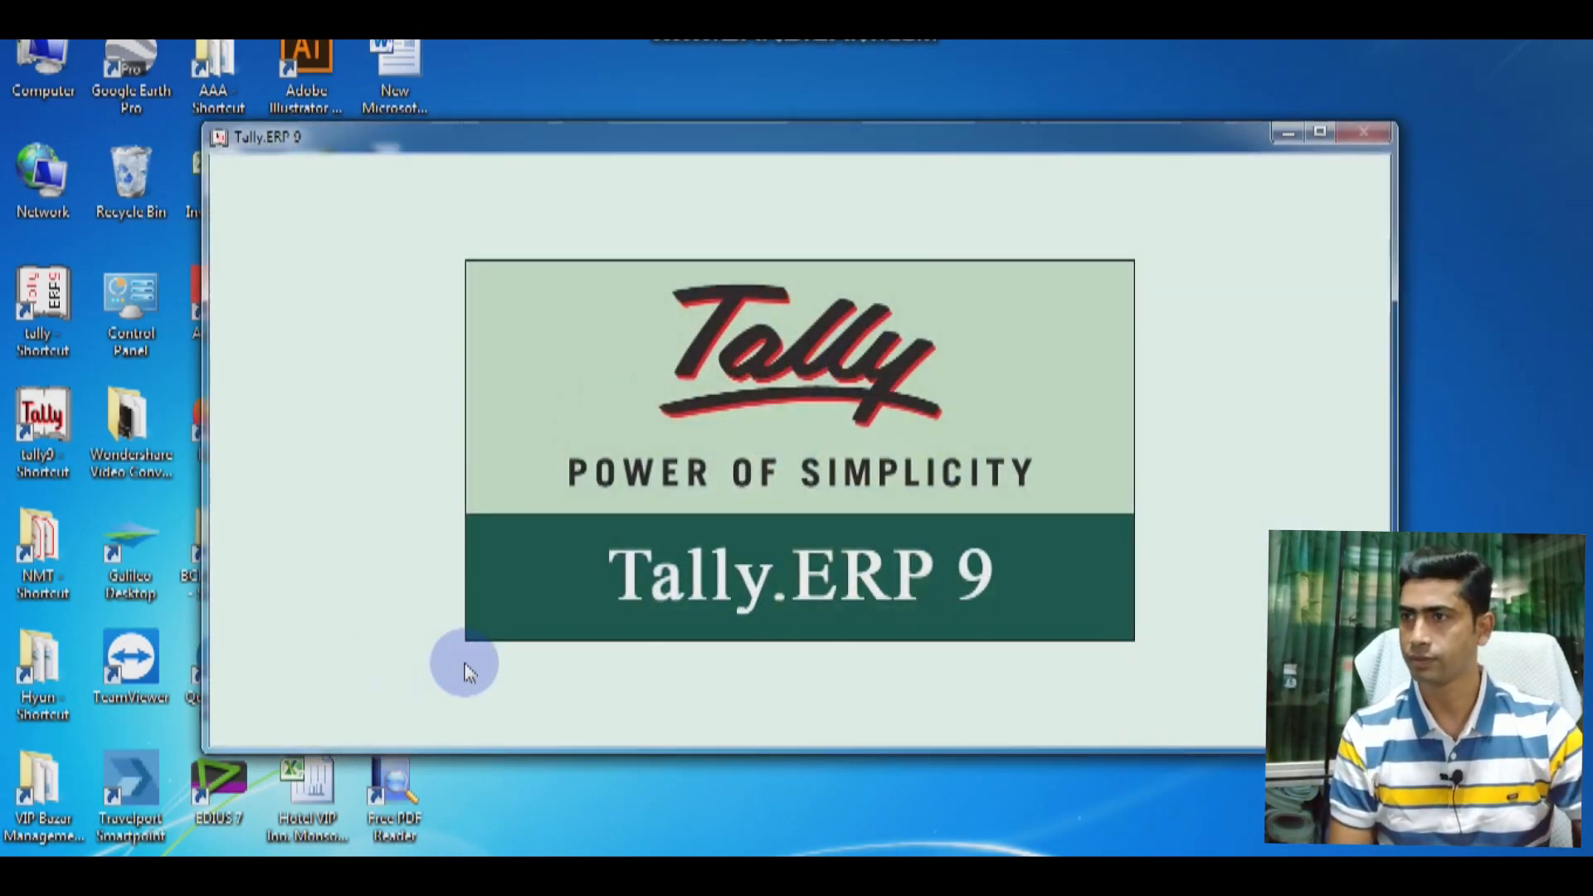
{"action": "key", "text": "Down"}
{"action": "key", "text": "Down"}
{"action": "key", "text": "Down"}
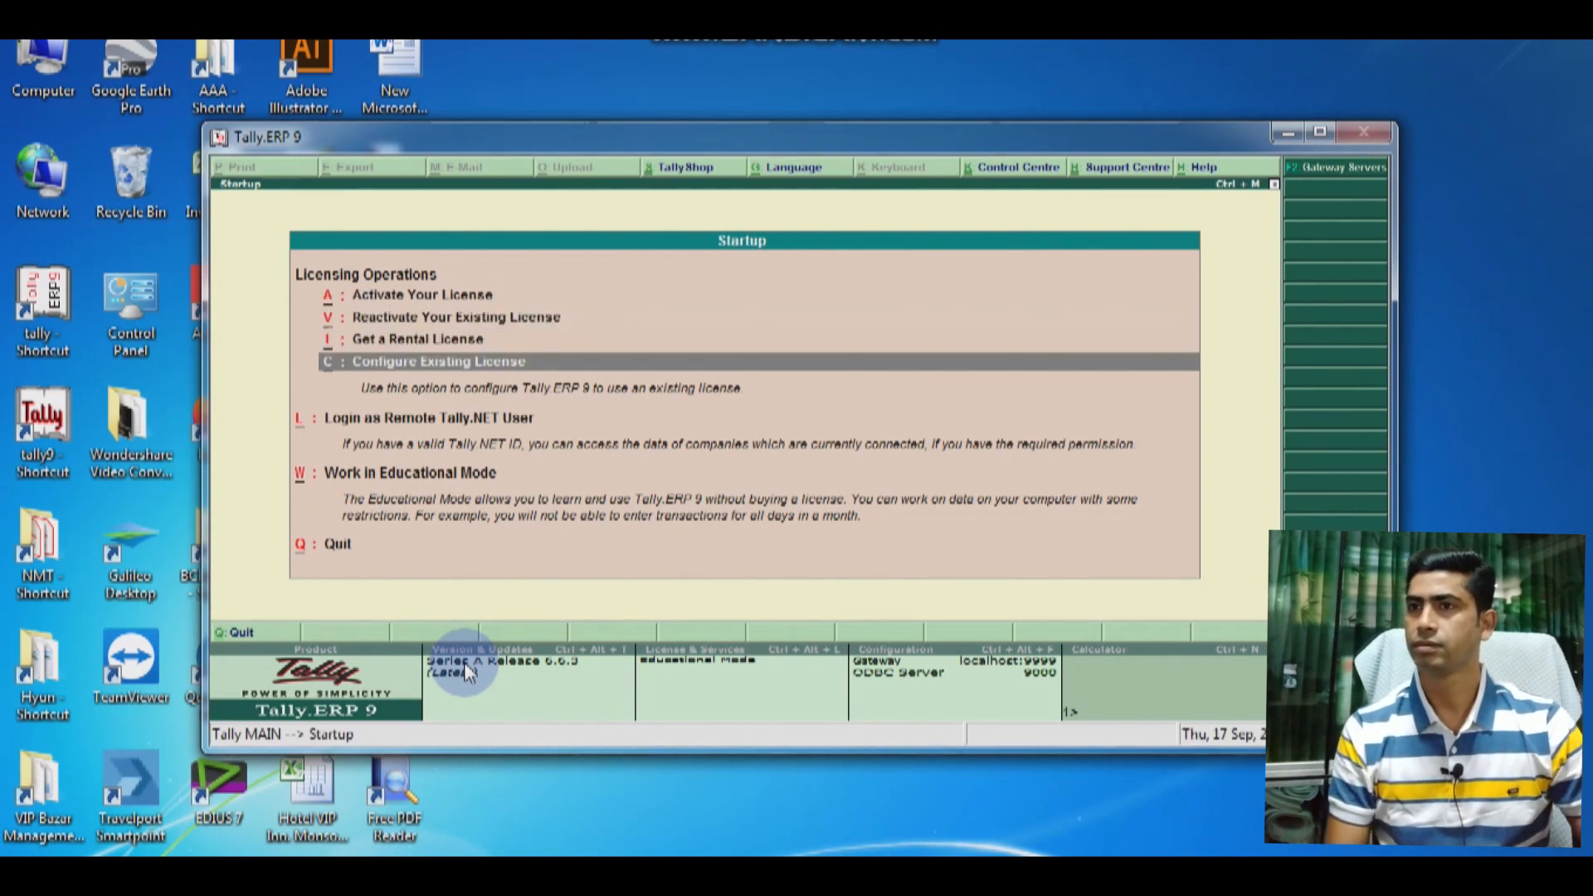
{"action": "key", "text": "Down"}
{"action": "key", "text": "Down"}
{"action": "key", "text": "Return"}
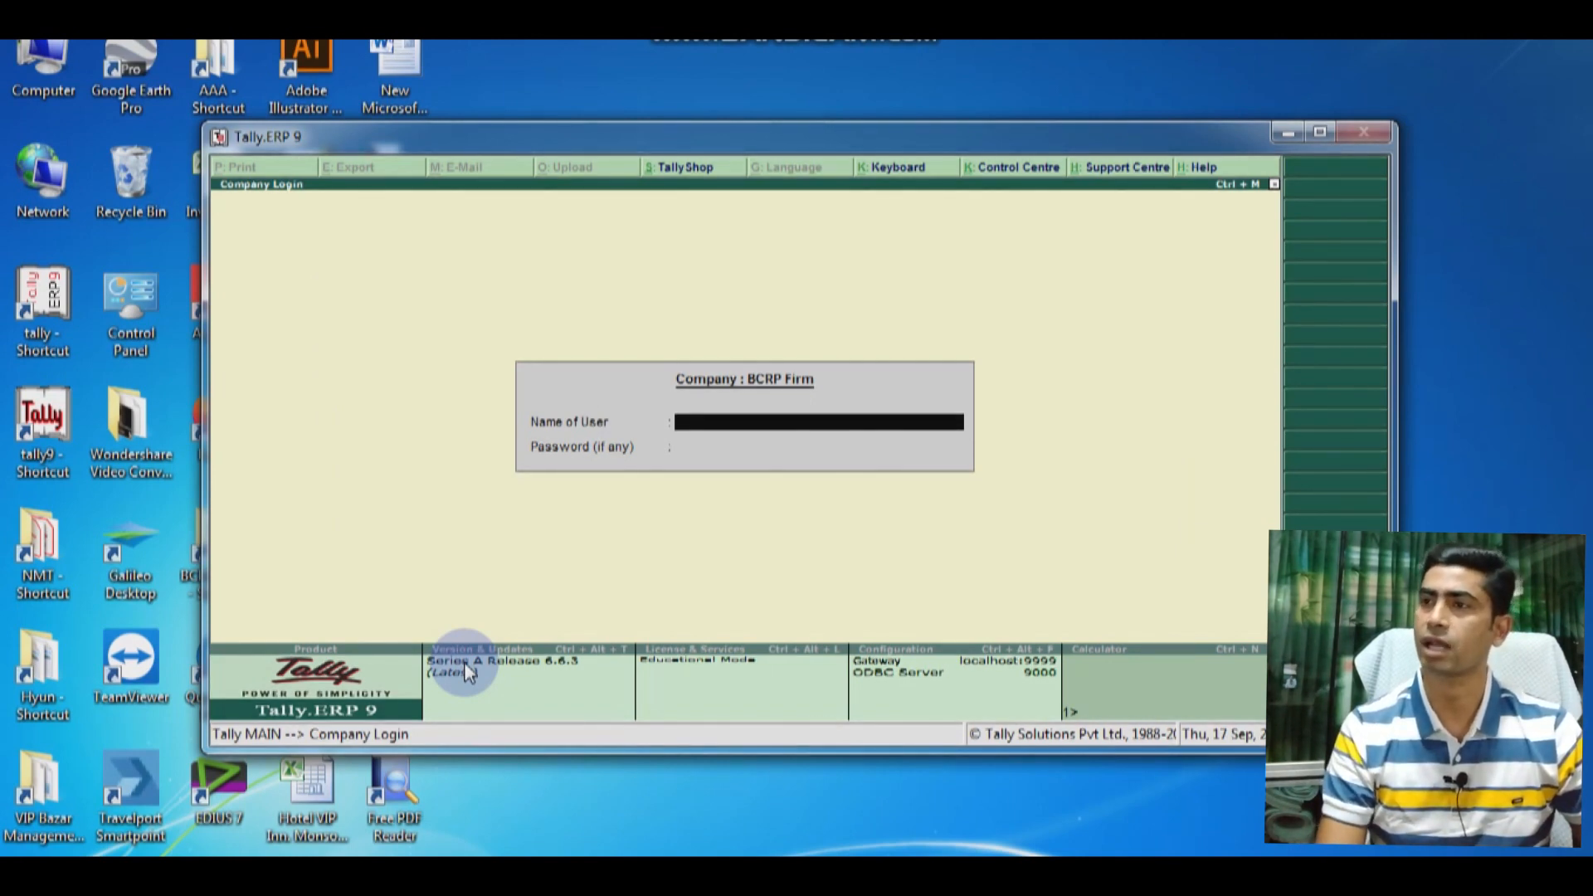
{"action": "left_click", "coordinate": [1319, 132]}
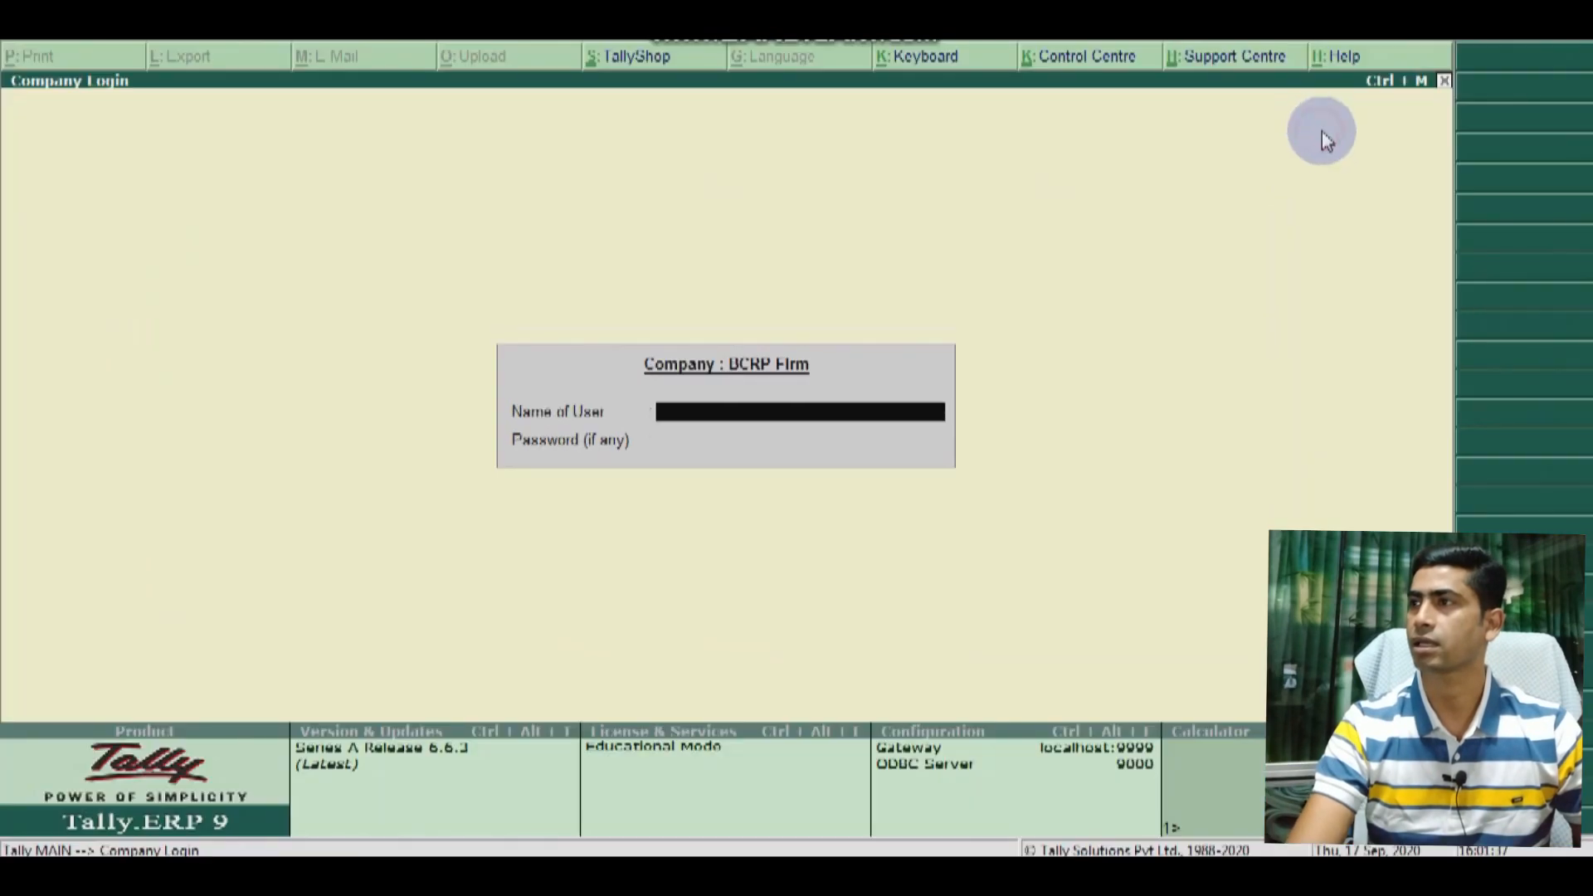
Step: Skip the company login and list, then open the Create Company form
{"action": "key", "text": "Return"}
{"action": "key", "text": "Return"}
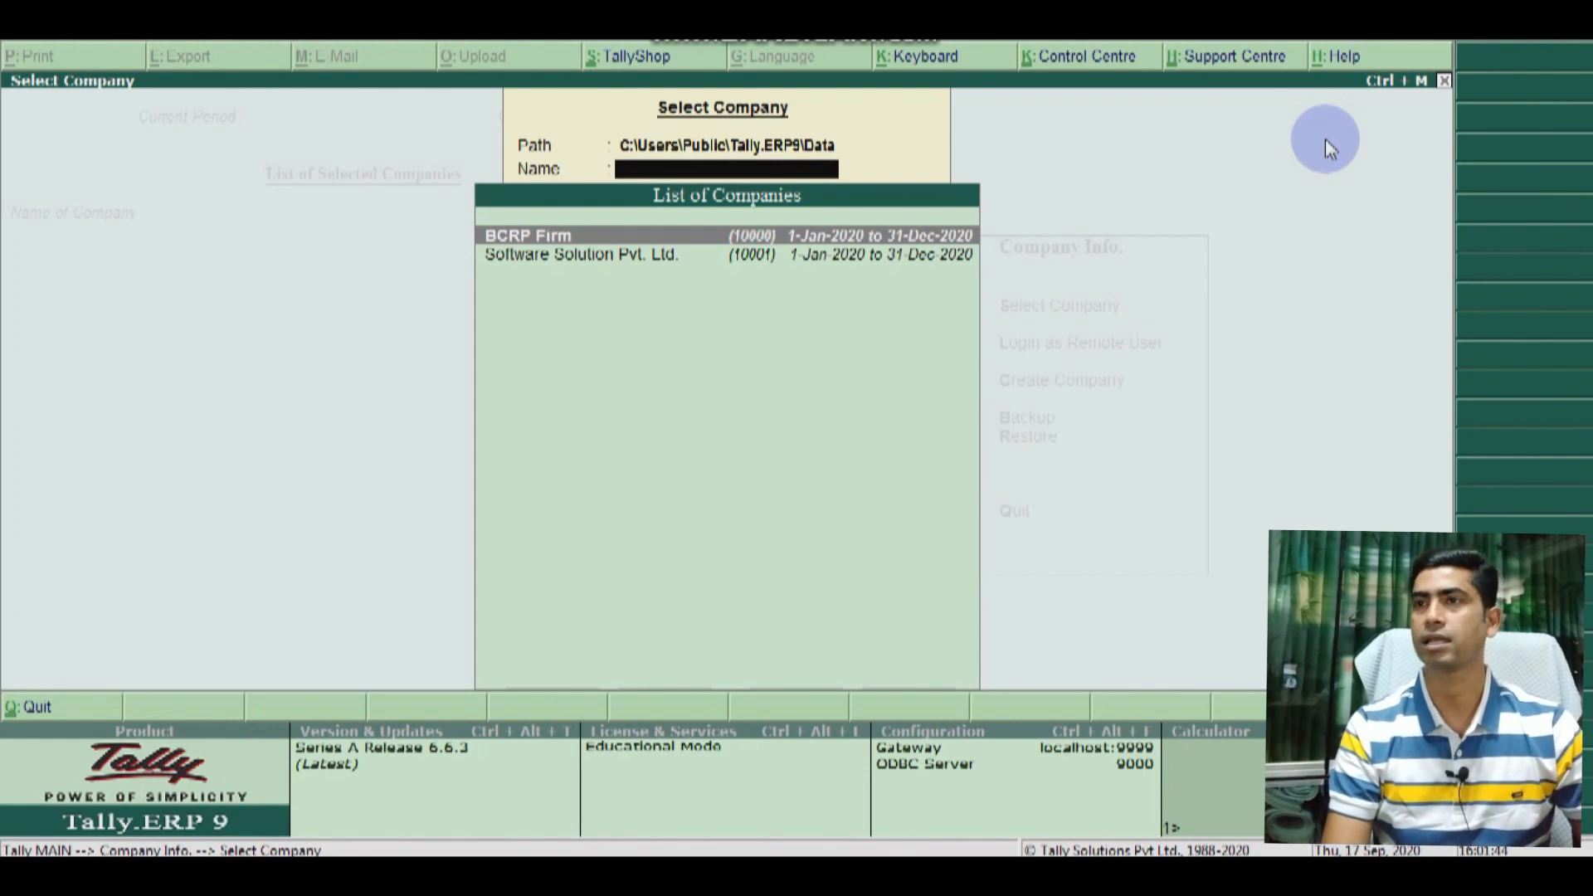
{"action": "key", "text": "Down"}
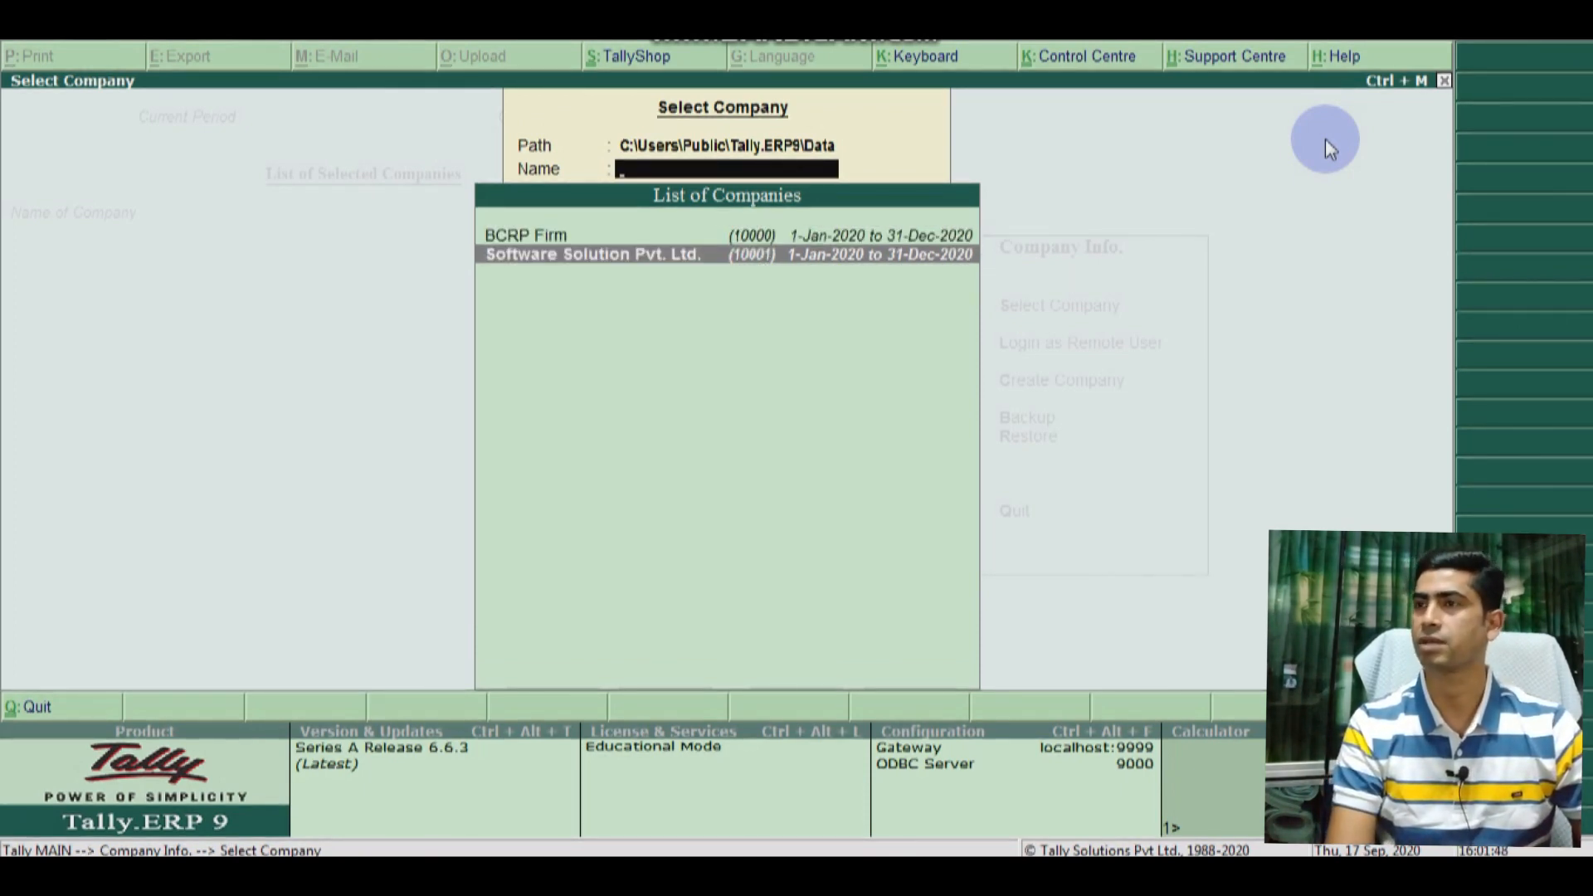
{"action": "key", "text": "Escape"}
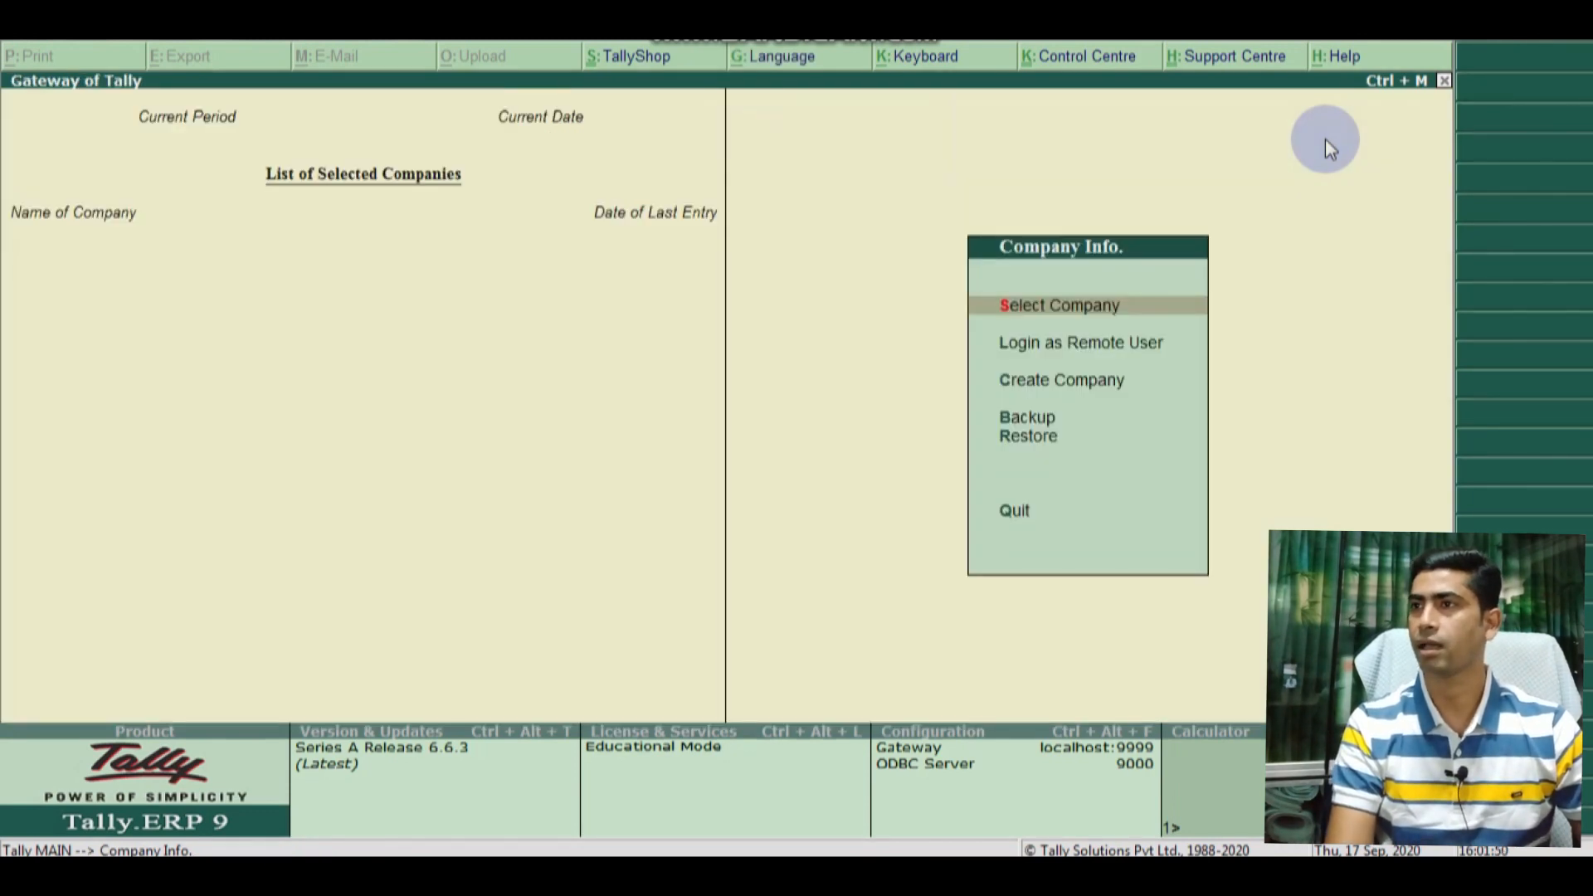
{"action": "key", "text": "Down"}
{"action": "key", "text": "Down"}
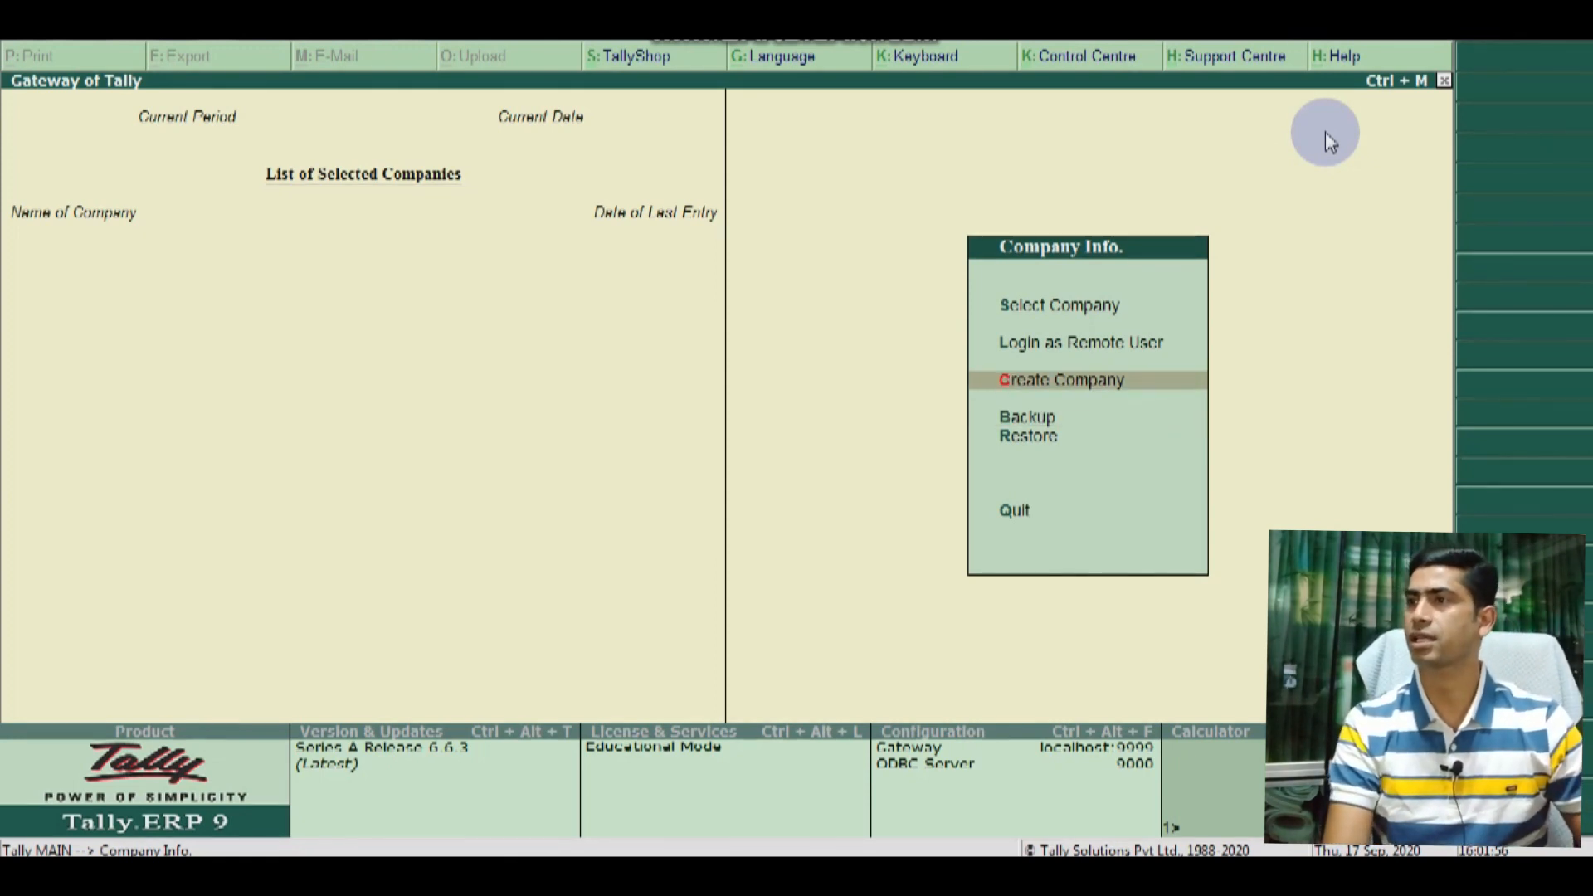
{"action": "left_click", "coordinate": [1037, 381]}
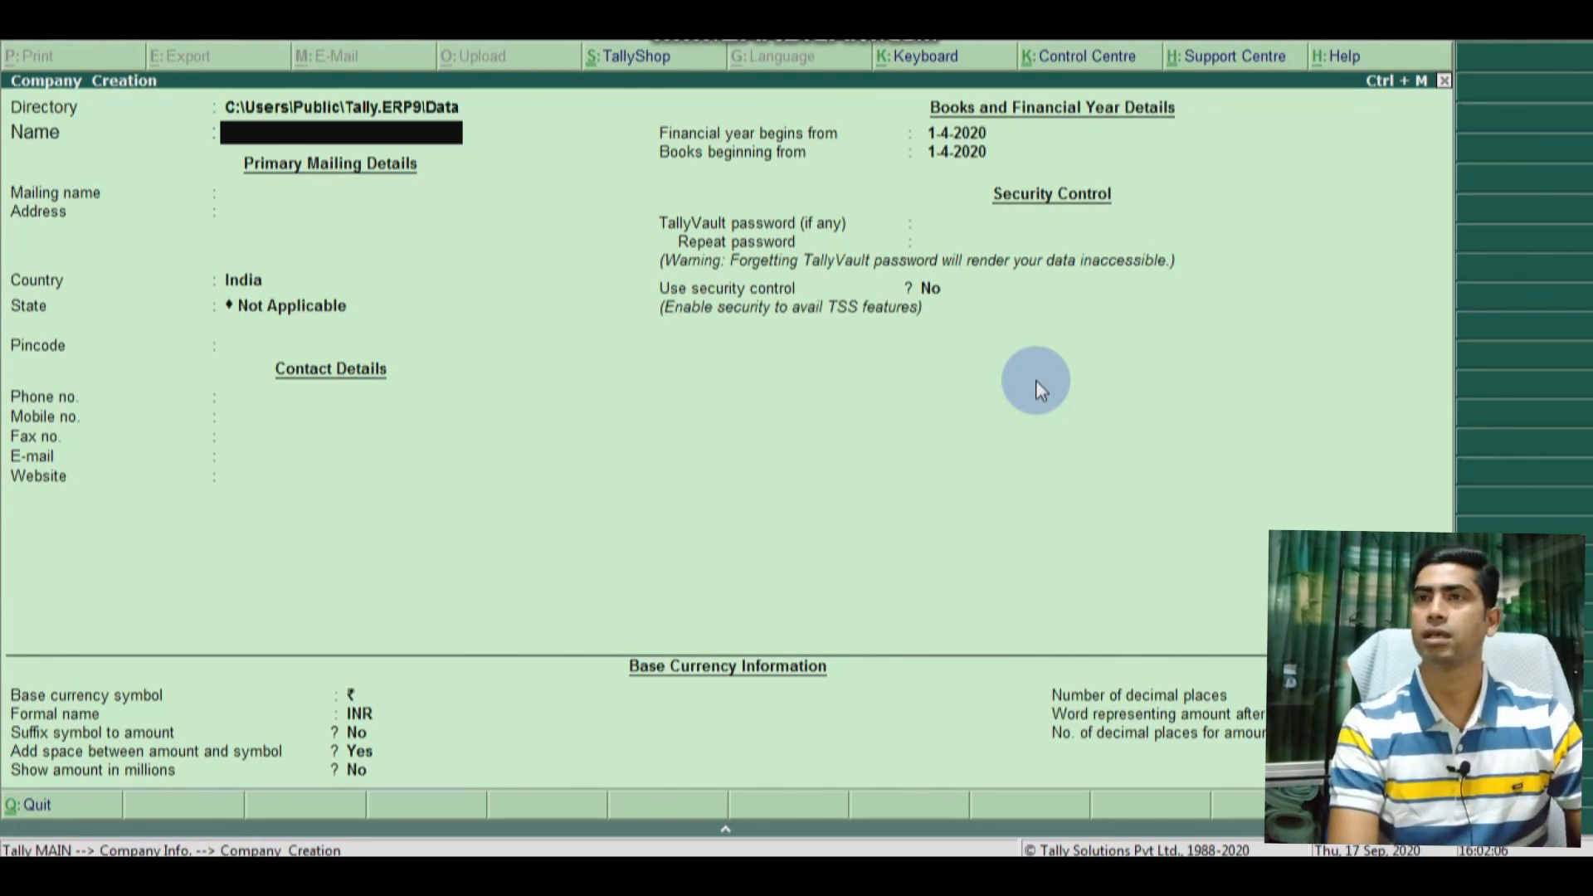
Step: Enter company name 'BCRP Firm. New Co' and address 'Dhaka, Bangladesh'
{"action": "type", "text": "BCR"}
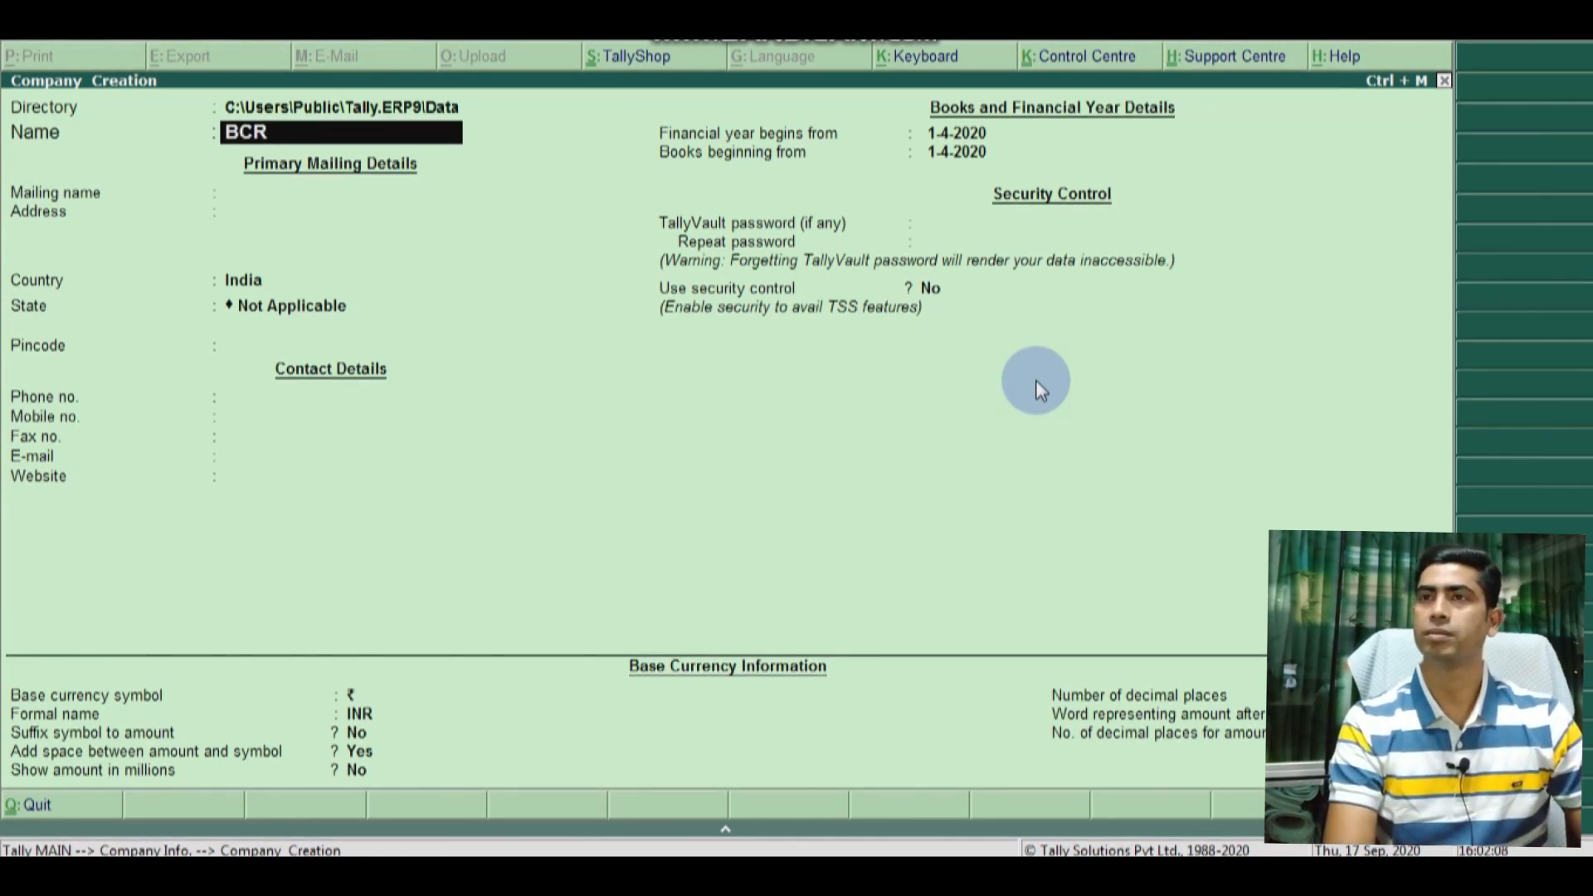
{"action": "type", "text": "P Fir"}
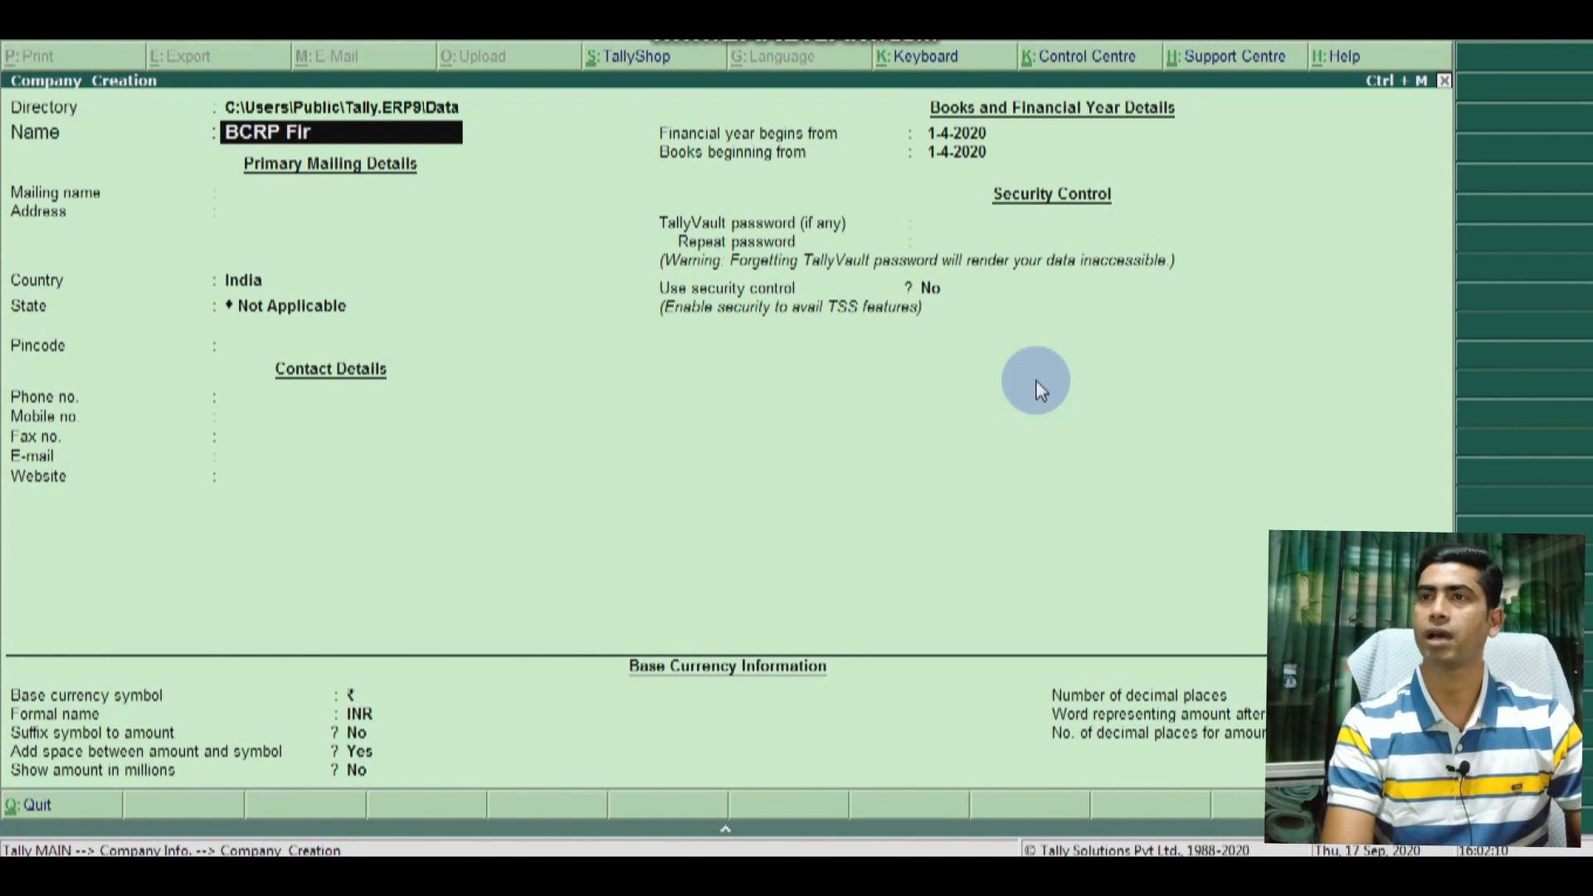
{"action": "type", "text": "m. Ne"}
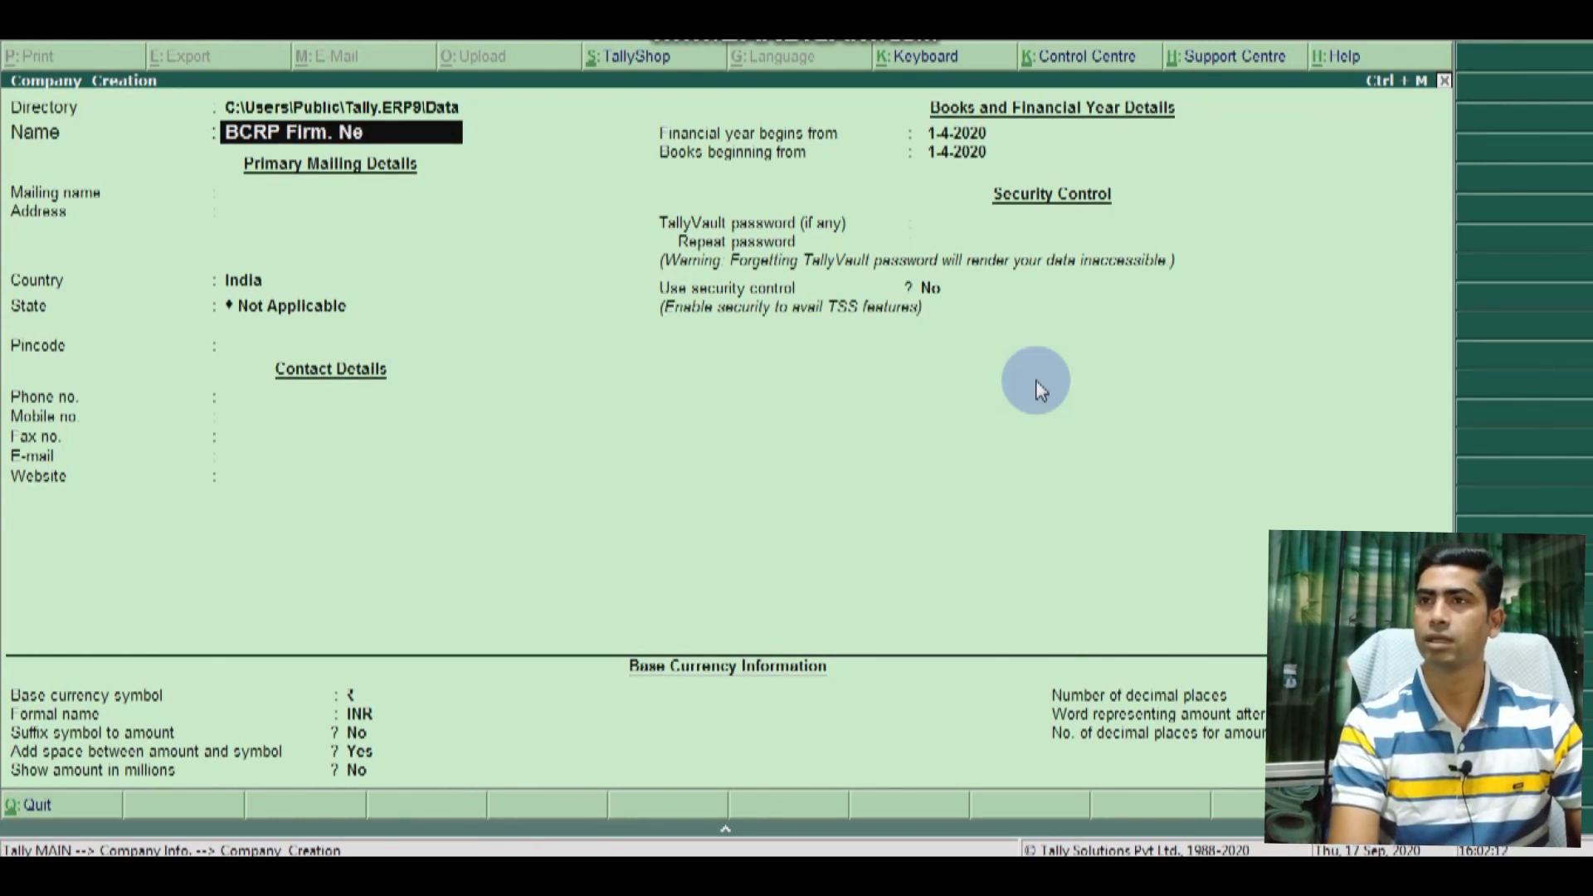
{"action": "type", "text": "w Co."}
{"action": "key", "text": "Return"}
{"action": "key", "text": "Return"}
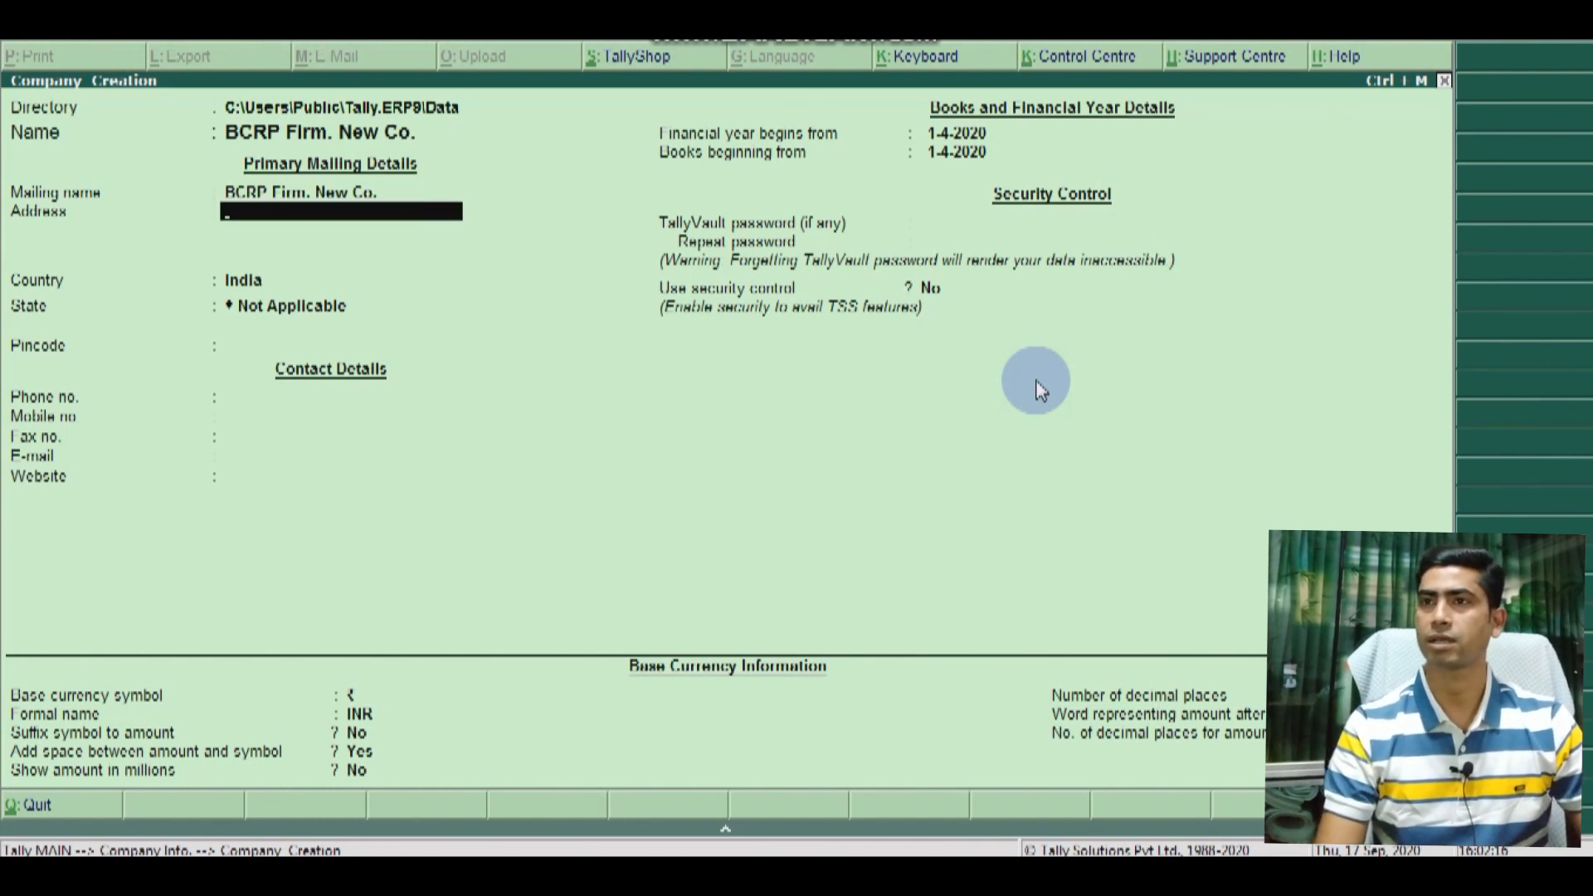
{"action": "type", "text": "Dhaka"}
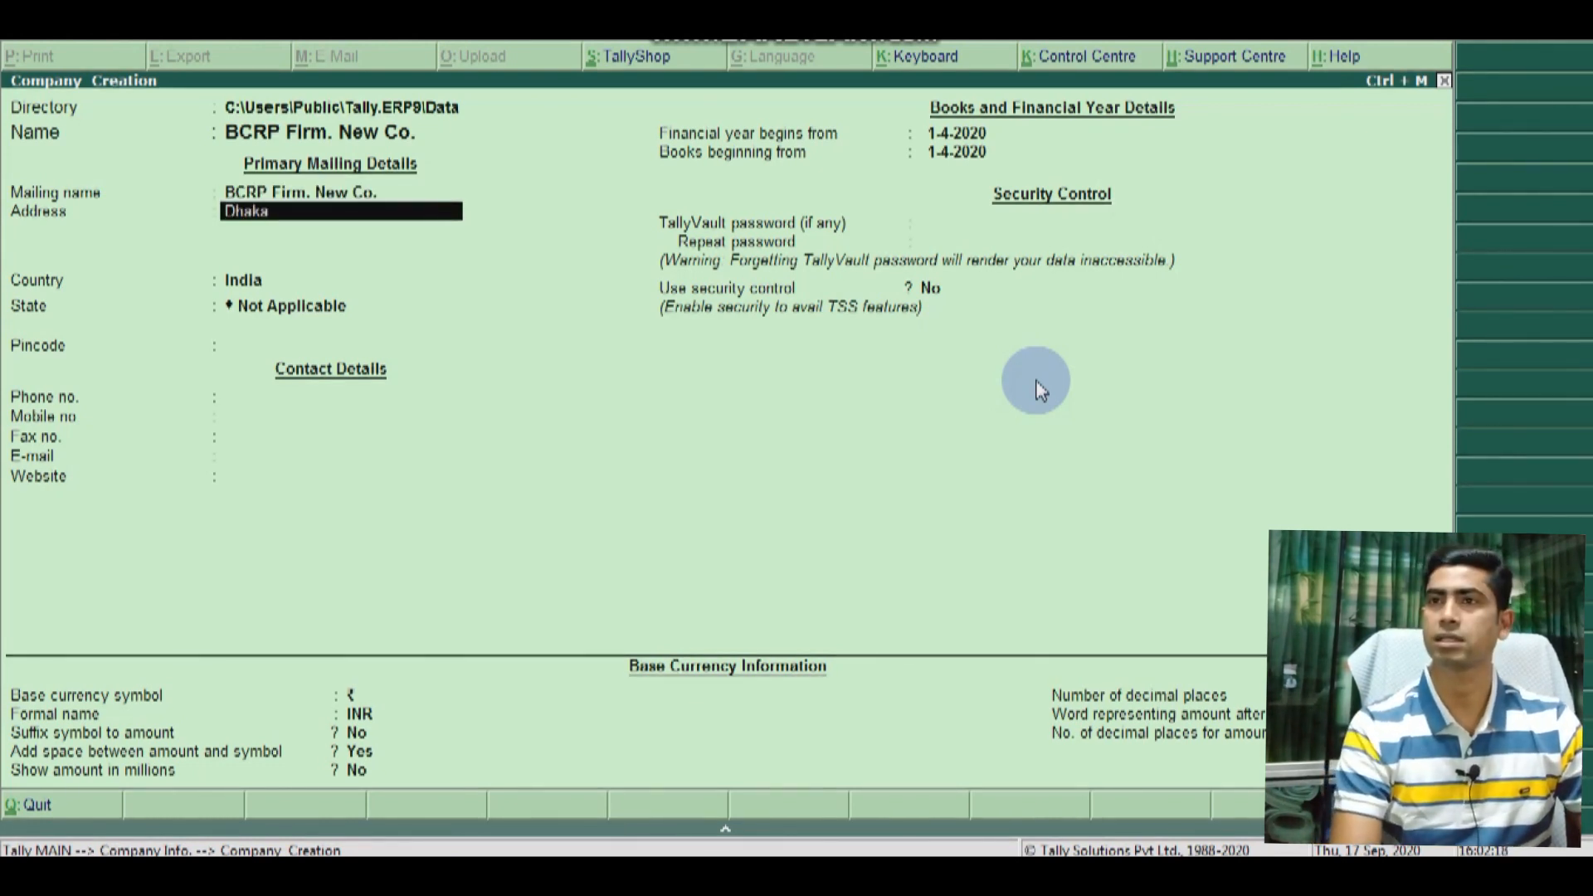
{"action": "type", "text": ", Bang"}
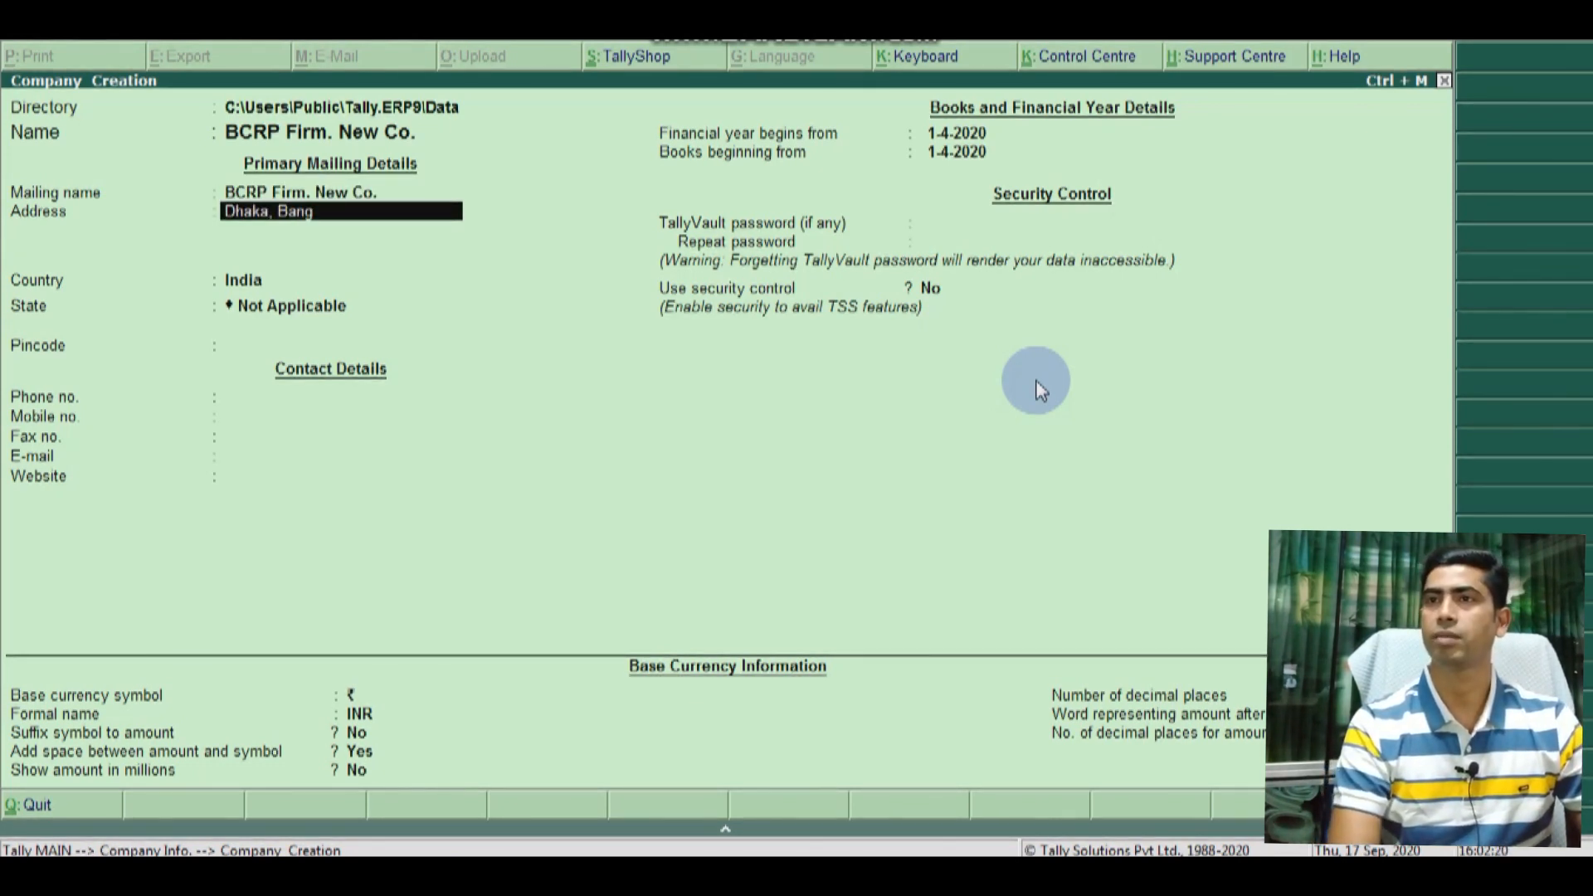
{"action": "type", "text": "ladesh"}
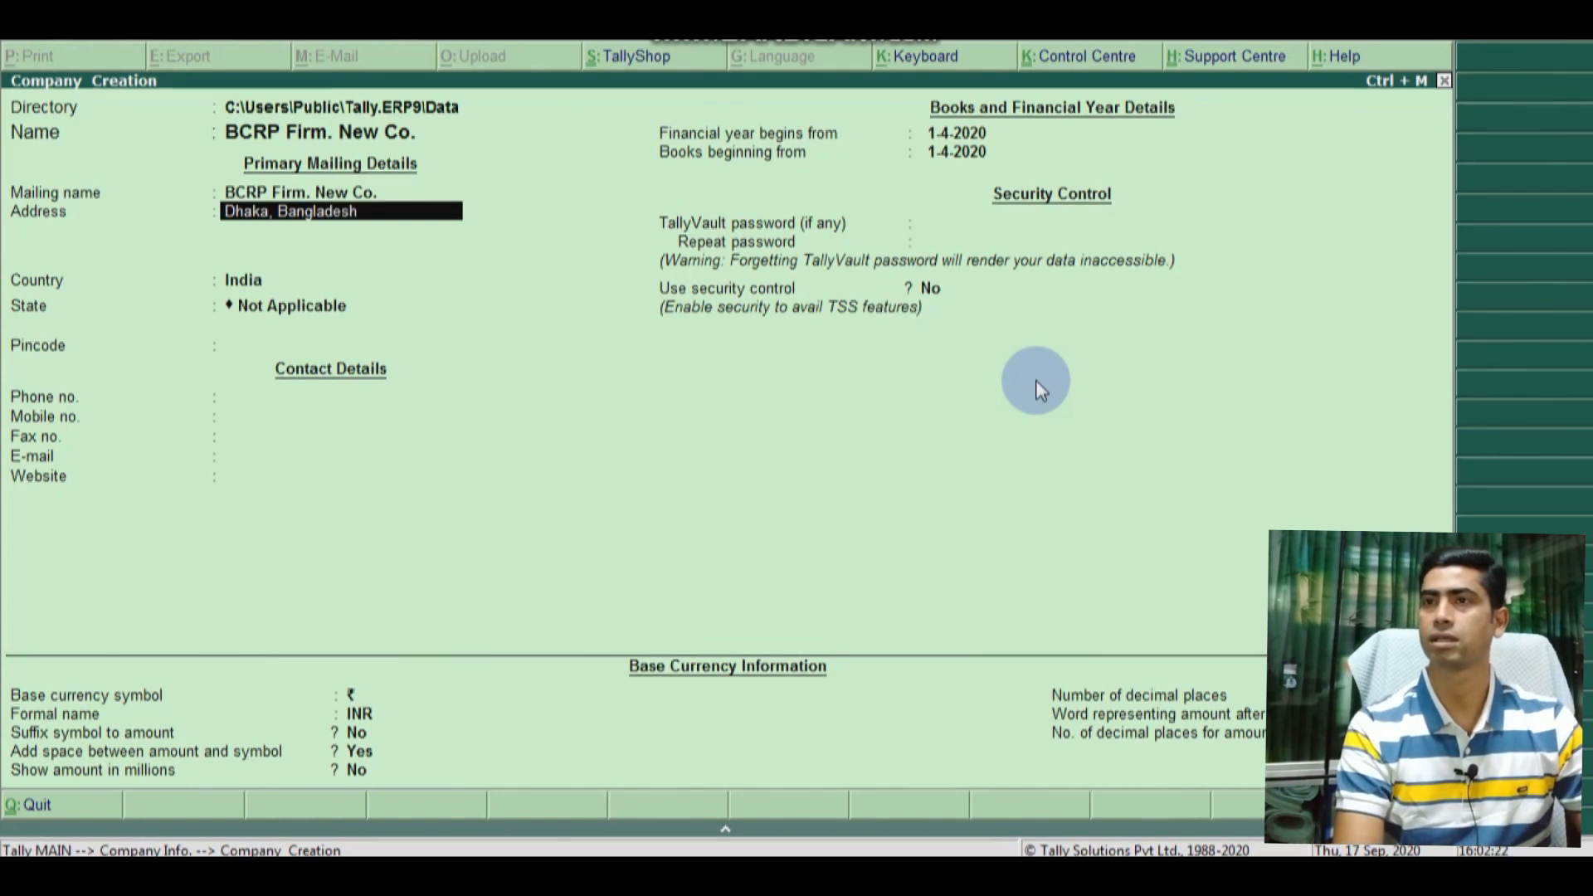
{"action": "key", "text": "Return"}
Step: Select Bangladesh as the country (Tk currency) and skip the contact fields
{"action": "key", "text": "Return"}
{"action": "key", "text": "Up"}
{"action": "key", "text": "Up"}
{"action": "key", "text": "Up"}
{"action": "key", "text": "Up"}
{"action": "key", "text": "Up"}
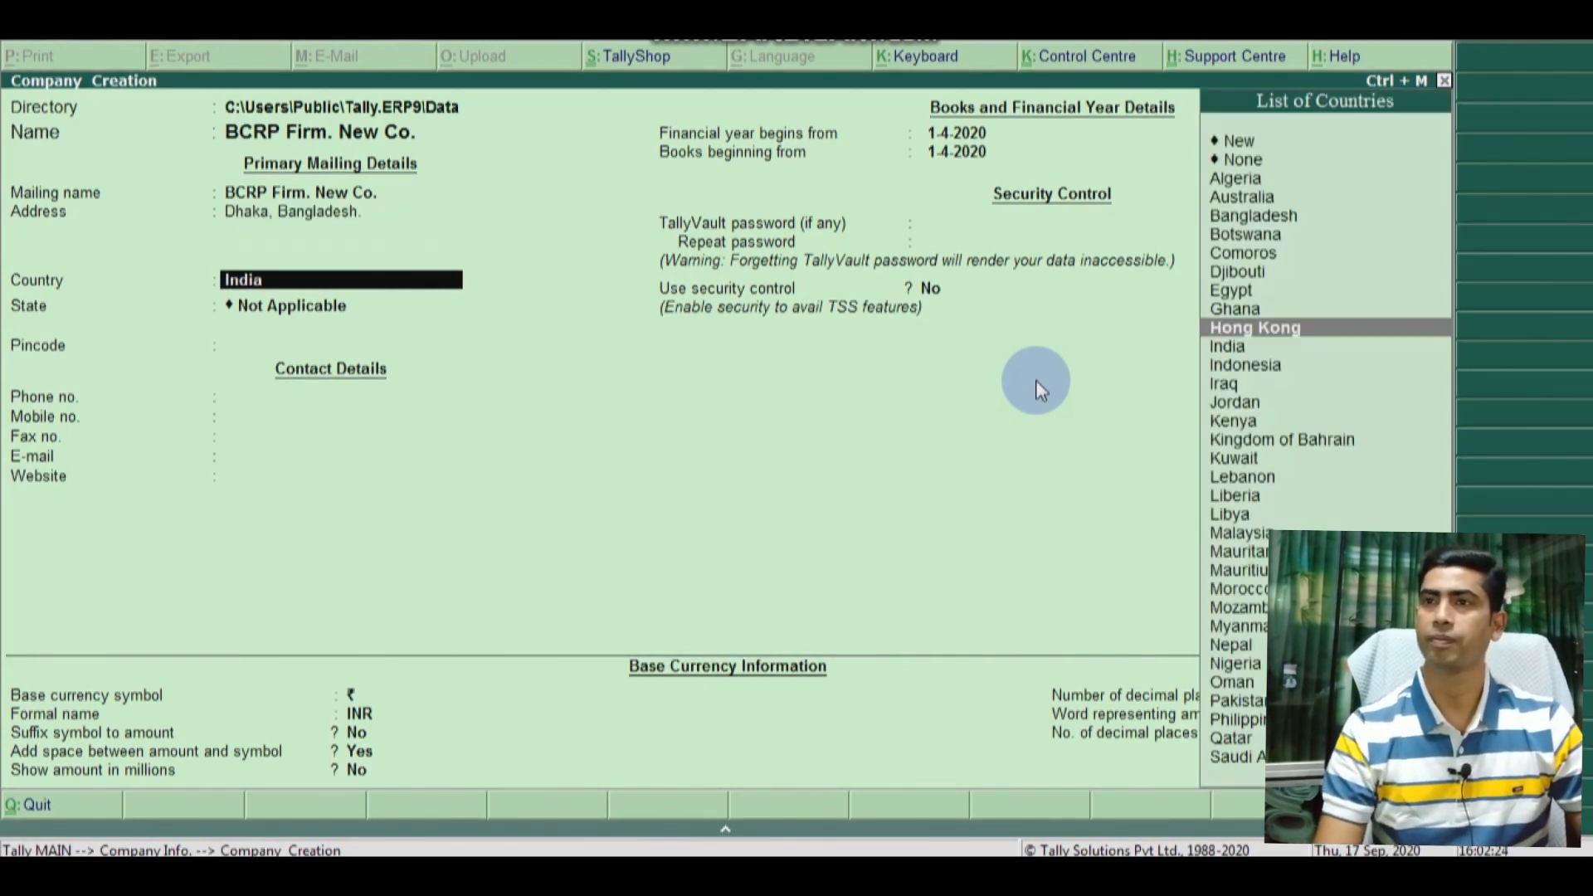
{"action": "key", "text": "Up"}
{"action": "key", "text": "Up"}
{"action": "key", "text": "Return"}
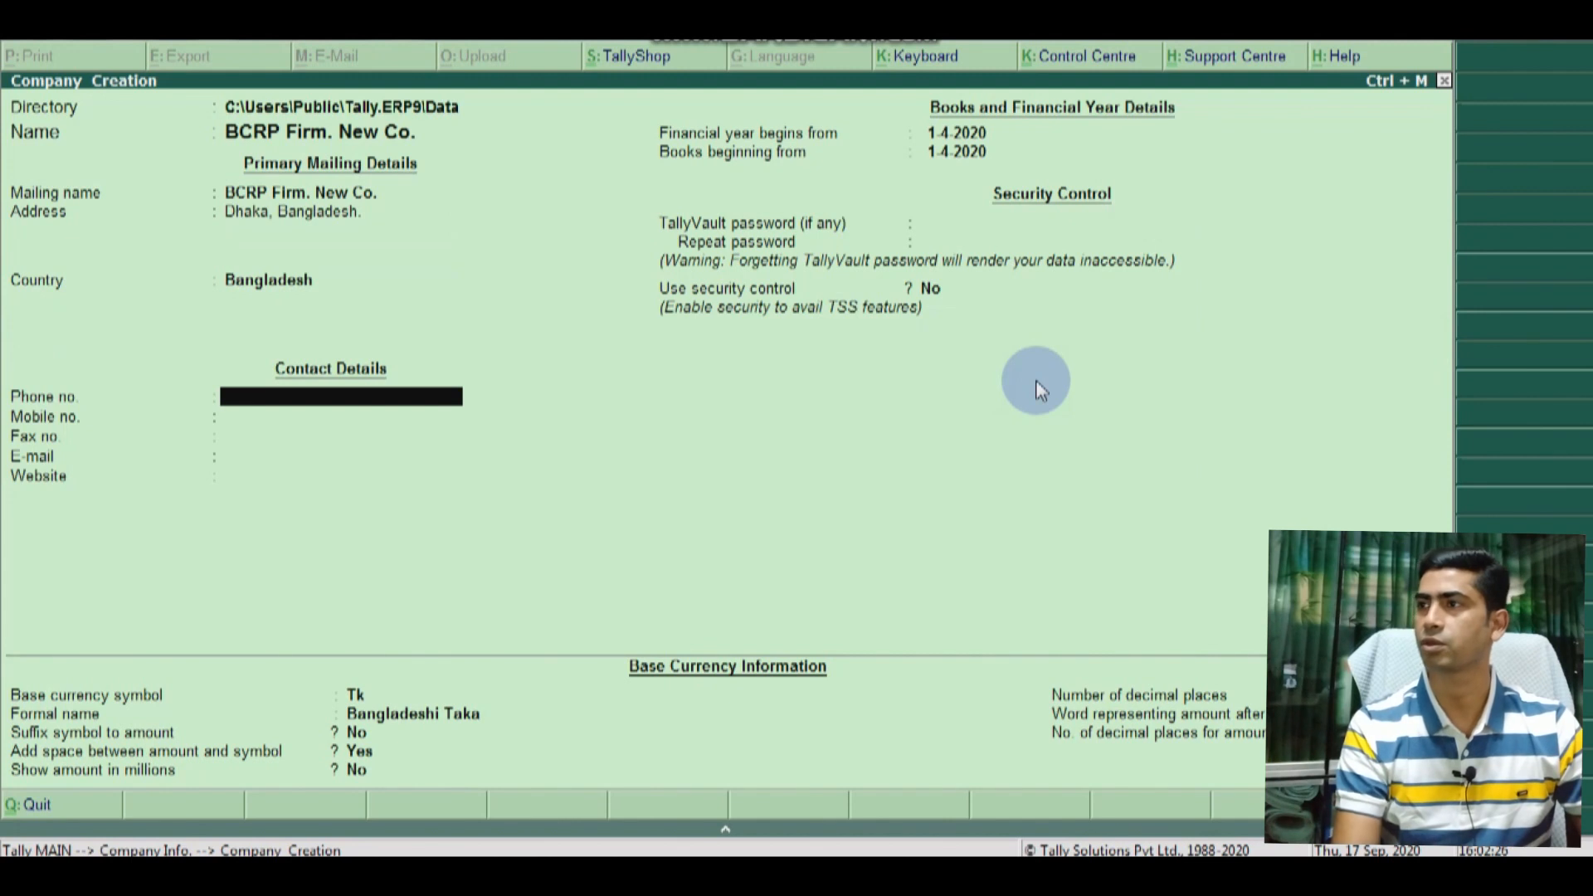
{"action": "key", "text": "Return"}
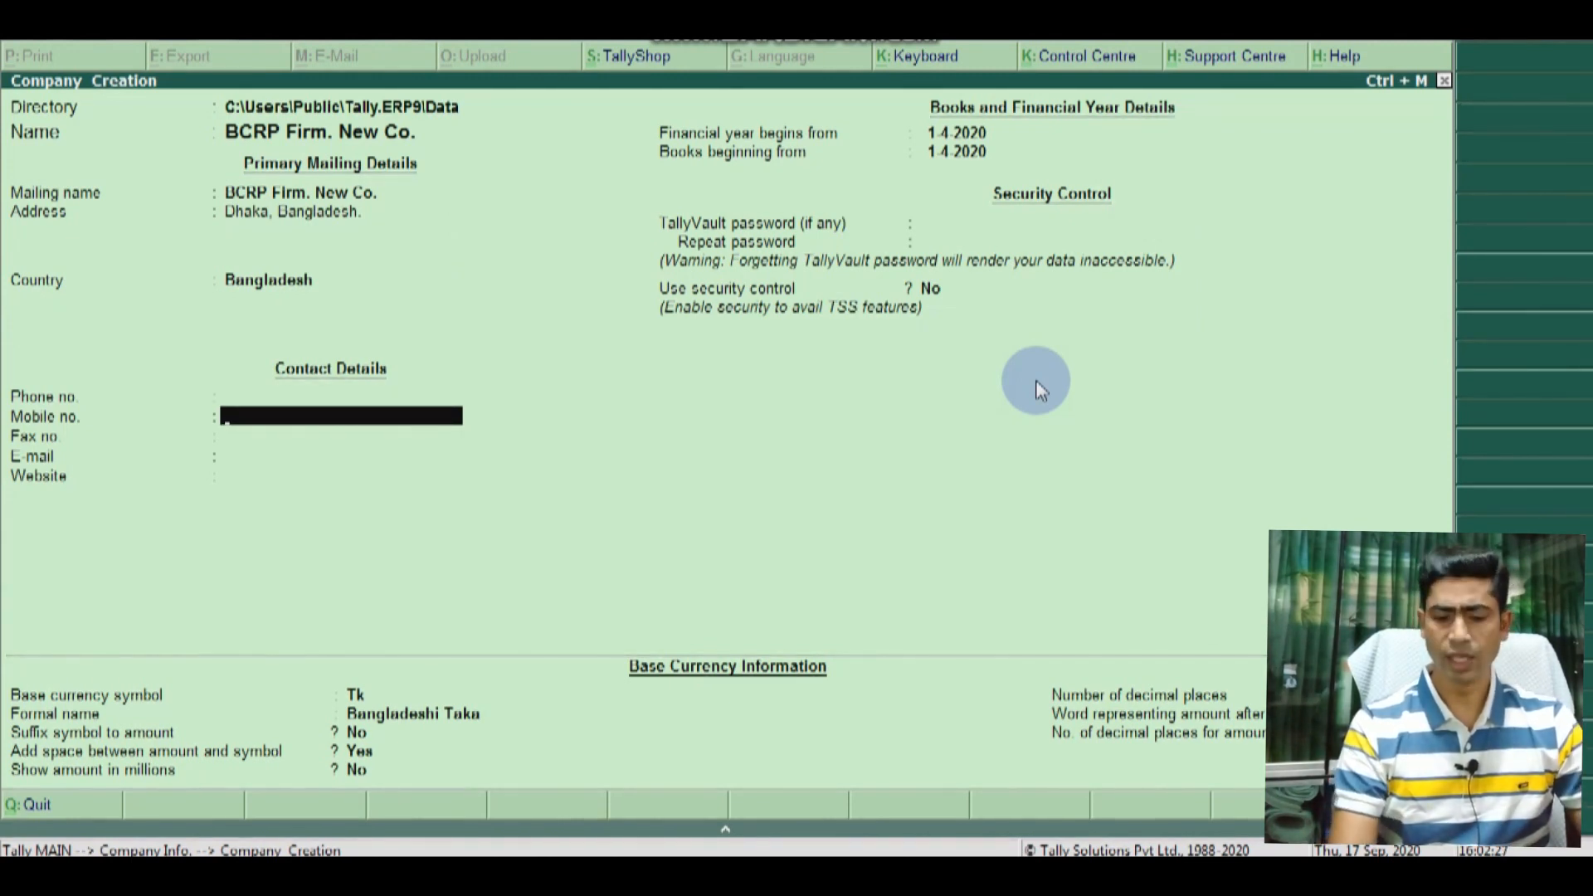
{"action": "key", "text": "Return"}
{"action": "key", "text": "Return"}
{"action": "key", "text": "Return"}
{"action": "key", "text": "Return"}
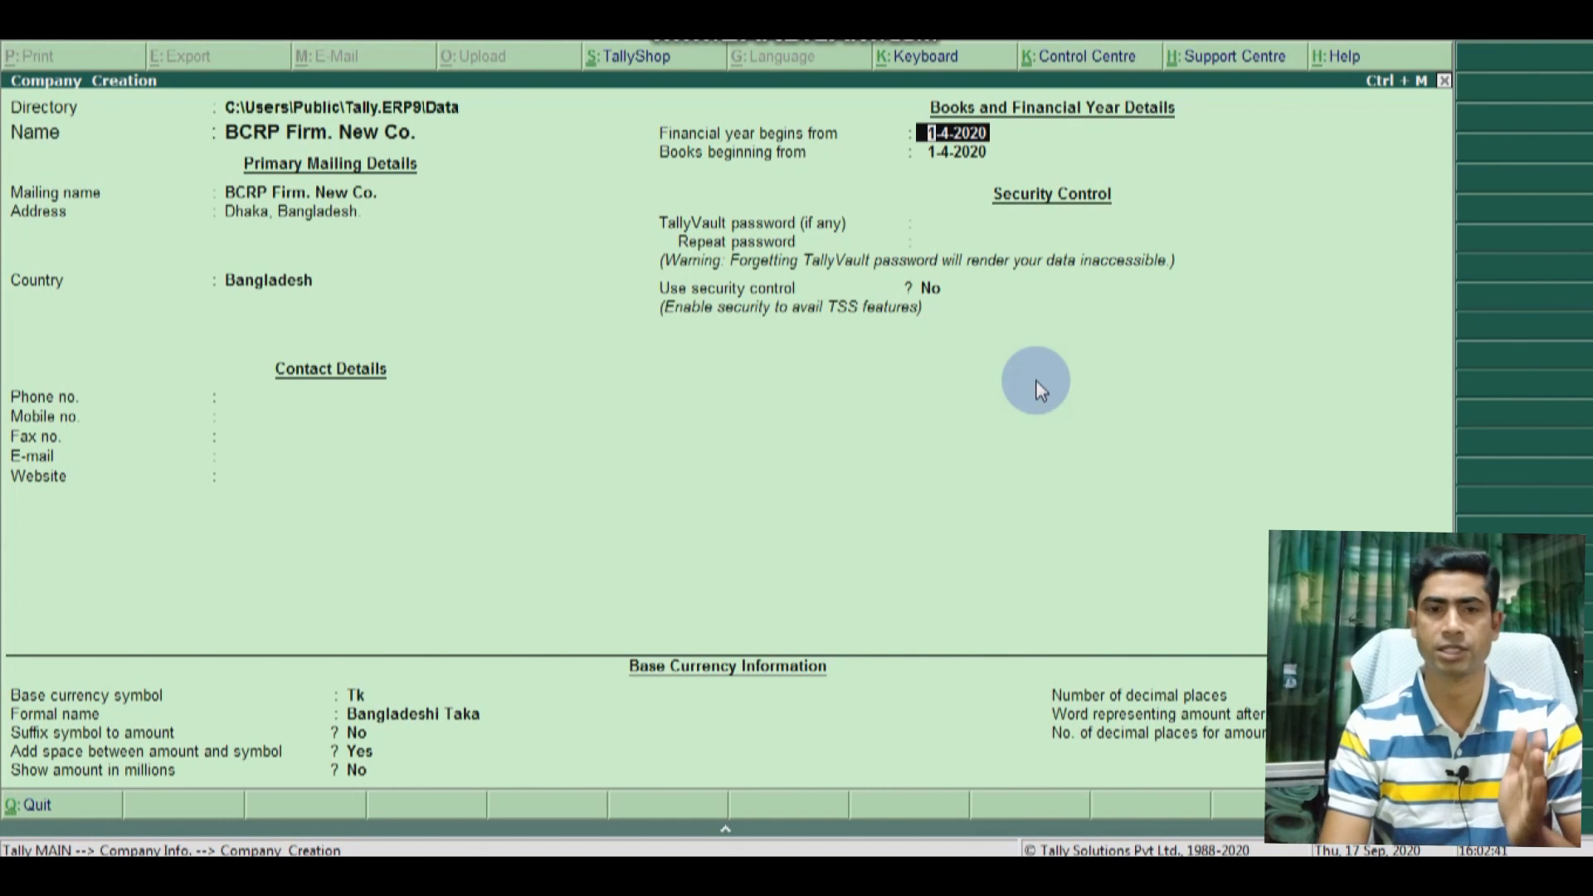
Step: Set the financial year start to 1.1.2020 and accept books beginning 1-1-2020
{"action": "type", "text": "1.1."}
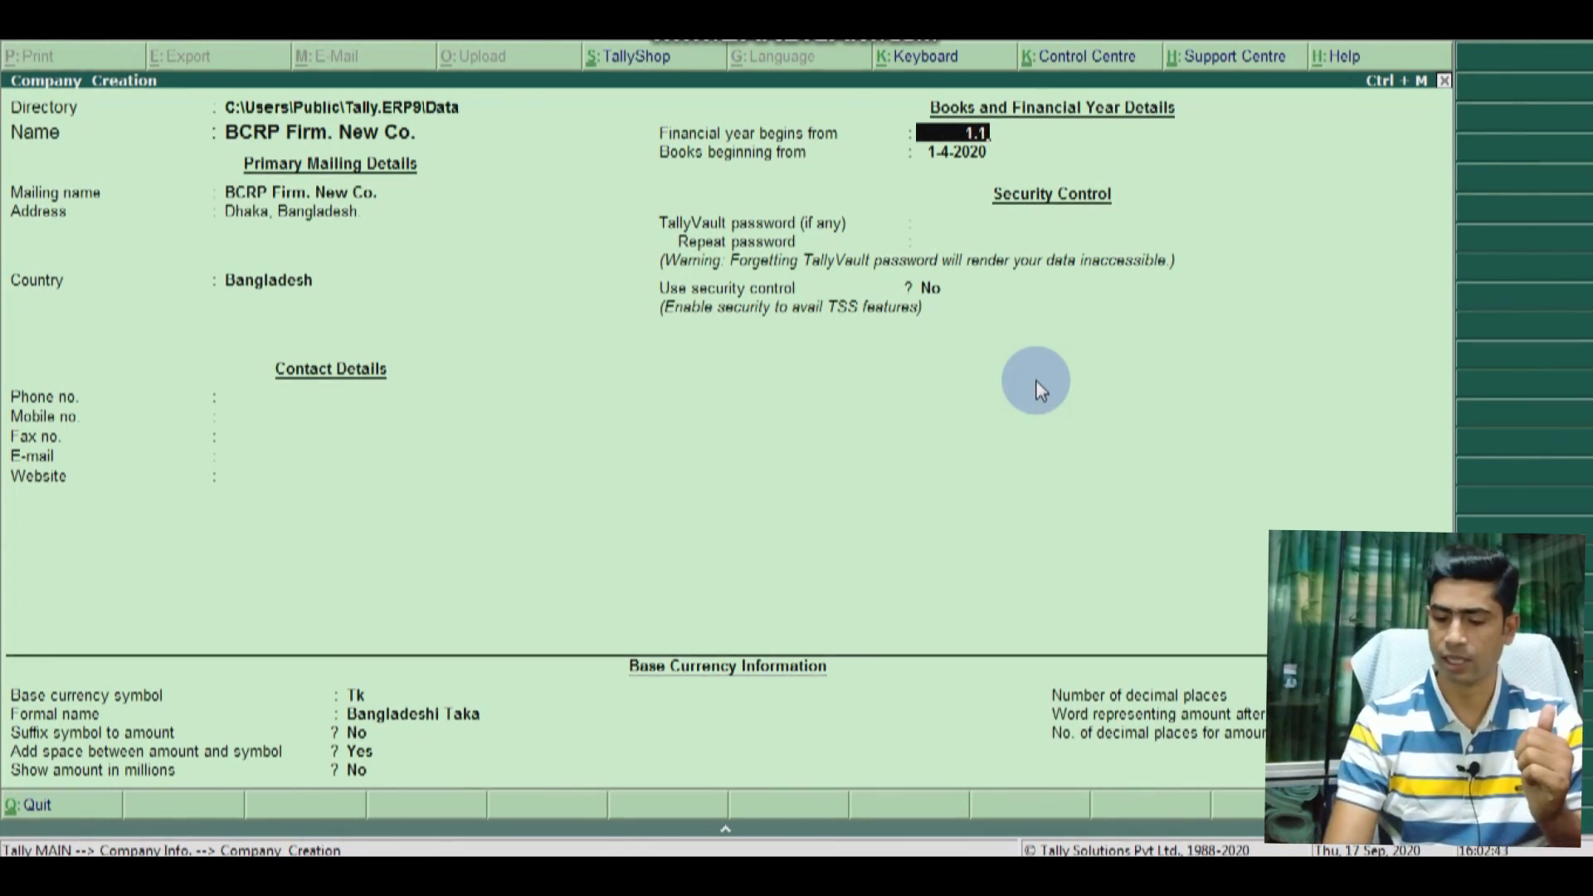
{"action": "type", "text": "2020"}
{"action": "key", "text": "Return"}
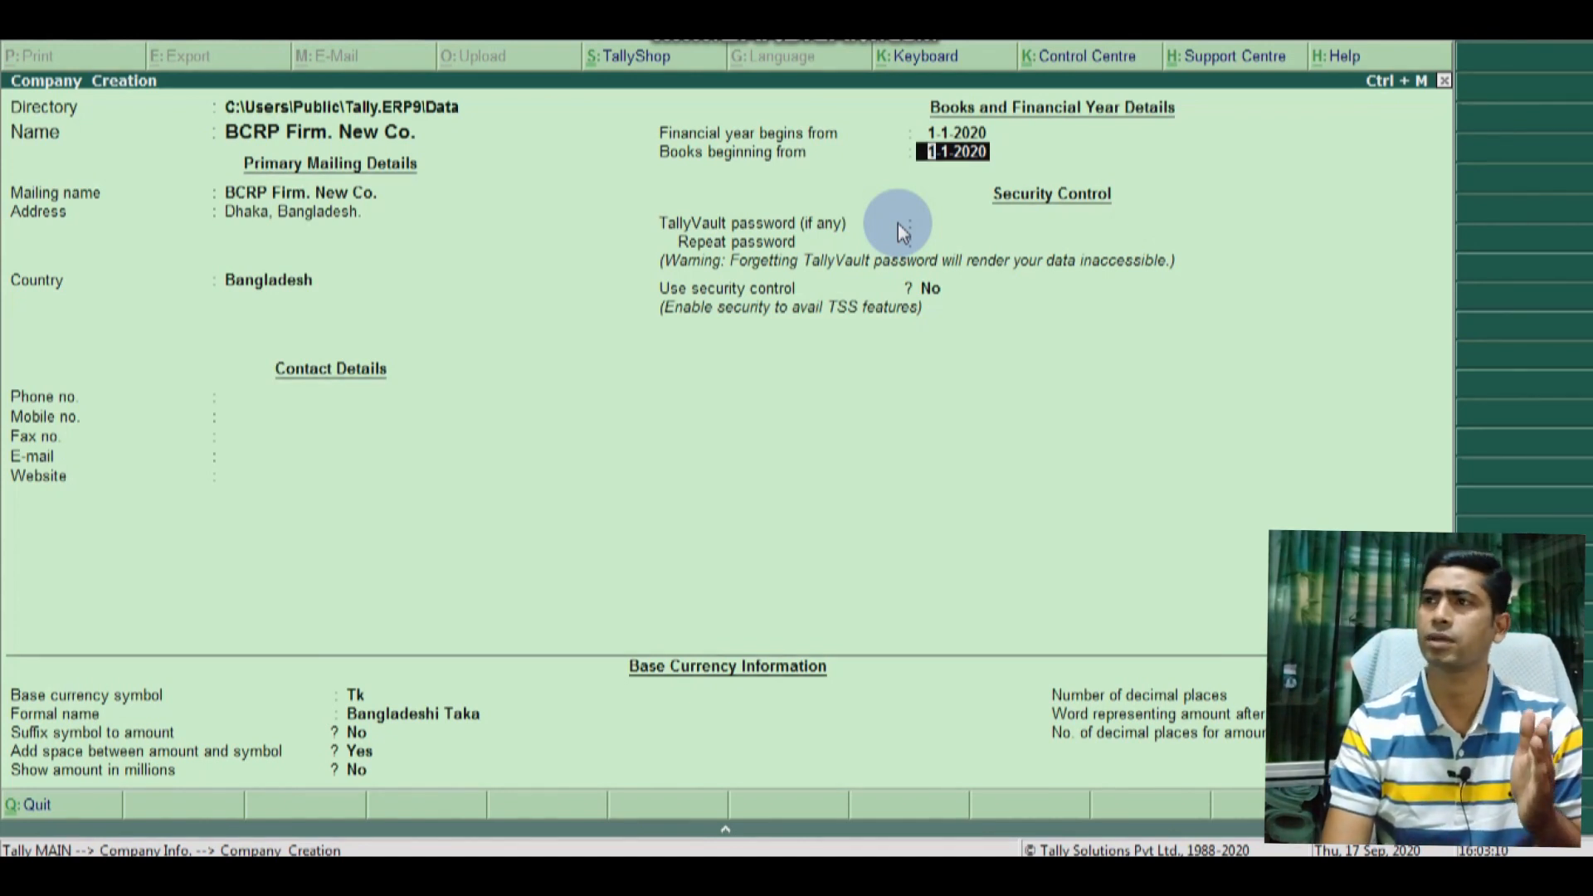
{"action": "key", "text": "Up"}
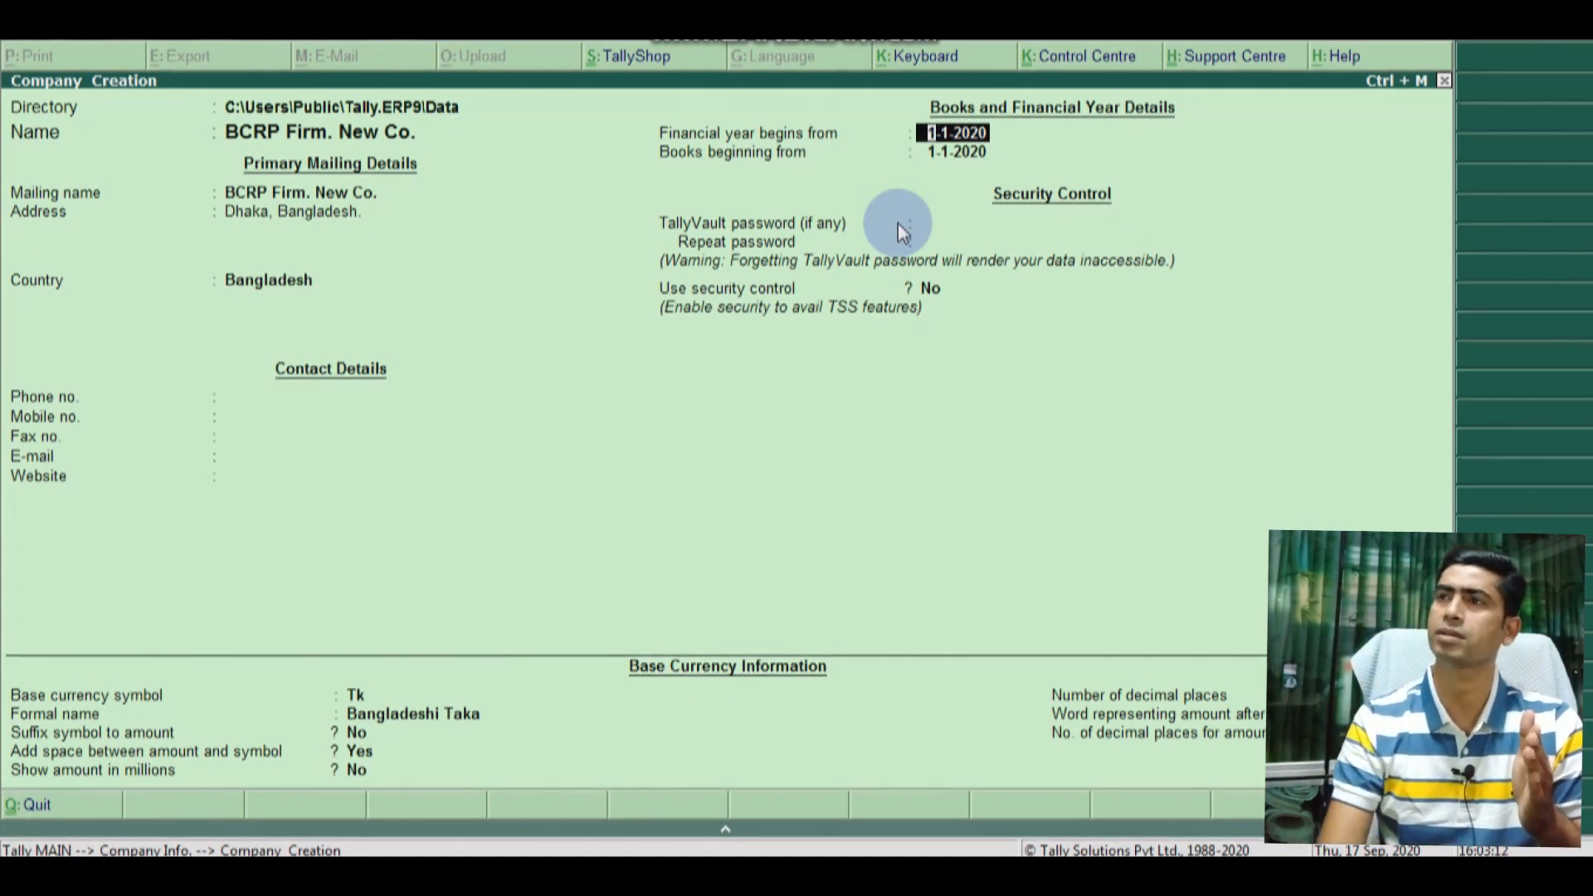
{"action": "key", "text": "Return"}
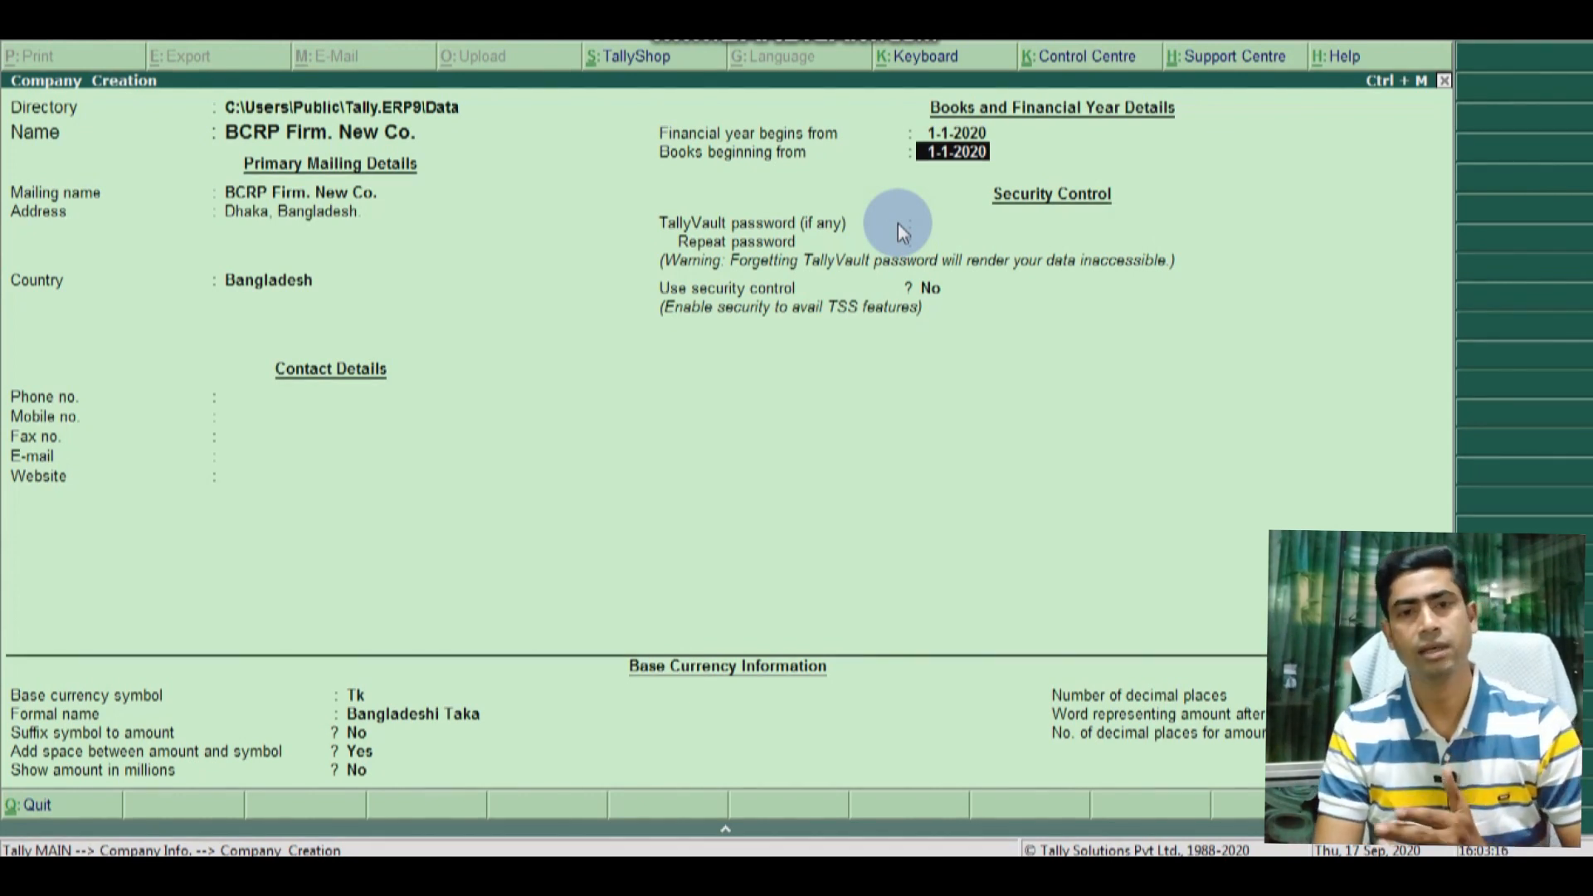
{"action": "key", "text": "Return"}
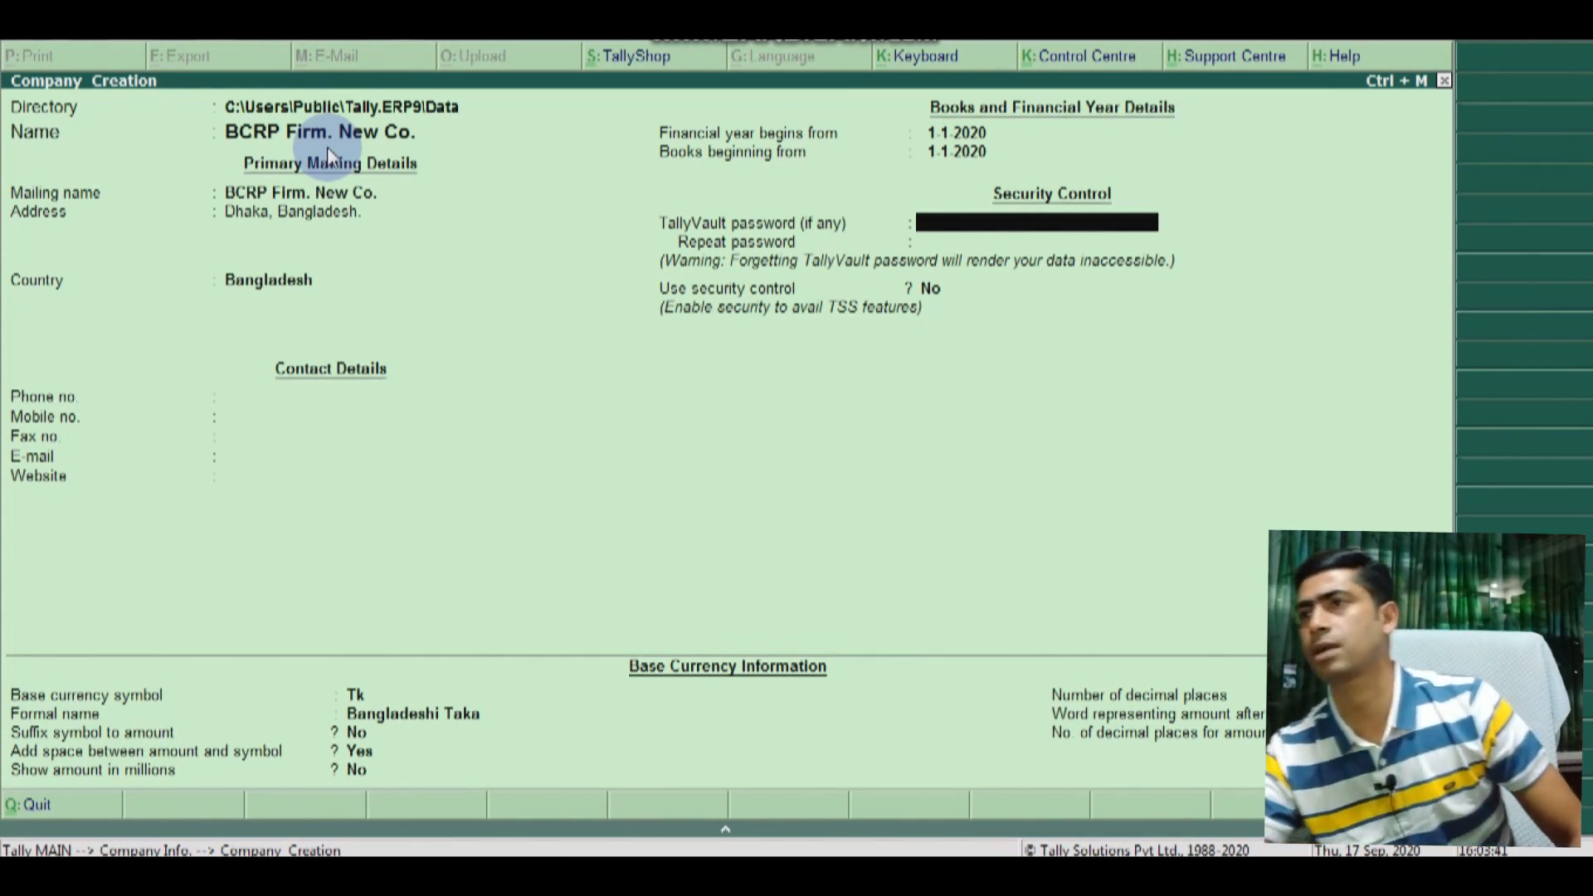
Step: Skip TallyVault, enable security control with administrator 'admin', and enter and repeat the password
{"action": "key", "text": "Return"}
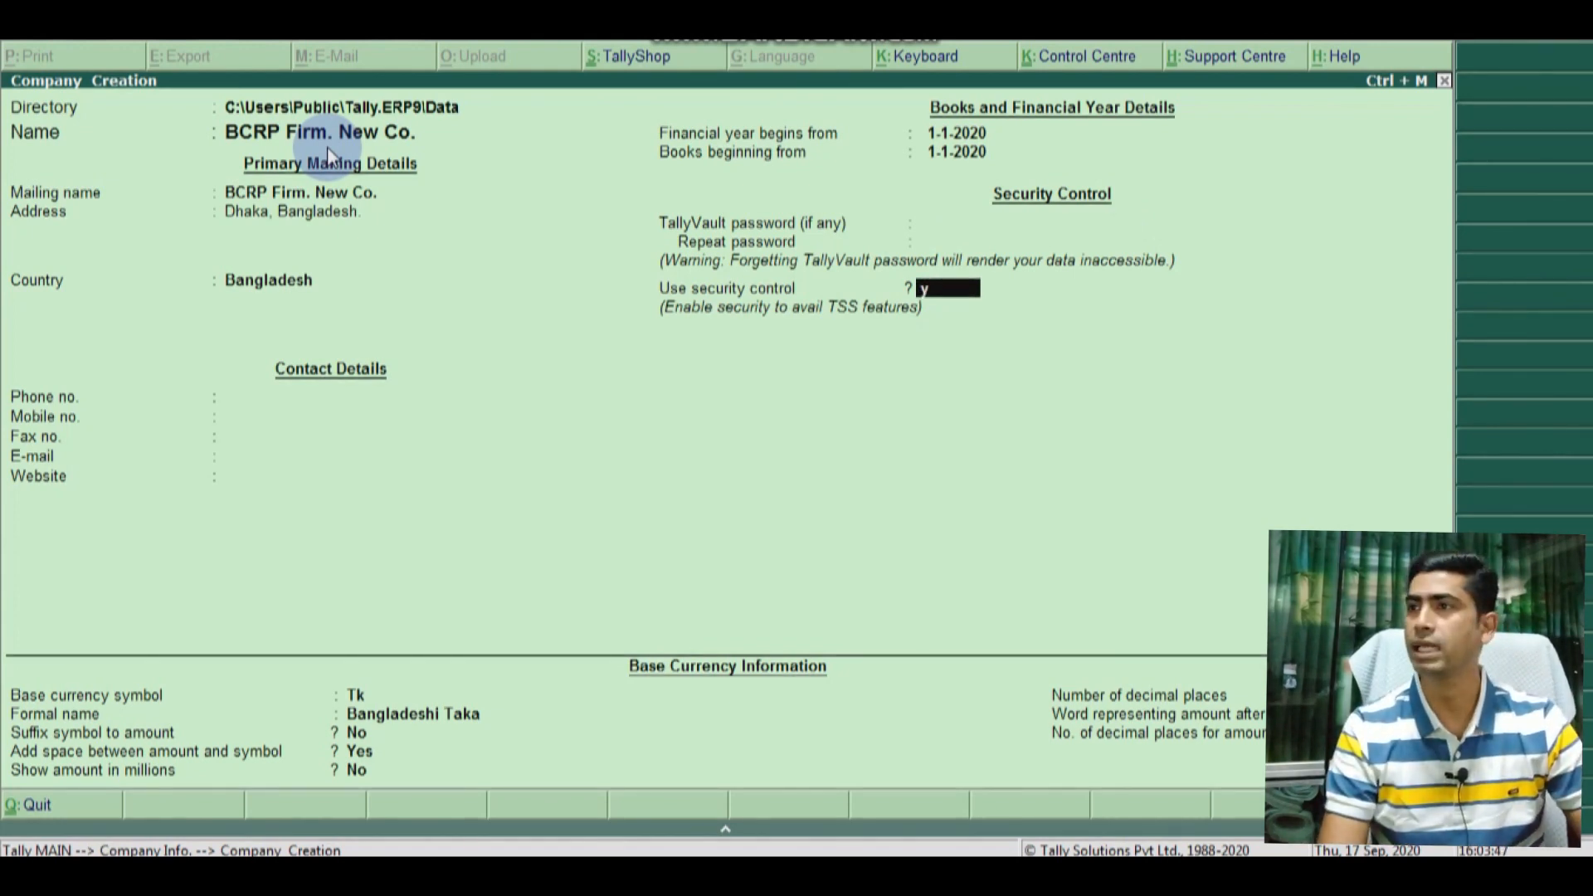
{"action": "key", "text": "y"}
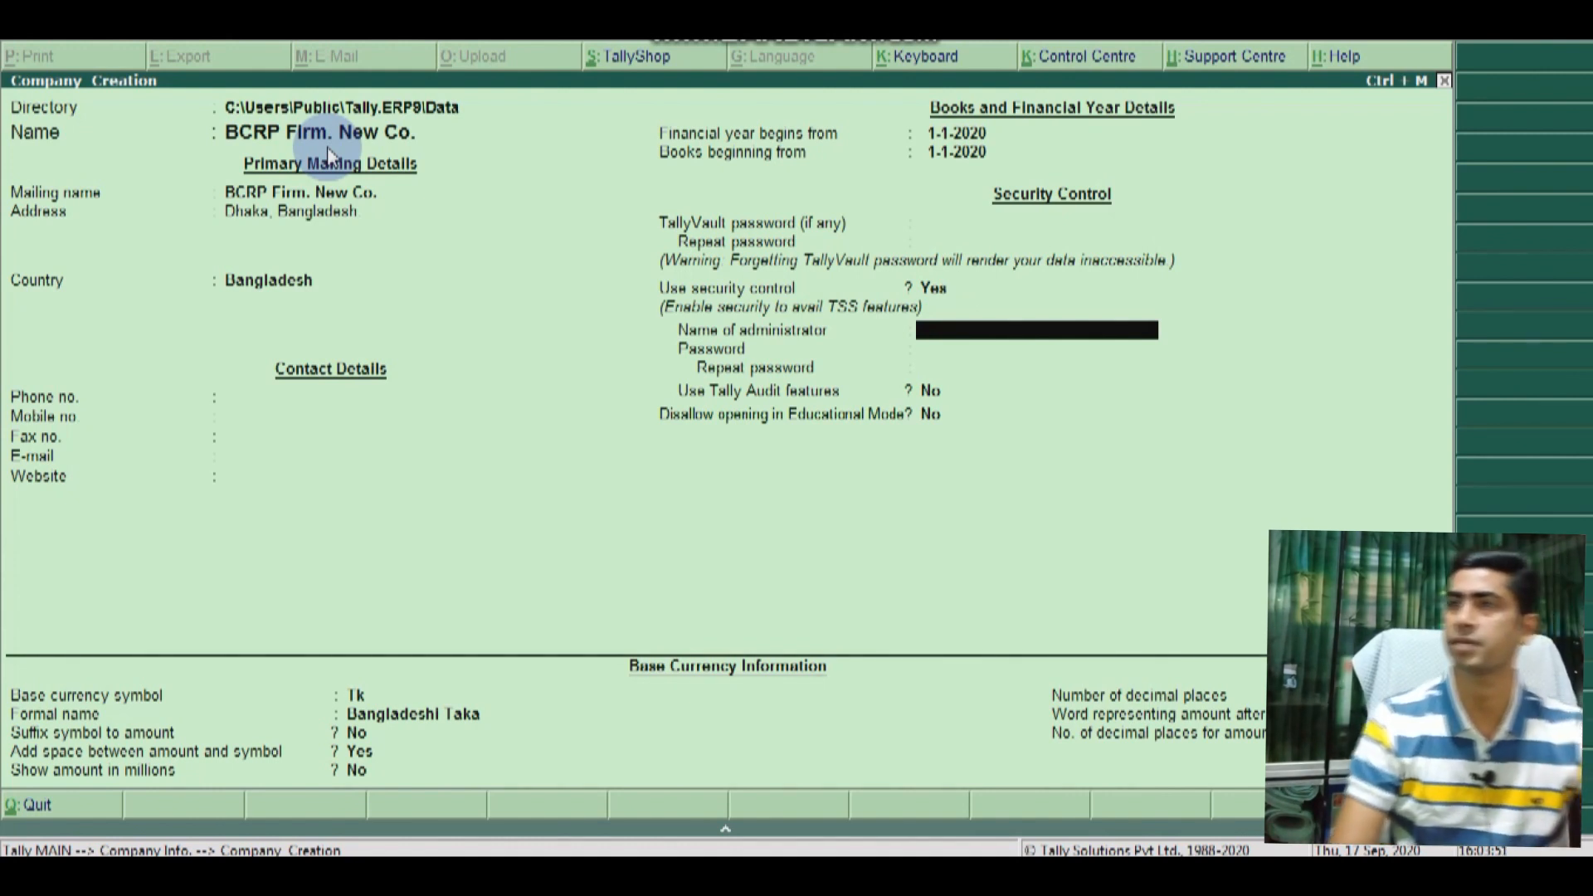
{"action": "type", "text": "admin"}
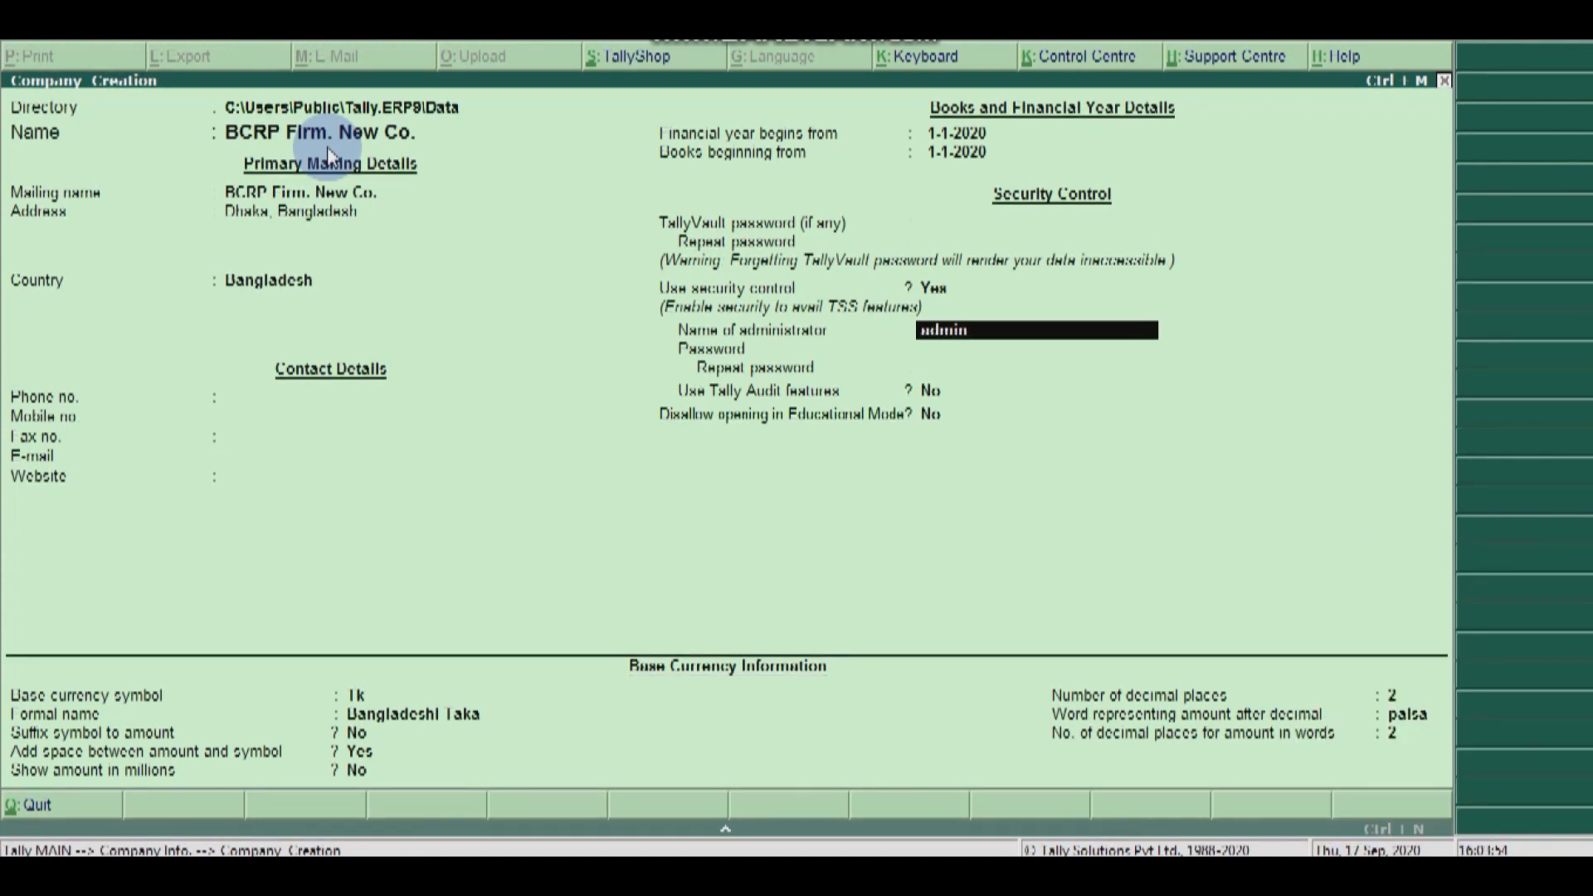
{"action": "key", "text": "Return"}
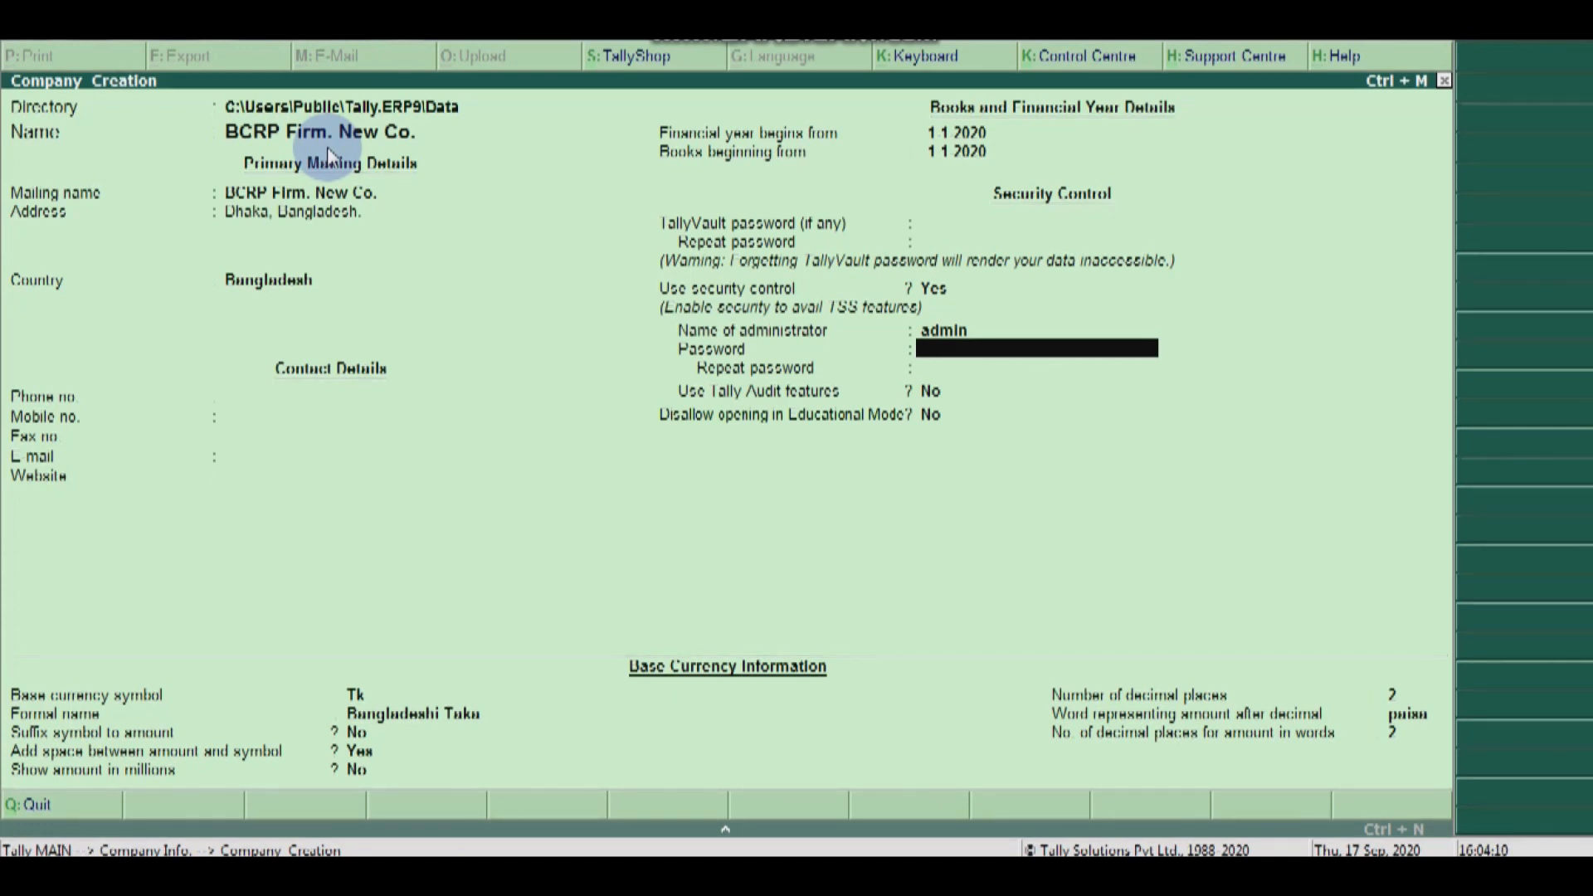
{"action": "type", "text": "*"}
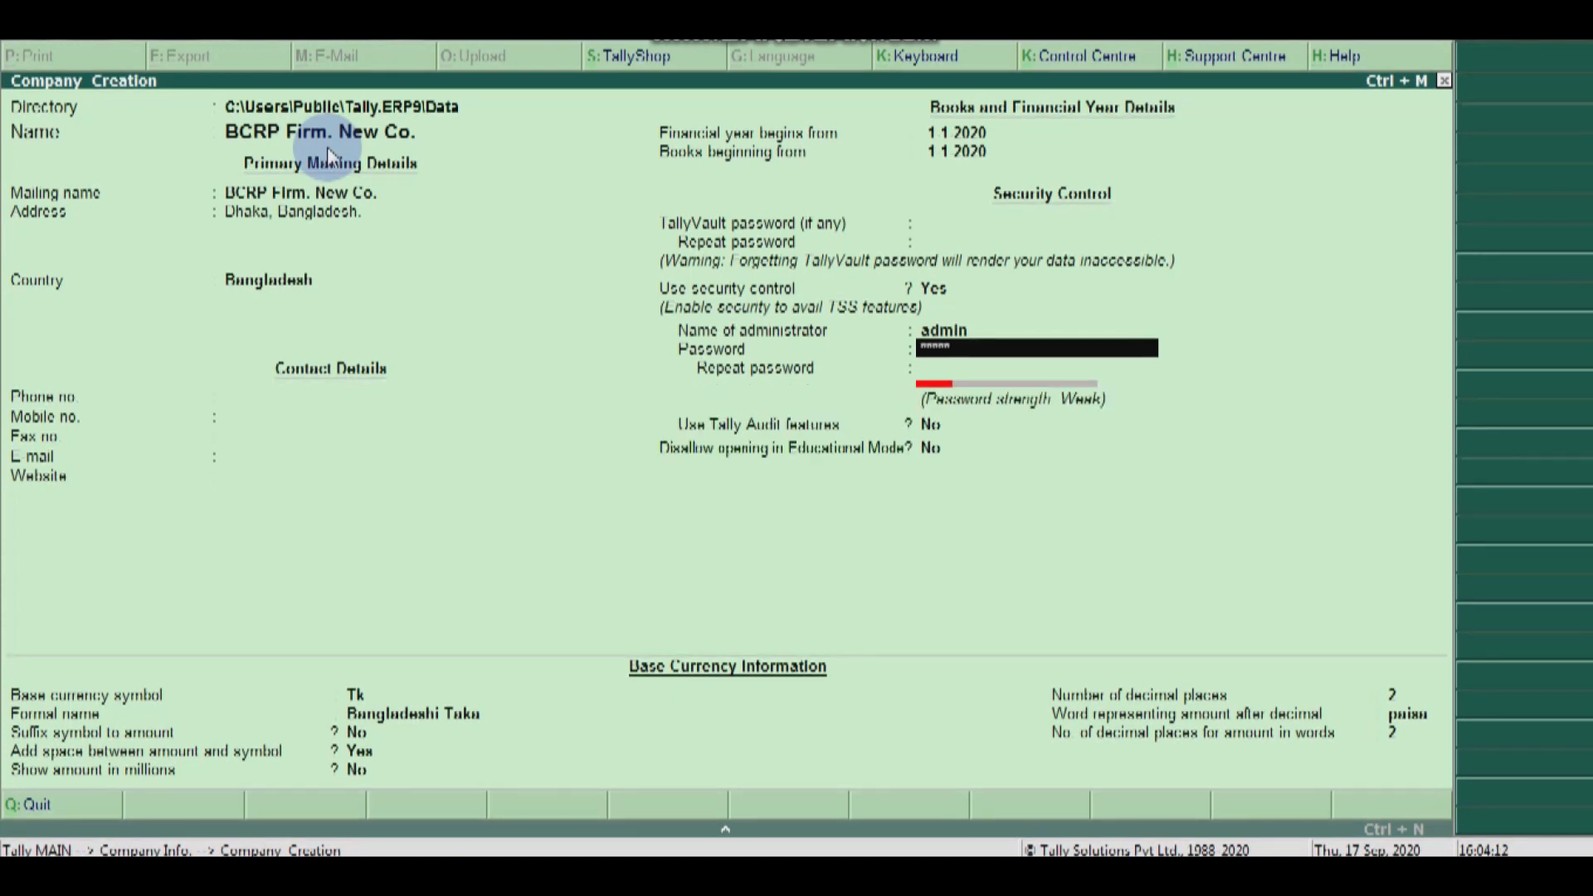
{"action": "type", "text": "**"}
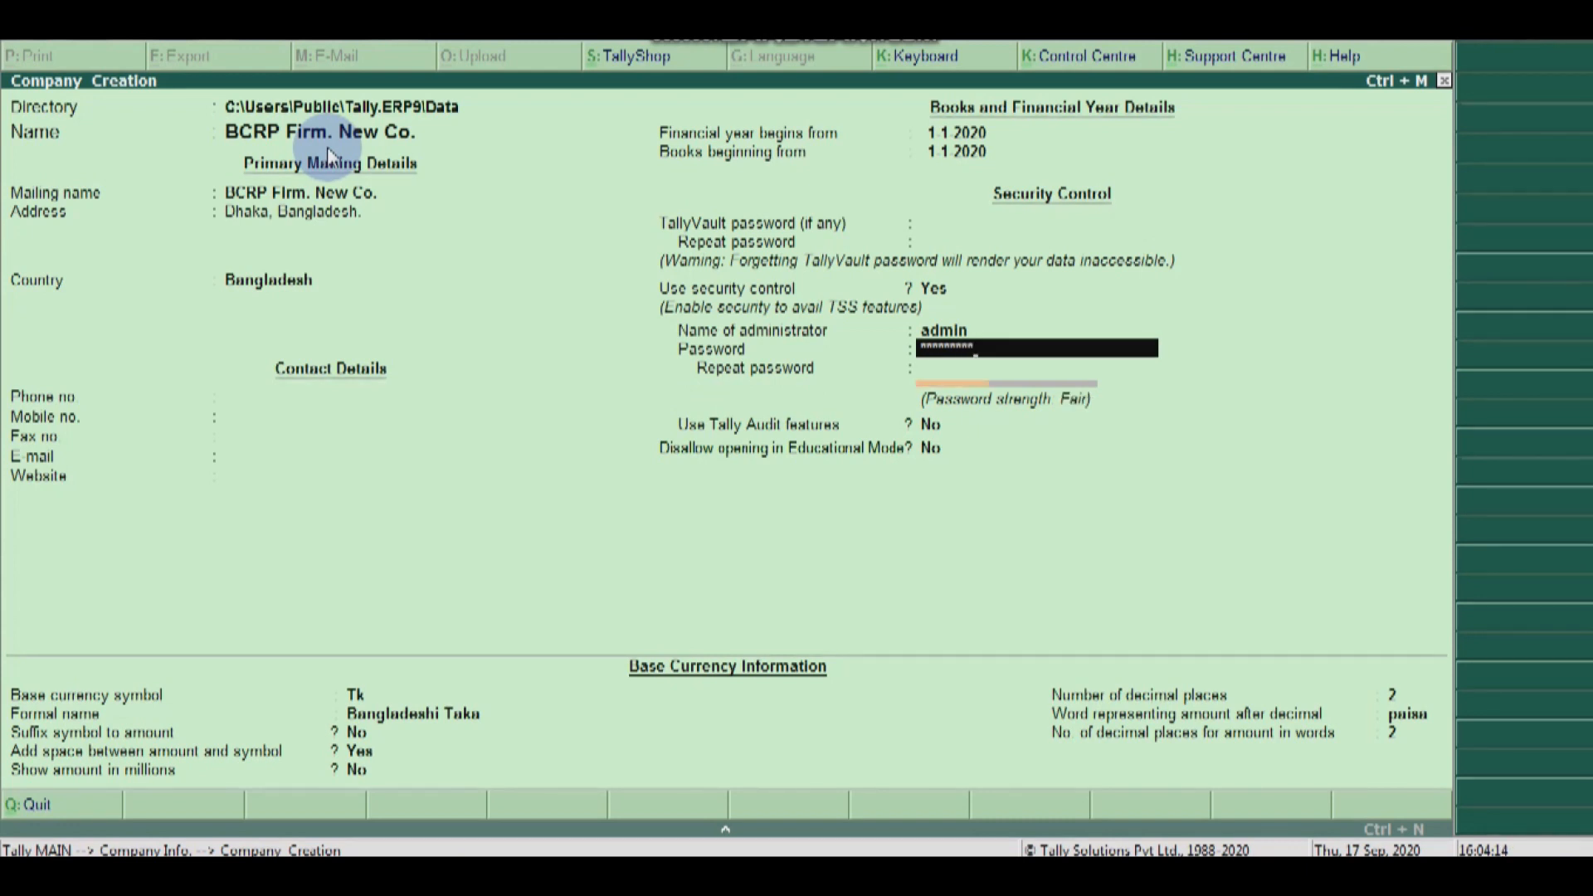
{"action": "key", "text": "Return"}
{"action": "type", "text": "*********"}
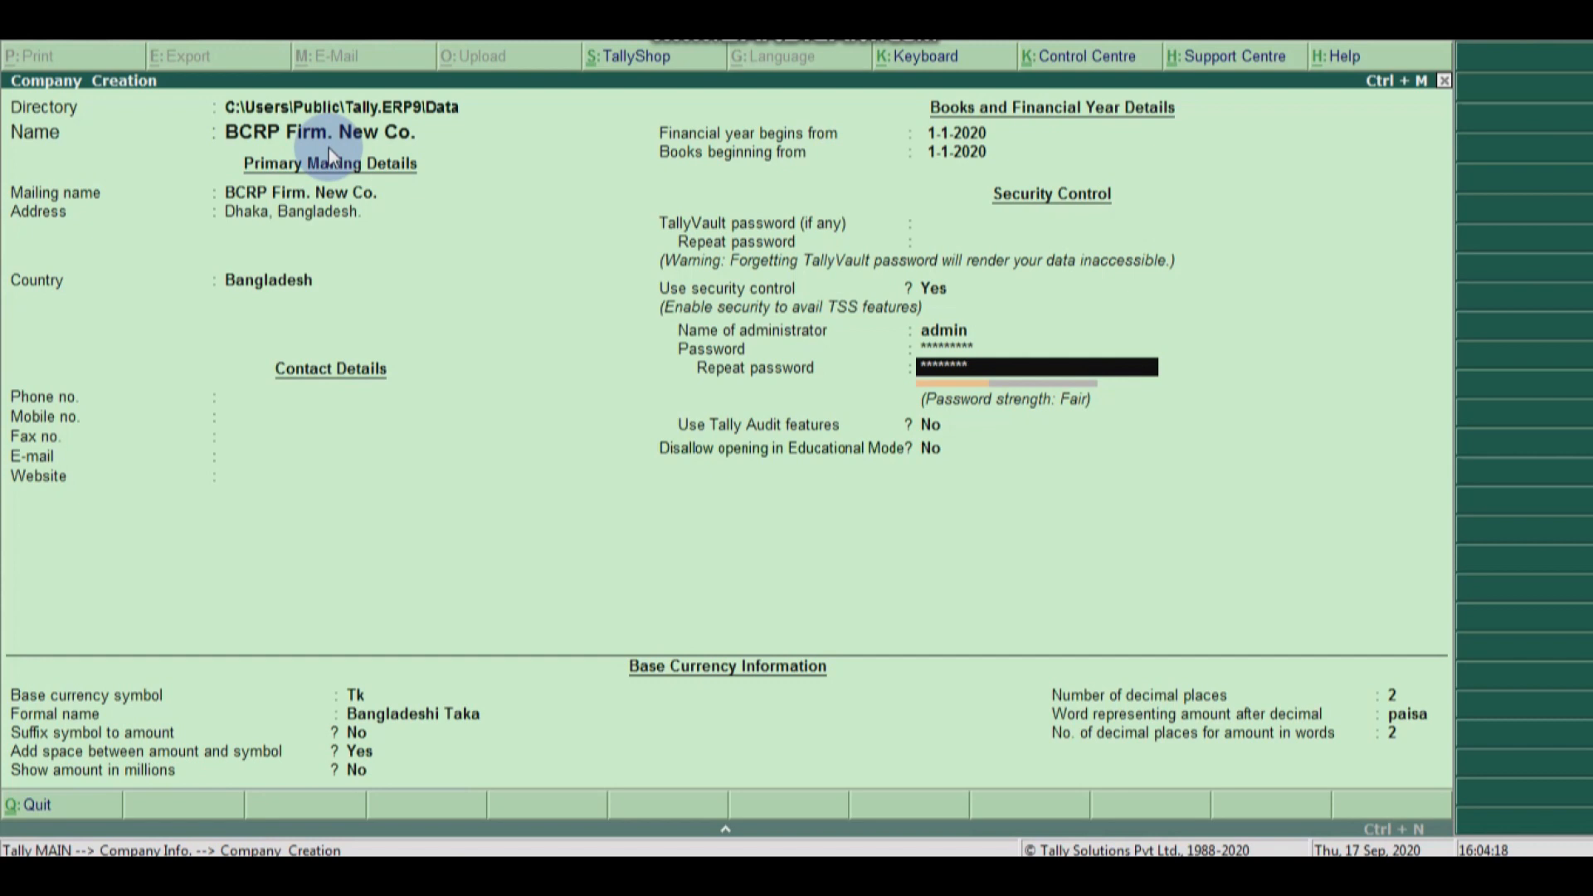
{"action": "key", "text": "Return"}
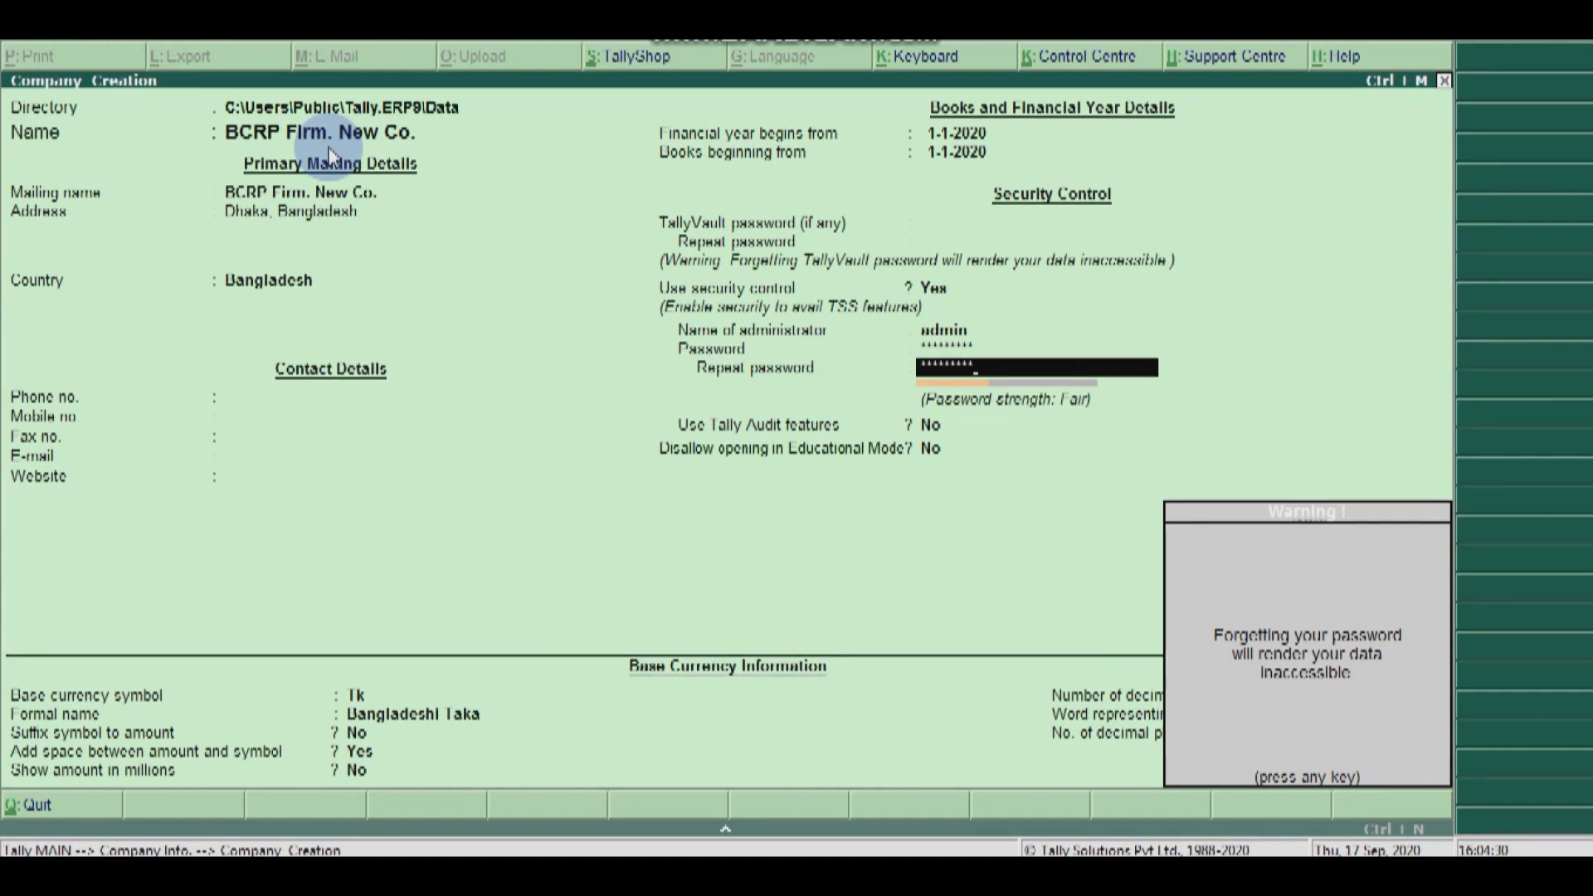
Step: Dismiss the password warning, set Use Tally Audit features to Yes, and accept the company
{"action": "key", "text": "Return"}
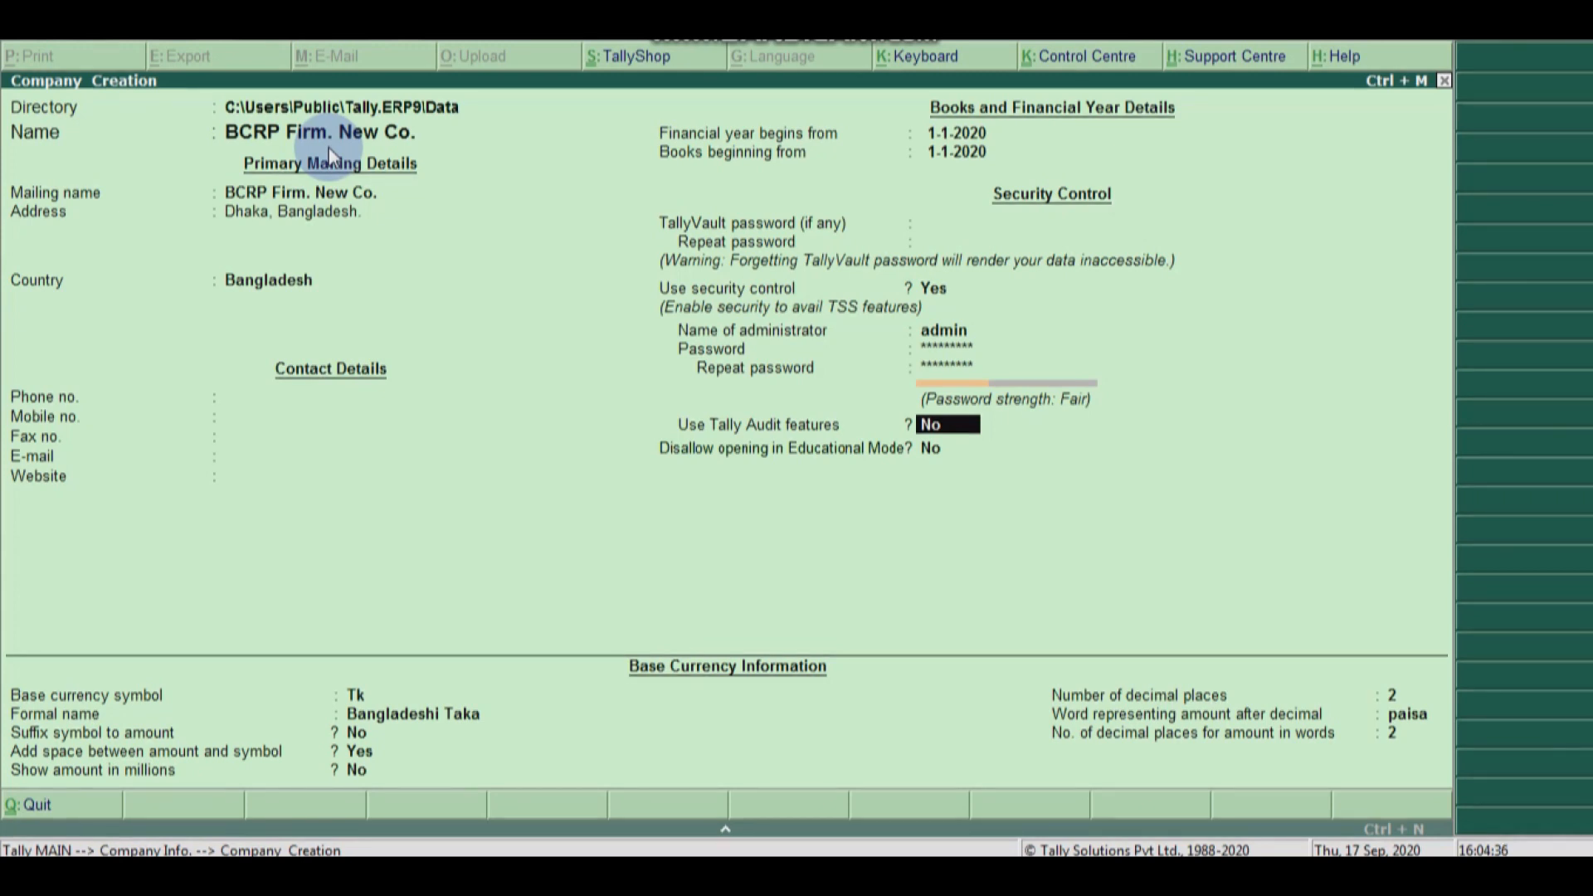
{"action": "key", "text": "y"}
{"action": "key", "text": "Return"}
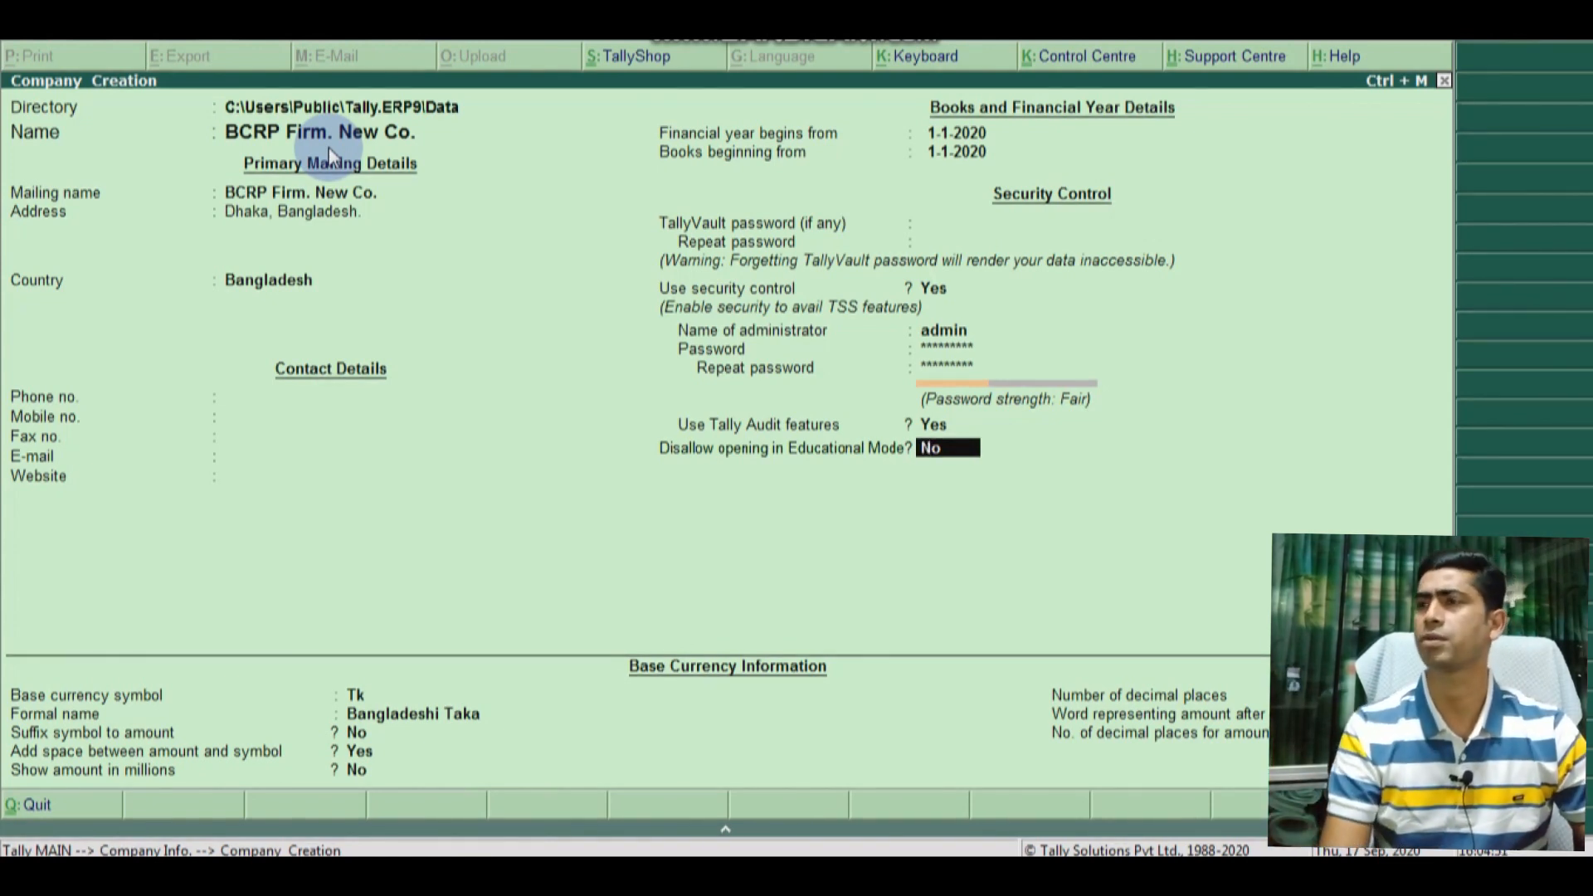
{"action": "key", "text": "Return"}
{"action": "key", "text": "Return"}
{"action": "key", "text": "Return"}
{"action": "key", "text": "Return"}
{"action": "key", "text": "Return"}
{"action": "key", "text": "Return"}
{"action": "key", "text": "Return"}
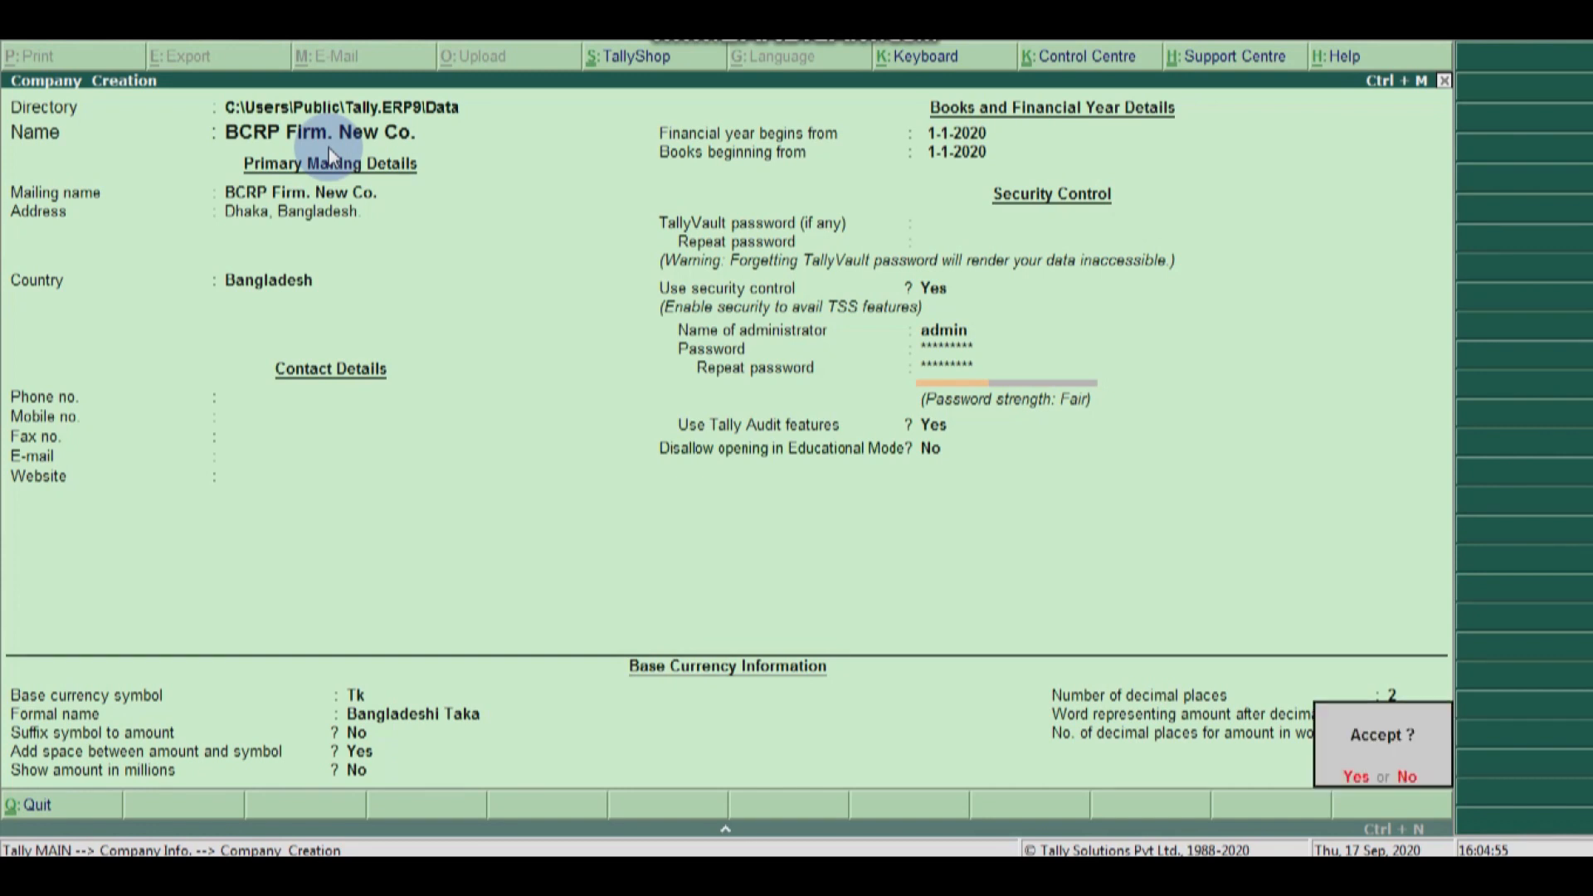
{"action": "key", "text": "Return"}
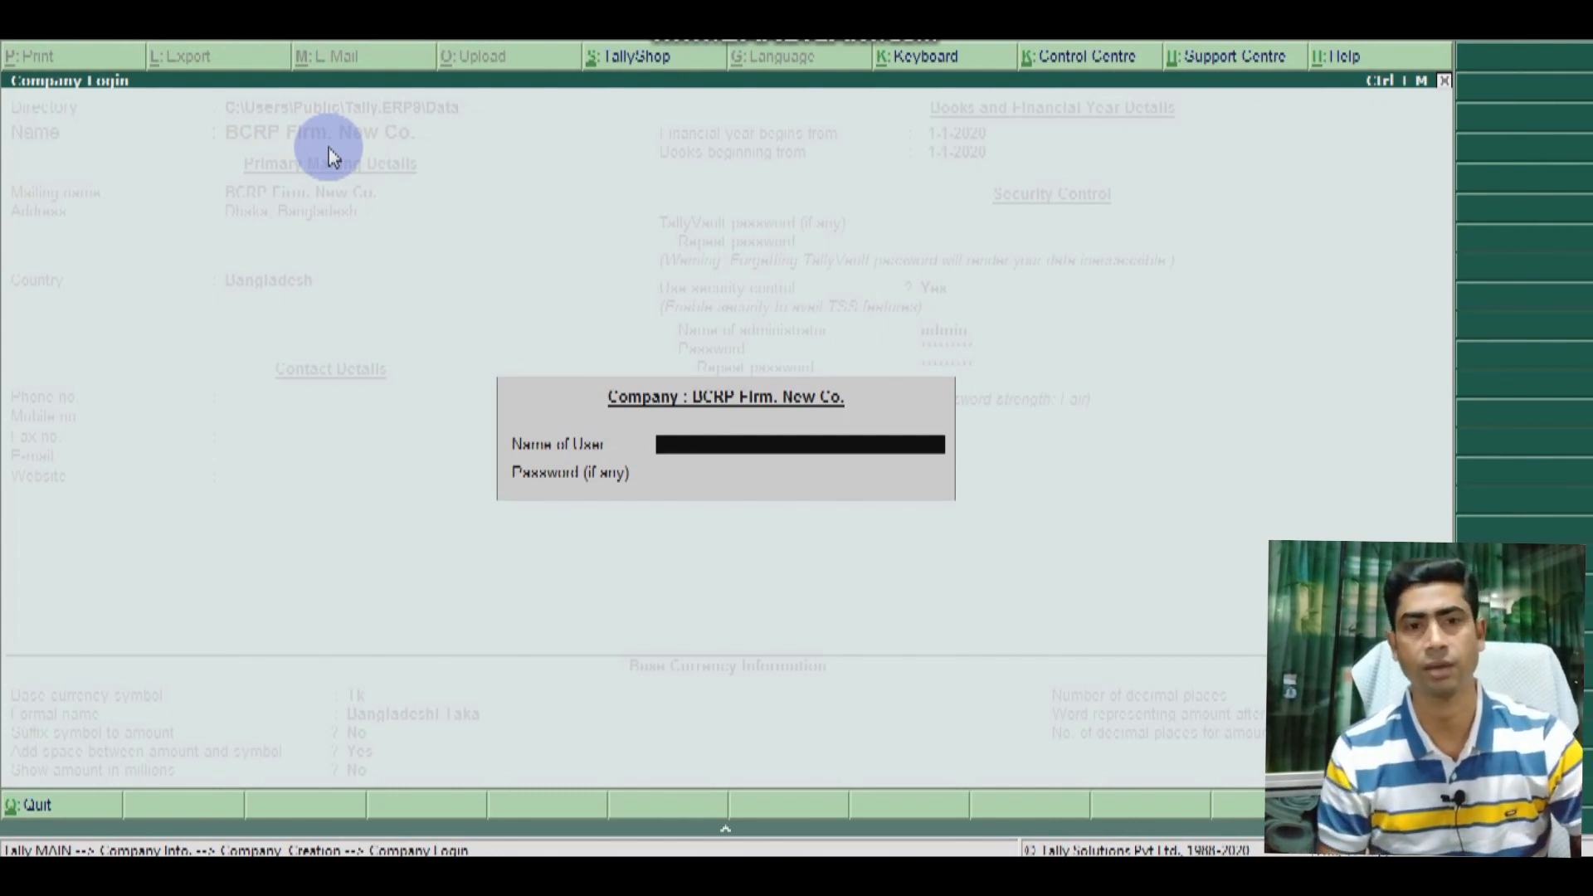
Step: Log in with the administrator user name and password to reach Gateway of Tally
{"action": "type", "text": "admin"}
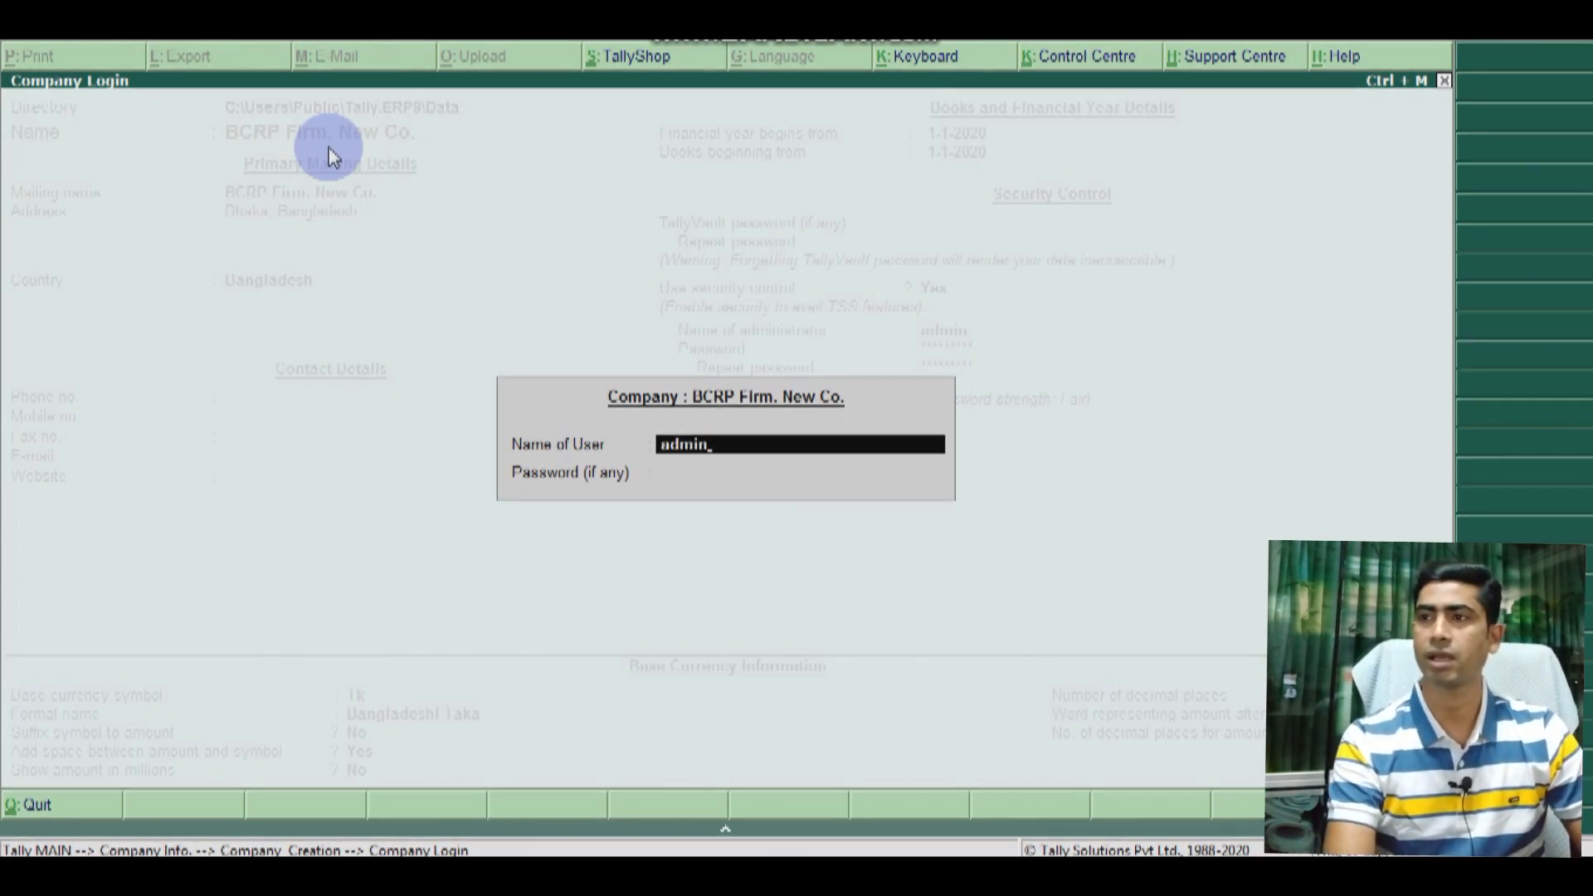
{"action": "key", "text": "Return"}
{"action": "type", "text": "******"}
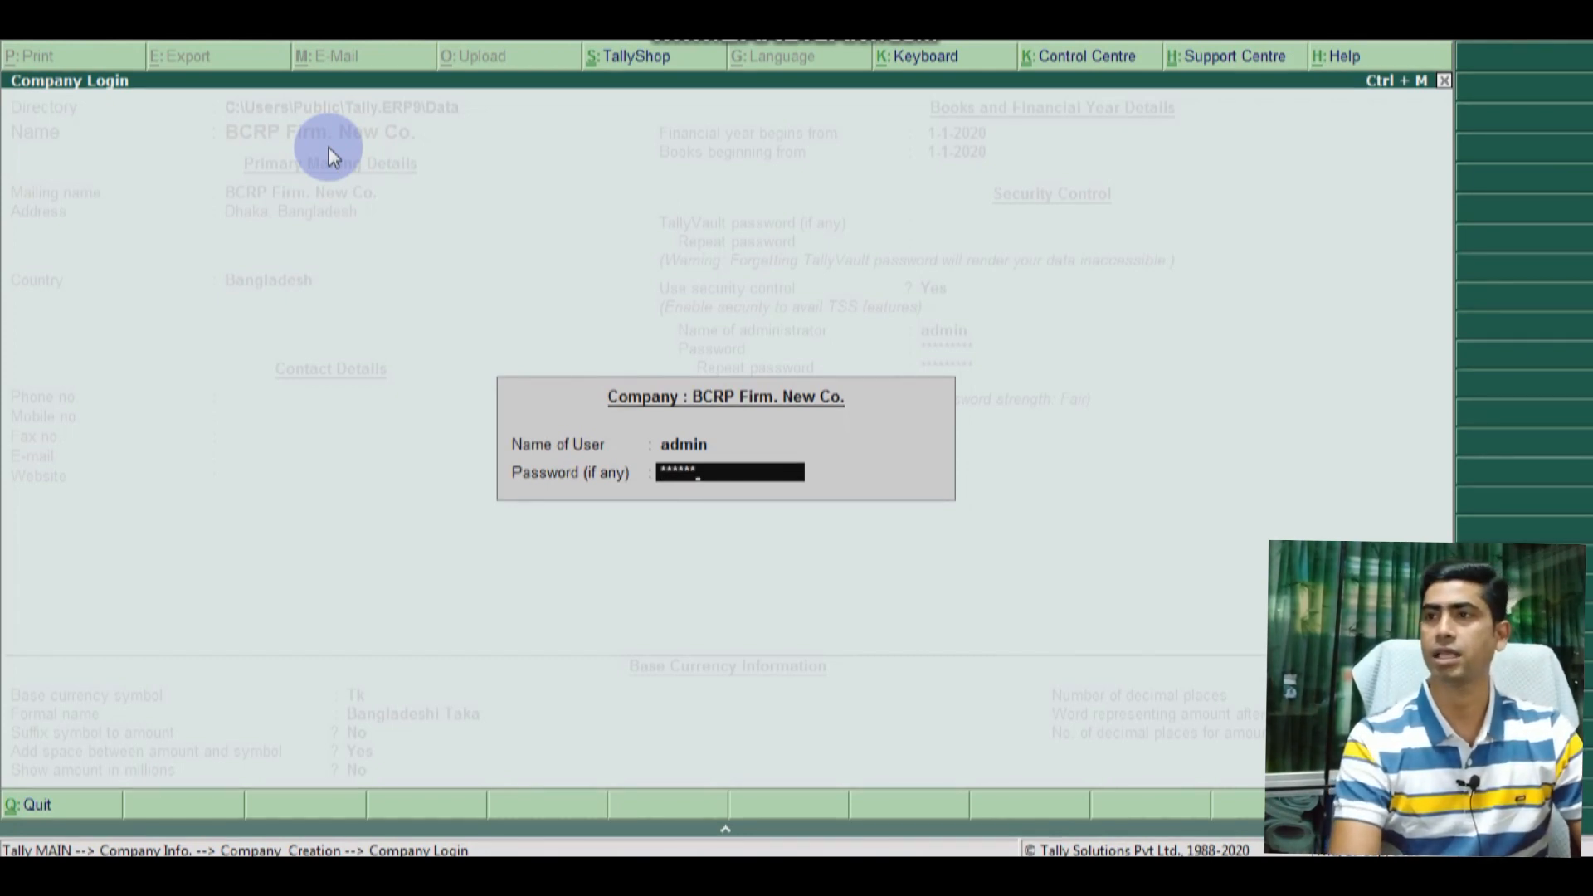
{"action": "type", "text": "**"}
{"action": "key", "text": "Return"}
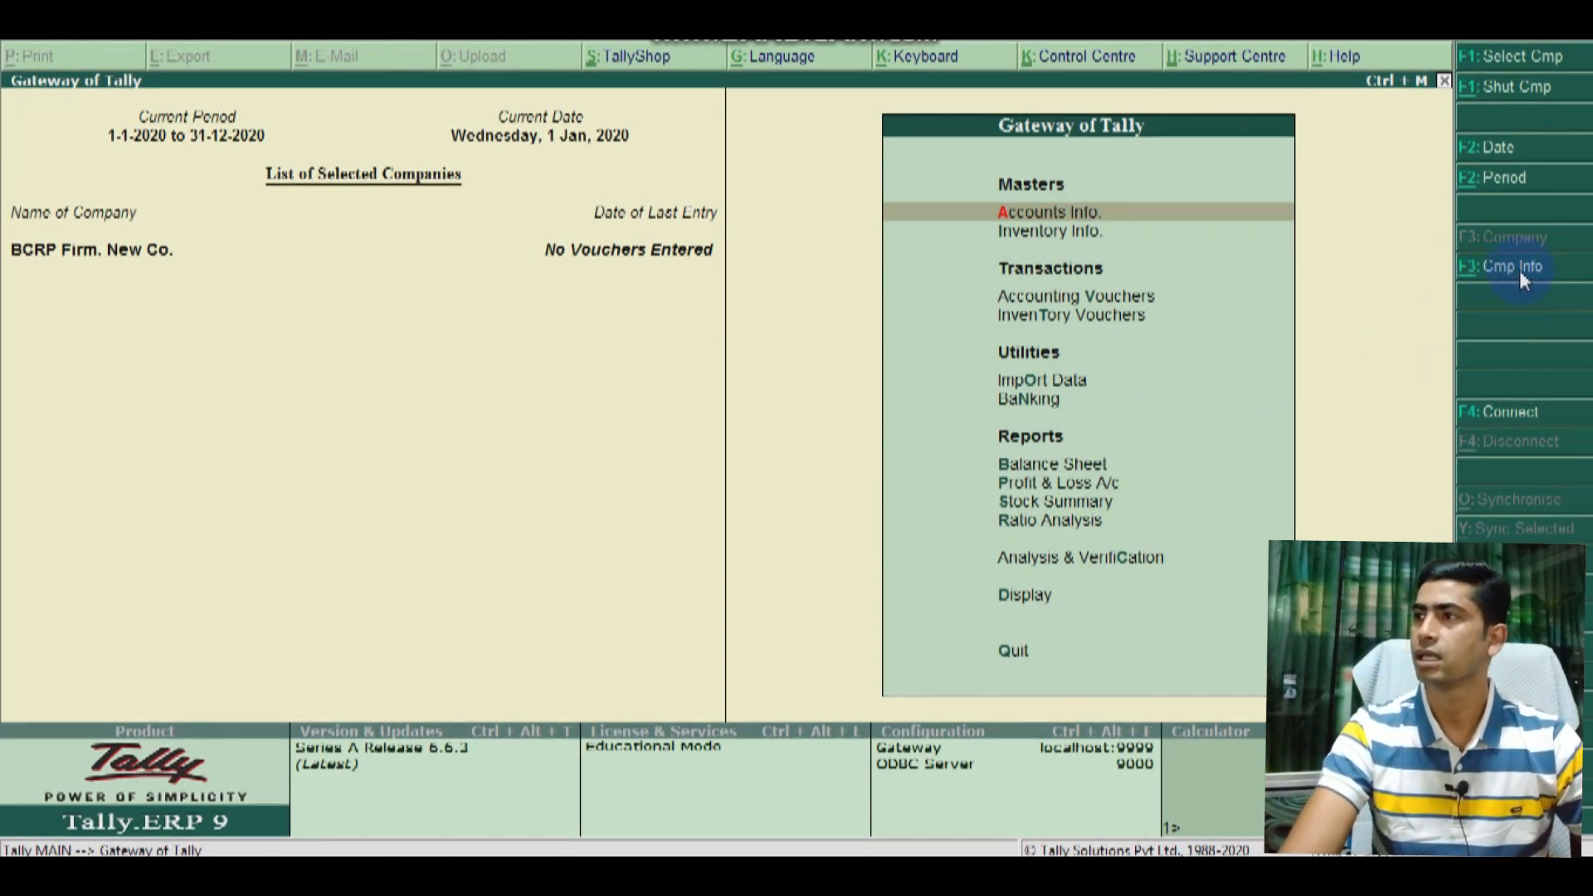
Step: View Security And User Access under Cmp Info's Security Control, then open Users and Passwords
{"action": "left_click", "coordinate": [1492, 267]}
{"action": "key", "text": "Down"}
{"action": "key", "text": "Down"}
{"action": "key", "text": "Down"}
{"action": "key", "text": "Down"}
{"action": "key", "text": "Down"}
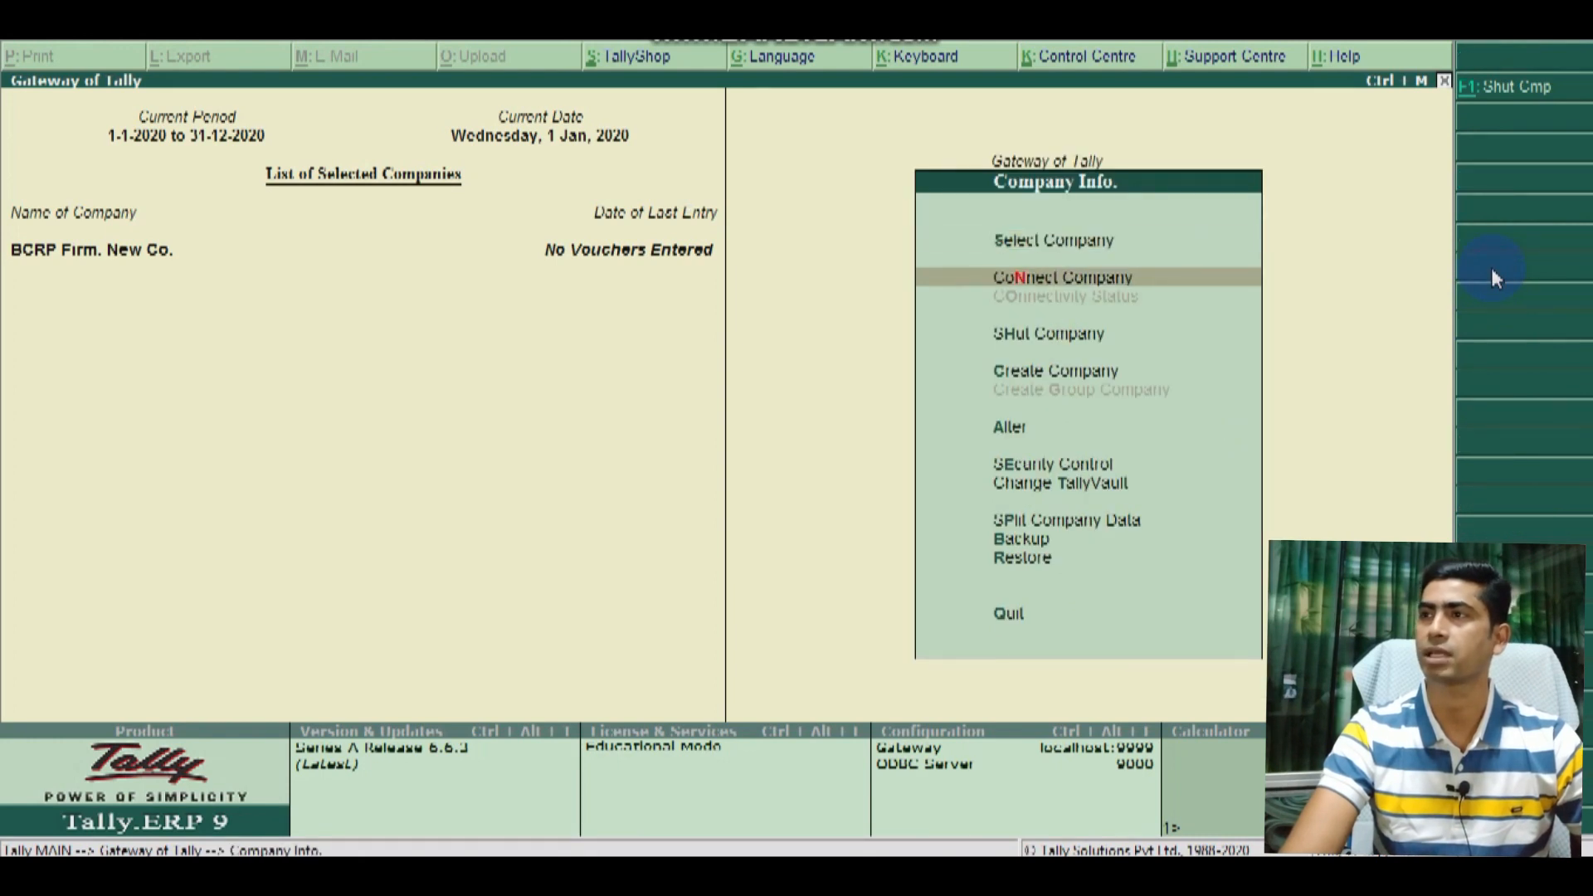
{"action": "key", "text": "Return"}
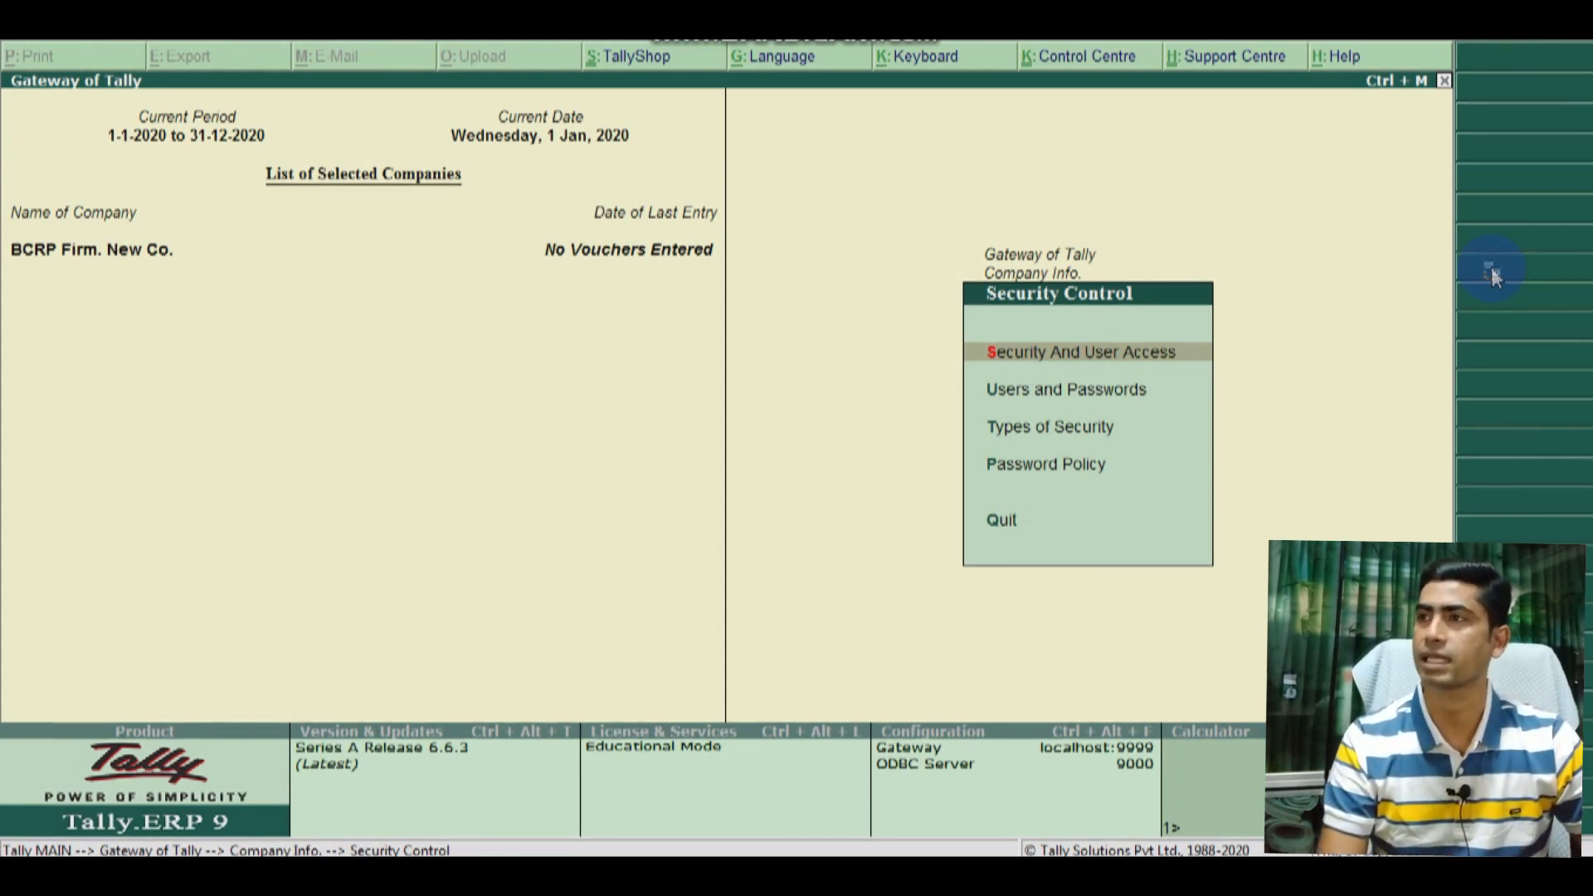
{"action": "key", "text": "Return"}
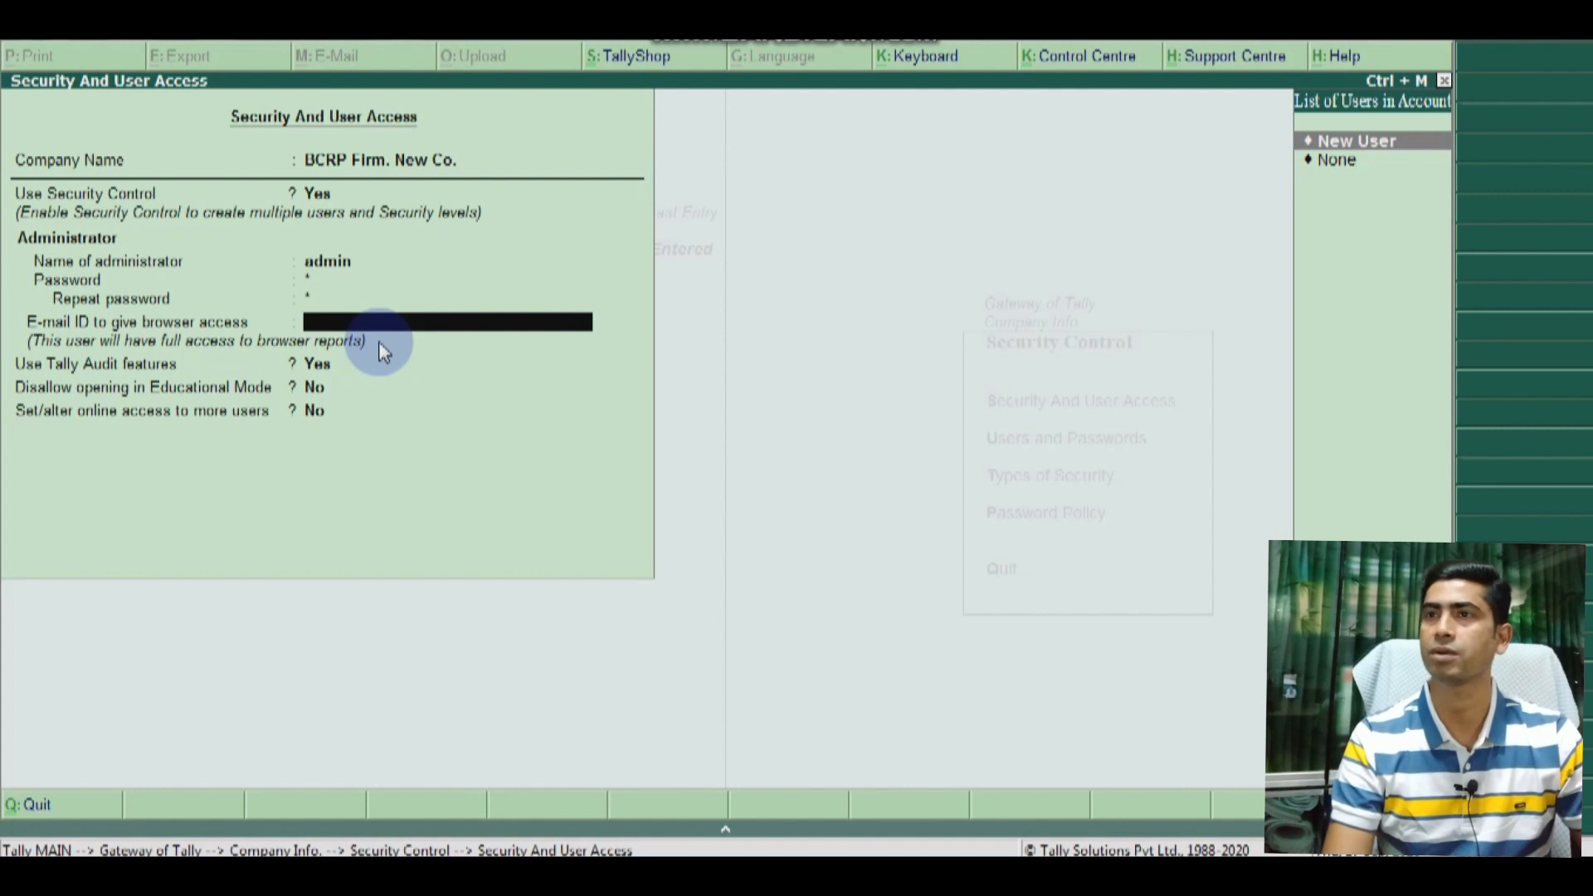
{"action": "key", "text": "ctrl+a"}
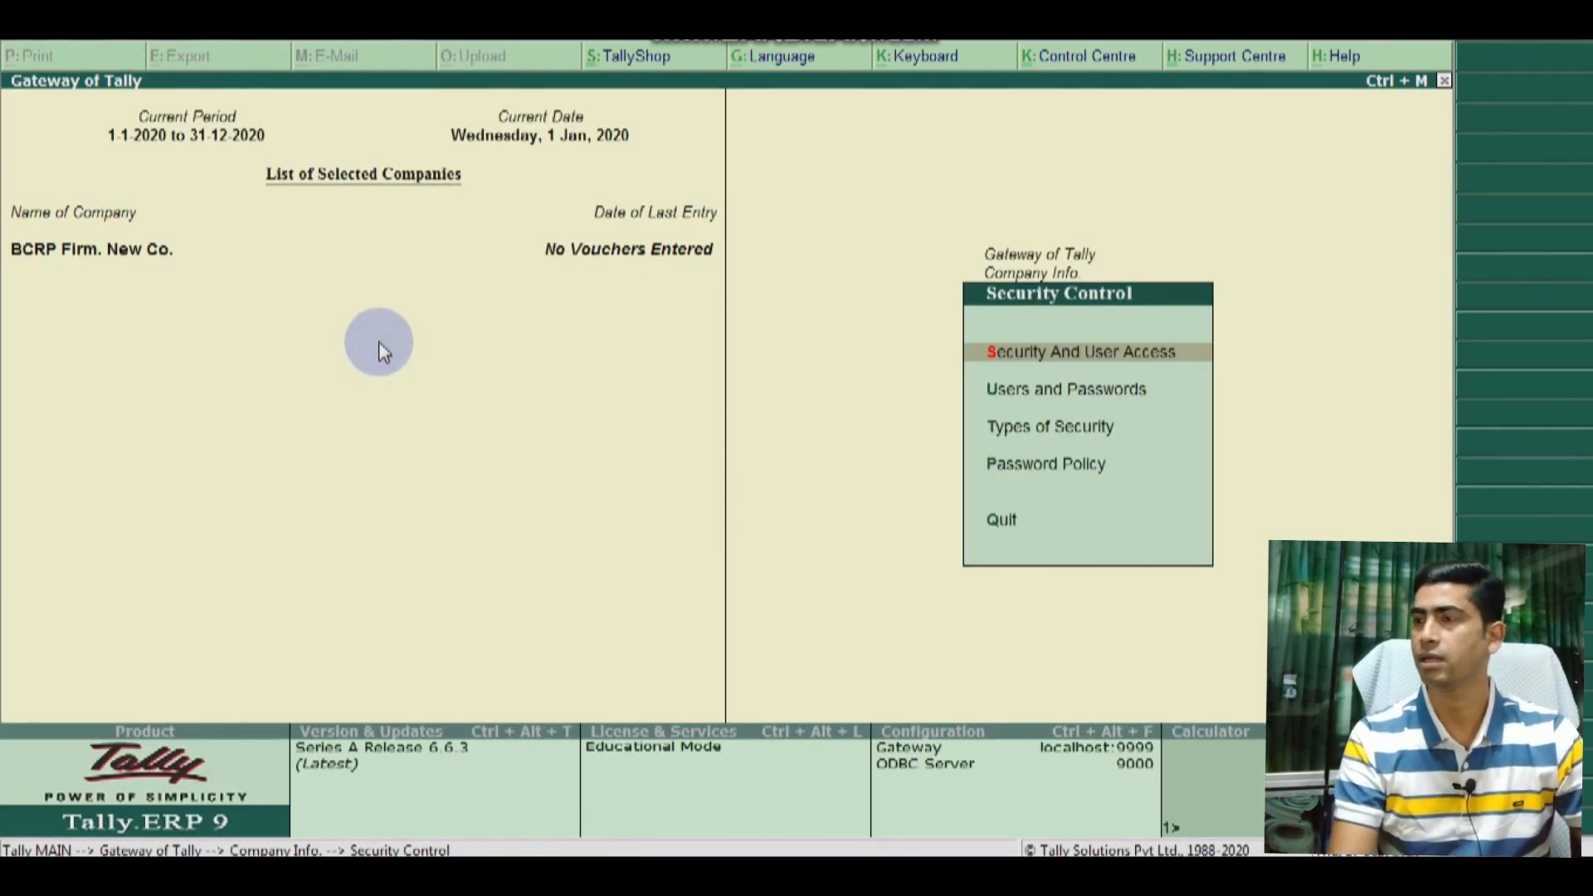
{"action": "key", "text": "Down"}
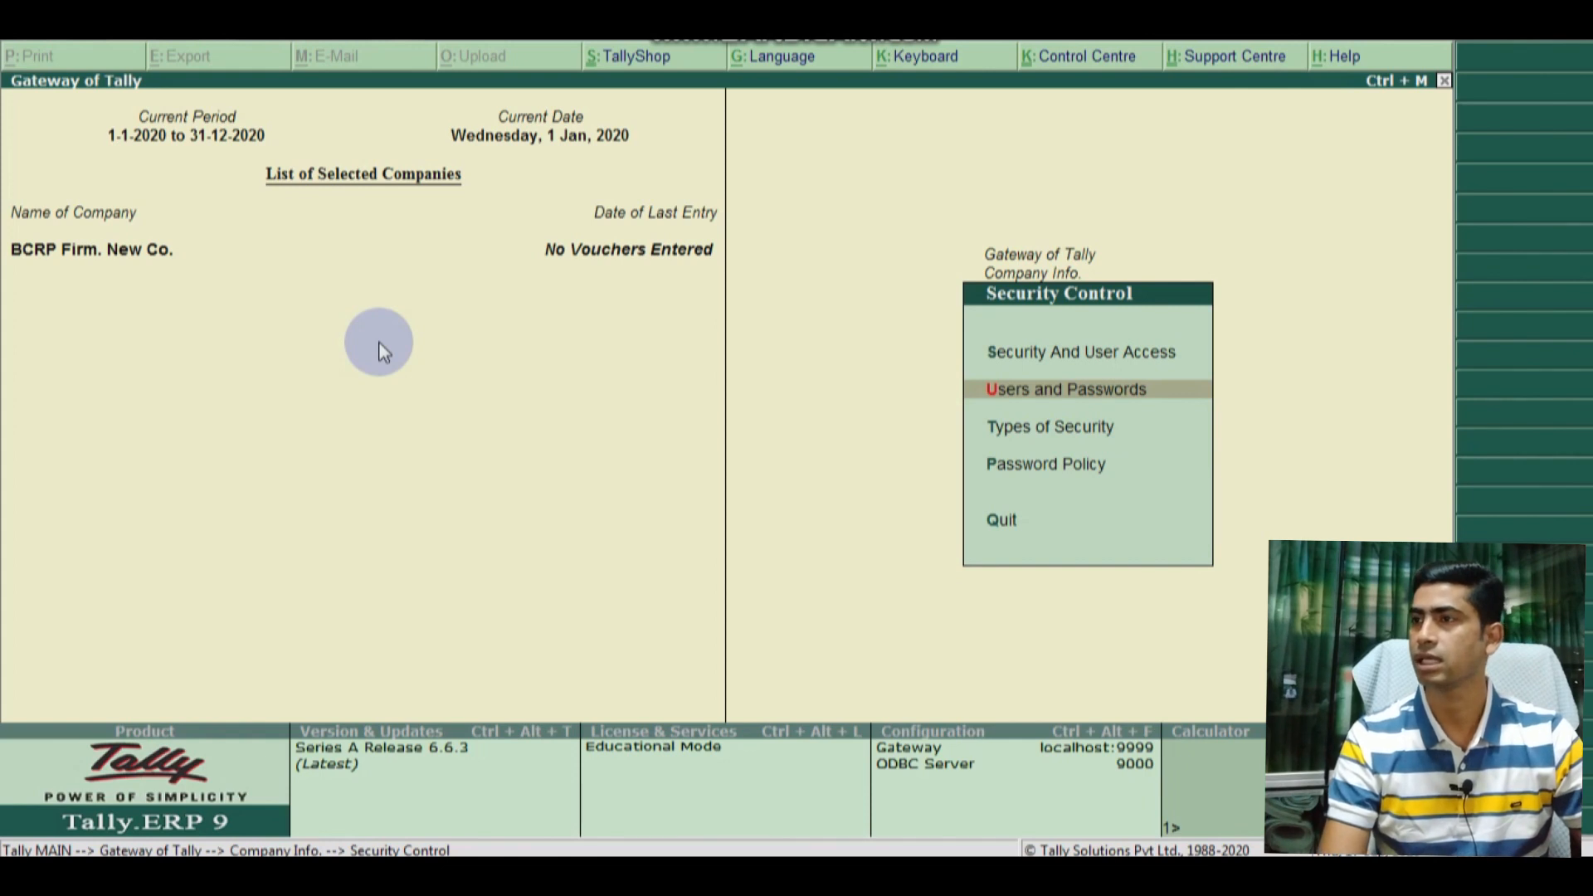
{"action": "left_click", "coordinate": [1029, 401]}
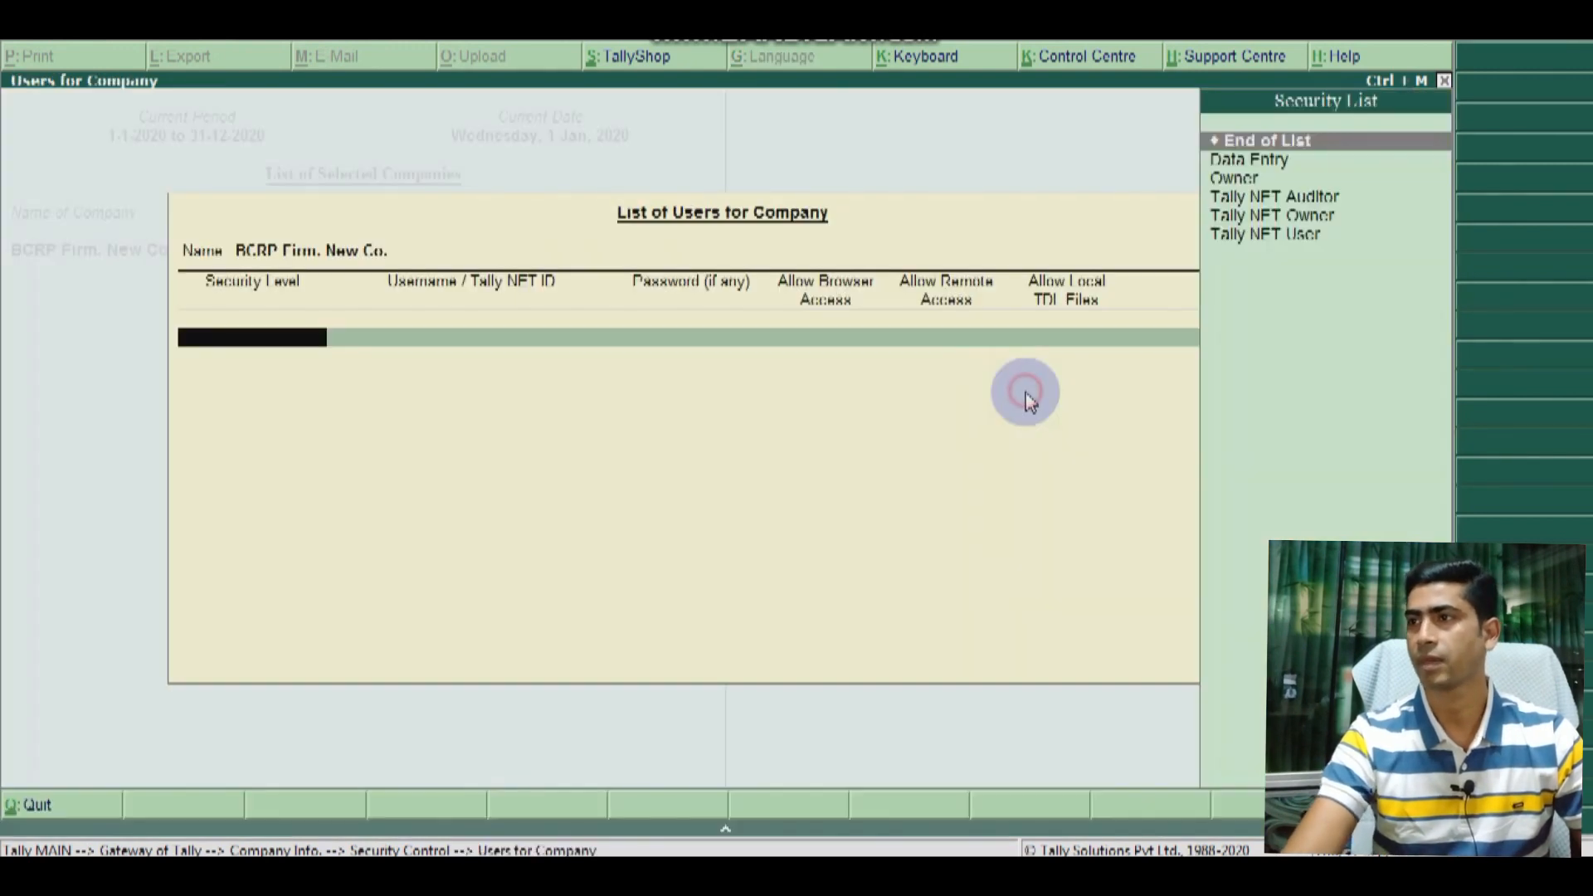
Step: Add a Data Entry level user with its username and password
{"action": "key", "text": "Down"}
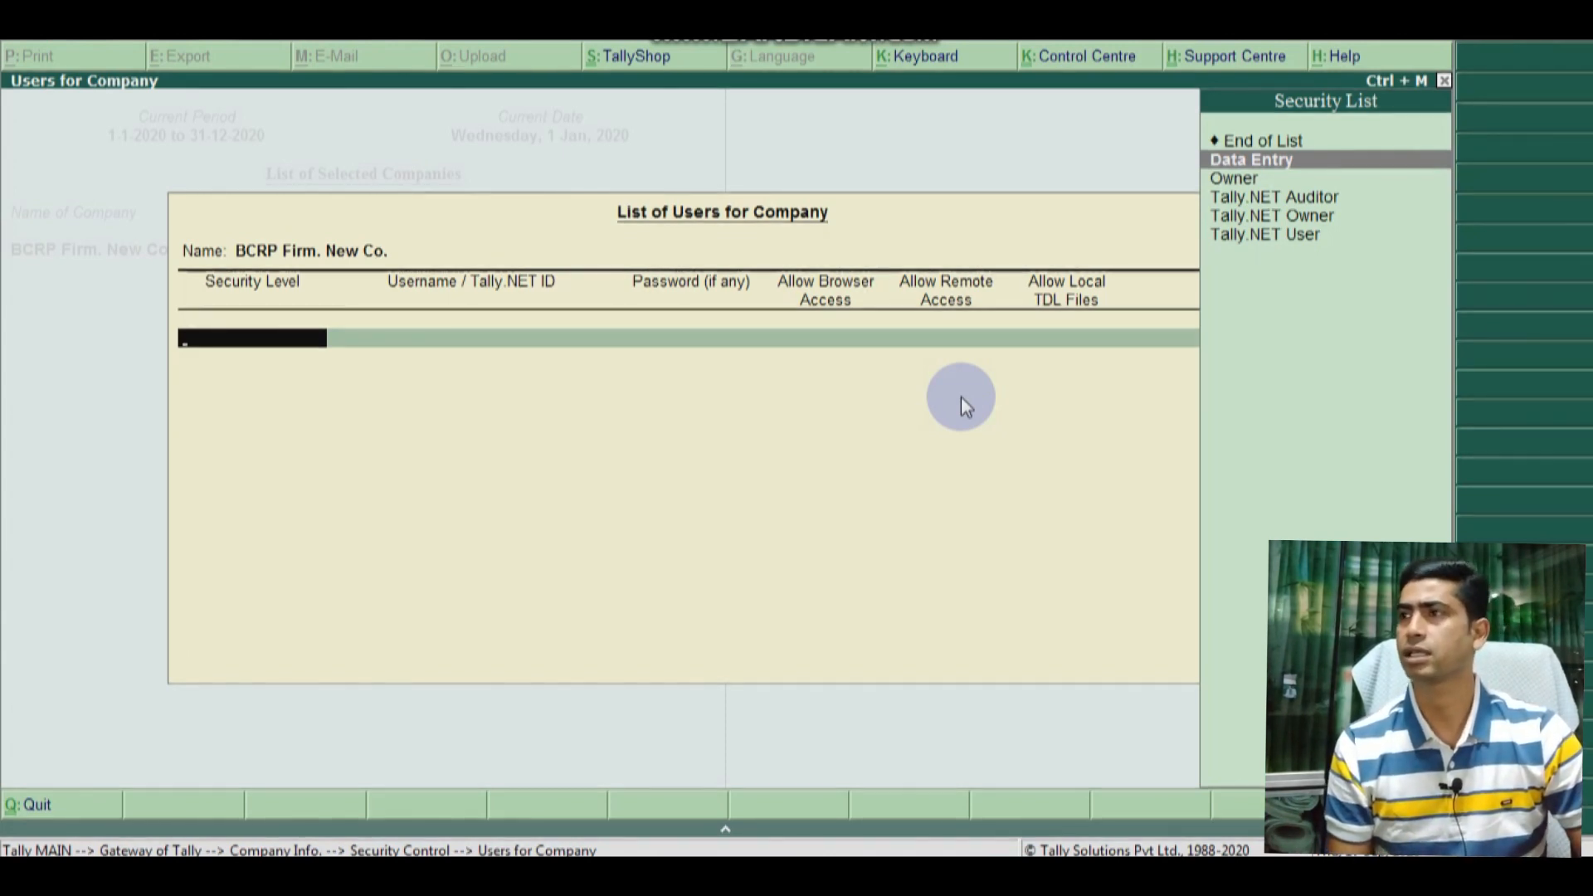
{"action": "key", "text": "Down"}
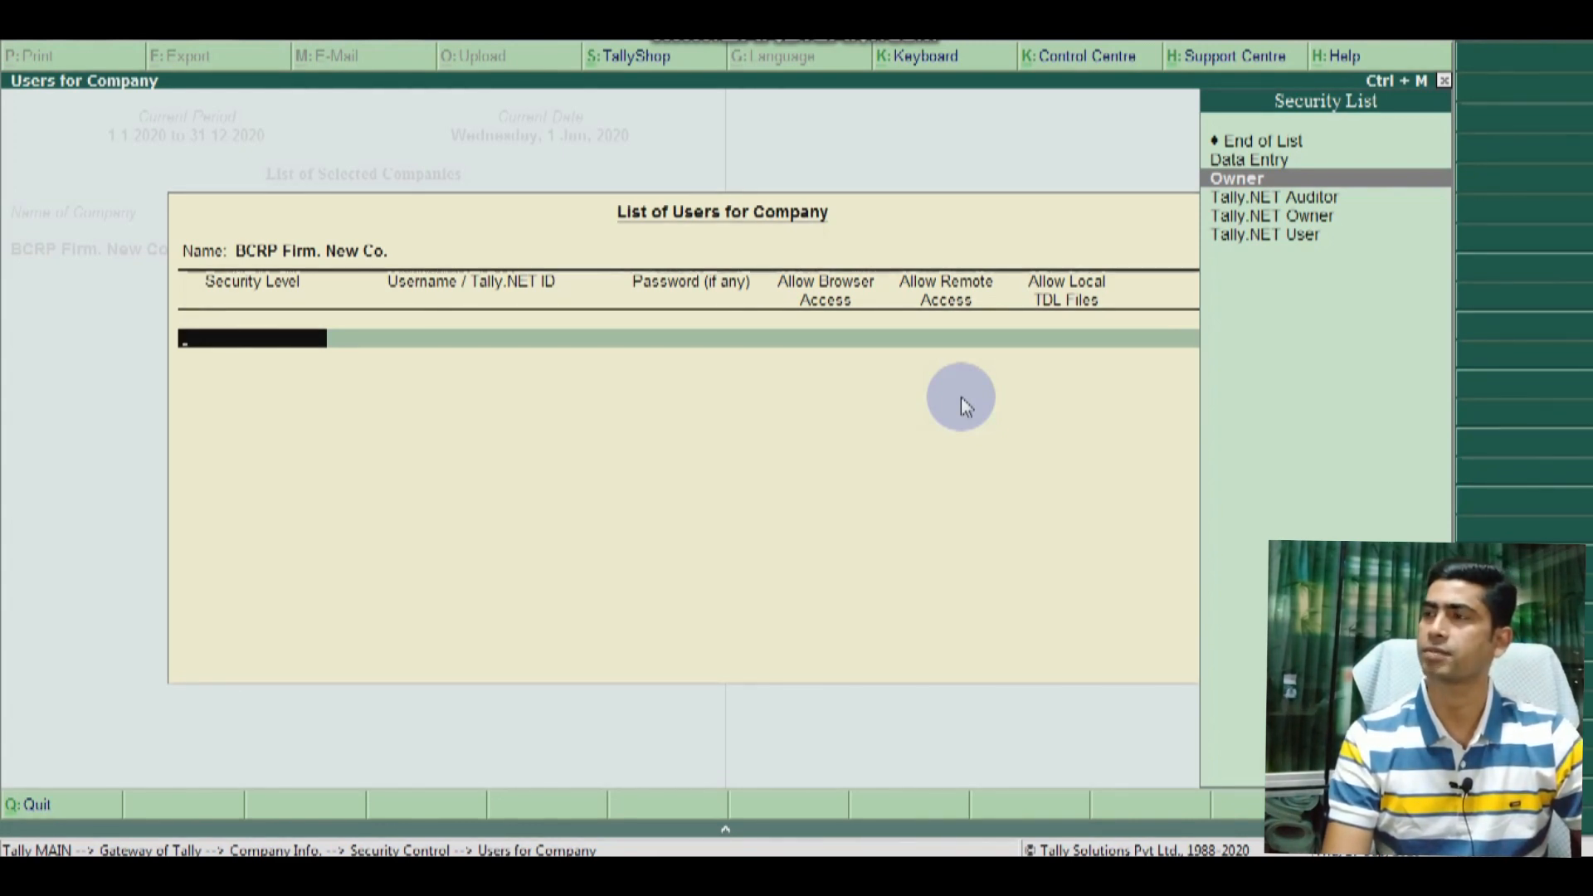
{"action": "key", "text": "Up"}
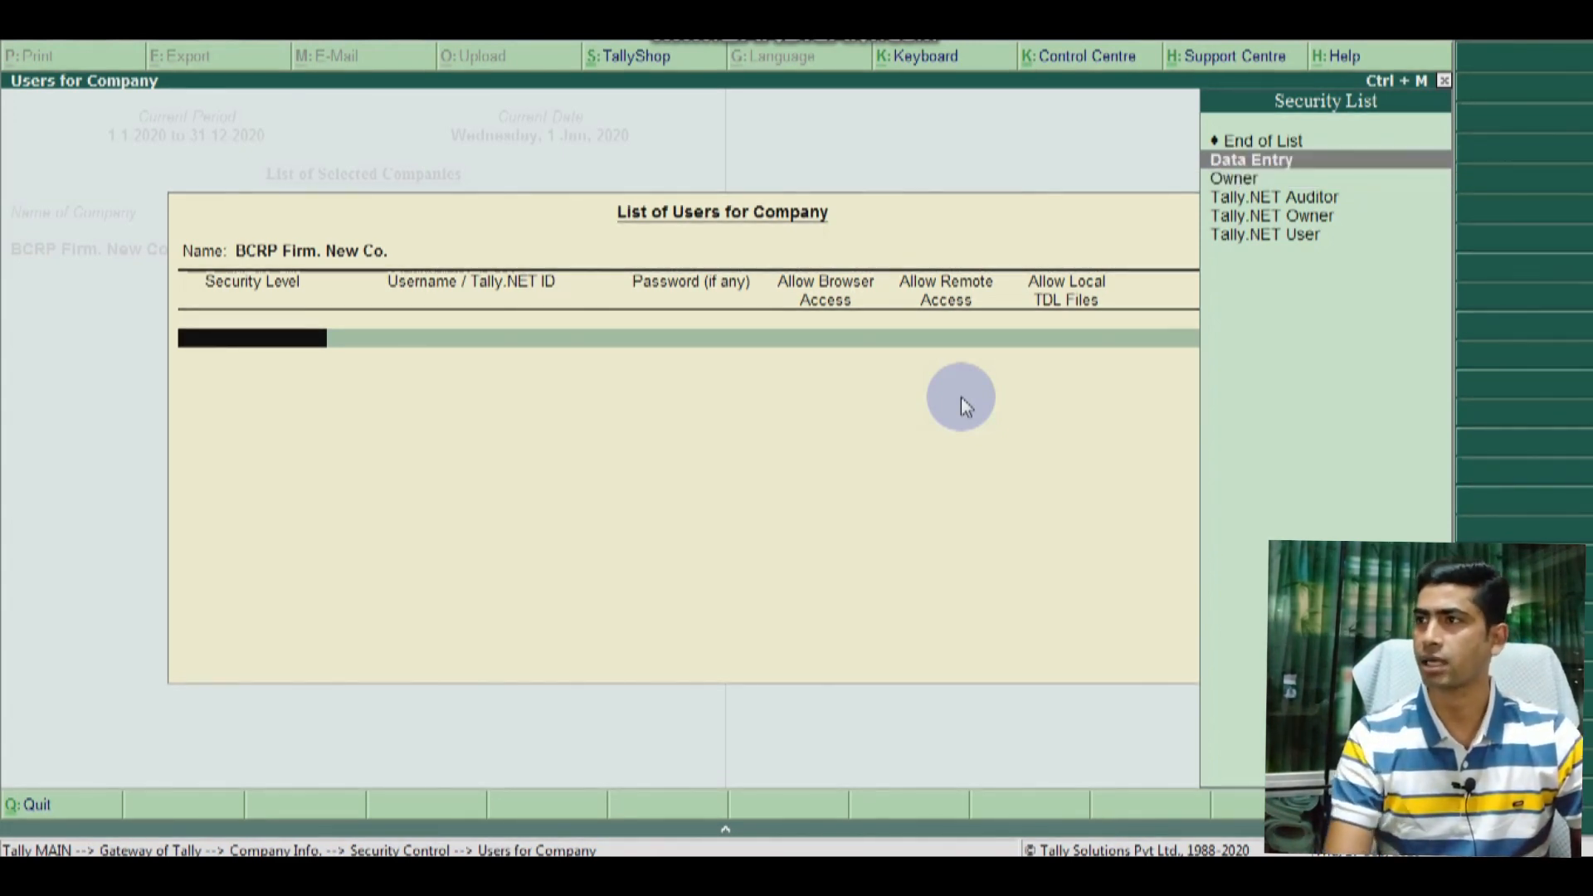
{"action": "key", "text": "Return"}
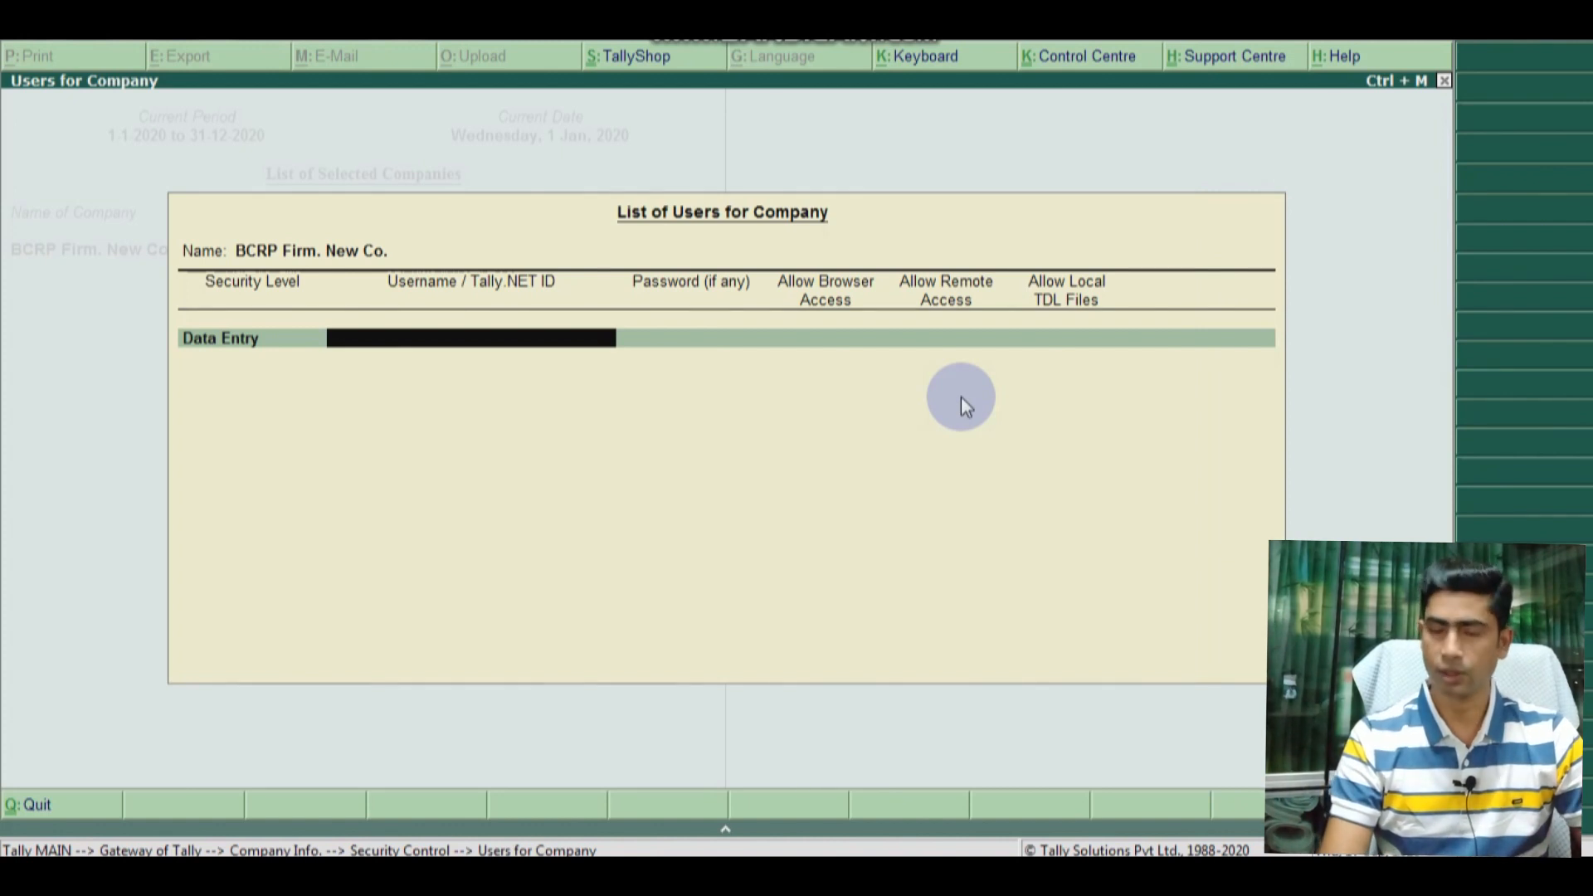
{"action": "type", "text": "ru"}
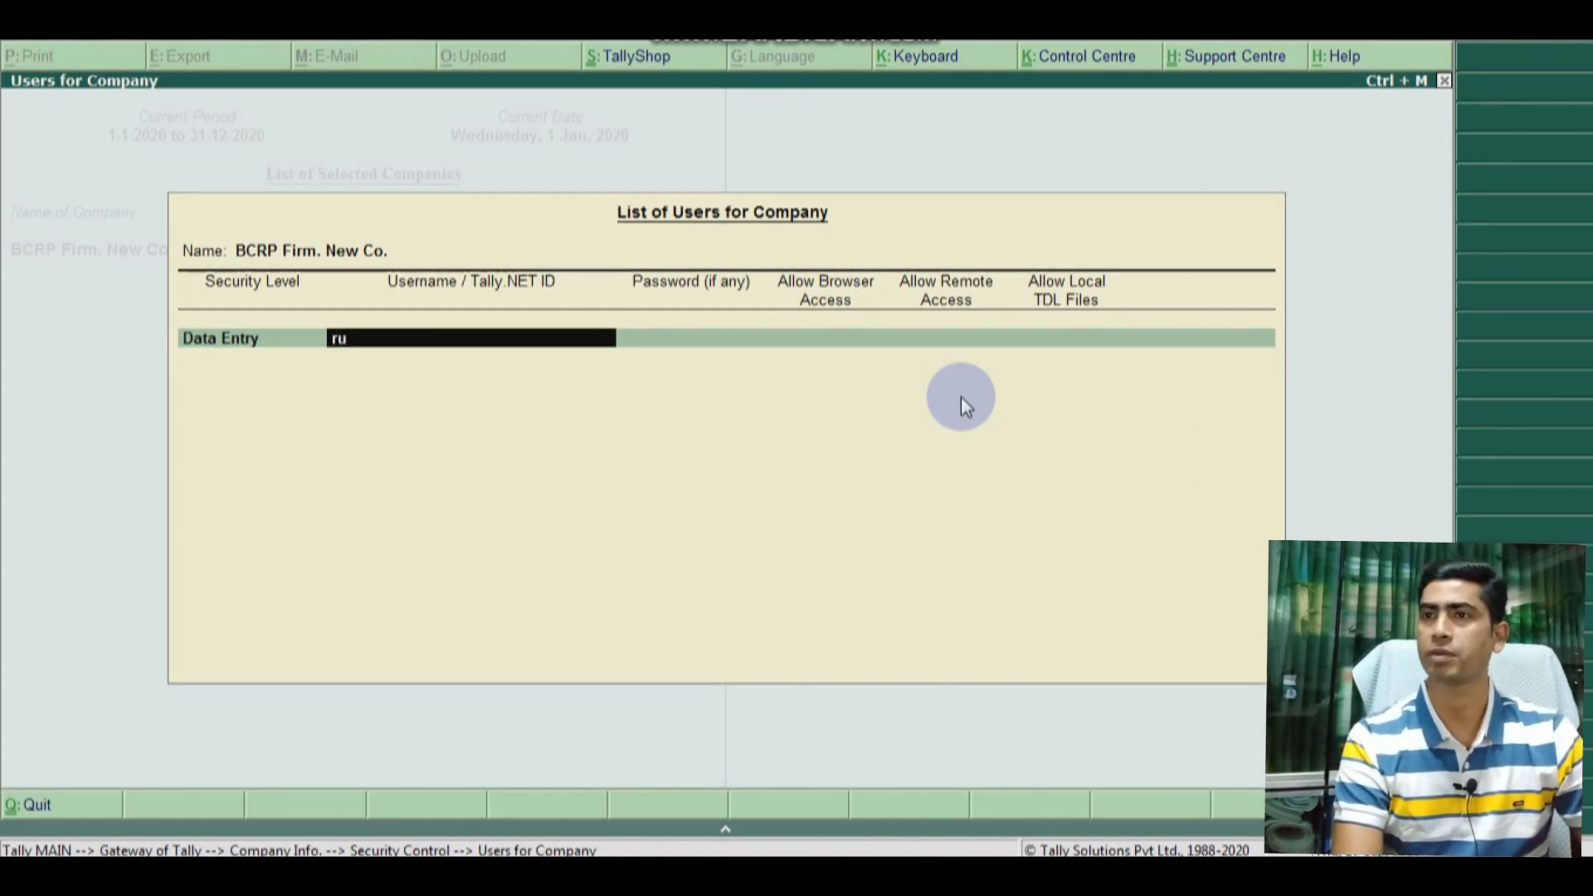
{"action": "type", "text": "pom"}
{"action": "key", "text": "Return"}
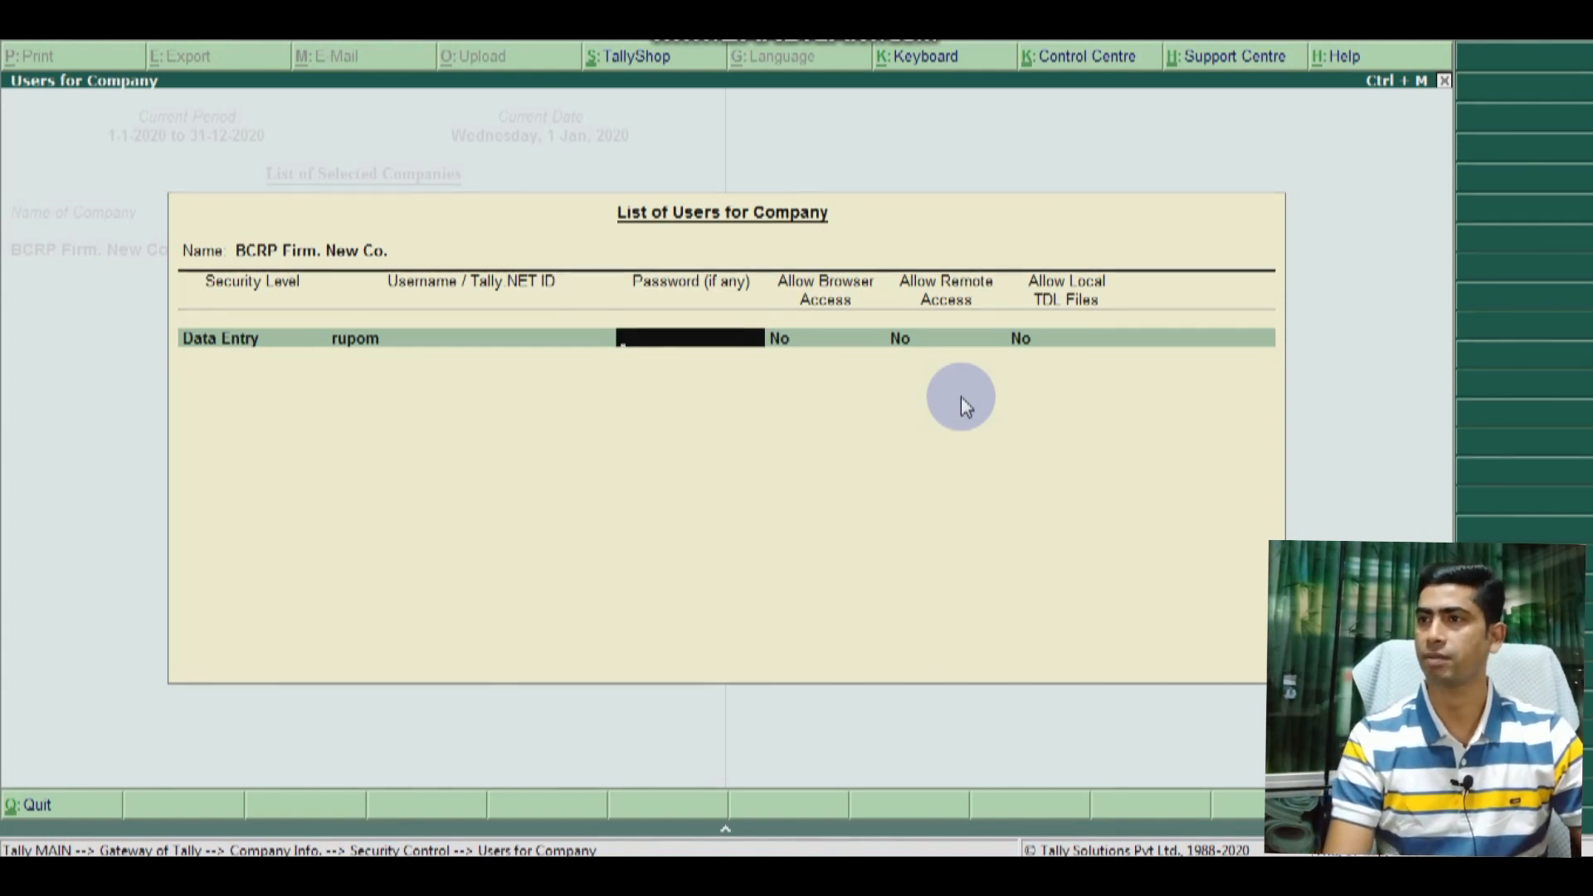
{"action": "key", "text": "Return"}
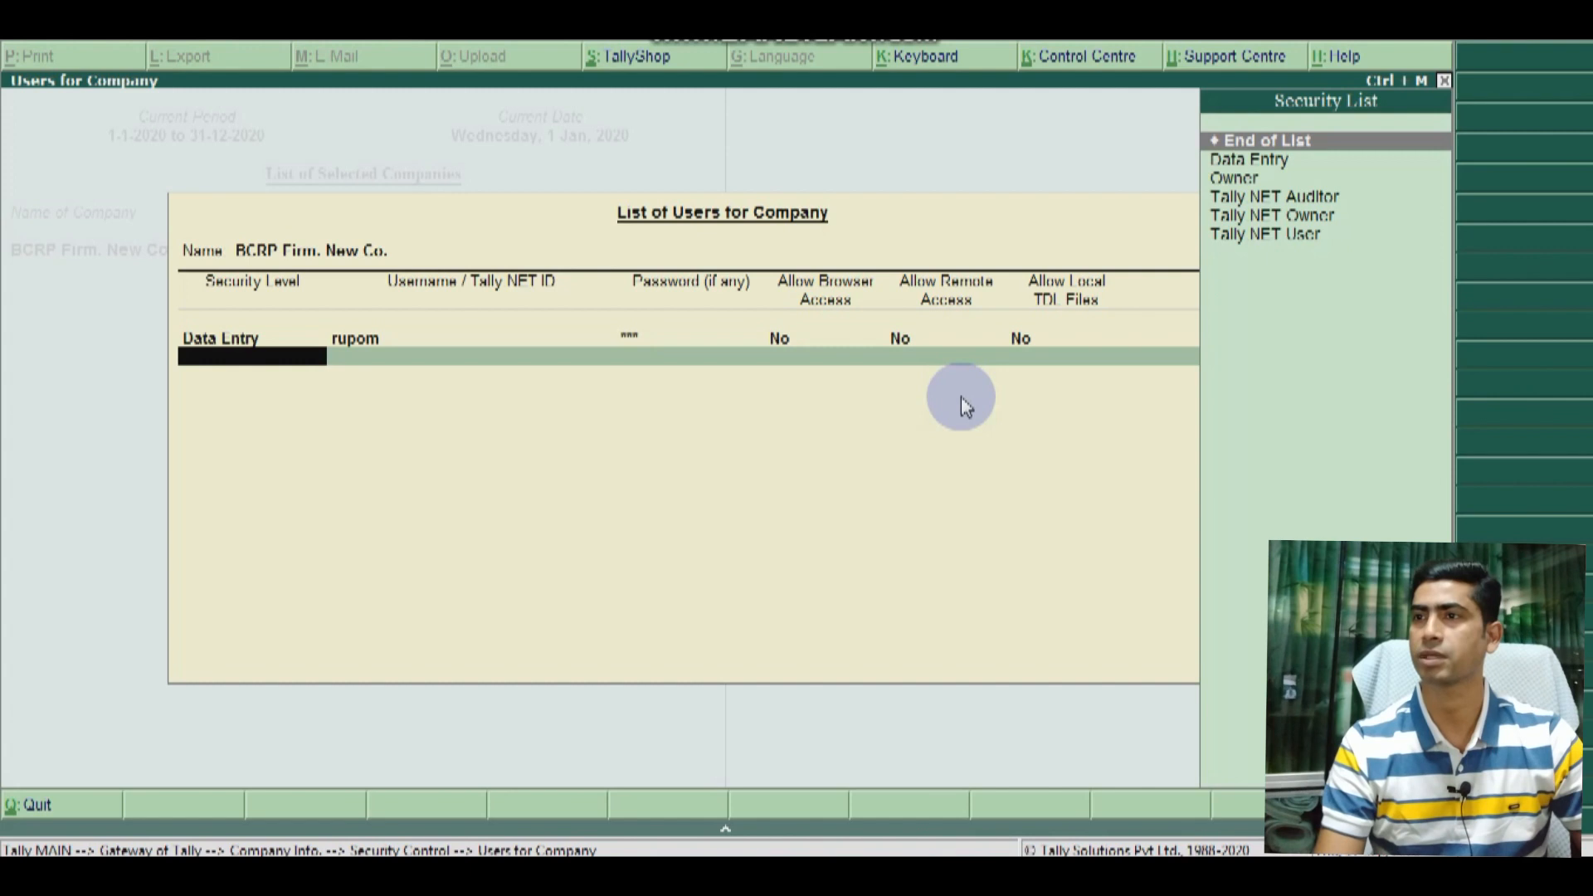
Step: Add an Owner level user with a username and password, then accept the user list
{"action": "key", "text": "Down"}
{"action": "key", "text": "Down"}
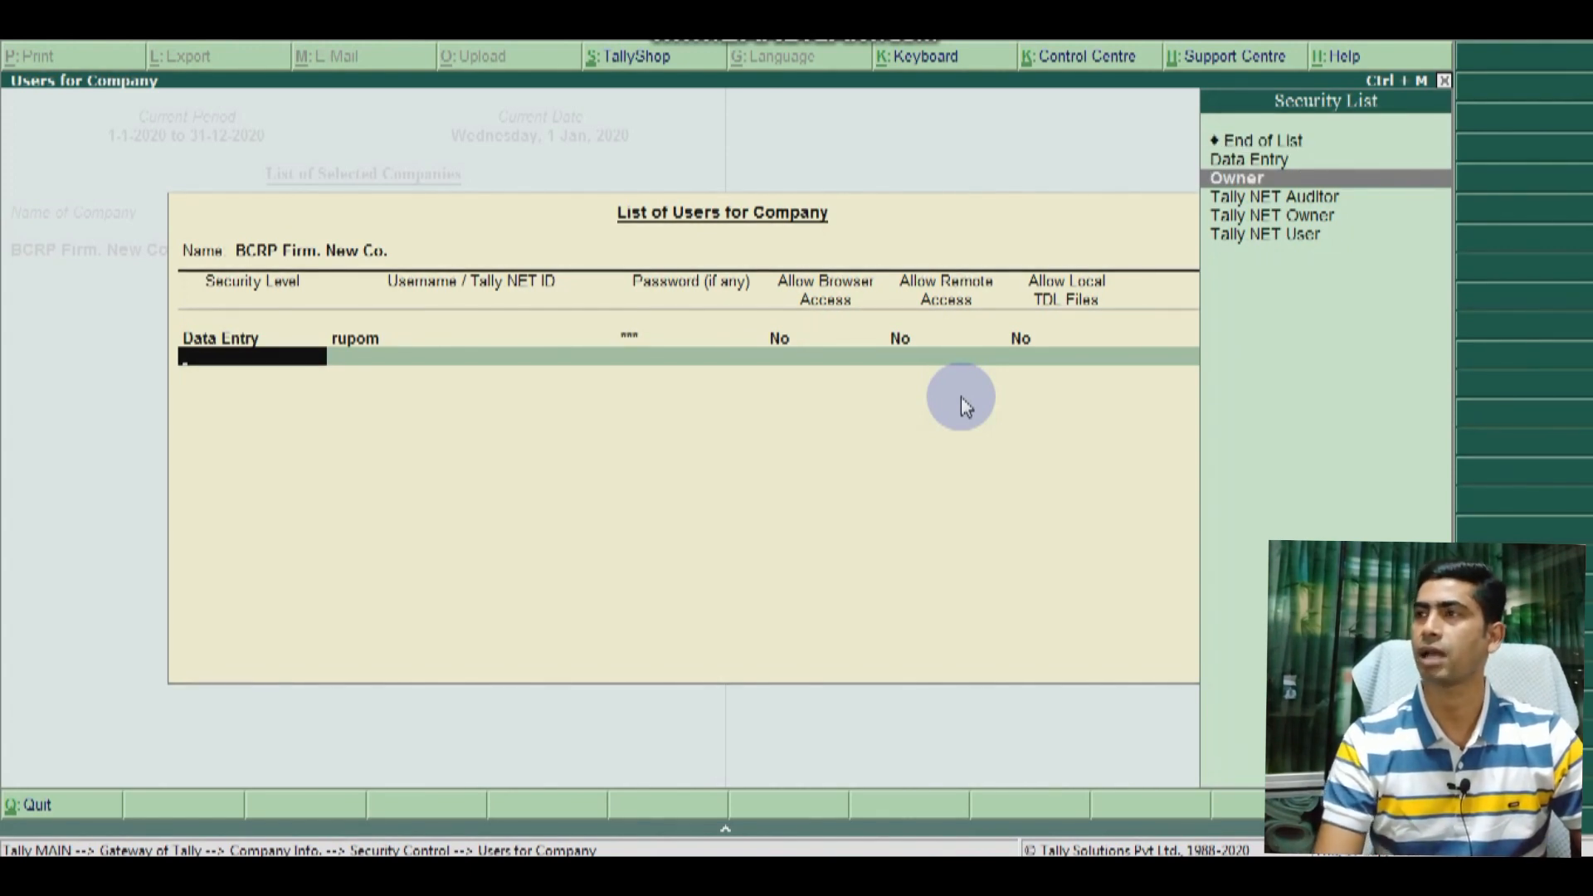
{"action": "key", "text": "Return"}
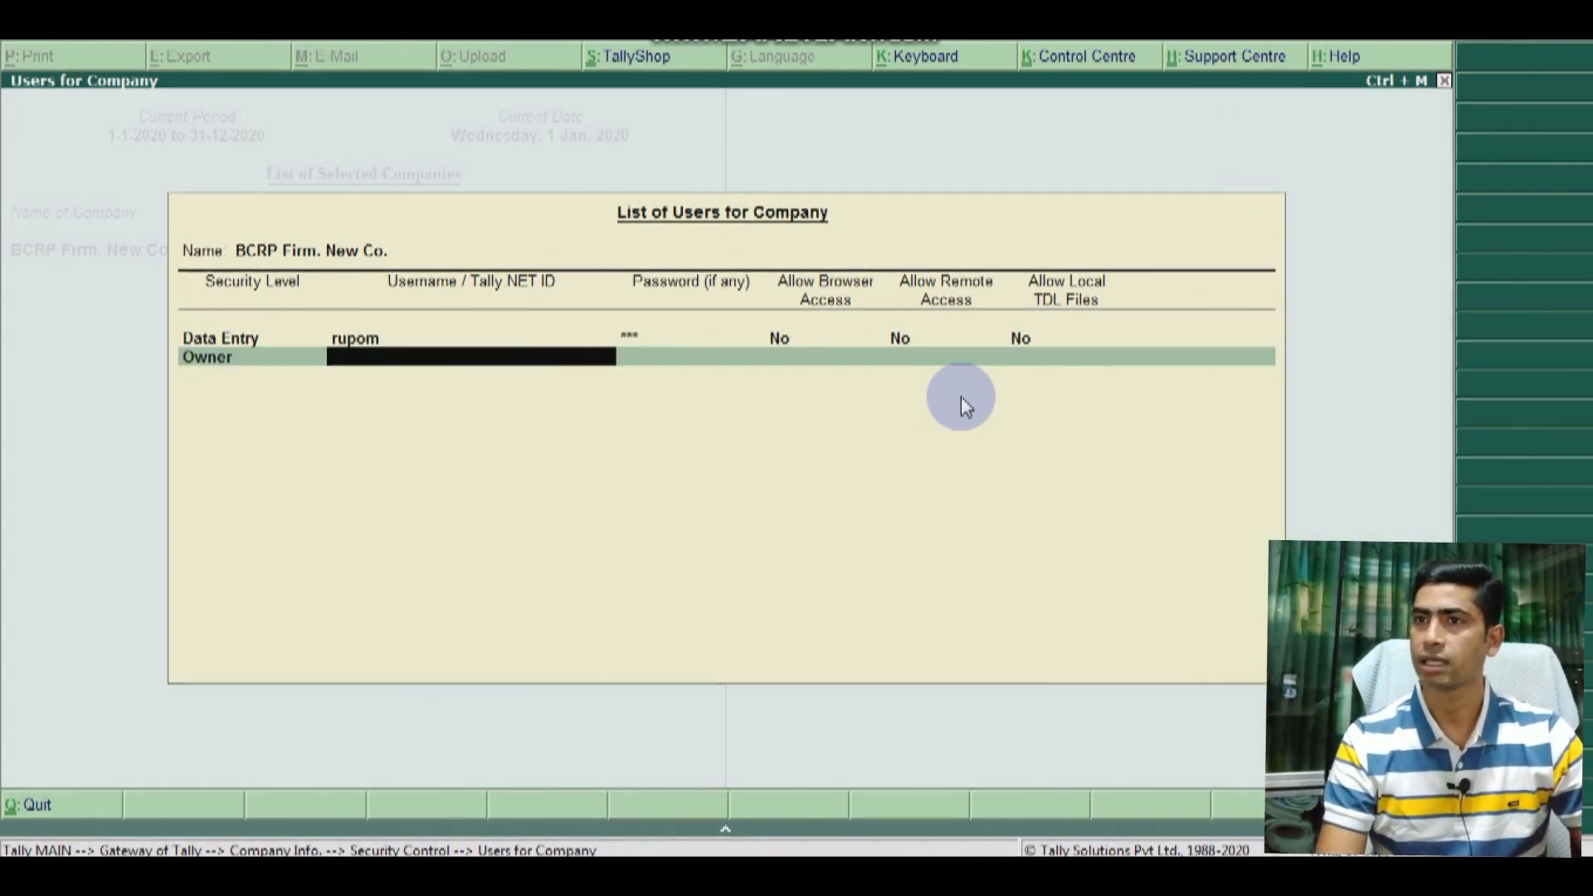
{"action": "type", "text": "pa"}
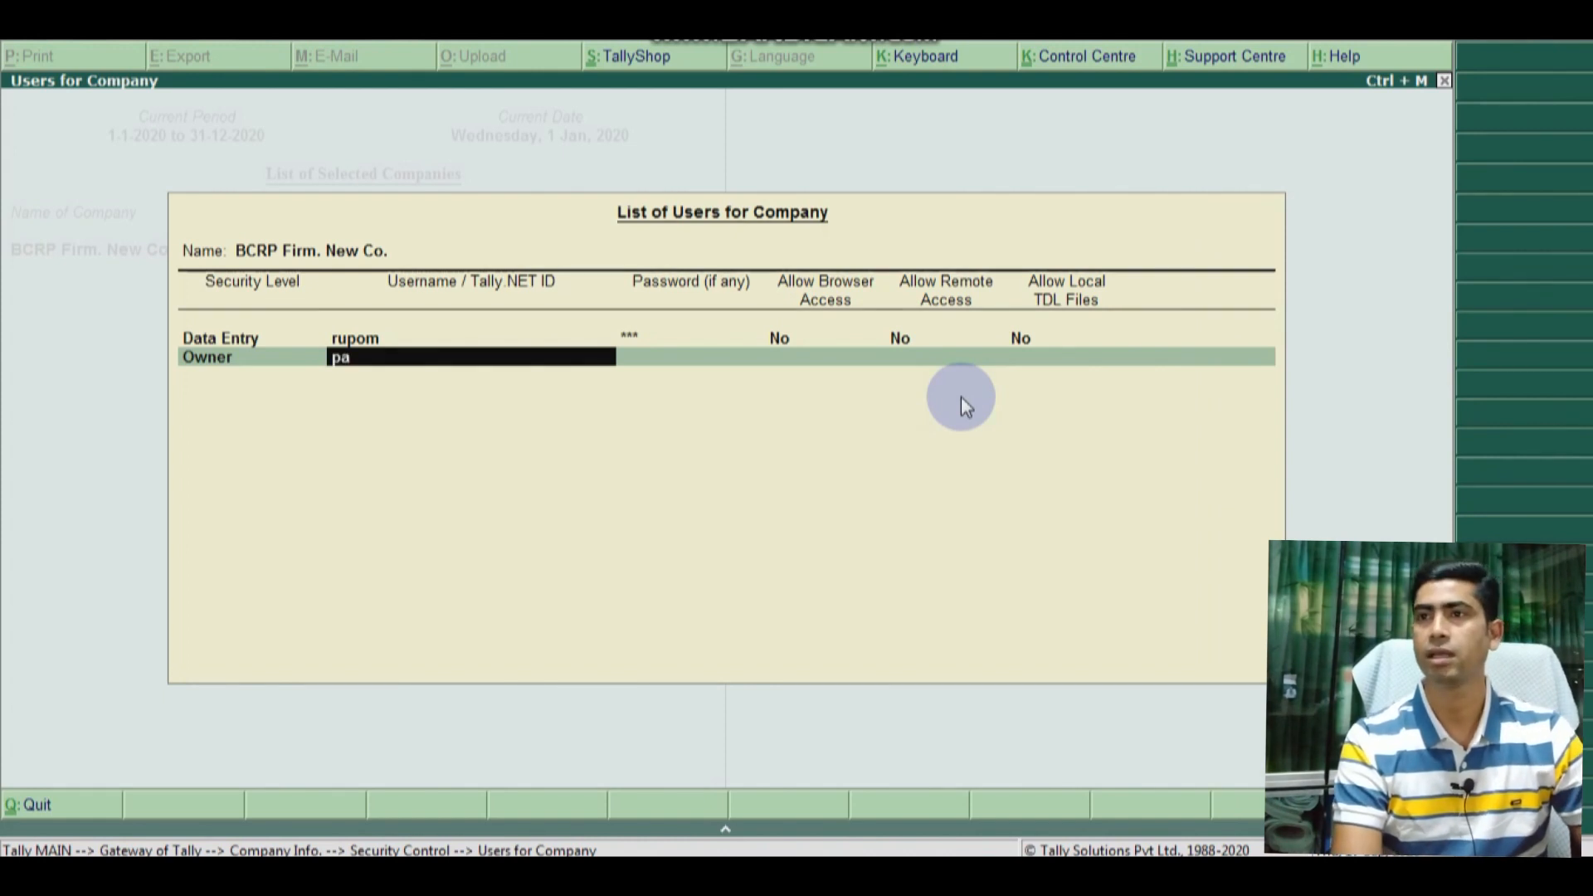
{"action": "type", "text": "rvez"}
{"action": "key", "text": "Return"}
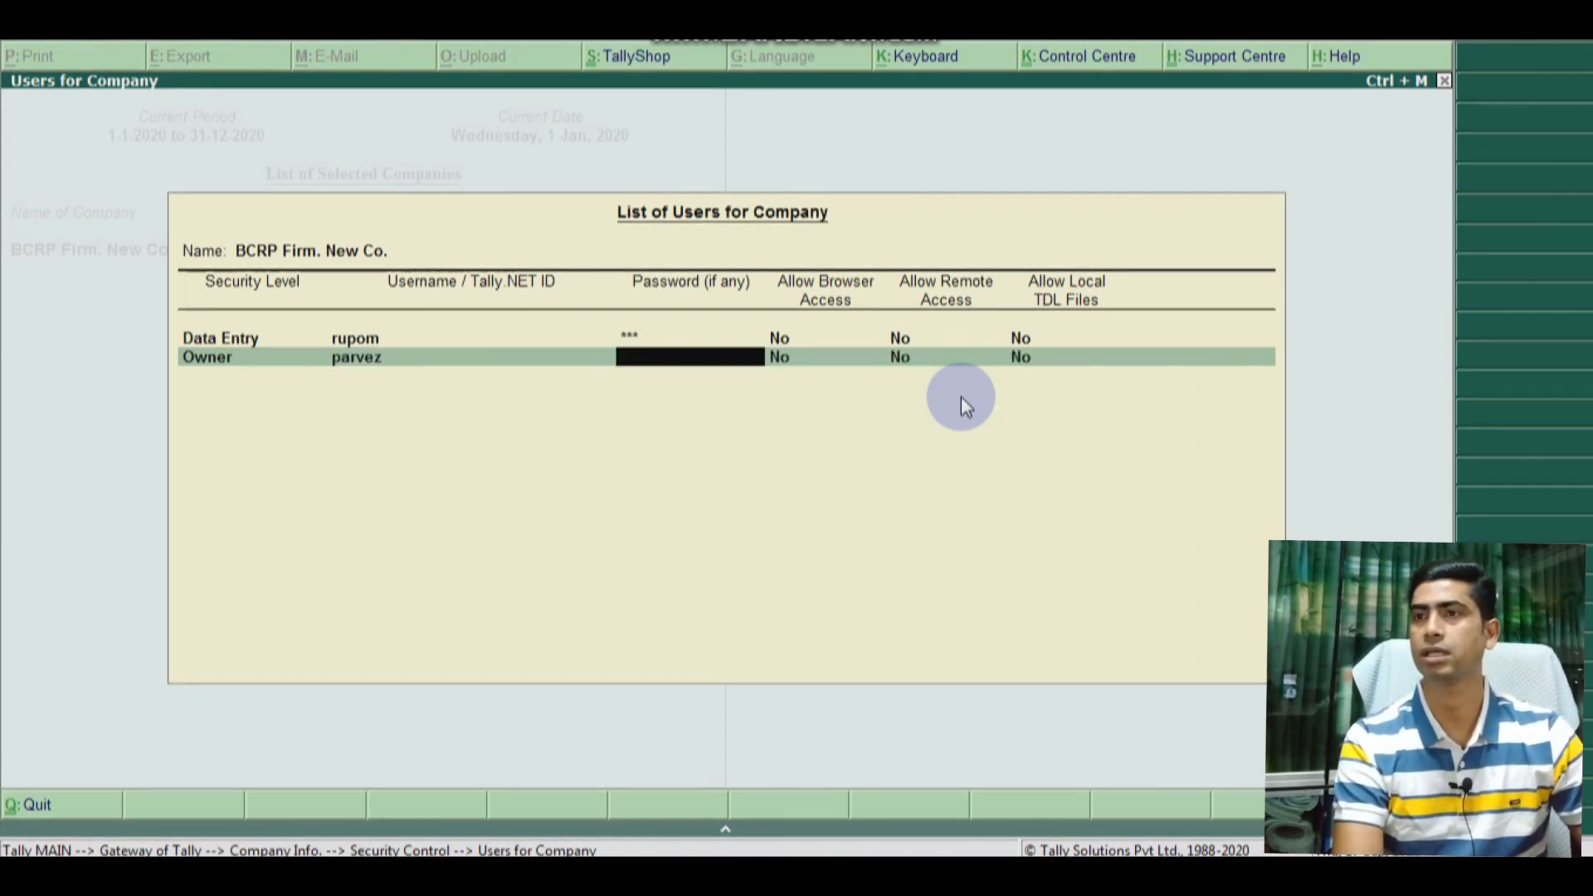
{"action": "type", "text": "1"}
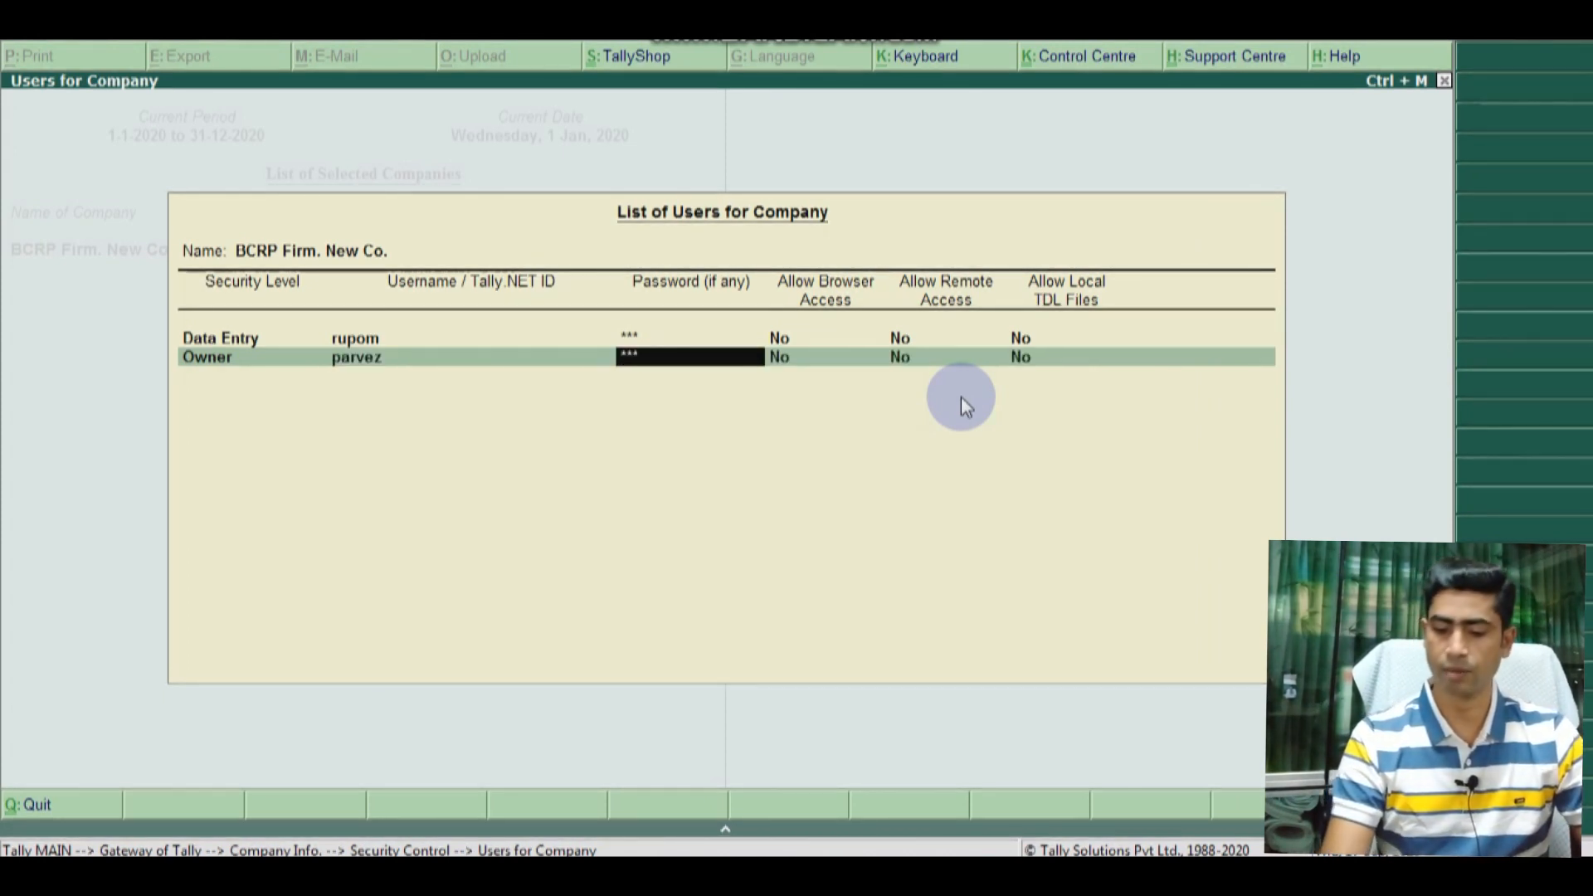
{"action": "key", "text": "Return"}
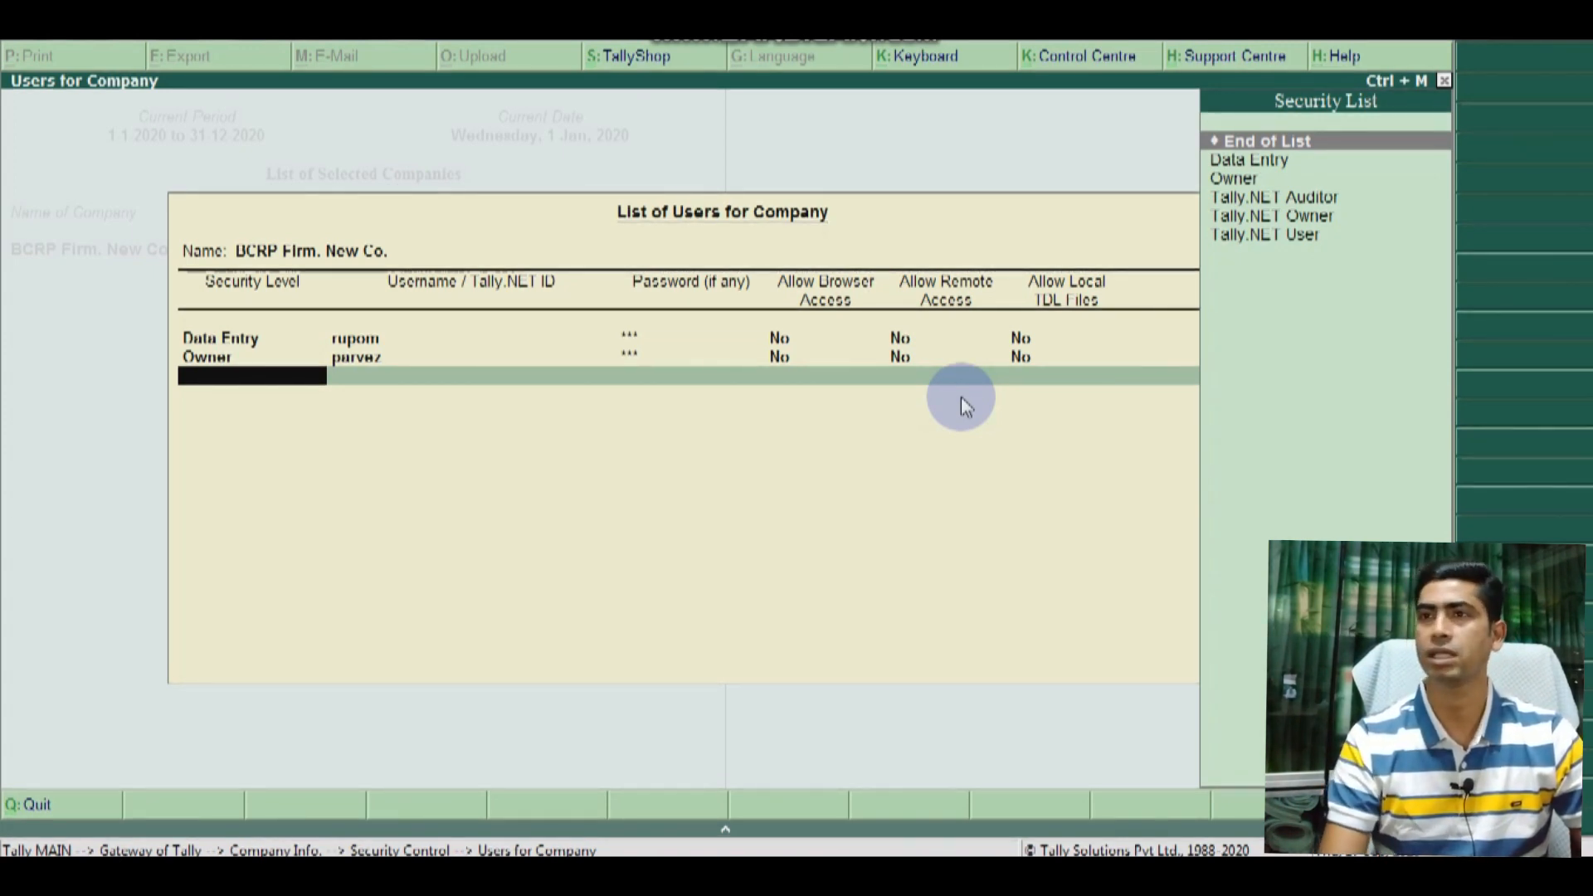
{"action": "key", "text": "Down"}
{"action": "key", "text": "Up"}
{"action": "key", "text": "Return"}
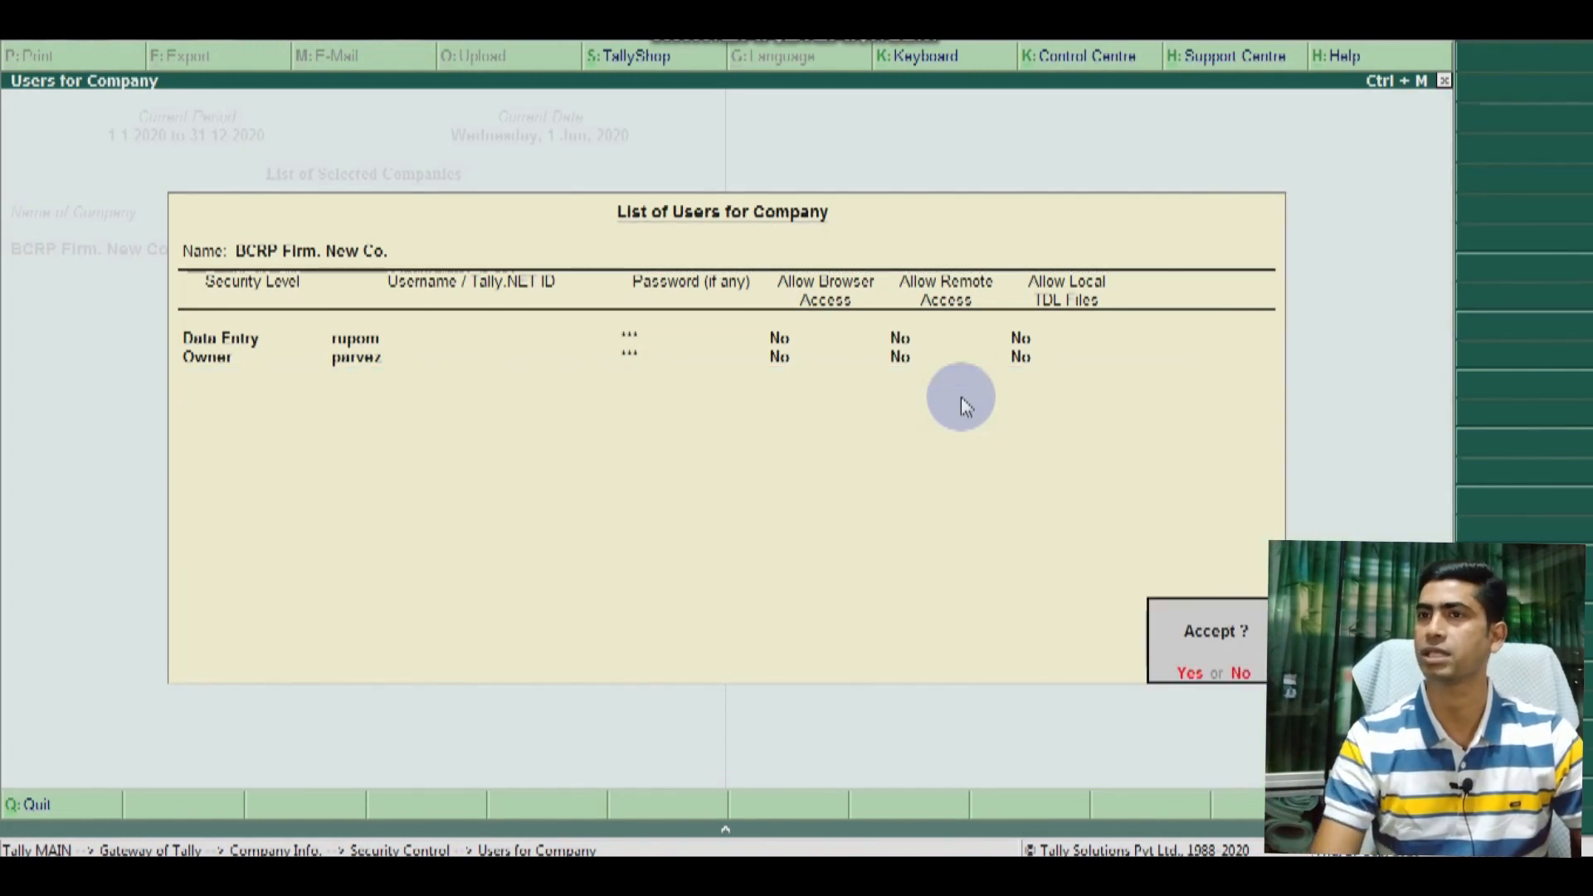
{"action": "key", "text": "Return"}
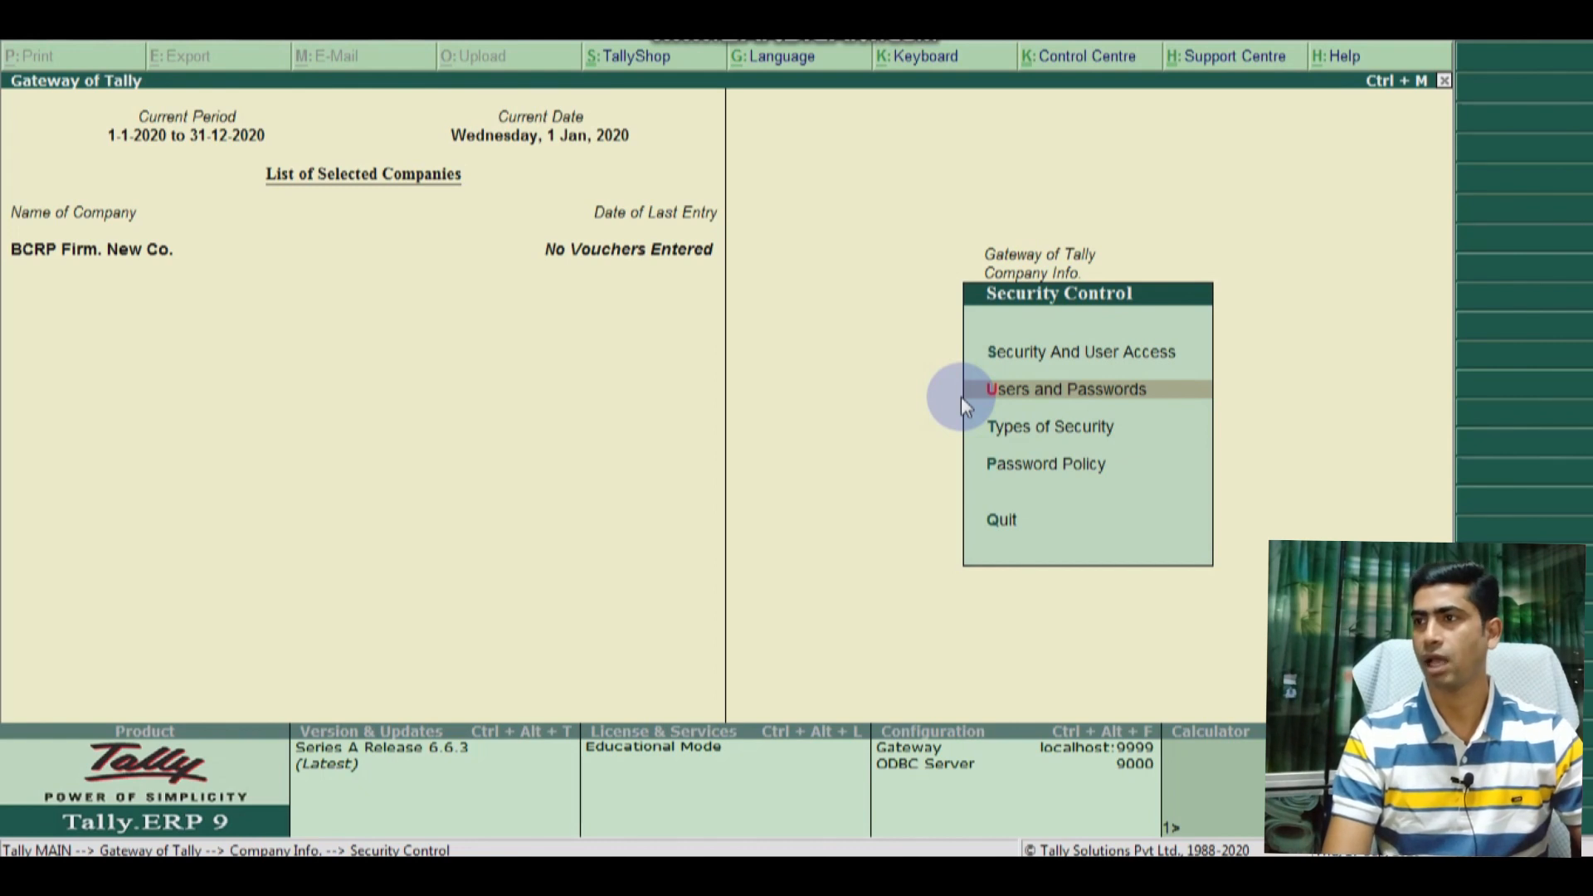
Step: Shut BCRP Firm. New Co. from the Gateway and bring up the Select Company list
{"action": "key", "text": "Escape"}
{"action": "key", "text": "Escape"}
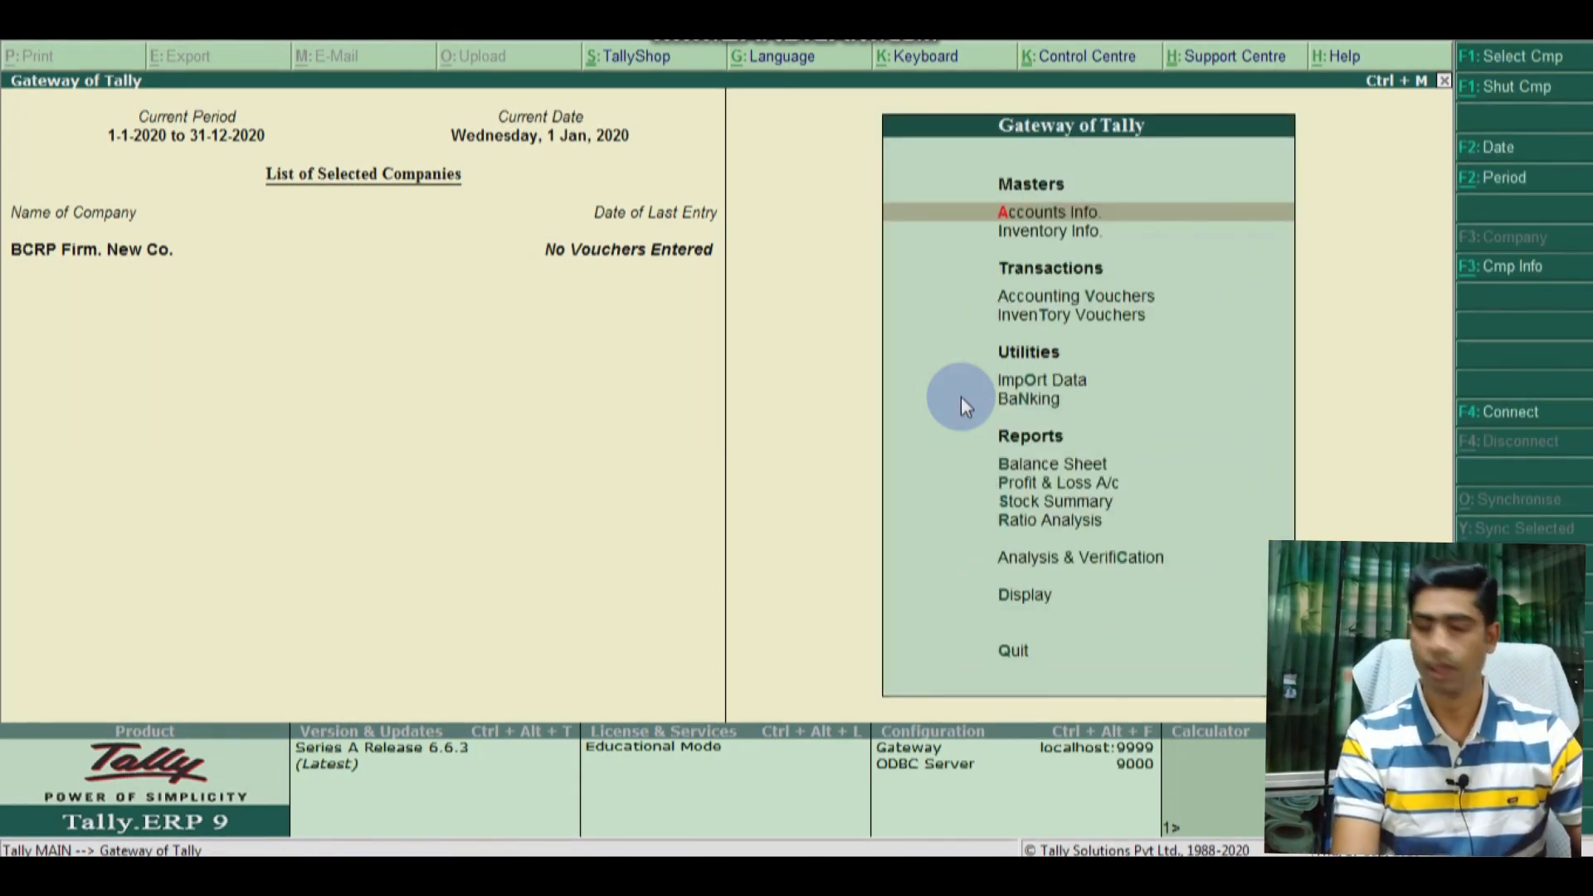
{"action": "left_click", "coordinate": [1497, 87]}
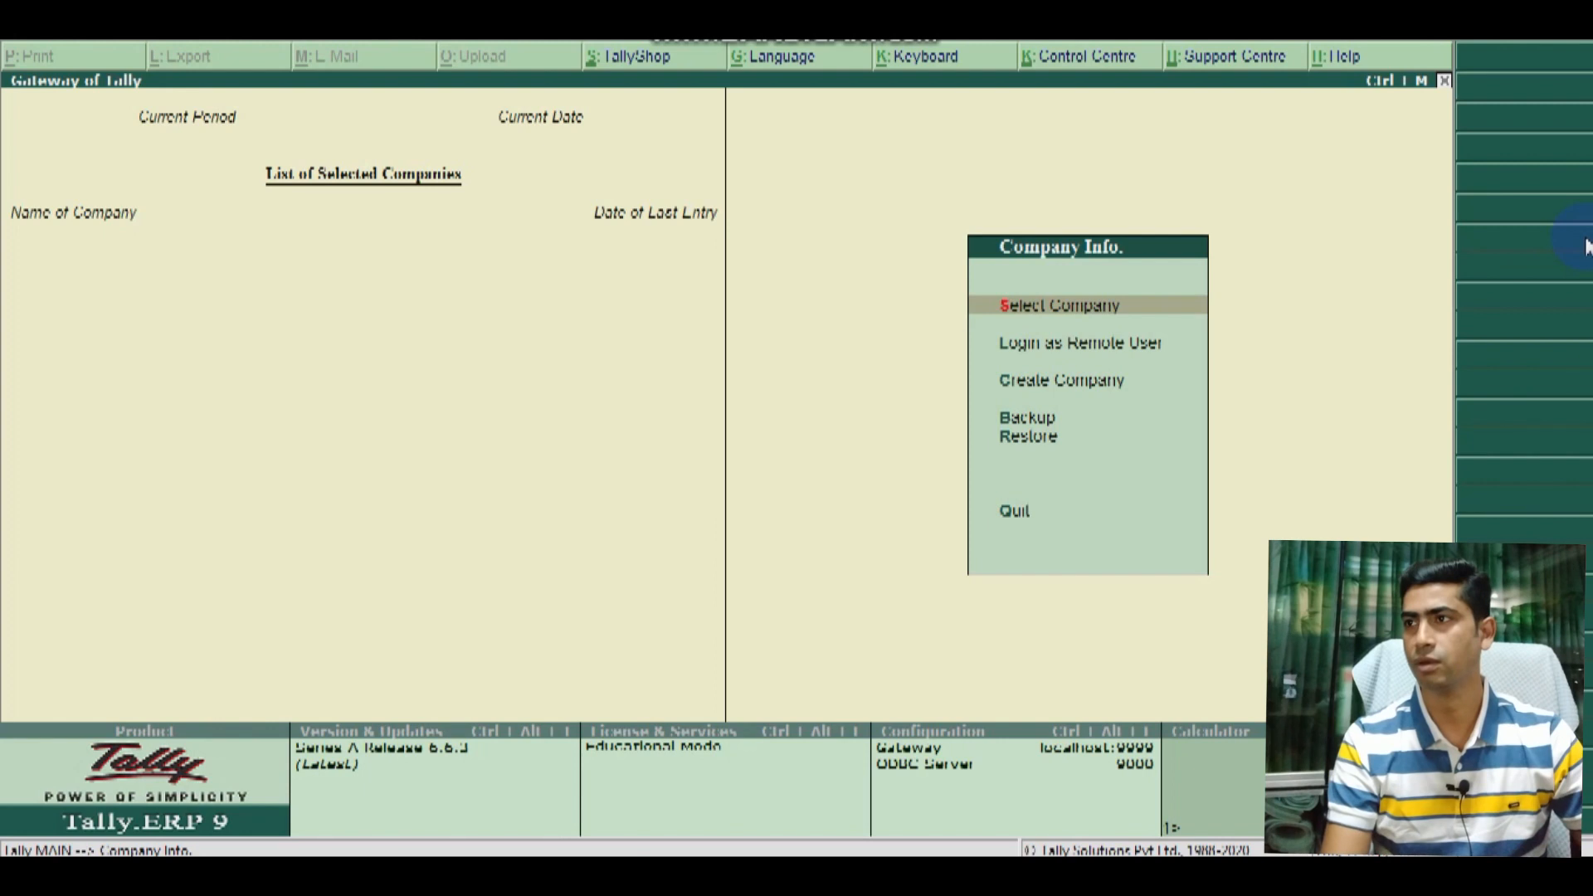
{"action": "key", "text": "Down"}
{"action": "key", "text": "Down"}
{"action": "key", "text": "Up"}
{"action": "key", "text": "Up"}
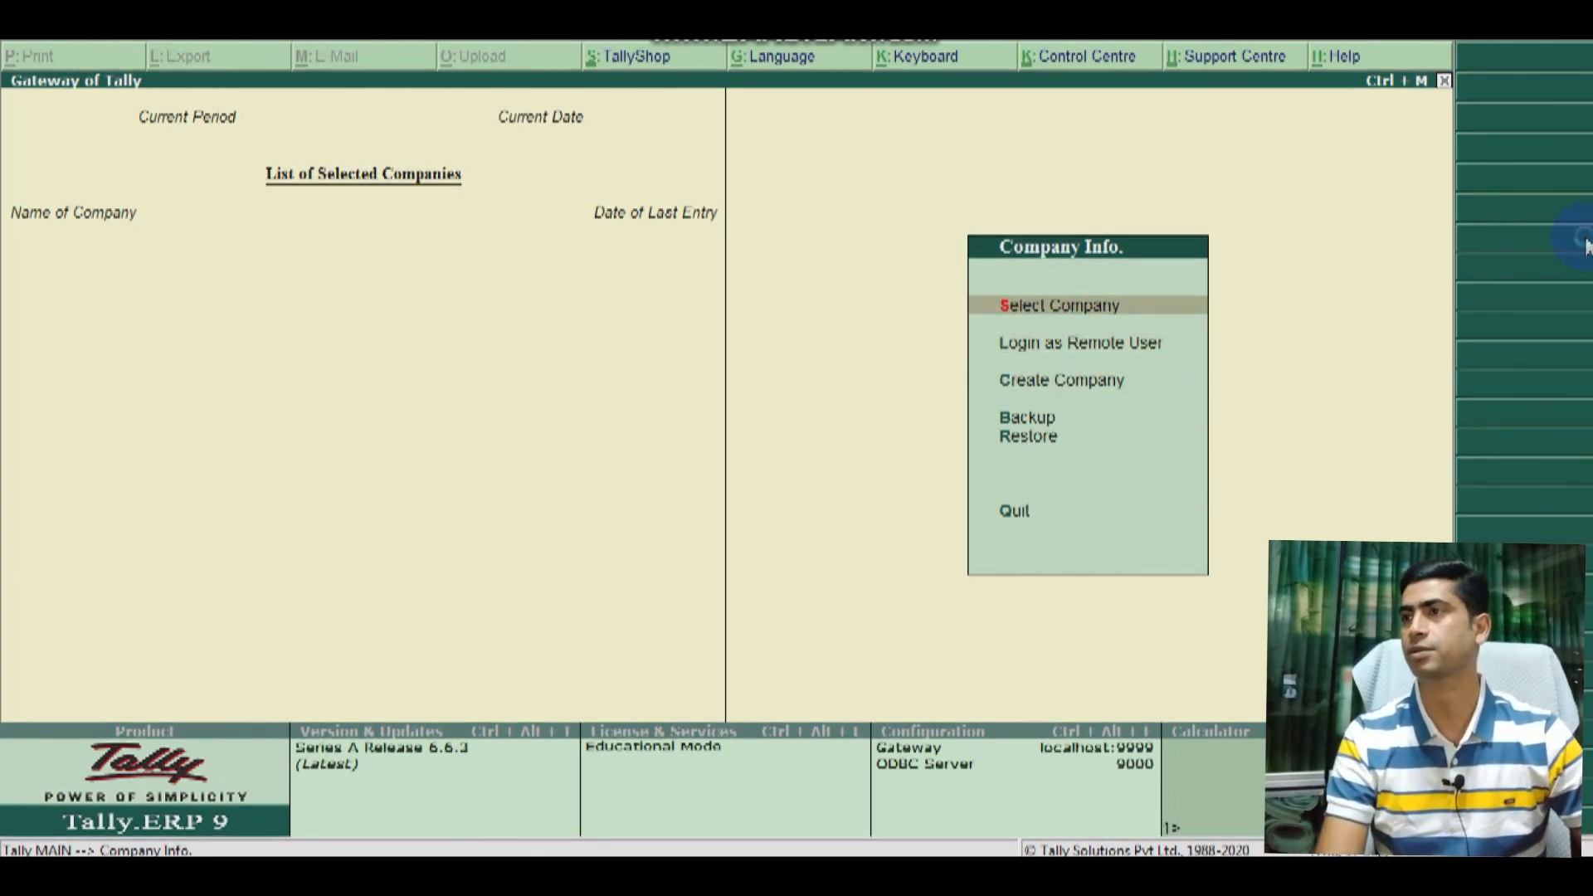
{"action": "key", "text": "Return"}
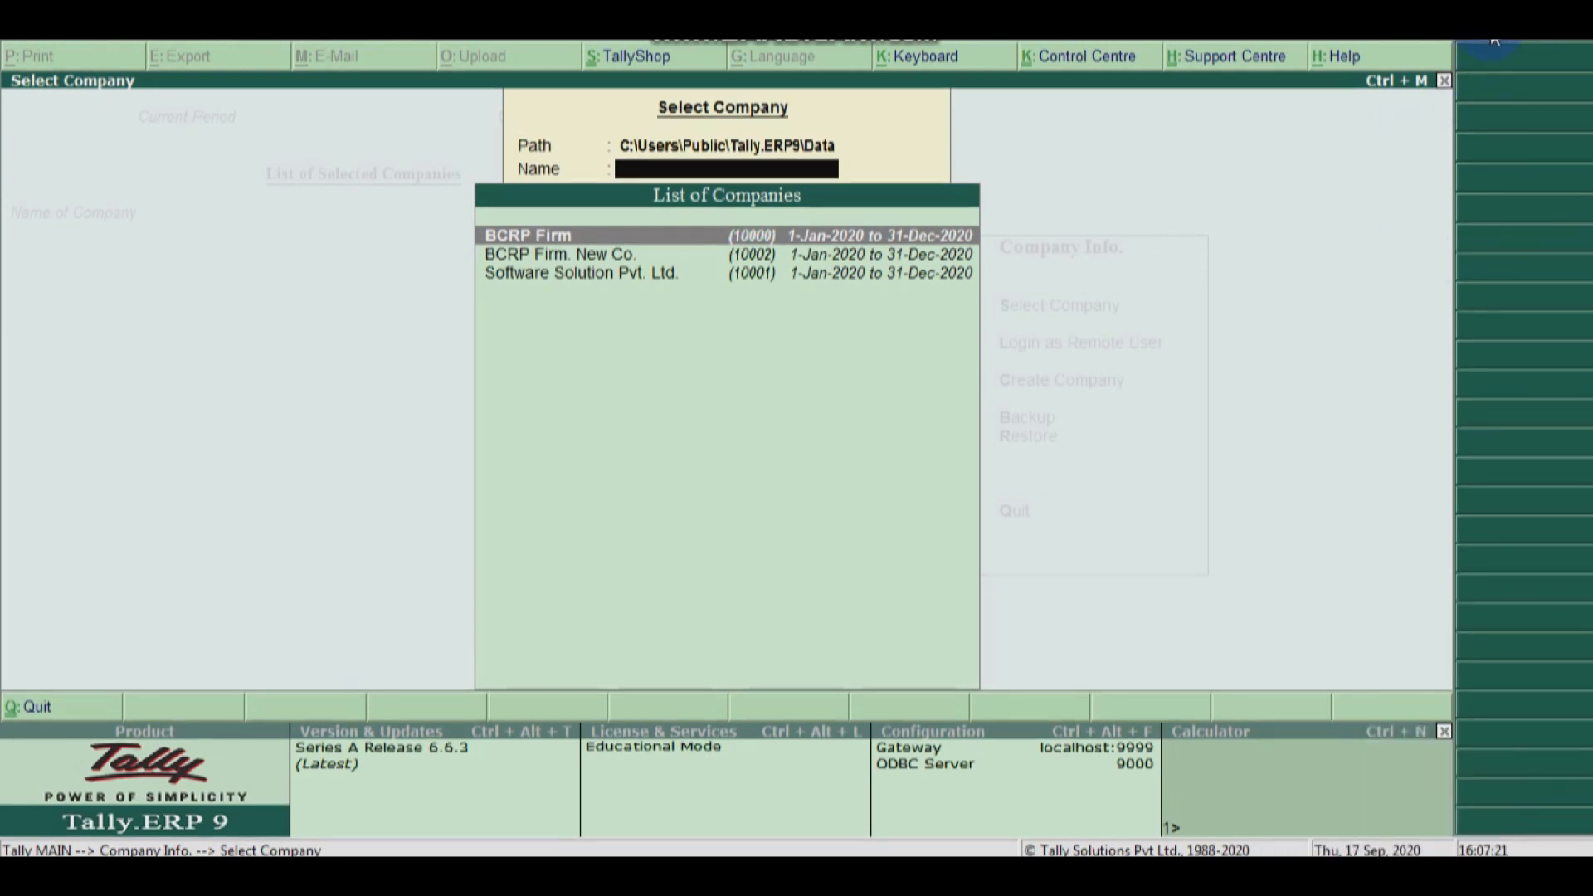
Step: Open BCRP Firm. New Co. and log in as the Data Entry user
{"action": "key", "text": "Down"}
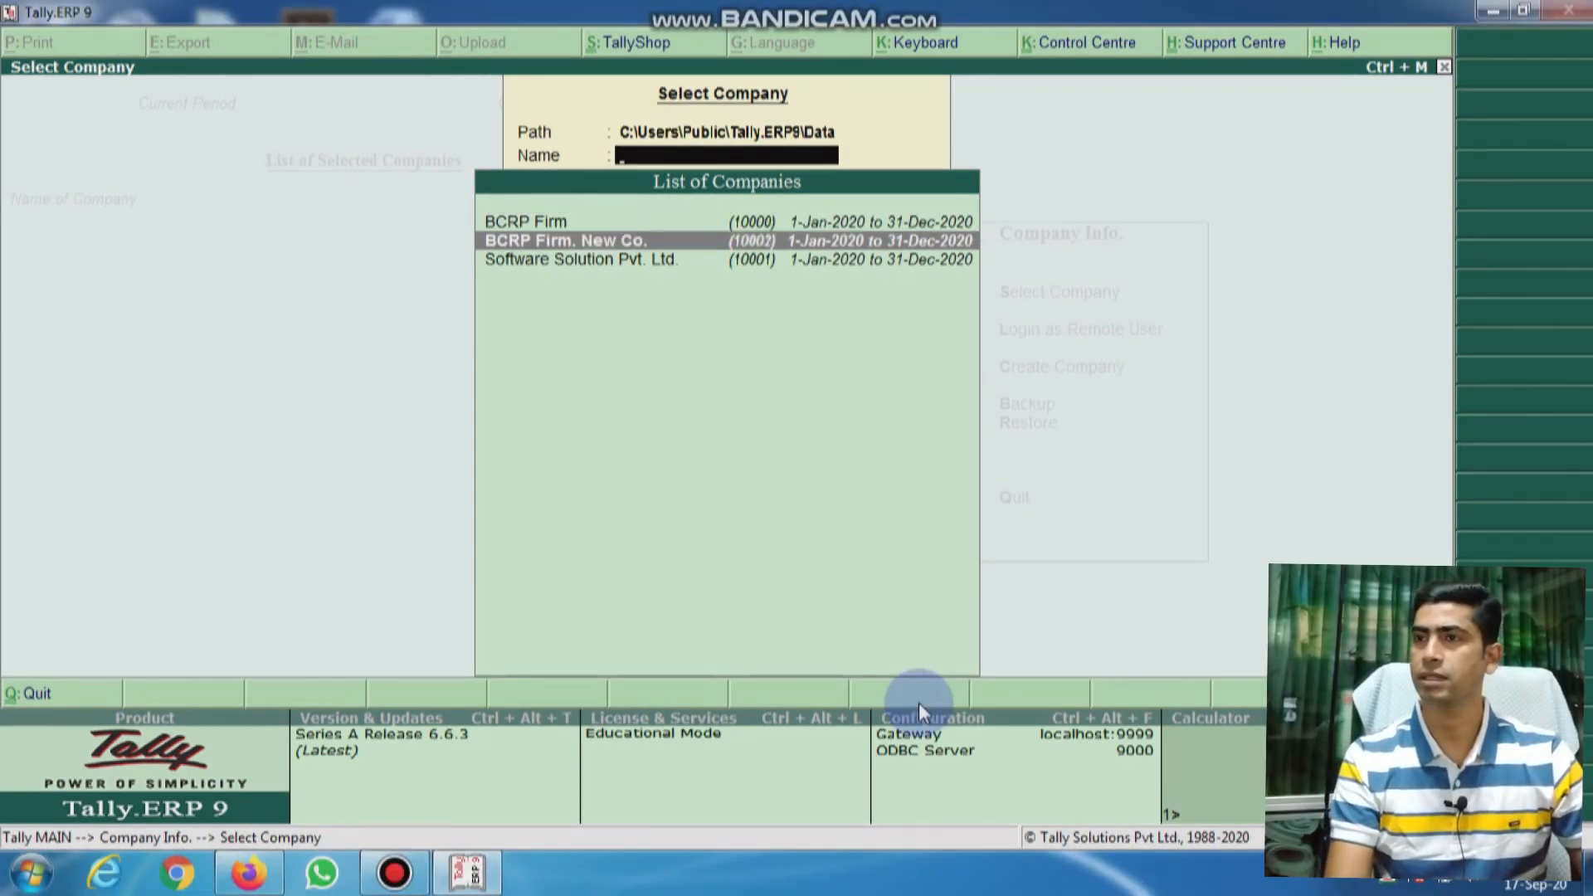
{"action": "key", "text": "Down"}
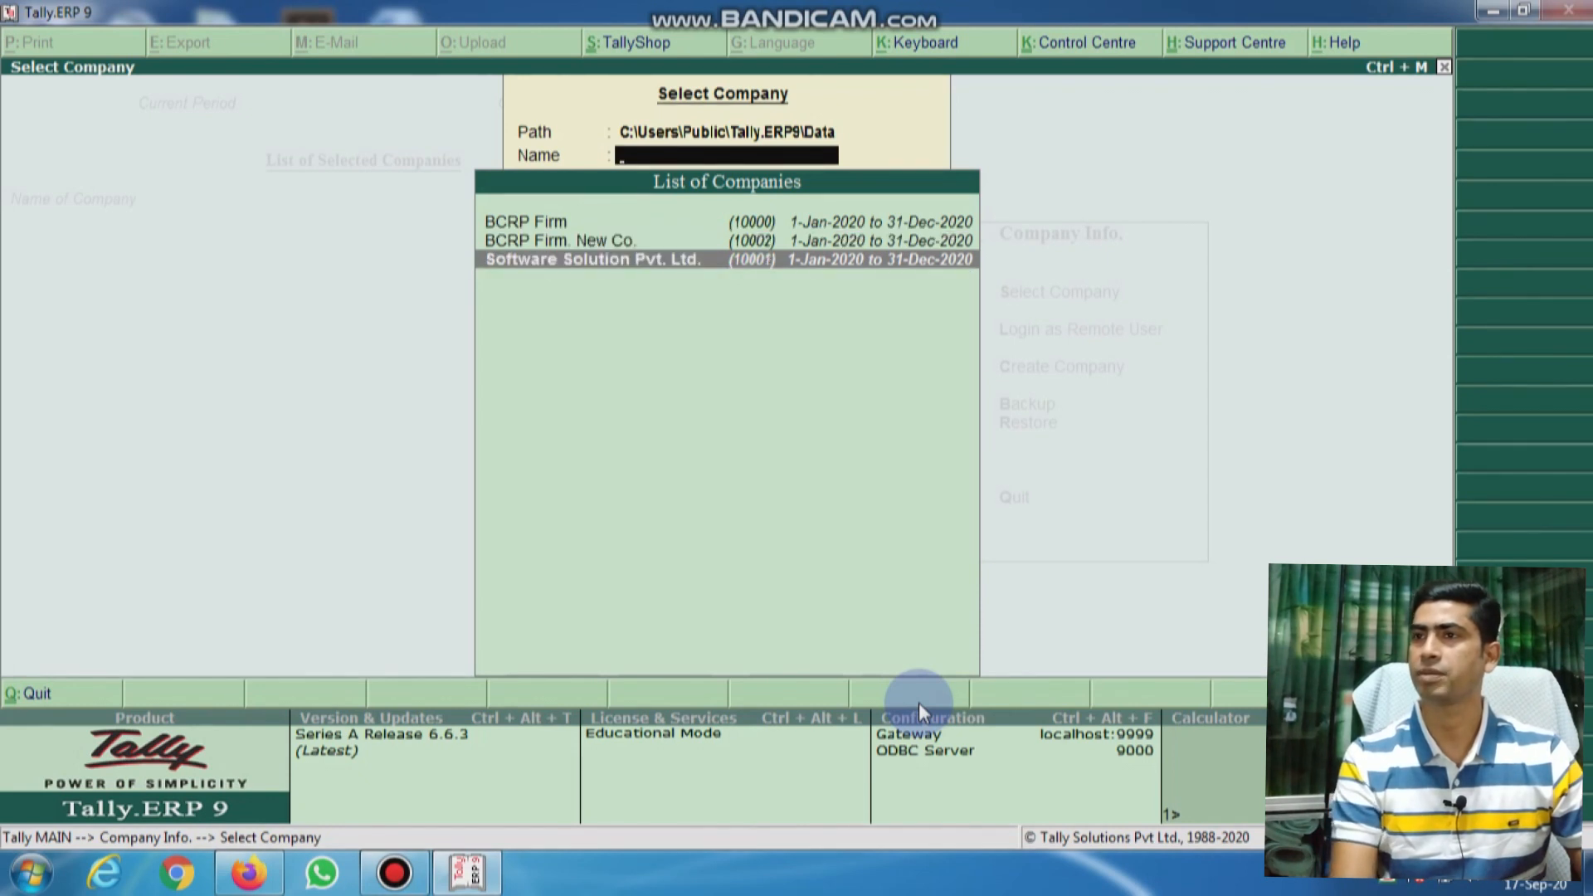
{"action": "key", "text": "Up"}
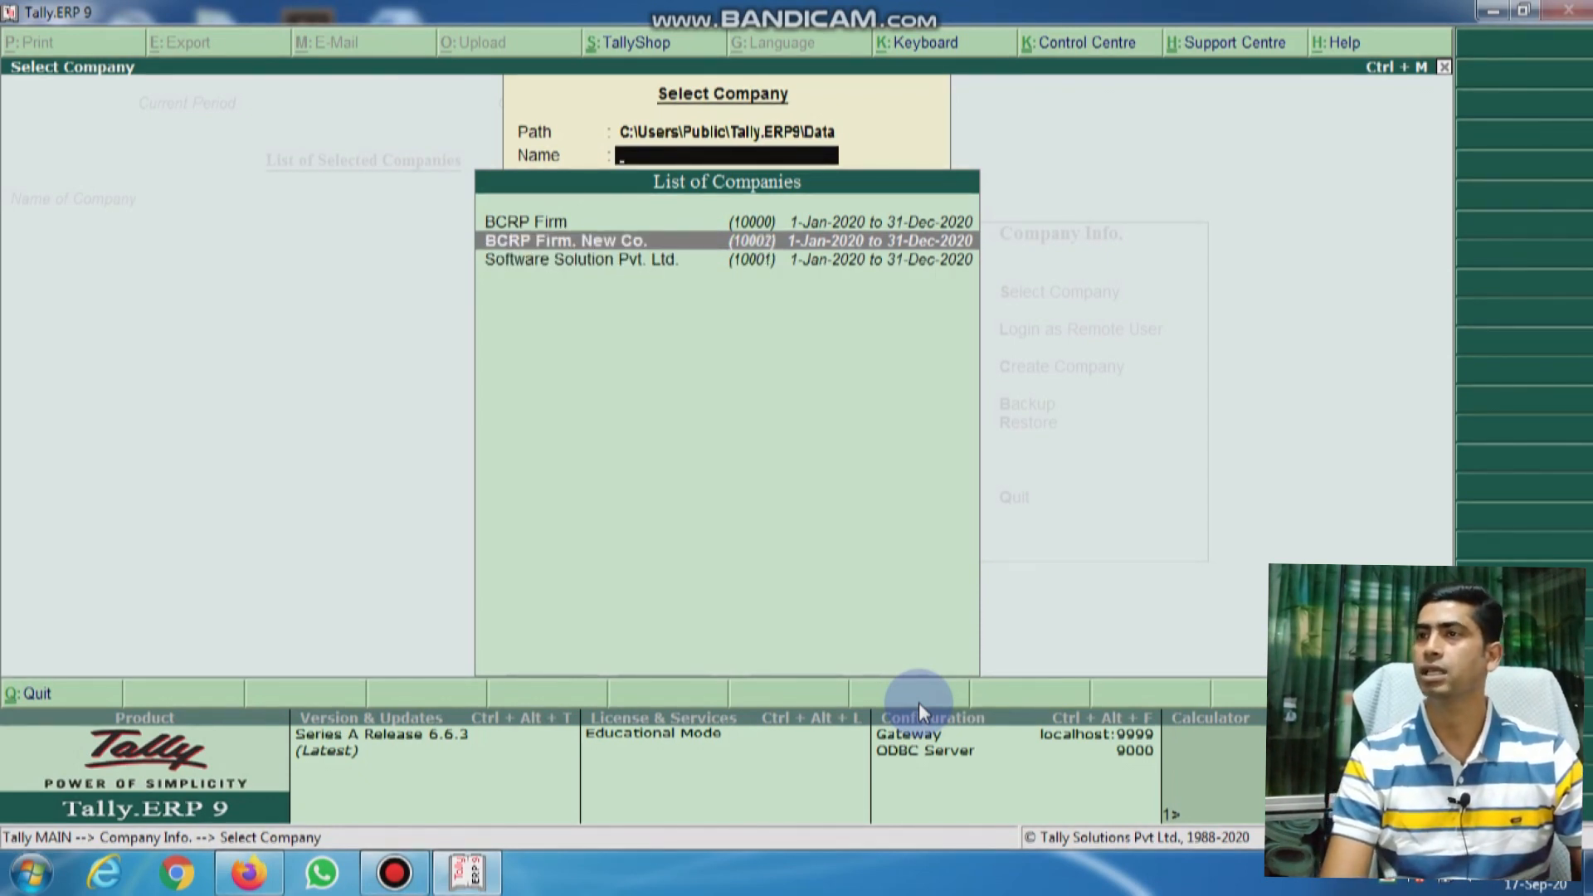
{"action": "key", "text": "Return"}
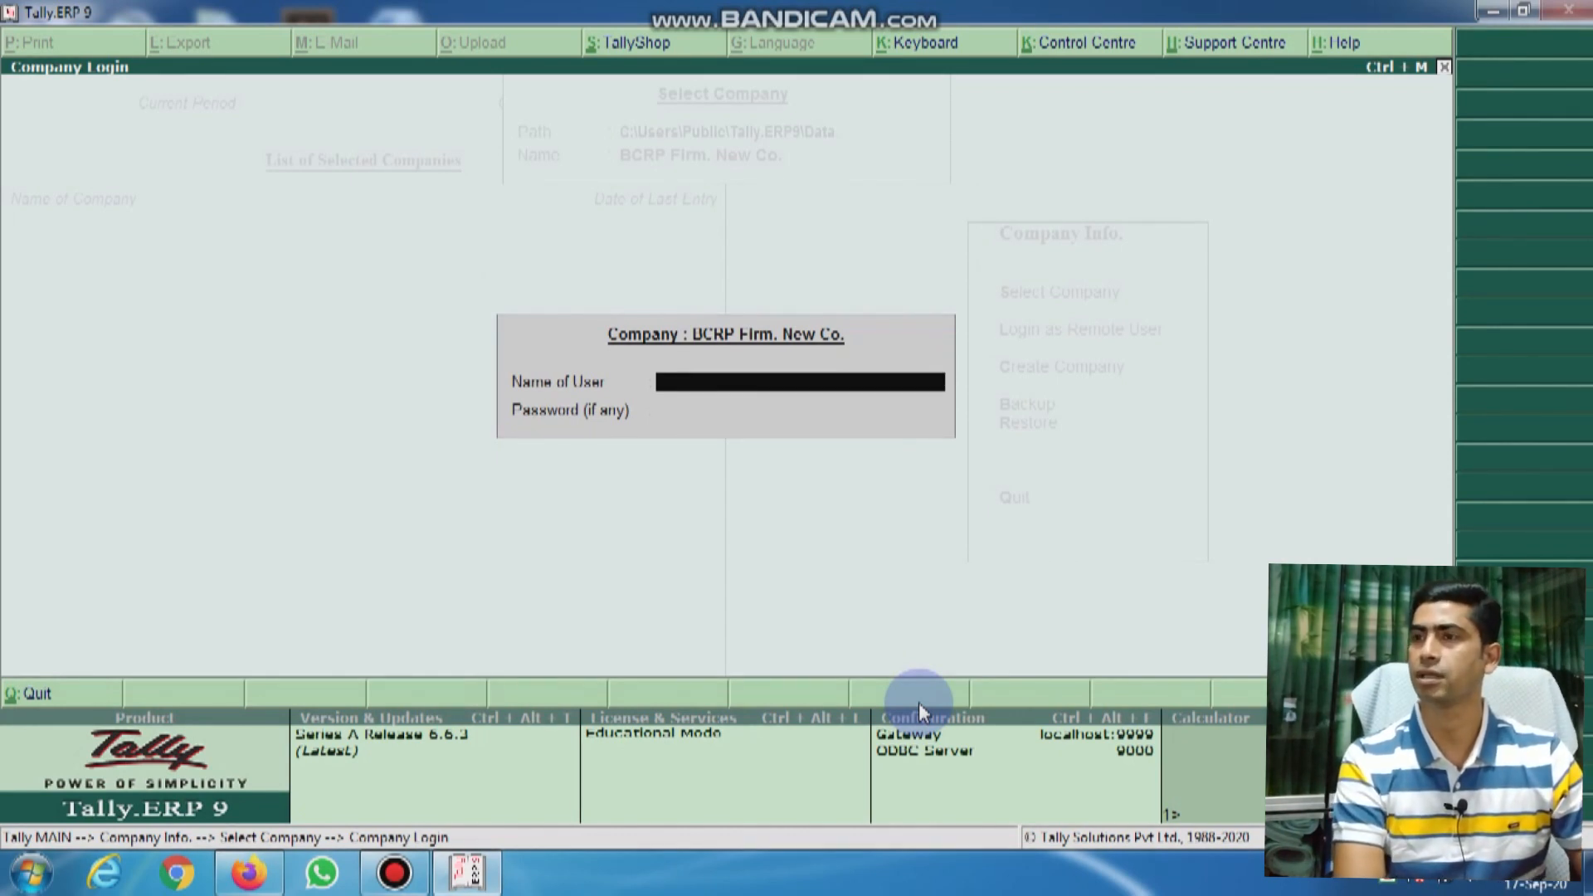
{"action": "type", "text": "rupom"}
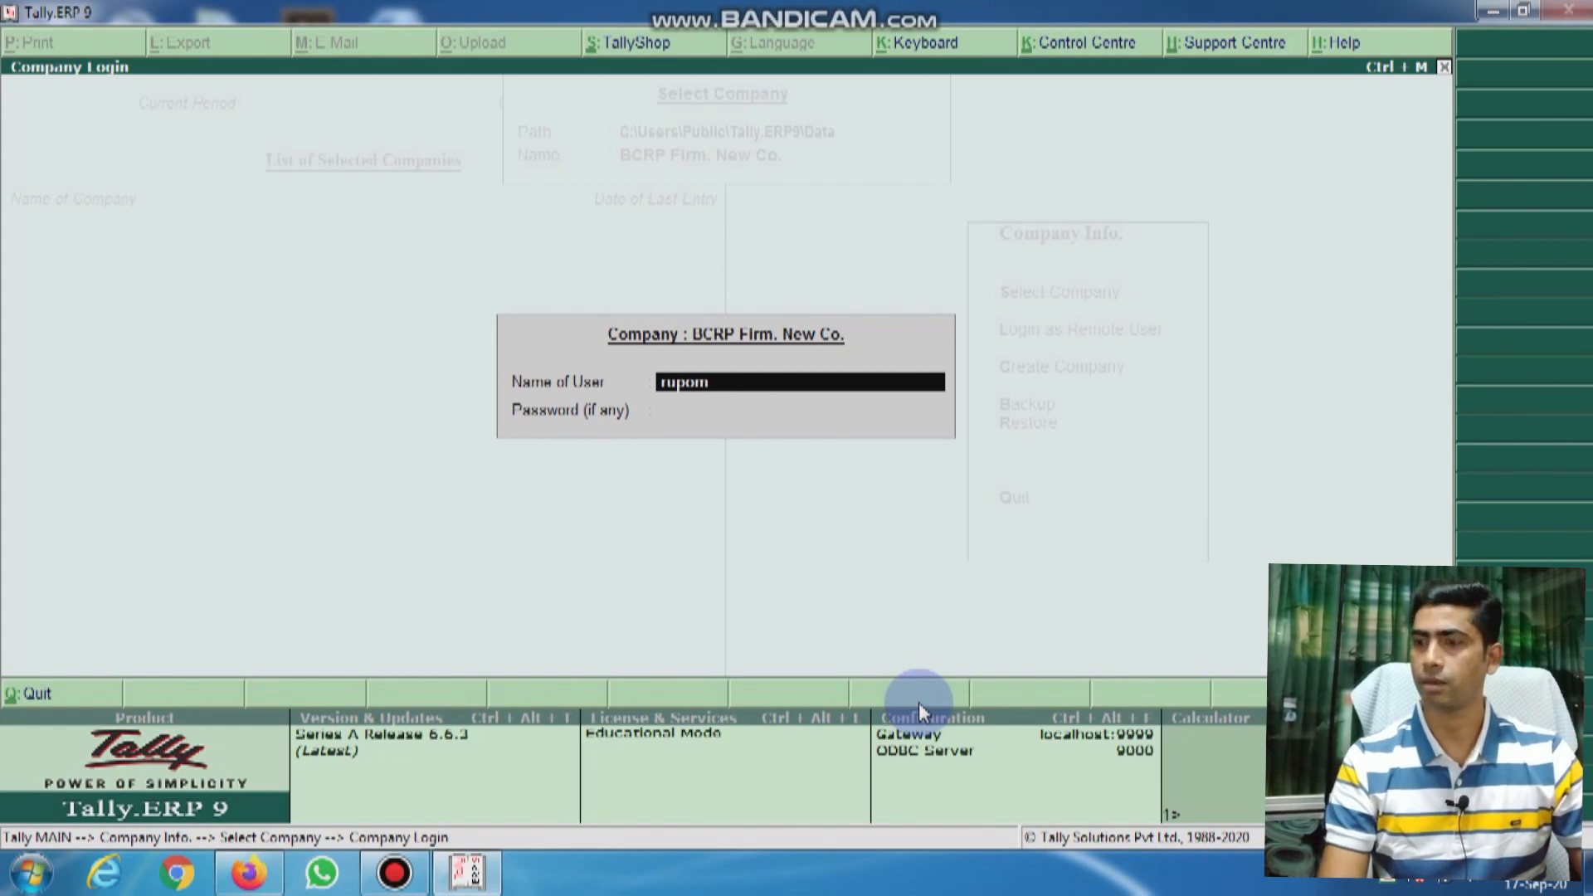
{"action": "key", "text": "Return"}
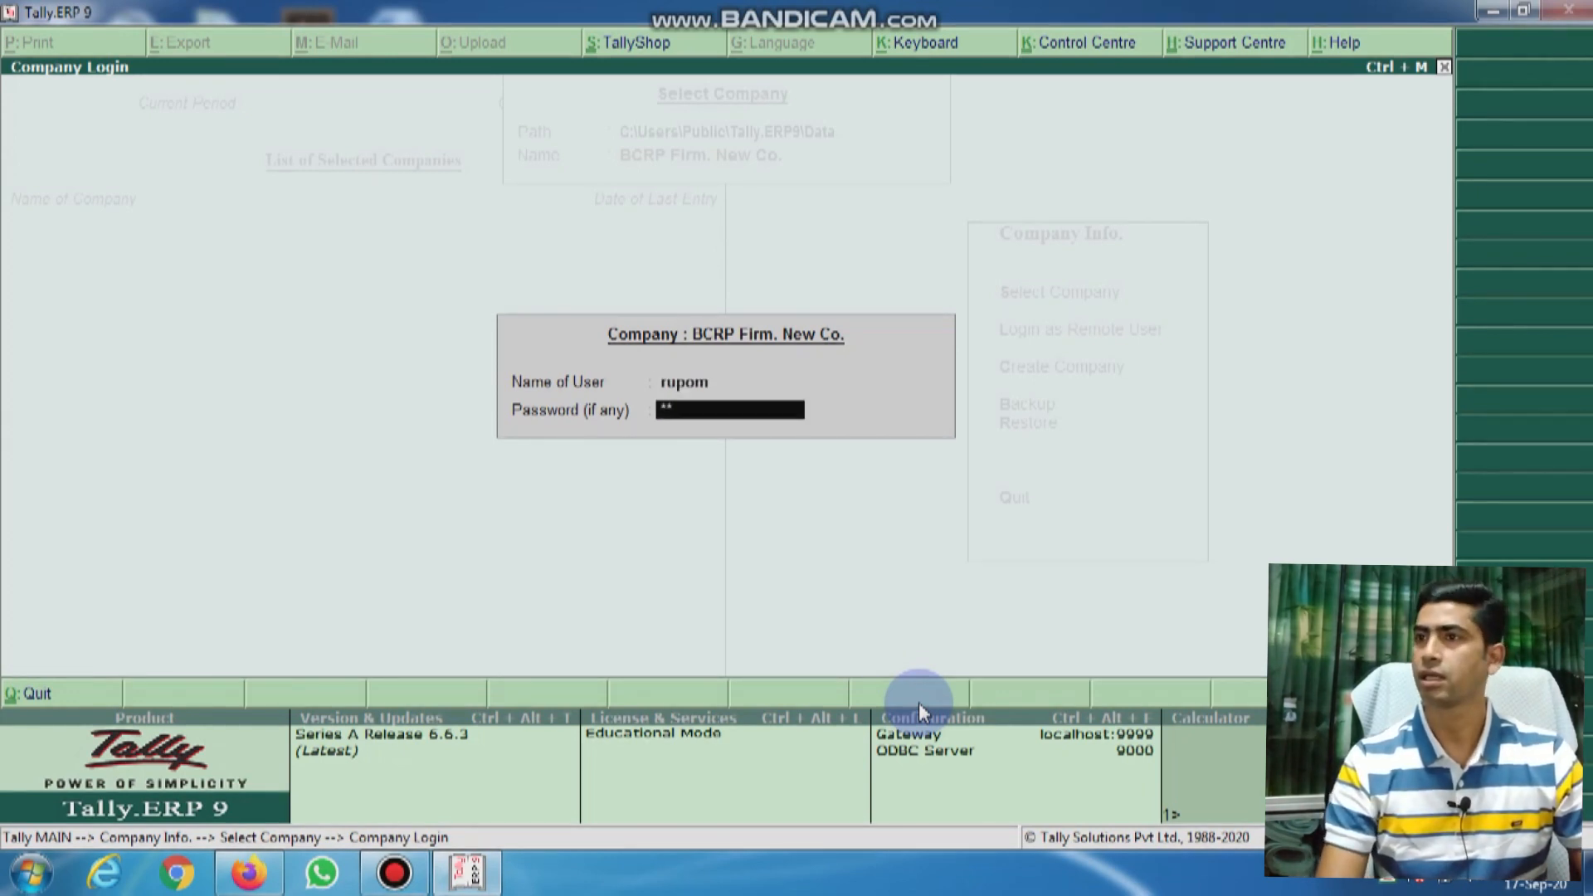
{"action": "key", "text": "Return"}
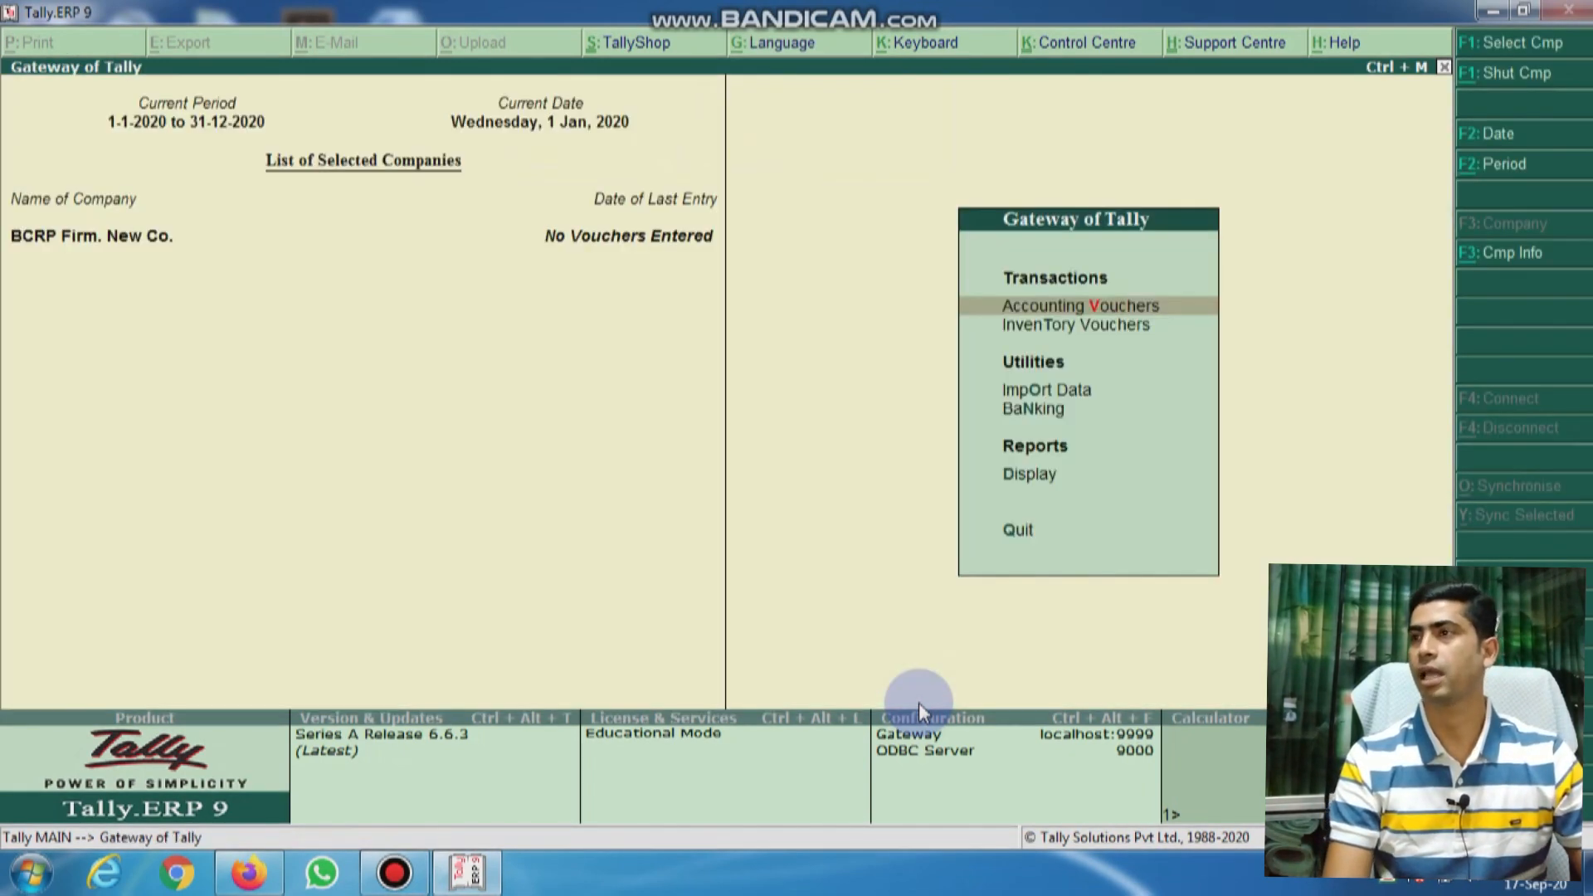
Step: Browse the restricted Gateway options, briefly checking Display reports
{"action": "key", "text": "Escape"}
{"action": "key", "text": "n"}
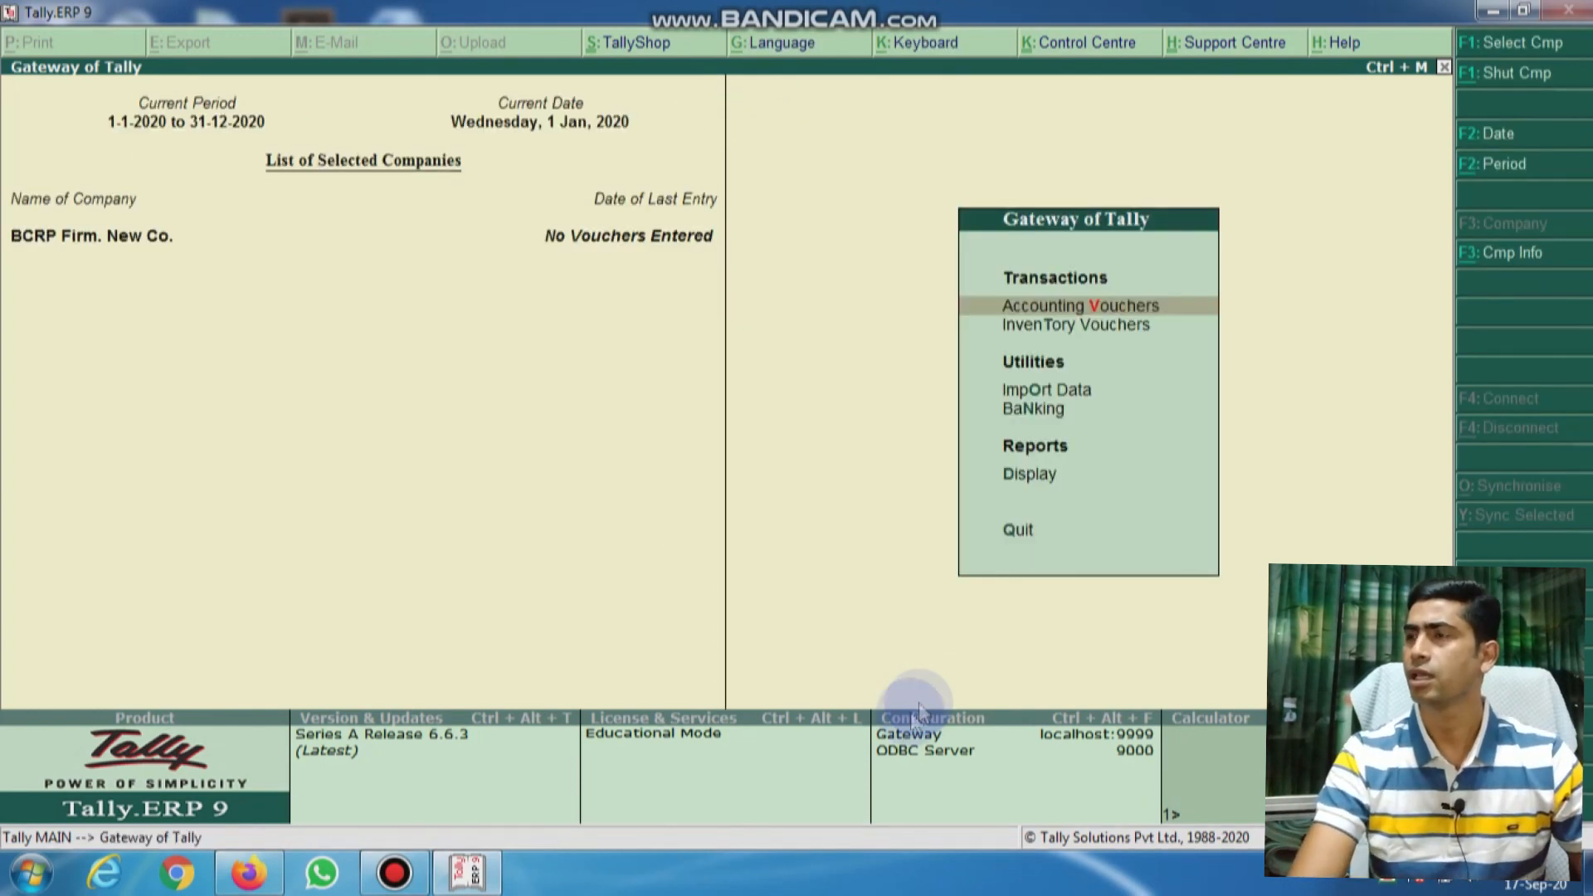
{"action": "key", "text": "Down"}
{"action": "key", "text": "Up"}
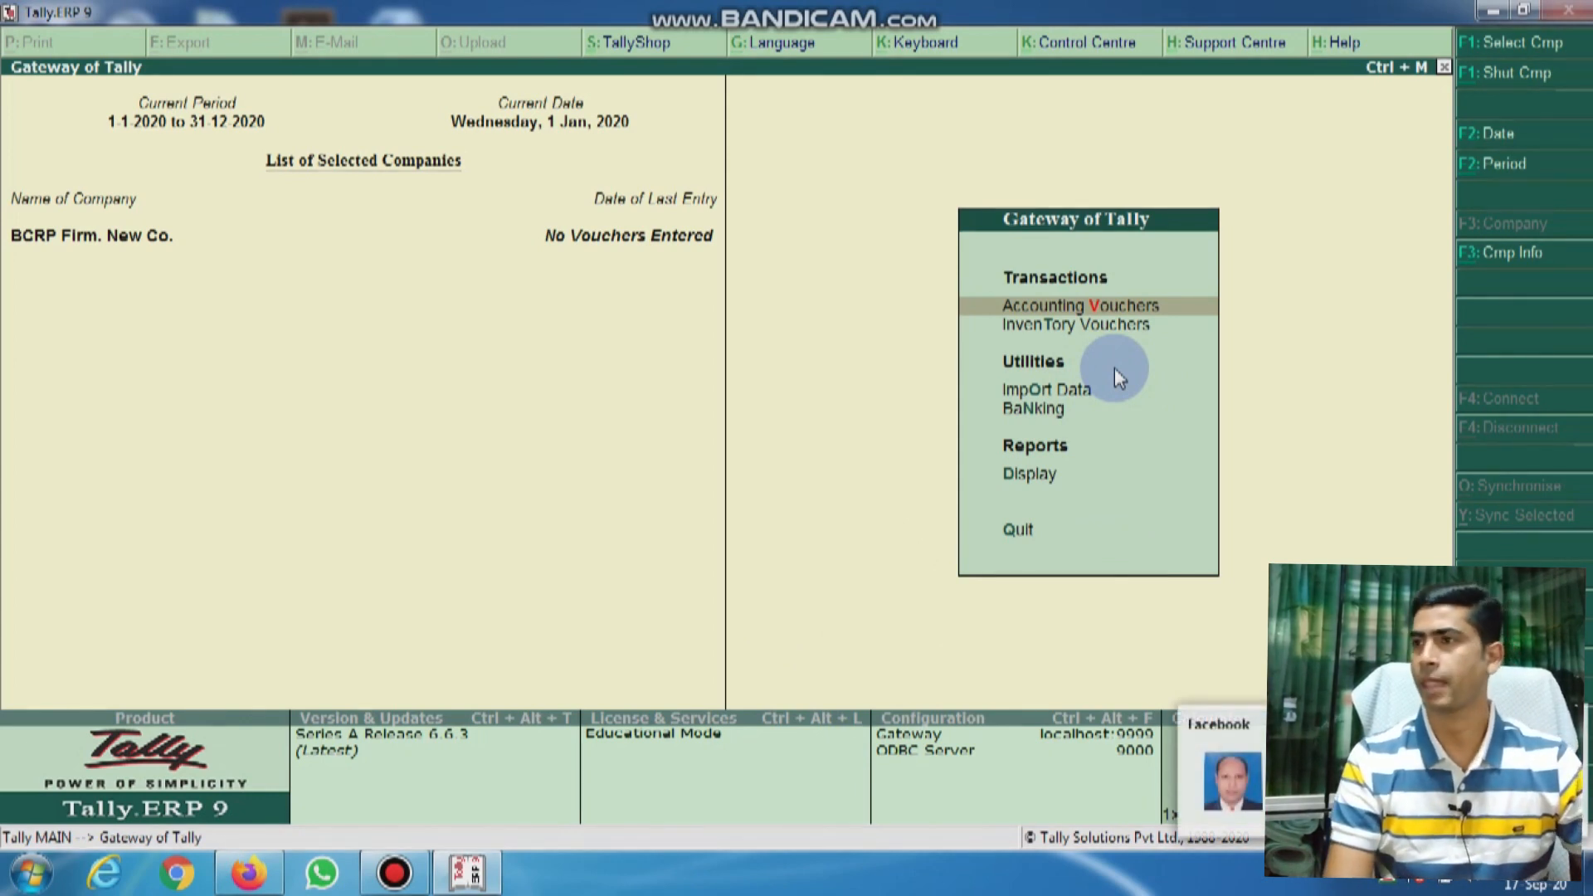
{"action": "key", "text": "Down"}
{"action": "key", "text": "Up"}
{"action": "key", "text": "Down"}
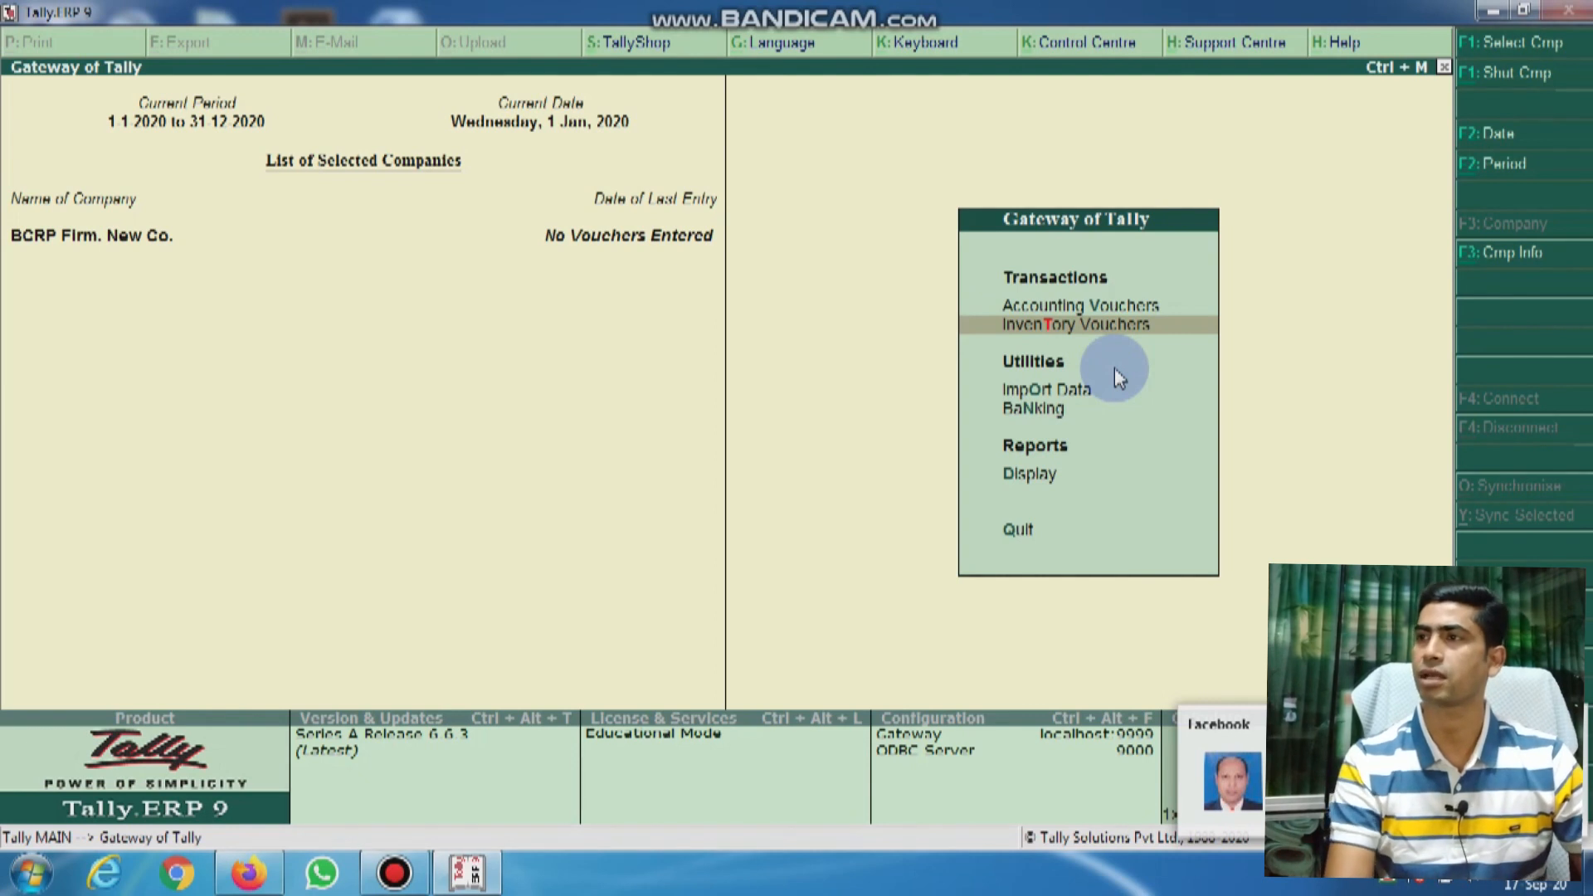
{"action": "key", "text": "Down"}
{"action": "key", "text": "Down"}
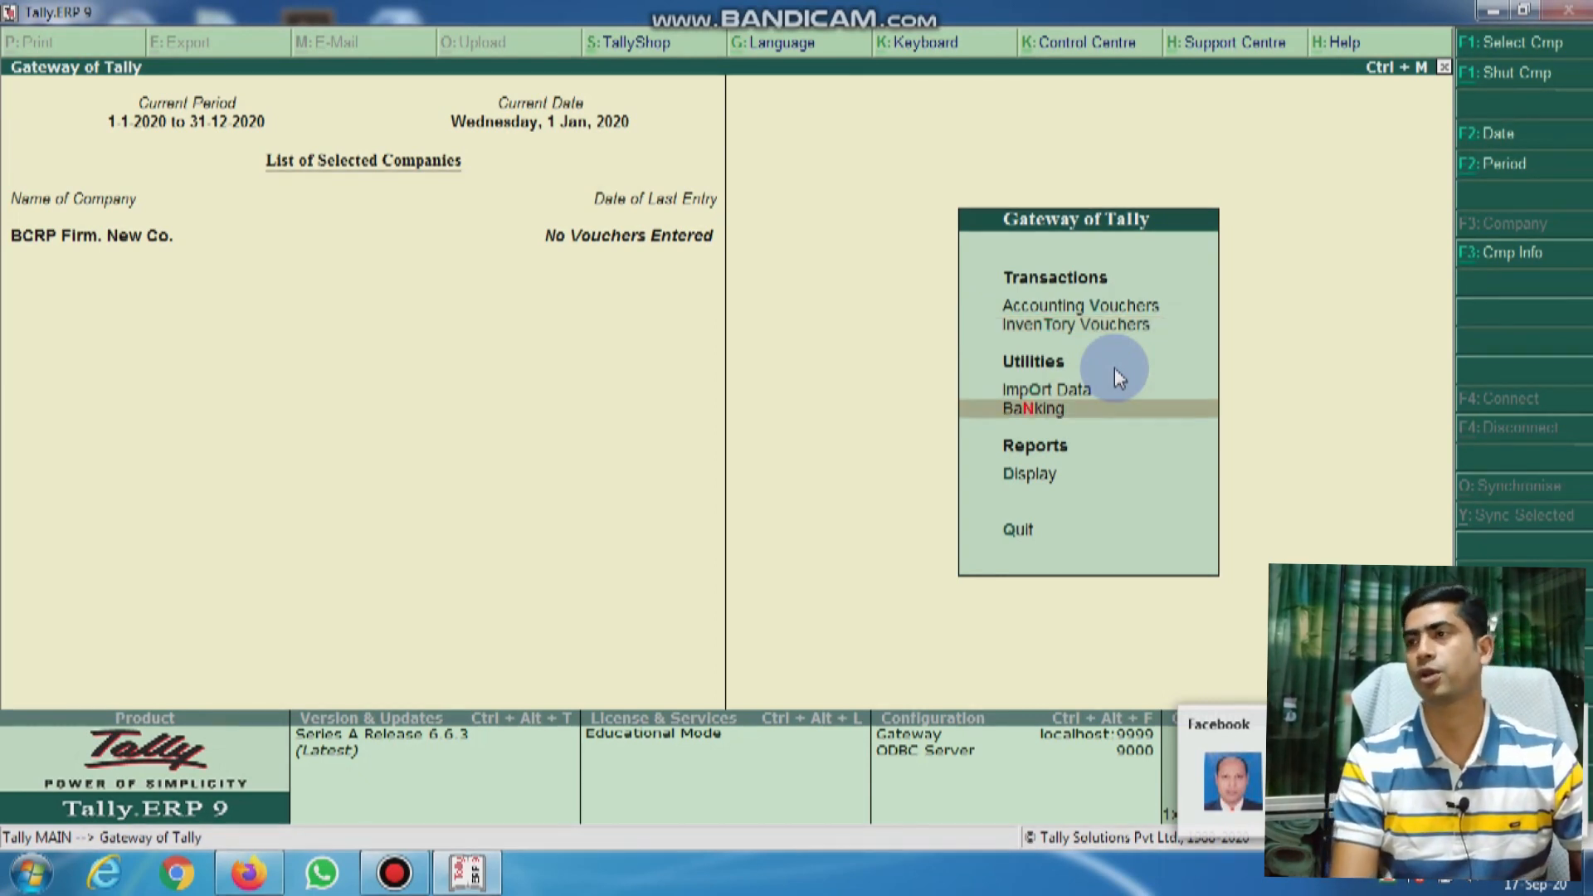
{"action": "key", "text": "Down"}
{"action": "key", "text": "Down"}
{"action": "key", "text": "Up"}
{"action": "key", "text": "Return"}
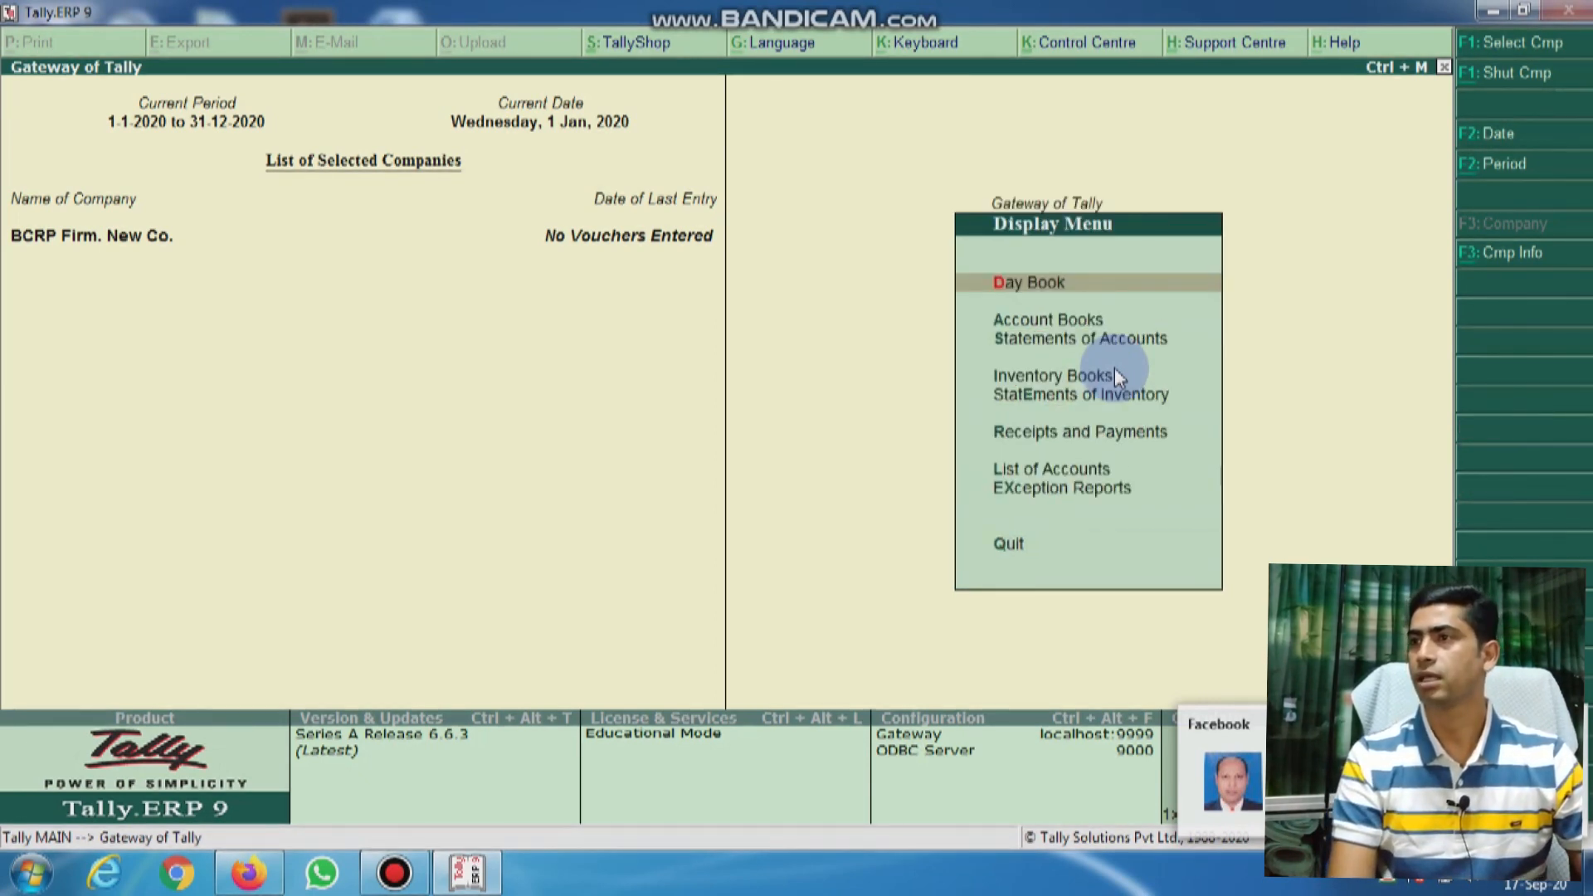
{"action": "key", "text": "Escape"}
{"action": "key", "text": "Up"}
{"action": "key", "text": "Up"}
{"action": "key", "text": "Up"}
{"action": "key", "text": "Up"}
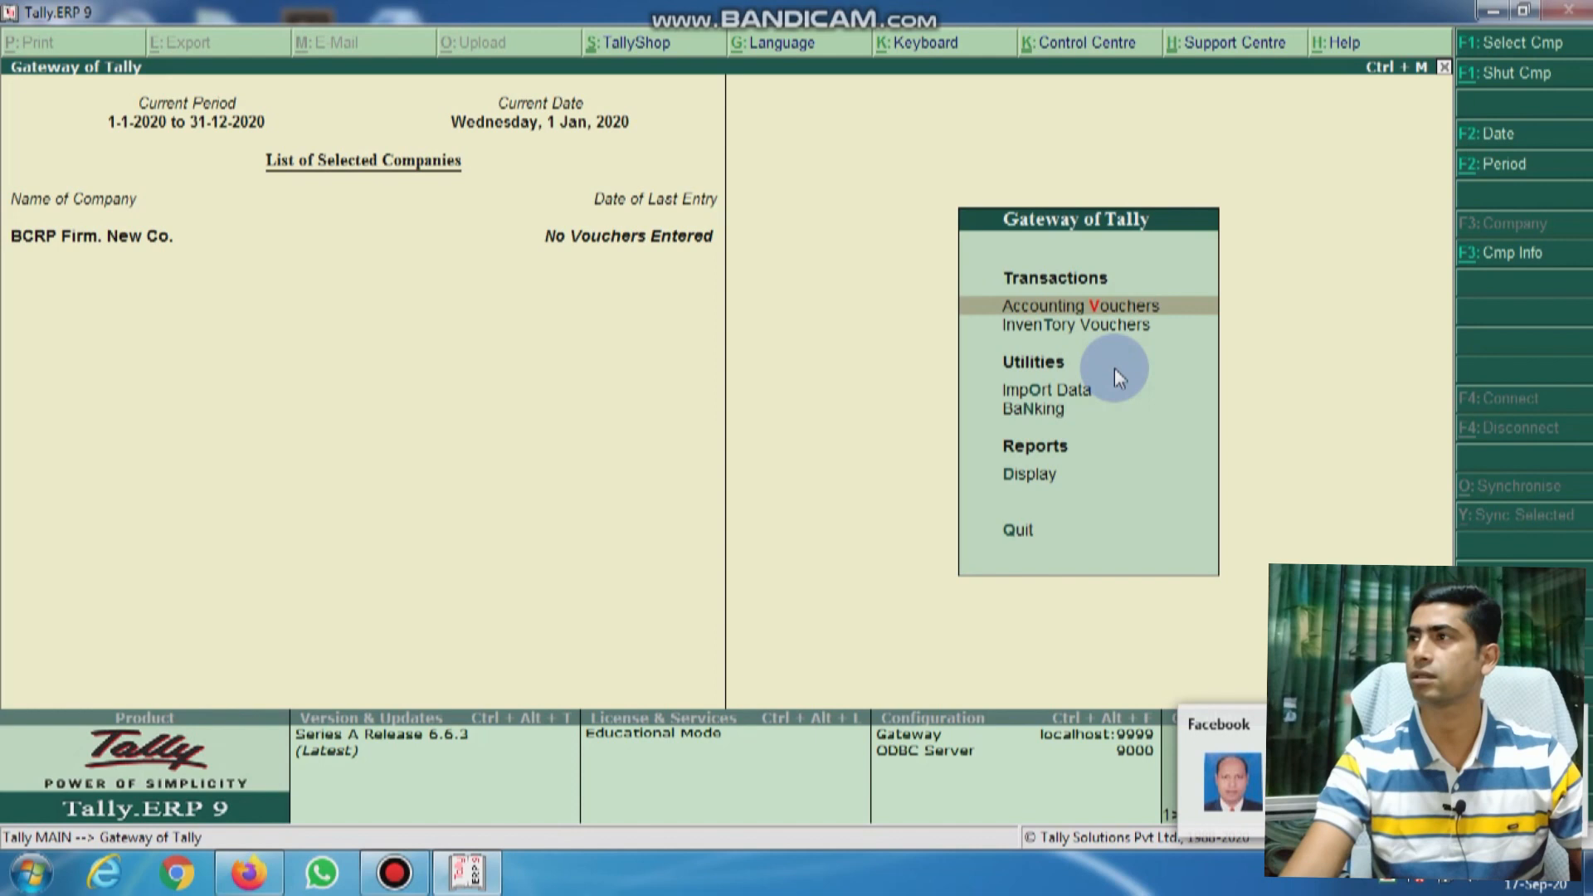
Step: Shut the company and log back into BCRP Firm. New Co. as the Owner level user
{"action": "left_click", "coordinate": [1529, 73]}
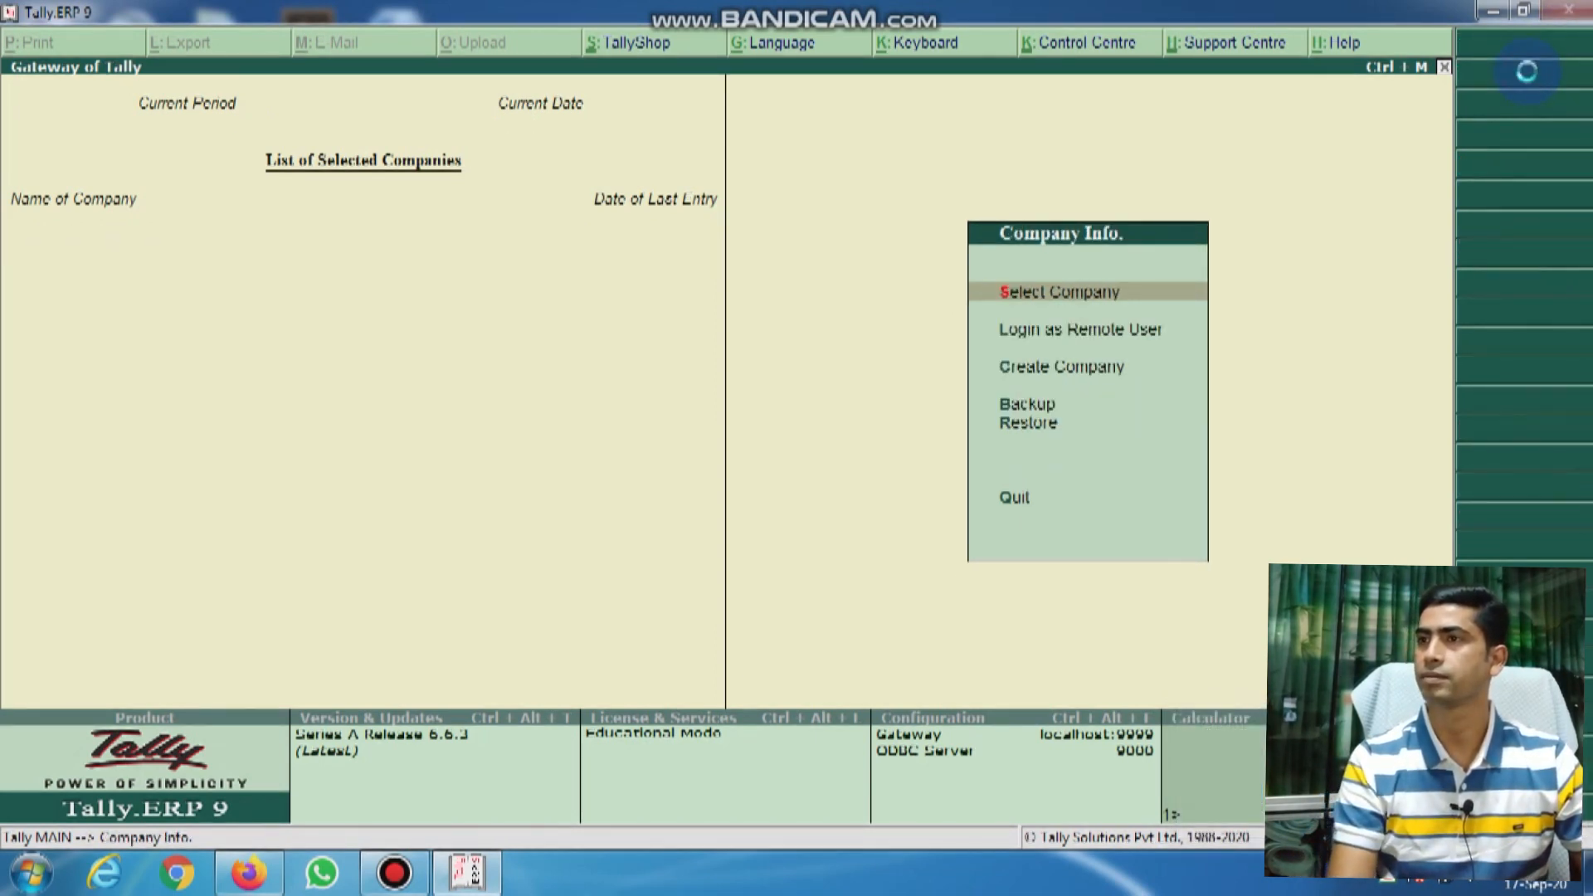
{"action": "key", "text": "Return"}
{"action": "key", "text": "Down"}
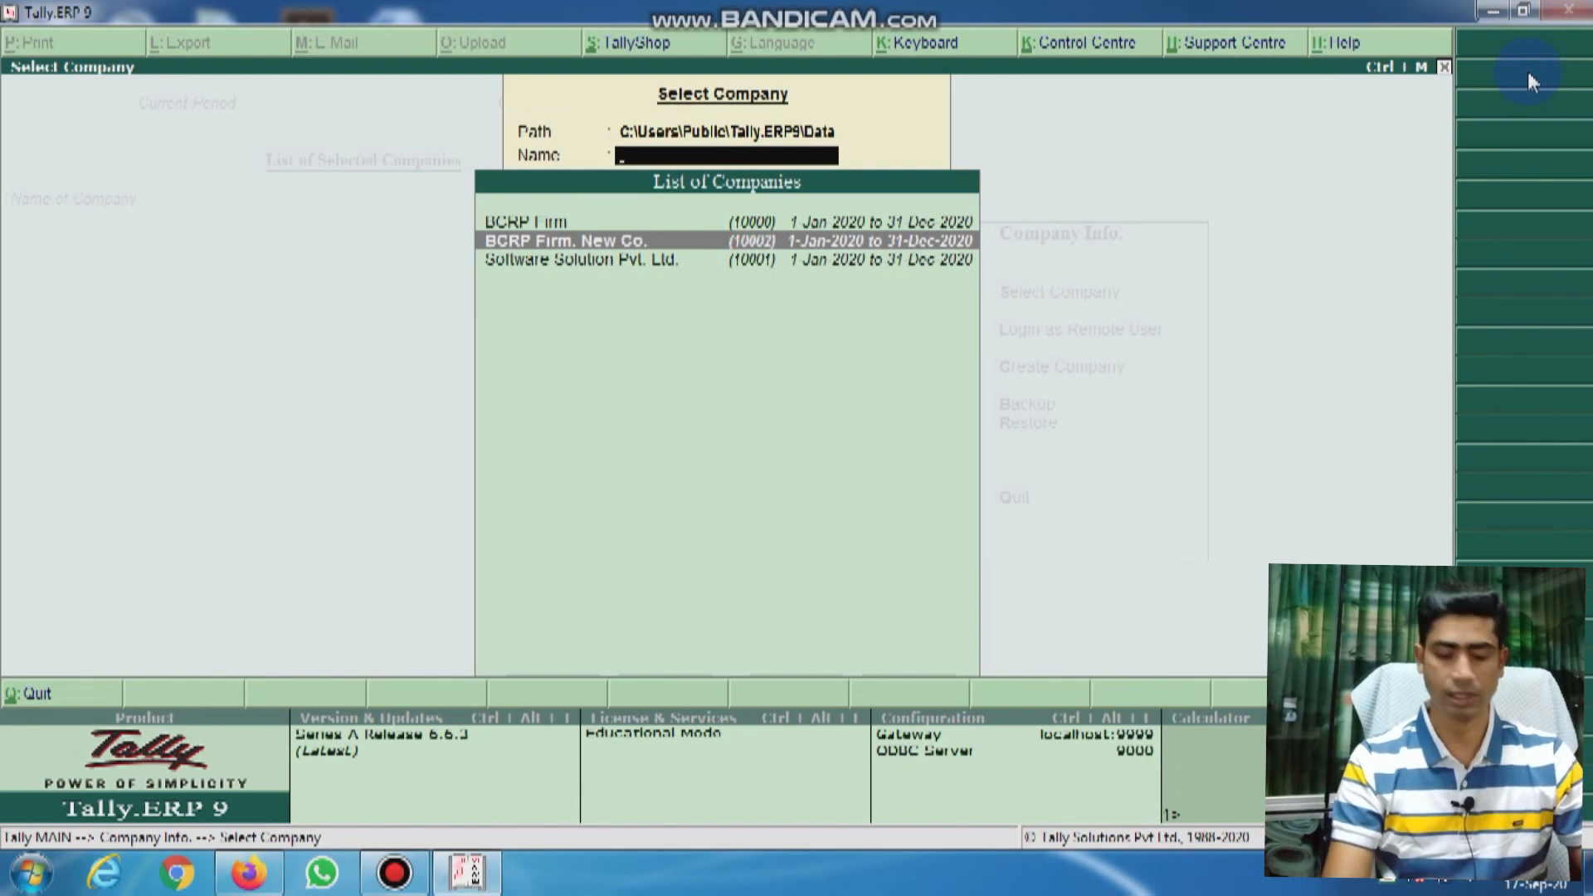
{"action": "key", "text": "Return"}
{"action": "type", "text": "ra"}
{"action": "key", "text": "BackSpace"}
{"action": "key", "text": "BackSpace"}
{"action": "type", "text": "parvez"}
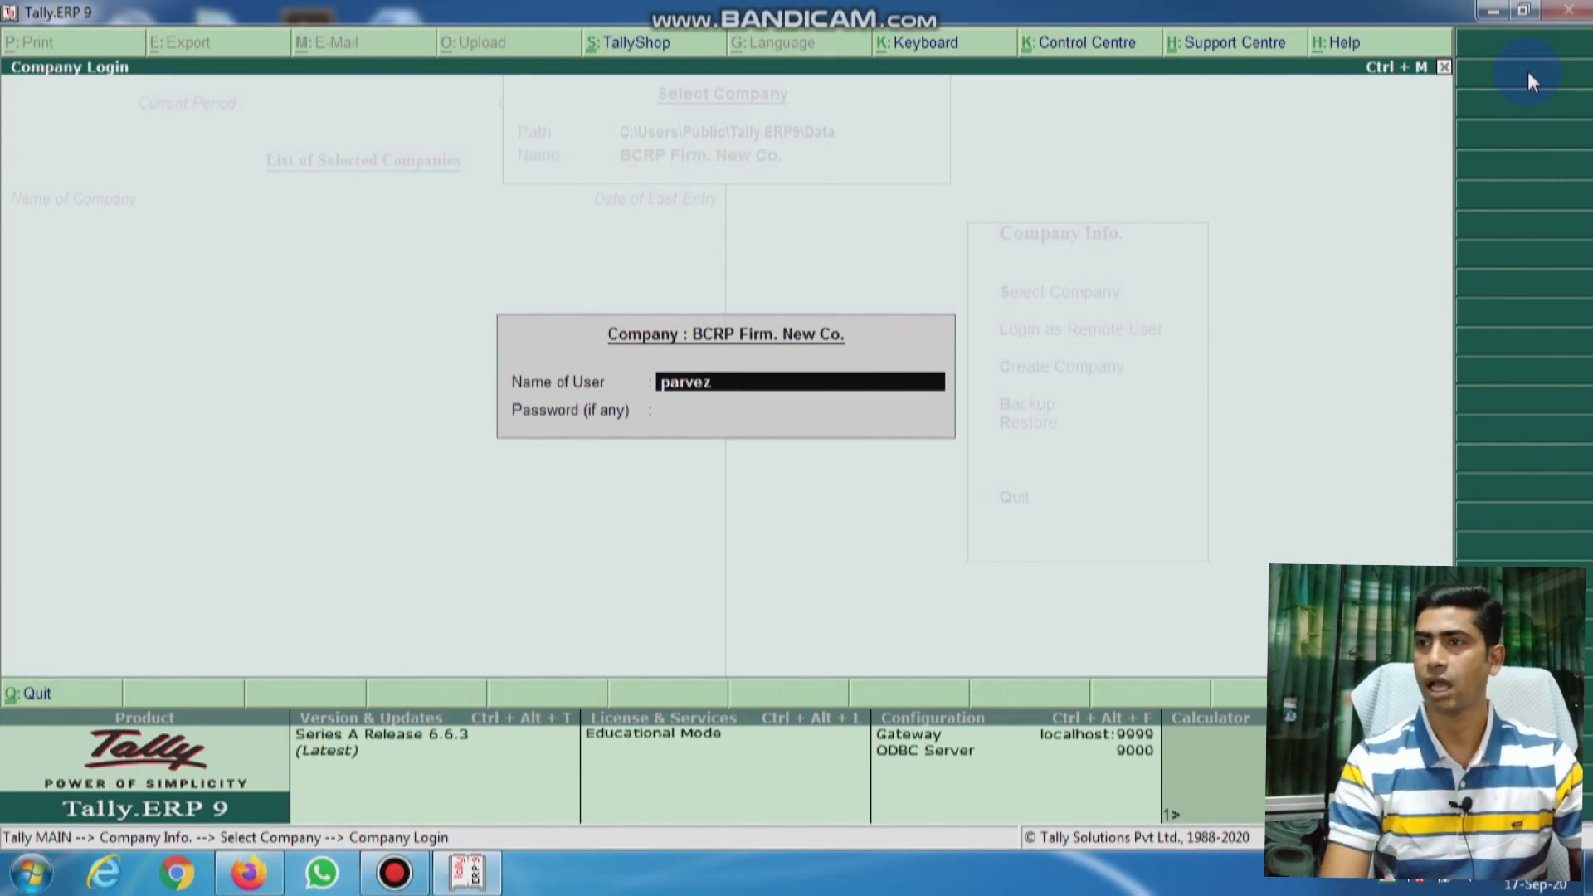
{"action": "key", "text": "Return"}
{"action": "type", "text": "**"}
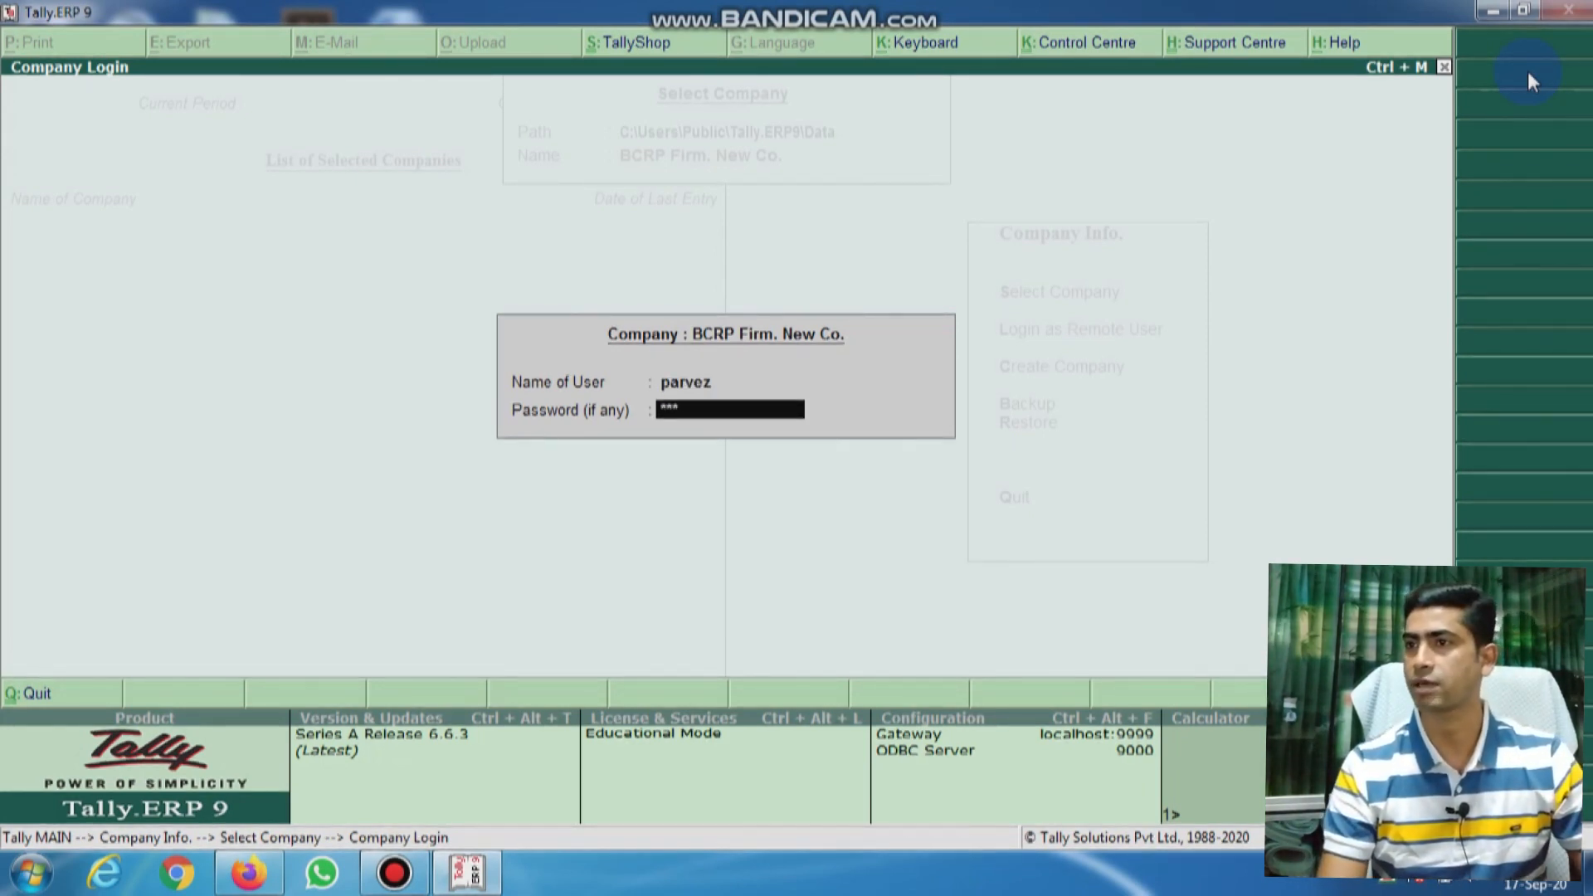
{"action": "key", "text": "Return"}
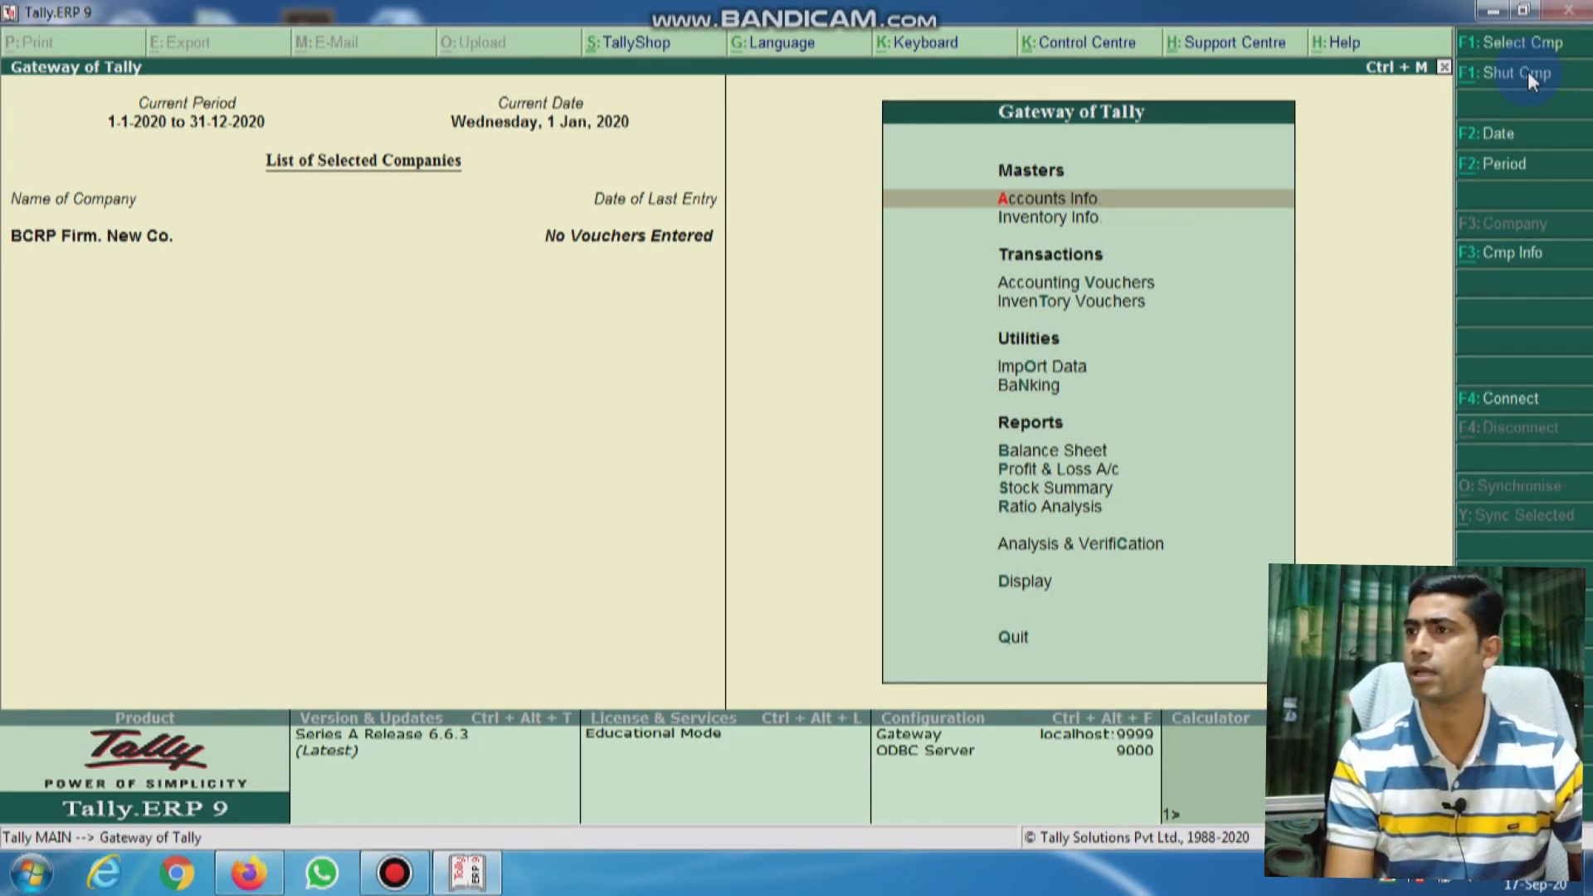
Step: Go to Accounts Info > Ledgers and try the single ledger creation form, then quit it
{"action": "key", "text": "Down"}
{"action": "key", "text": "Up"}
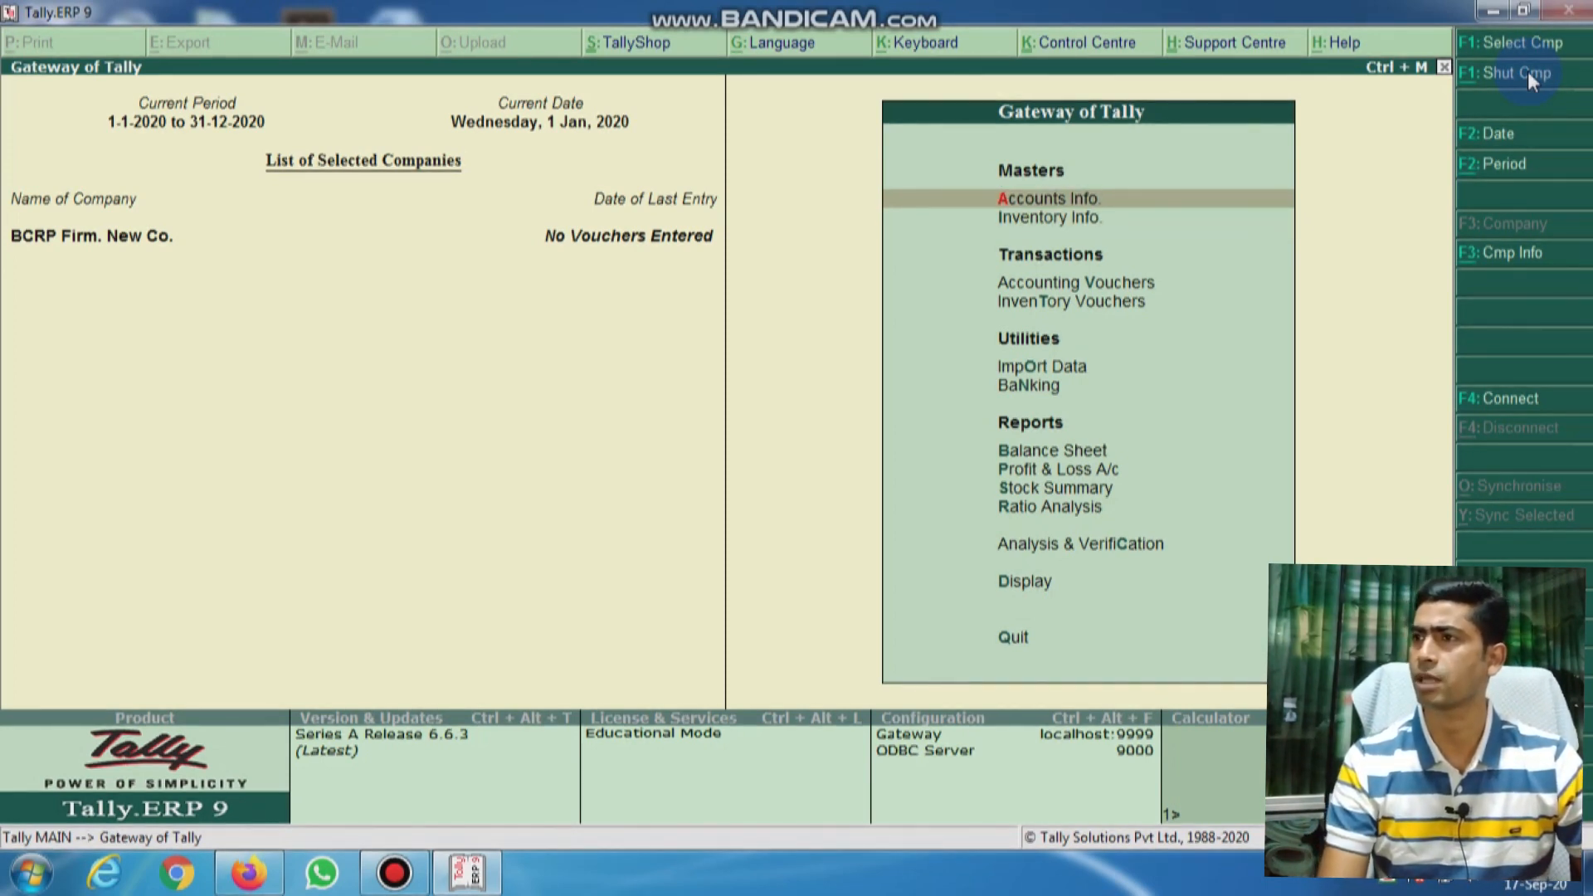
{"action": "left_click", "coordinate": [1030, 205]}
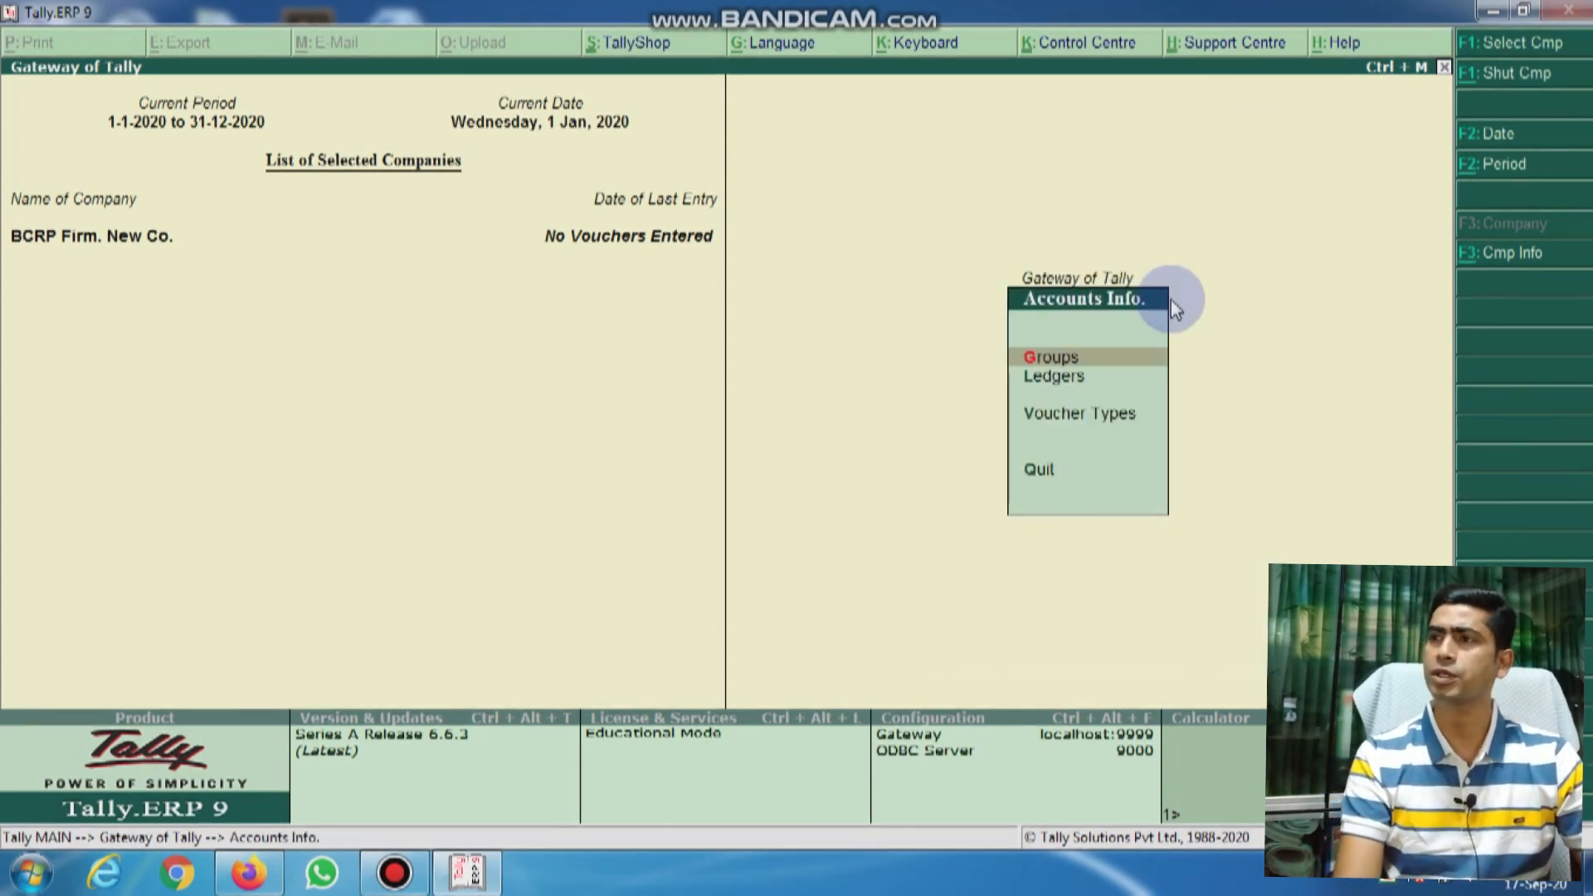
{"action": "key", "text": "Down"}
{"action": "key", "text": "Down"}
{"action": "key", "text": "Up"}
{"action": "key", "text": "Up"}
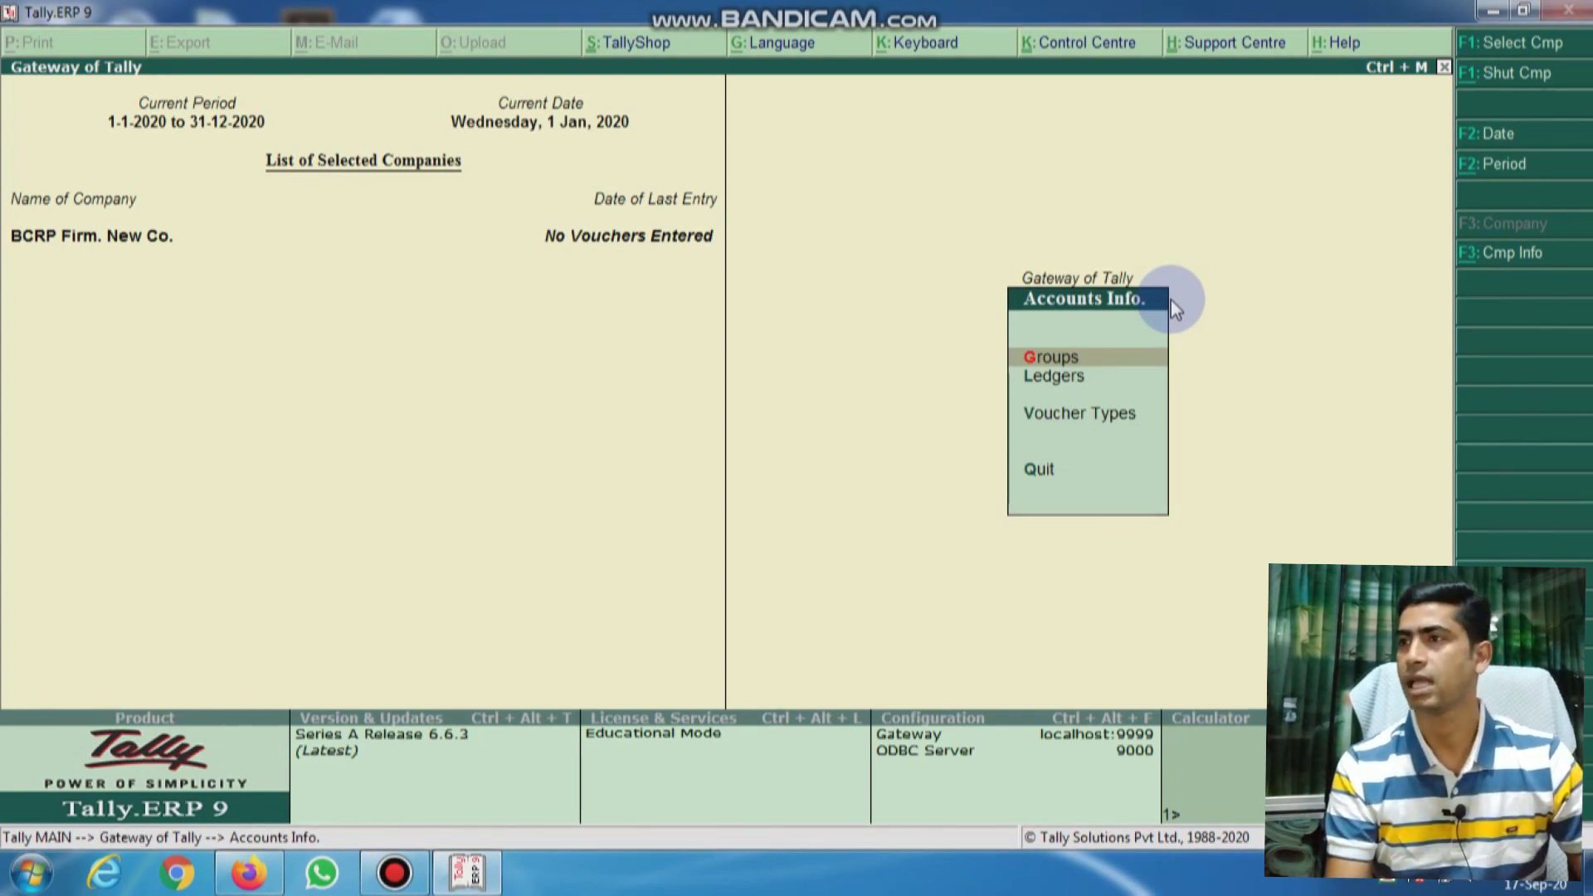
{"action": "key", "text": "Down"}
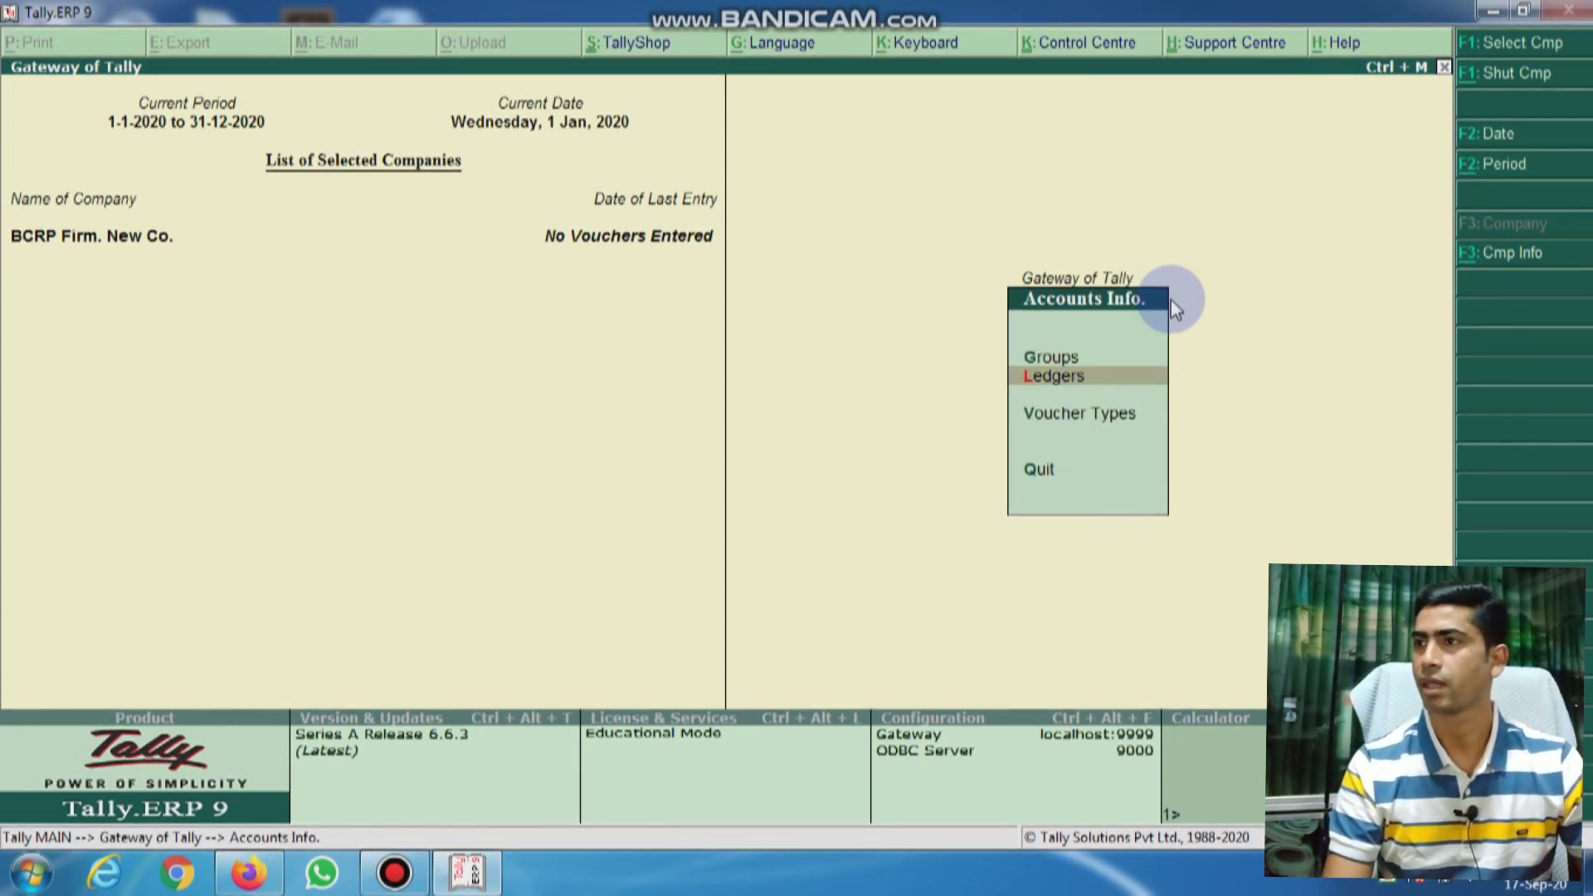
{"action": "key", "text": "Return"}
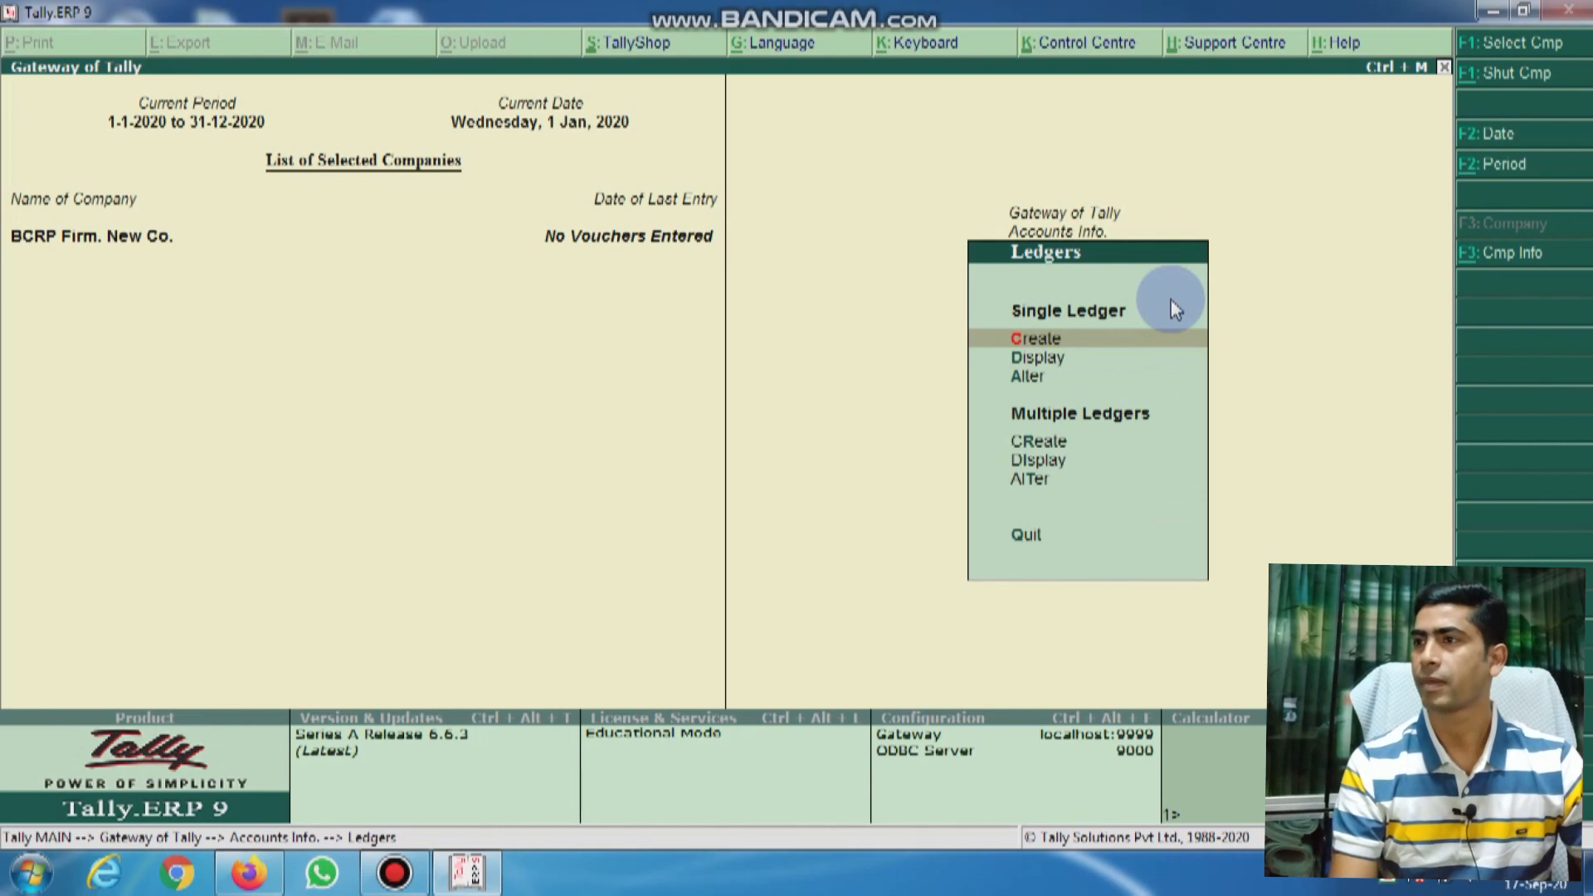
{"action": "key", "text": "Down"}
{"action": "key", "text": "Down"}
{"action": "key", "text": "Up"}
{"action": "key", "text": "Up"}
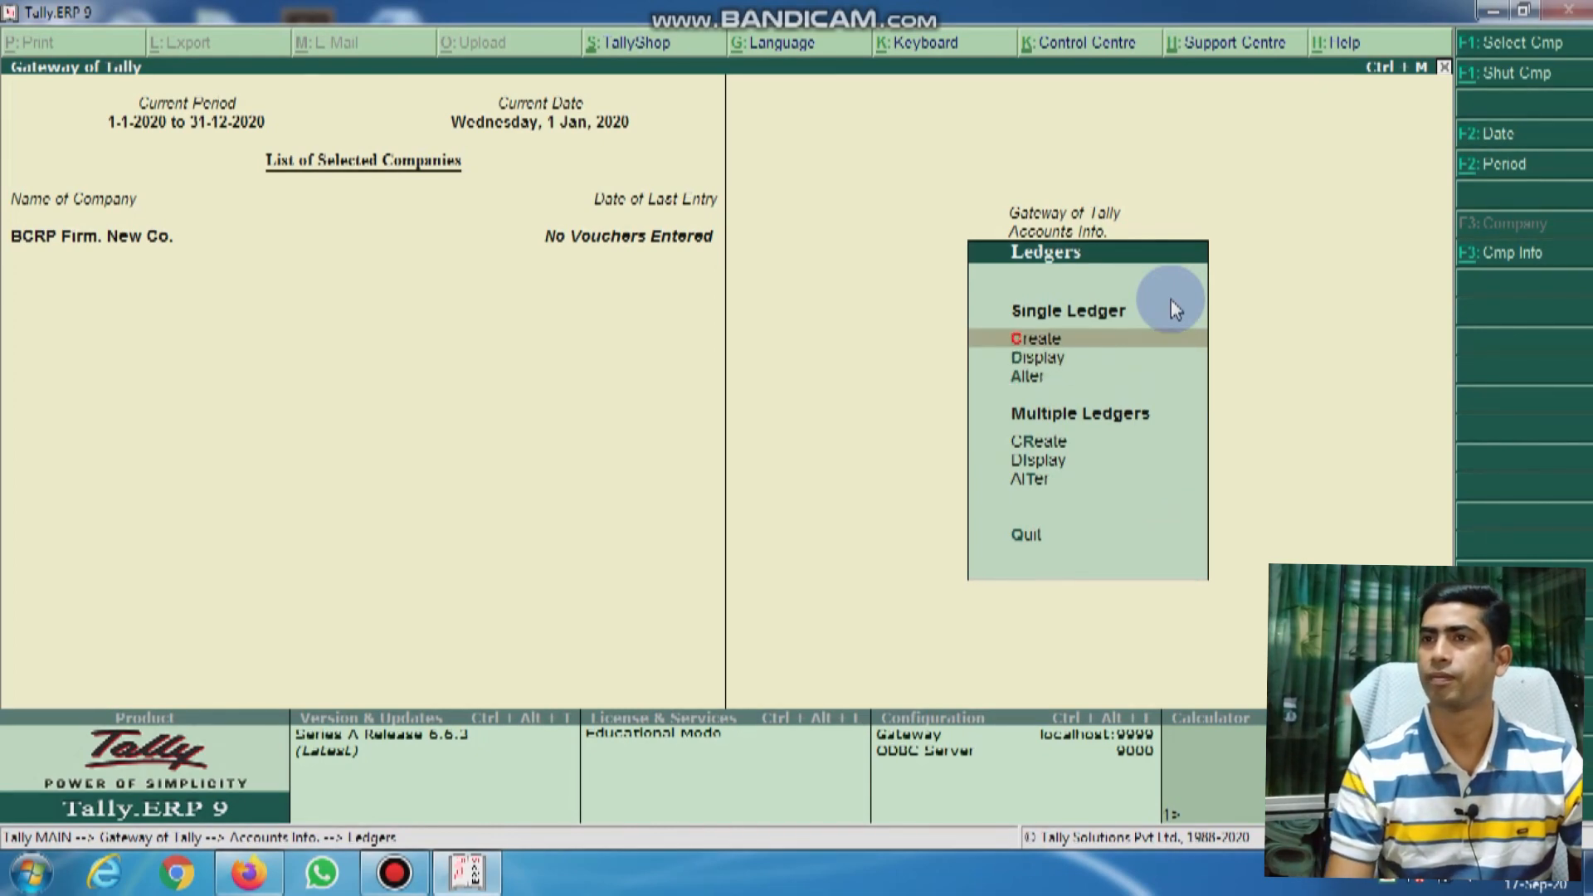
{"action": "key", "text": "Return"}
{"action": "key", "text": "Escape"}
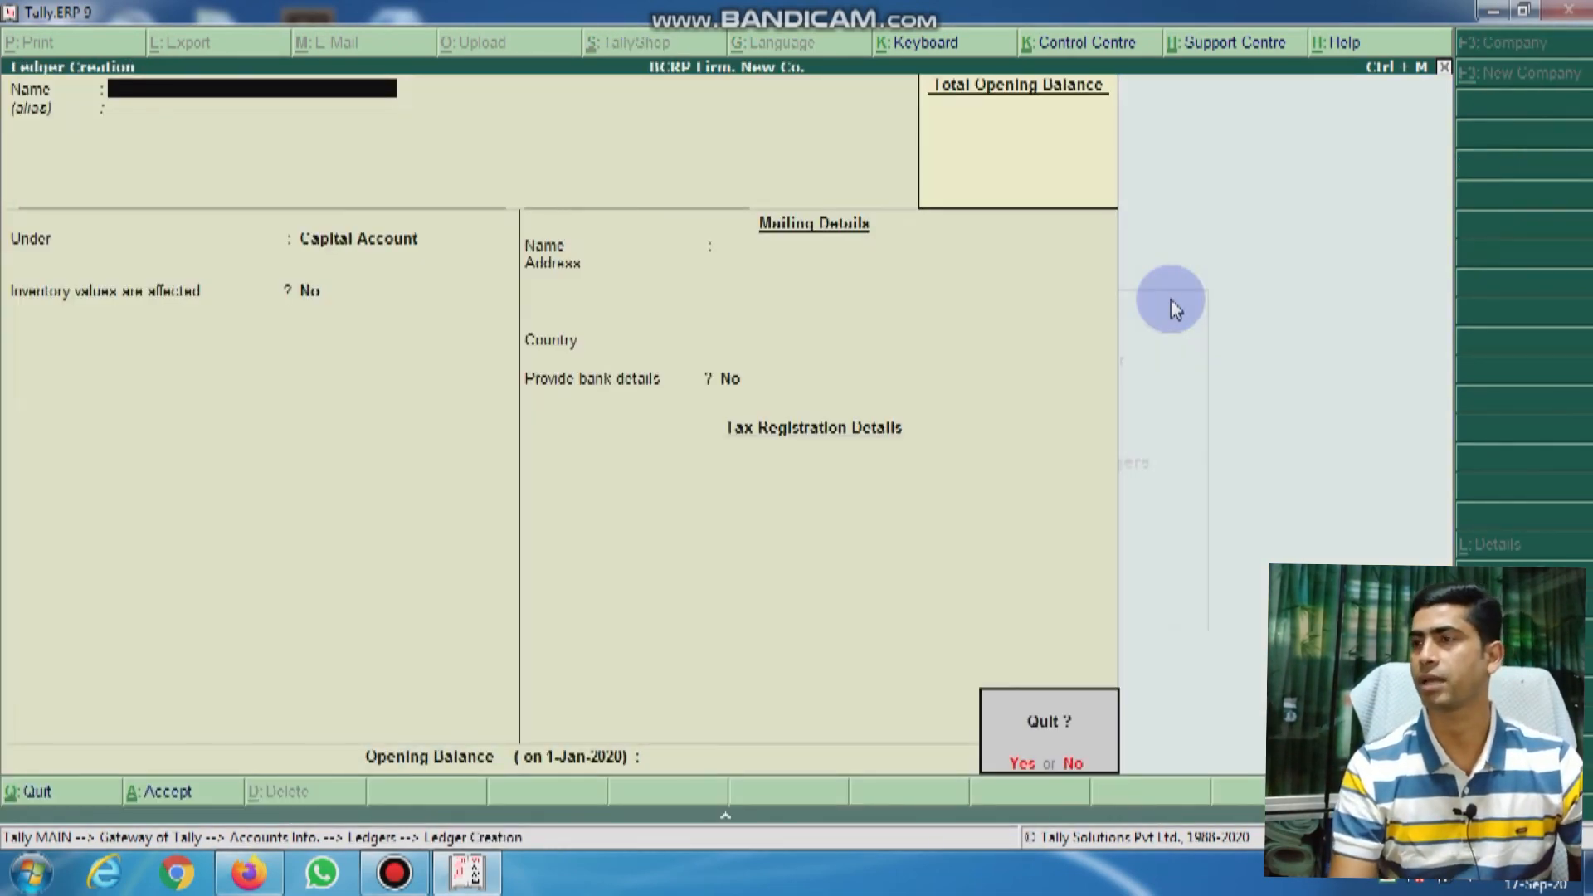
{"action": "key", "text": "y"}
Step: Review the existing ledgers list, then open a new single ledger creation form
{"action": "key", "text": "Down"}
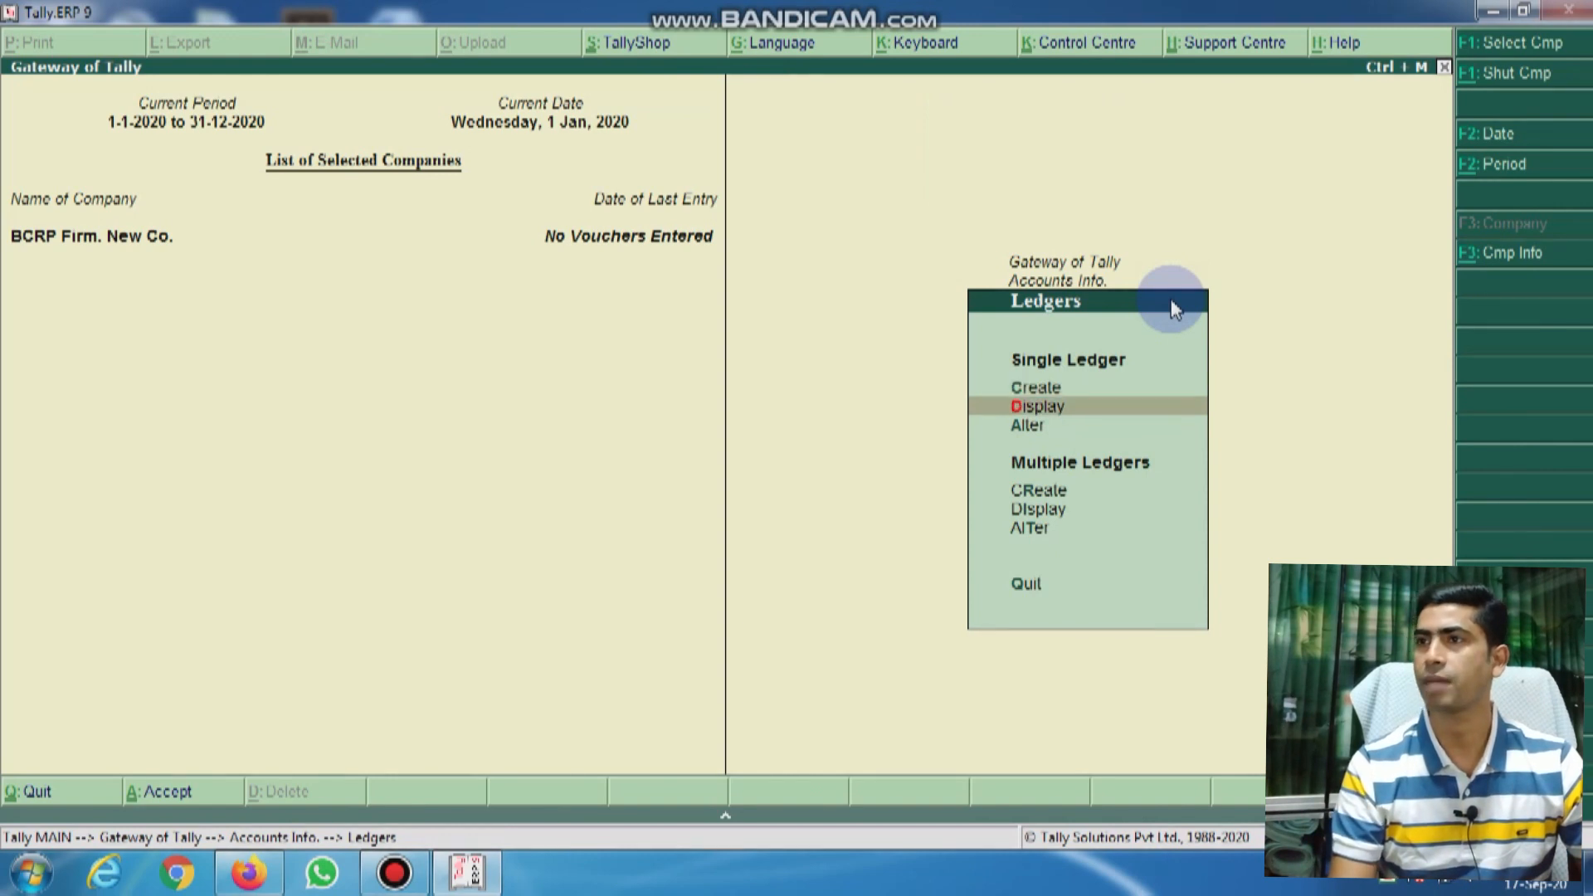
{"action": "key", "text": "Down"}
{"action": "key", "text": "Return"}
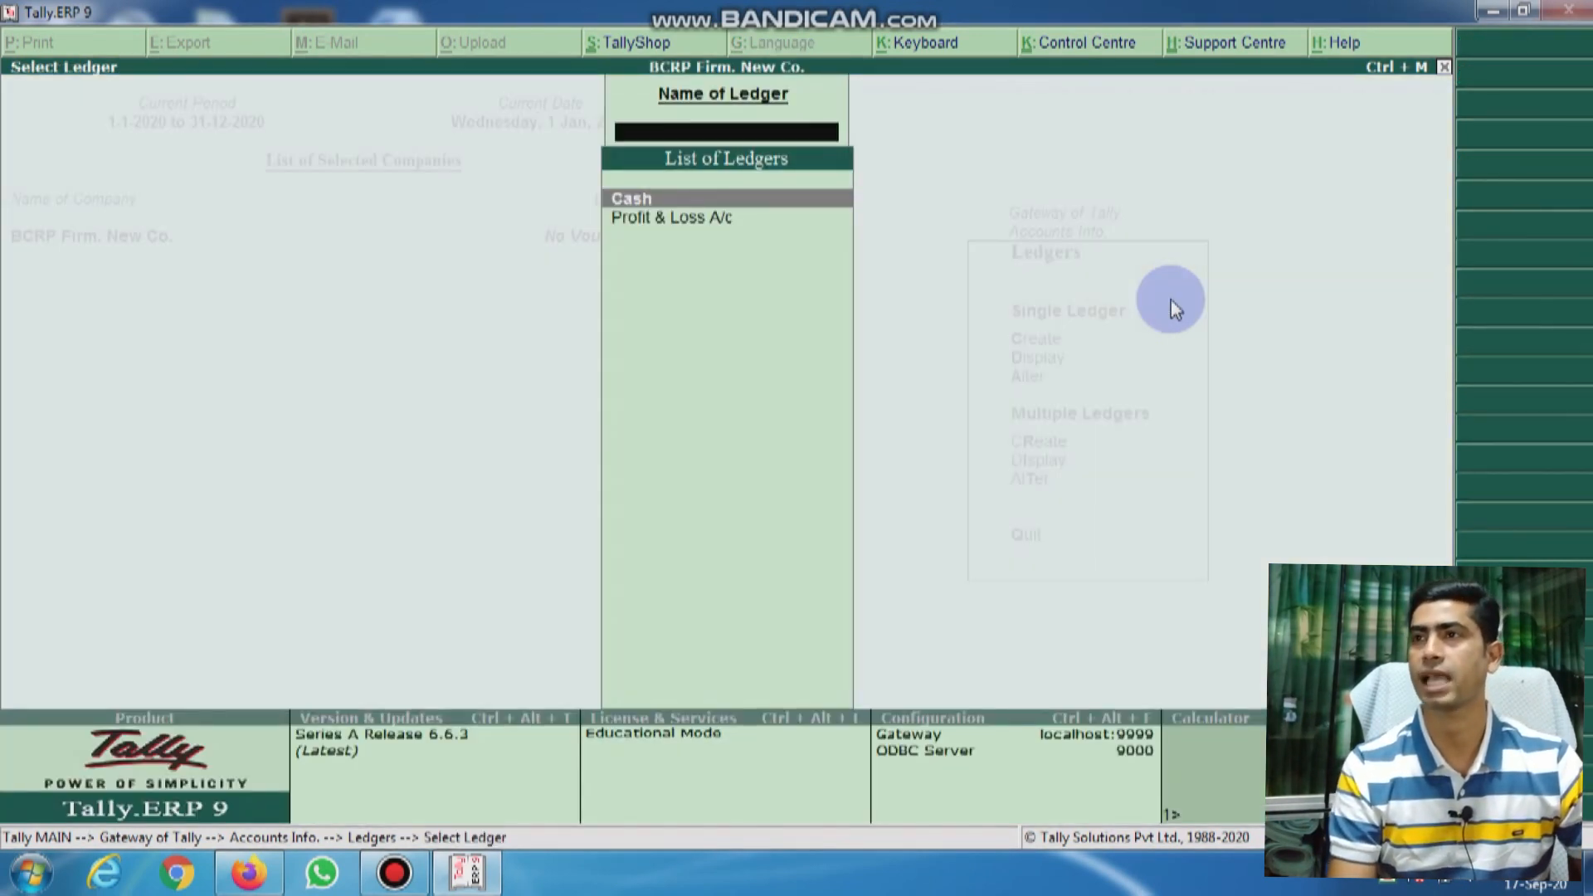
{"action": "key", "text": "Down"}
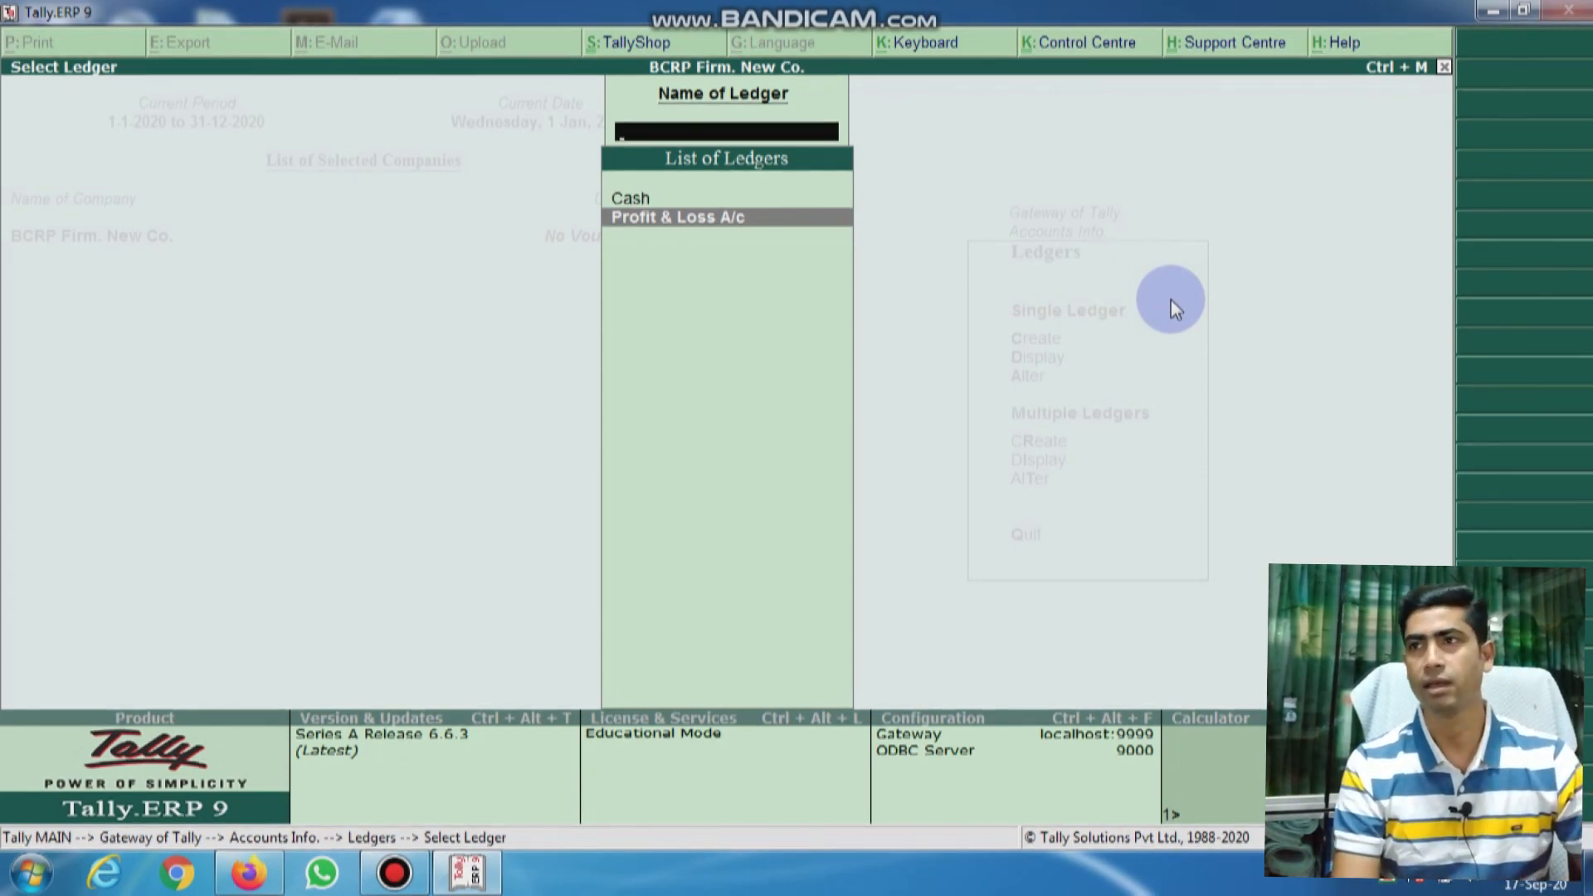
{"action": "key", "text": "Escape"}
{"action": "key", "text": "Up"}
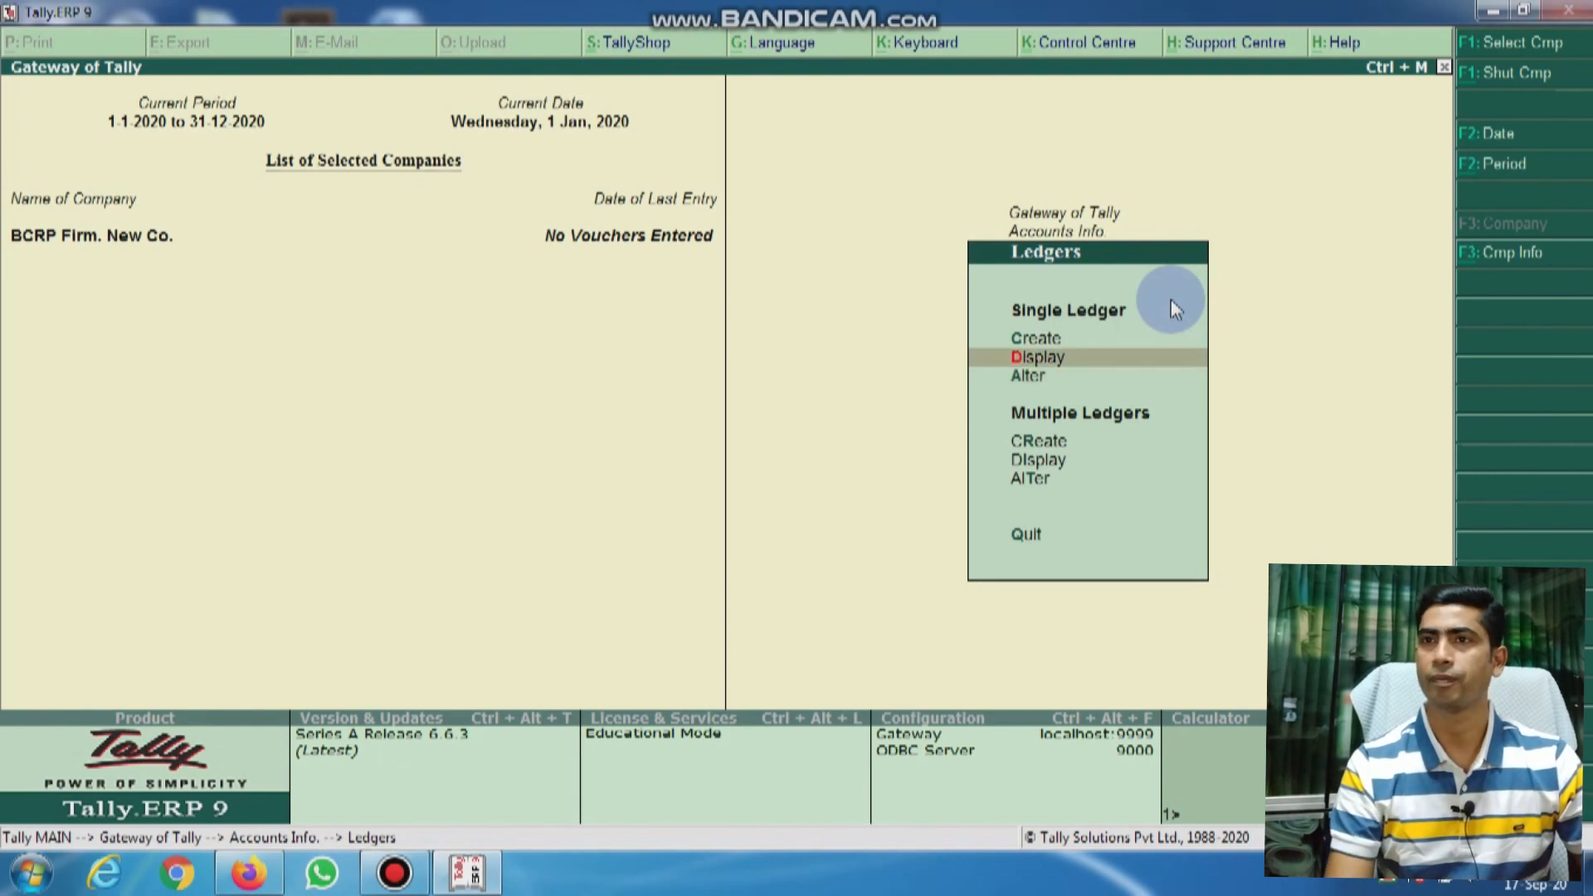
{"action": "key", "text": "Up"}
{"action": "key", "text": "Return"}
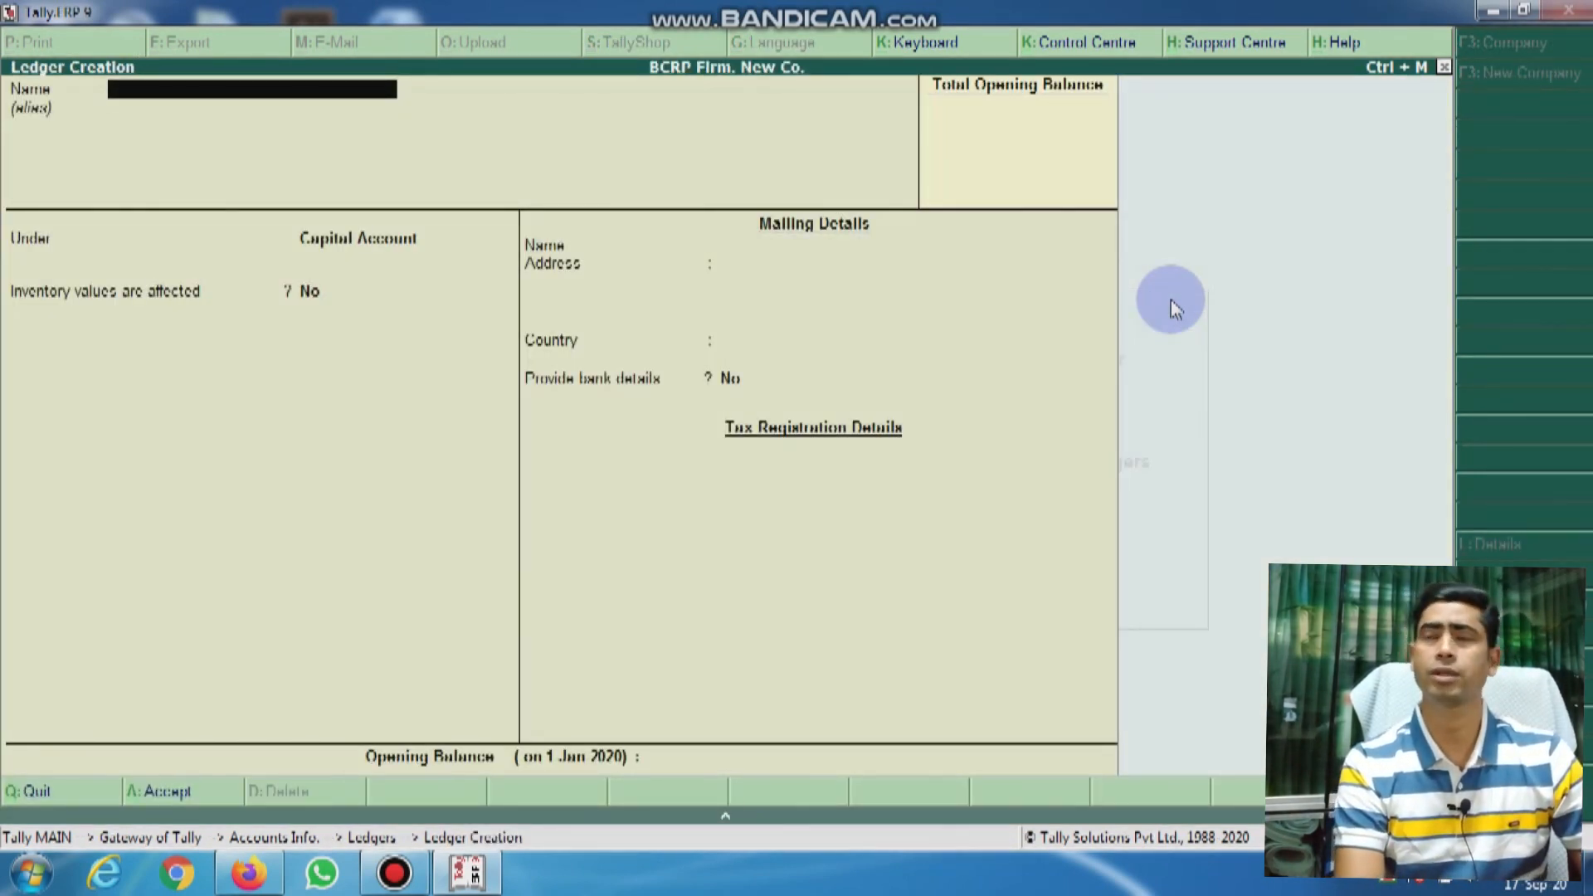
Step: Name the new ledger 'Mr. Supplier' and start a secondary group from its Under field
{"action": "type", "text": "M"}
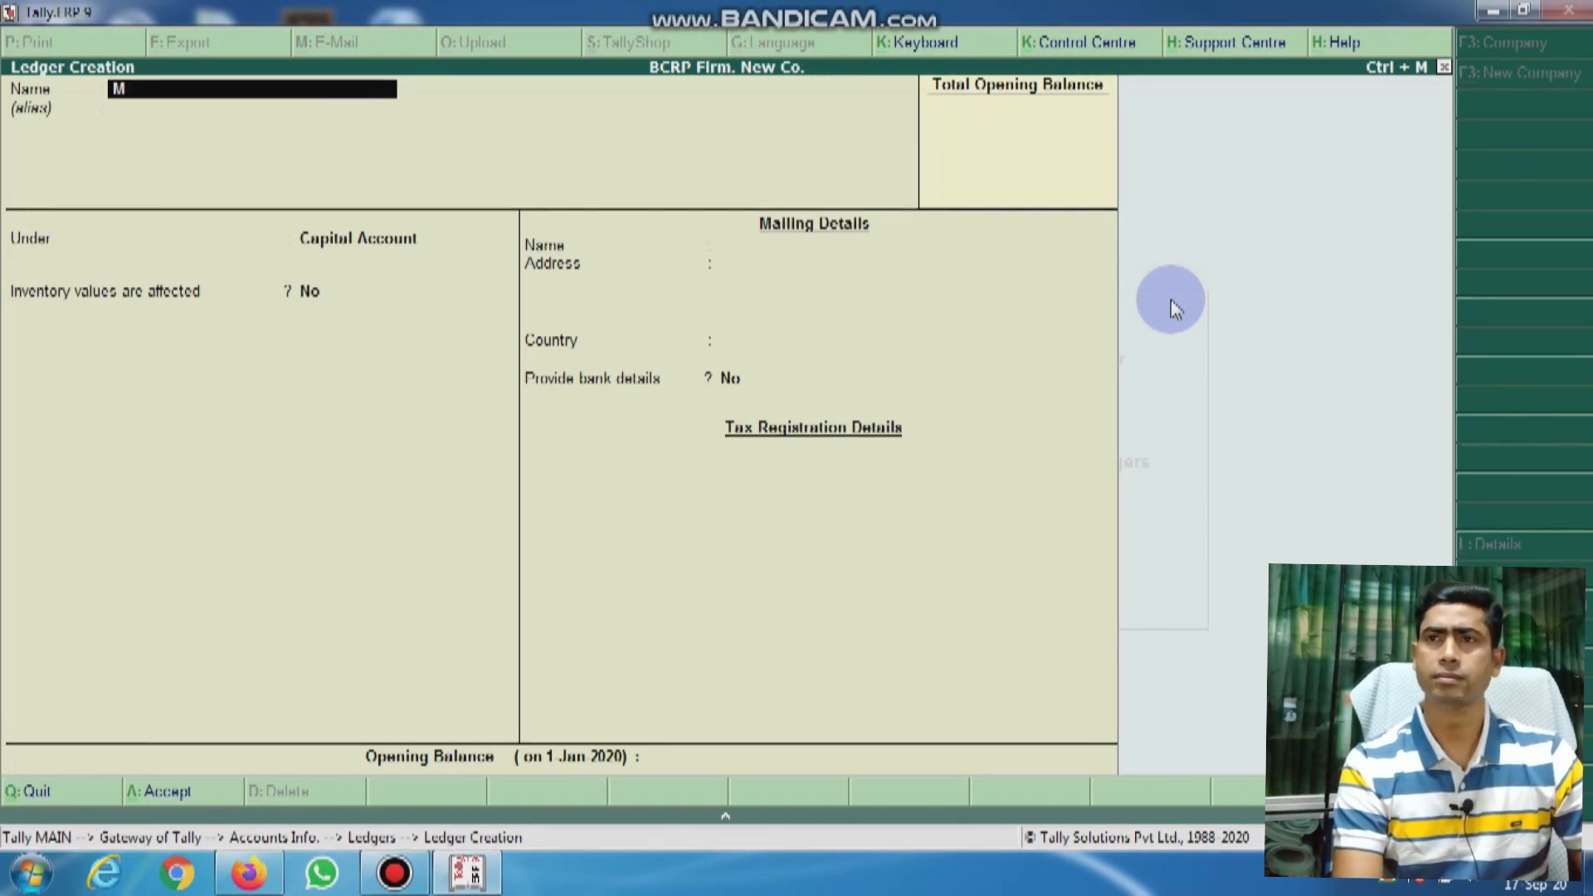
{"action": "type", "text": "r. Supplier"}
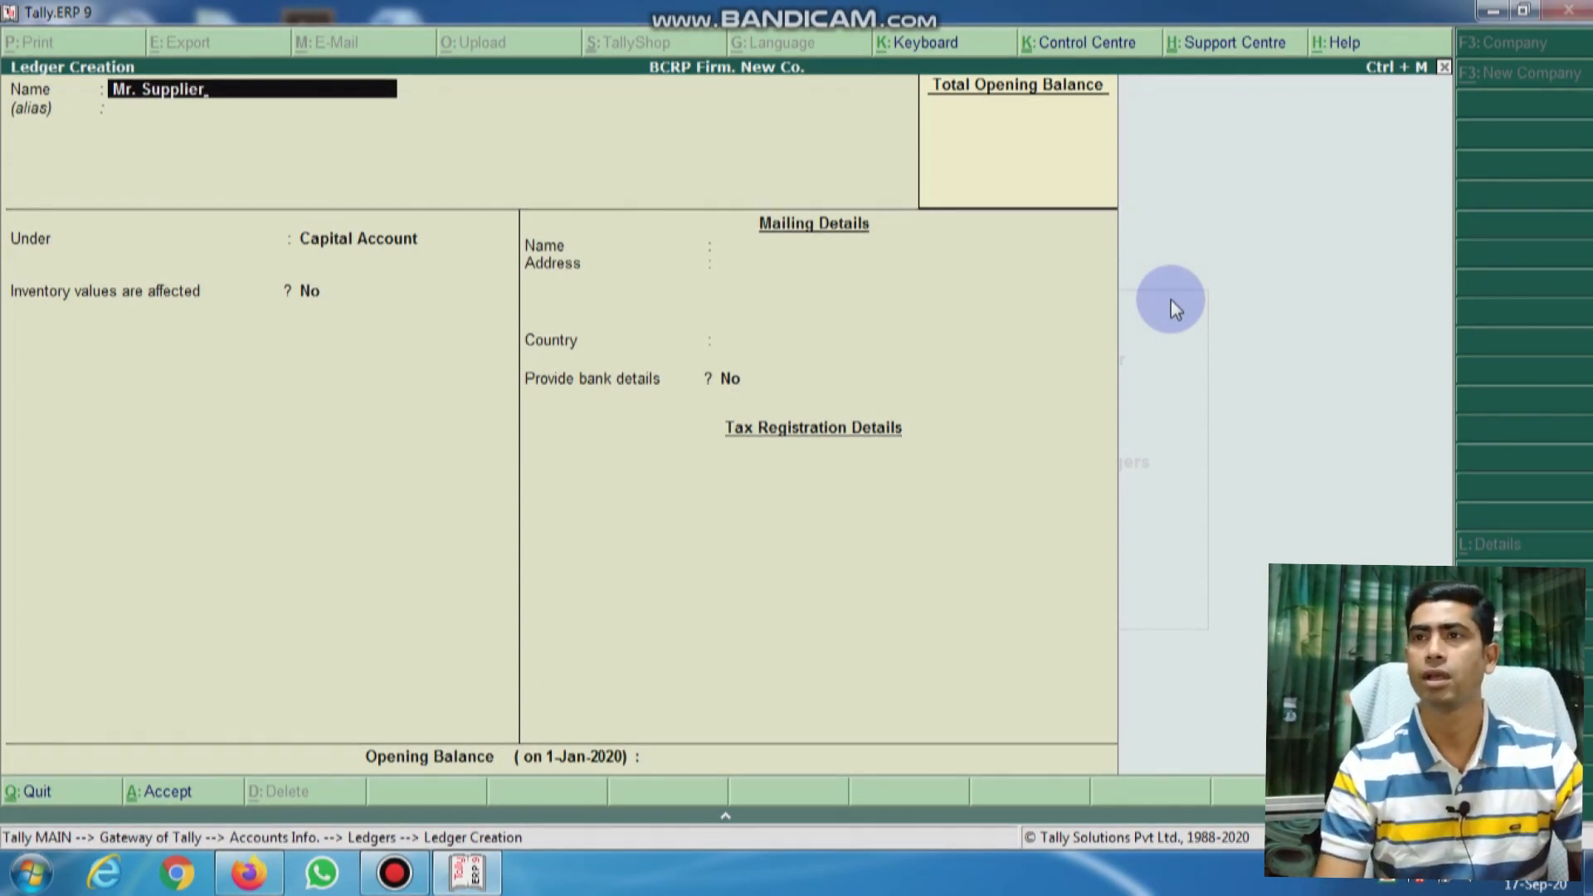
{"action": "key", "text": "Return"}
{"action": "key", "text": "Return"}
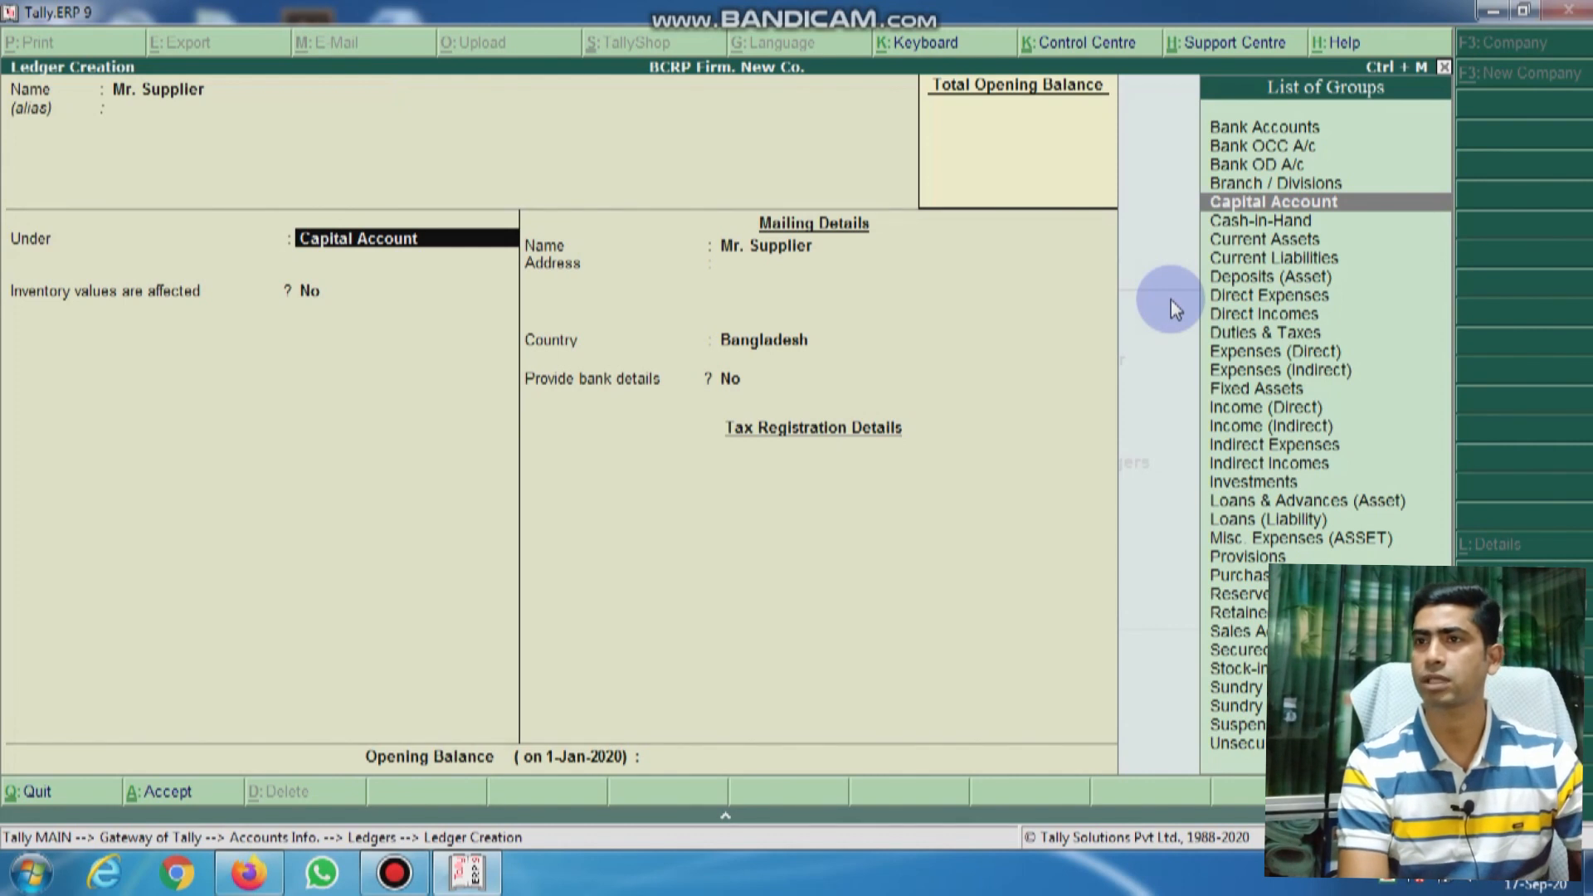
{"action": "type", "text": "S"}
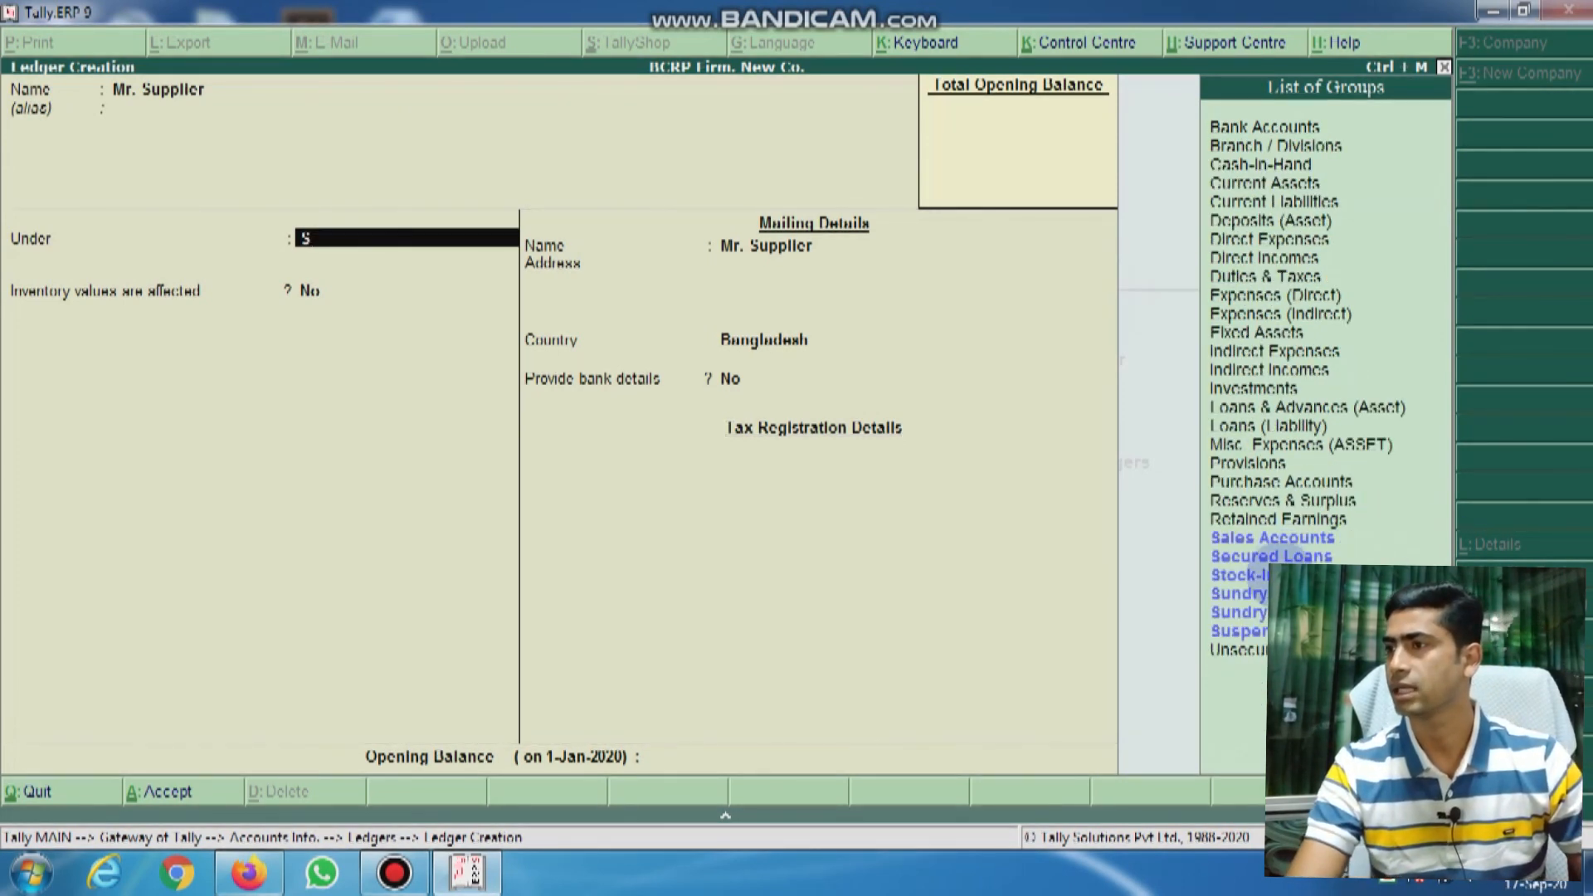
{"action": "left_click", "coordinate": [1271, 595]}
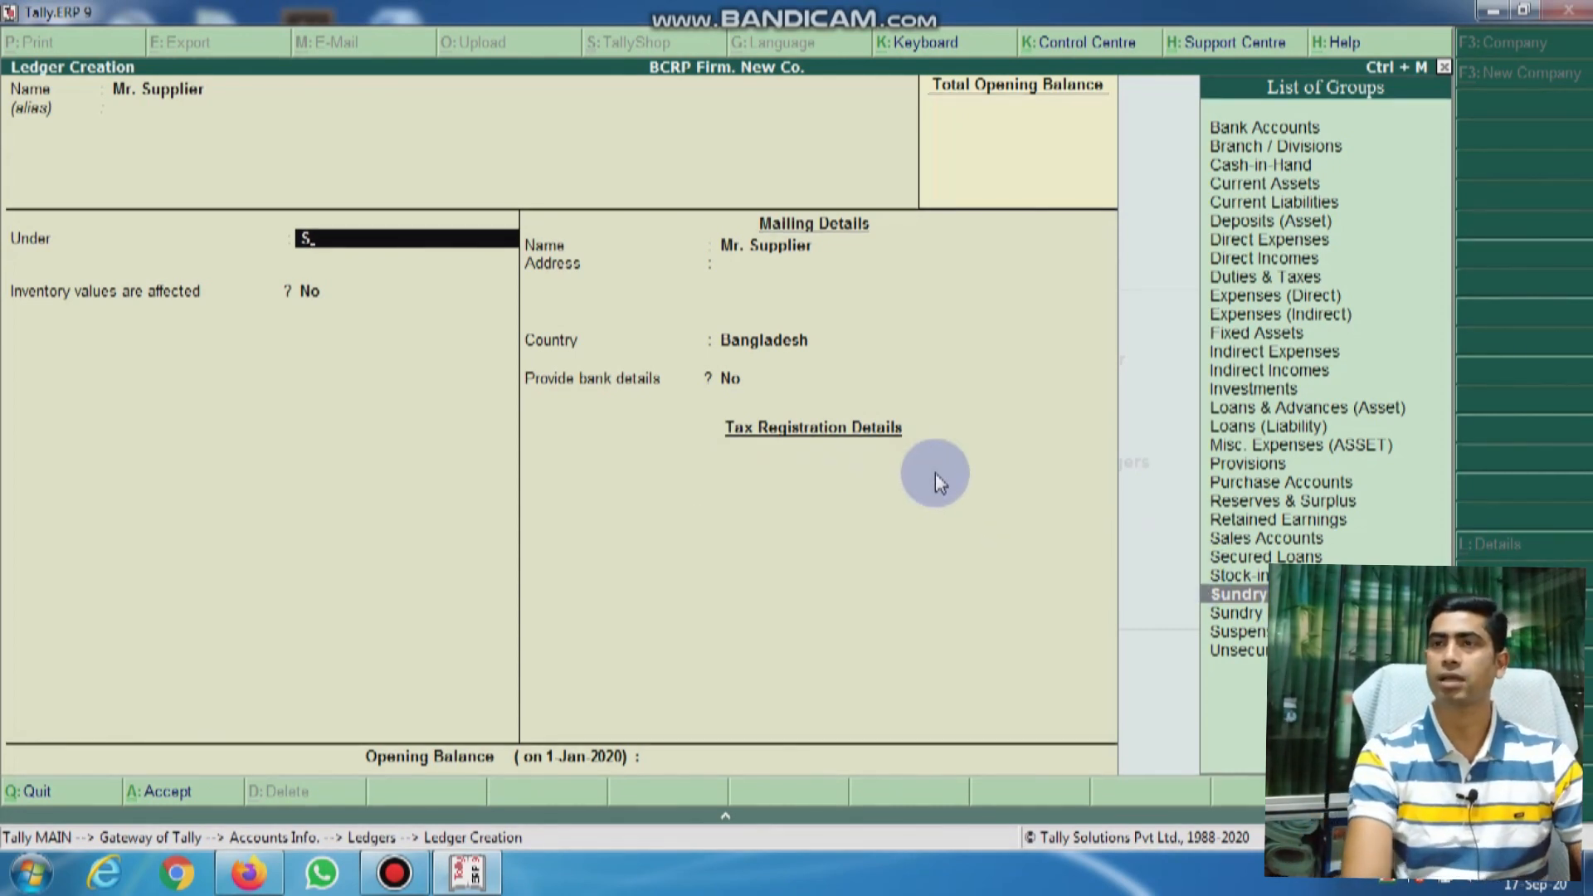
{"action": "key", "text": "BackSpace"}
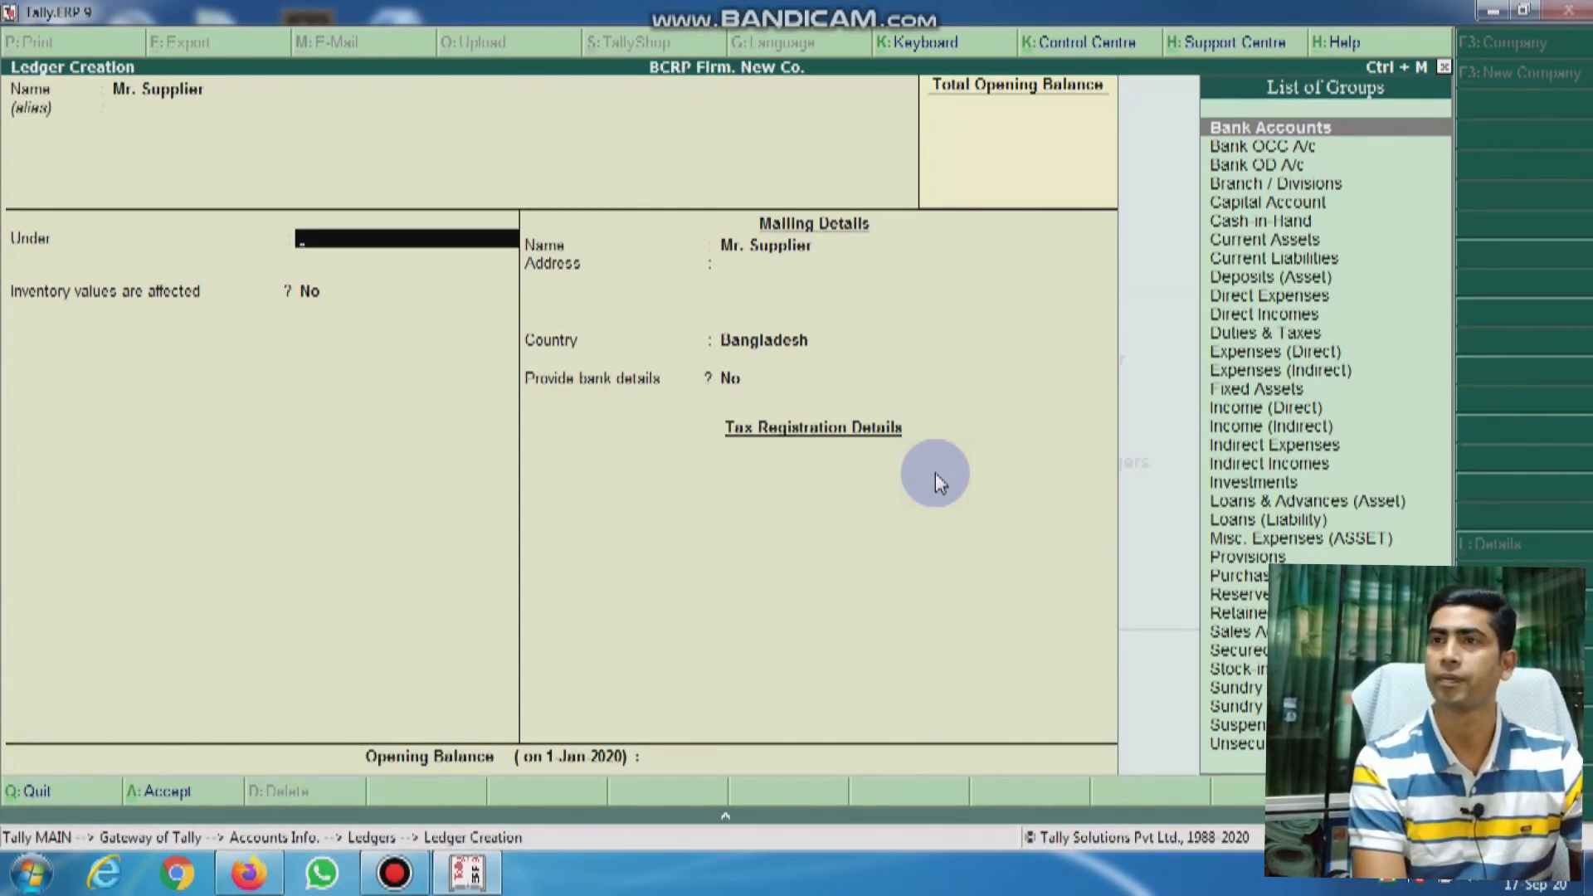
{"action": "key", "text": "alt+c"}
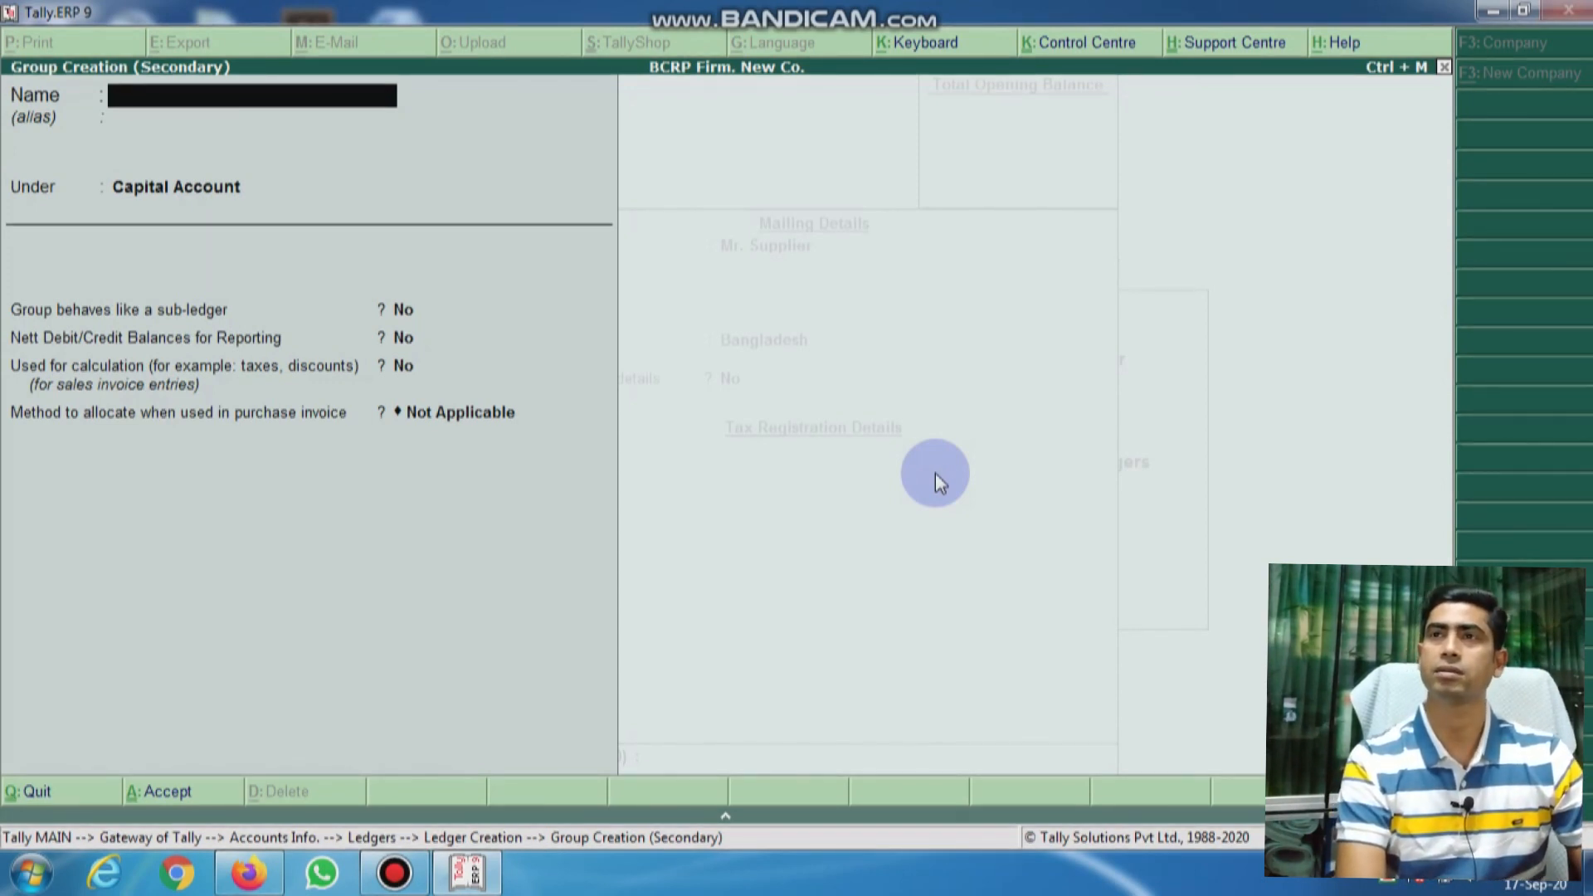
Step: Name the new group 'Honda Supplier' and place it under Sundry Creditors
{"action": "type", "text": "Honda"}
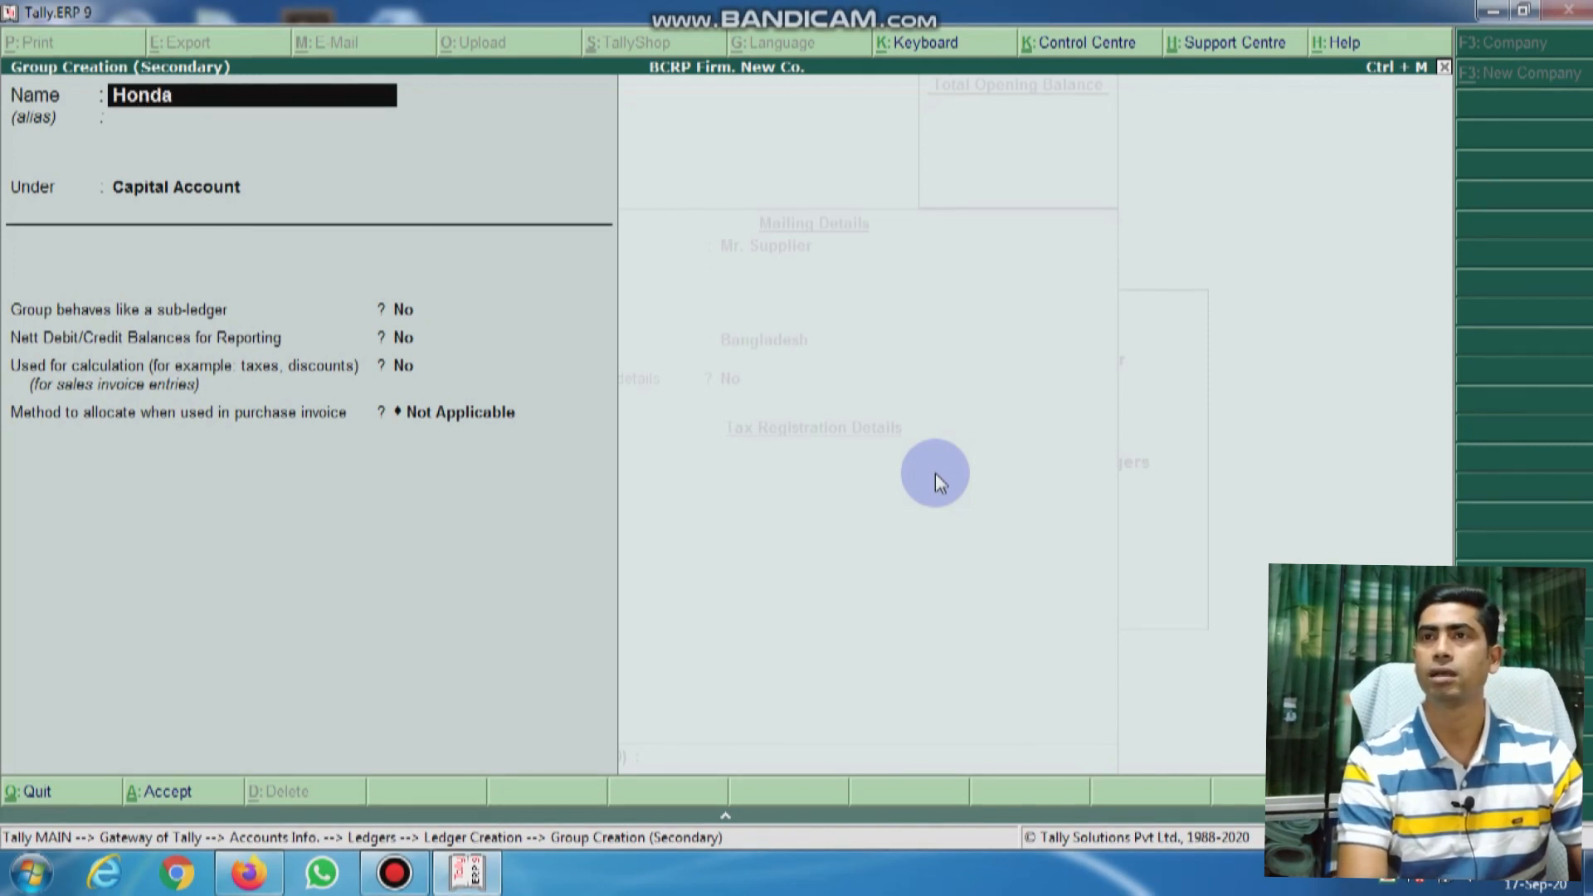
{"action": "type", "text": " S"}
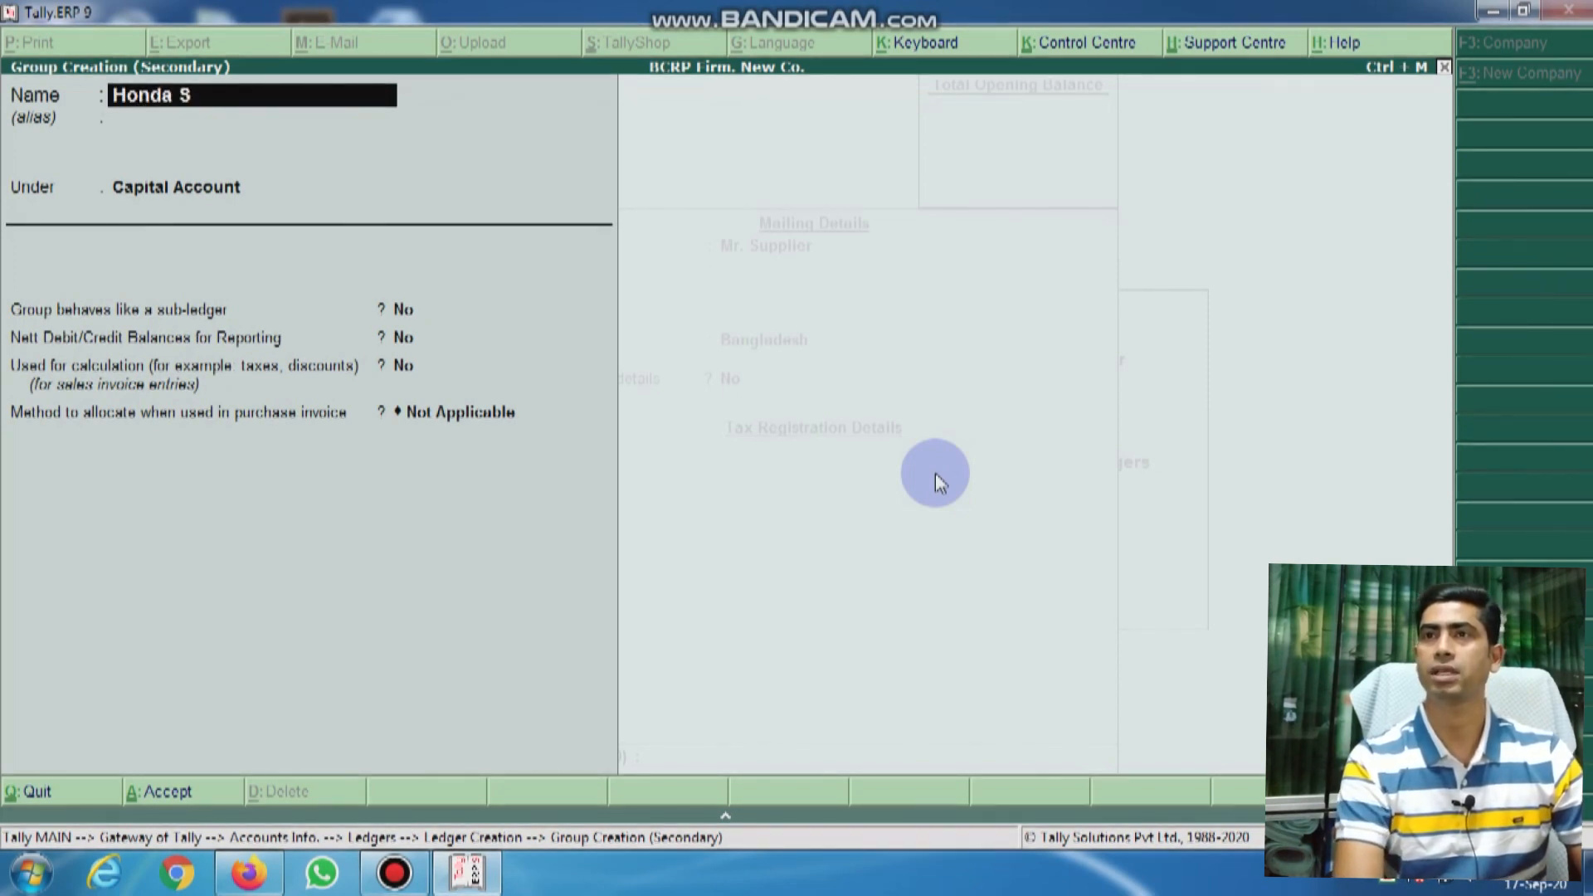
{"action": "type", "text": "upplier"}
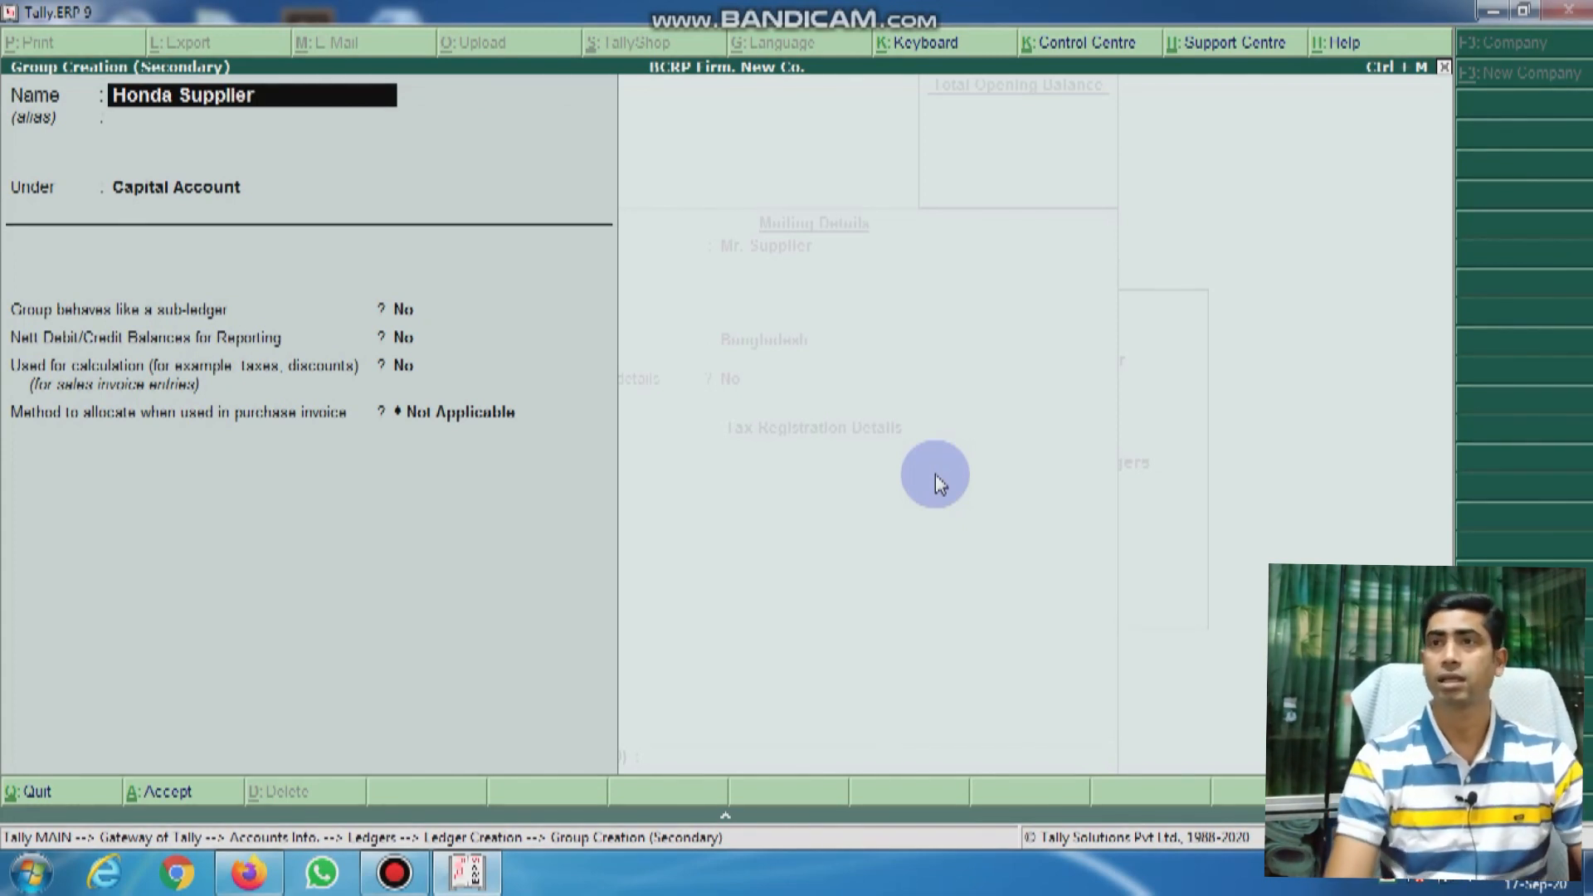
{"action": "key", "text": "Return"}
{"action": "key", "text": "Return"}
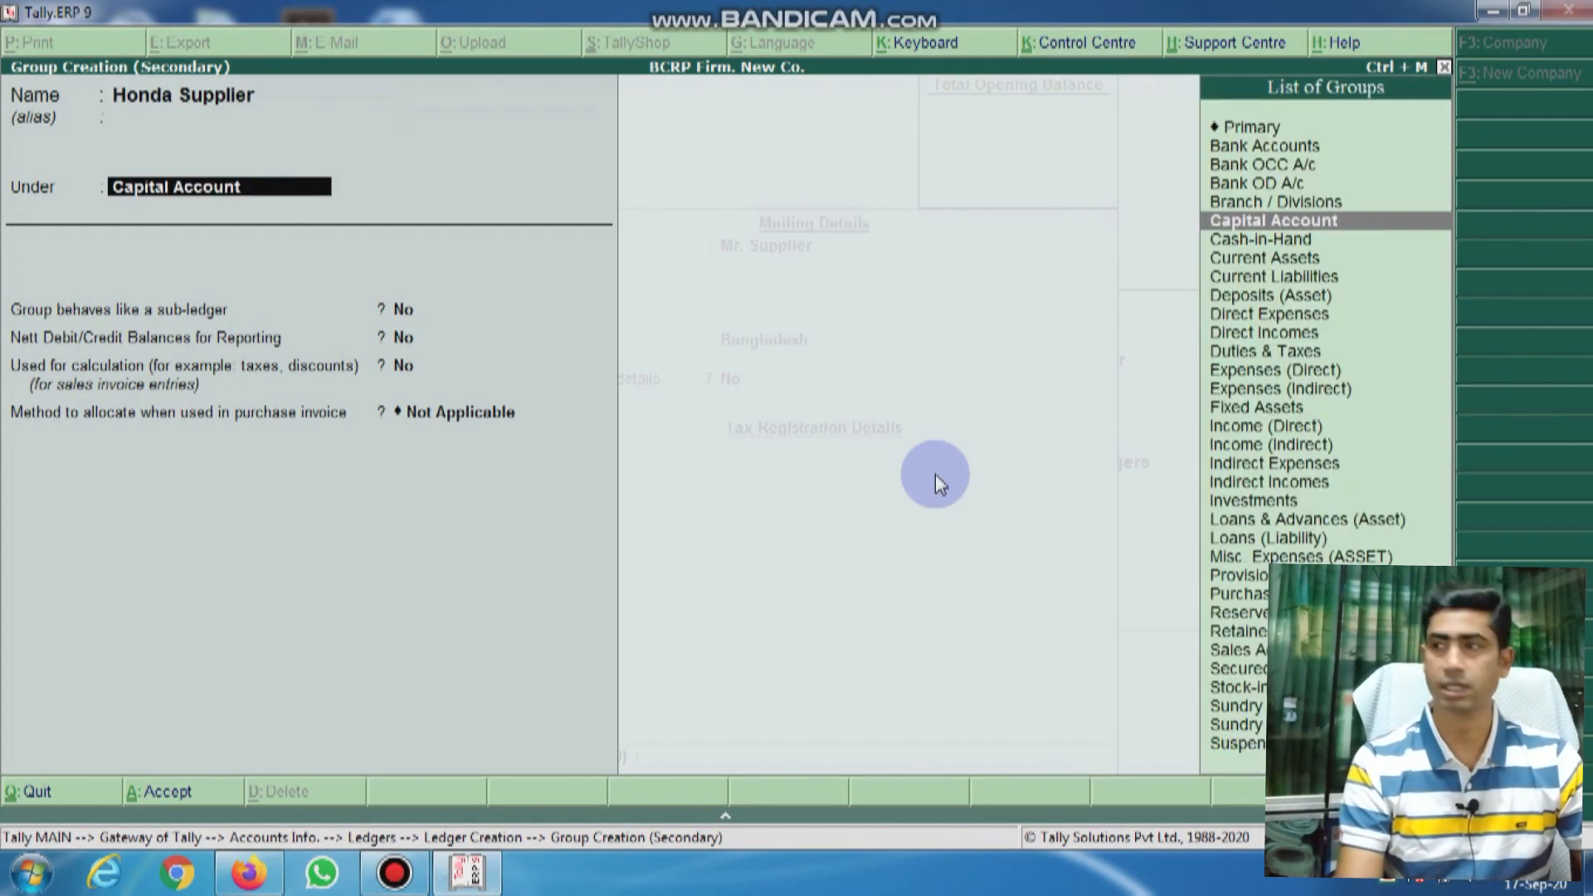
{"action": "type", "text": "Sun"}
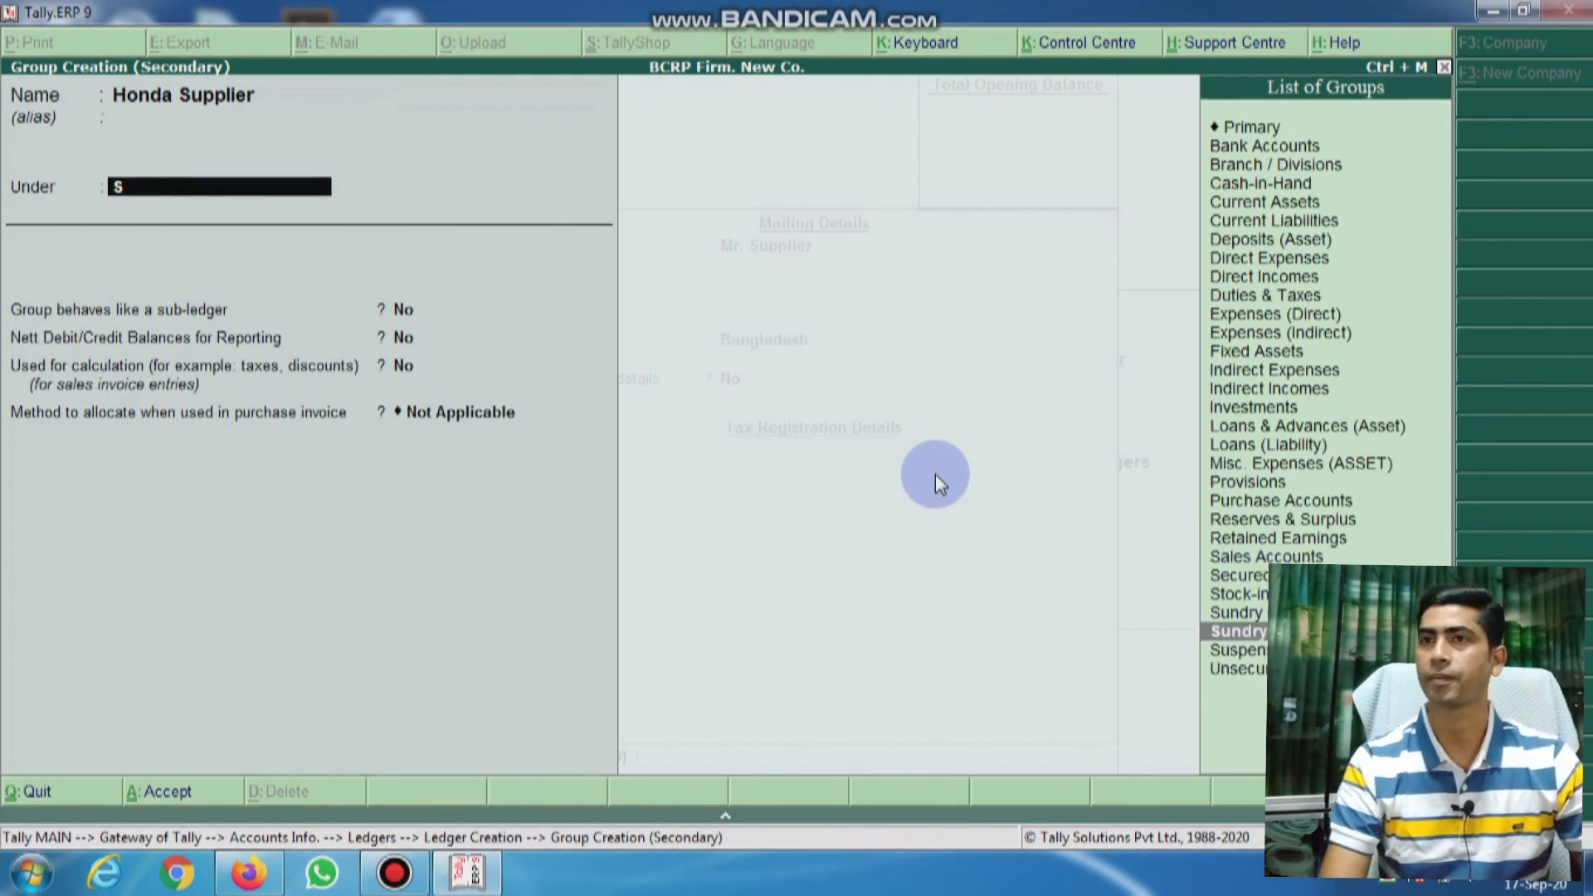
{"action": "key", "text": "Return"}
{"action": "key", "text": "Return"}
{"action": "key", "text": "Return"}
{"action": "key", "text": "Return"}
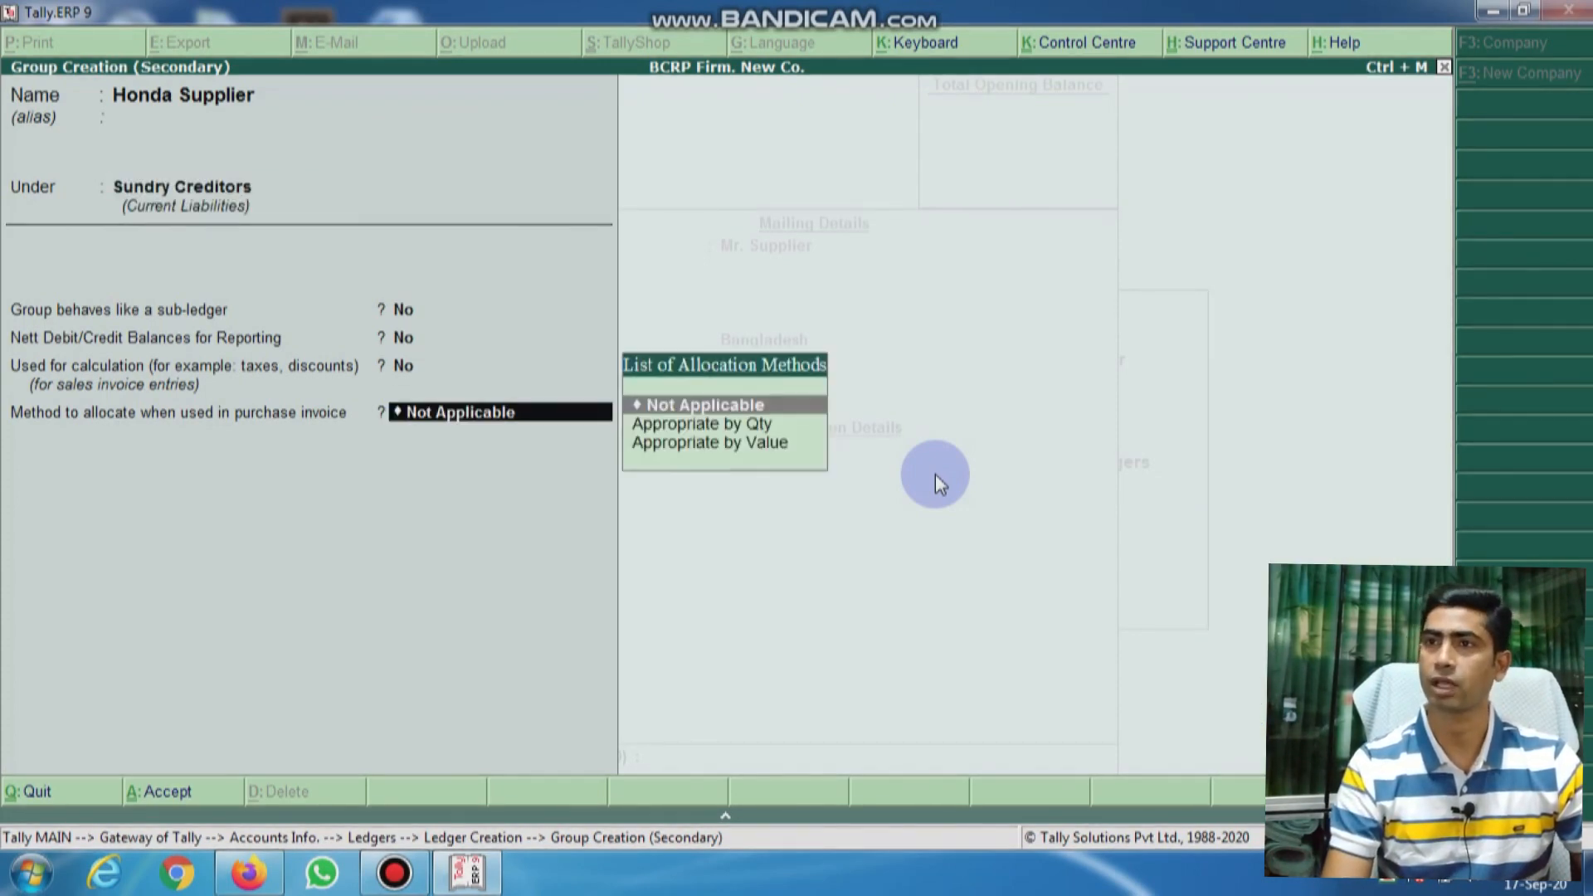
{"action": "key", "text": "Return"}
{"action": "key", "text": "Return"}
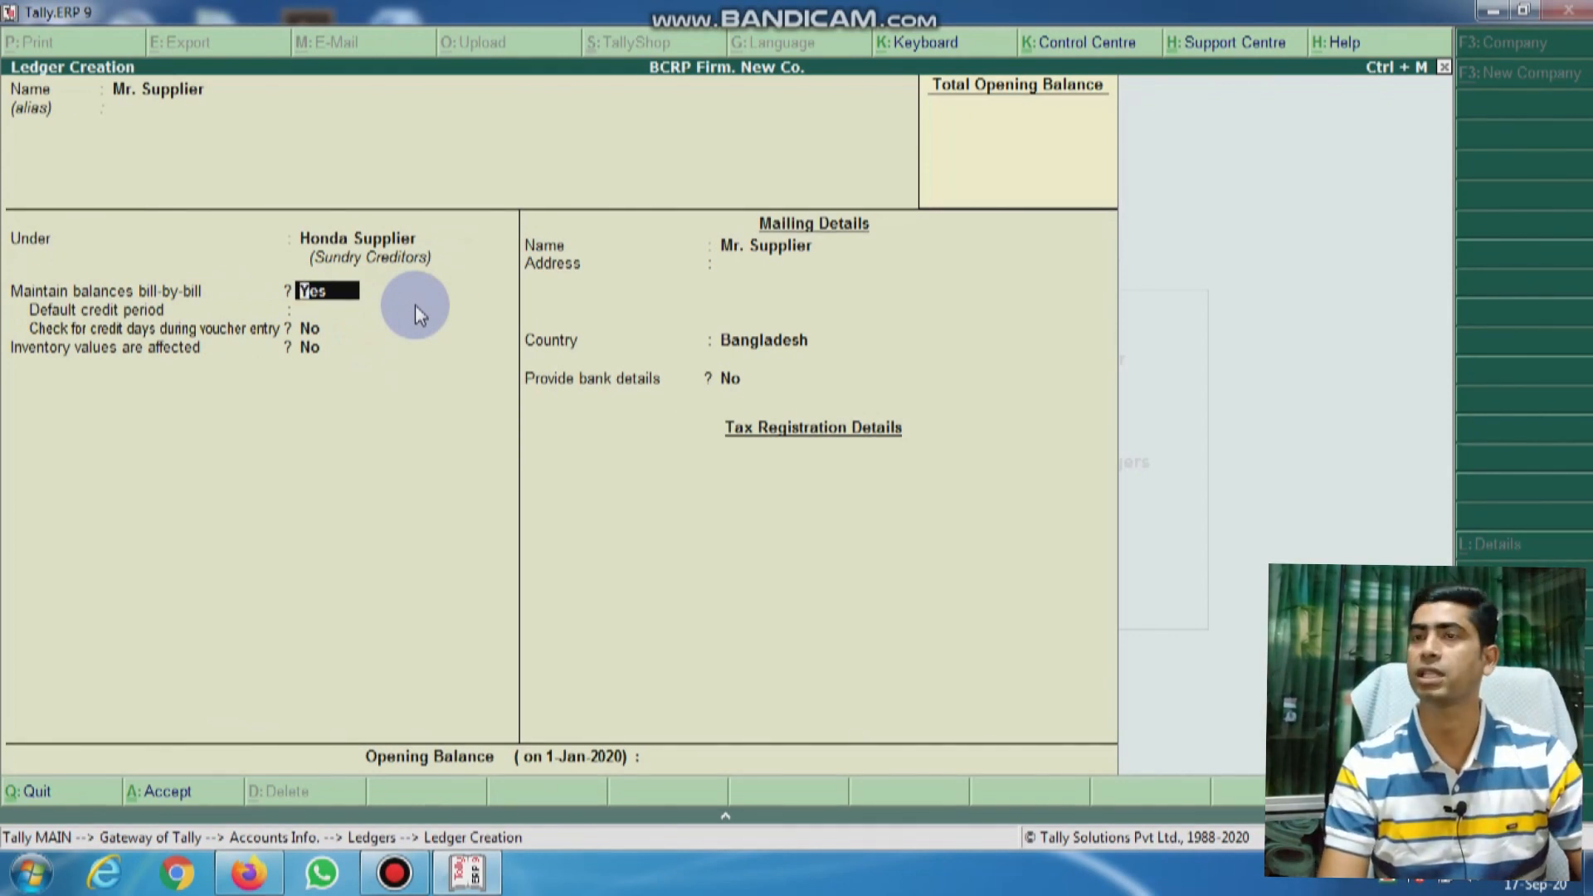
Step: Save Mr. Supplier with bill-by-bill off and address 'Gazipur, Bangladesh', then name the next ledger 'Mr. Supplier-2'
{"action": "type", "text": "n"}
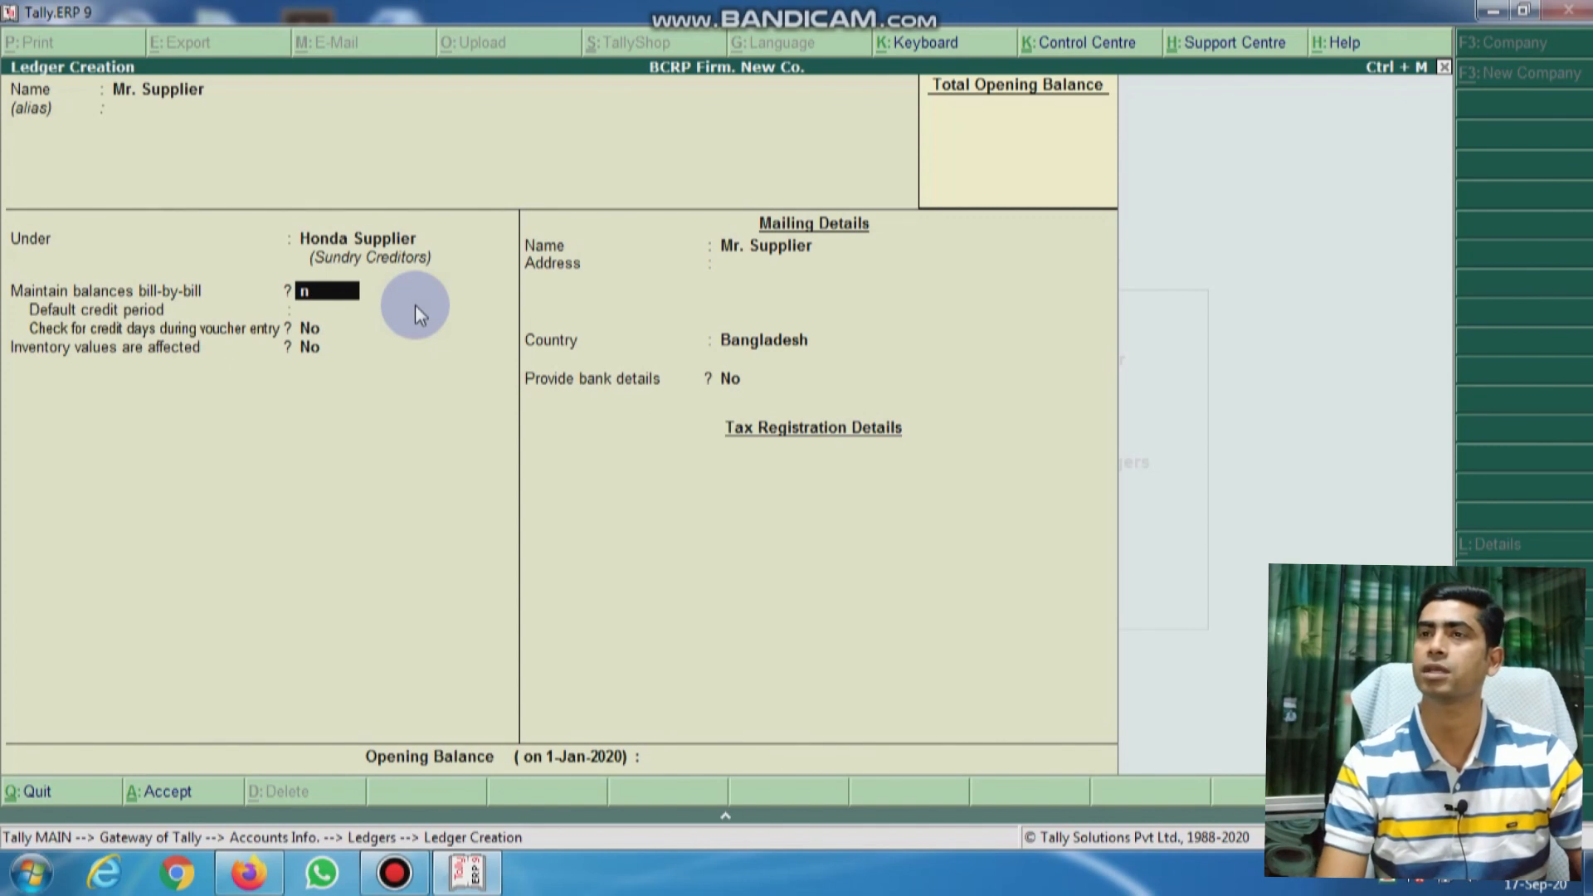
{"action": "key", "text": "Return"}
{"action": "key", "text": "Return"}
{"action": "key", "text": "Return"}
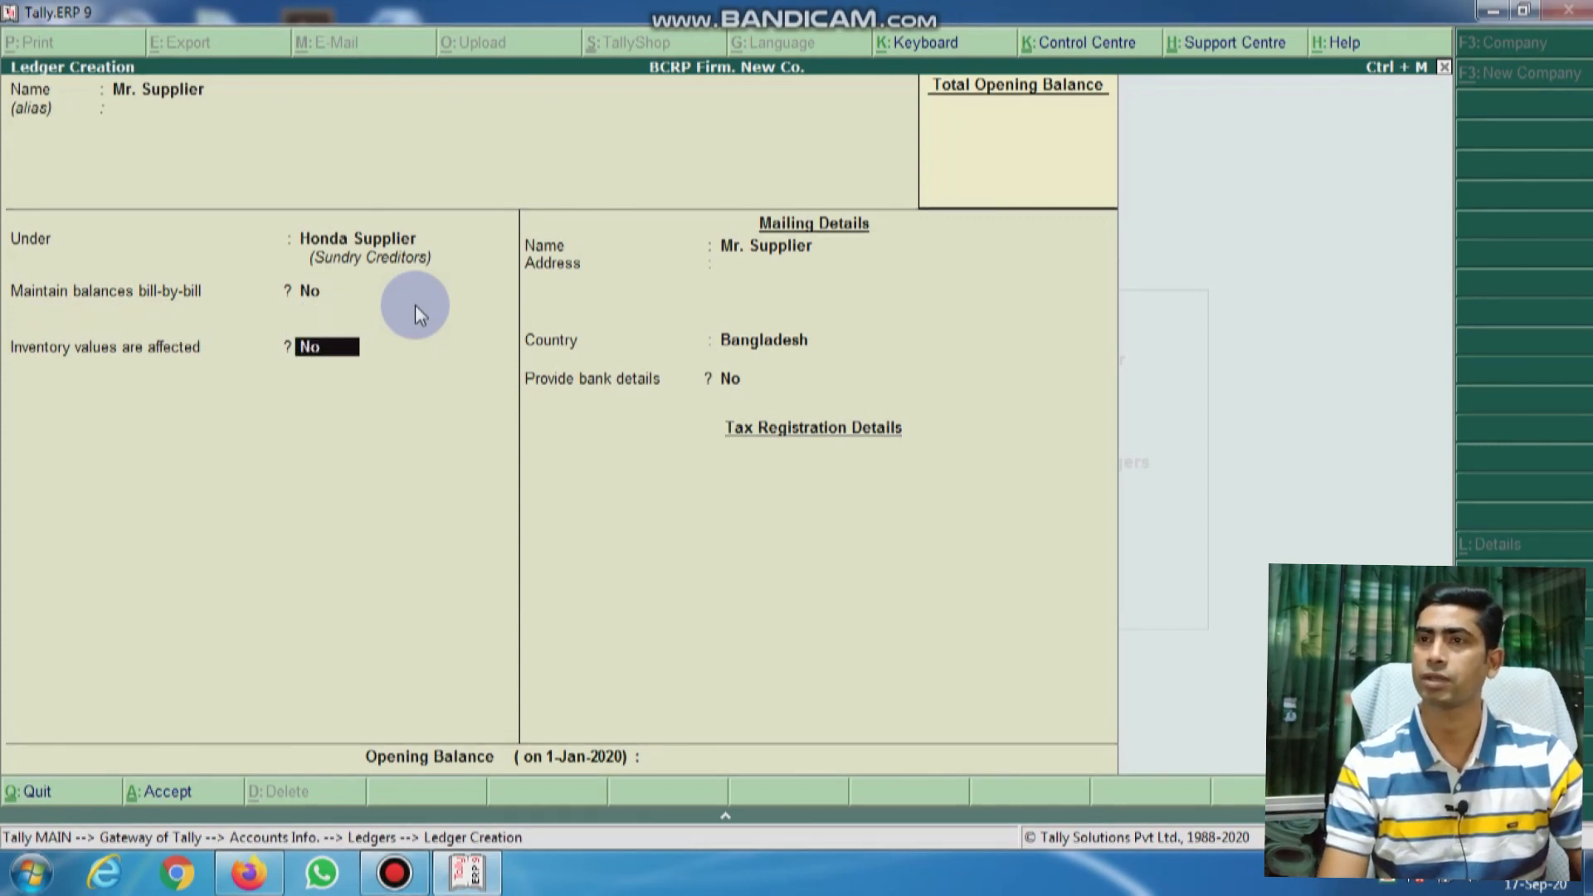
{"action": "key", "text": "Return"}
{"action": "key", "text": "Return"}
{"action": "key", "text": "Return"}
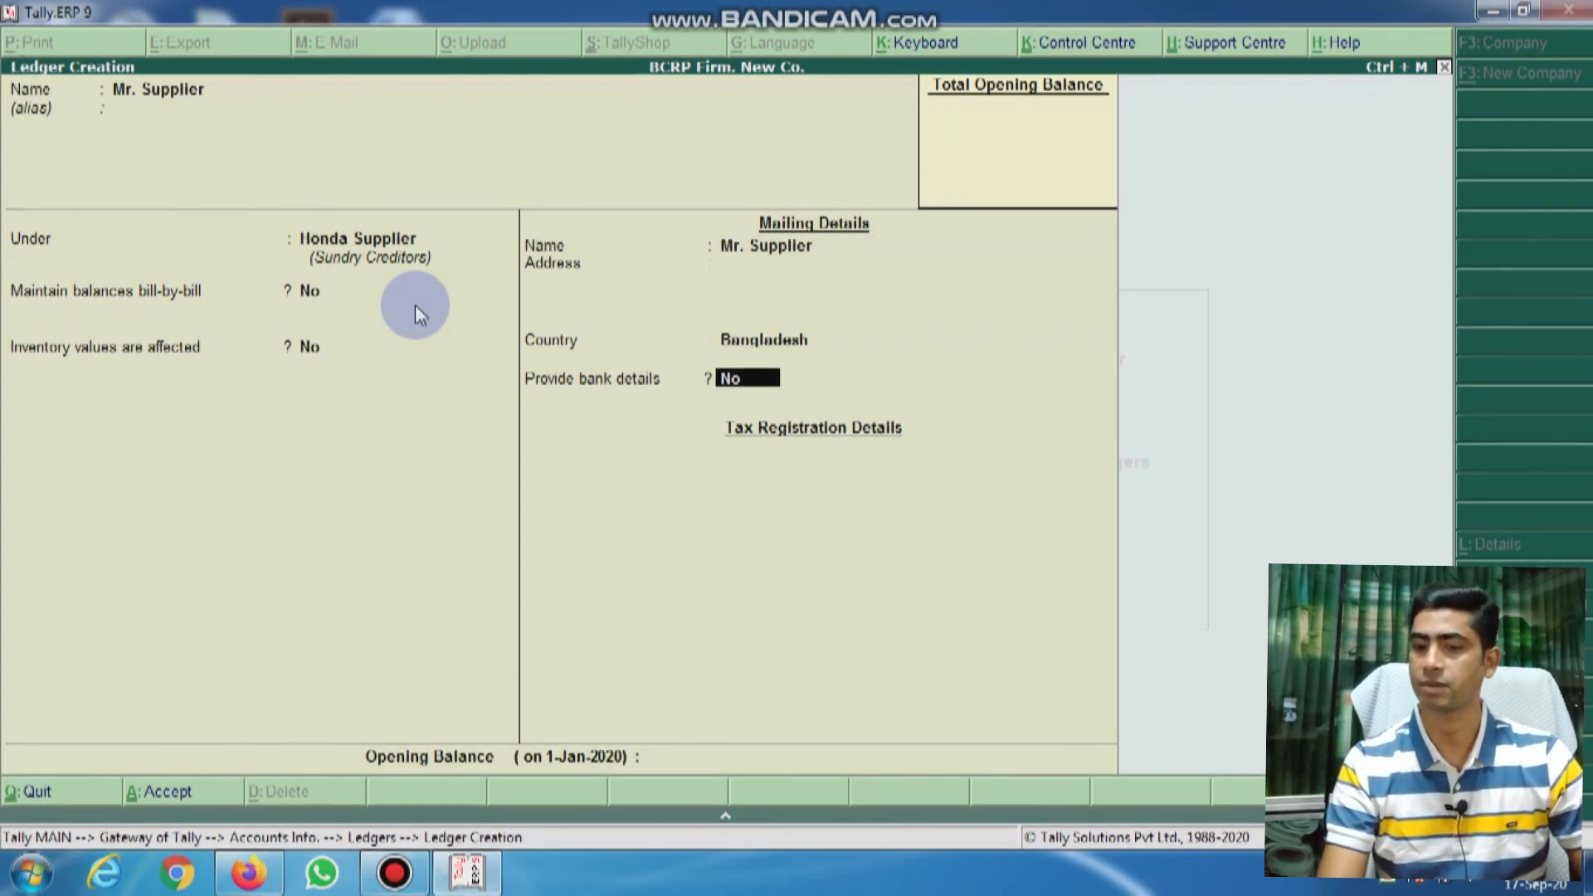
{"action": "key", "text": "BackSpace"}
{"action": "key", "text": "BackSpace"}
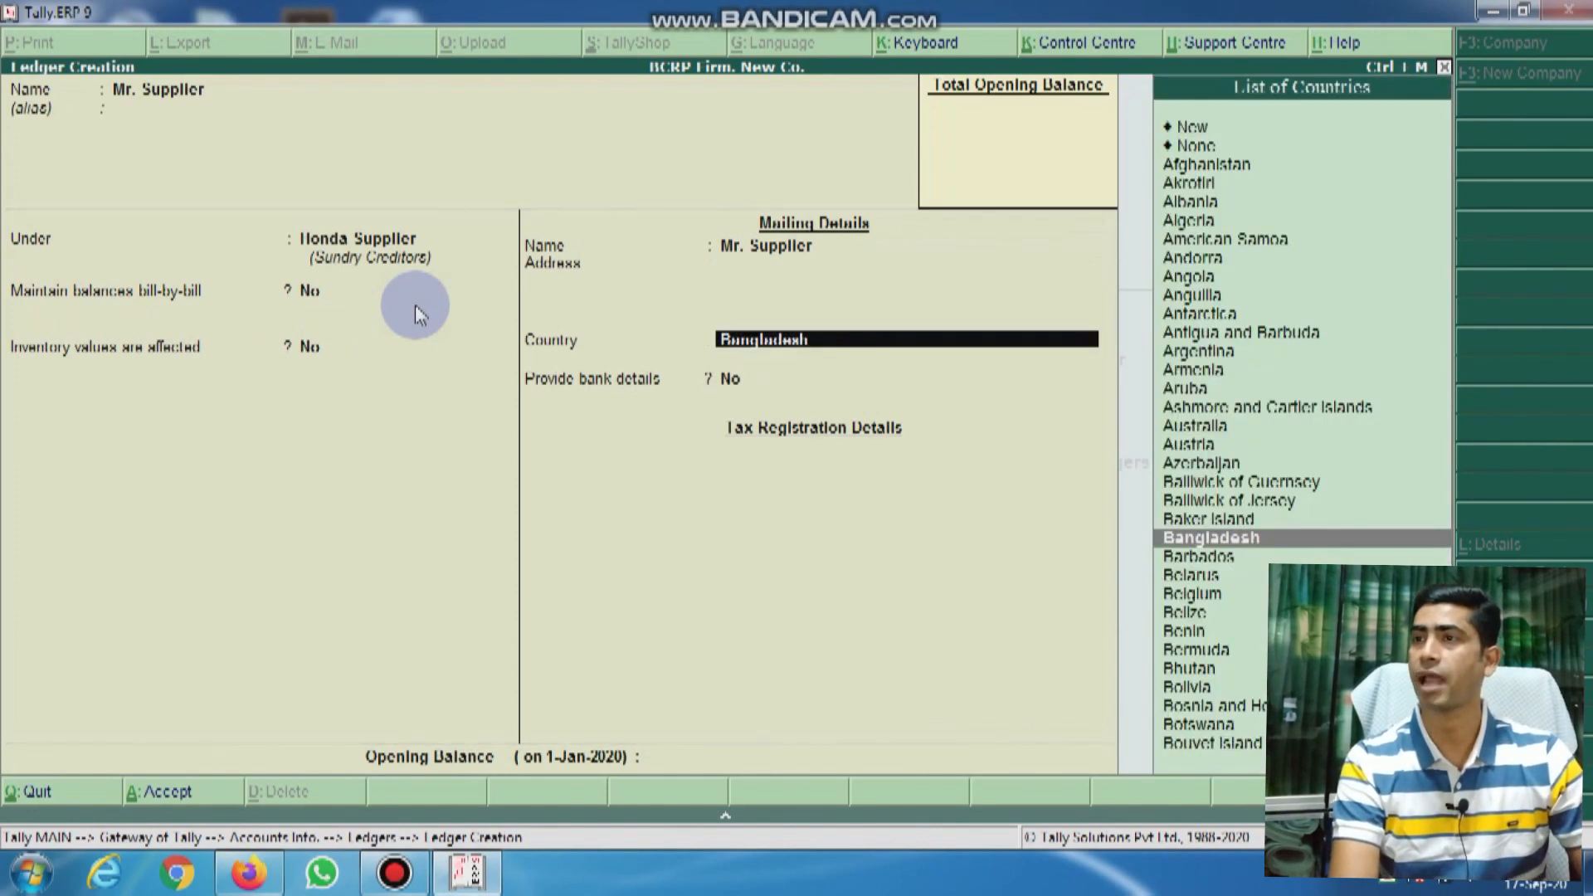
{"action": "key", "text": "BackSpace"}
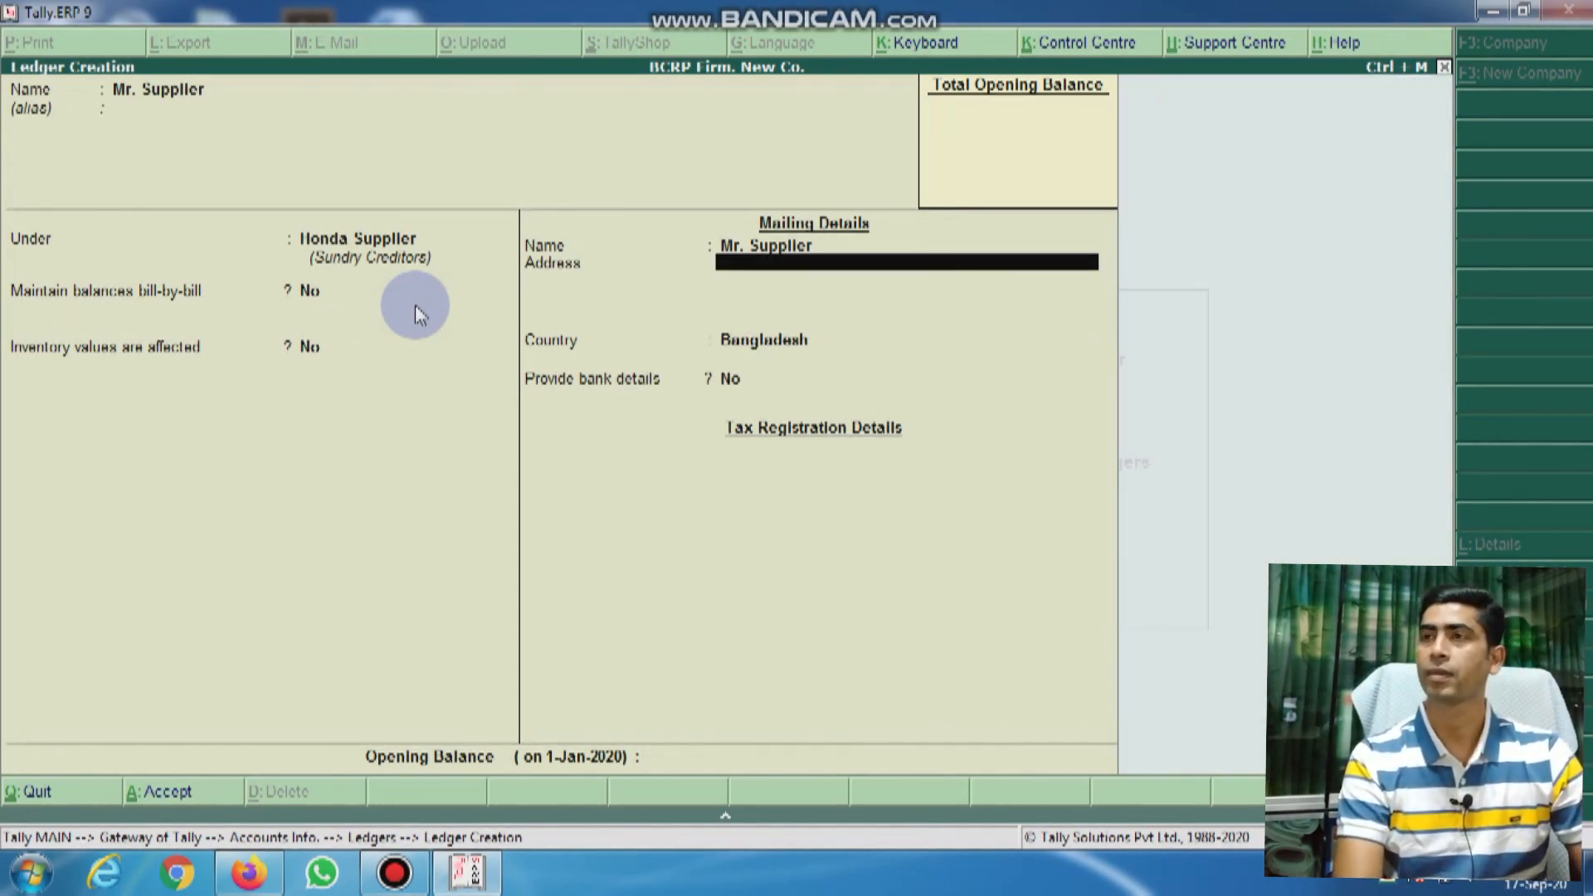
{"action": "type", "text": "Ga"}
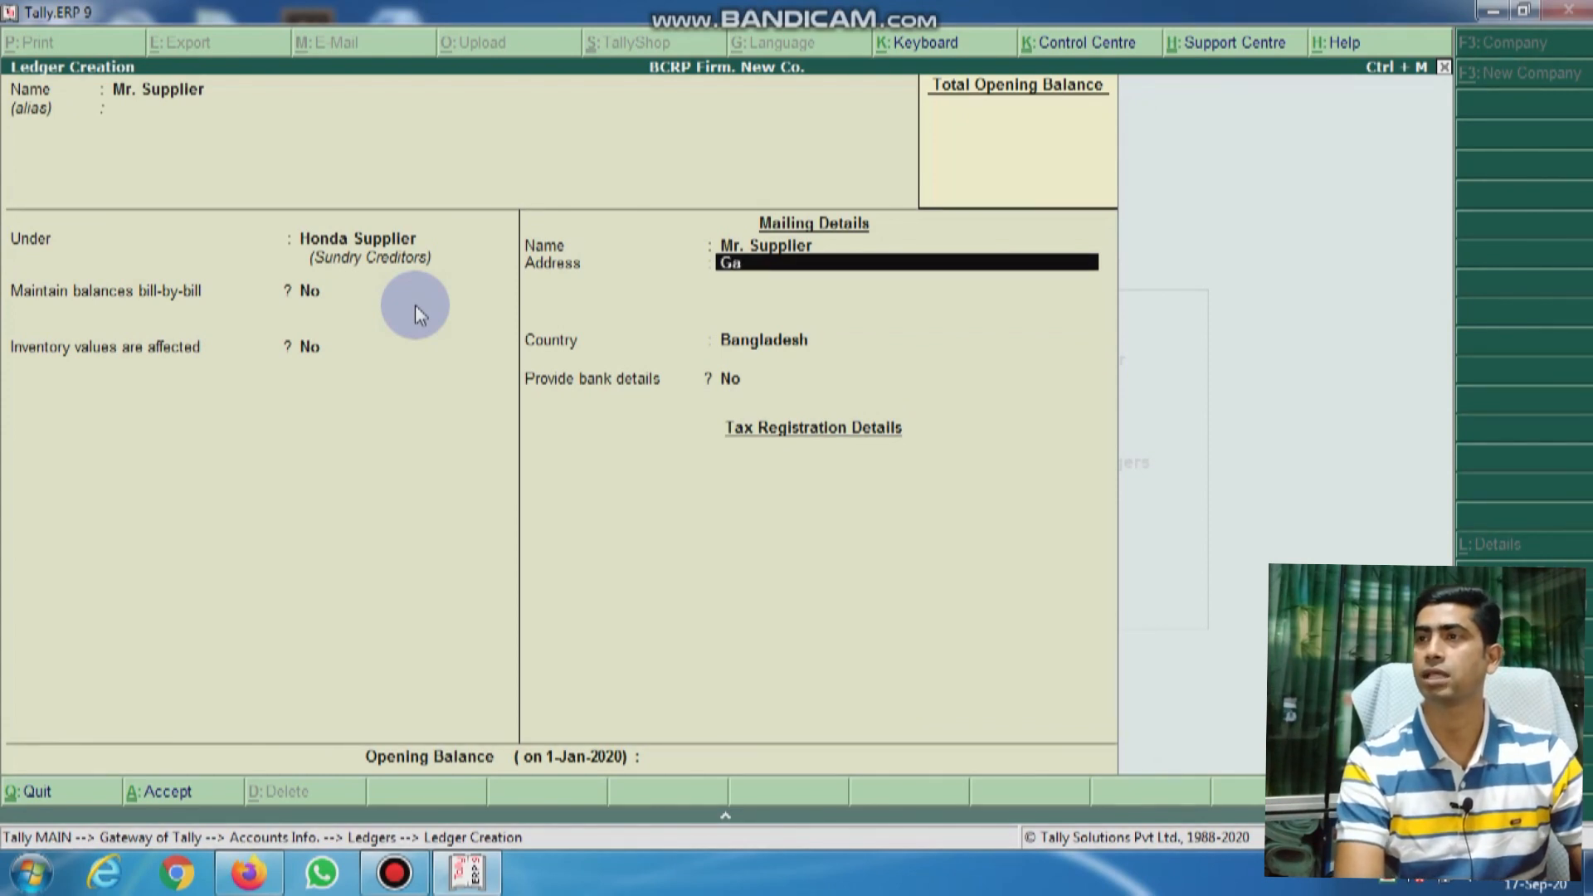
{"action": "type", "text": "zipur, Bangladesh"}
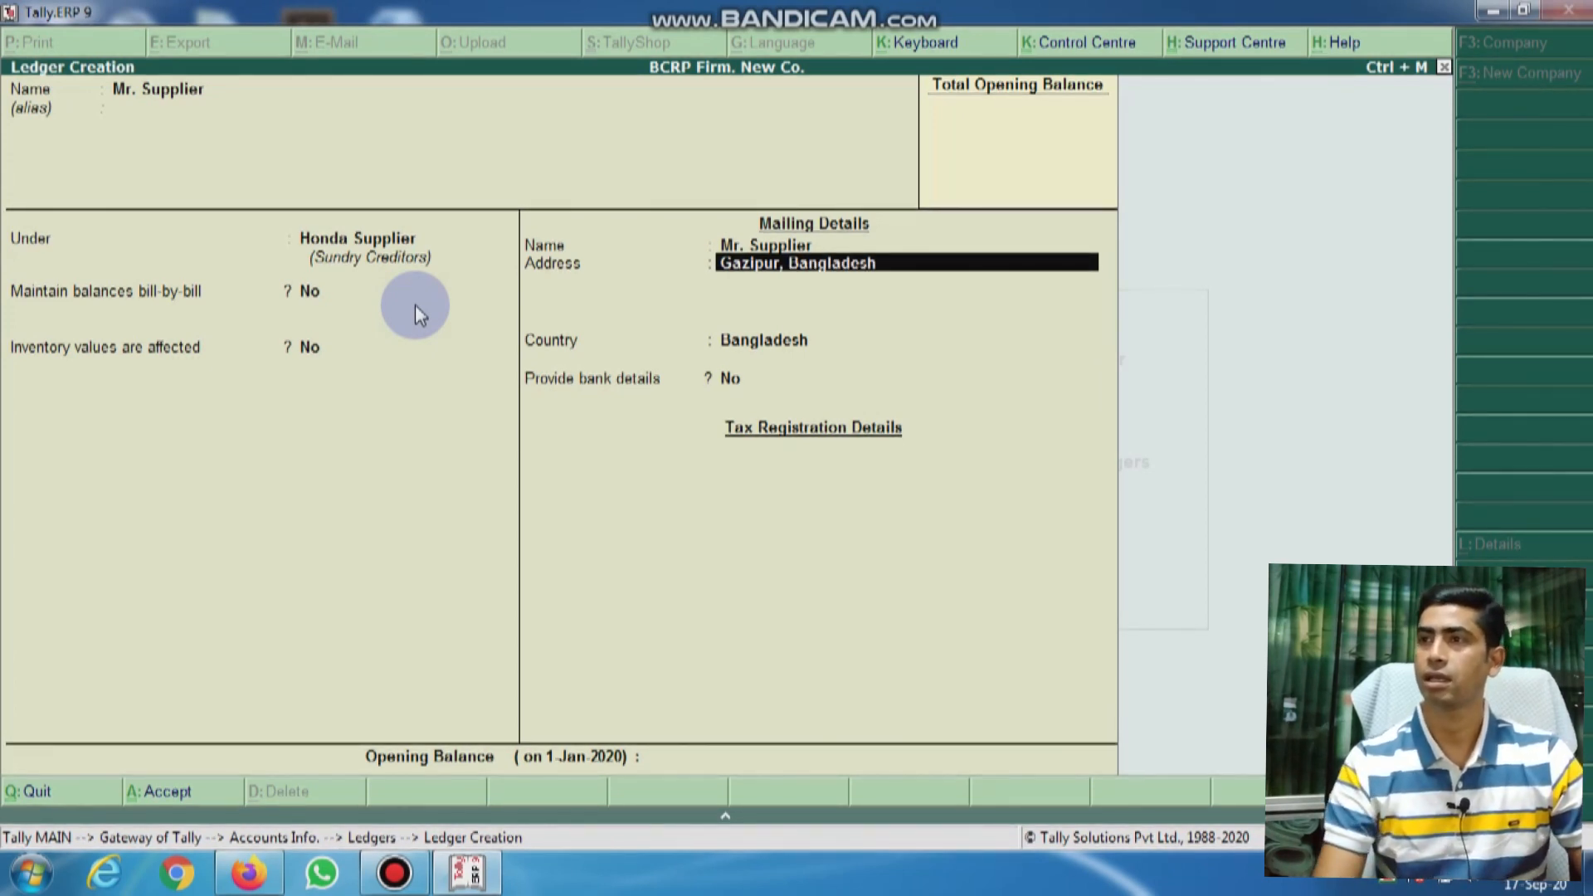
{"action": "key", "text": "Return"}
{"action": "key", "text": "Return"}
{"action": "key", "text": "Return"}
{"action": "key", "text": "Return"}
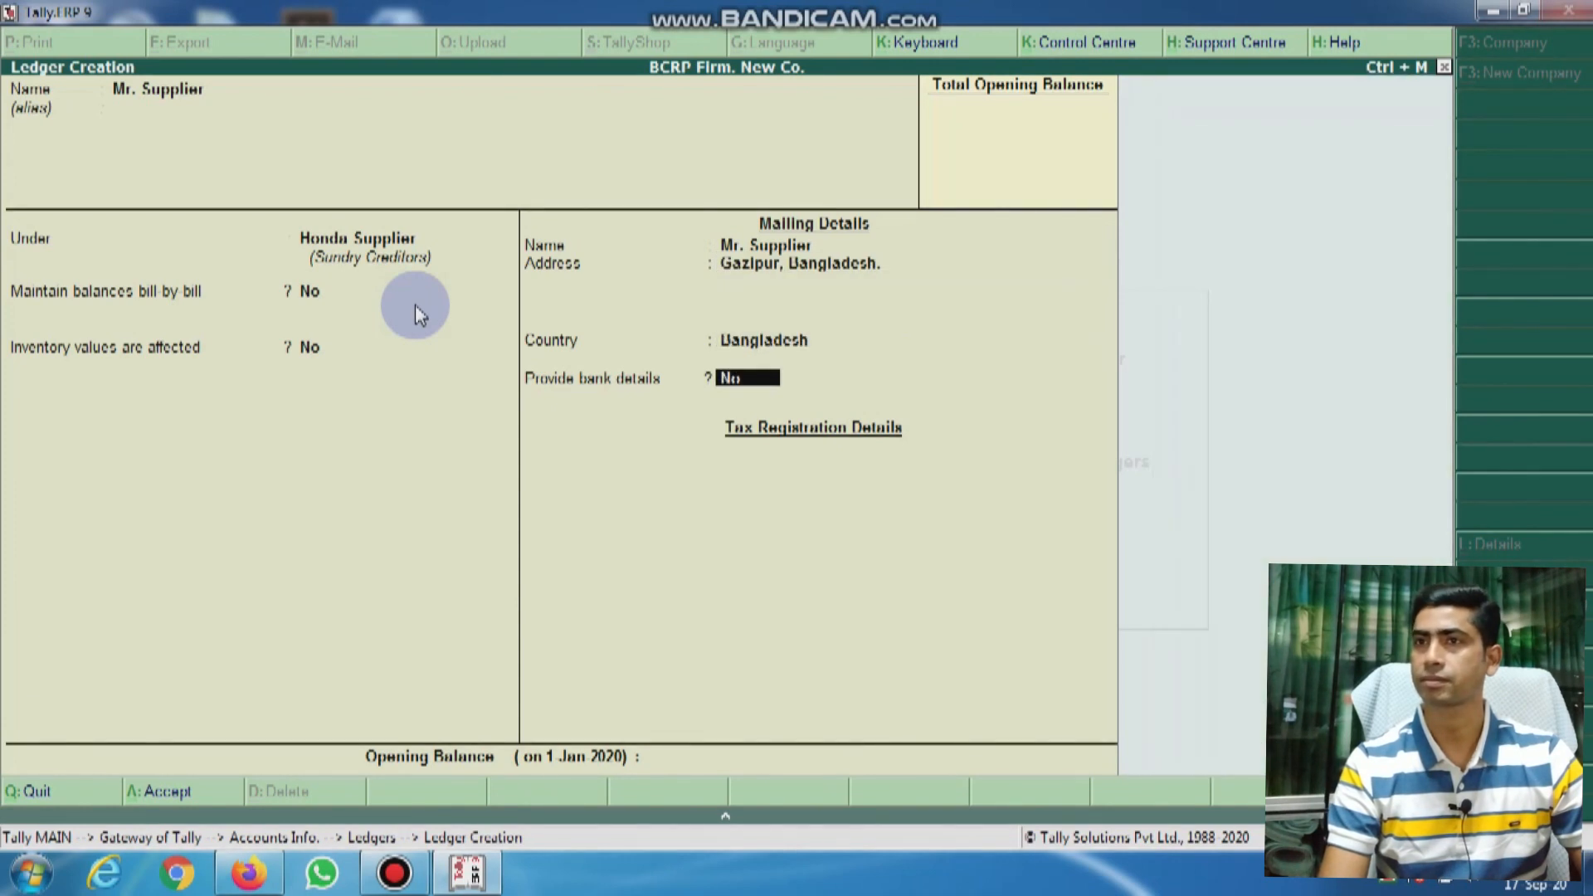
{"action": "key", "text": "Return"}
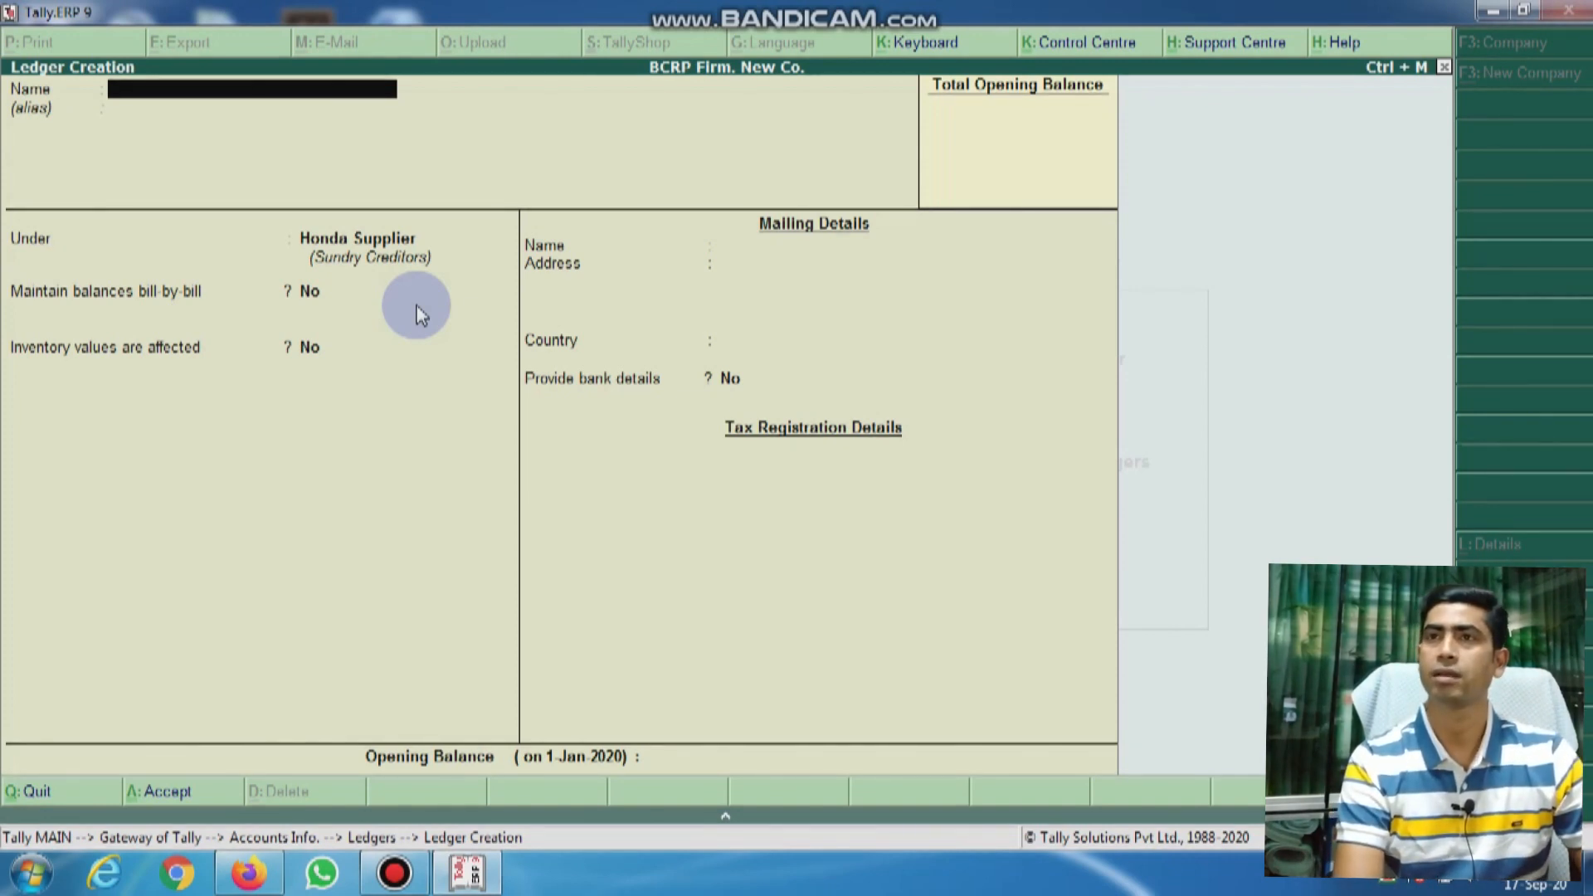
{"action": "type", "text": "Mr."}
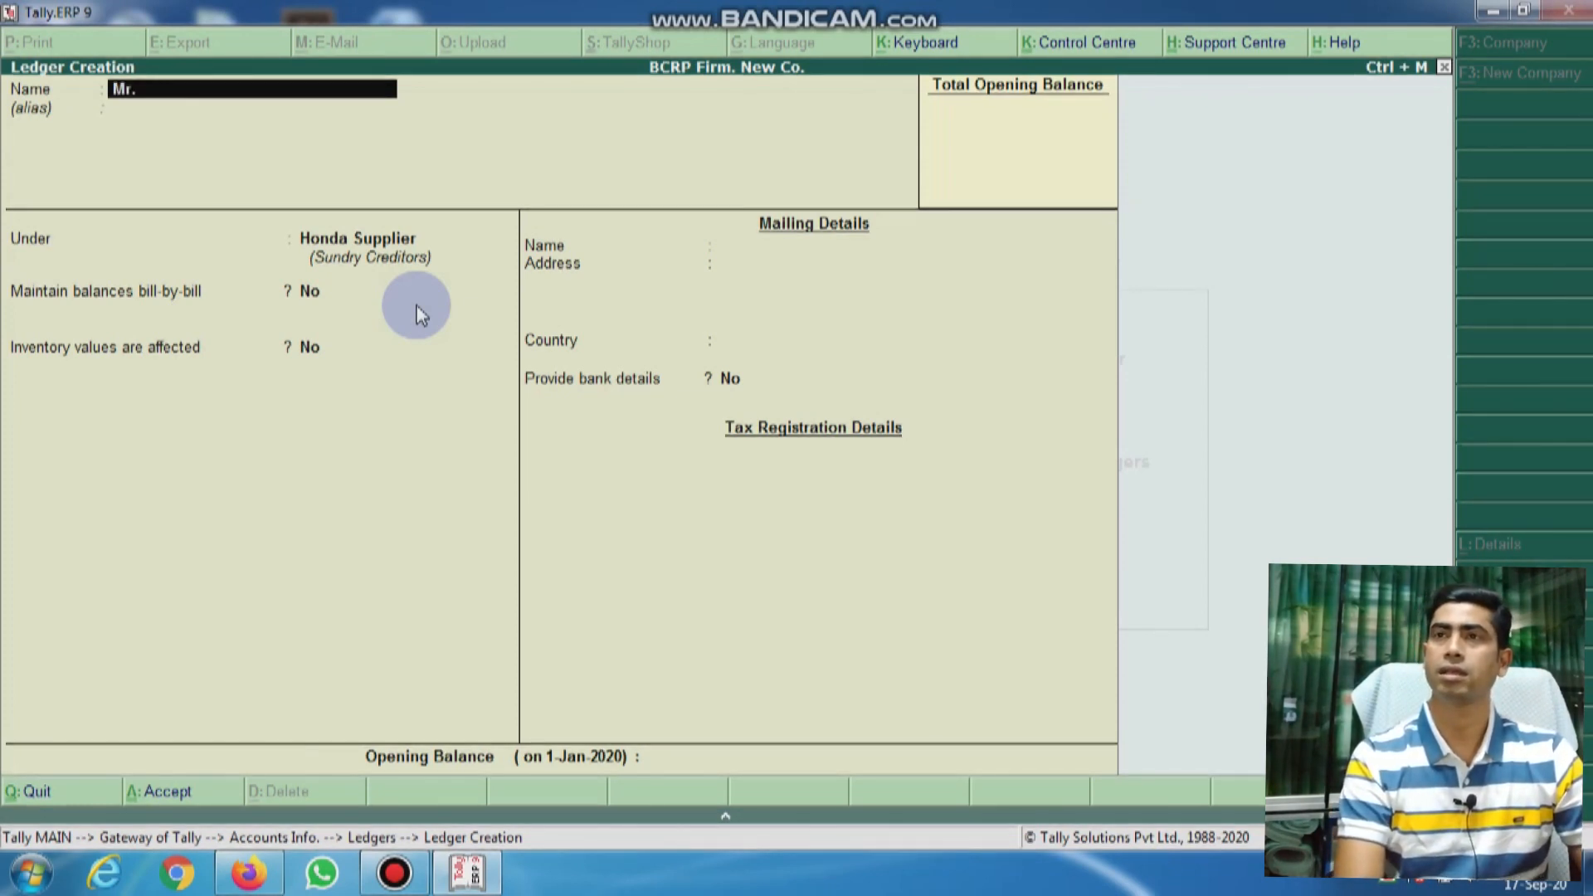
{"action": "type", "text": " Supplier"}
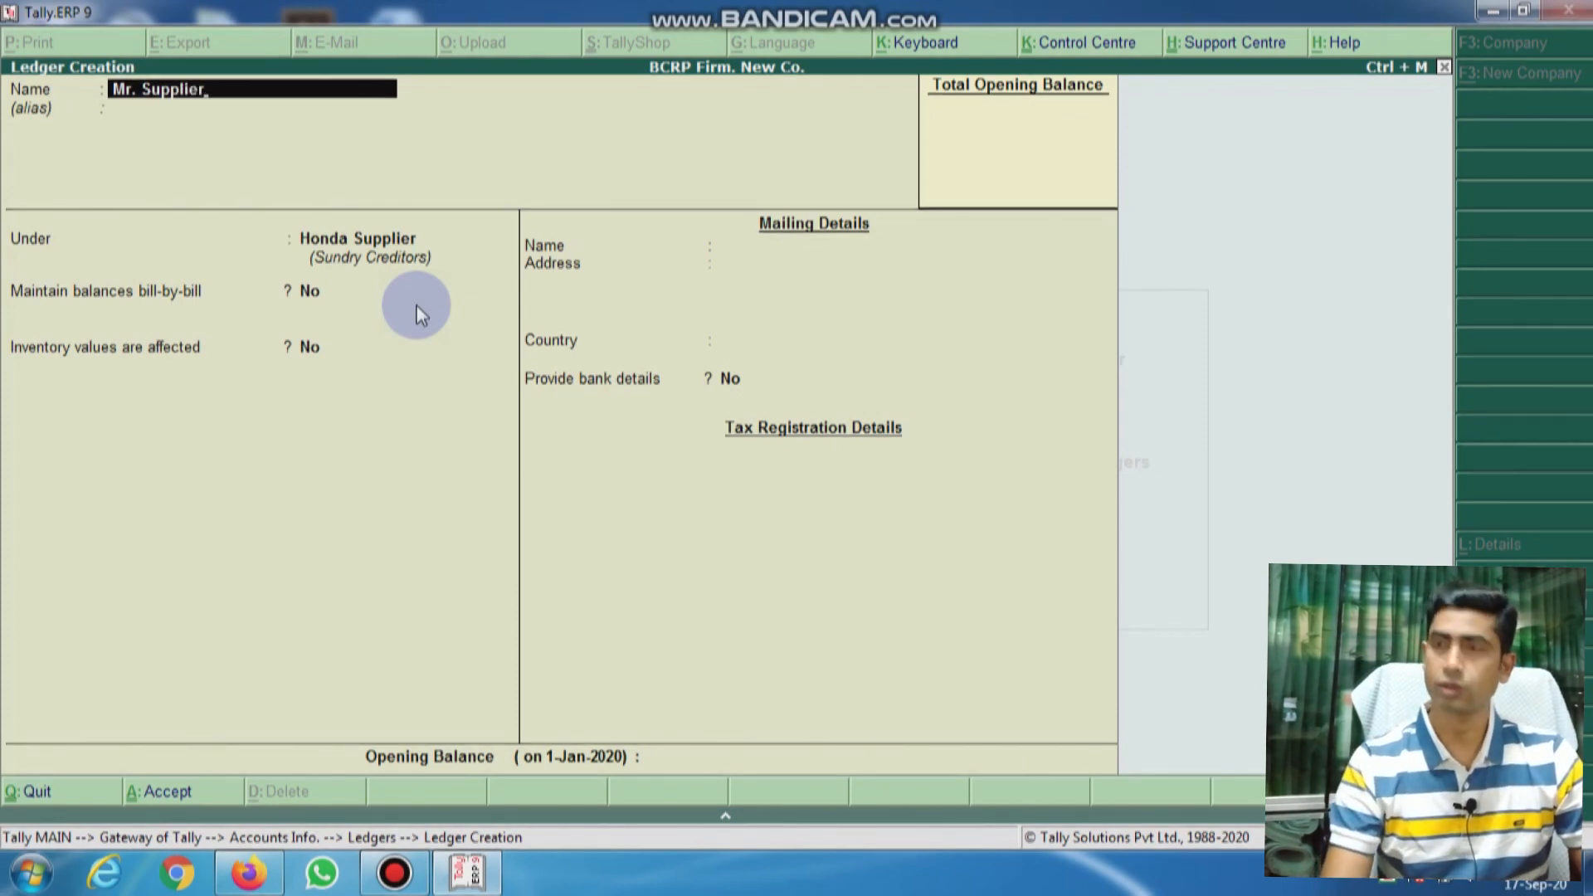
{"action": "type", "text": "-2"}
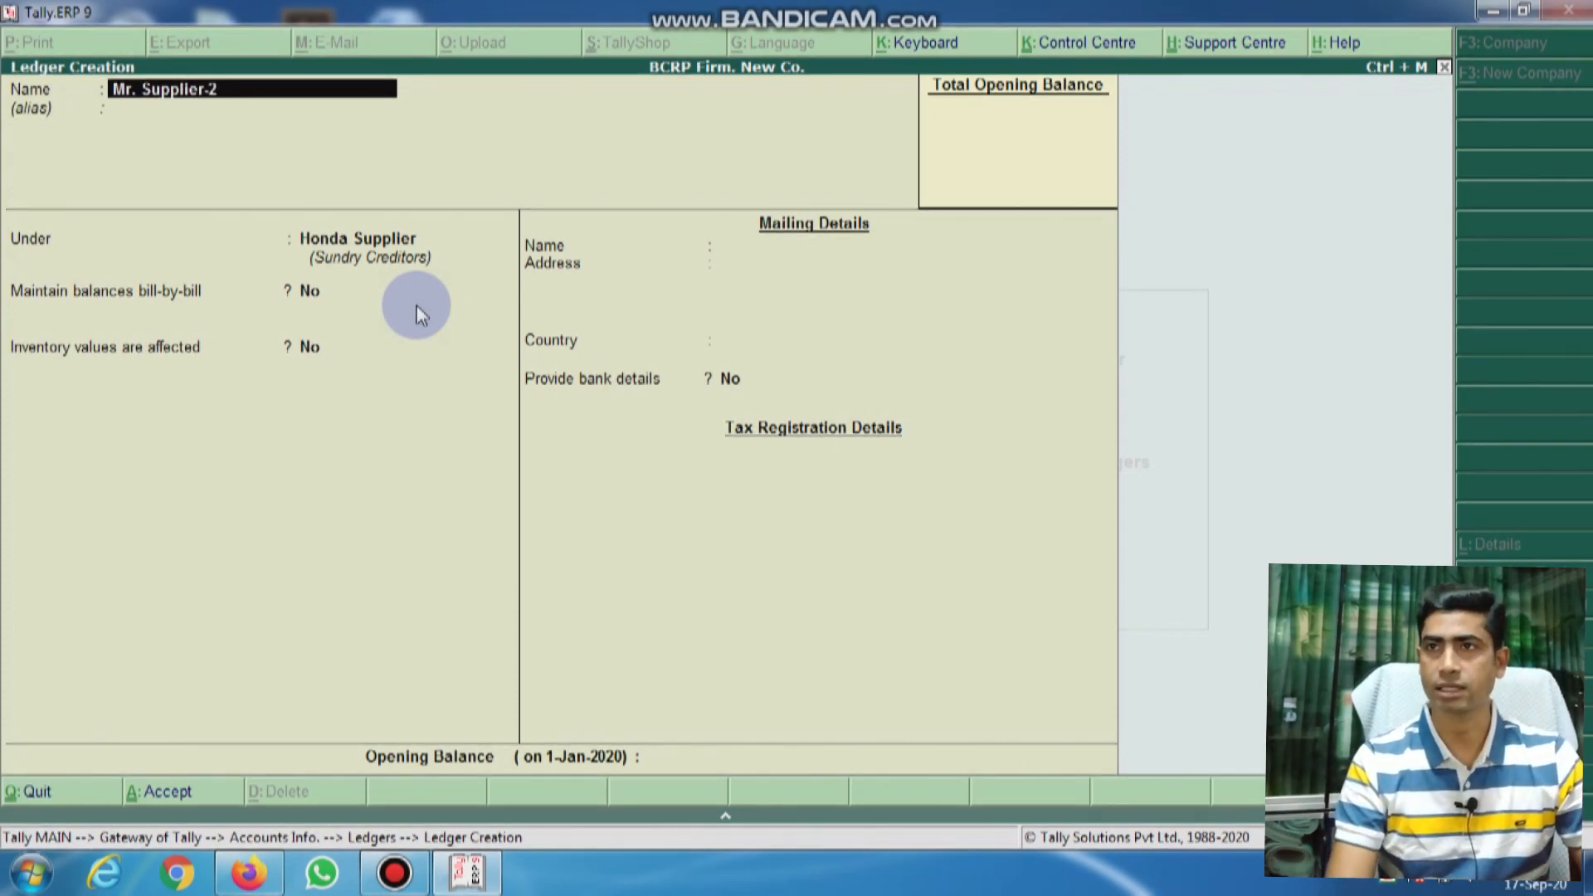
Step: Create and save a 'Bajaj Supplier' group under Sundry Creditors for Mr. Supplier-2
{"action": "key", "text": "Return"}
{"action": "key", "text": "Return"}
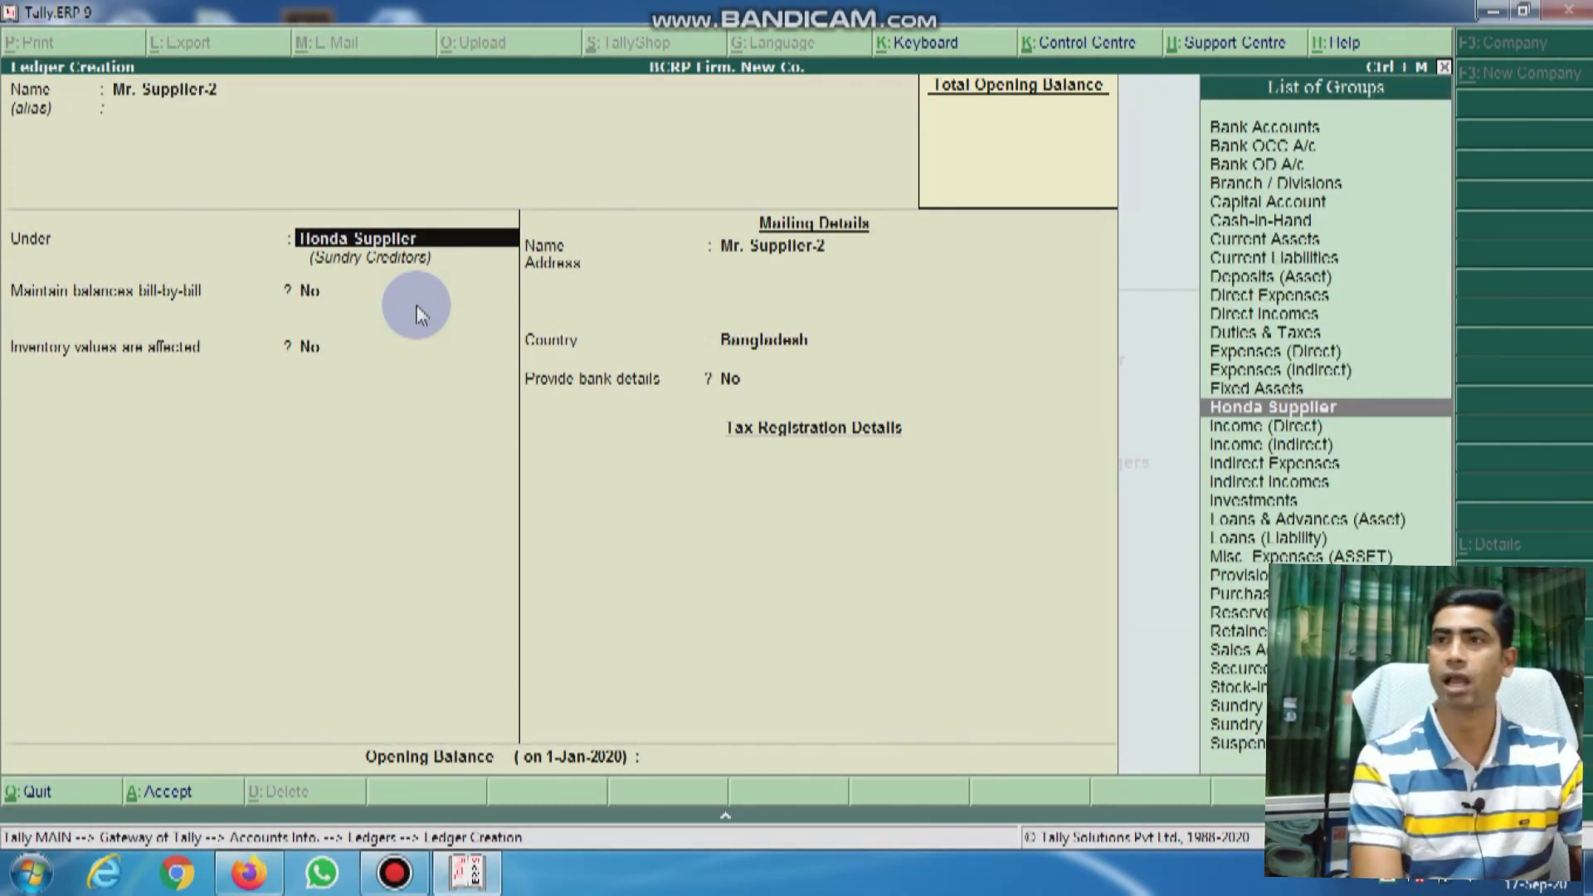
{"action": "key", "text": "alt+c"}
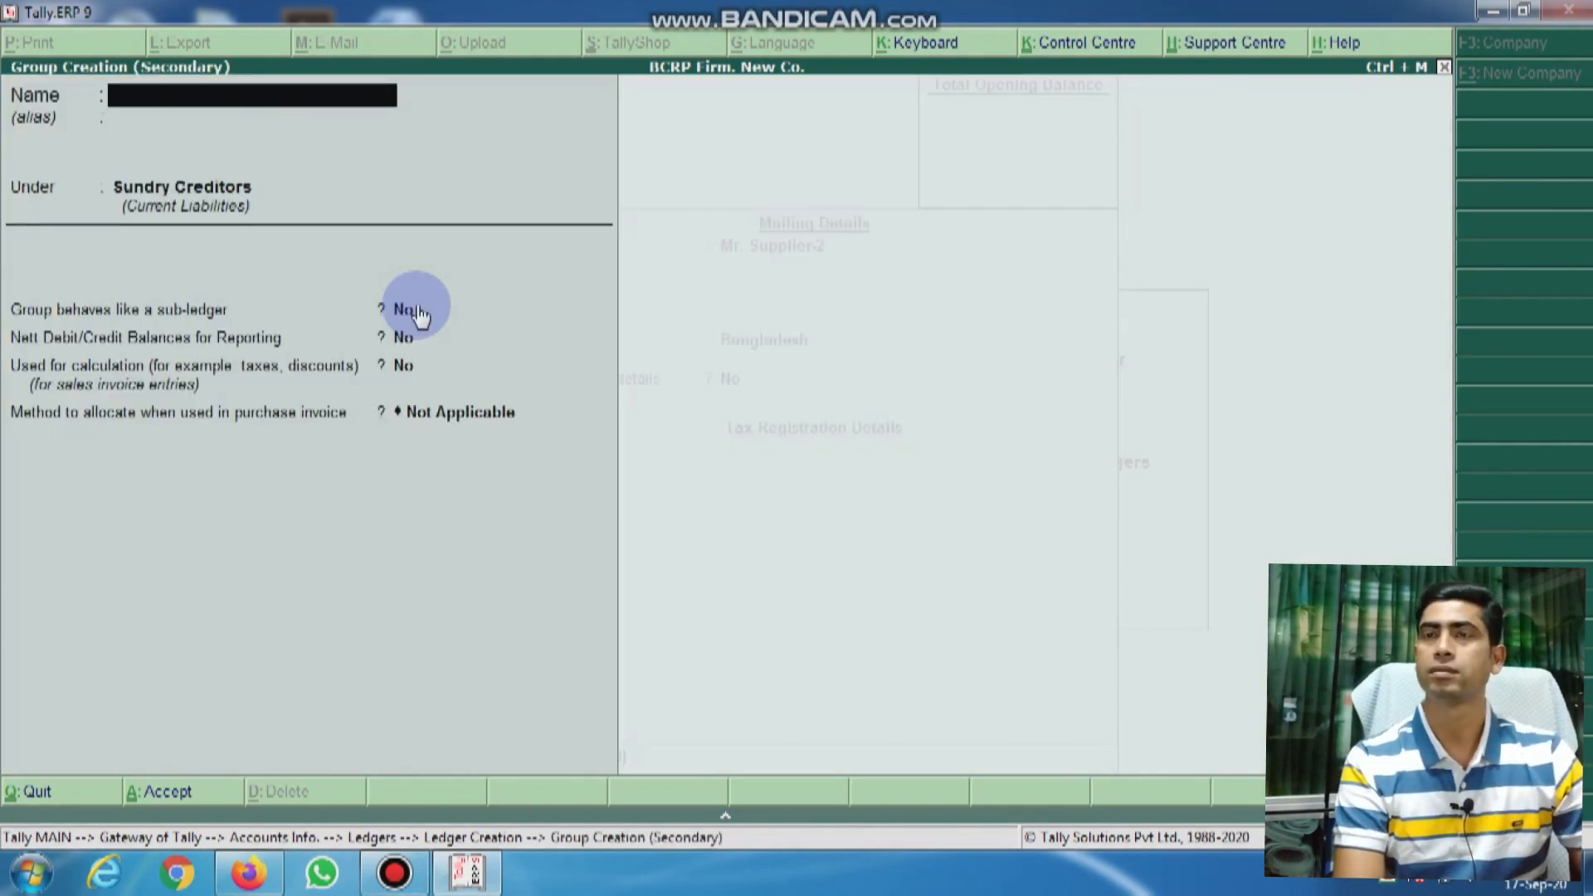
{"action": "type", "text": "R"}
{"action": "key", "text": "BackSpace"}
{"action": "type", "text": "Bajaj"}
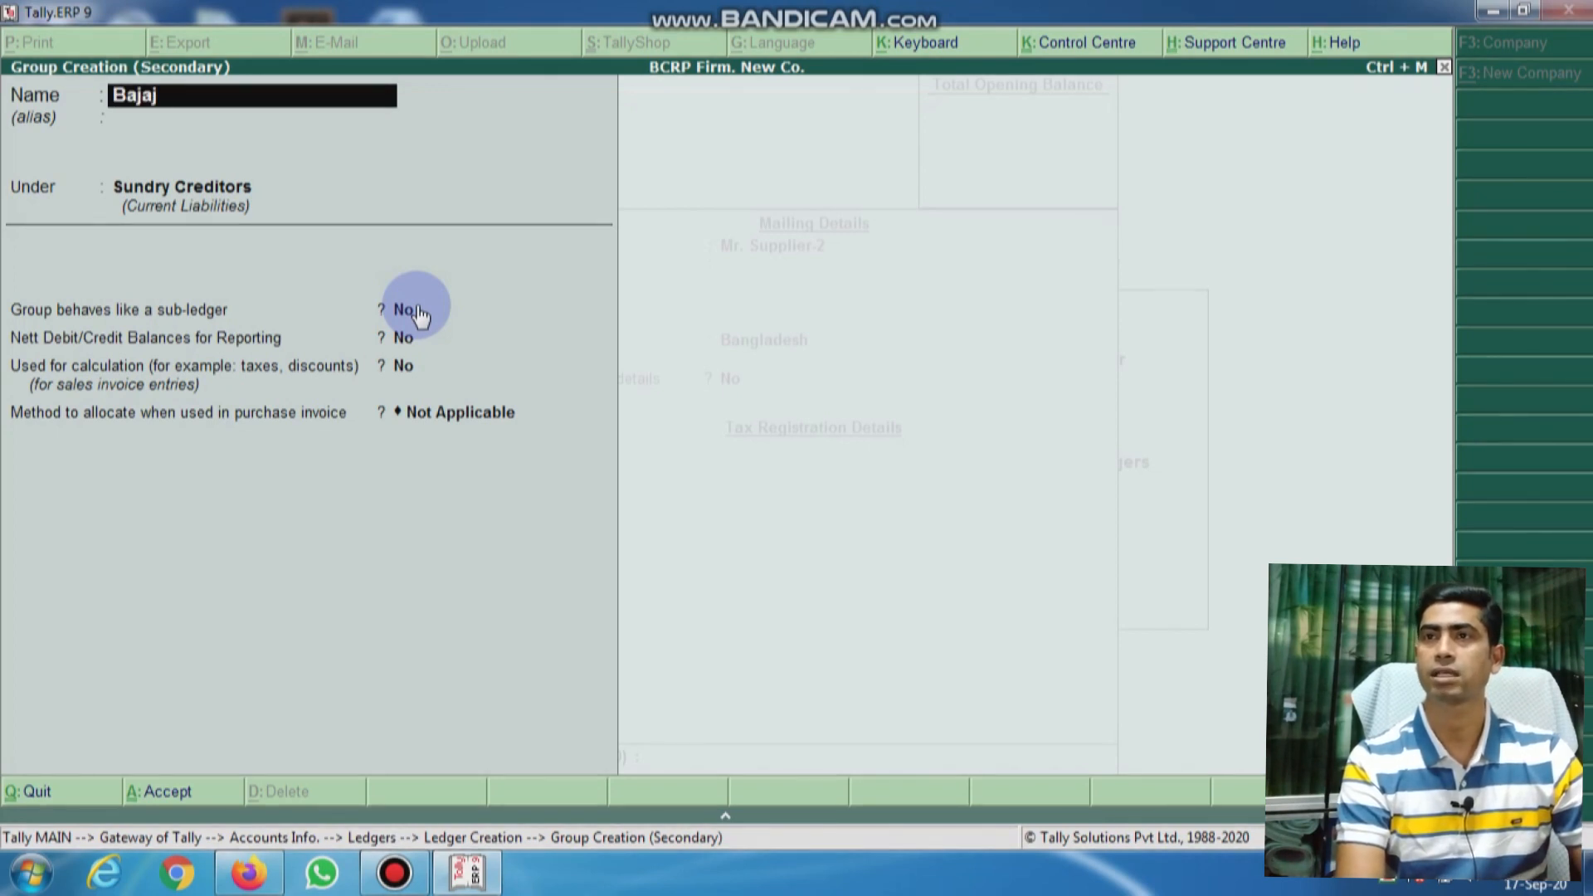
{"action": "type", "text": " Suppl"}
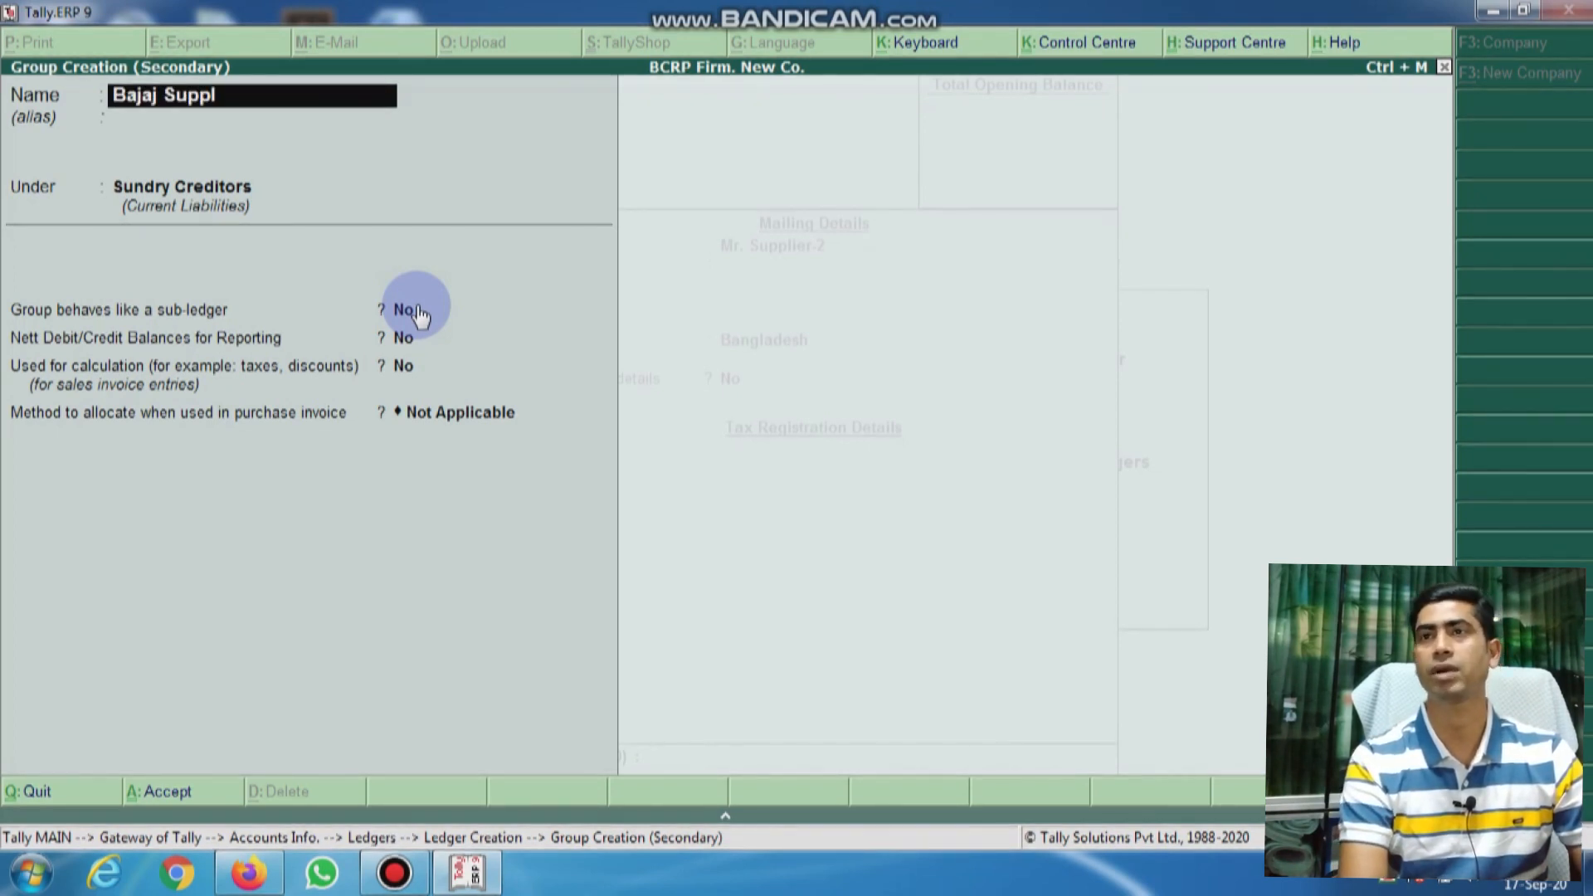
{"action": "type", "text": "ier"}
{"action": "key", "text": "Return"}
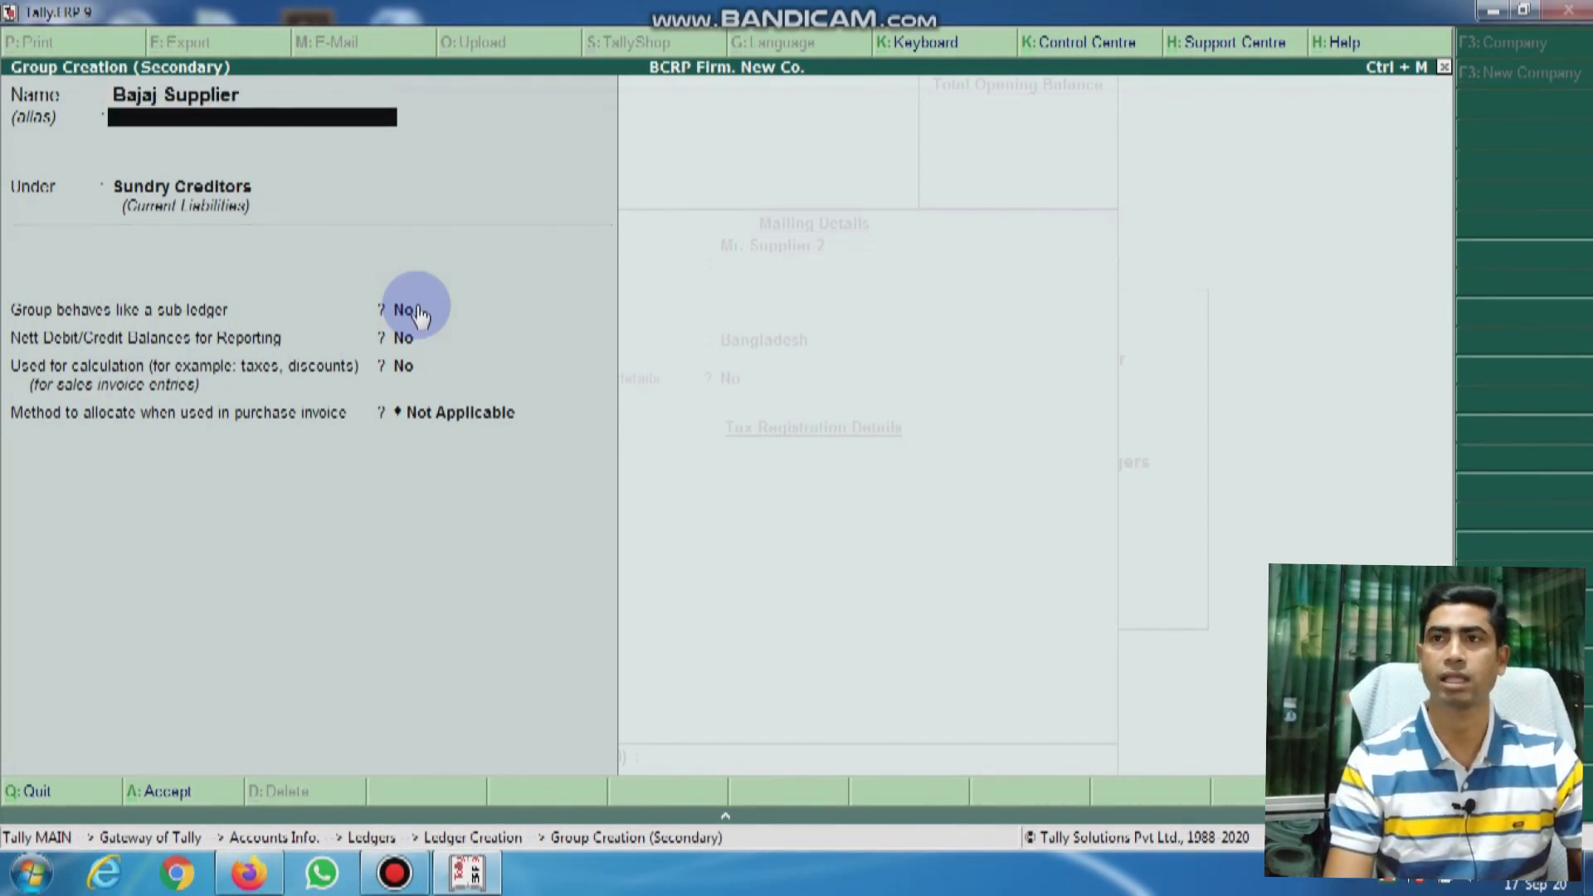
{"action": "key", "text": "Return"}
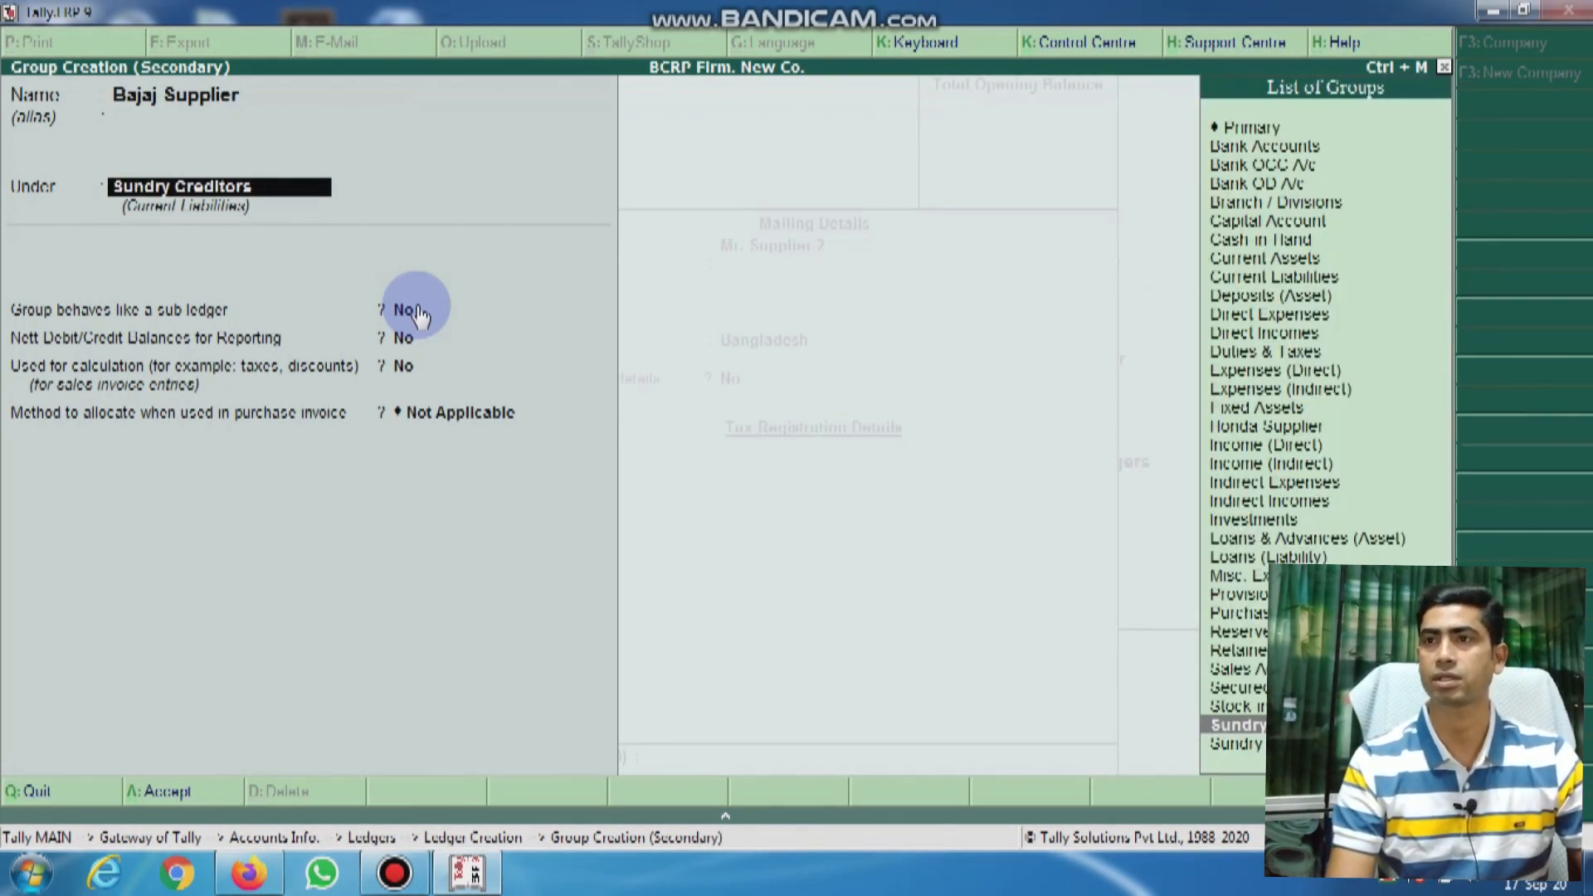
{"action": "key", "text": "Return"}
{"action": "key", "text": "Return"}
{"action": "key", "text": "Return"}
{"action": "key", "text": "Return"}
{"action": "key", "text": "Return"}
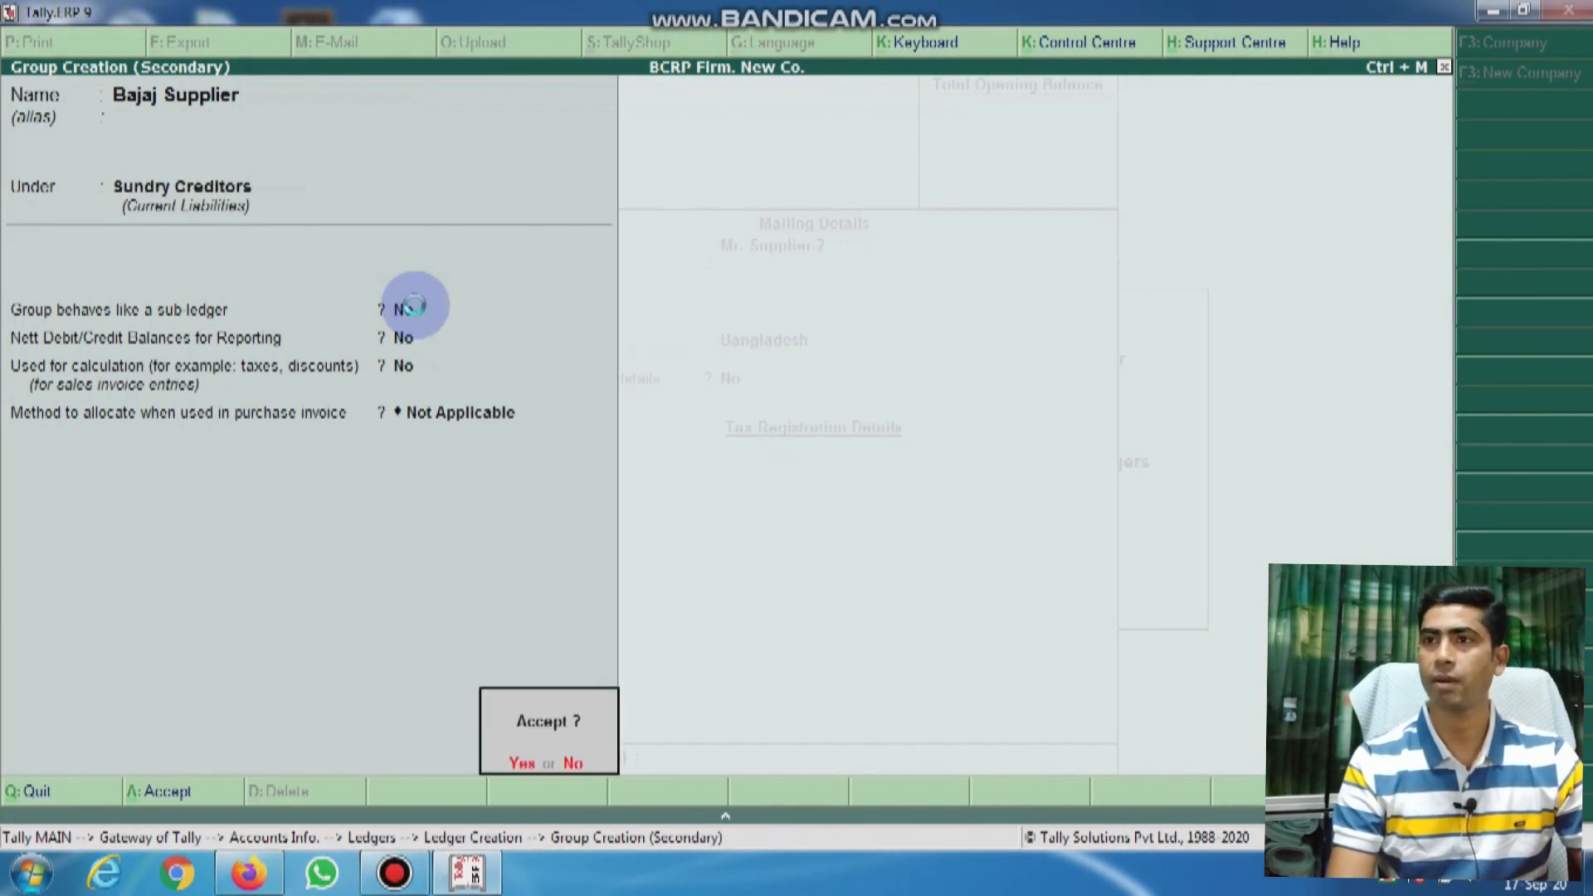
{"action": "key", "text": "Return"}
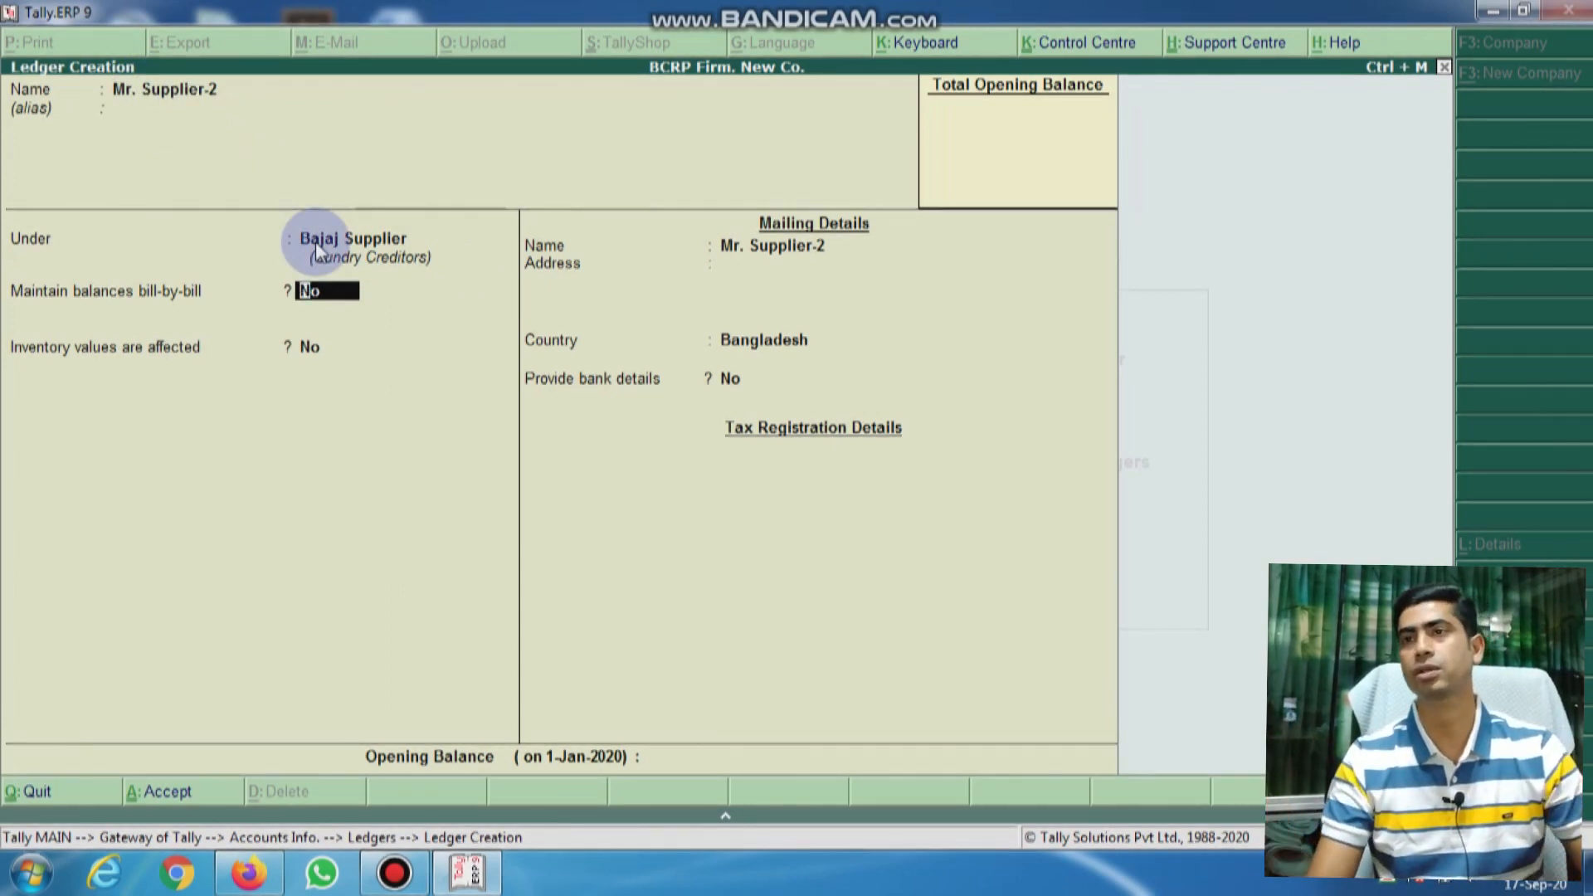
Step: Save the Mr. Supplier-2 ledger with bill-by-bill balances off
{"action": "key", "text": "Return"}
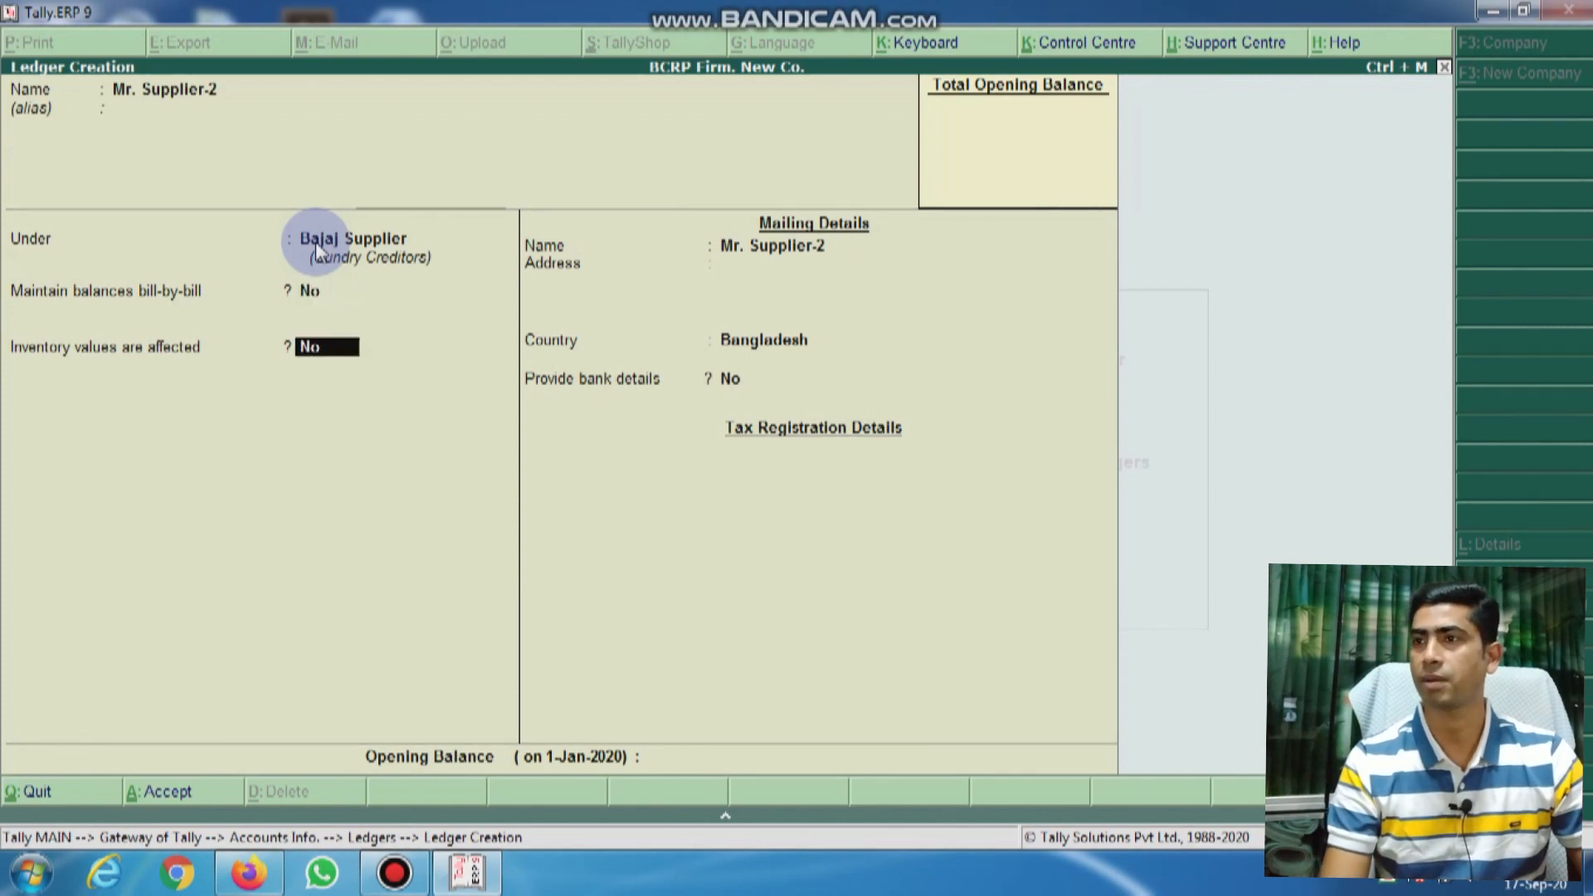
{"action": "key", "text": "Return"}
{"action": "key", "text": "Return"}
{"action": "key", "text": "Return"}
{"action": "key", "text": "Return"}
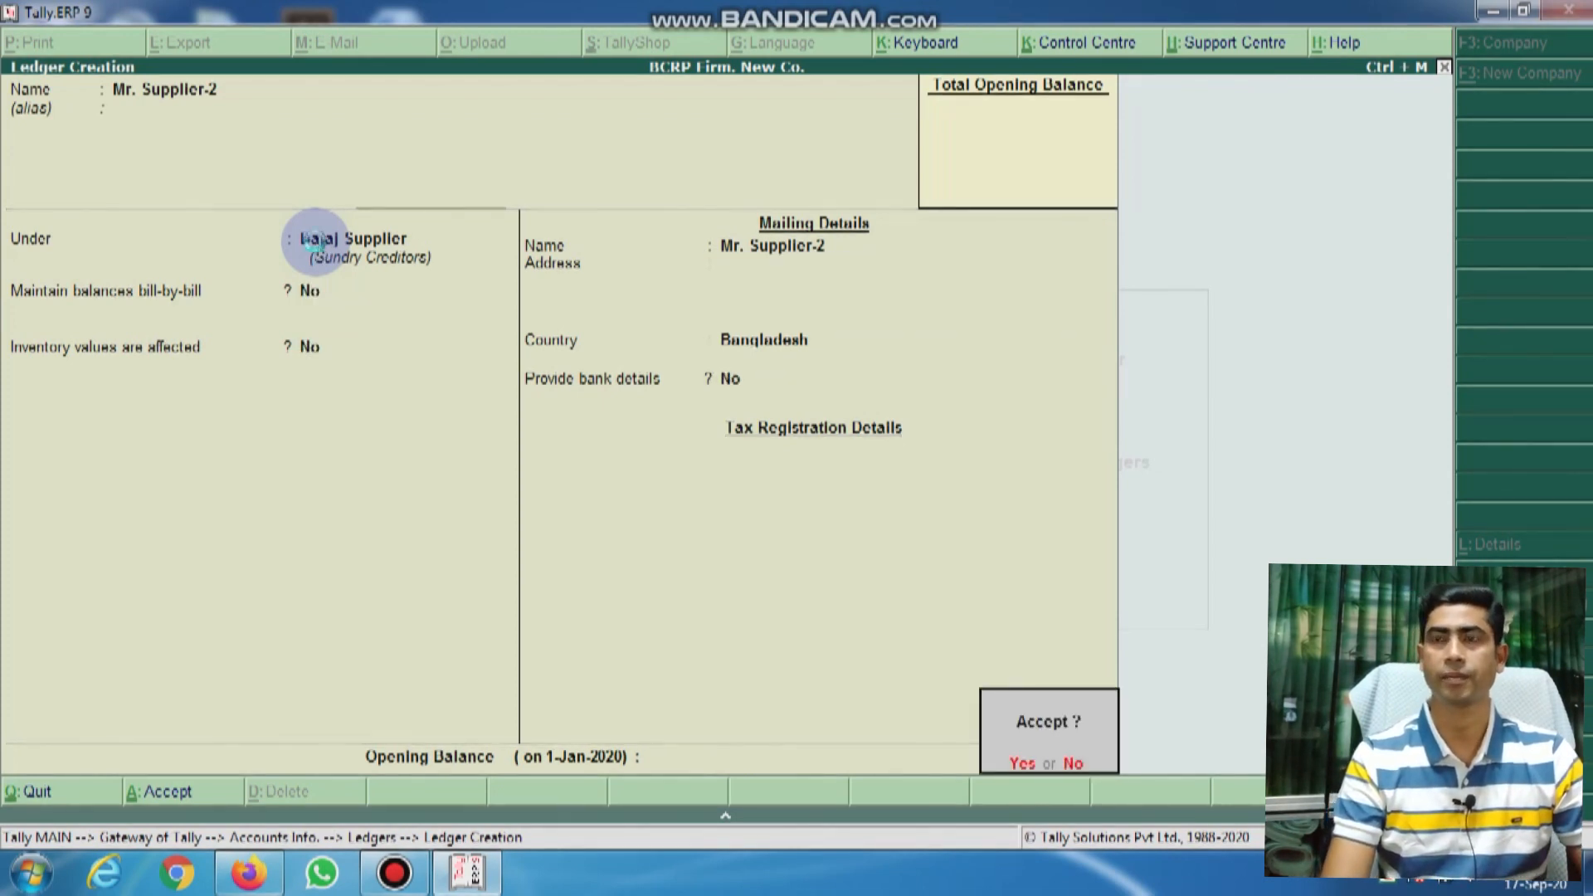
{"action": "key", "text": "Return"}
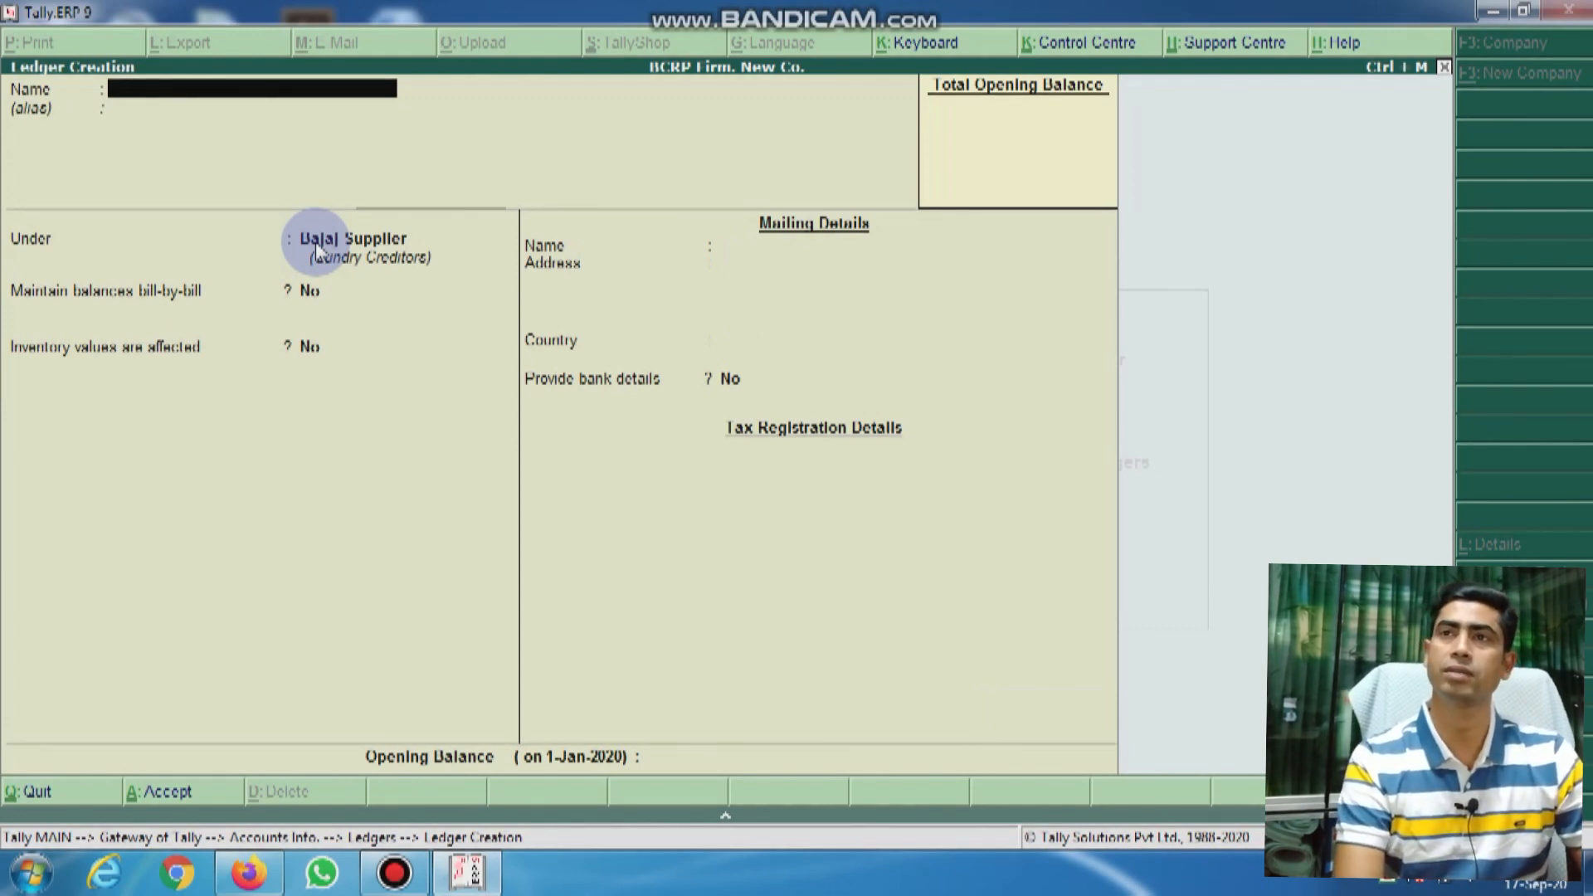
Step: Create the ledger 'Mr. X. Enterprise' under Sundry Debtors and save it
{"action": "type", "text": "Mr."}
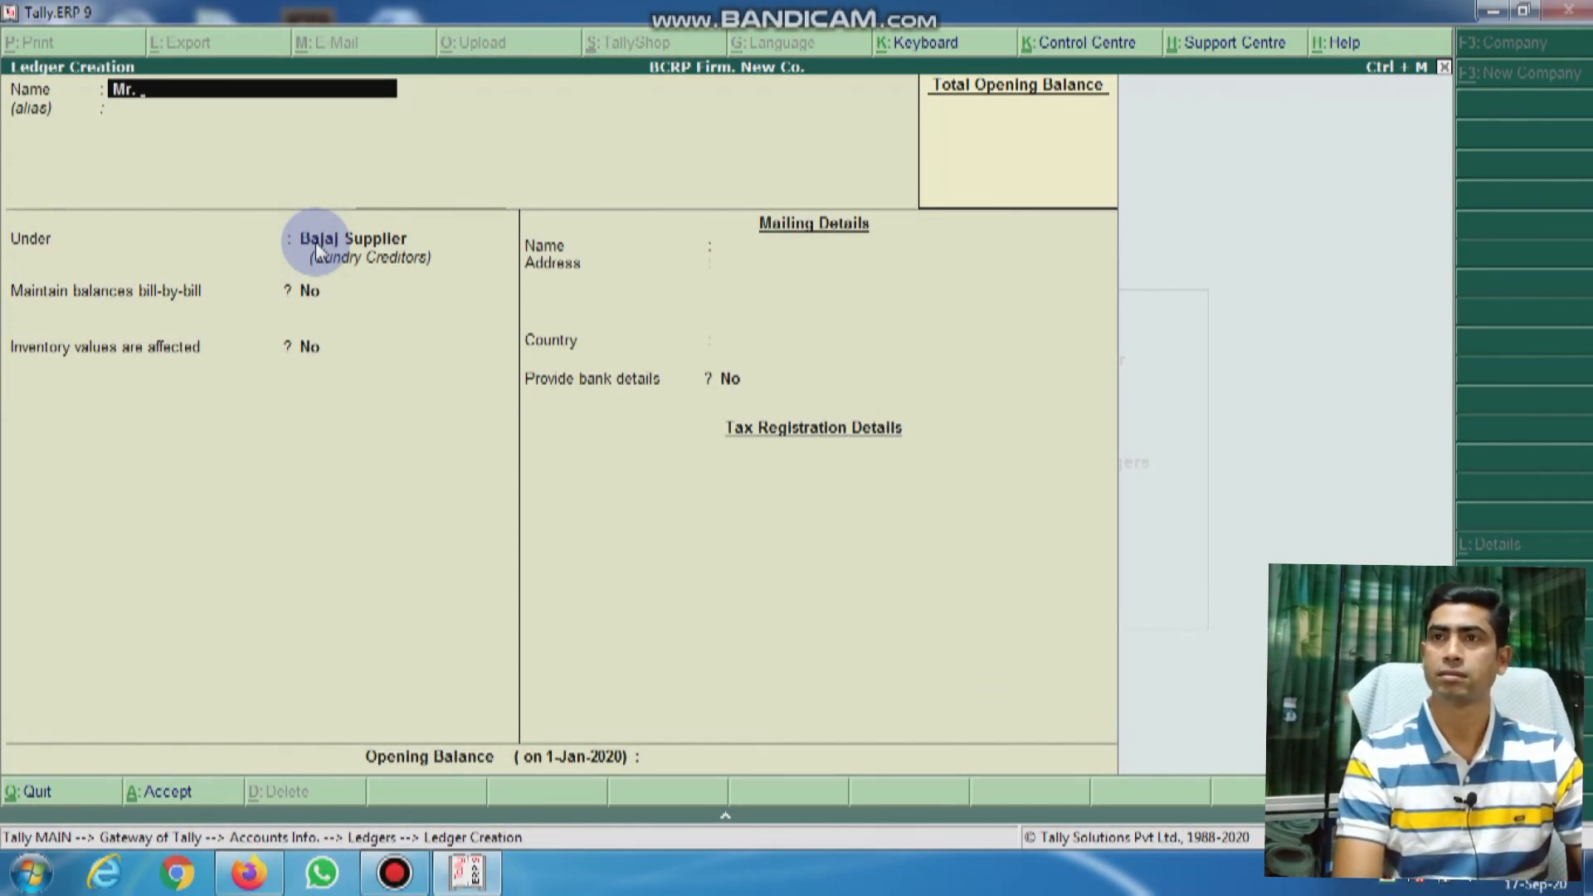
{"action": "type", "text": " X."}
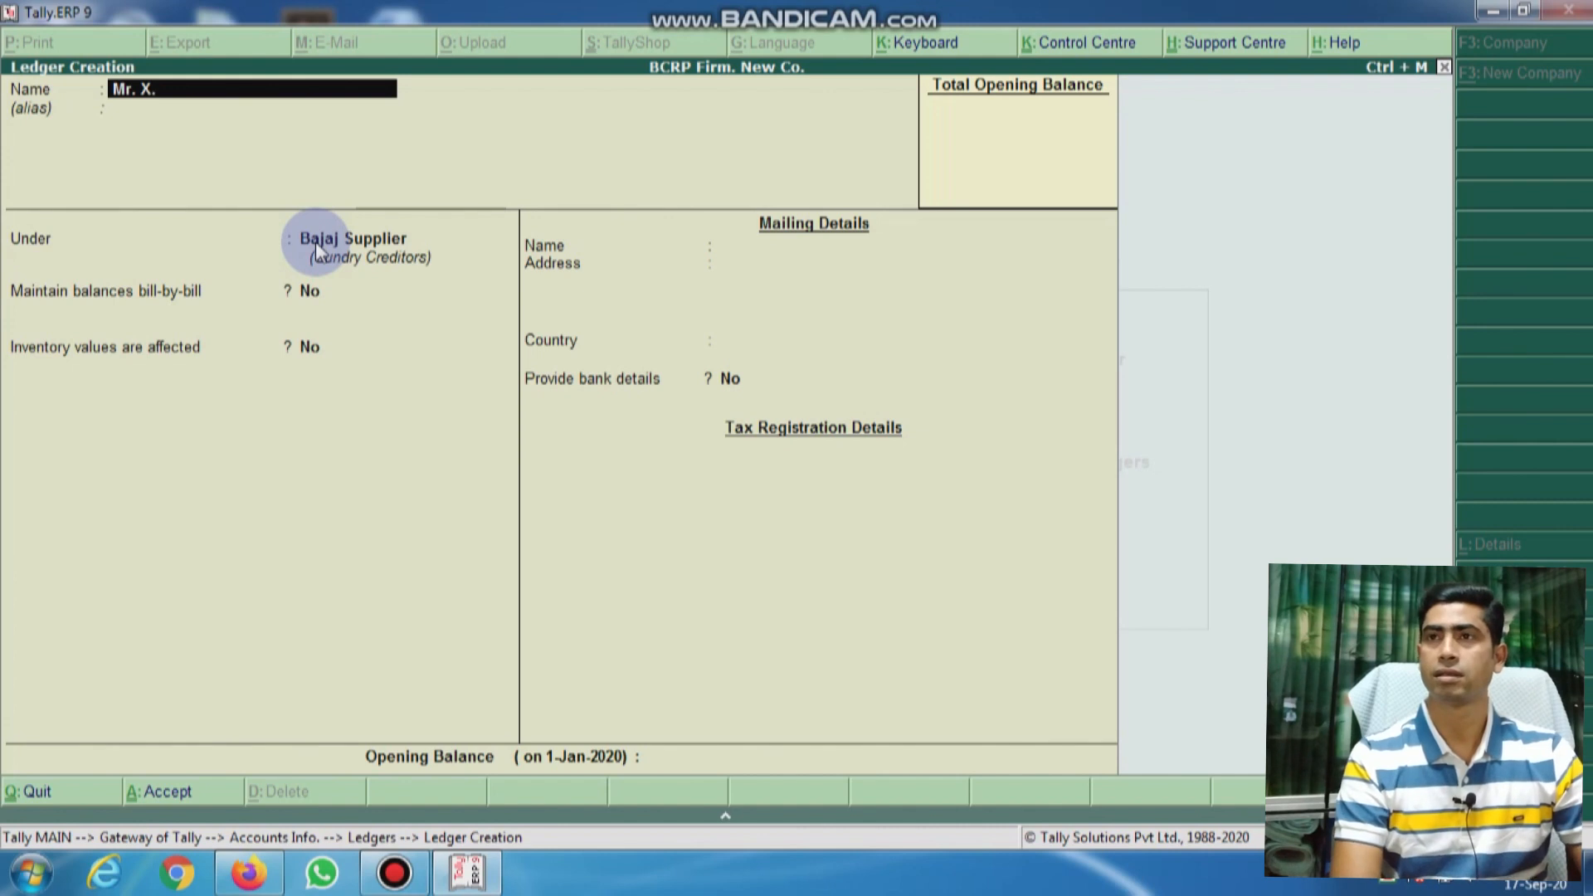
{"action": "type", "text": " e"}
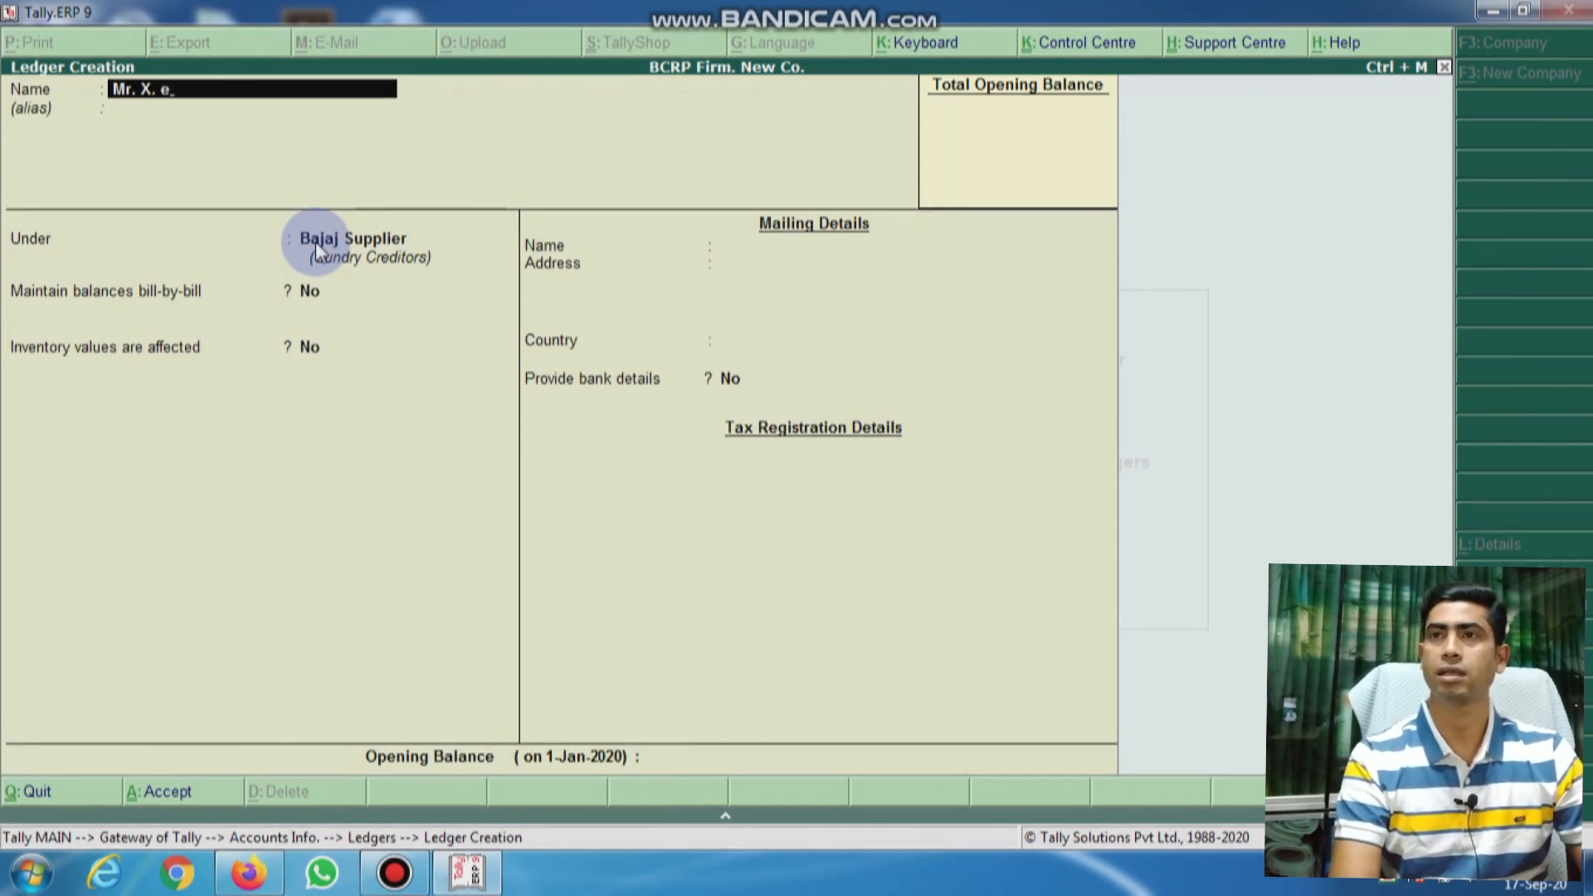
{"action": "type", "text": "nterpi"}
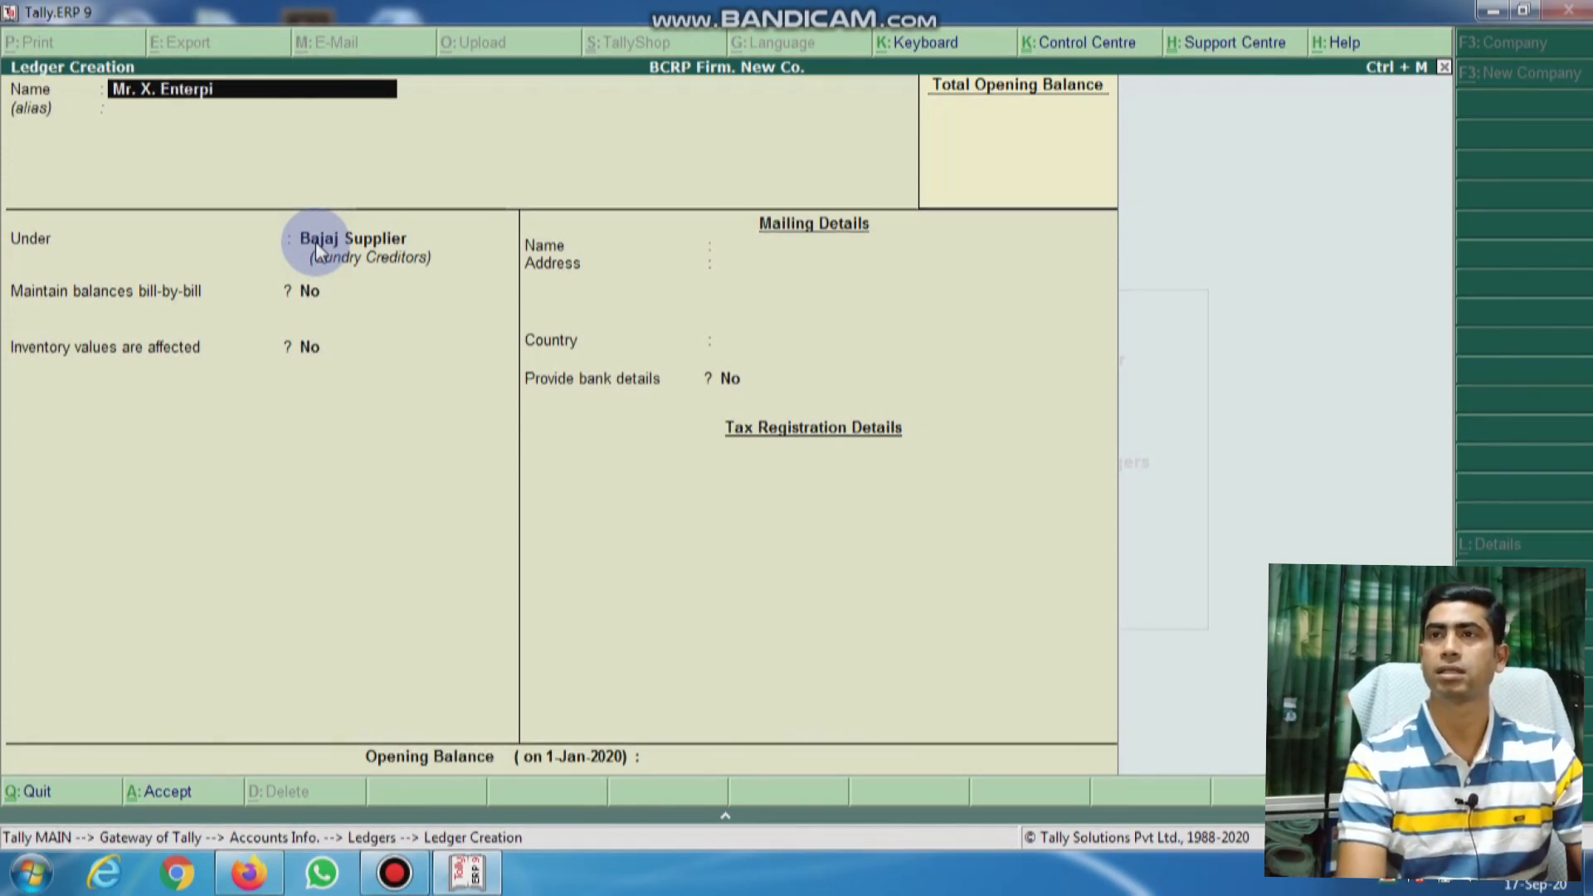
{"action": "type", "text": "se"}
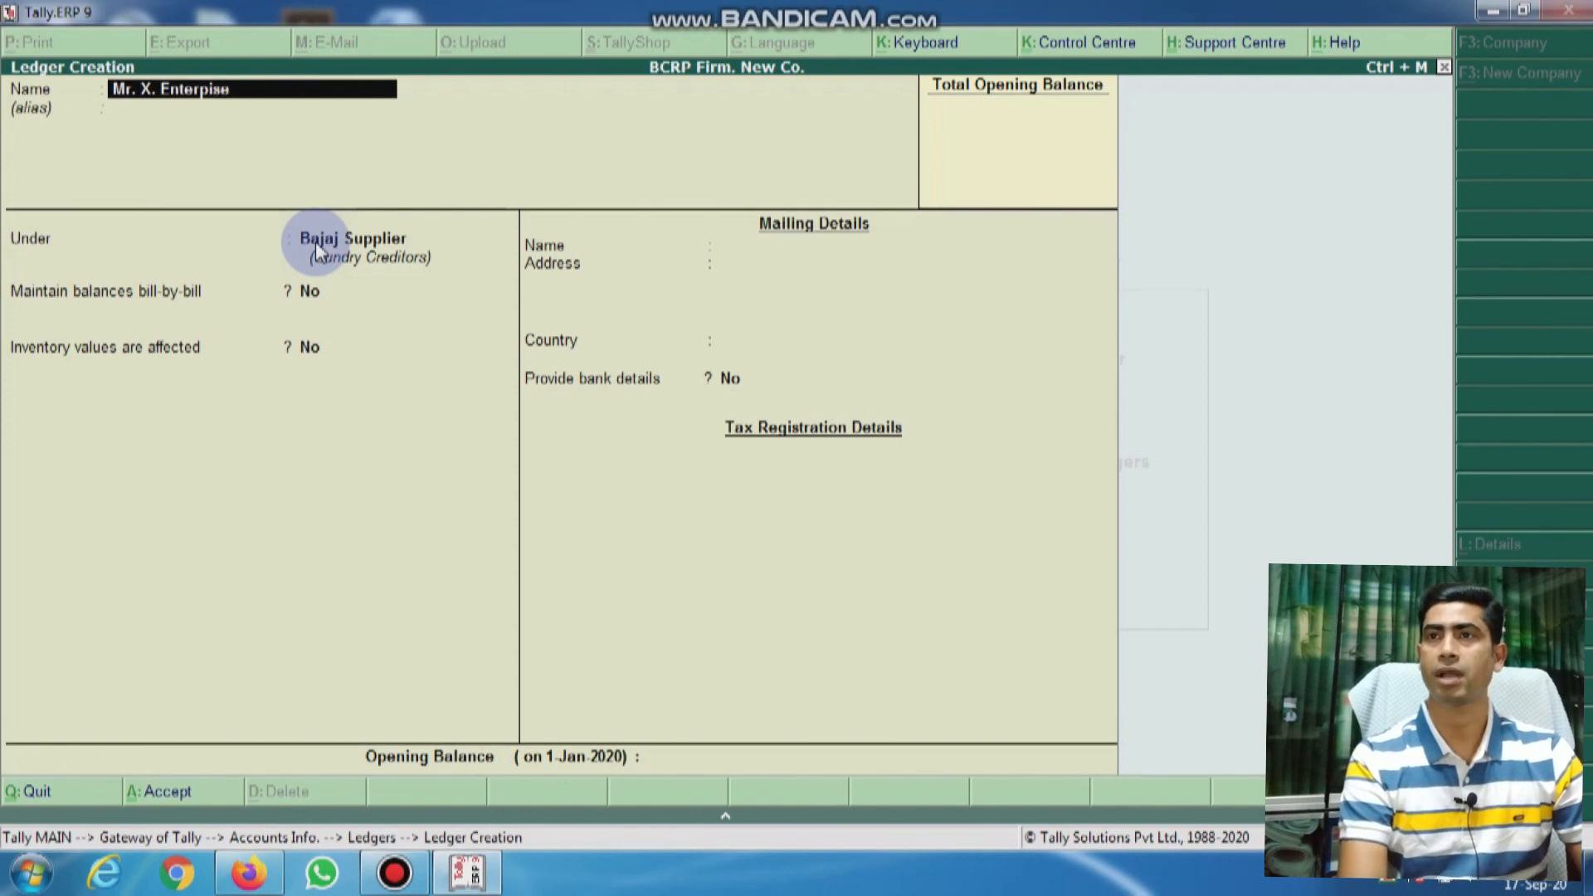
{"action": "key", "text": "BackSpace"}
{"action": "key", "text": "BackSpace"}
{"action": "key", "text": "BackSpace"}
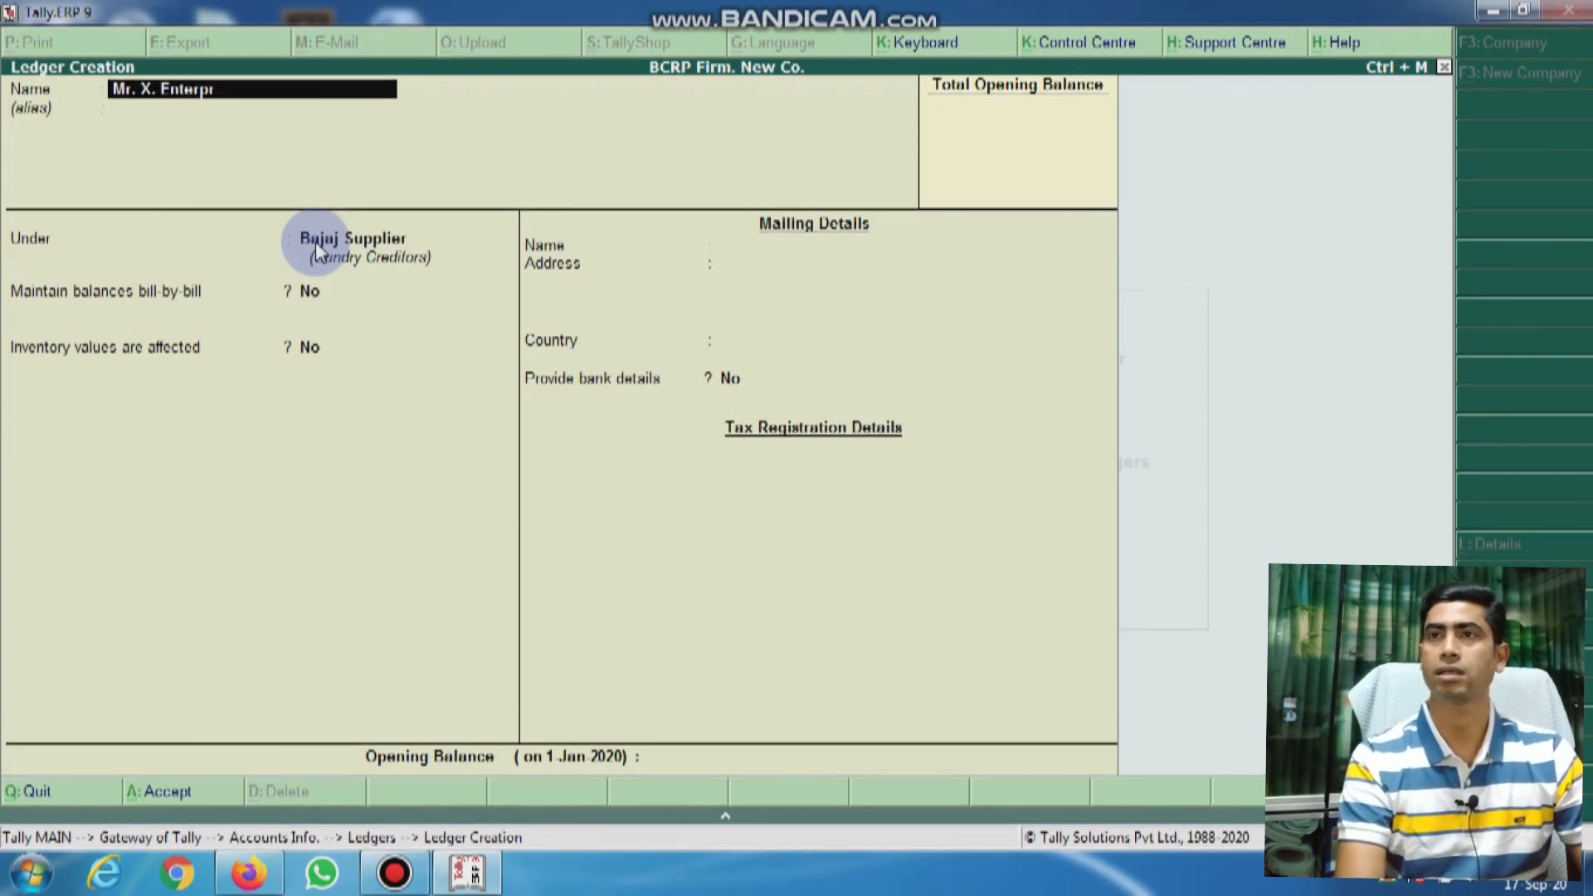
{"action": "type", "text": "se"}
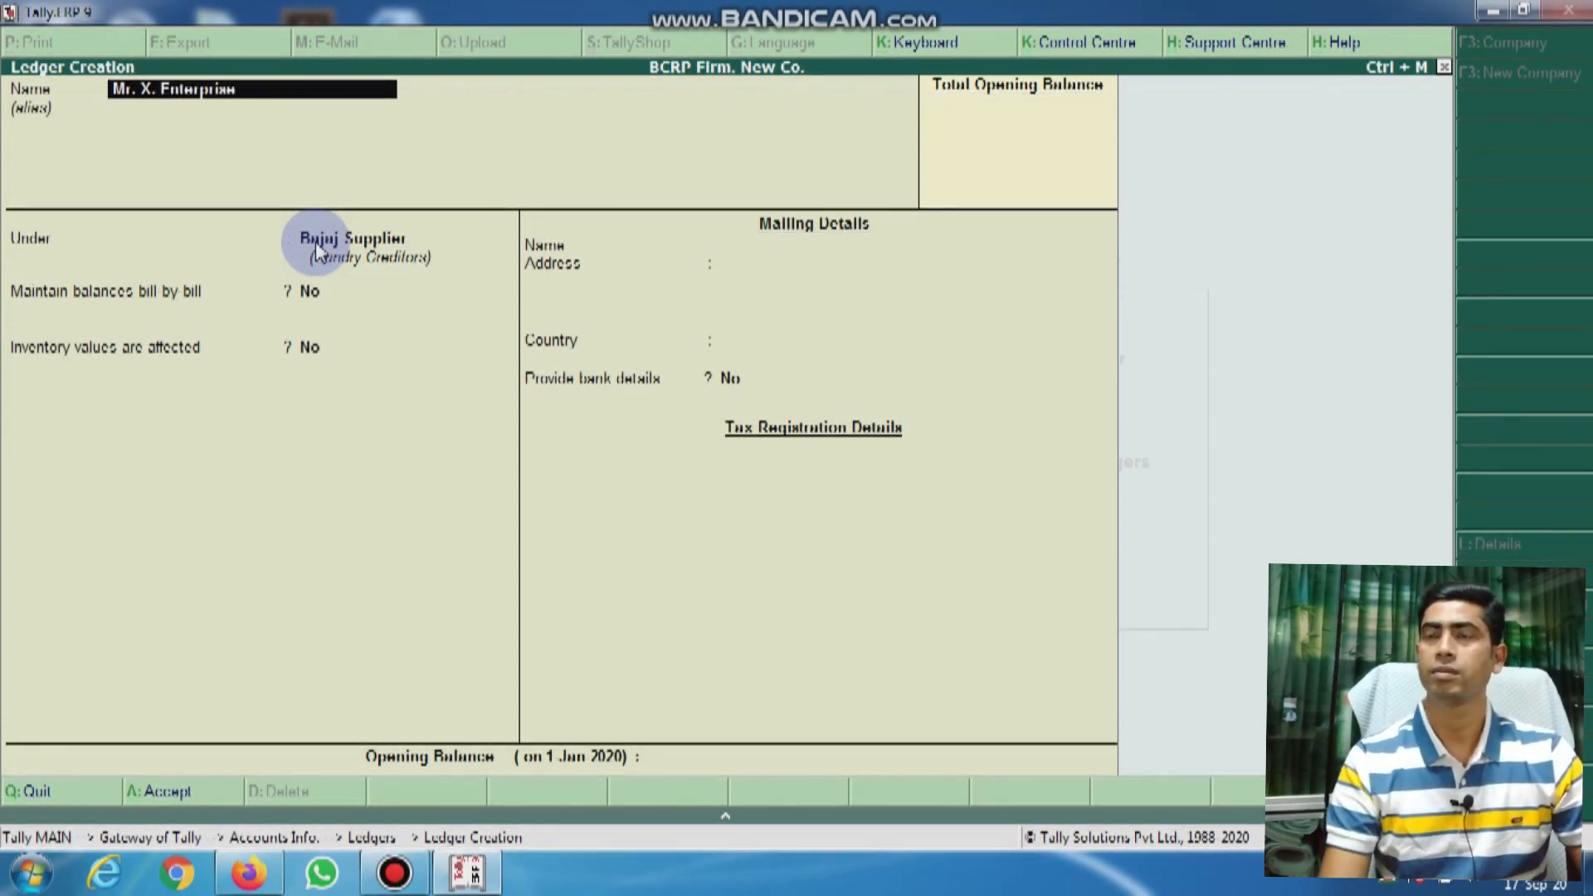
{"action": "key", "text": "Return"}
{"action": "key", "text": "Return"}
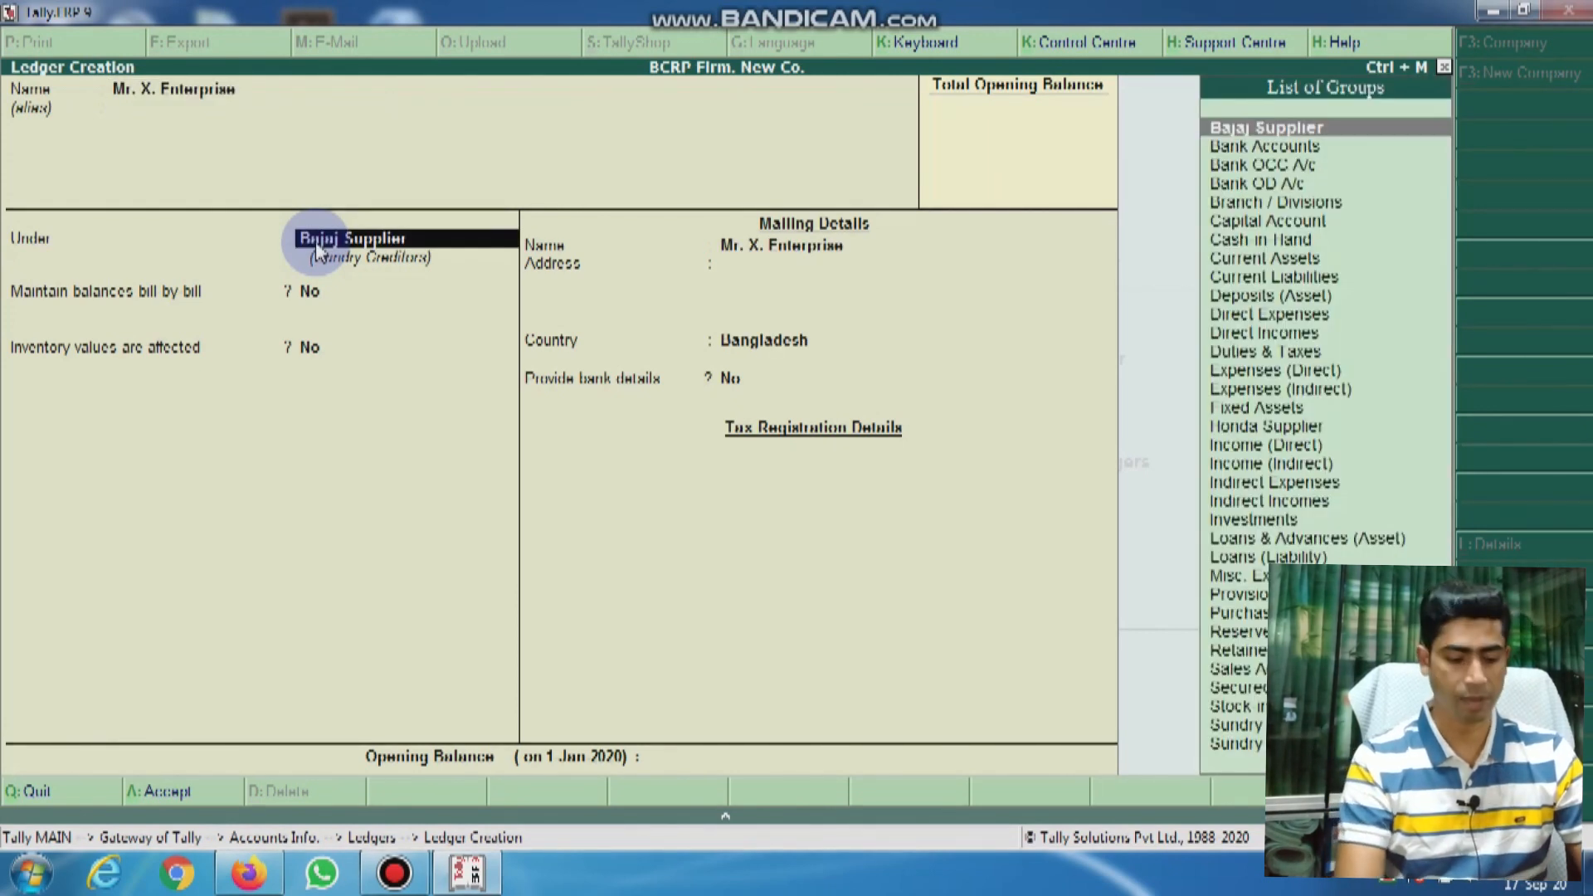
{"action": "type", "text": "S"}
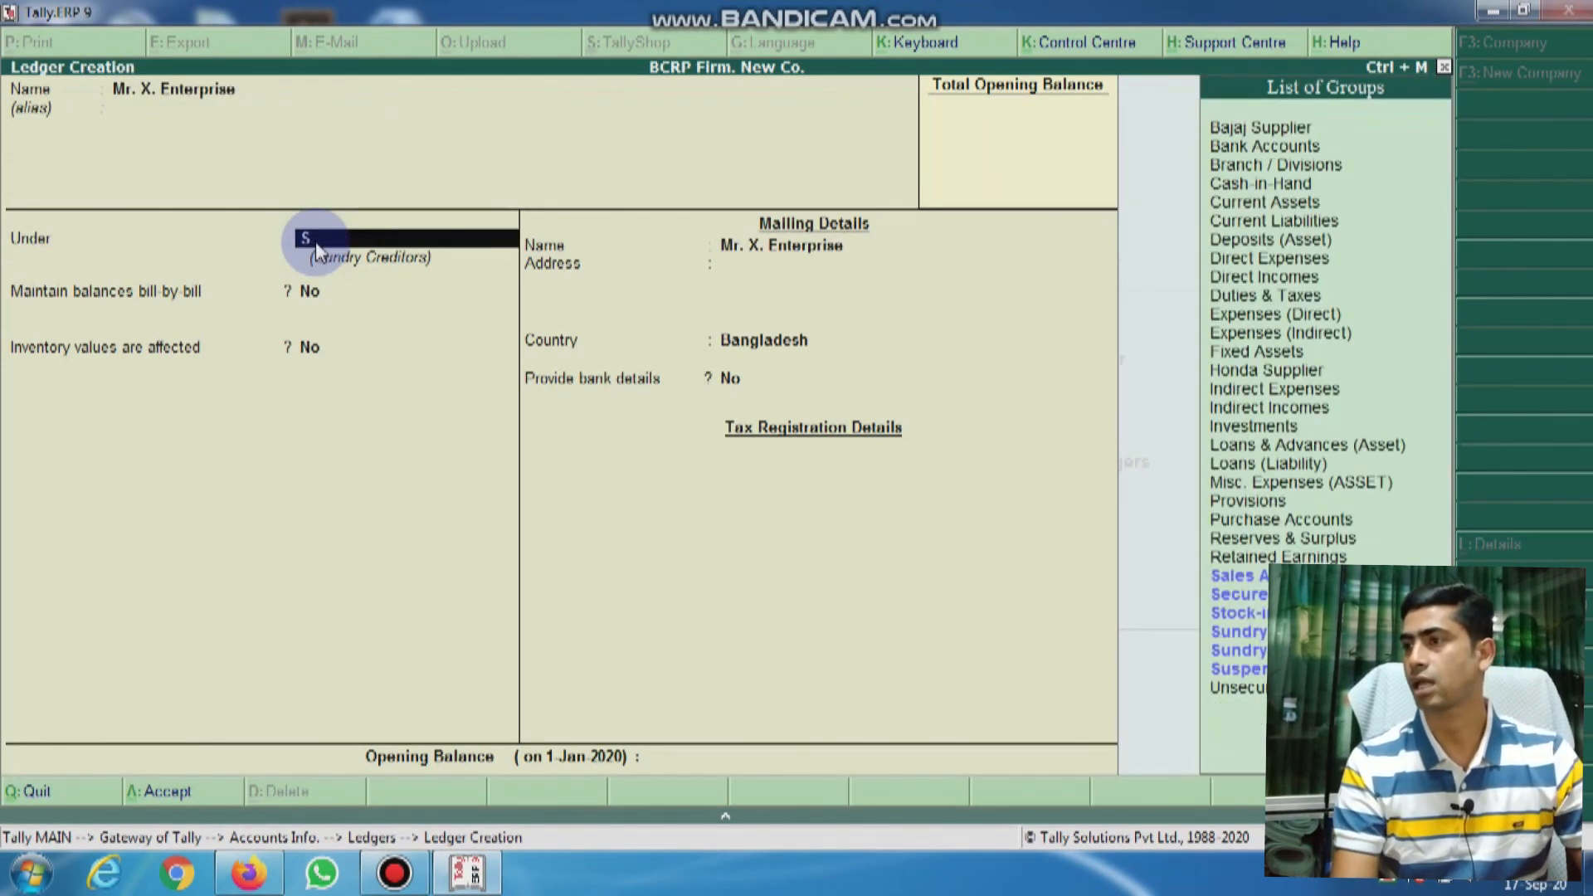
{"action": "key", "text": "Return"}
{"action": "key", "text": "Return"}
{"action": "key", "text": "Return"}
{"action": "key", "text": "Return"}
{"action": "key", "text": "Return"}
{"action": "key", "text": "Return"}
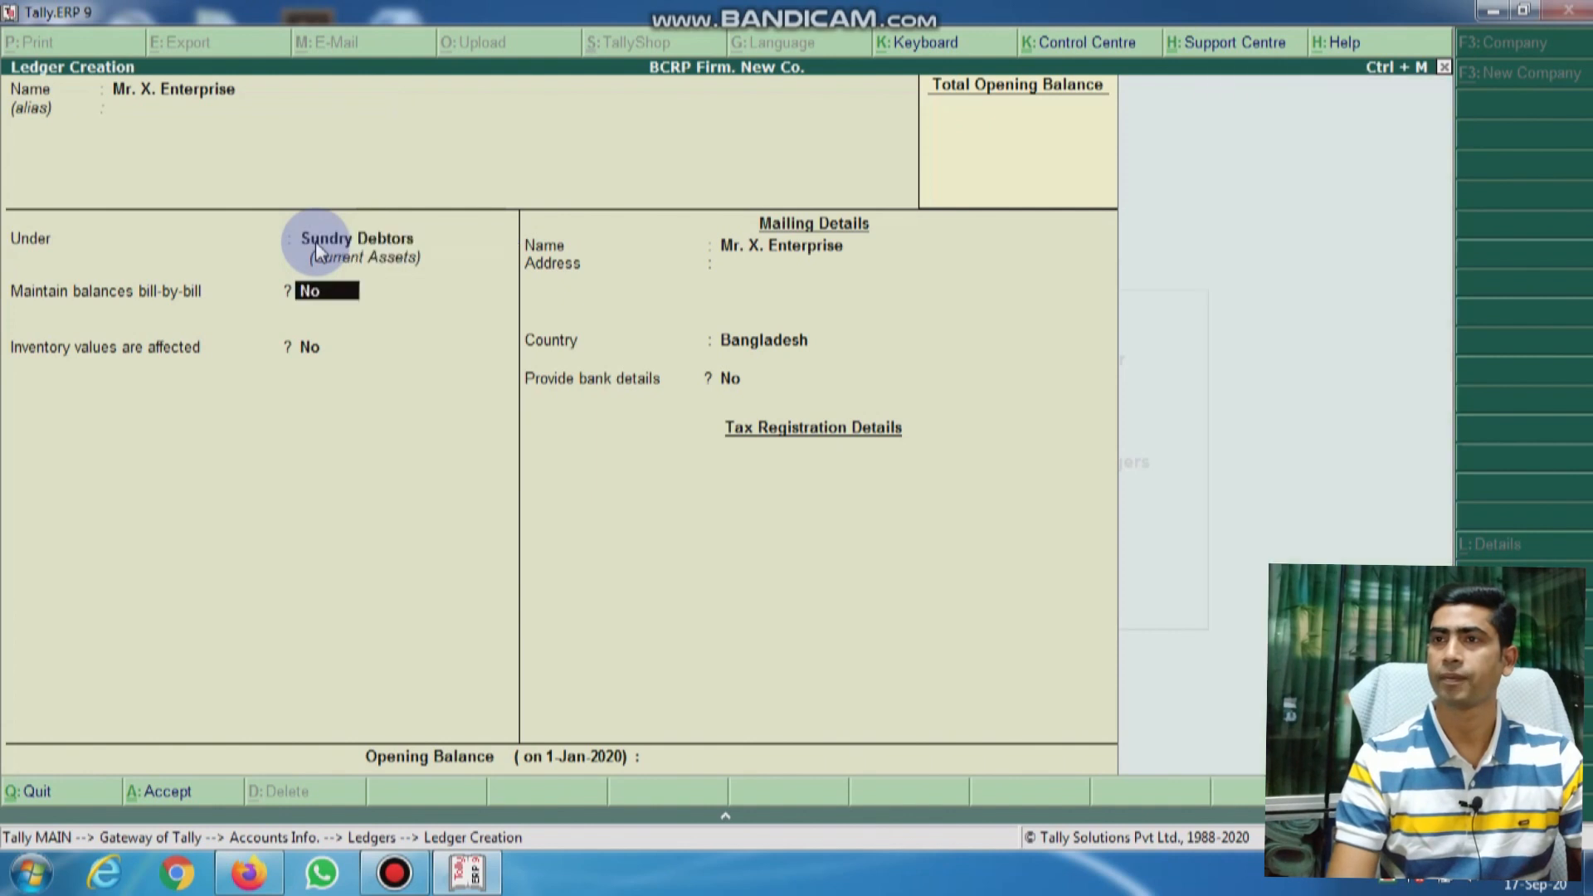
{"action": "key", "text": "Return"}
{"action": "key", "text": "Return"}
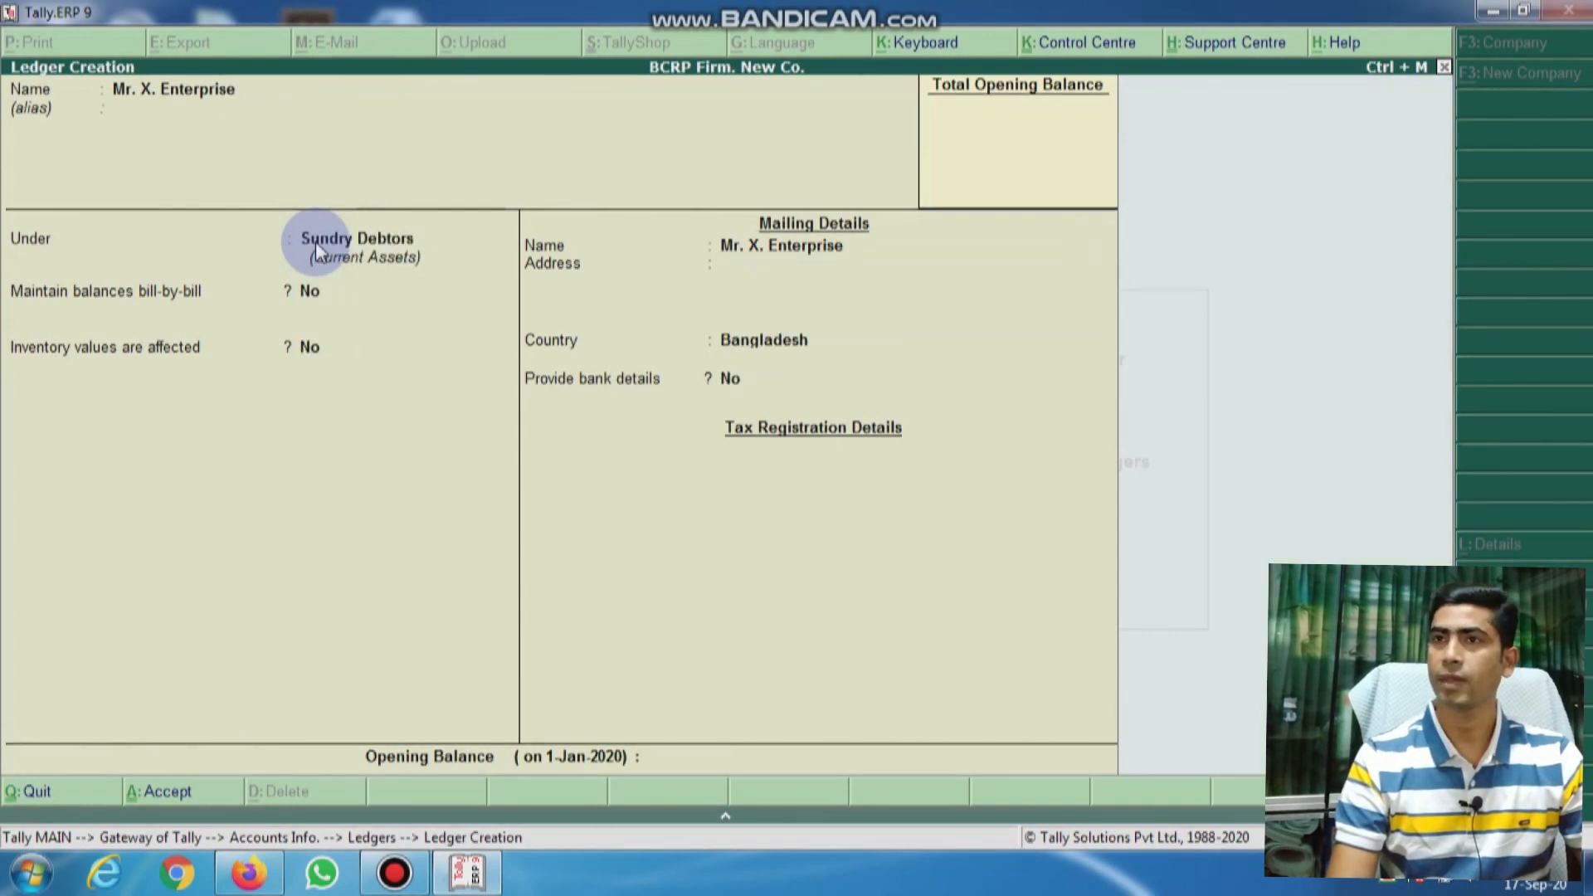
{"action": "key", "text": "Return"}
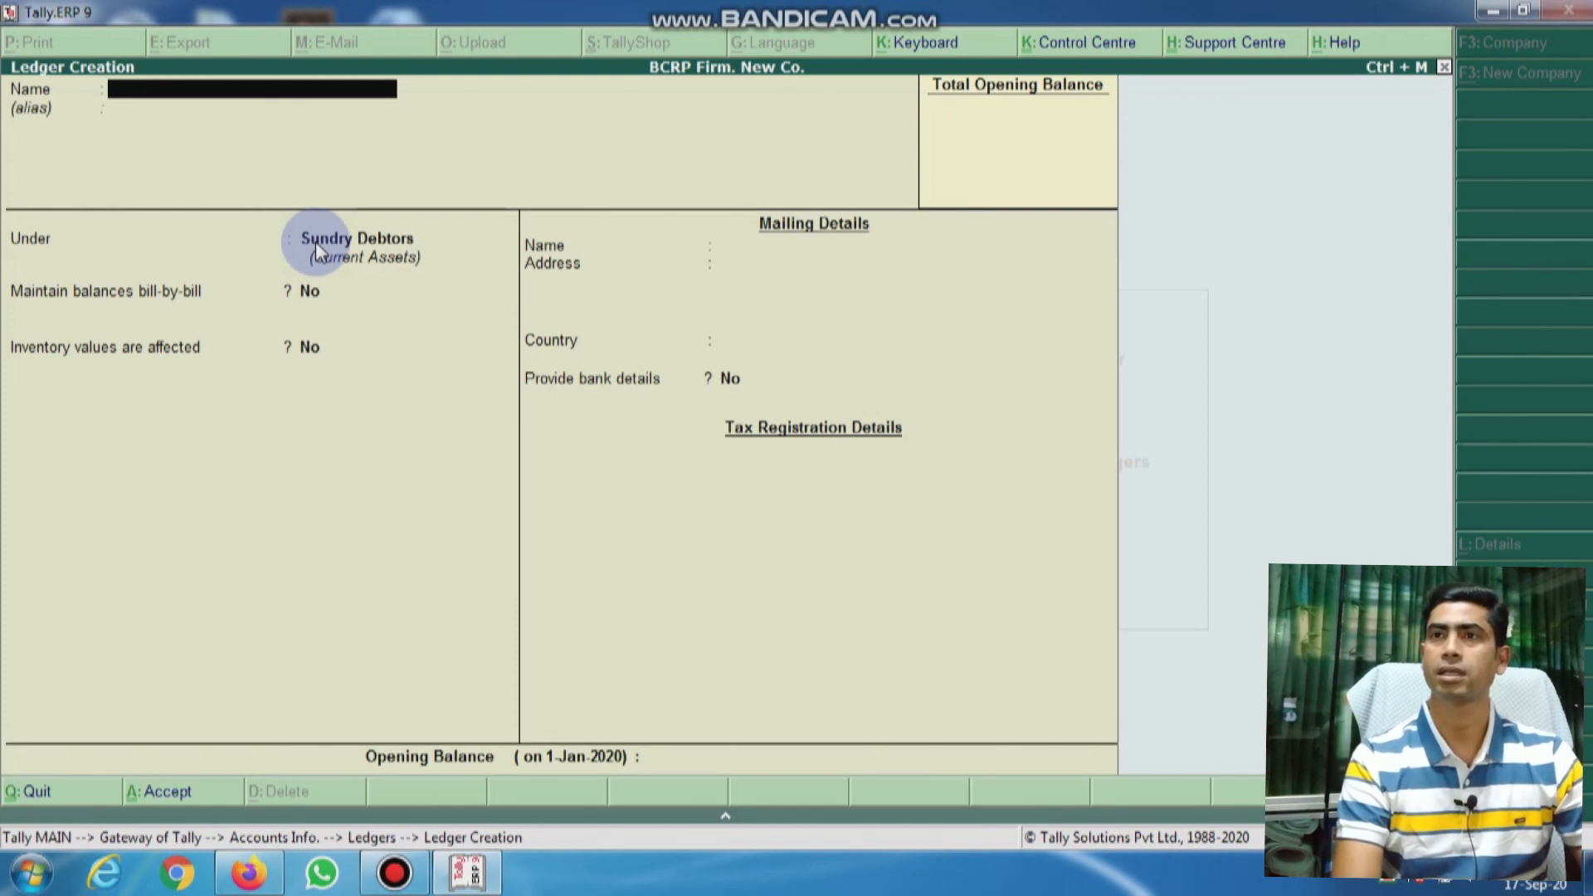
Step: Name the bank ledger 'Standard Bank Ltd.- CD- A/c-1234' with alias 'St. CD-1234'
{"action": "type", "text": "Stand"}
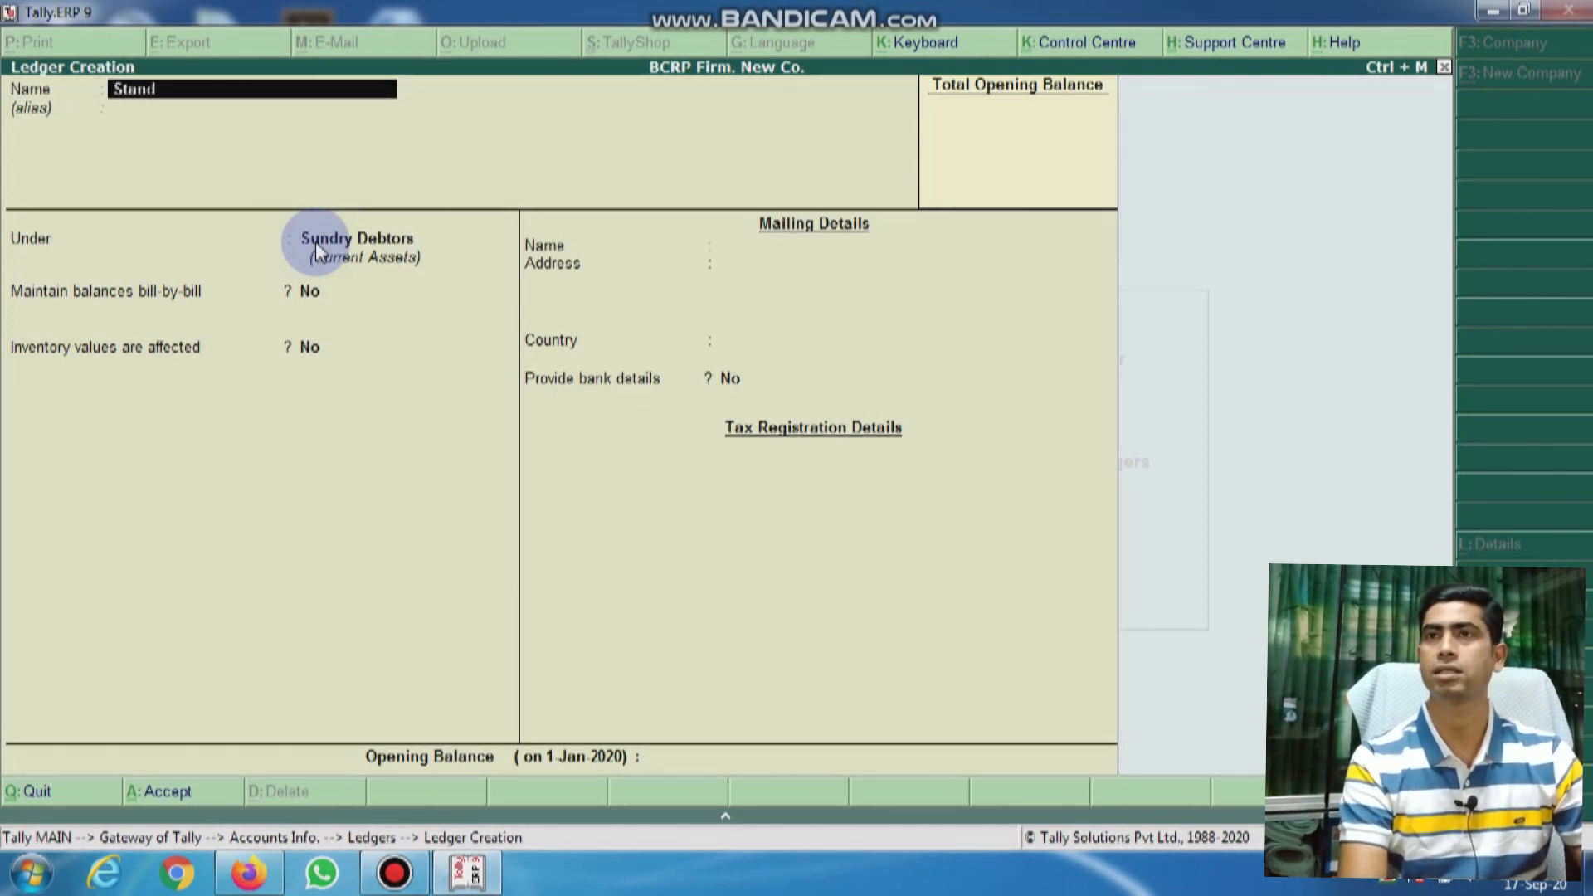
{"action": "type", "text": "ard Ban"}
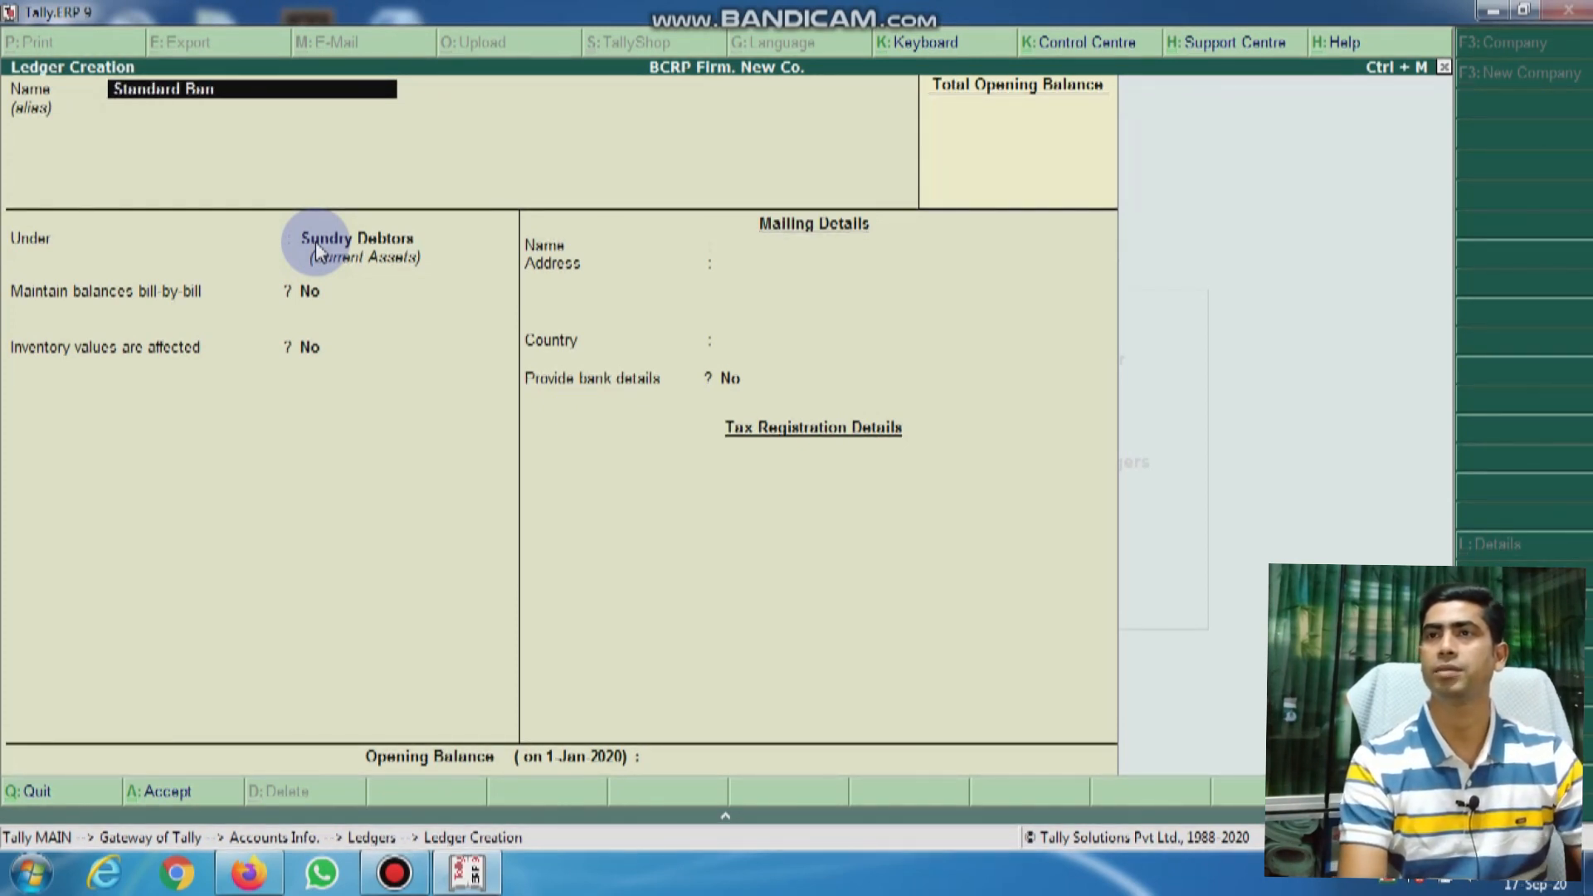
{"action": "type", "text": "k Itd"}
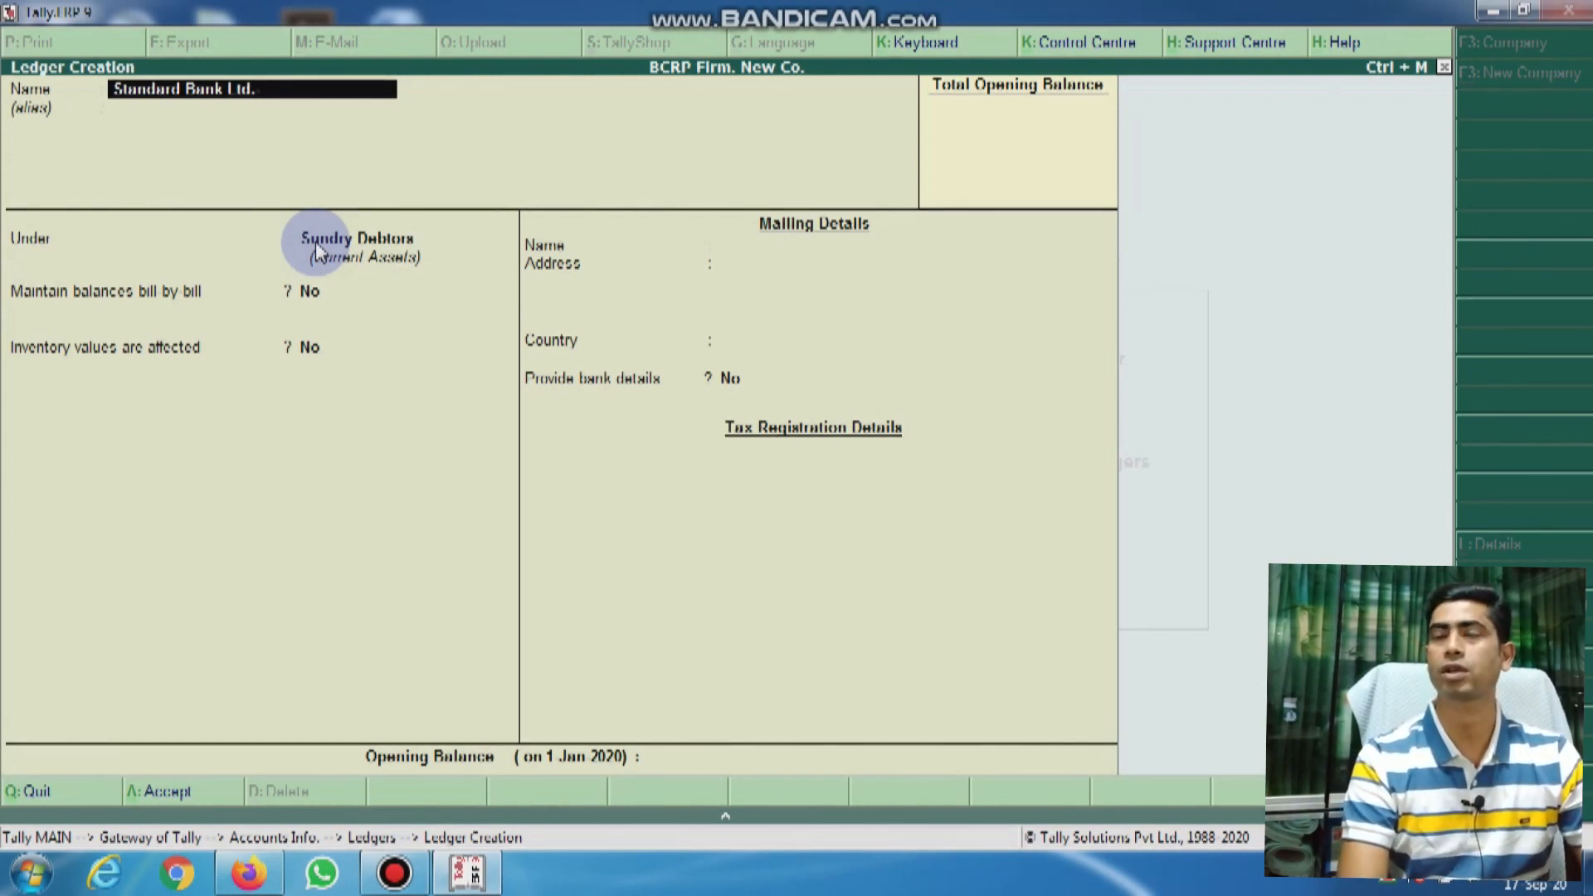
{"action": "type", "text": ".- CD"}
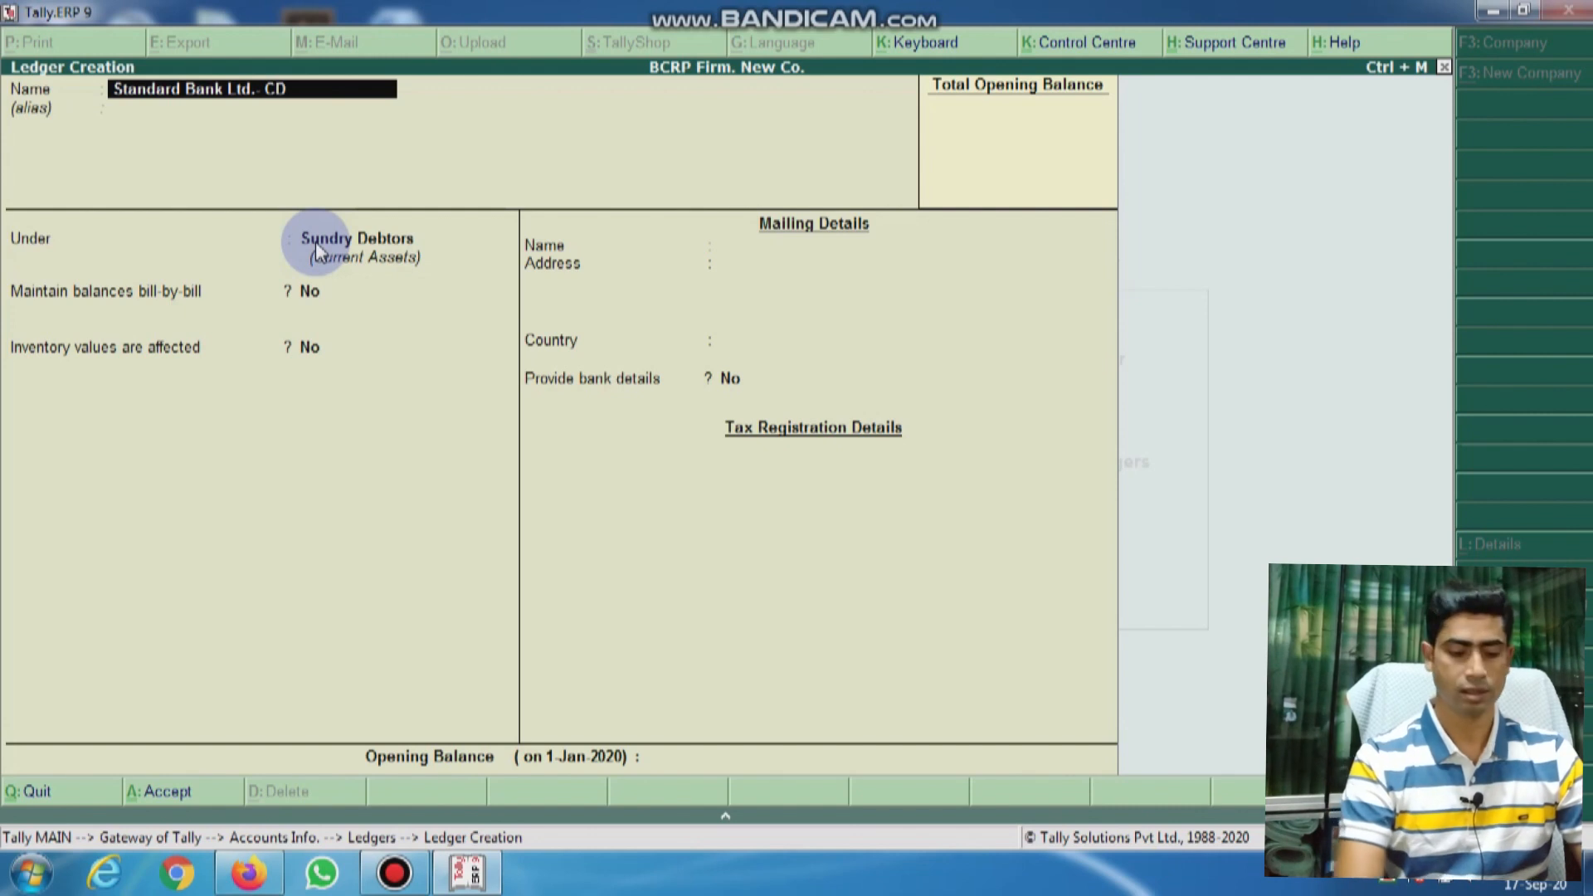
{"action": "type", "text": "- A"}
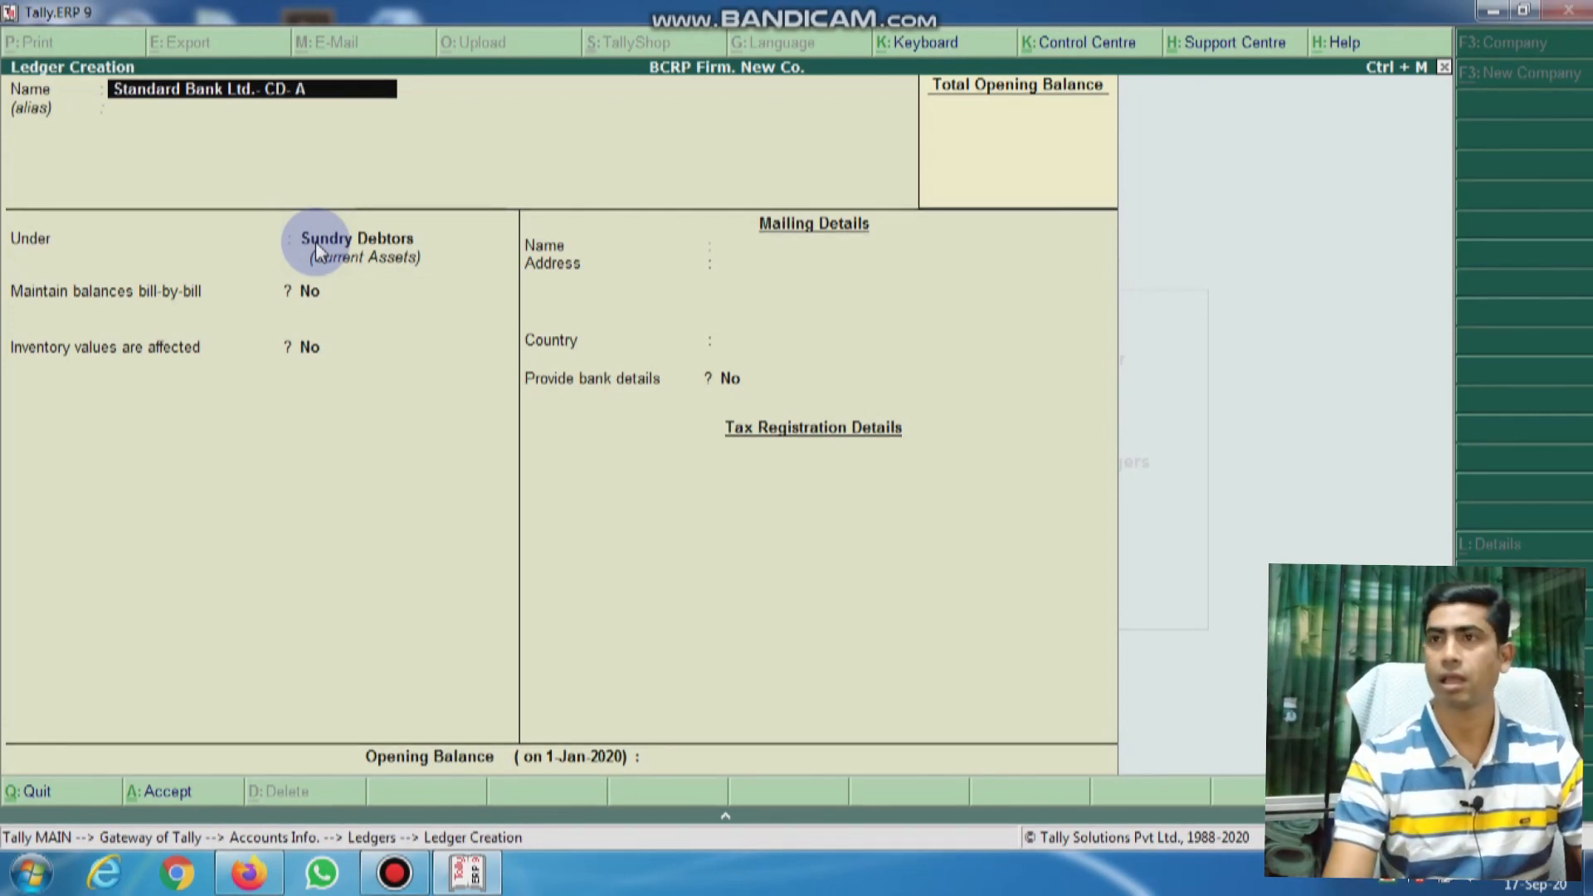
{"action": "type", "text": "/c-1234"}
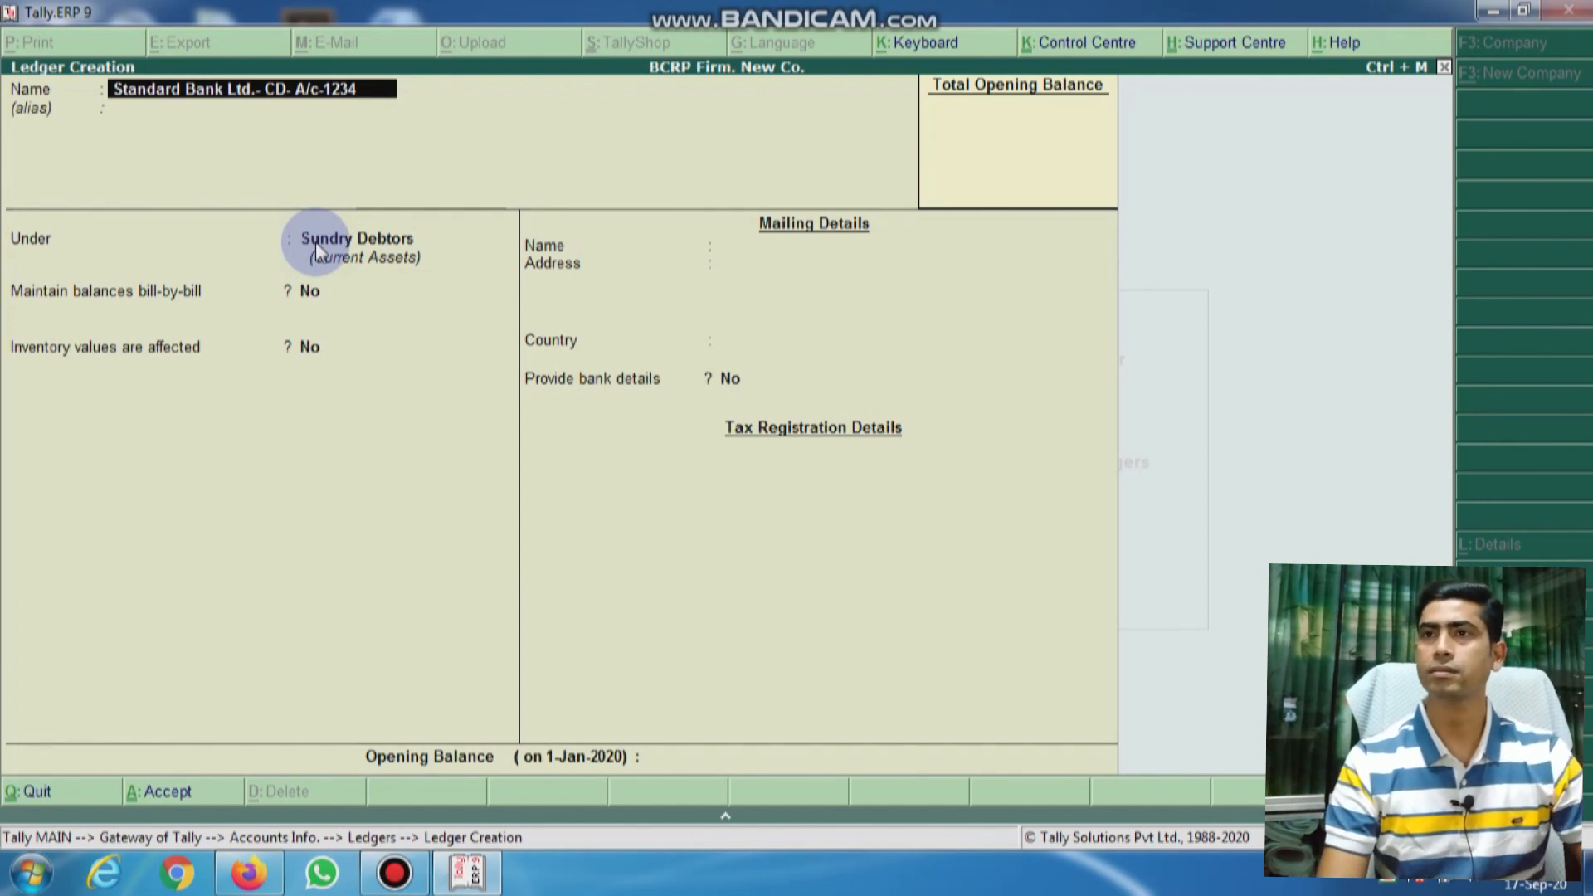
{"action": "key", "text": "Return"}
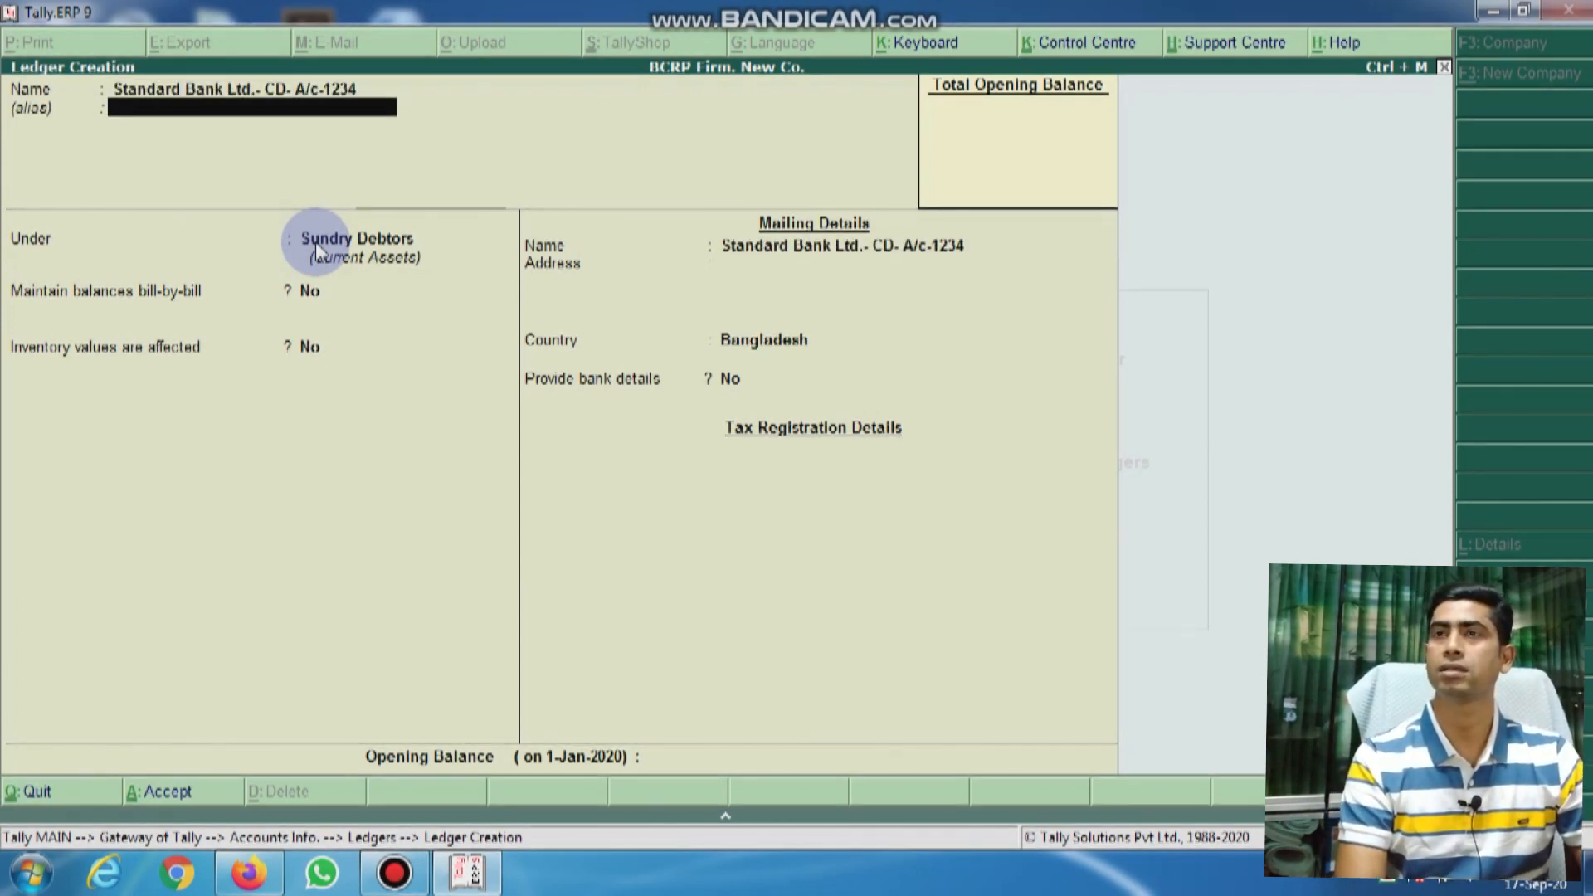
{"action": "type", "text": "St"}
{"action": "type", "text": "."}
{"action": "type", "text": " Bank"}
{"action": "key", "text": "BackSpace"}
{"action": "key", "text": "BackSpace"}
{"action": "key", "text": "BackSpace"}
{"action": "key", "text": "BackSpace"}
{"action": "key", "text": "BackSpace"}
{"action": "key", "text": "BackSpace"}
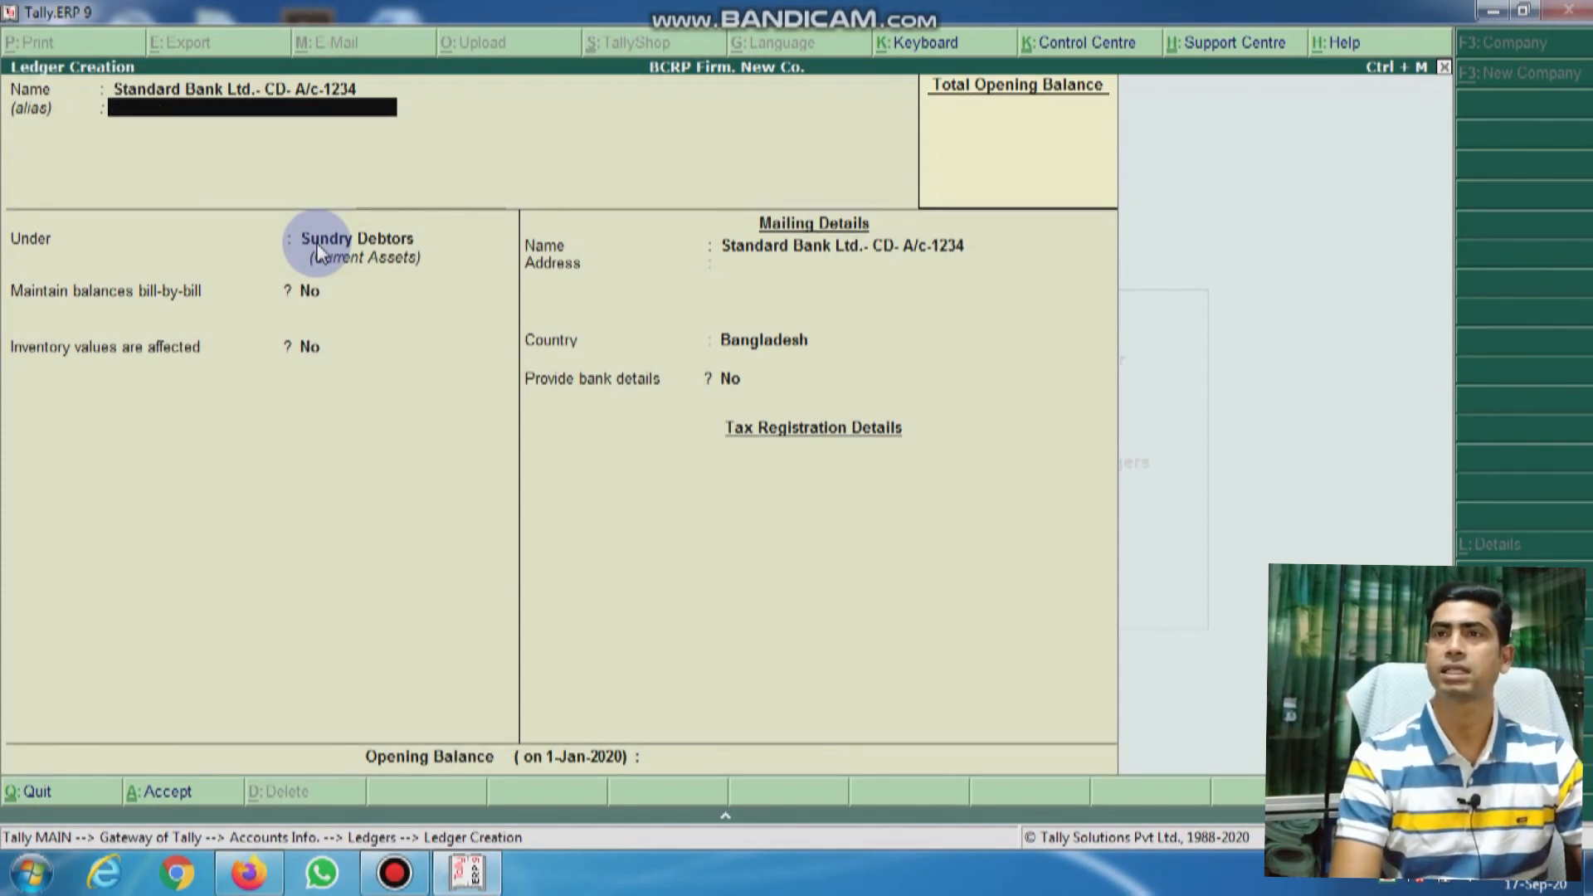
{"action": "type", "text": "Cd"}
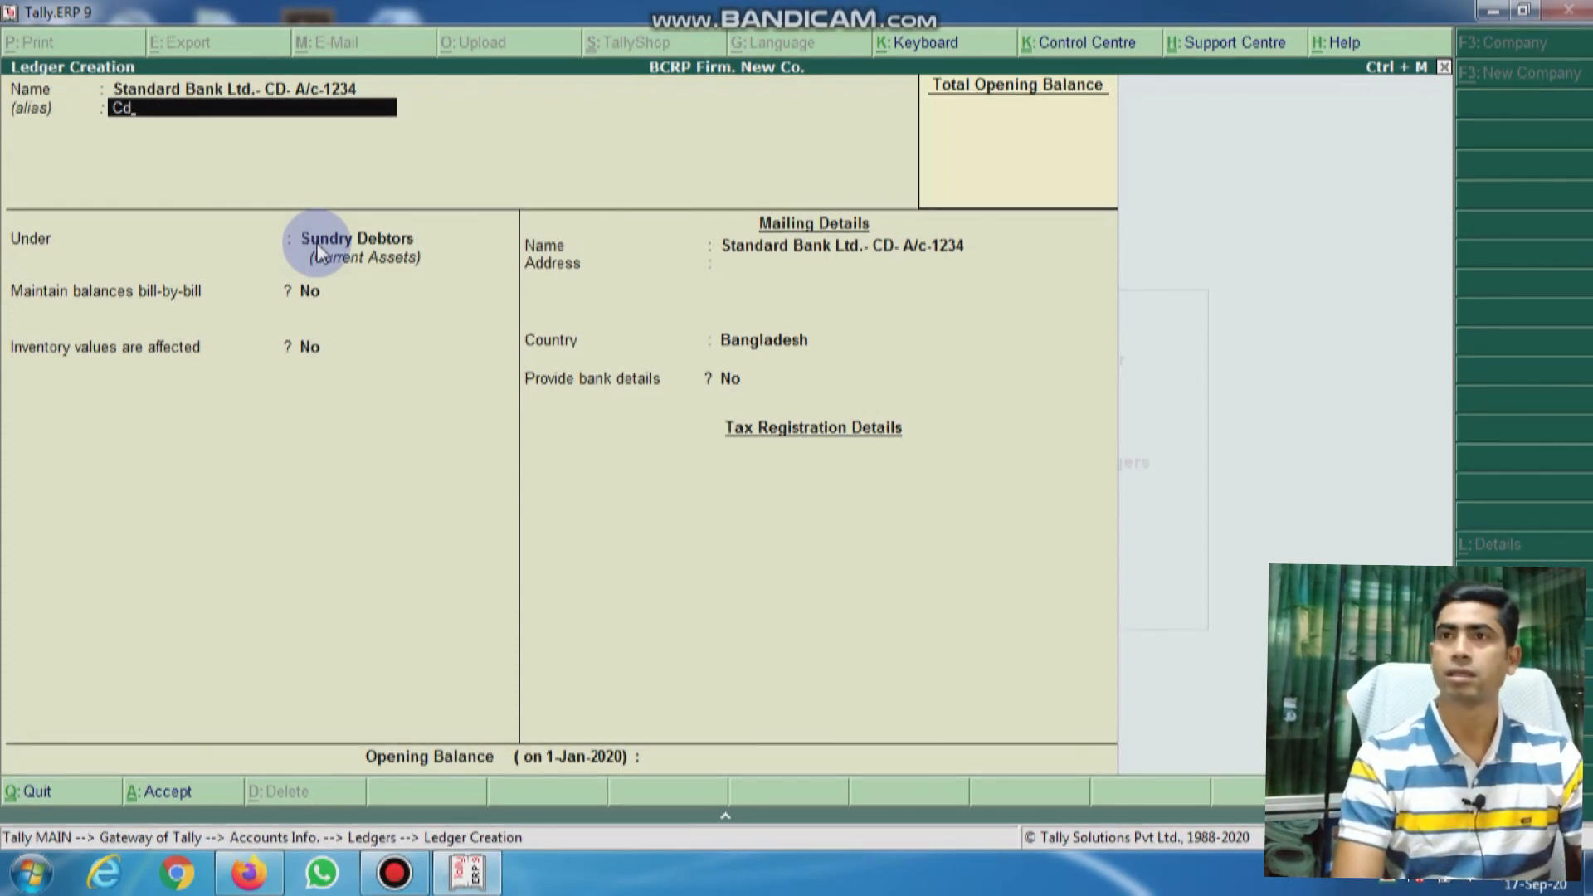
{"action": "key", "text": "BackSpace"}
{"action": "type", "text": "D-1234"}
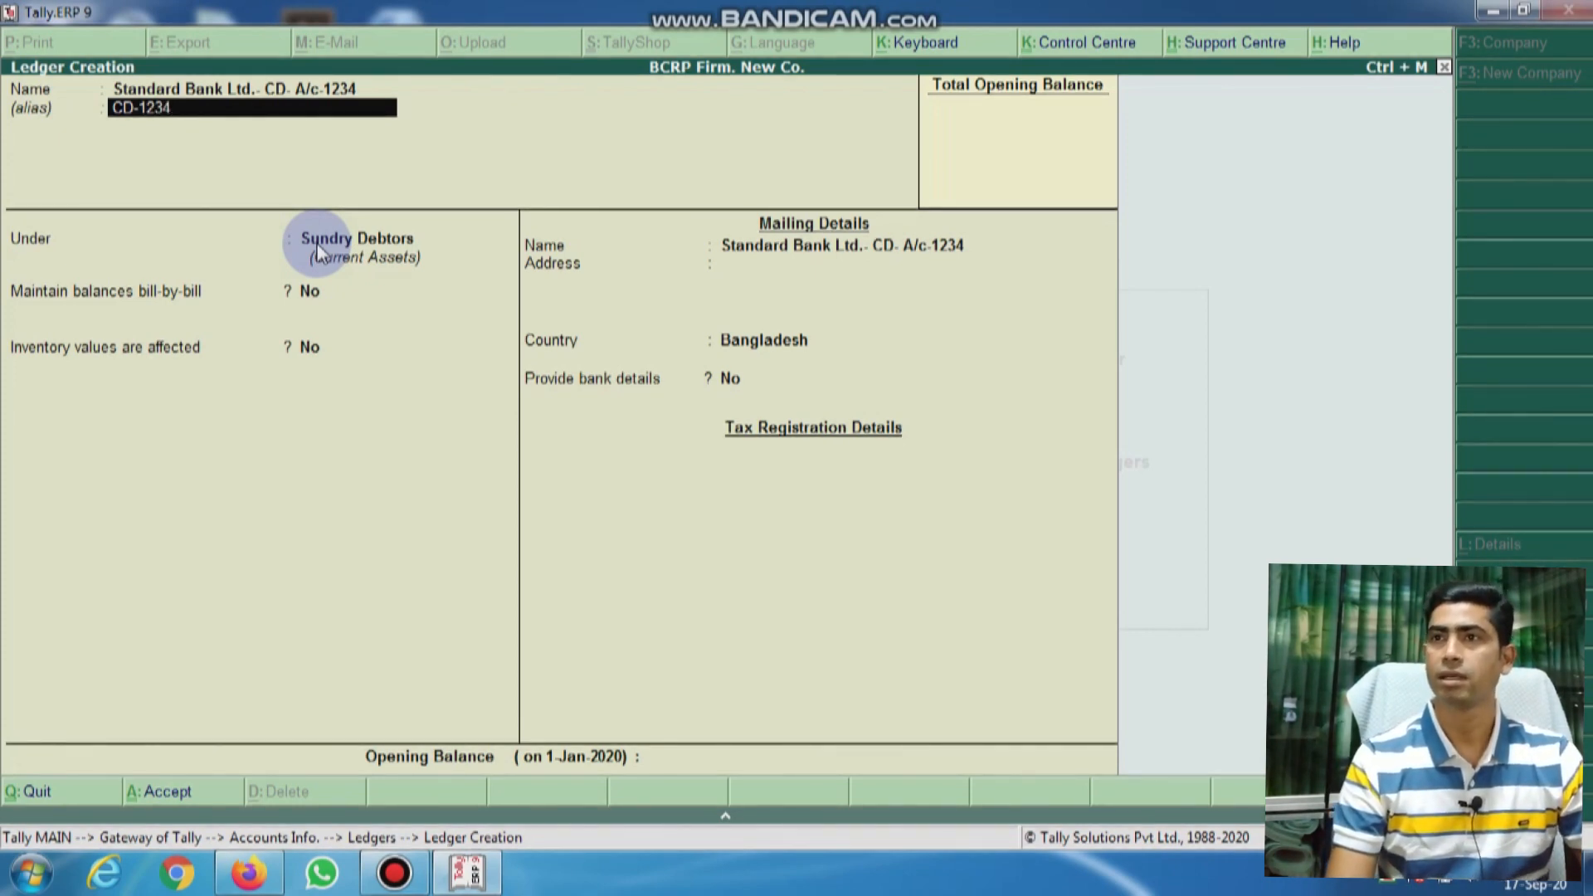
{"action": "key", "text": "Return"}
{"action": "key", "text": "Return"}
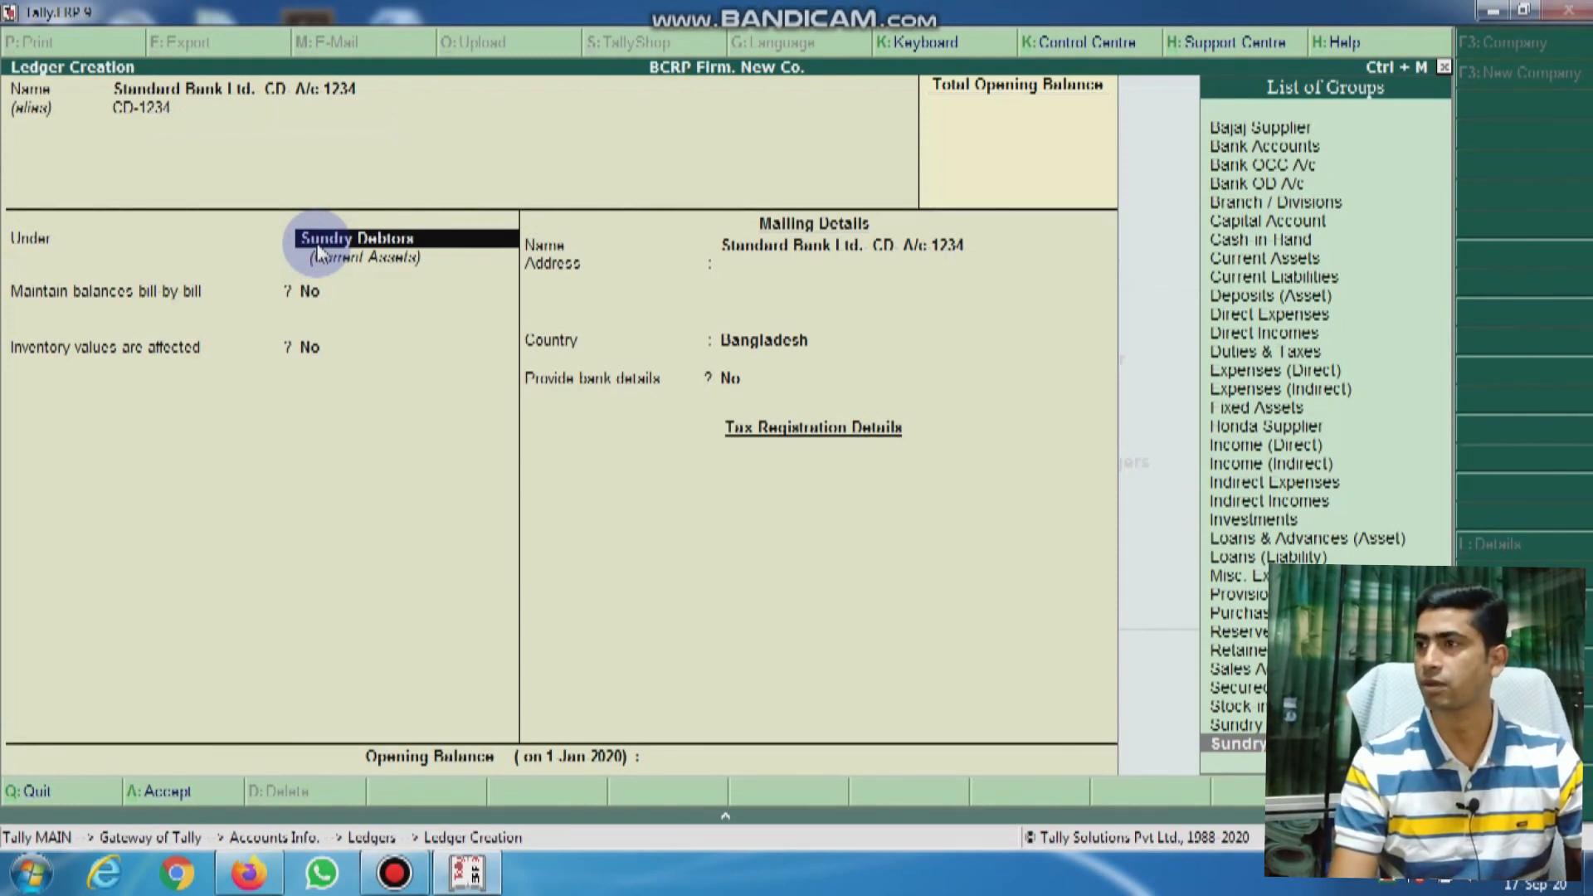
Step: File the ledger under Bank Accounts, leave the bank details blank, and save it
{"action": "type", "text": "B"}
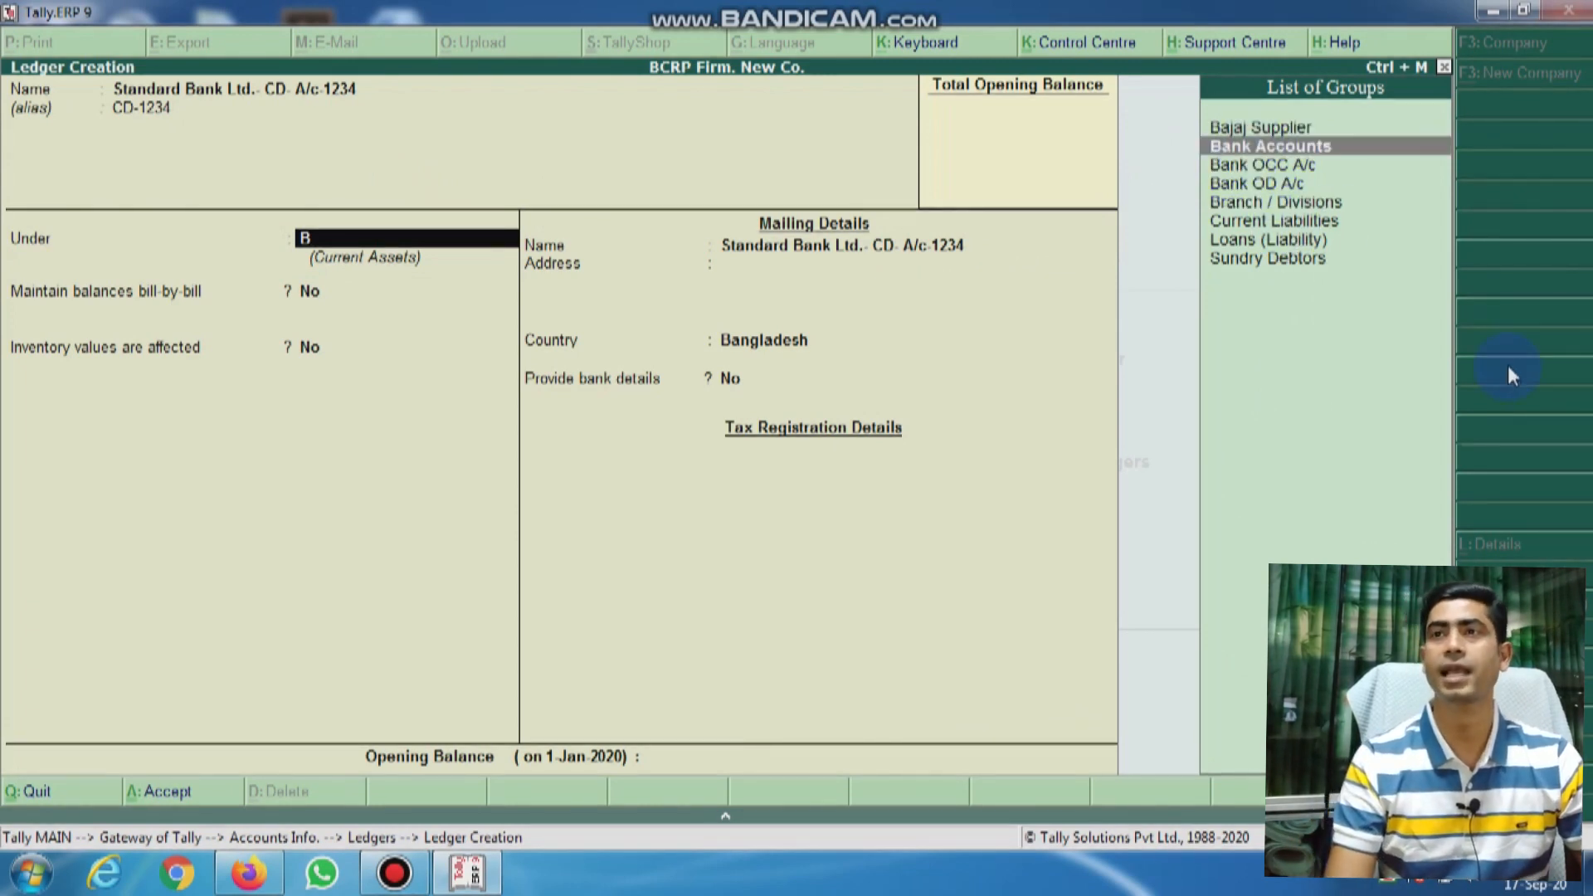
{"action": "key", "text": "Return"}
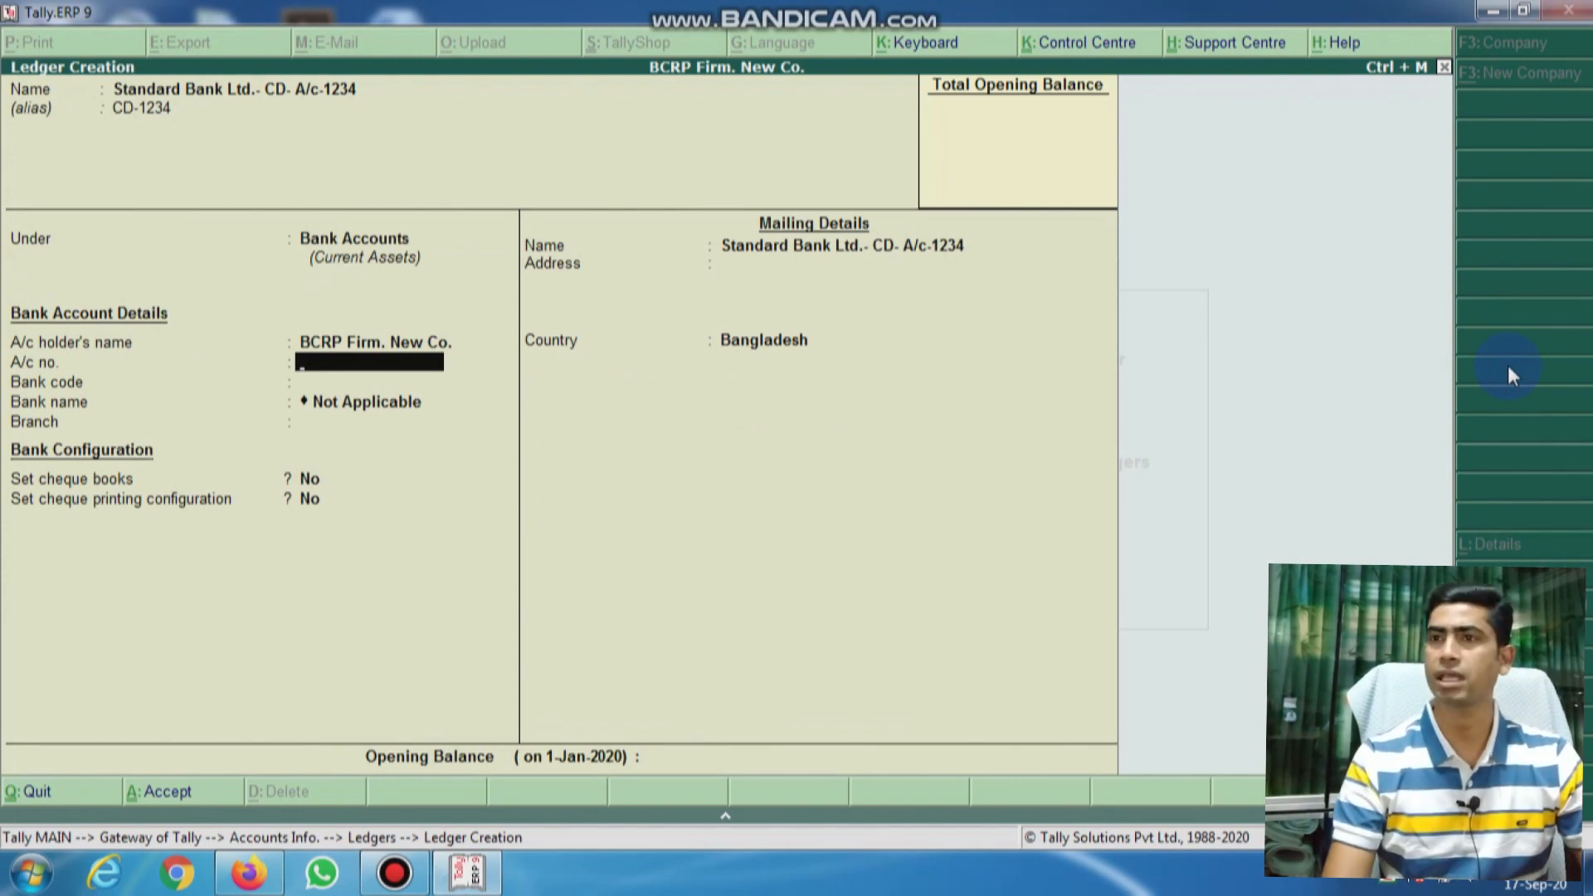
{"action": "key", "text": "Return"}
{"action": "key", "text": "Return"}
{"action": "key", "text": "Return"}
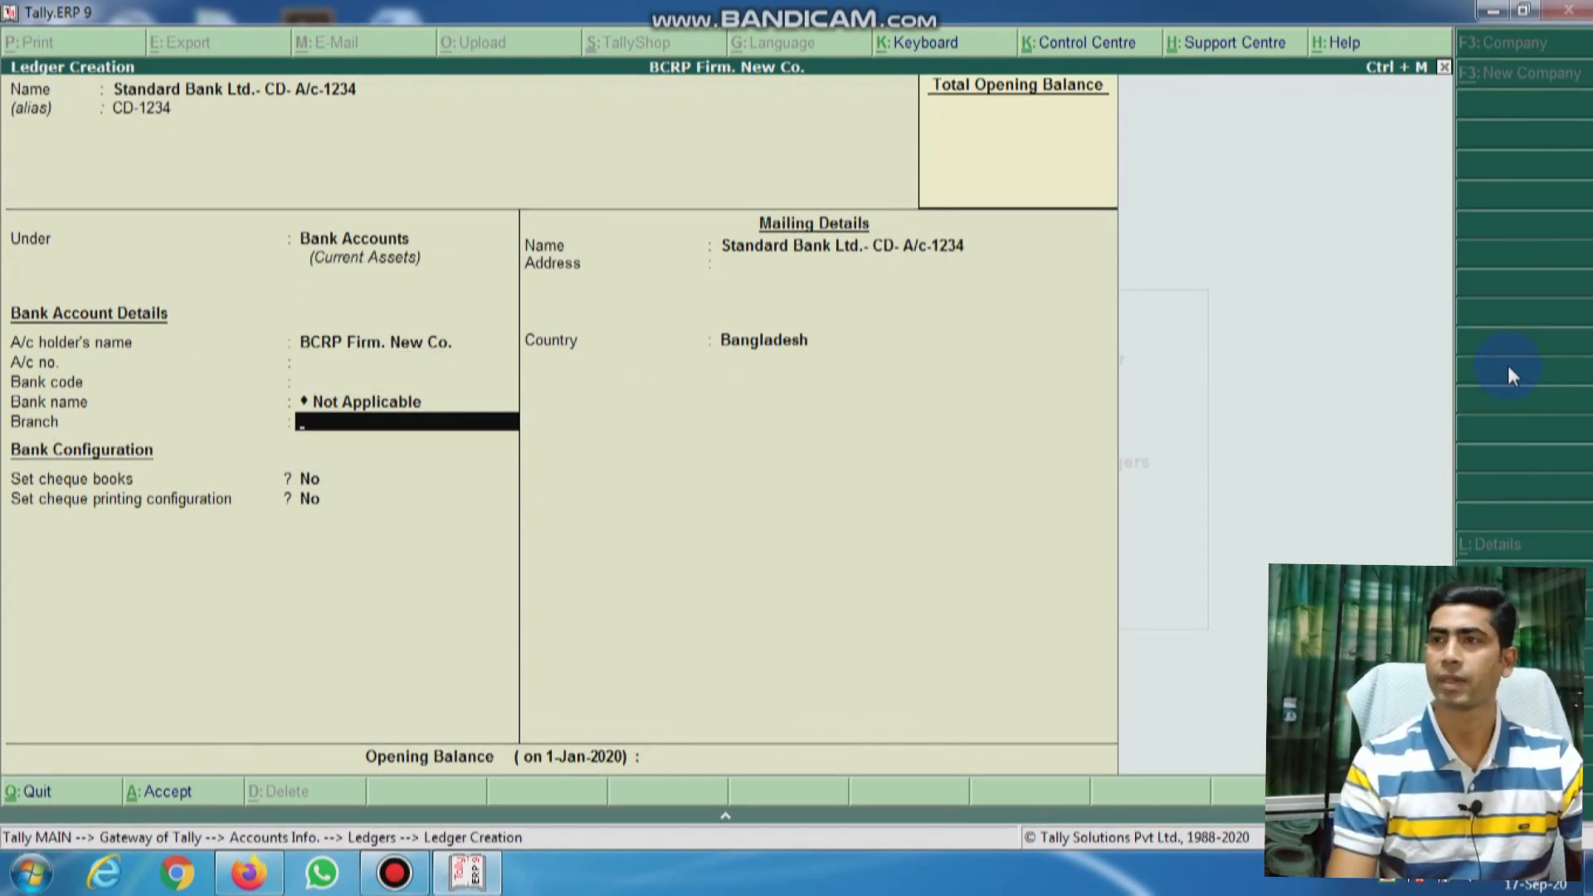
{"action": "key", "text": "Return"}
{"action": "key", "text": "Return"}
{"action": "key", "text": "Return"}
{"action": "key", "text": "Return"}
{"action": "key", "text": "Return"}
{"action": "key", "text": "Return"}
{"action": "key", "text": "Return"}
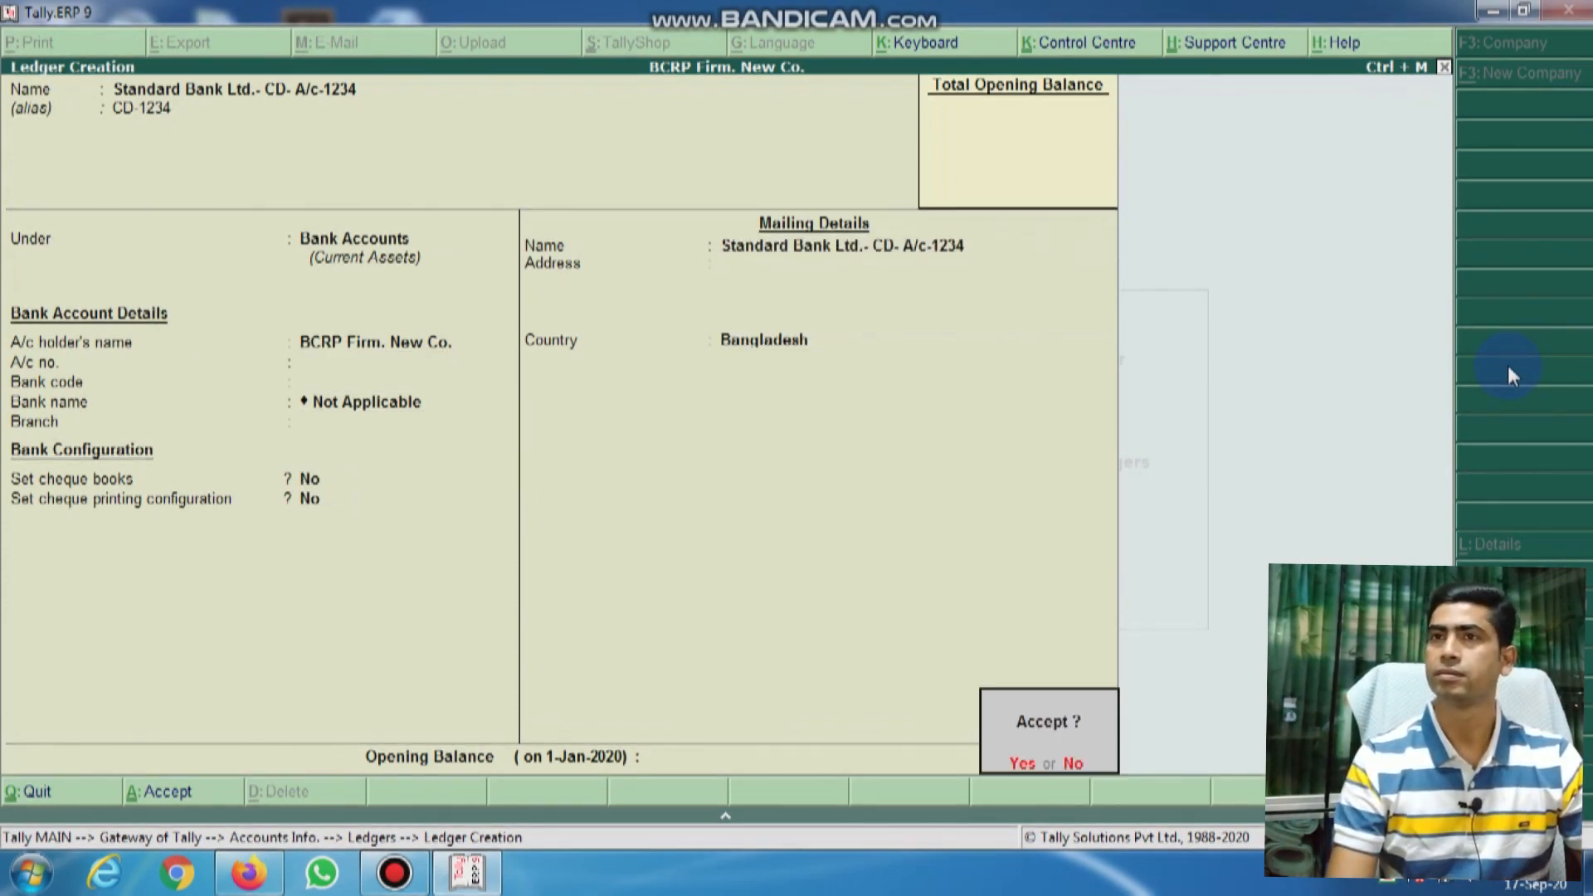
{"action": "key", "text": "Return"}
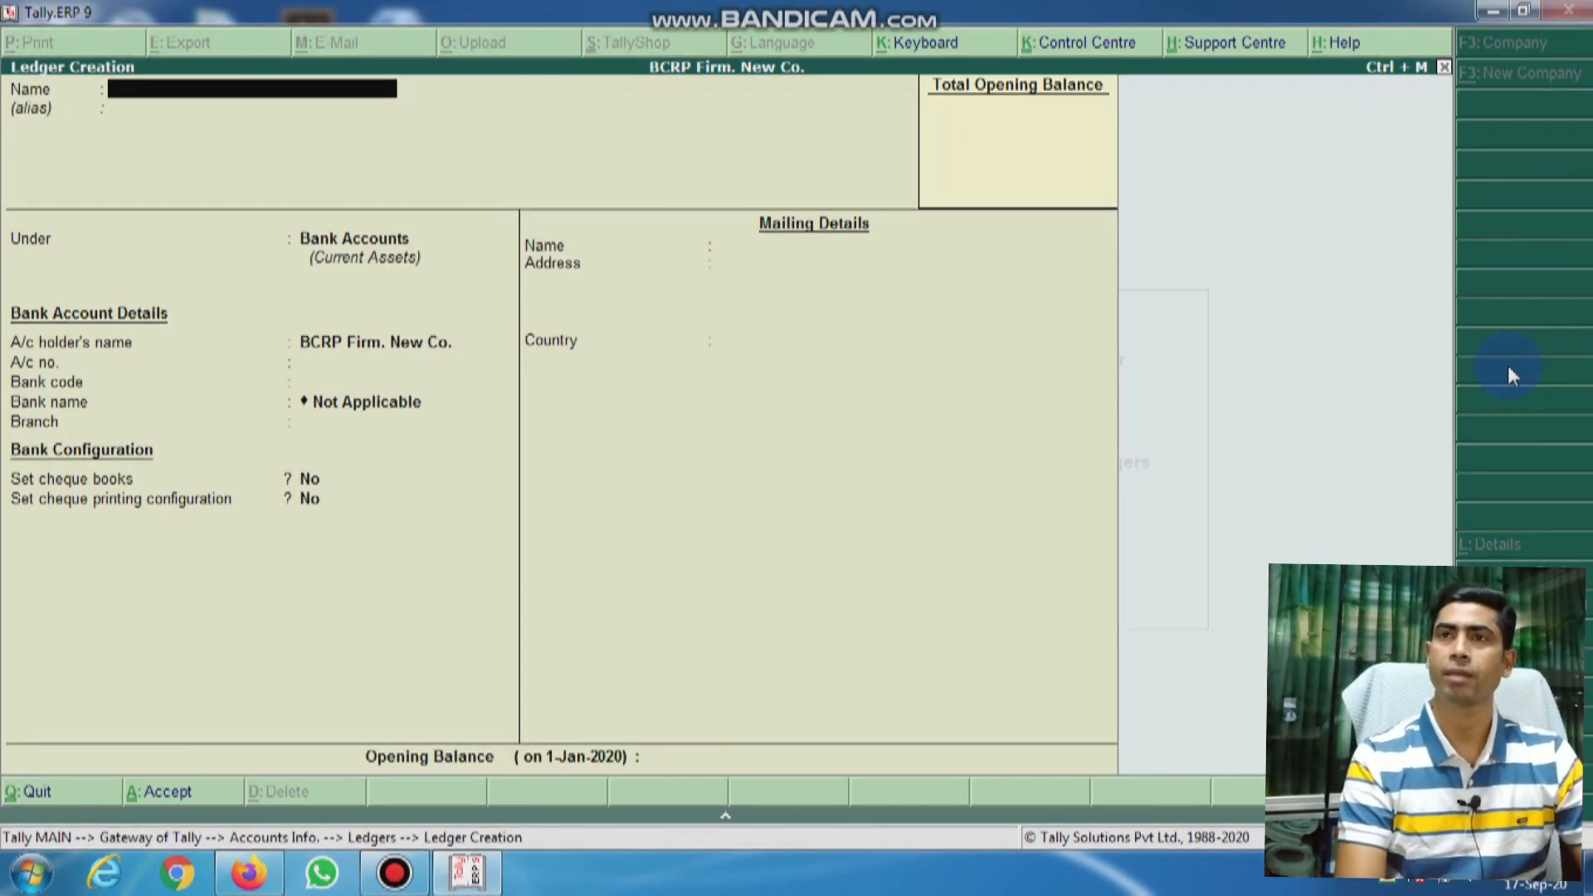
Step: Save ledger 'BankDBBL CC 1234' with alias 'CC-1234' under the Bank OD A/c group
{"action": "type", "text": "Bank"}
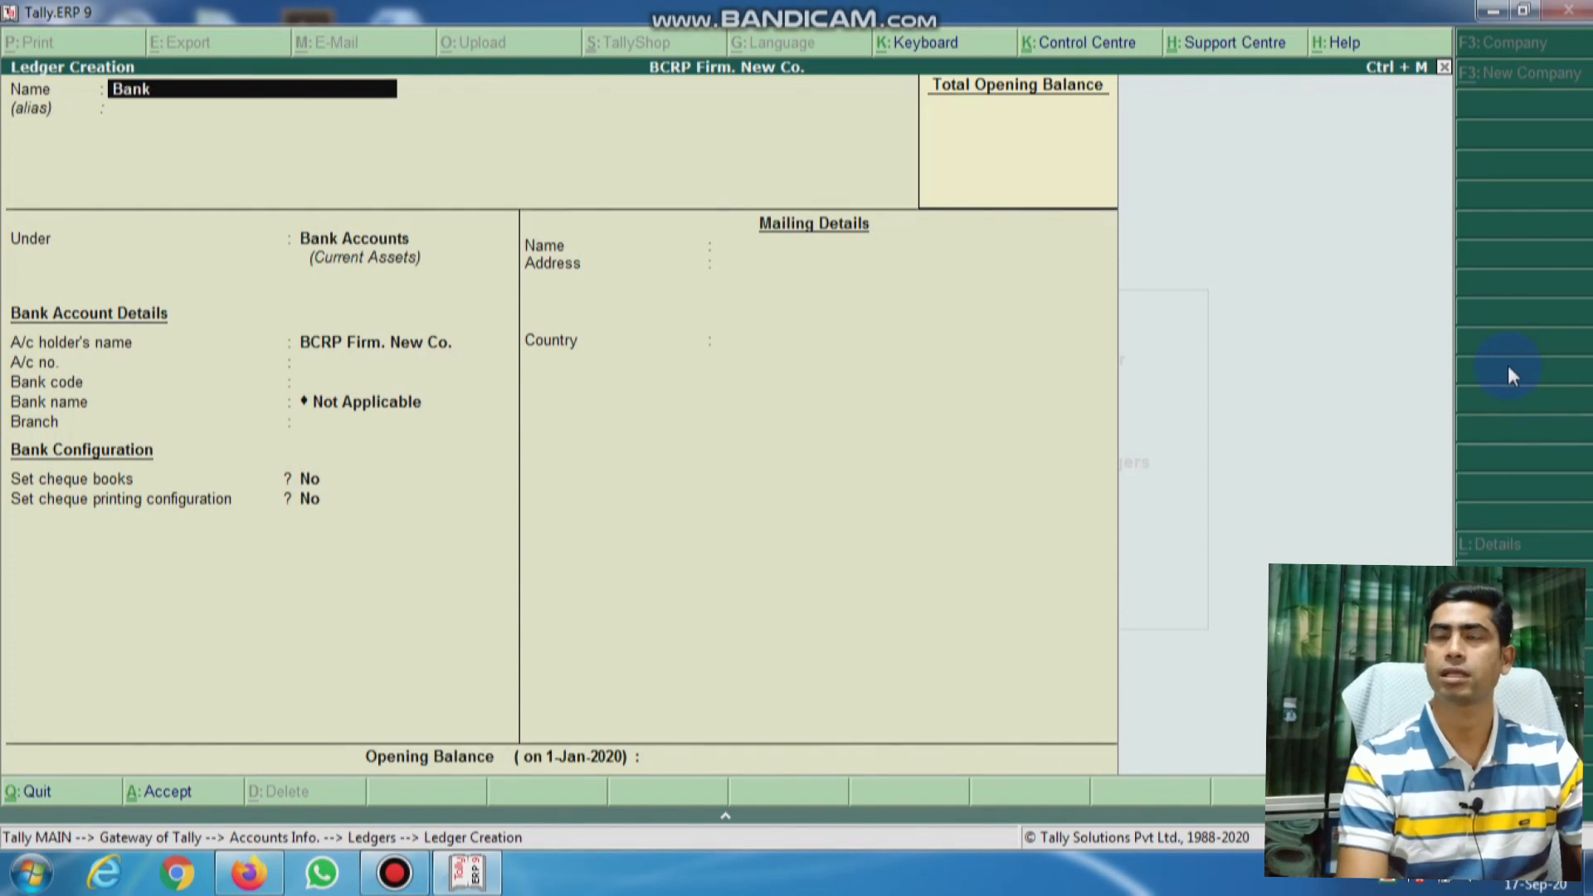
{"action": "type", "text": "DBBL-"}
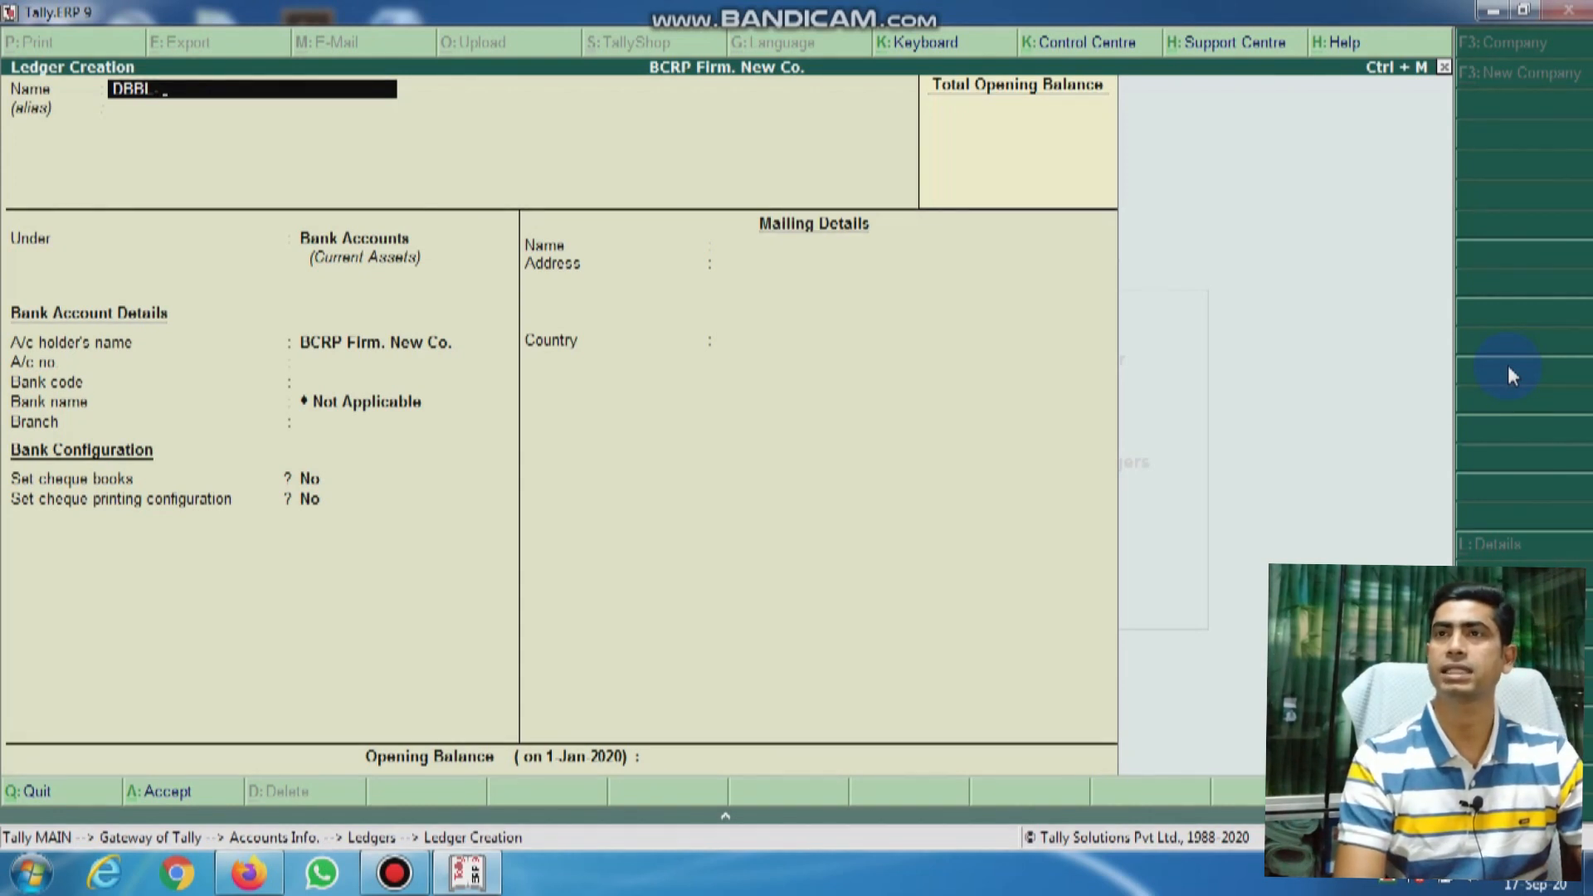
{"action": "type", "text": " CC"}
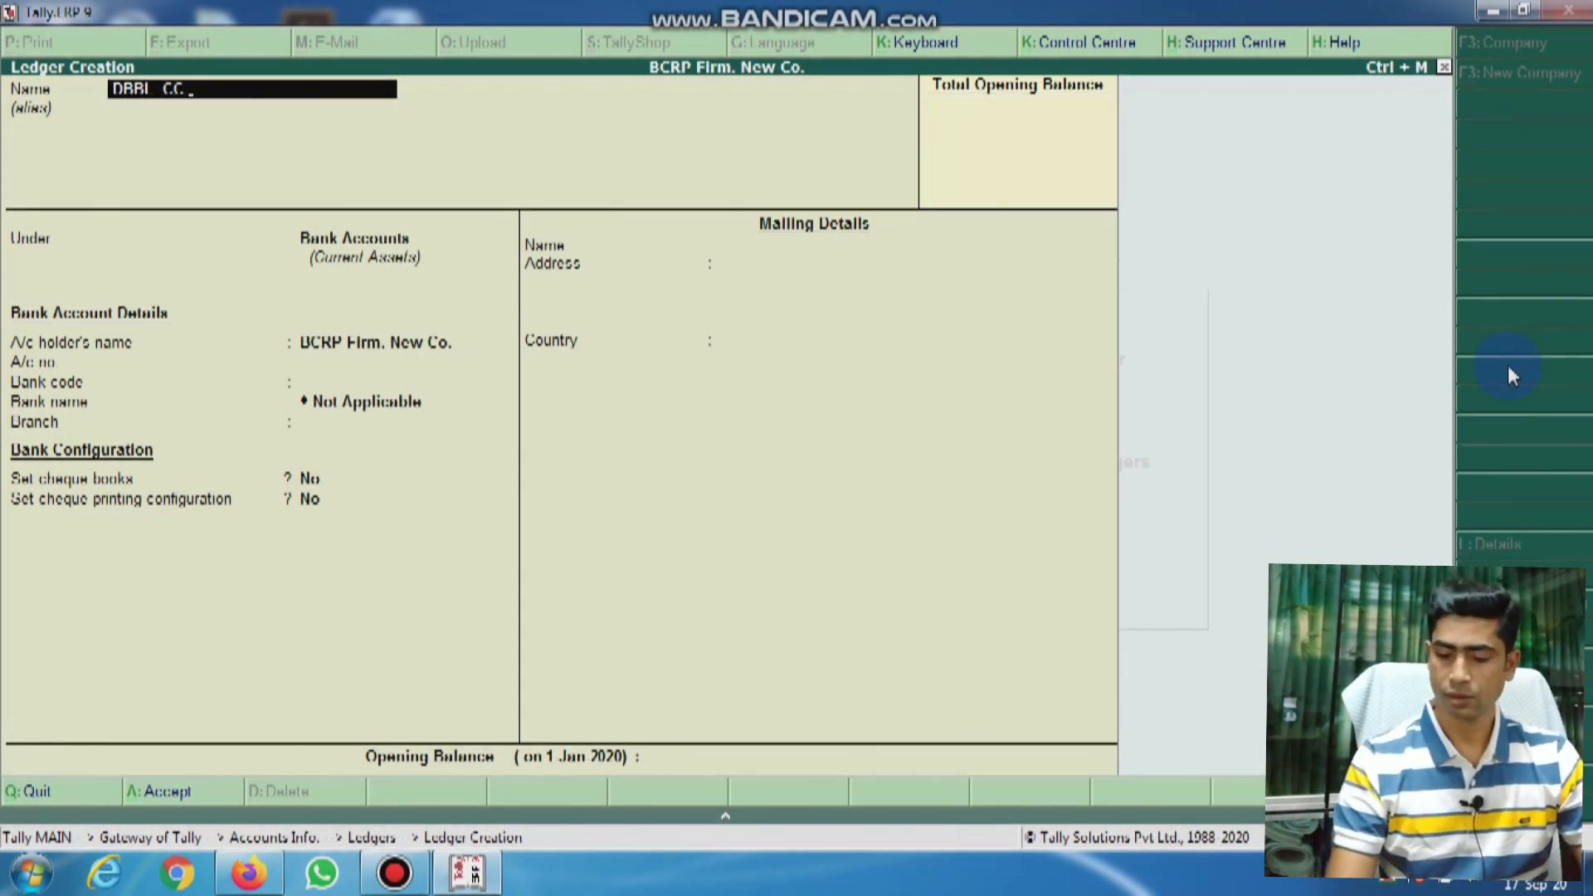
{"action": "type", "text": " 1234"}
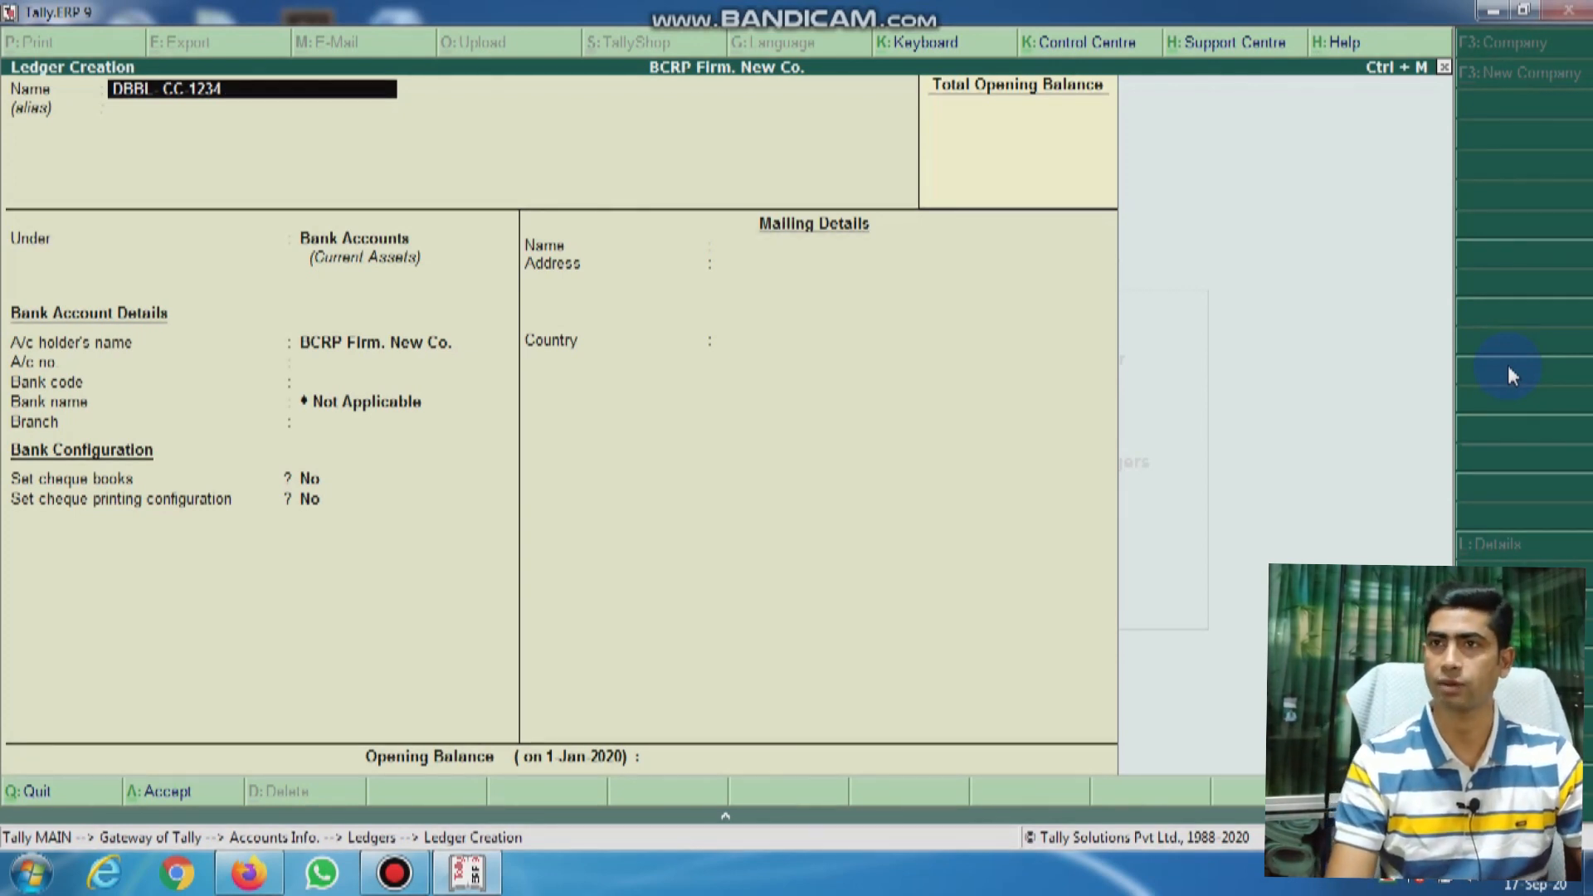
{"action": "key", "text": "Return"}
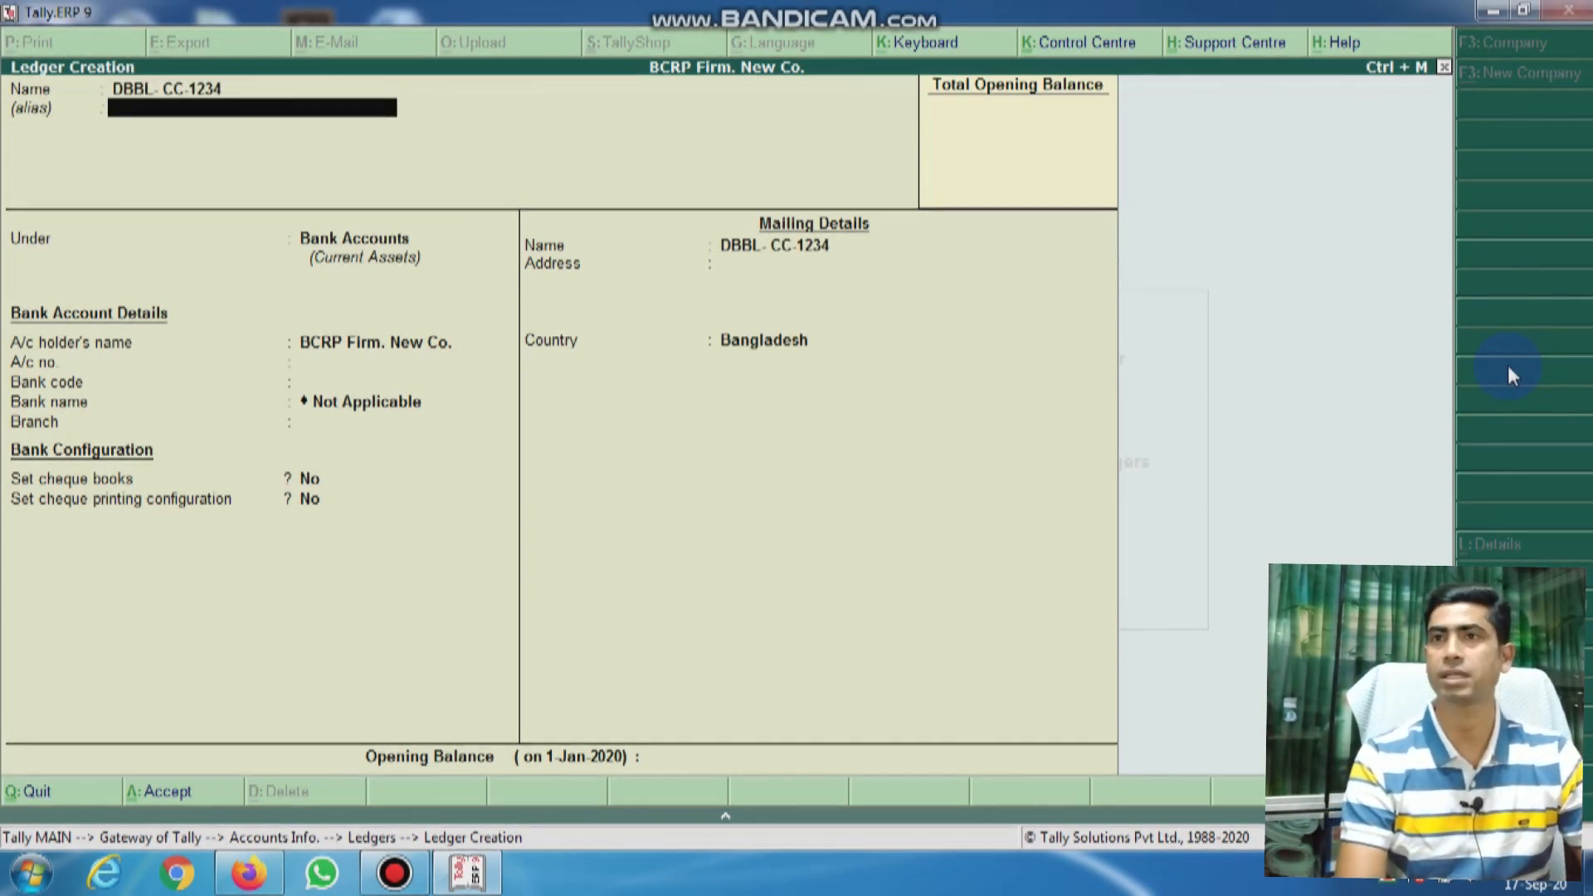
{"action": "type", "text": "CC-1234"}
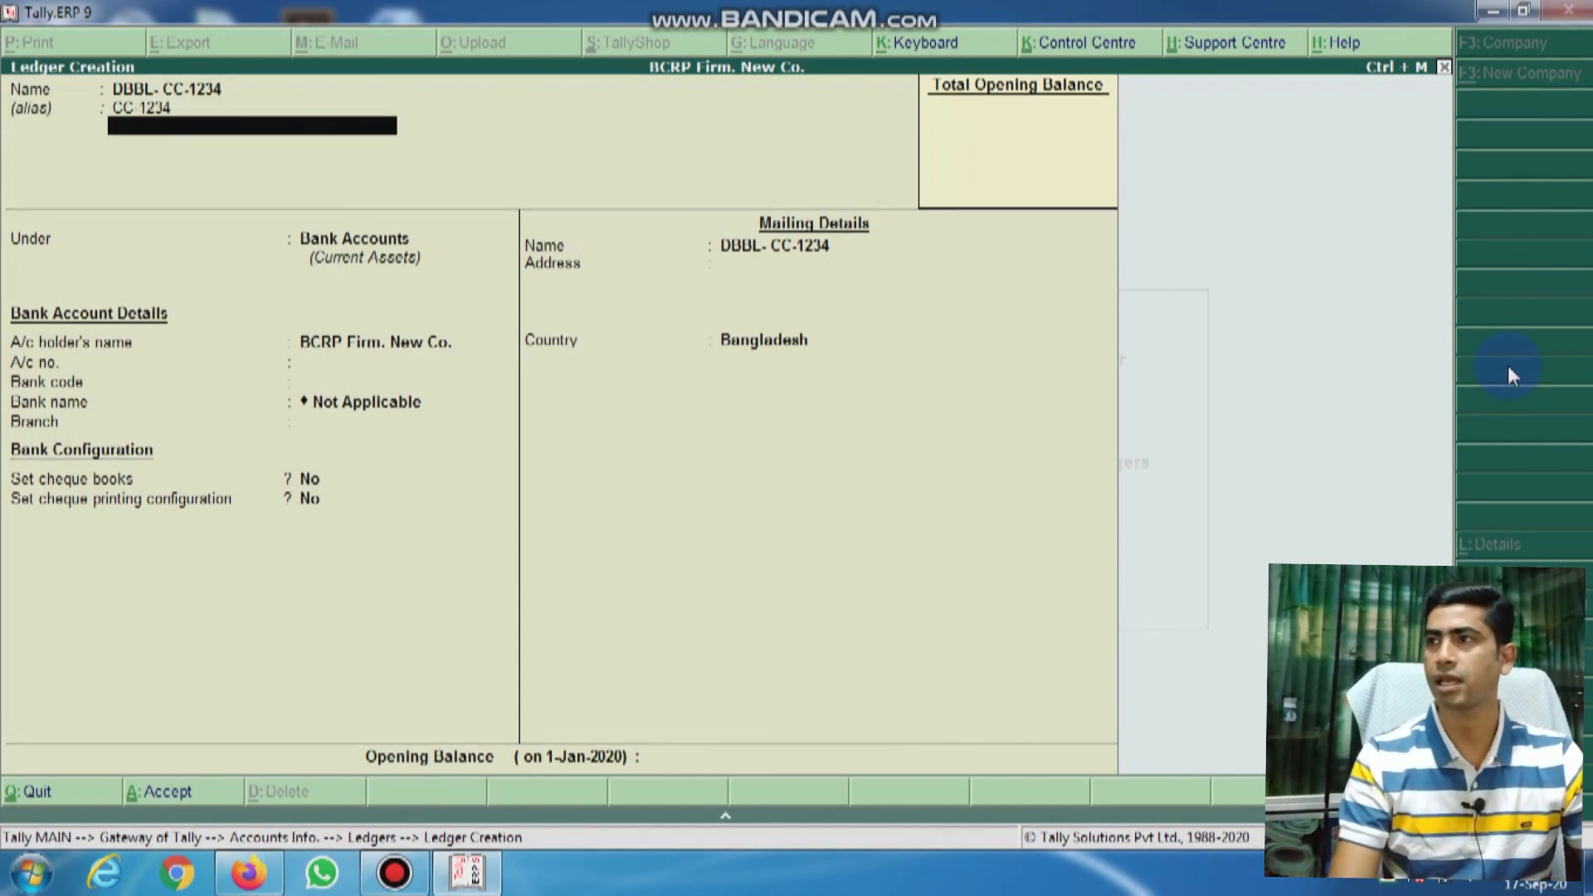
{"action": "key", "text": "Return"}
{"action": "key", "text": "Down"}
{"action": "key", "text": "Down"}
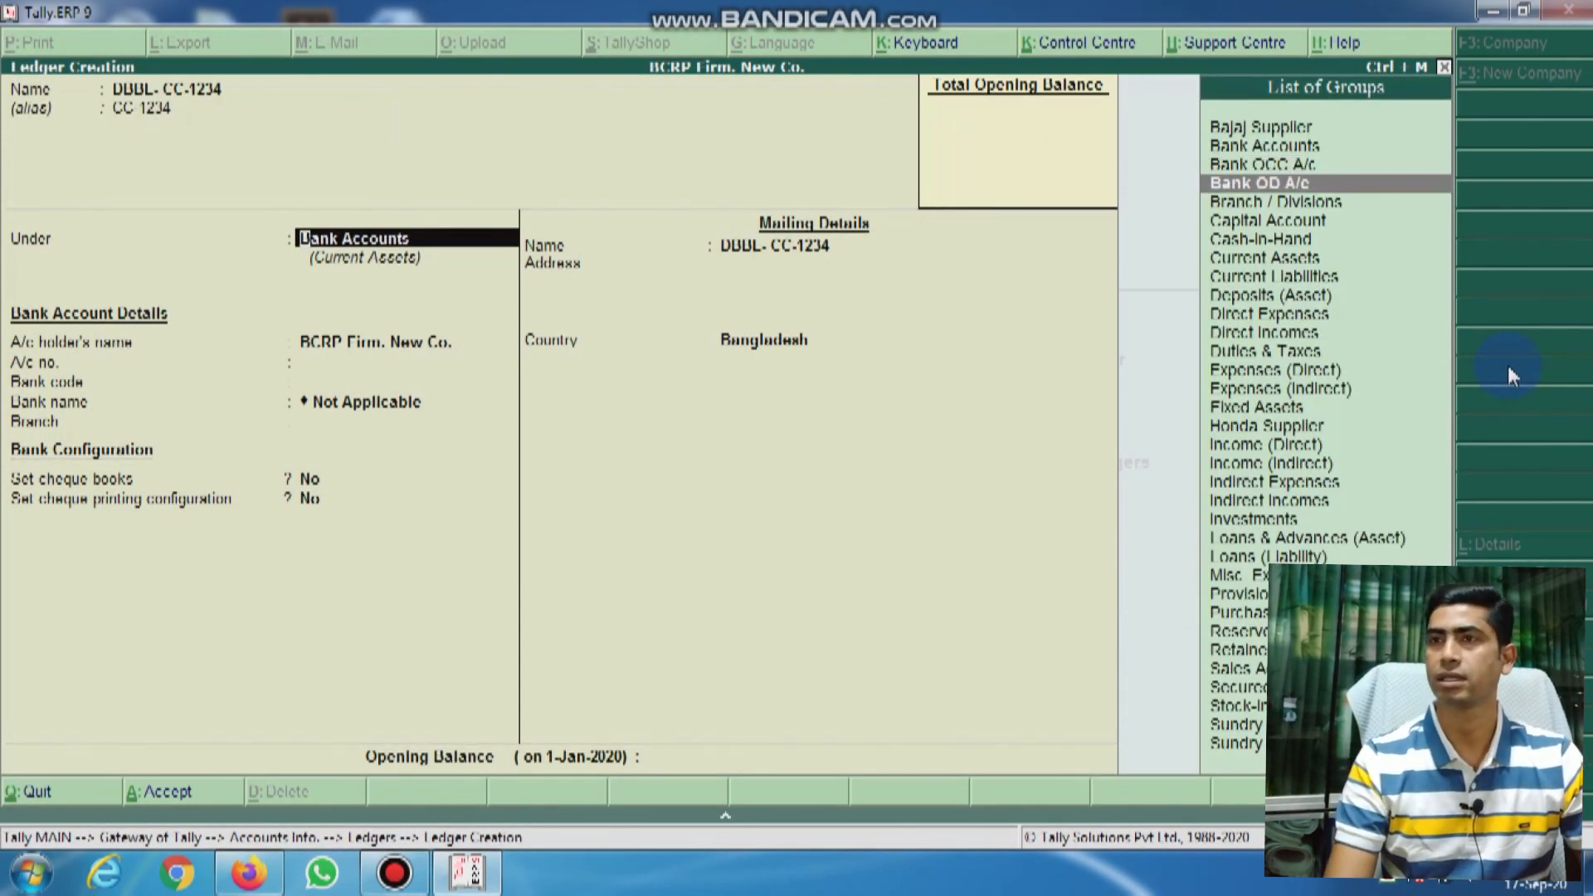
{"action": "key", "text": "Return"}
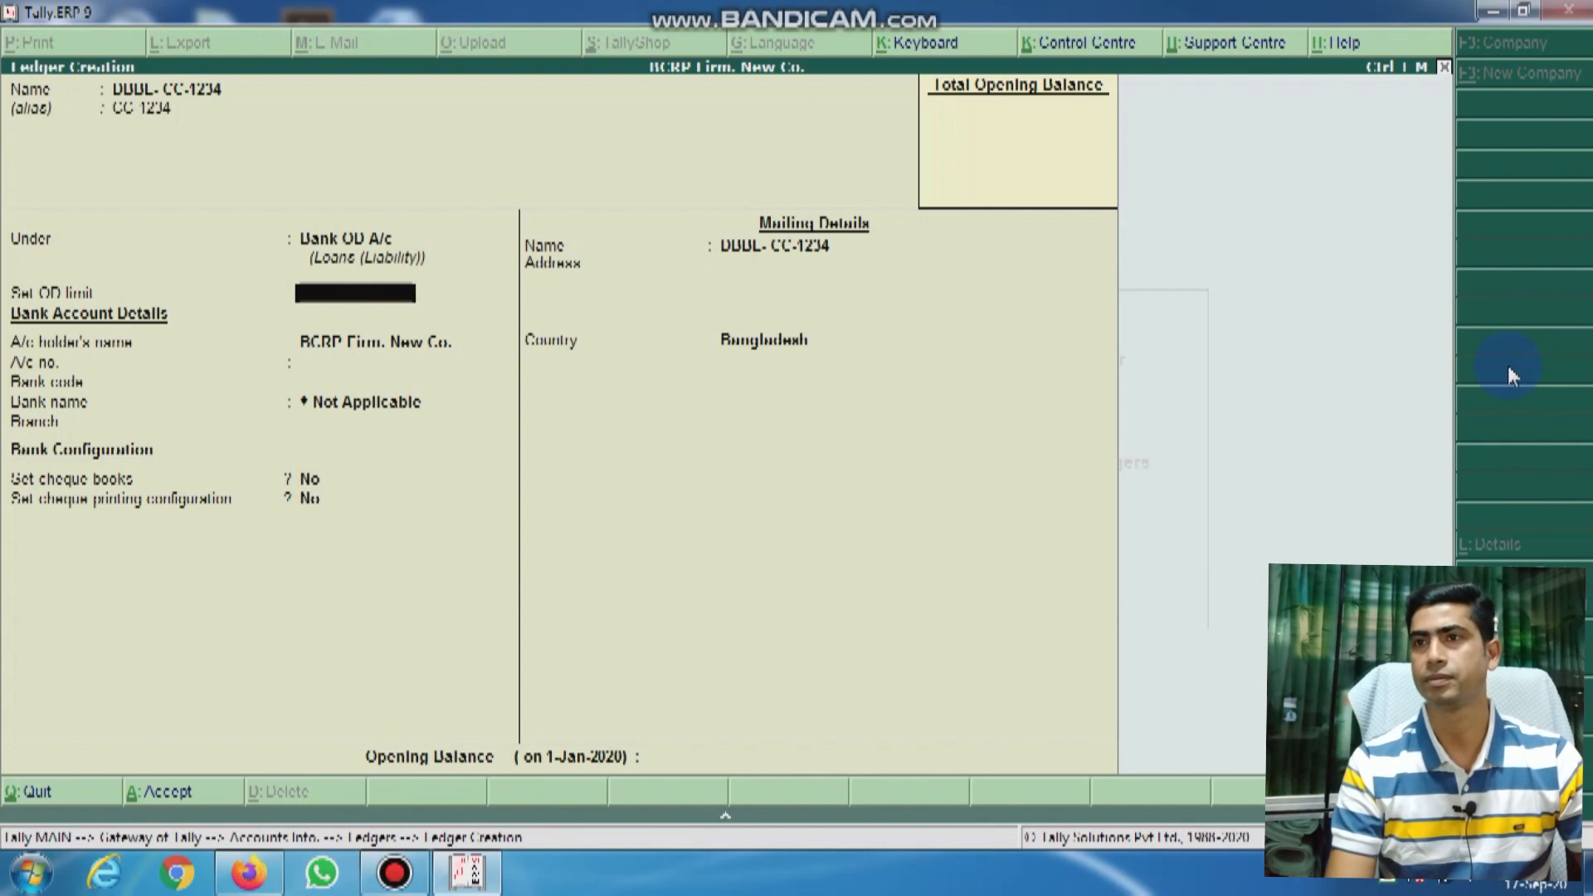
{"action": "key", "text": "Return"}
{"action": "key", "text": "Return"}
{"action": "key", "text": "Return"}
{"action": "key", "text": "Return"}
{"action": "key", "text": "Return"}
{"action": "key", "text": "Return"}
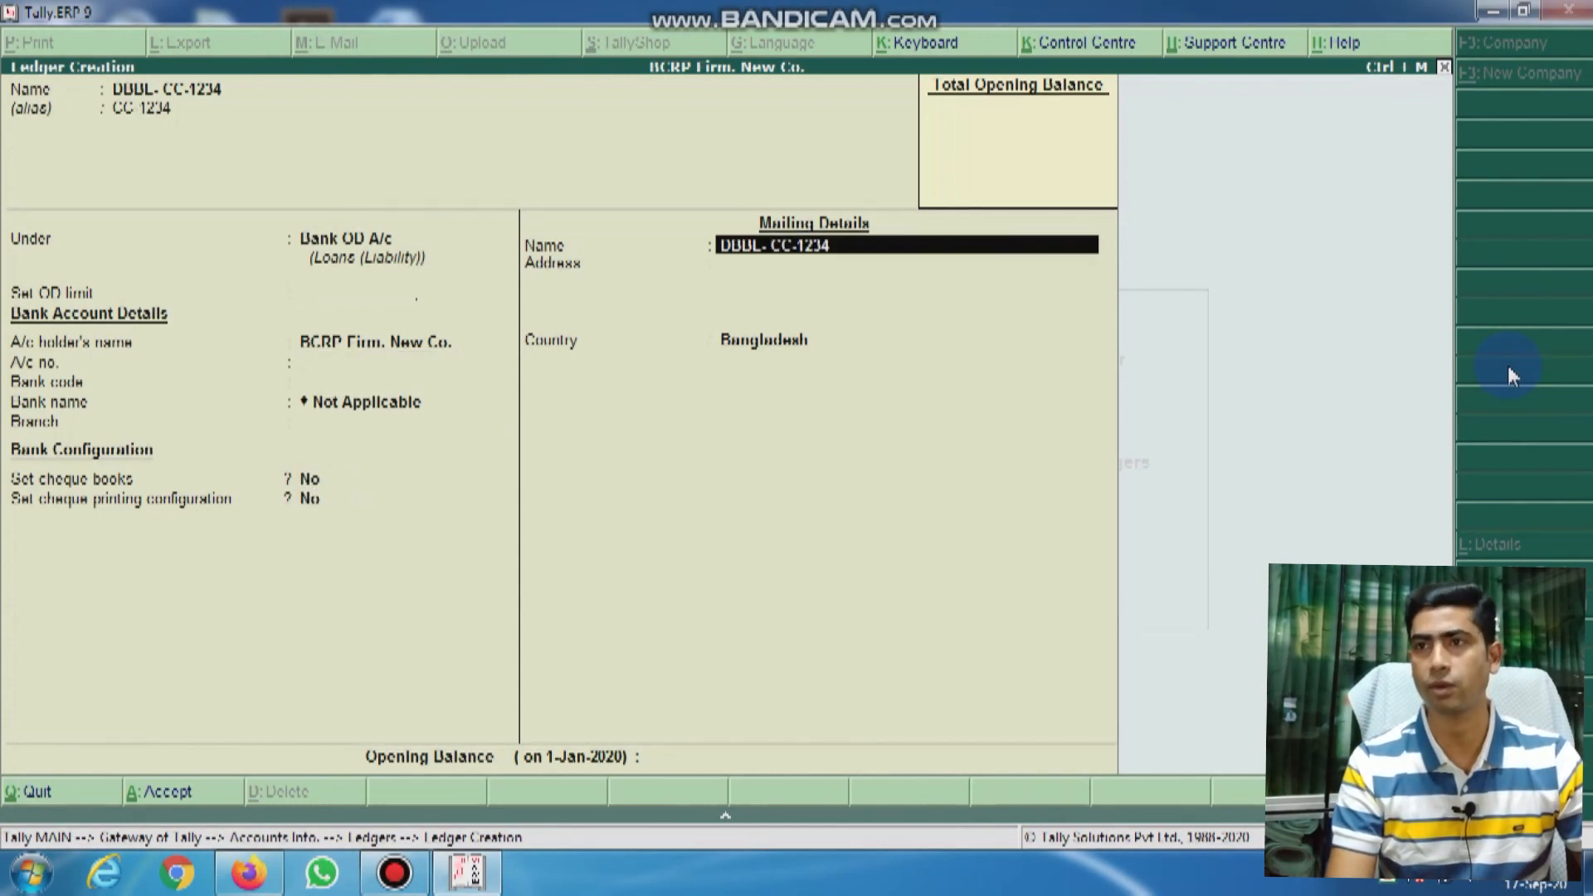
{"action": "key", "text": "Return"}
{"action": "key", "text": "Return"}
{"action": "key", "text": "Return"}
{"action": "key", "text": "Return"}
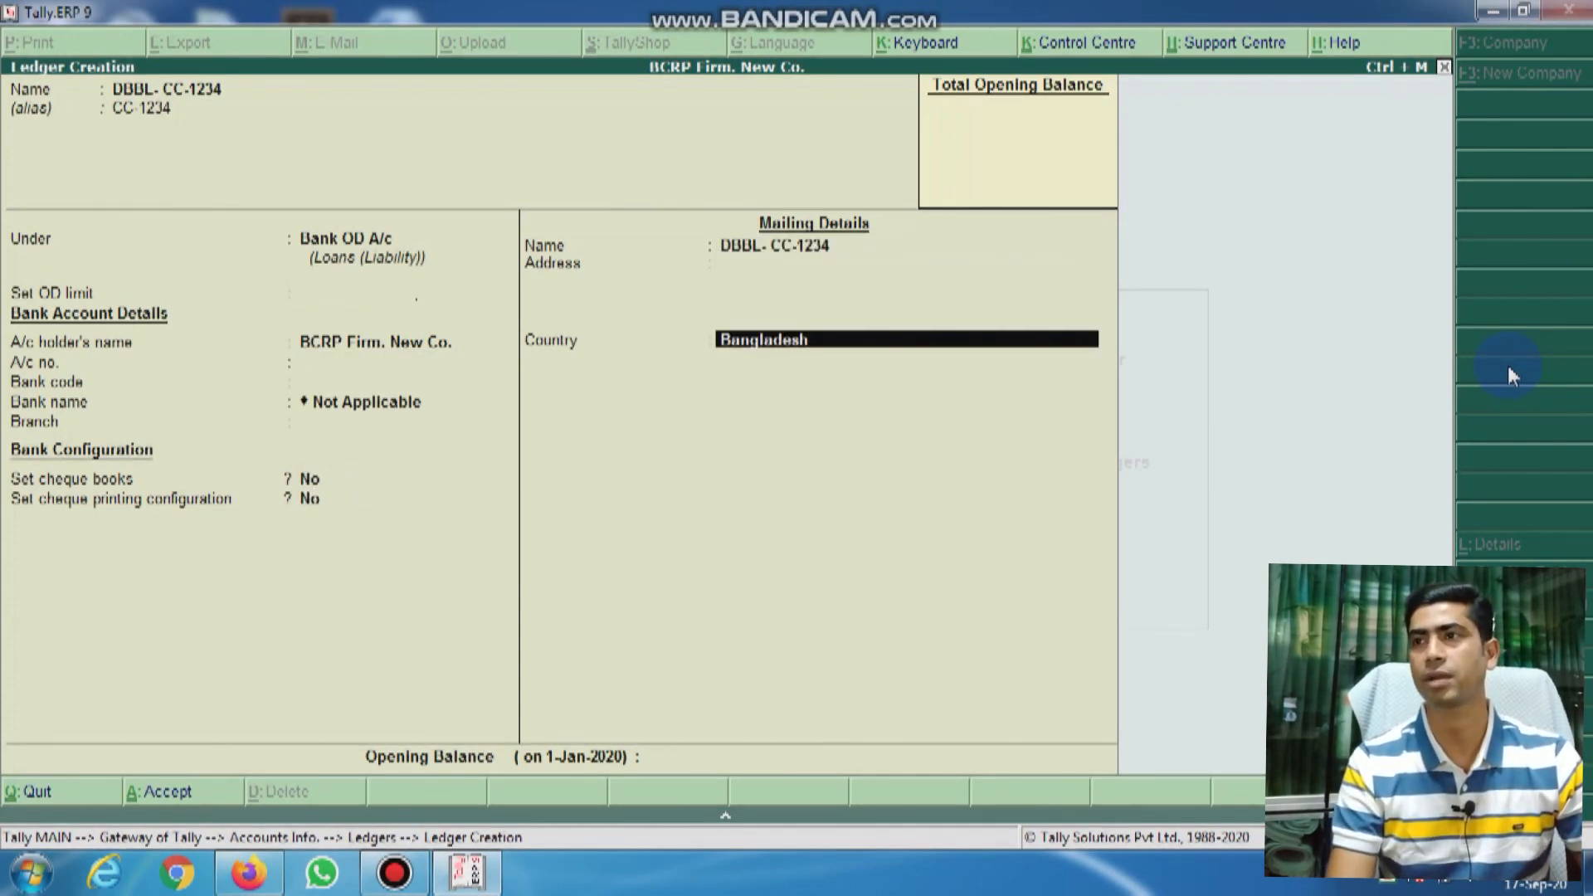
{"action": "key", "text": "y"}
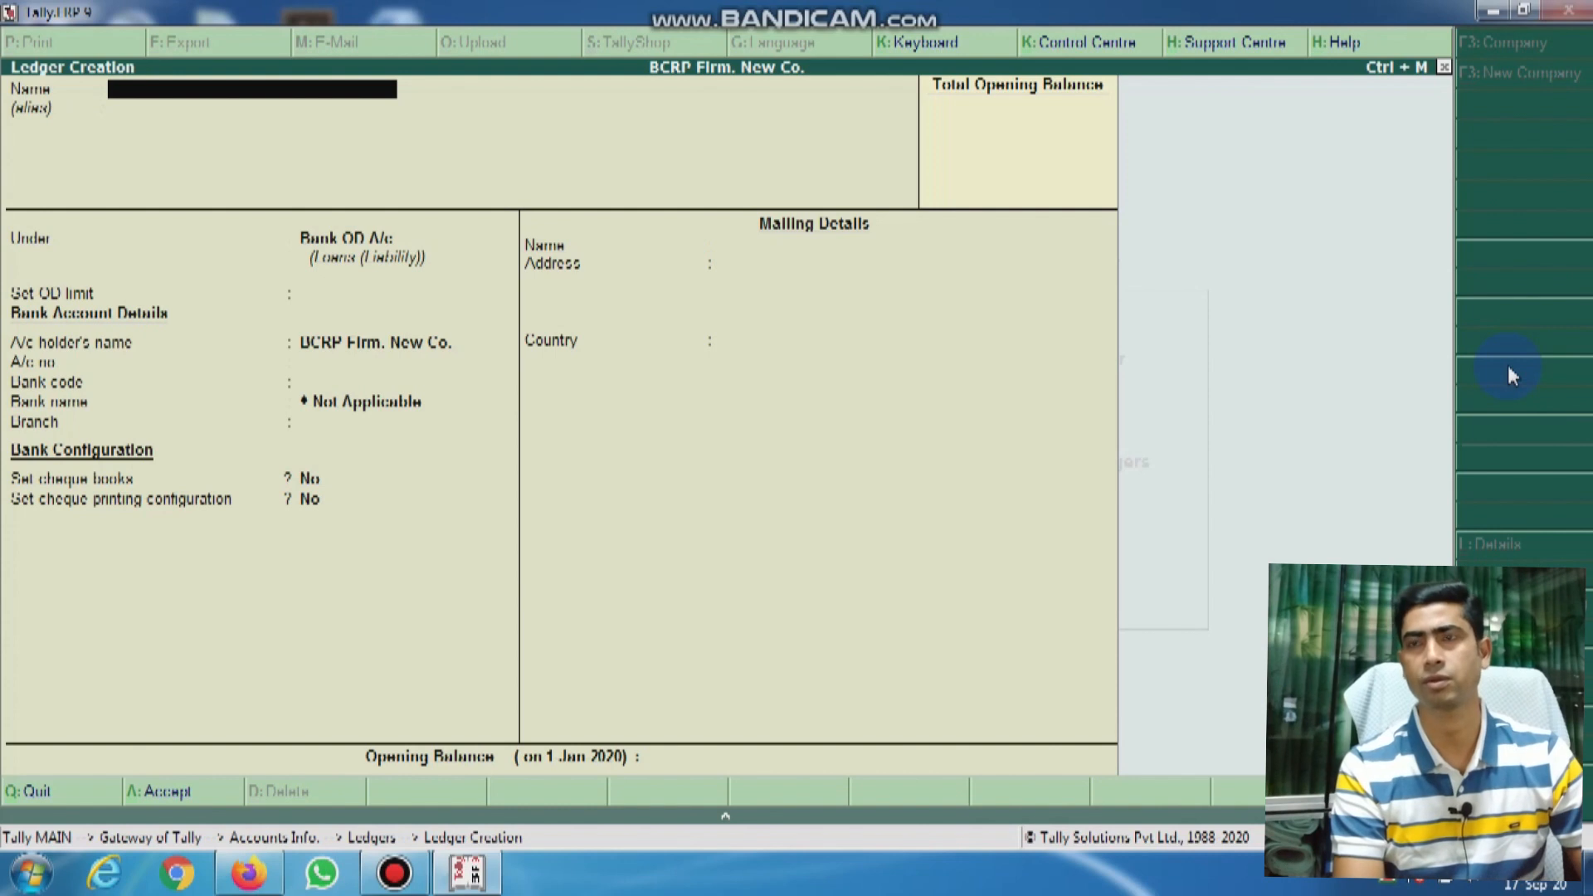
Step: Create a Conveyance ledger and place it under Expenses (Indirect)
{"action": "type", "text": "Conveyn"}
{"action": "type", "text": "nce"}
{"action": "key", "text": "Return"}
{"action": "key", "text": "Return"}
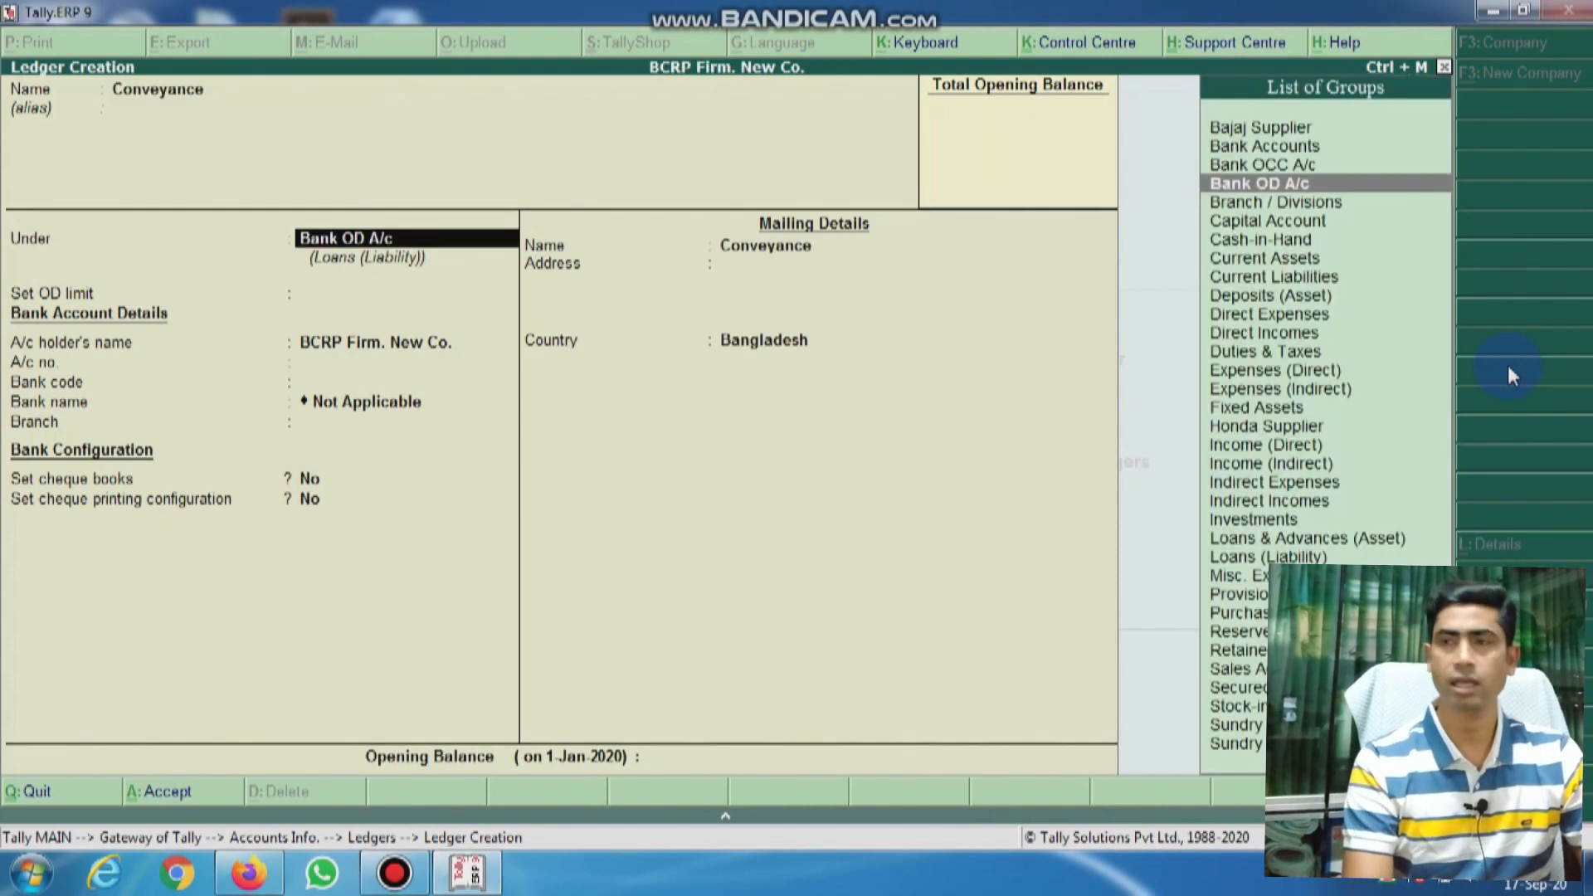
{"action": "type", "text": "E"}
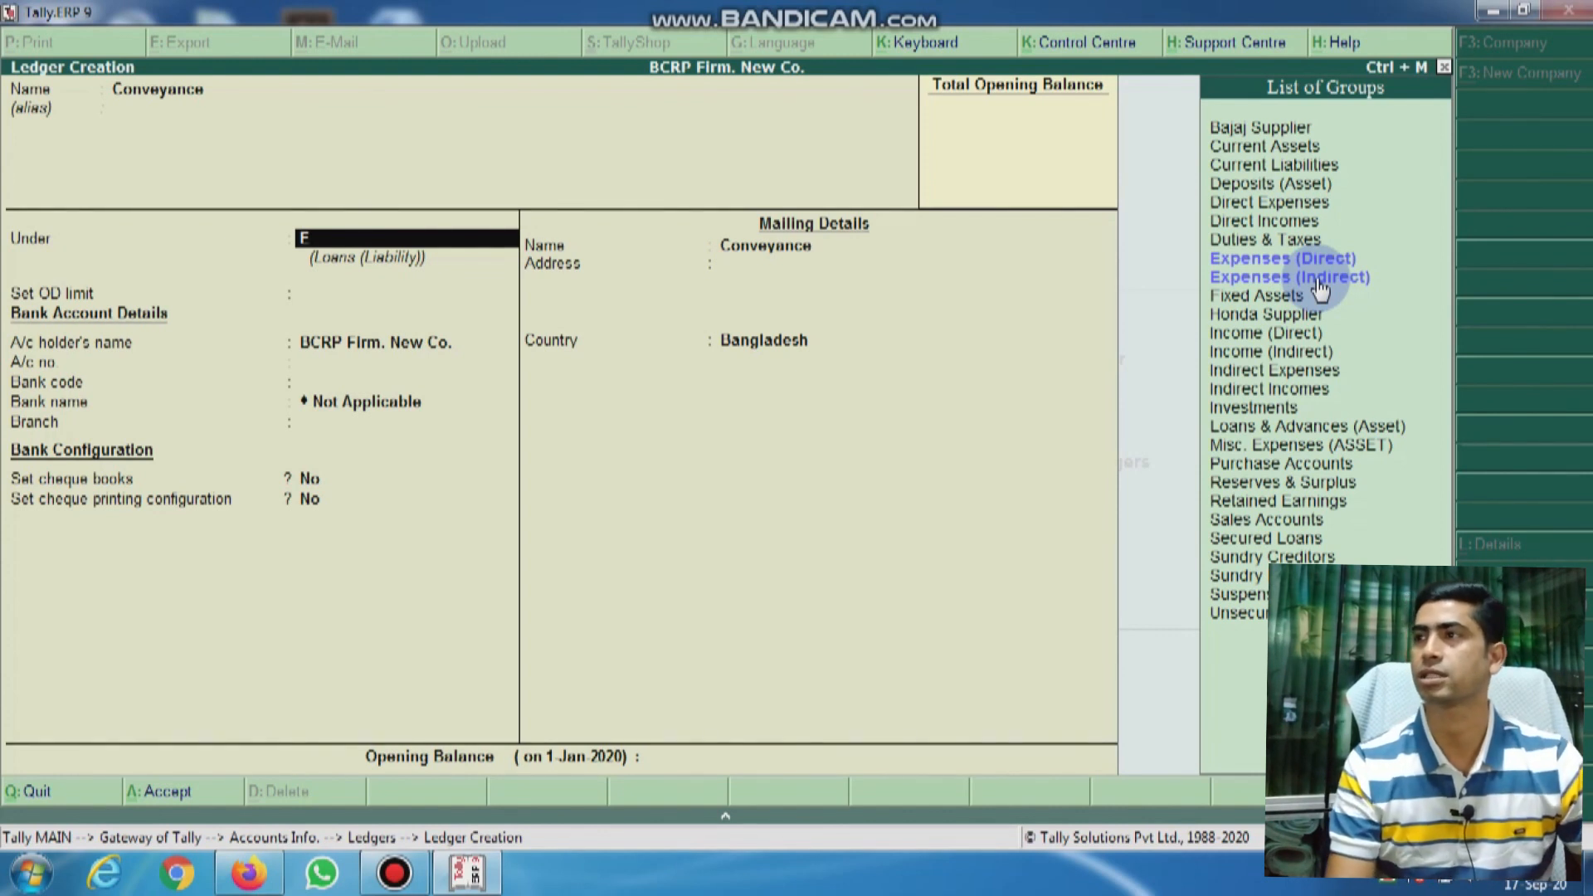
{"action": "key", "text": "Down"}
{"action": "key", "text": "Down"}
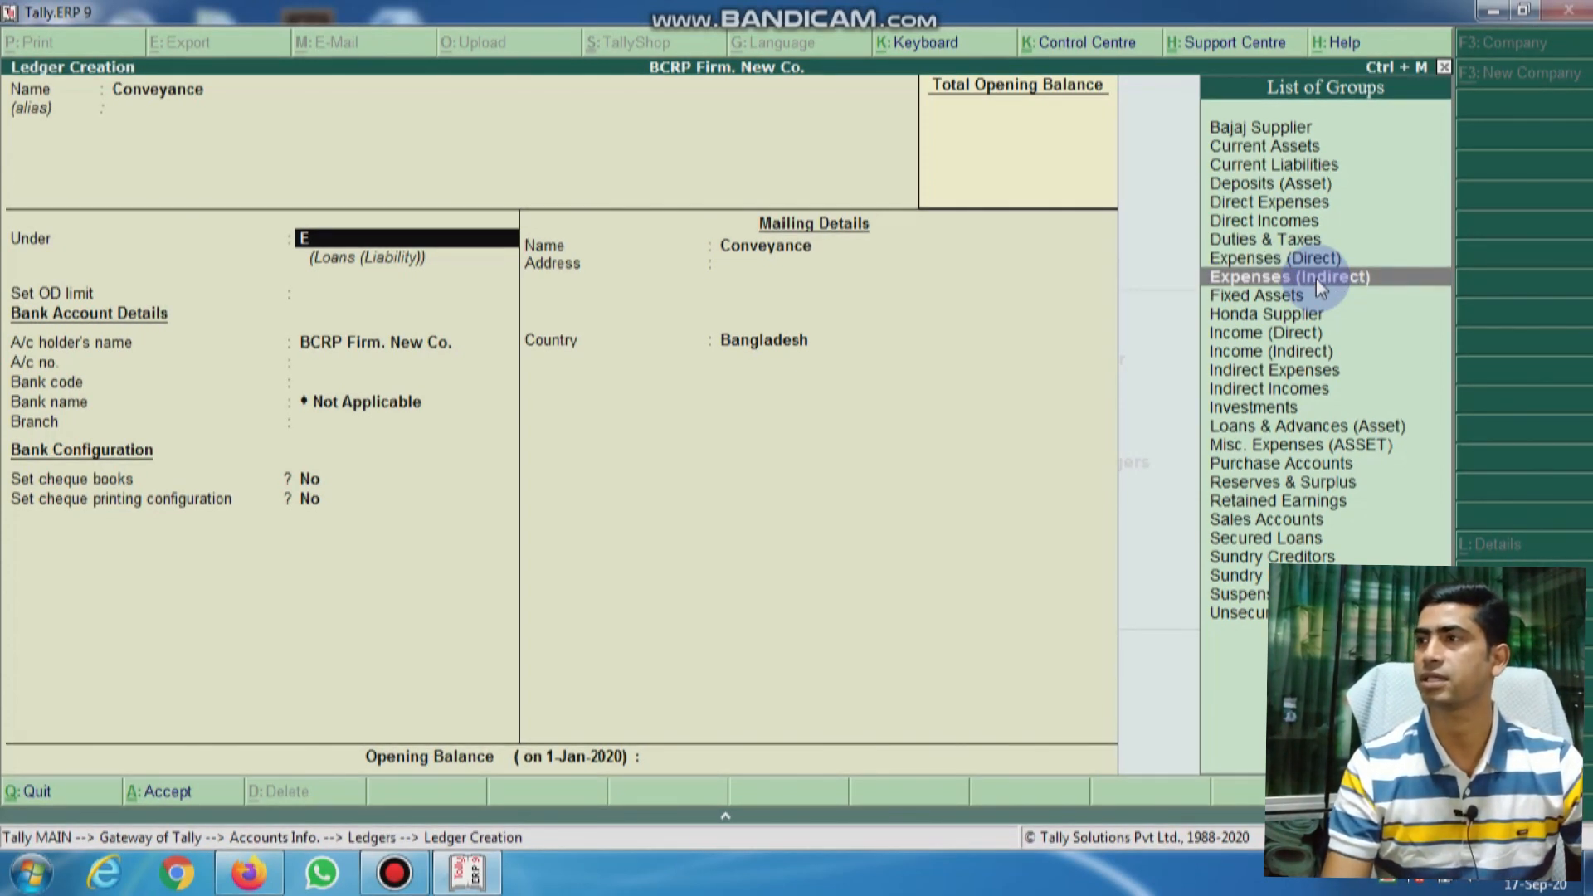
{"action": "key", "text": "Return"}
{"action": "key", "text": "Return"}
{"action": "key", "text": "Return"}
{"action": "key", "text": "Return"}
{"action": "key", "text": "Return"}
{"action": "key", "text": "Return"}
{"action": "key", "text": "Return"}
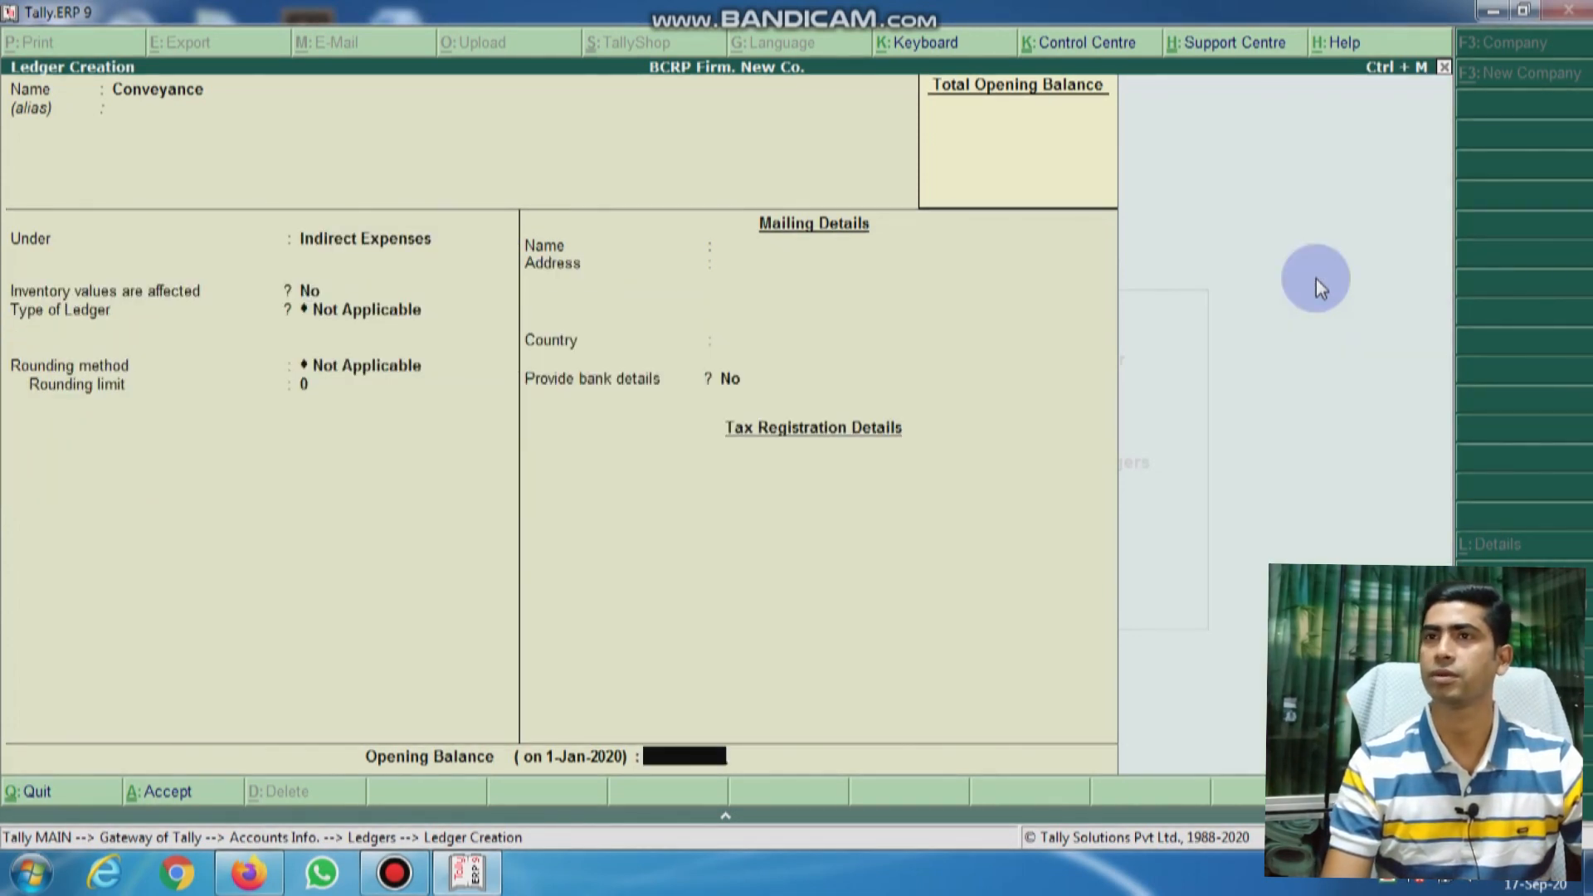
{"action": "key", "text": "Return"}
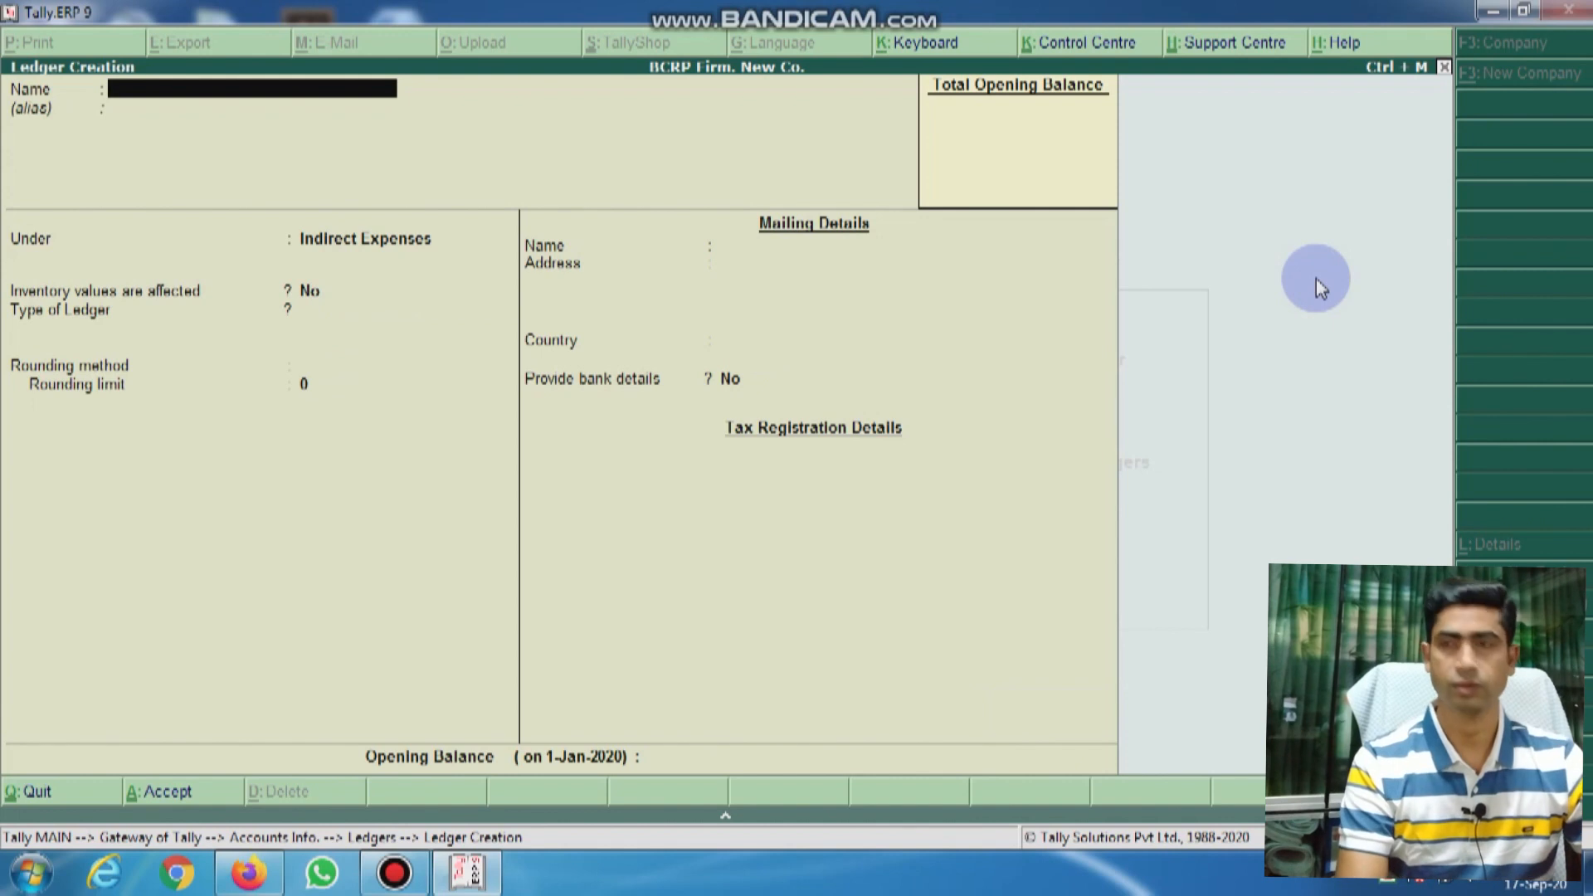
Step: Save an Entertainment ledger under Indirect Expenses
{"action": "type", "text": "Enter"}
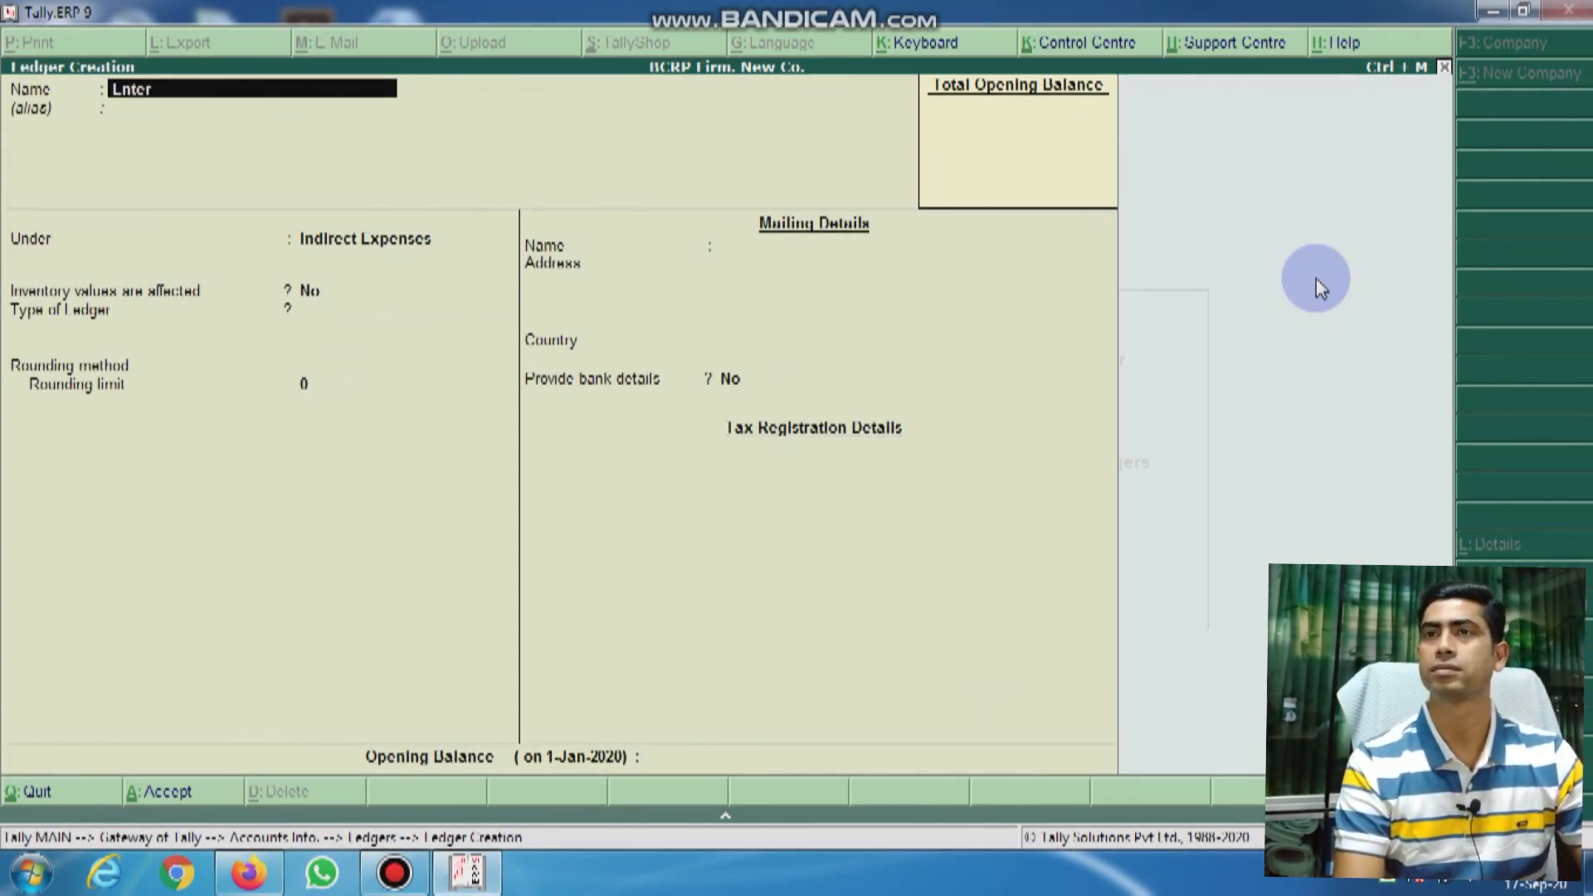
{"action": "type", "text": "tain"}
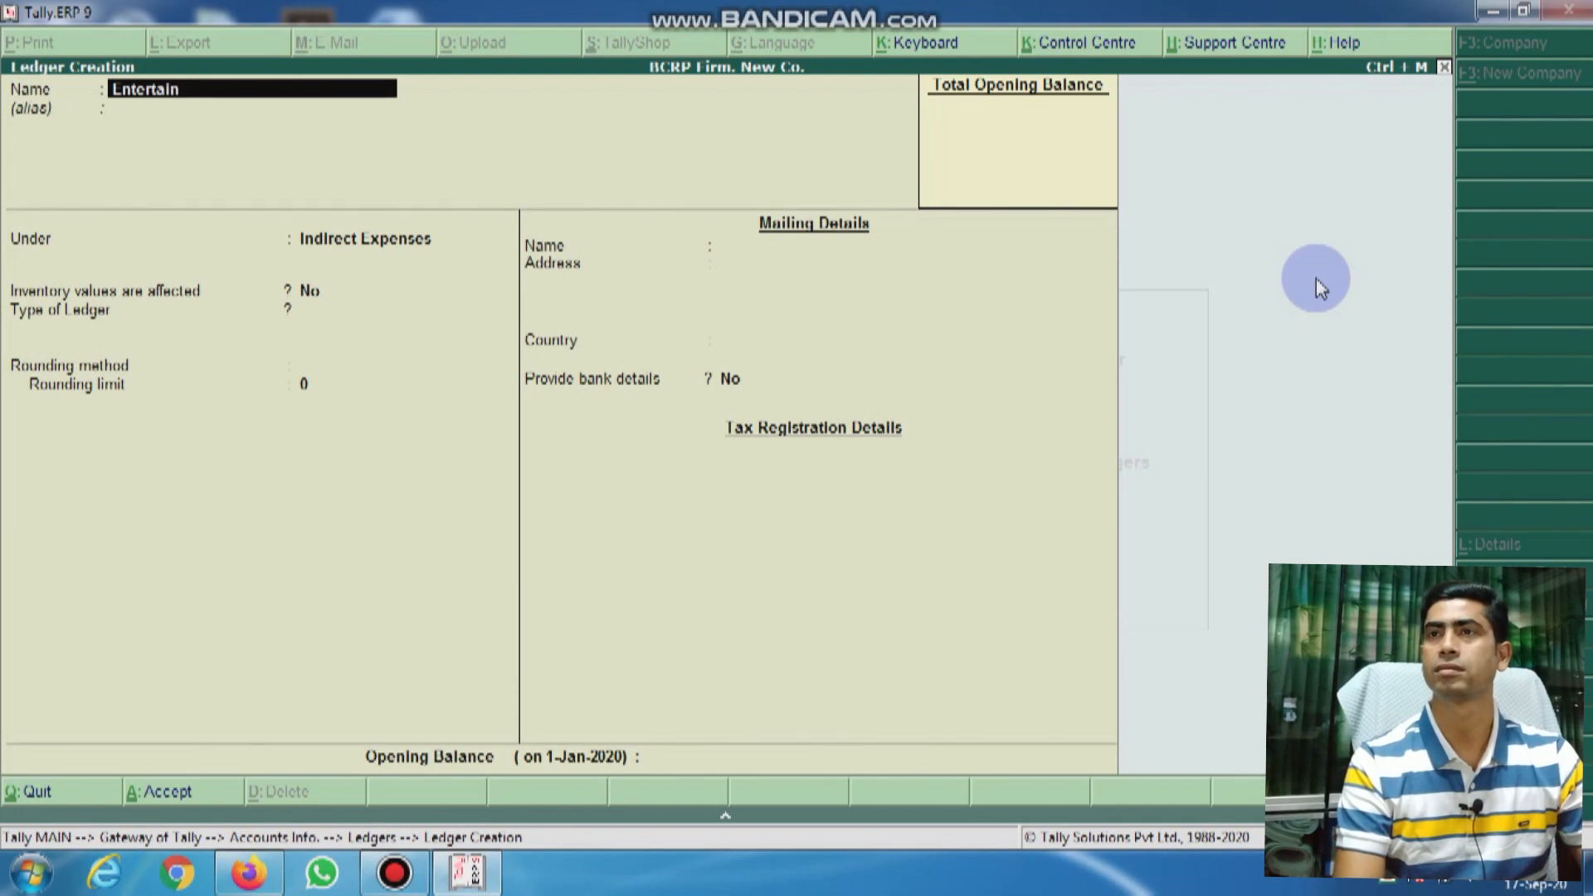
{"action": "type", "text": "ment"}
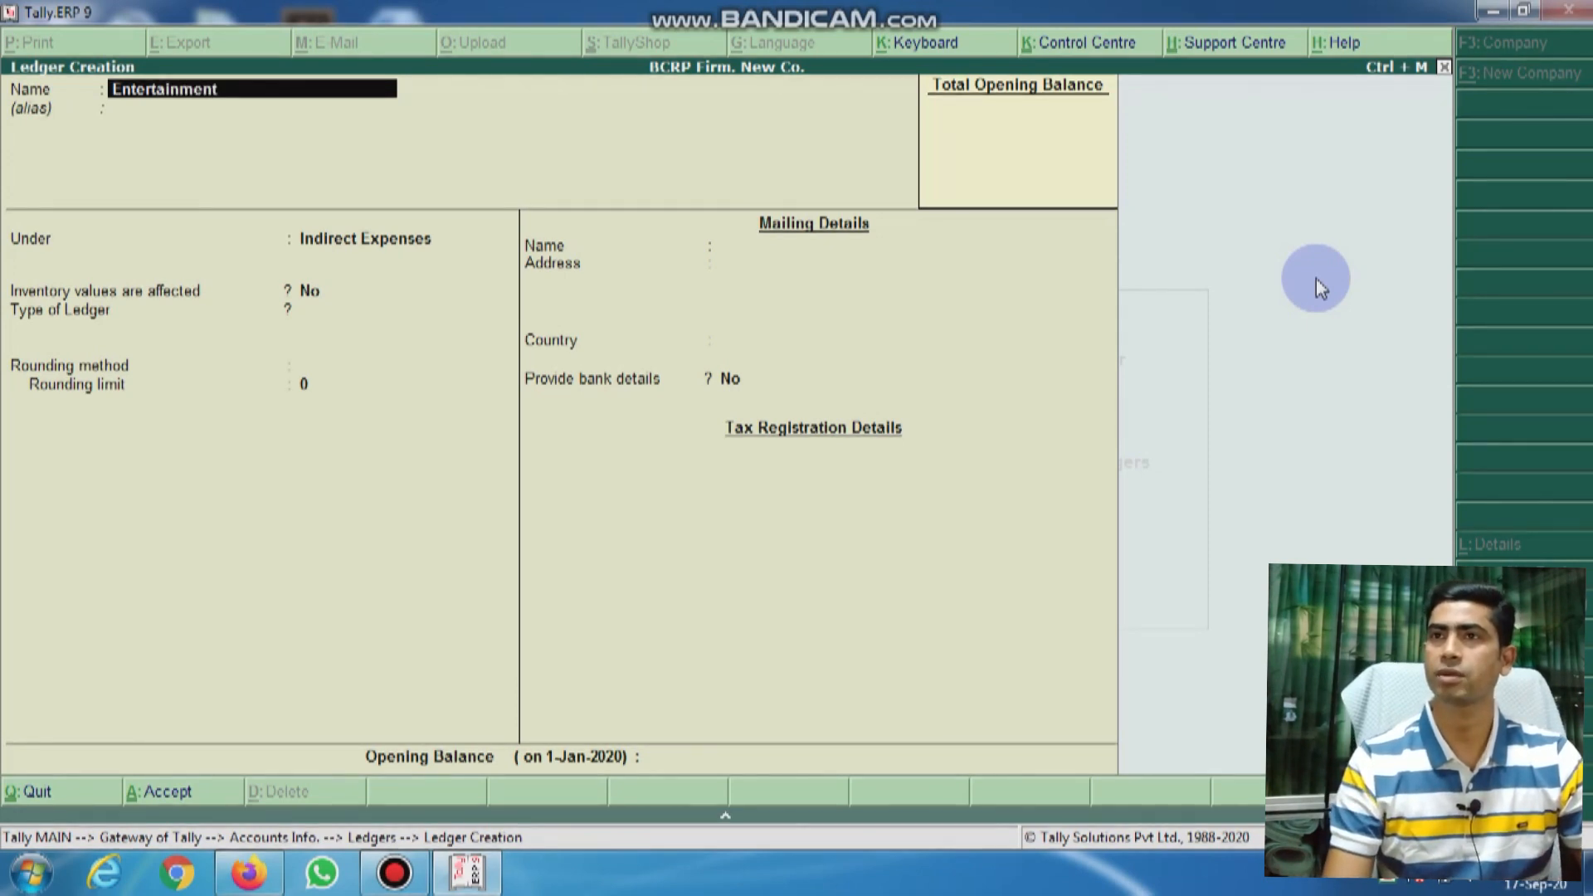
{"action": "key", "text": "Return"}
{"action": "key", "text": "Return"}
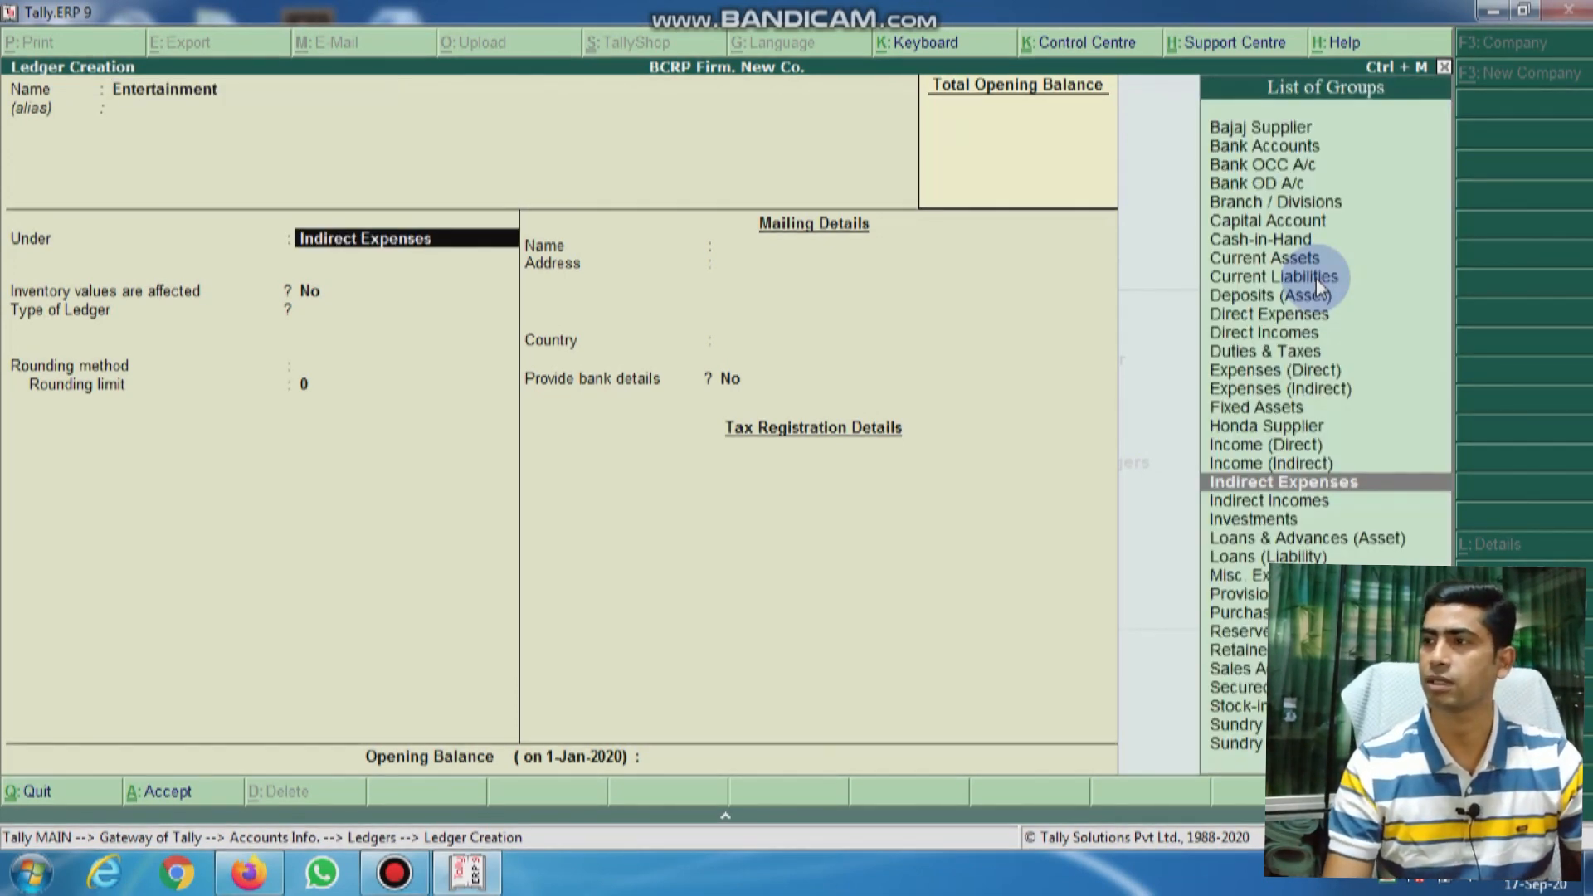
{"action": "key", "text": "Return"}
{"action": "key", "text": "Return"}
{"action": "key", "text": "Return"}
{"action": "key", "text": "Return"}
{"action": "key", "text": "Return"}
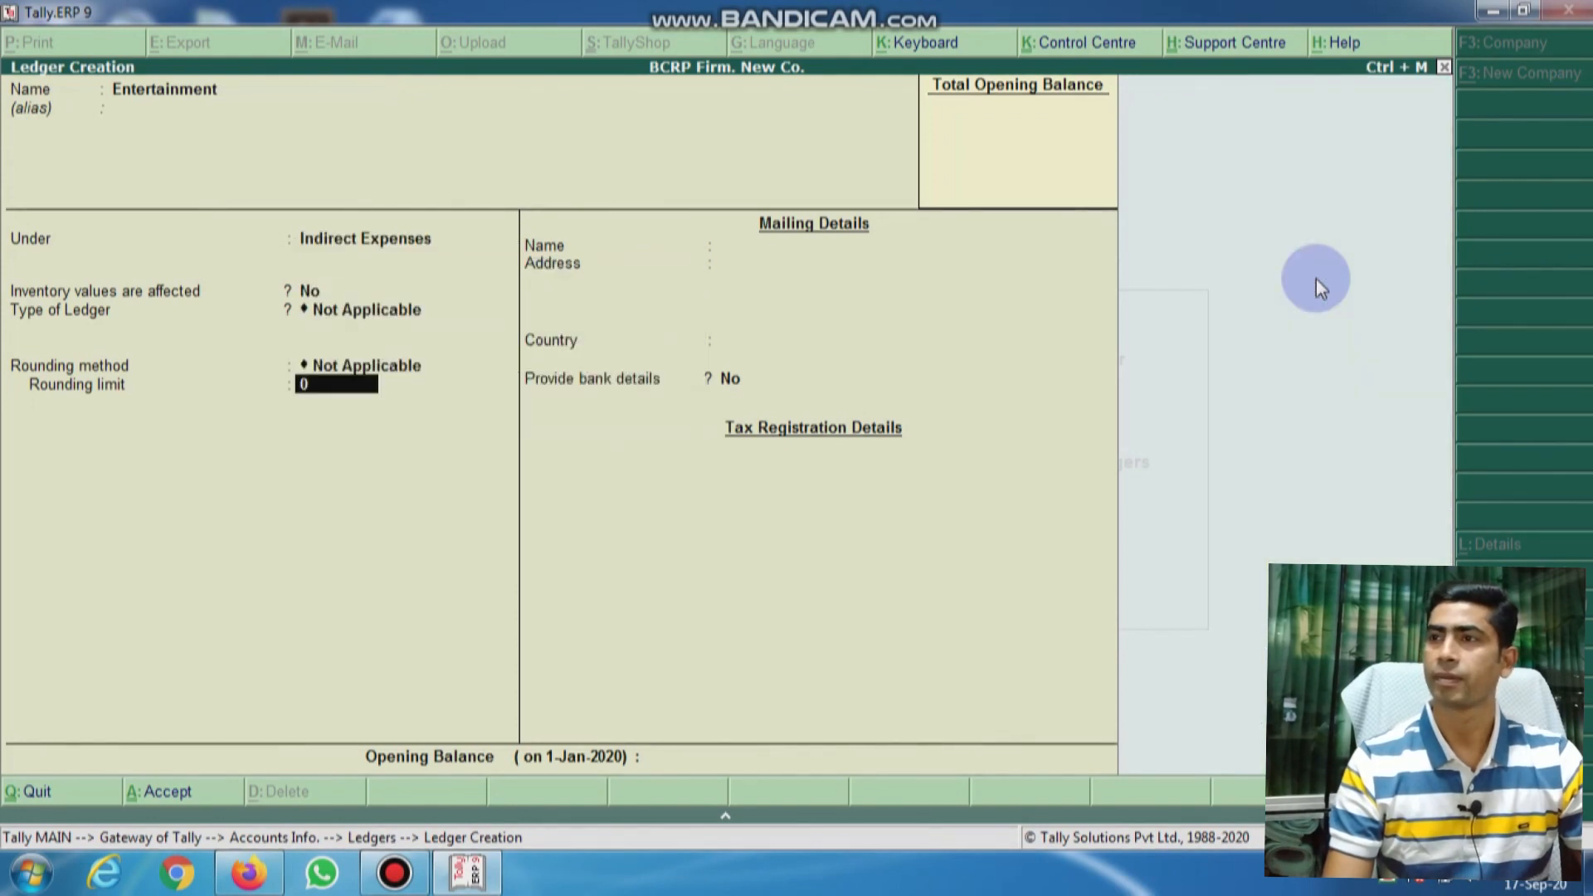
{"action": "key", "text": "Return"}
{"action": "key", "text": "Return"}
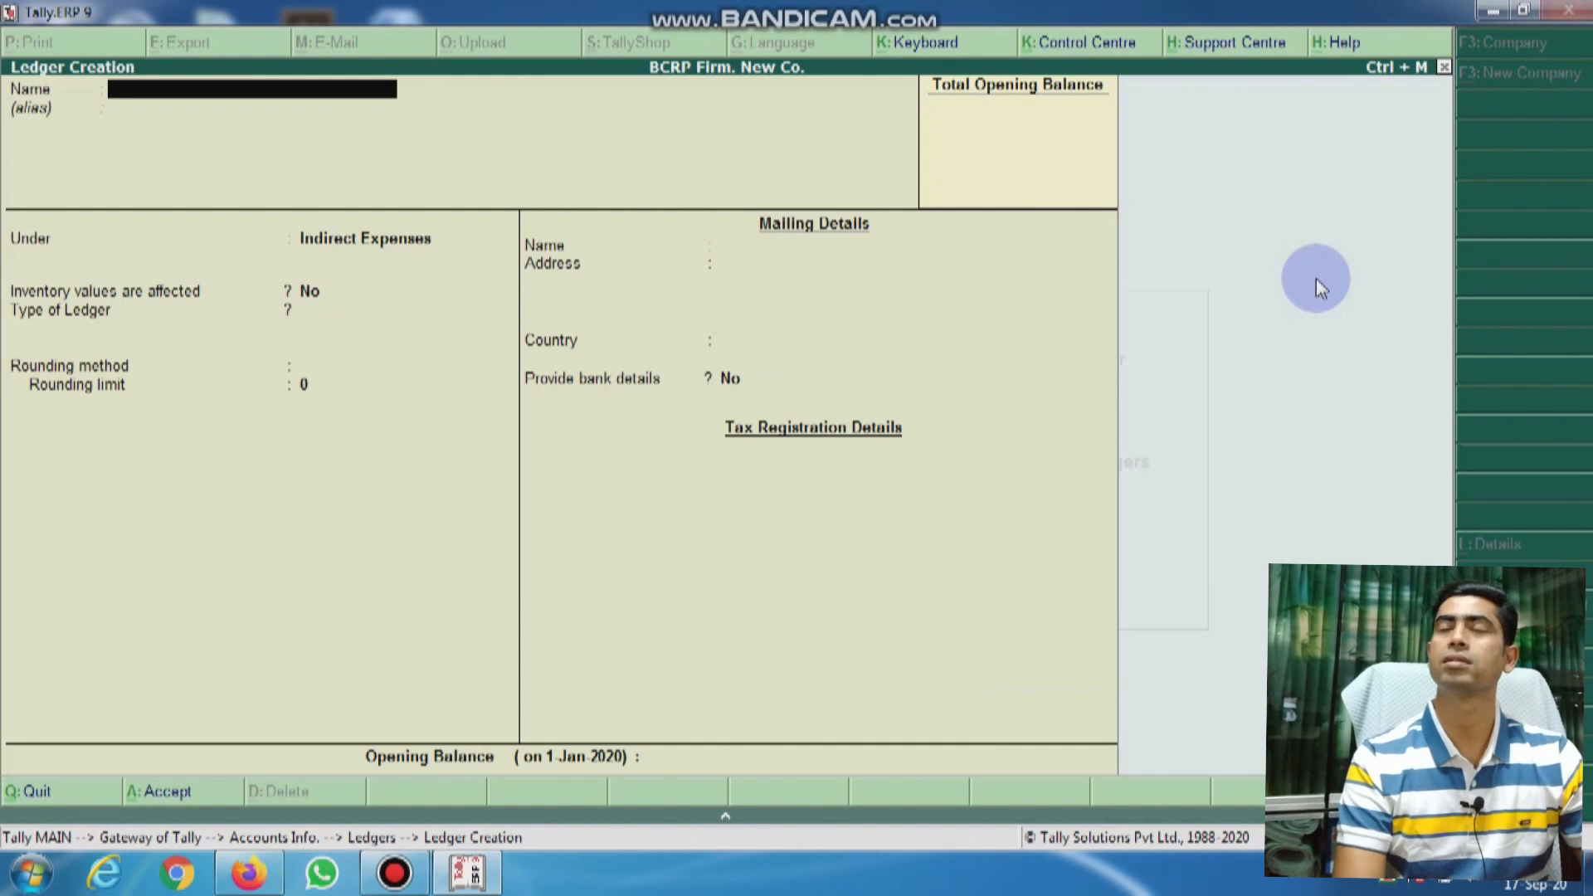
Step: Create the Transport (Inword) ledger and assign its parent group
{"action": "type", "text": "Transpo"}
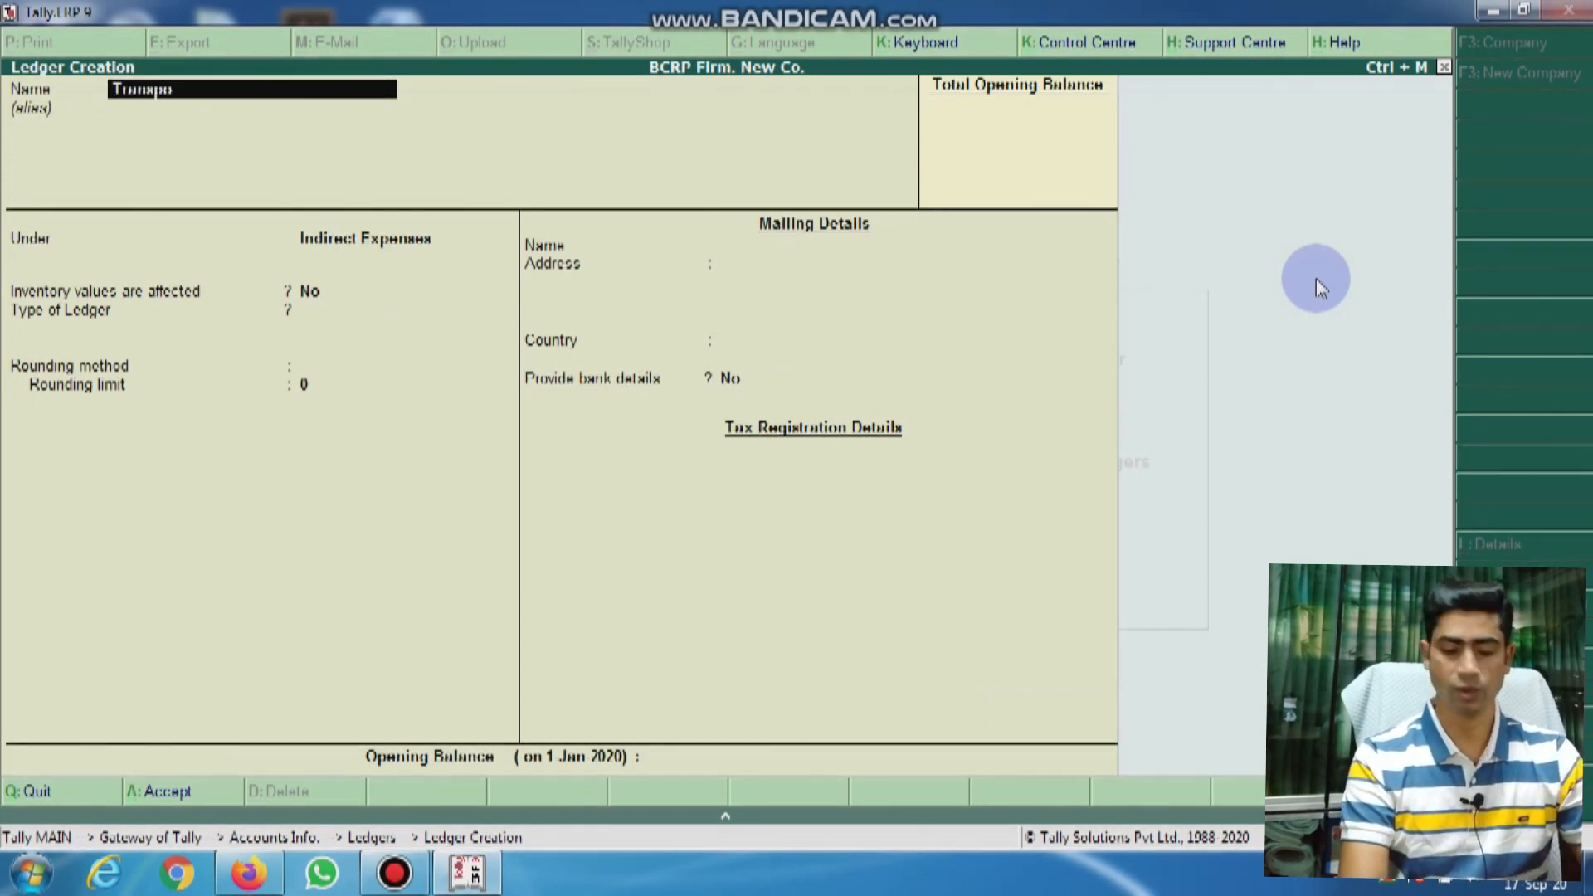
{"action": "type", "text": "rt ("}
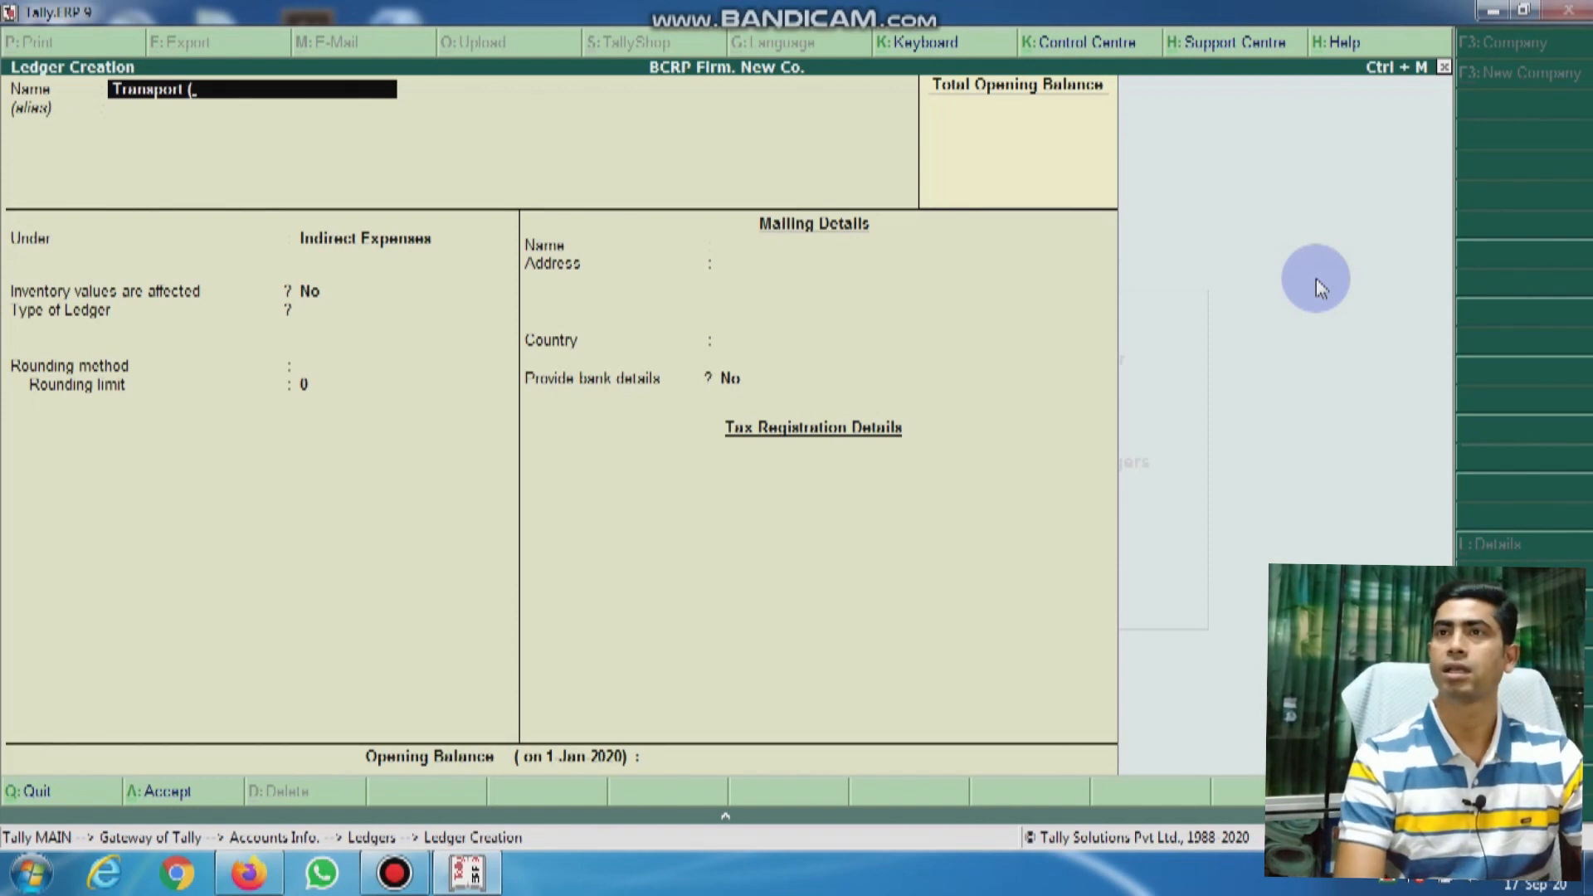
{"action": "type", "text": "Inwor"}
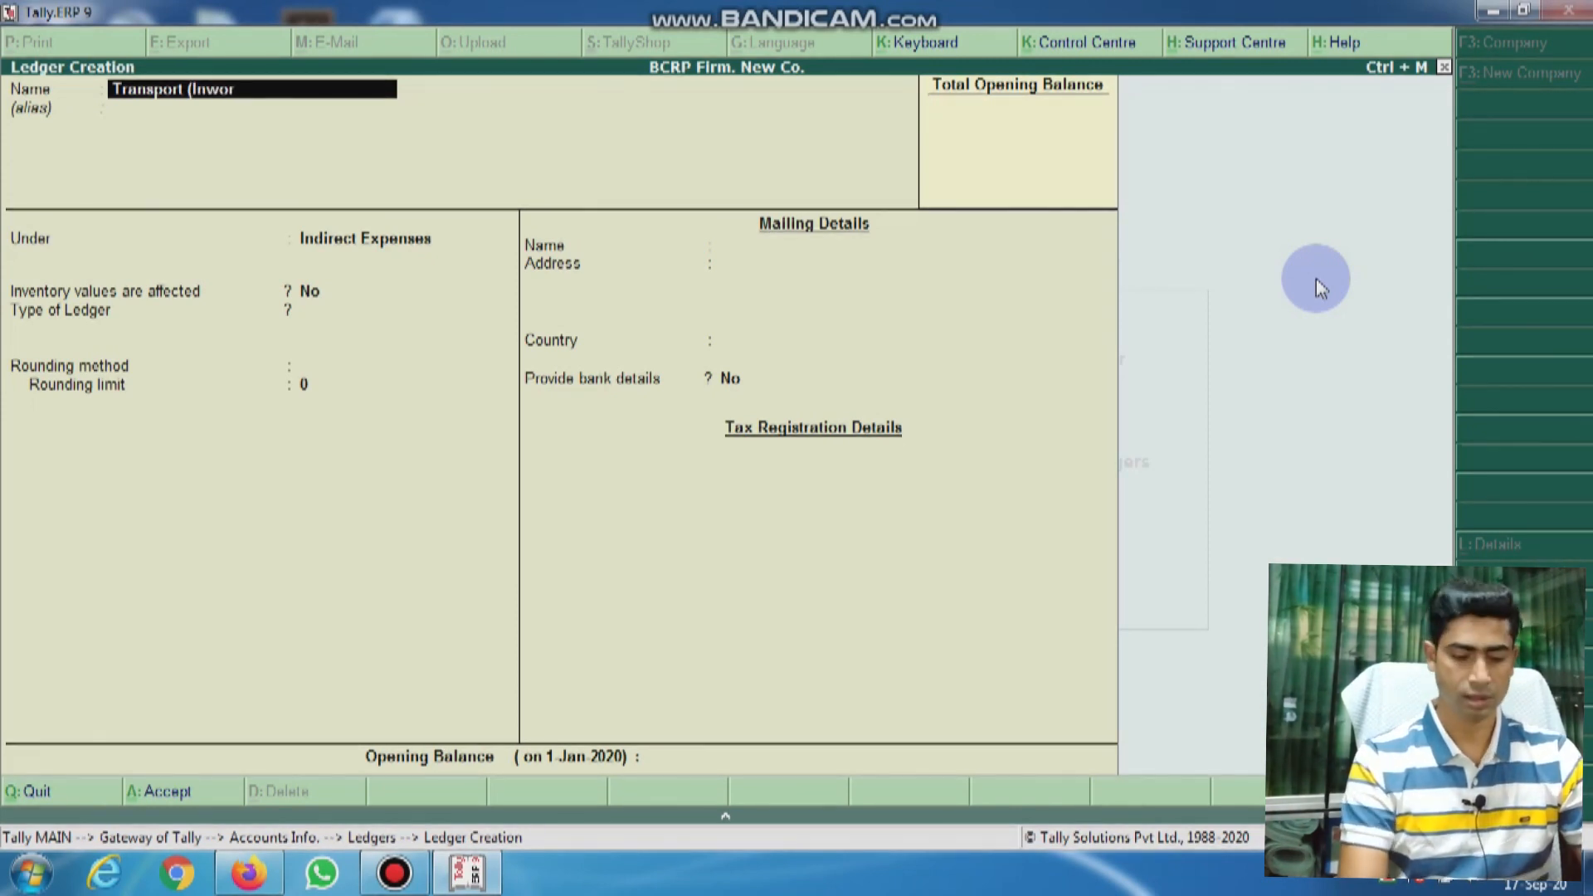
{"action": "type", "text": "d)"}
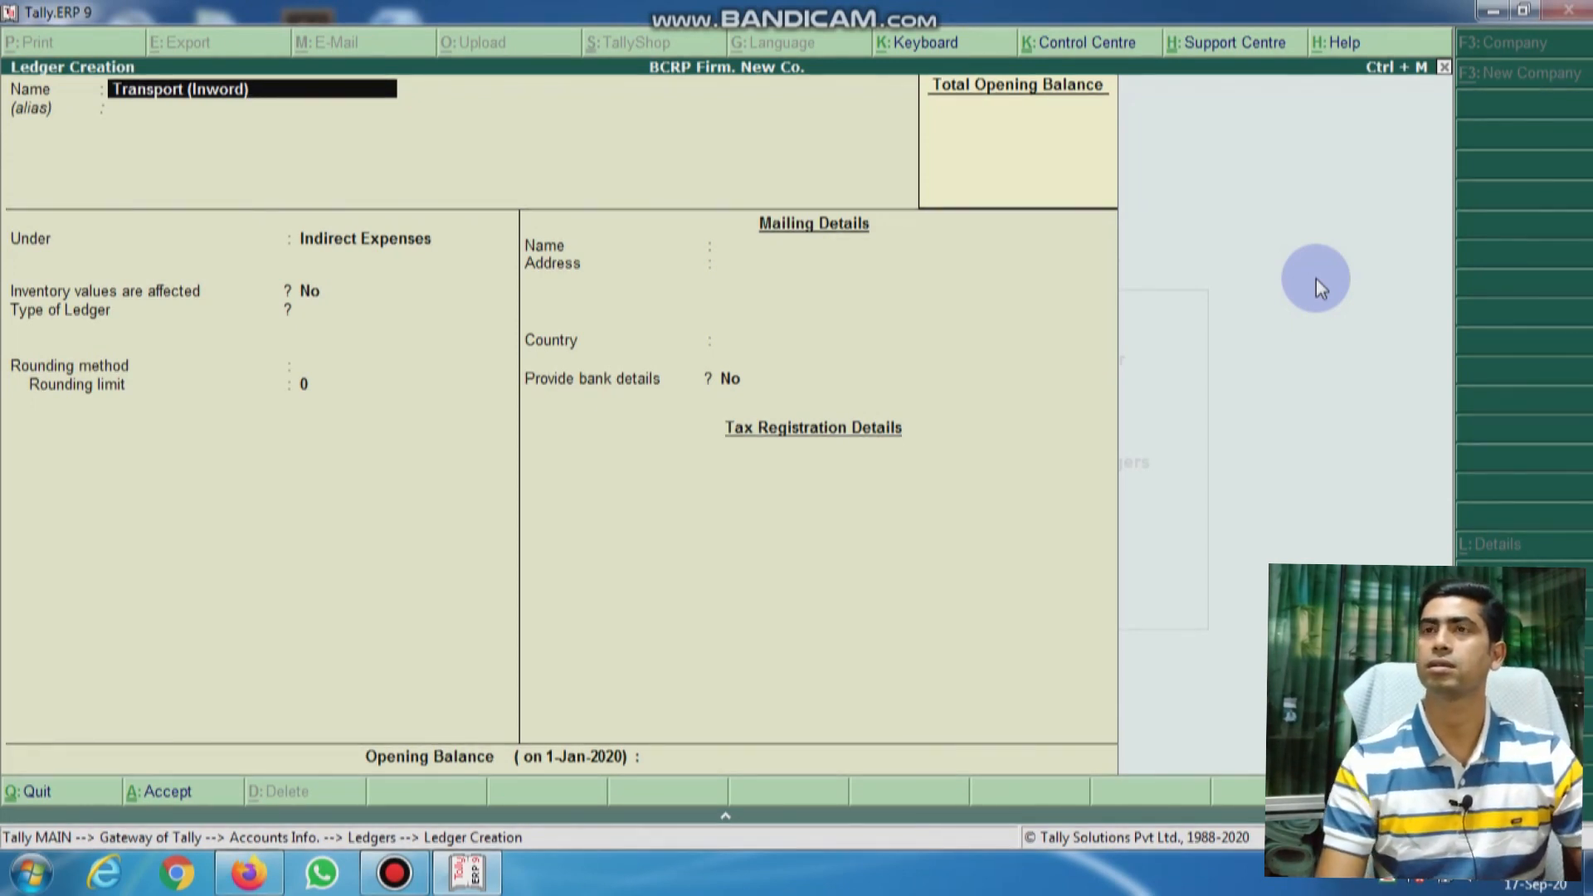
{"action": "key", "text": "Return"}
{"action": "key", "text": "Return"}
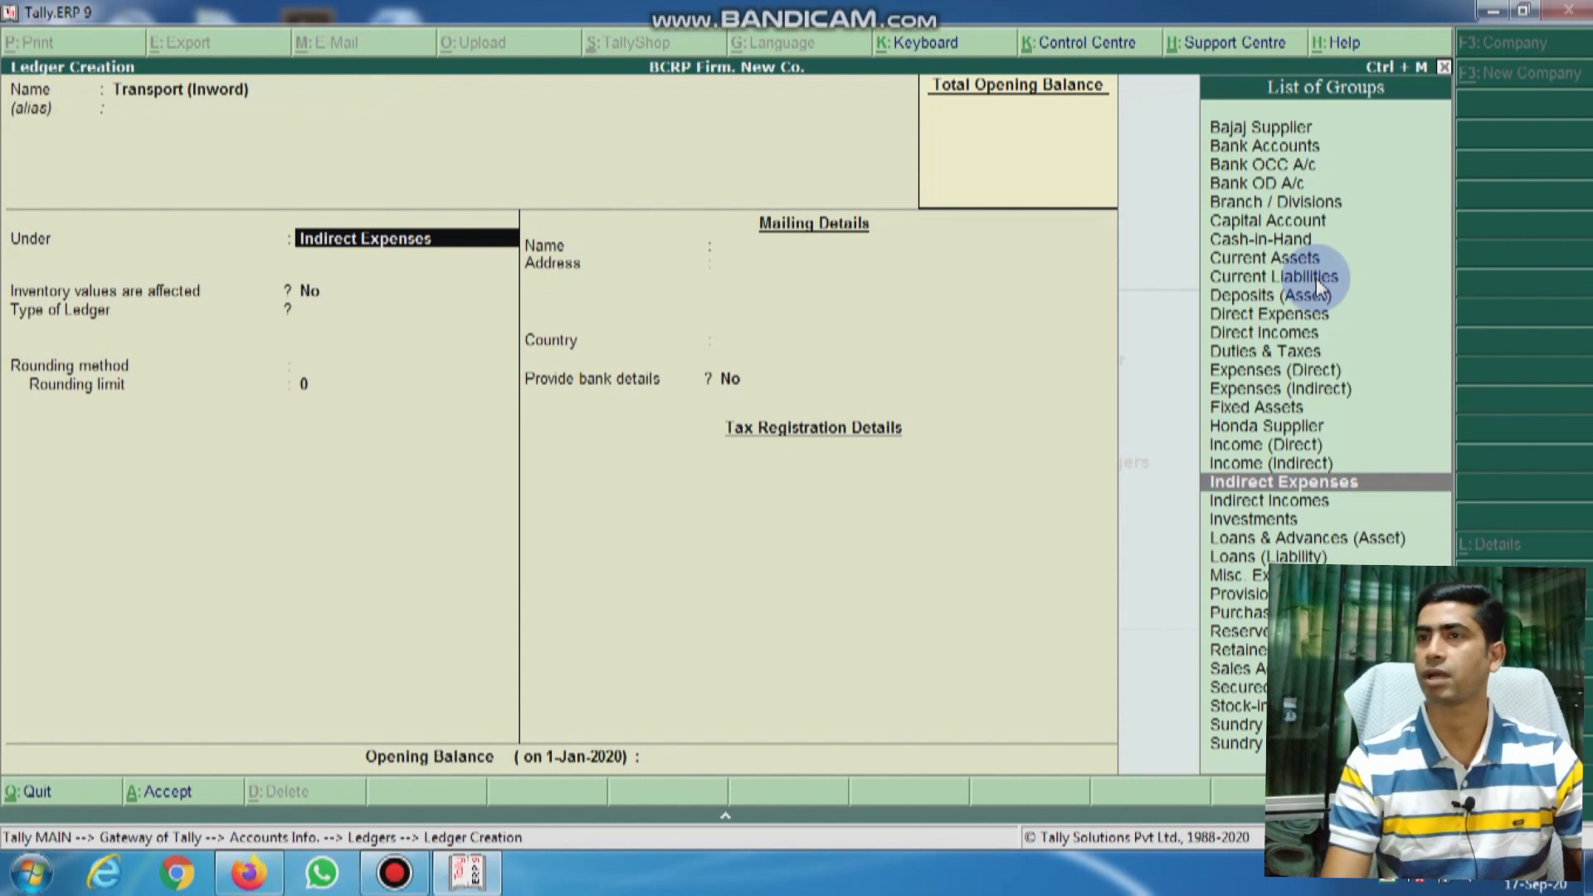
{"action": "key", "text": "Down"}
{"action": "key", "text": "Return"}
{"action": "key", "text": "Return"}
{"action": "key", "text": "Return"}
{"action": "key", "text": "Return"}
{"action": "key", "text": "Return"}
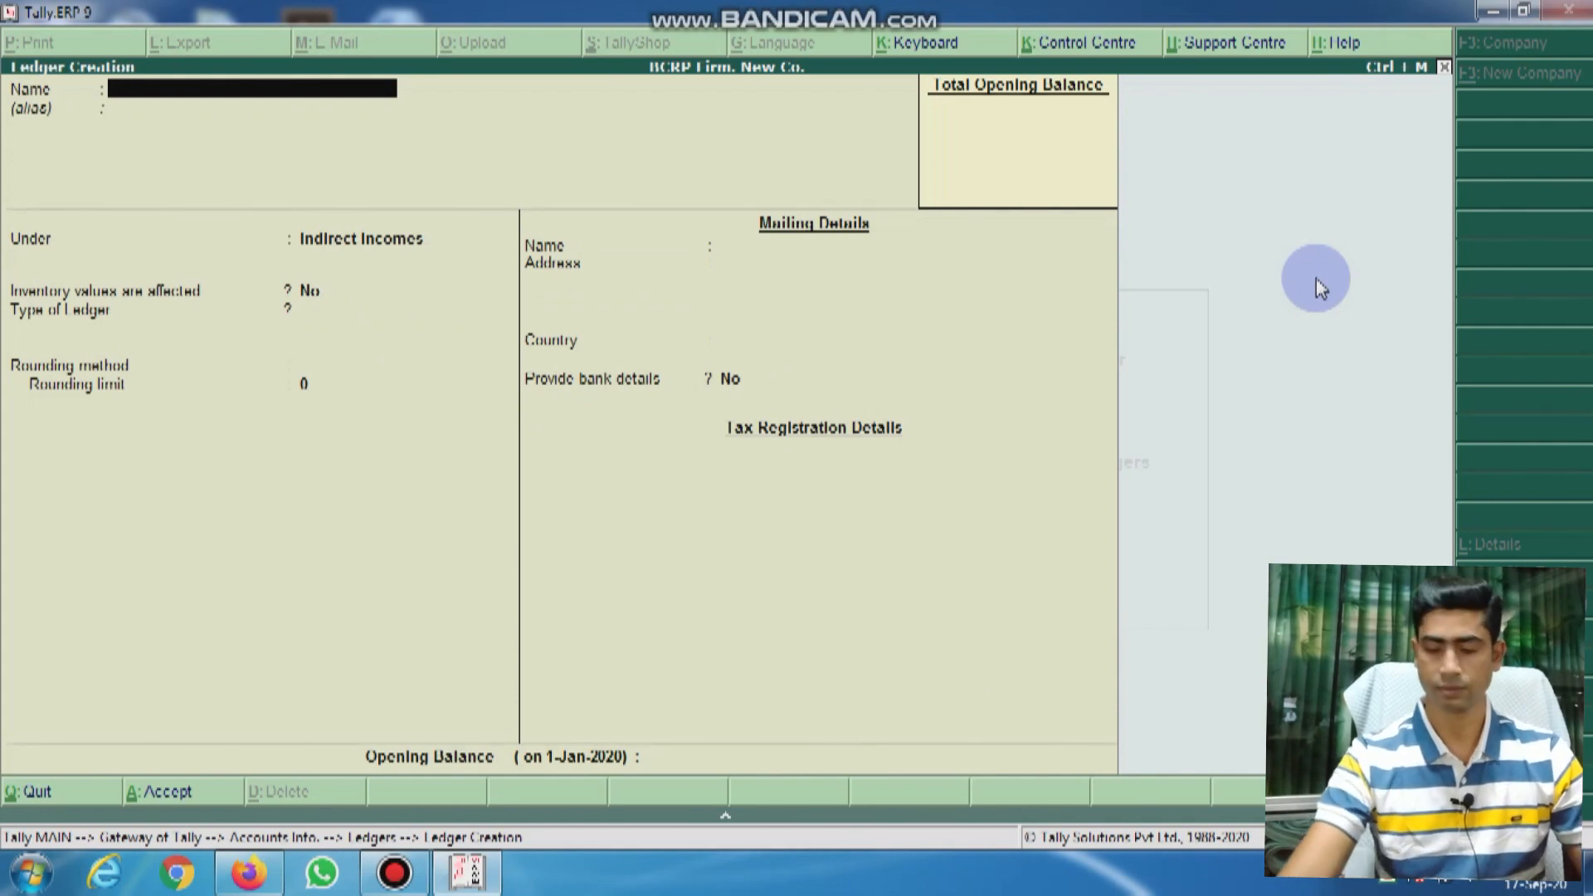
Step: Enter a 'Furniture & Fixture' ledger under Fixed Assets and confirm it
{"action": "left_click", "coordinate": [404, 880]}
{"action": "left_click", "coordinate": [1008, 162]}
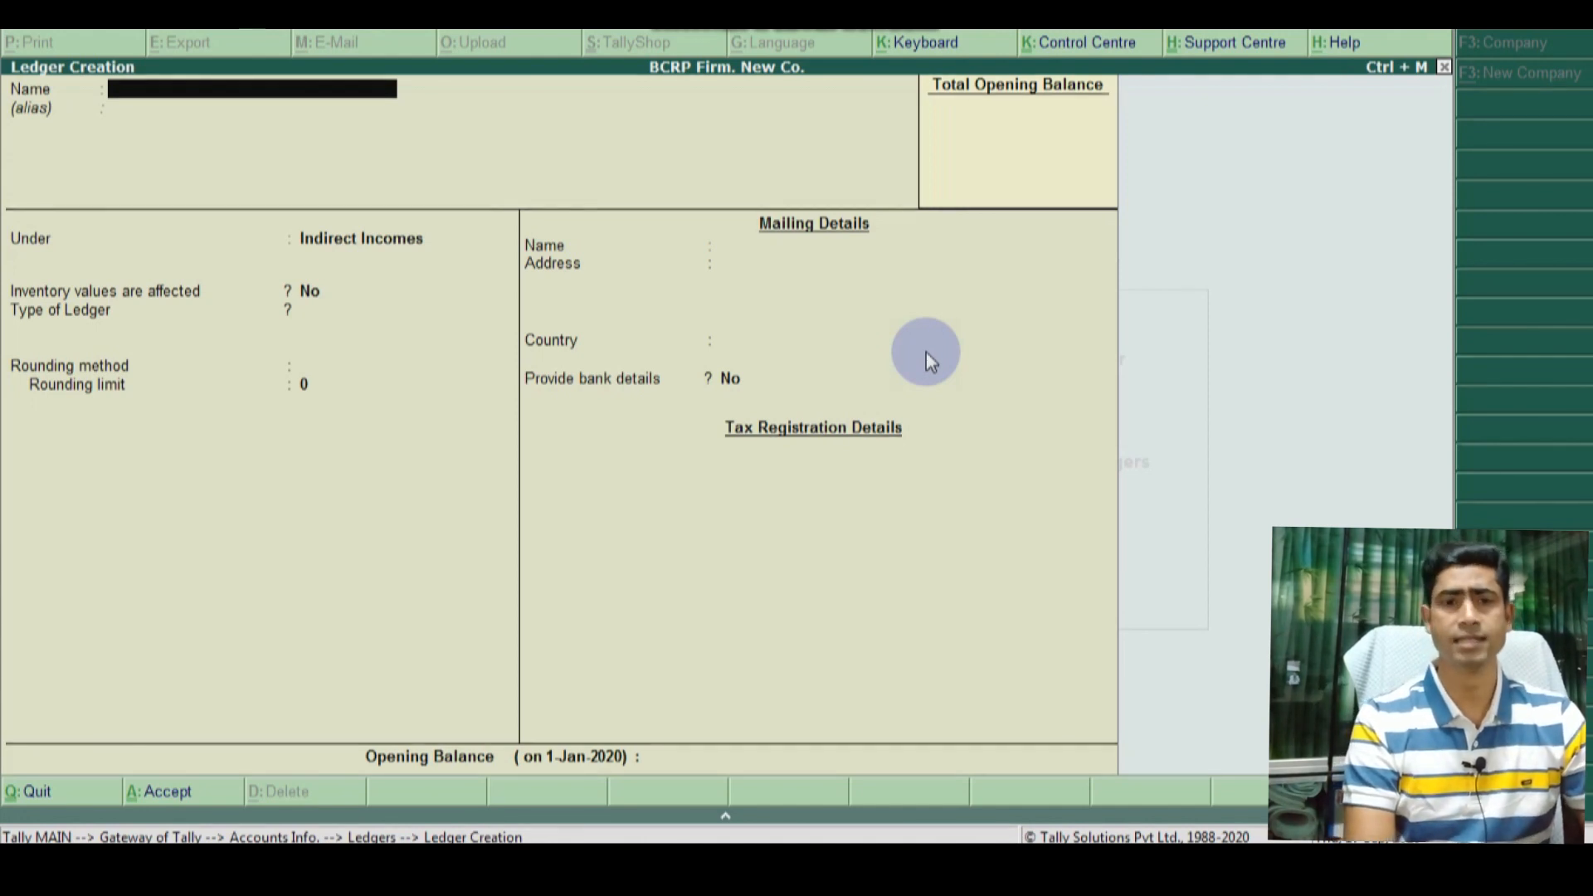
{"action": "type", "text": "Fu"}
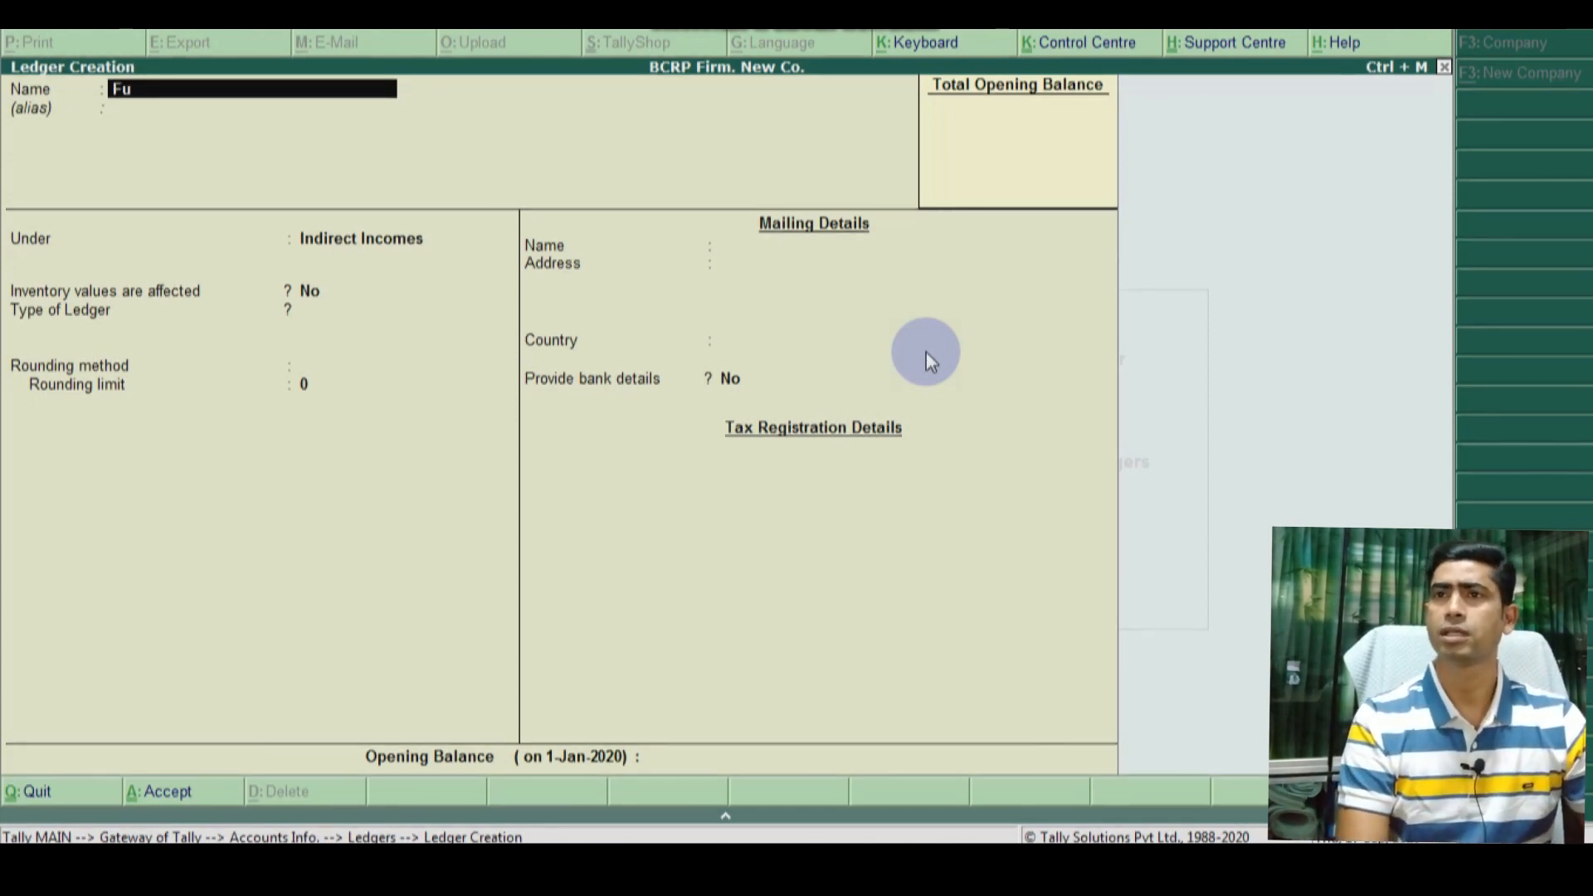
{"action": "type", "text": "rn"}
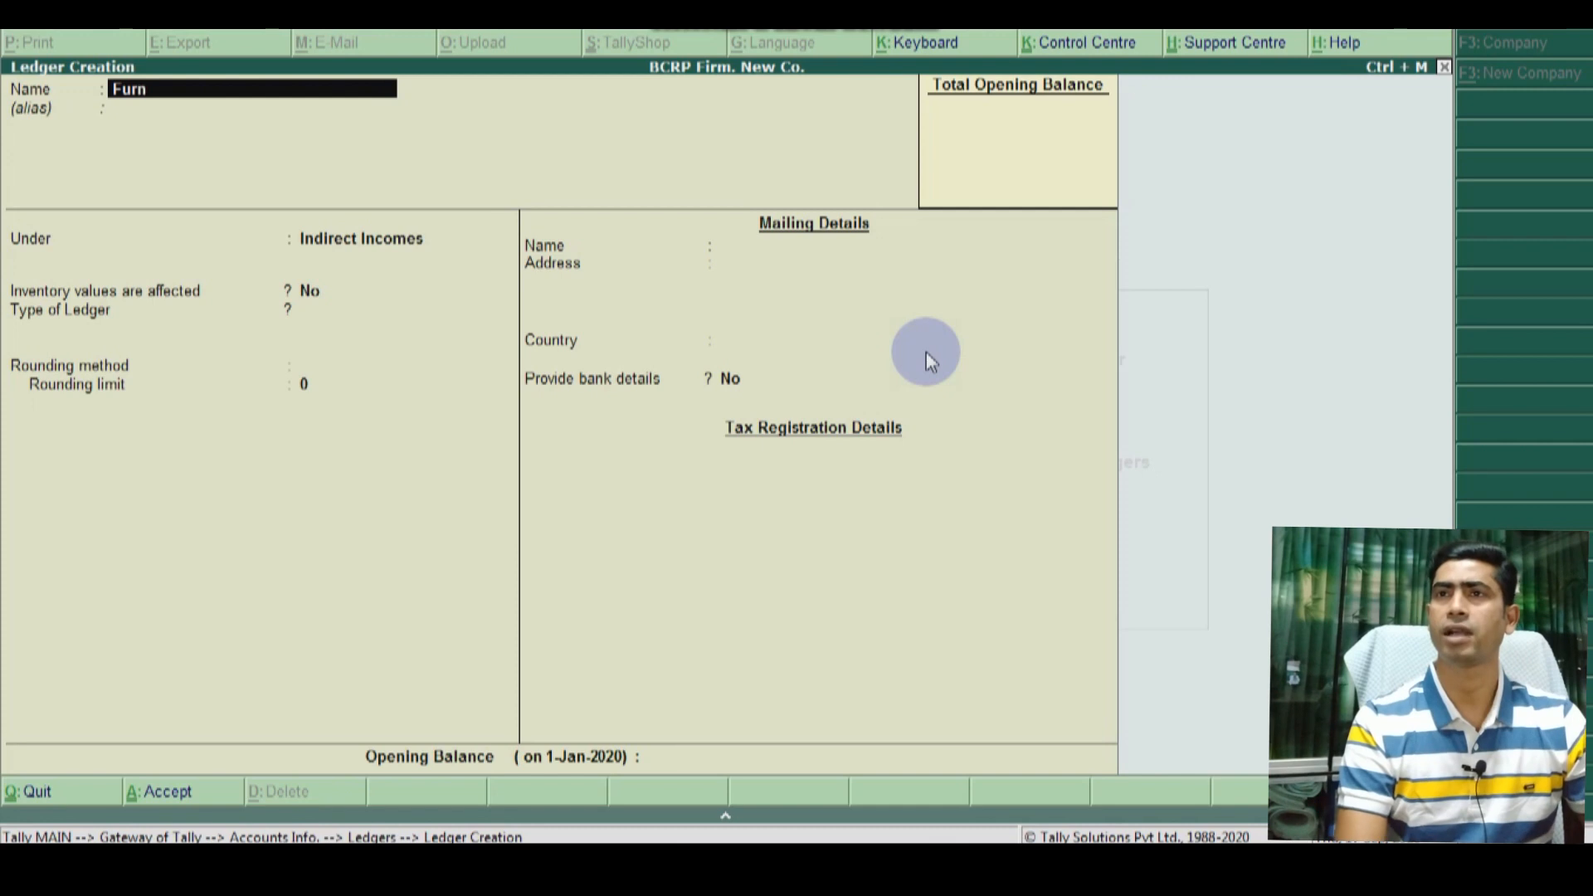
{"action": "type", "text": "iture & Fixture"}
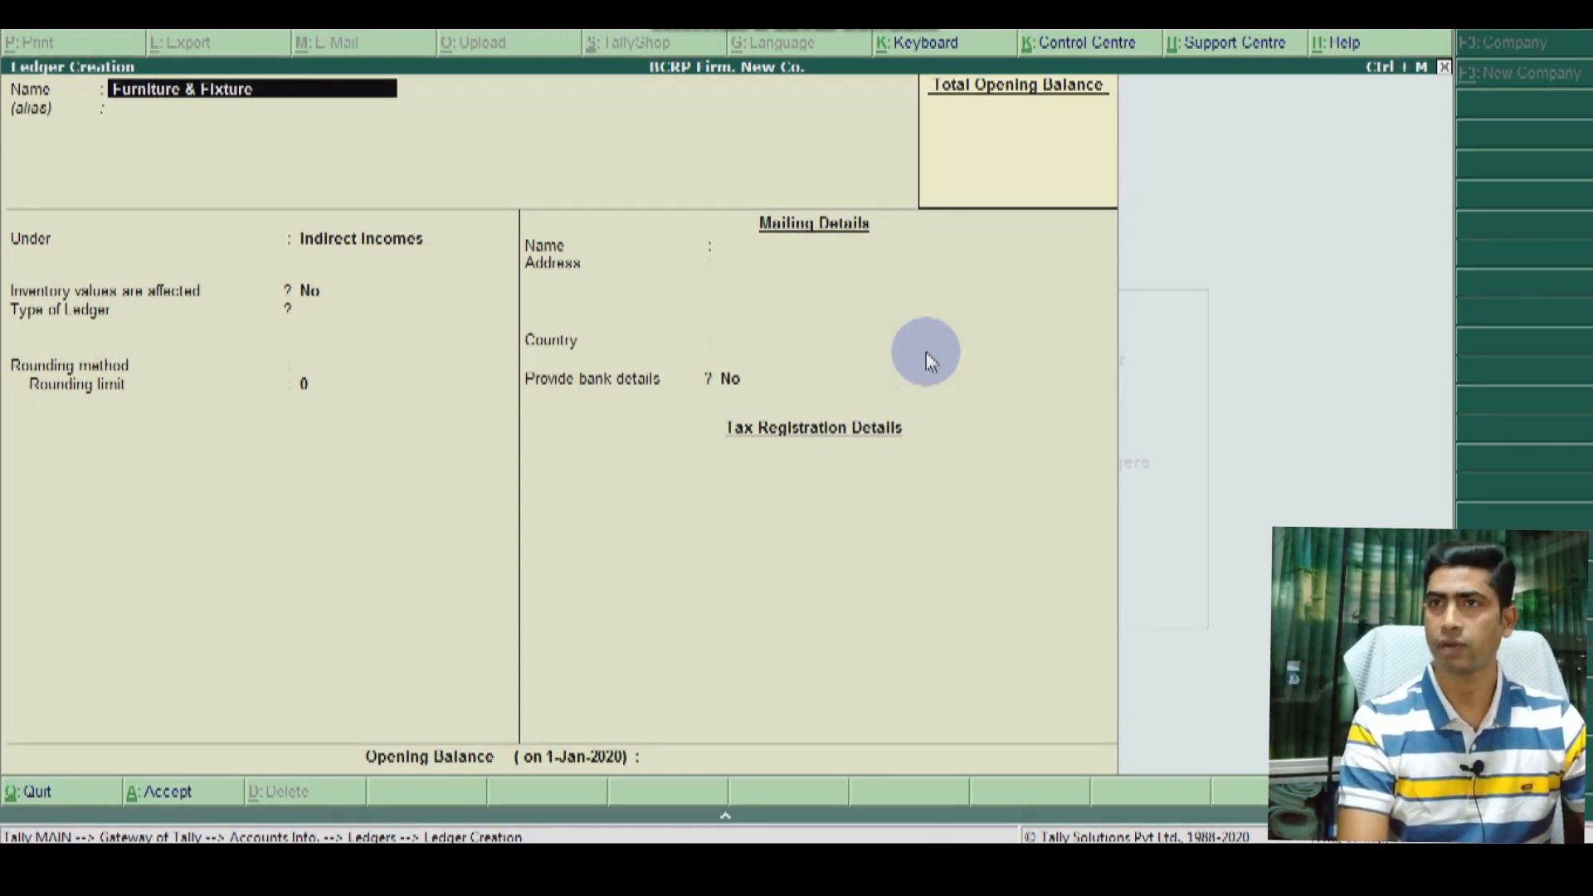
{"action": "key", "text": "Return"}
{"action": "key", "text": "Return"}
{"action": "type", "text": "F"}
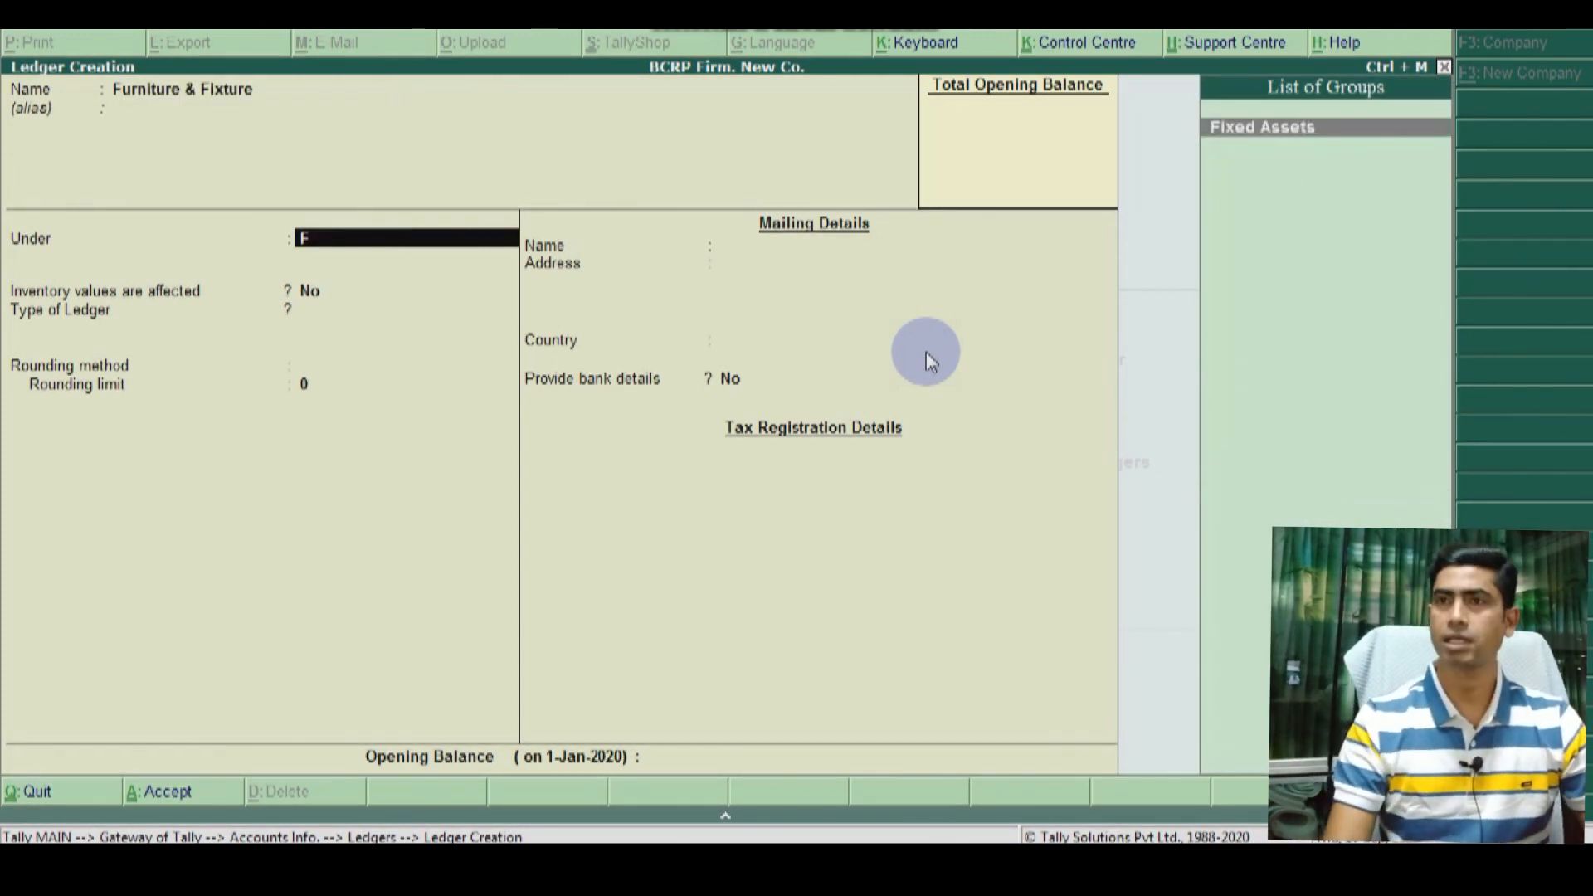
{"action": "key", "text": "Return"}
{"action": "key", "text": "Return"}
{"action": "key", "text": "Return"}
{"action": "key", "text": "Return"}
{"action": "key", "text": "Return"}
{"action": "key", "text": "Return"}
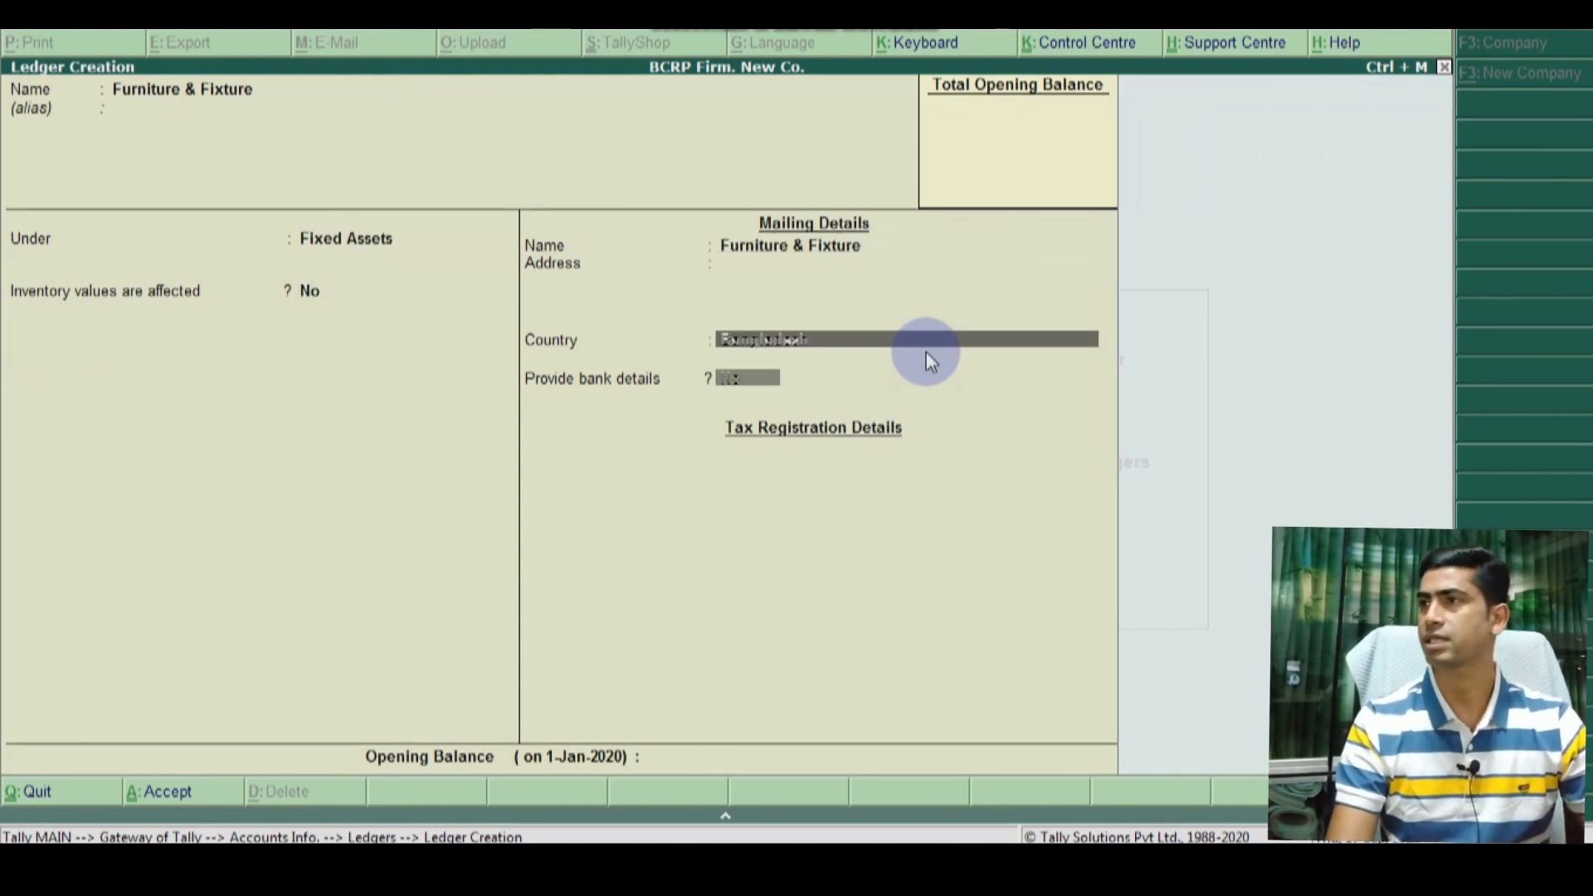
{"action": "key", "text": "Return"}
{"action": "key", "text": "Return"}
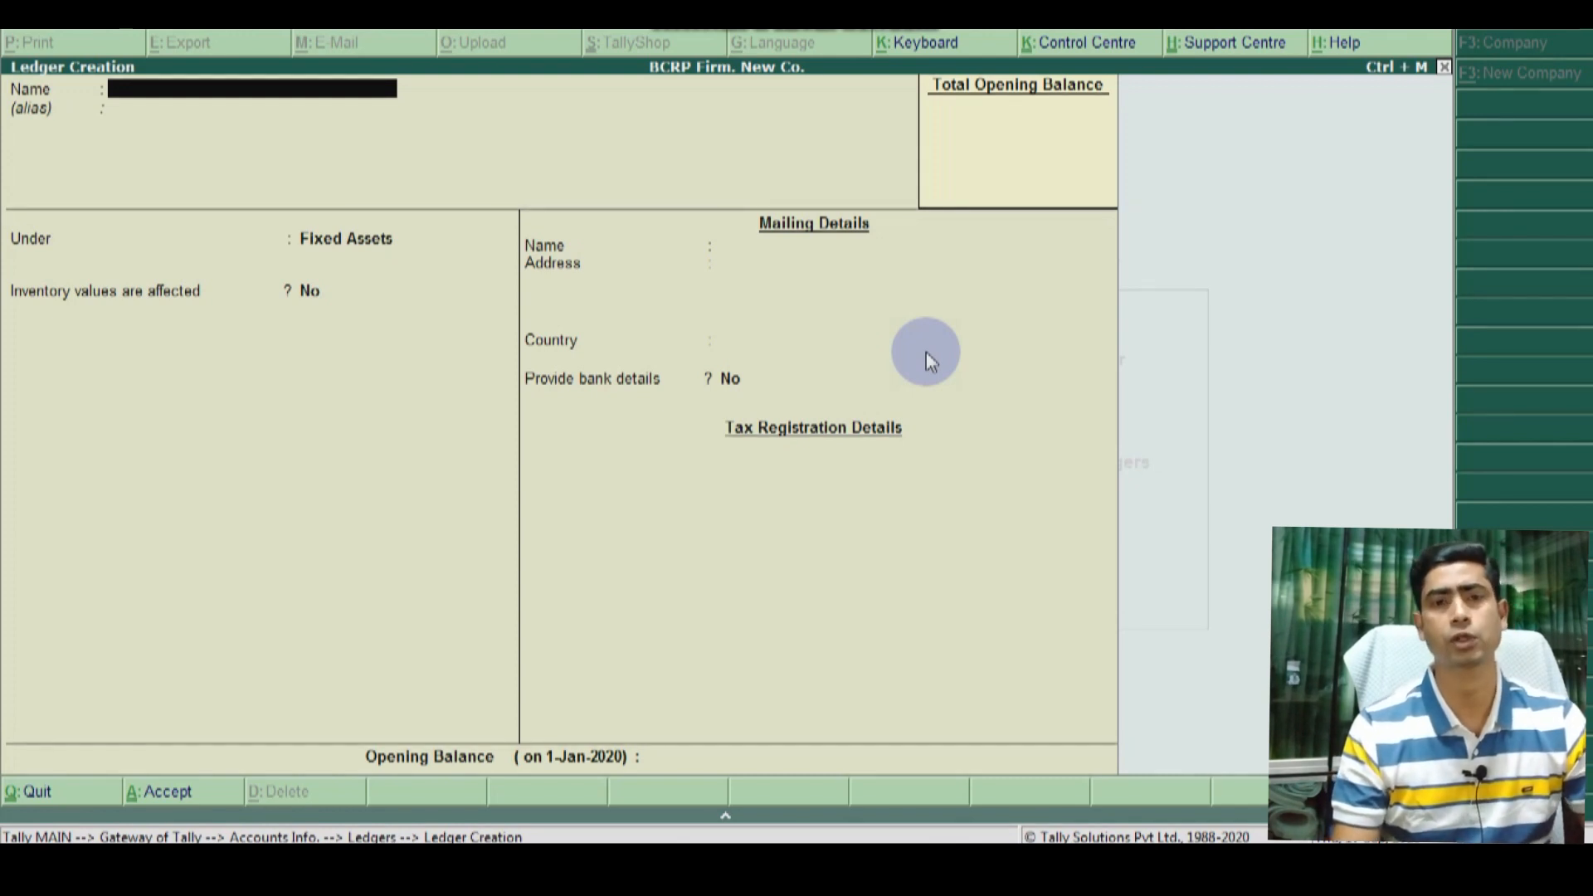
Step: Quit ledger creation and return to the Gateway of Tally
{"action": "key", "text": "Escape"}
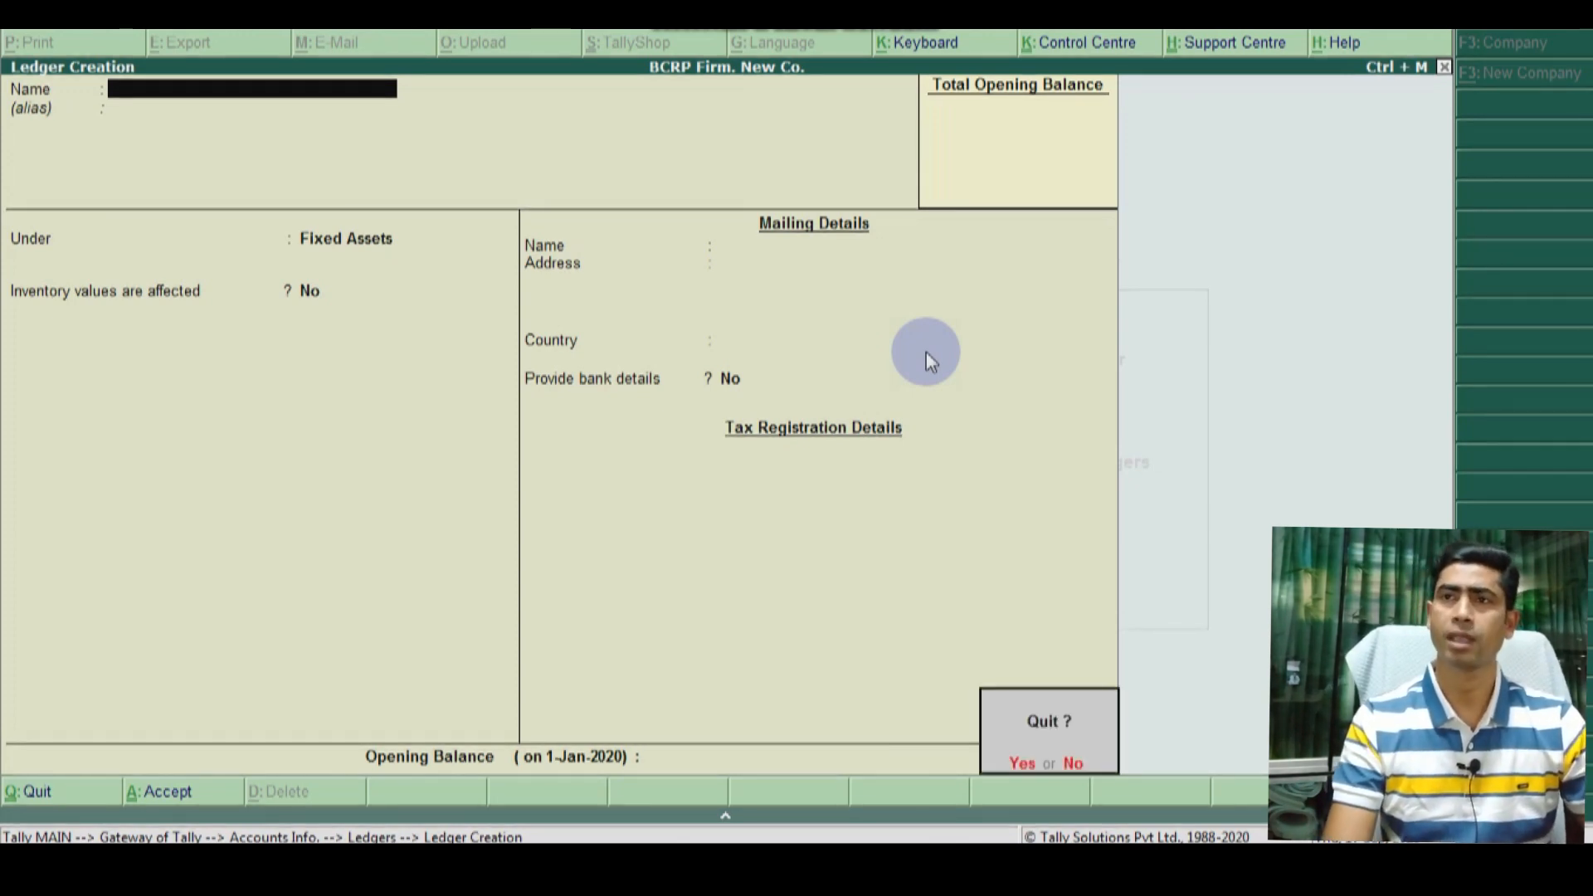
{"action": "key", "text": "y"}
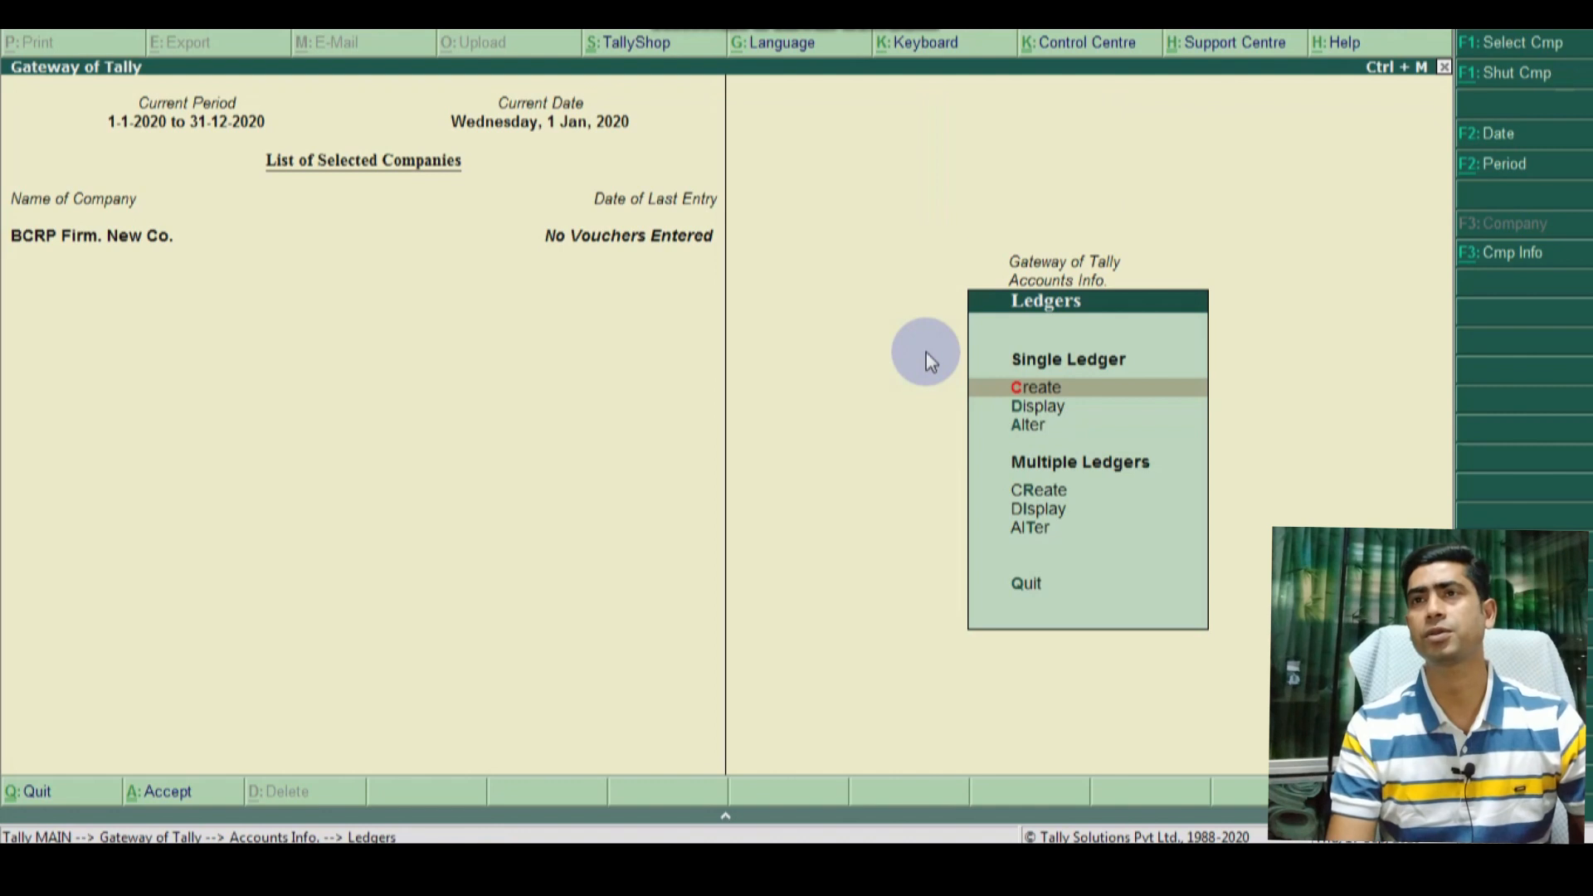
{"action": "key", "text": "Escape"}
{"action": "key", "text": "Escape"}
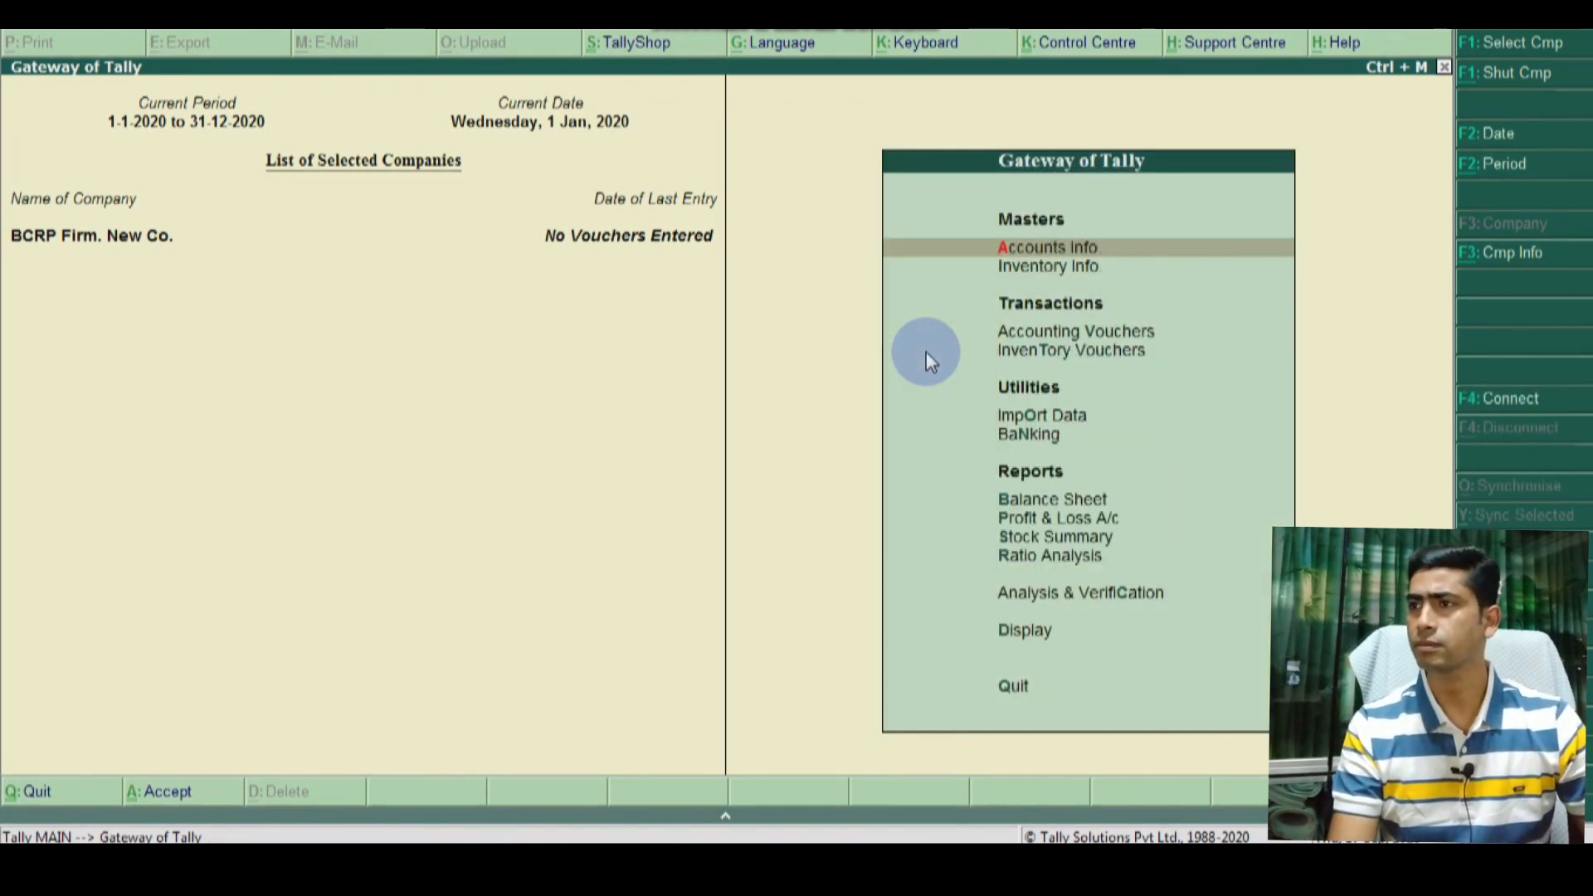
{"action": "key", "text": "Down"}
{"action": "key", "text": "Up"}
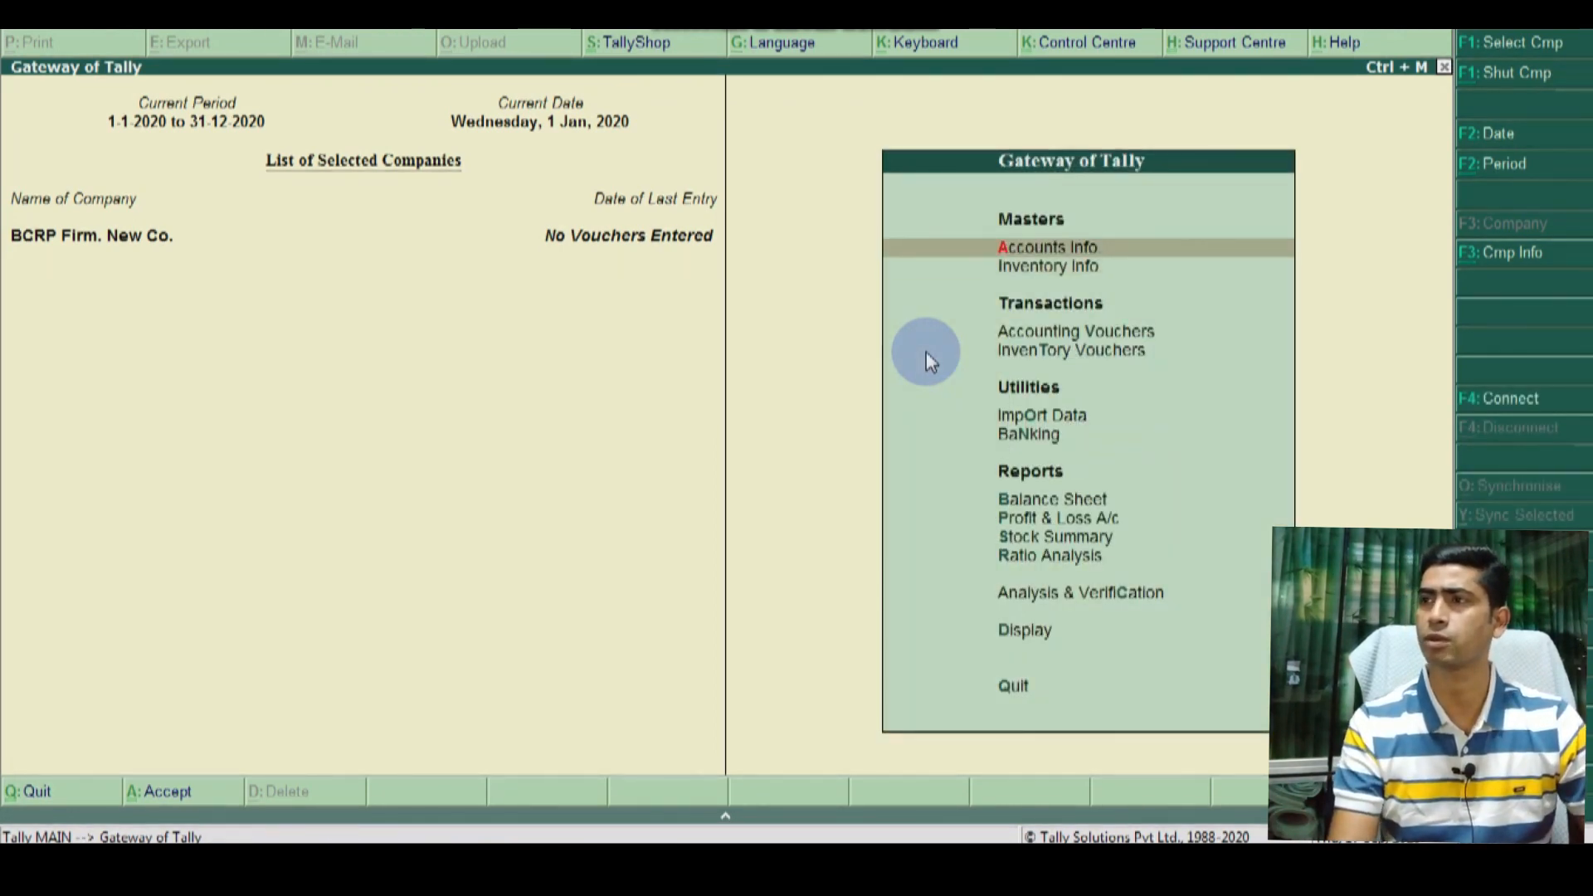
{"action": "key", "text": "Return"}
{"action": "key", "text": "Down"}
{"action": "key", "text": "Return"}
{"action": "key", "text": "Down"}
{"action": "key", "text": "Down"}
{"action": "key", "text": "Up"}
{"action": "key", "text": "Up"}
{"action": "key", "text": "Return"}
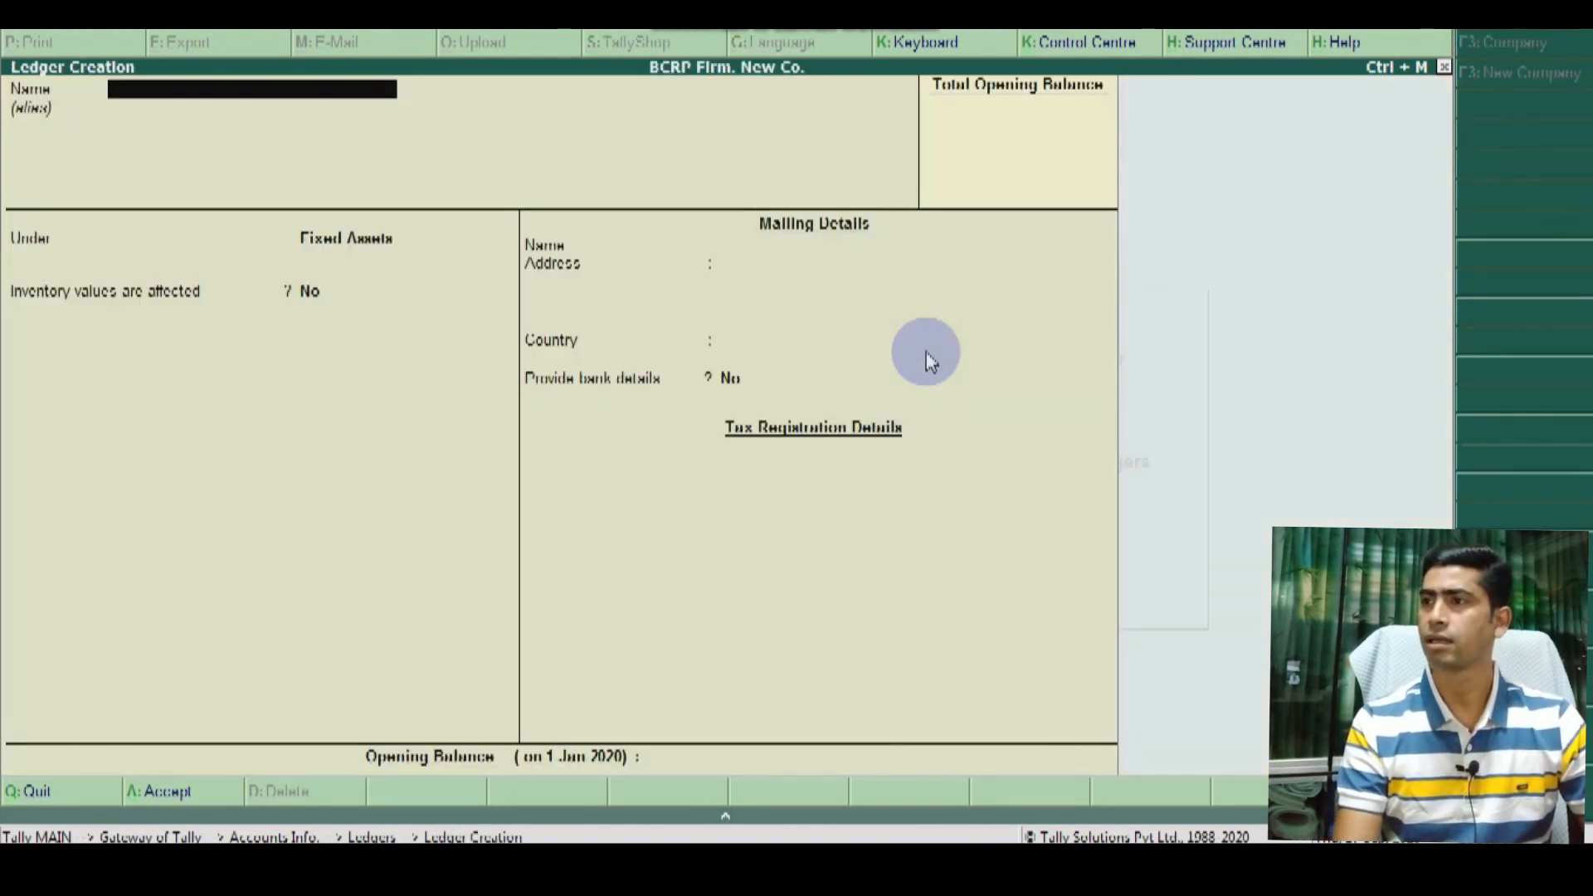
{"action": "key", "text": "Escape"}
{"action": "key", "text": "Escape"}
{"action": "key", "text": "Escape"}
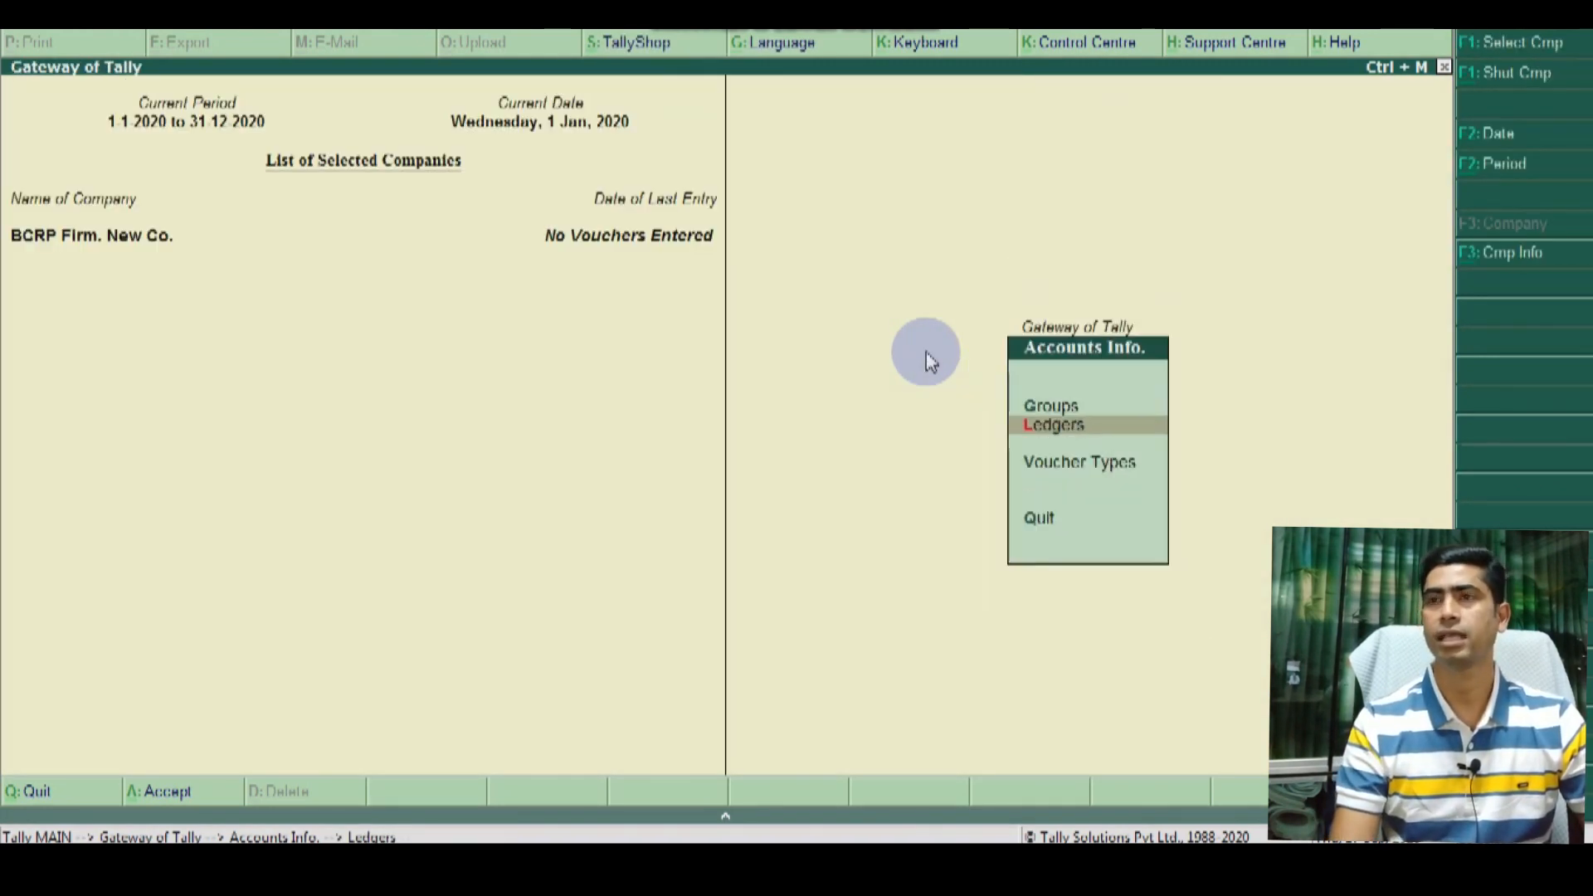
Step: Go to Inventory Info > Units of Measure > Create for a new unit
{"action": "key", "text": "Down"}
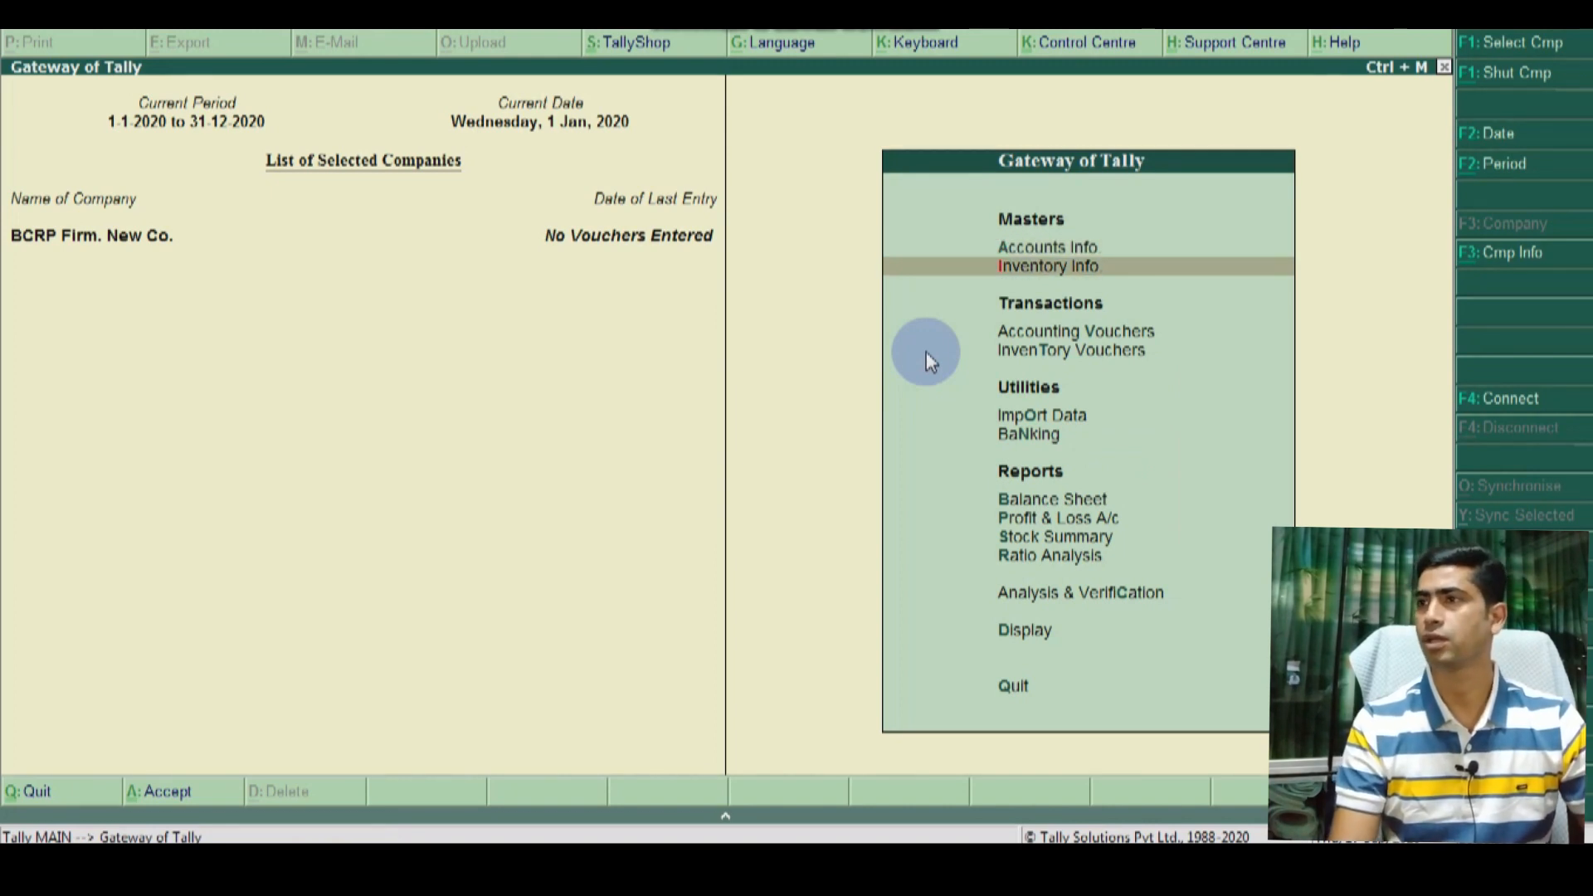
{"action": "key", "text": "Return"}
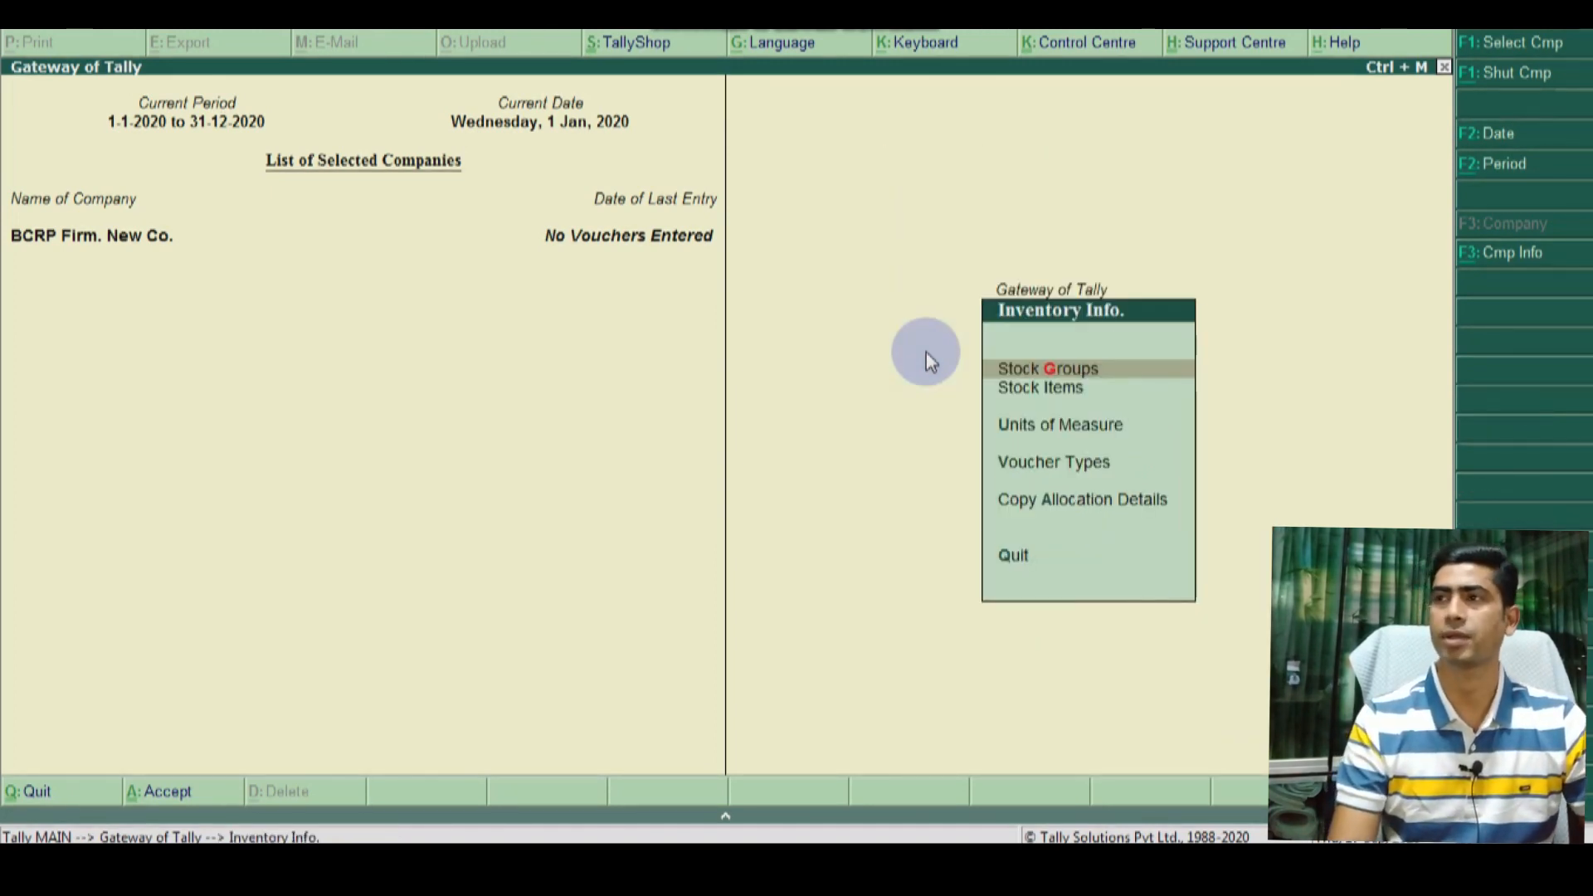
{"action": "key", "text": "Down"}
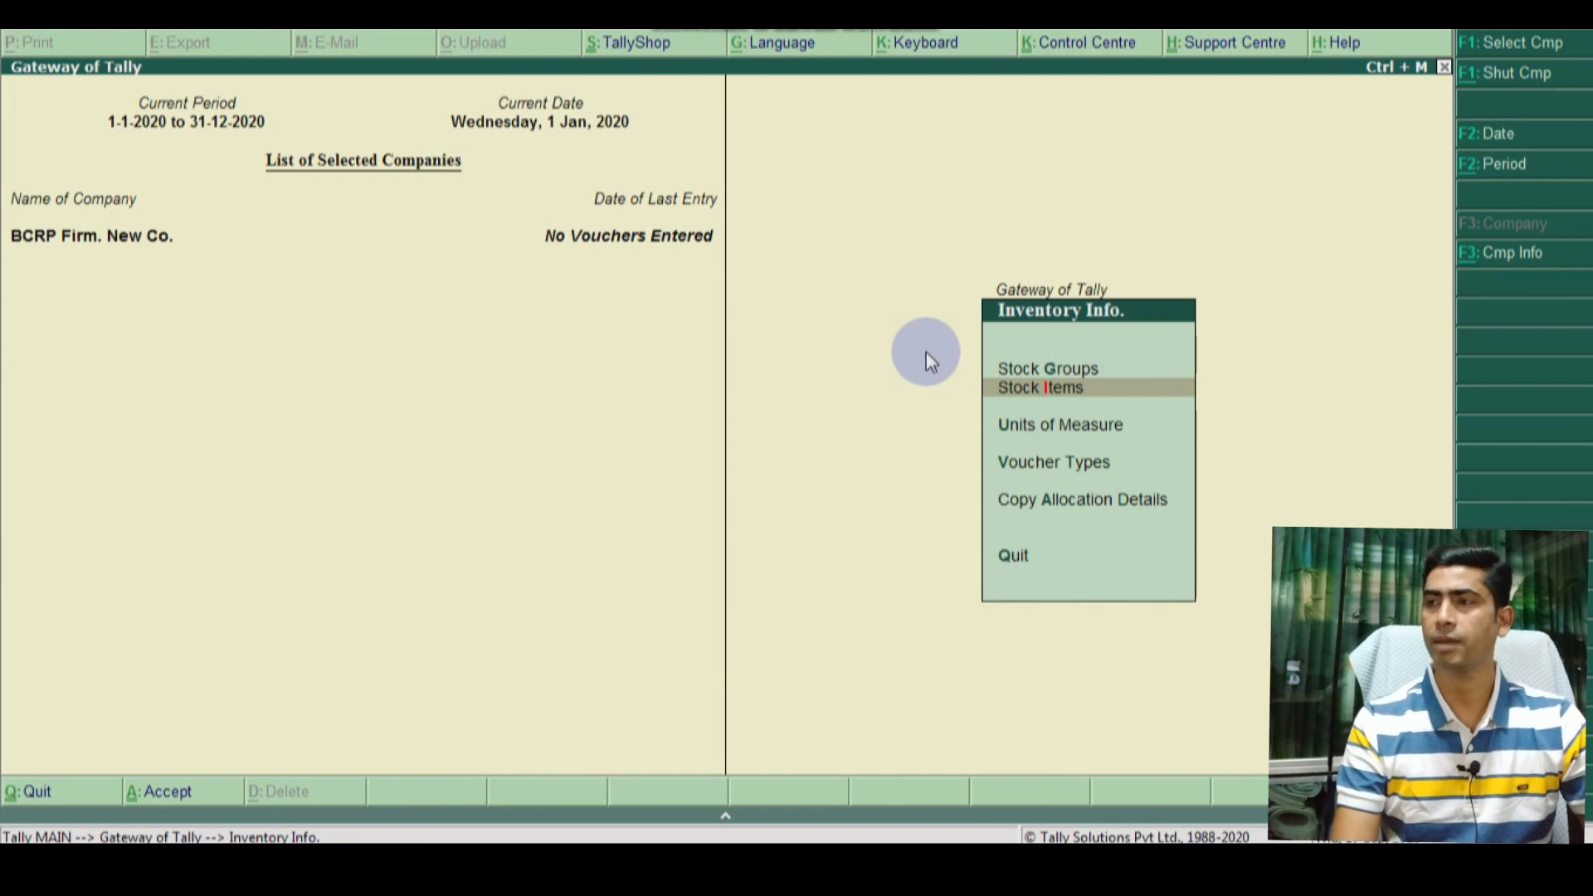
{"action": "key", "text": "Down"}
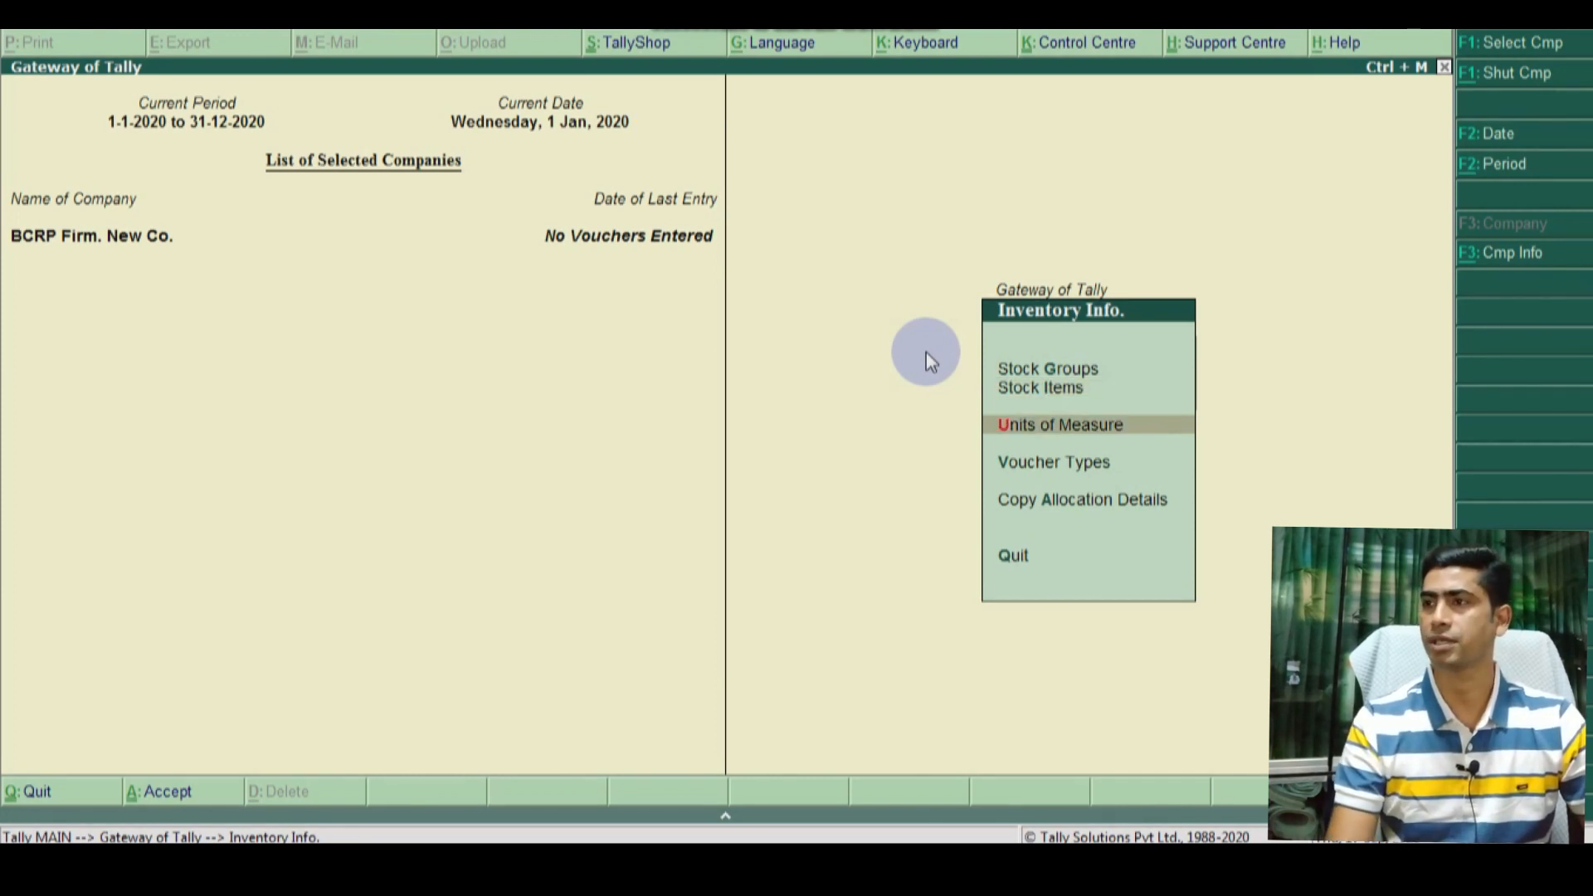
{"action": "key", "text": "Return"}
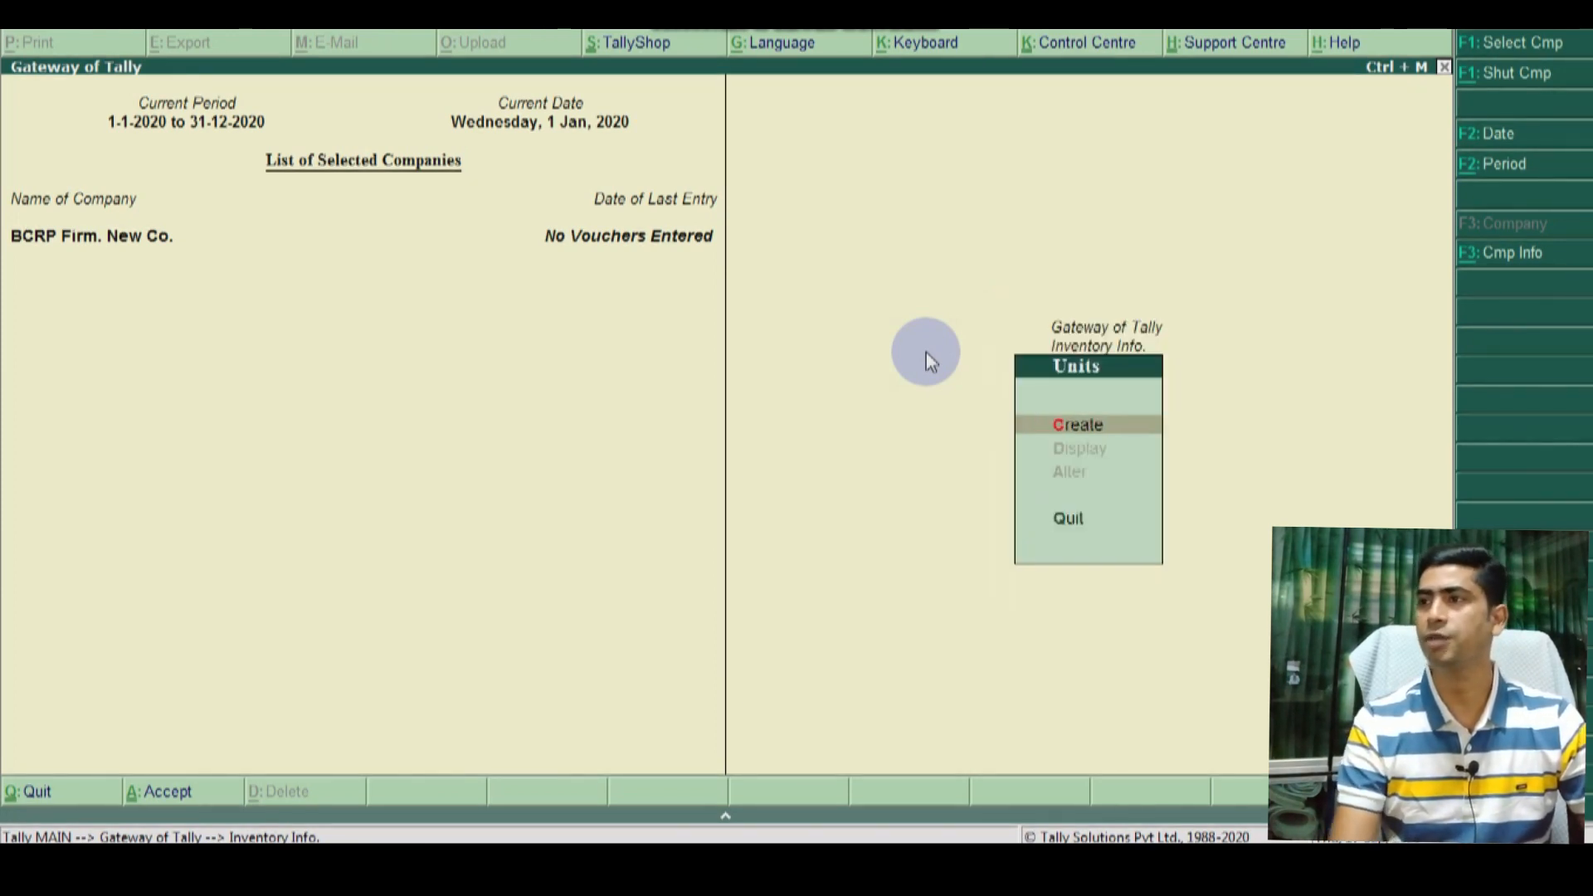
{"action": "key", "text": "Return"}
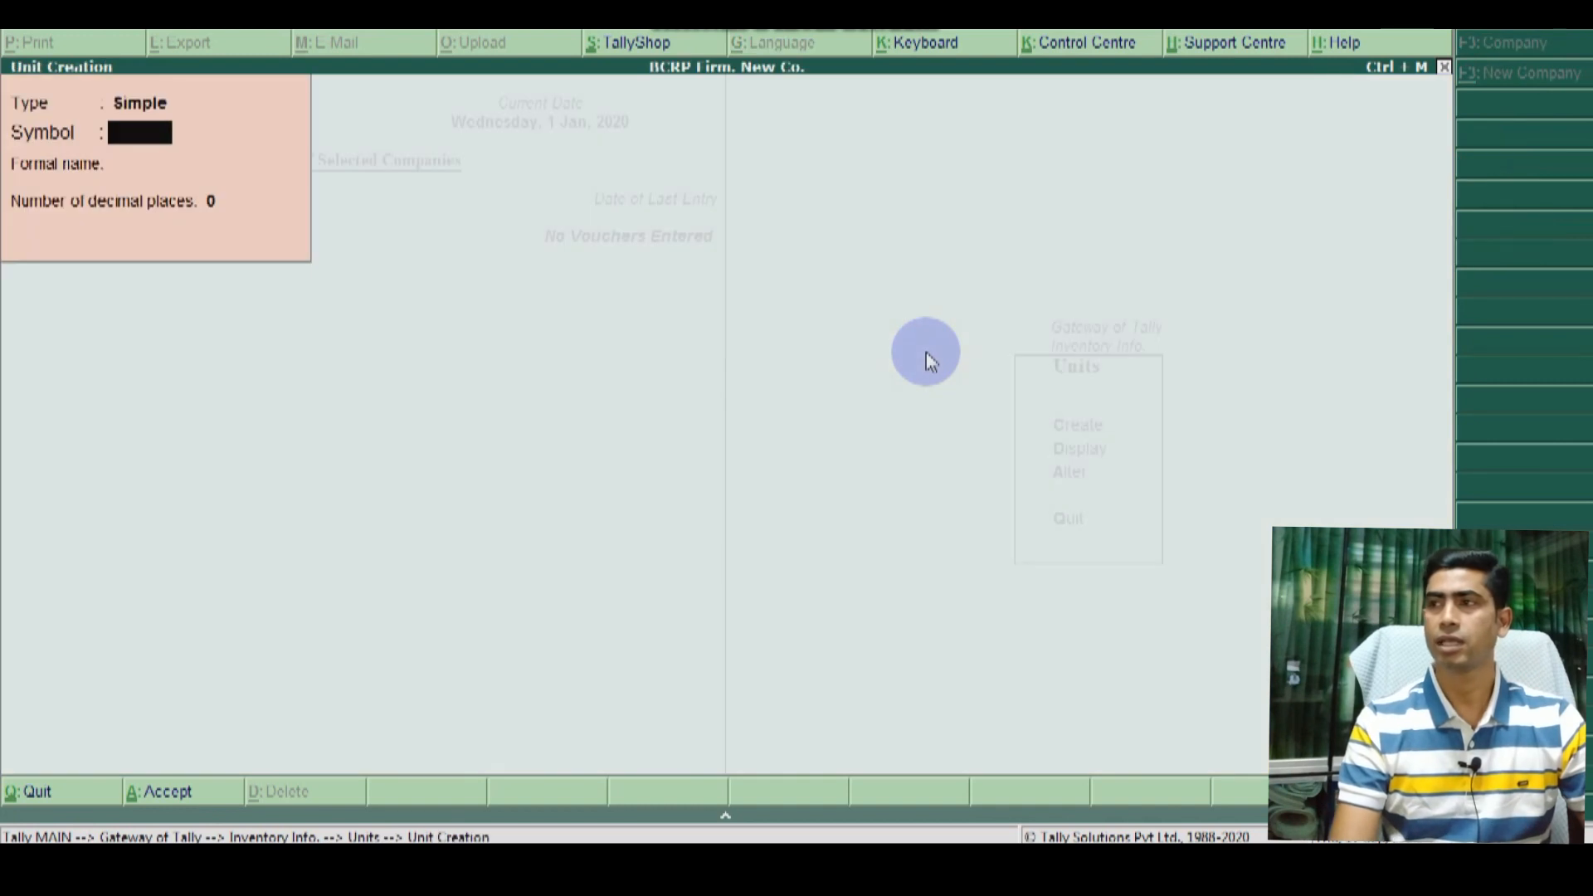
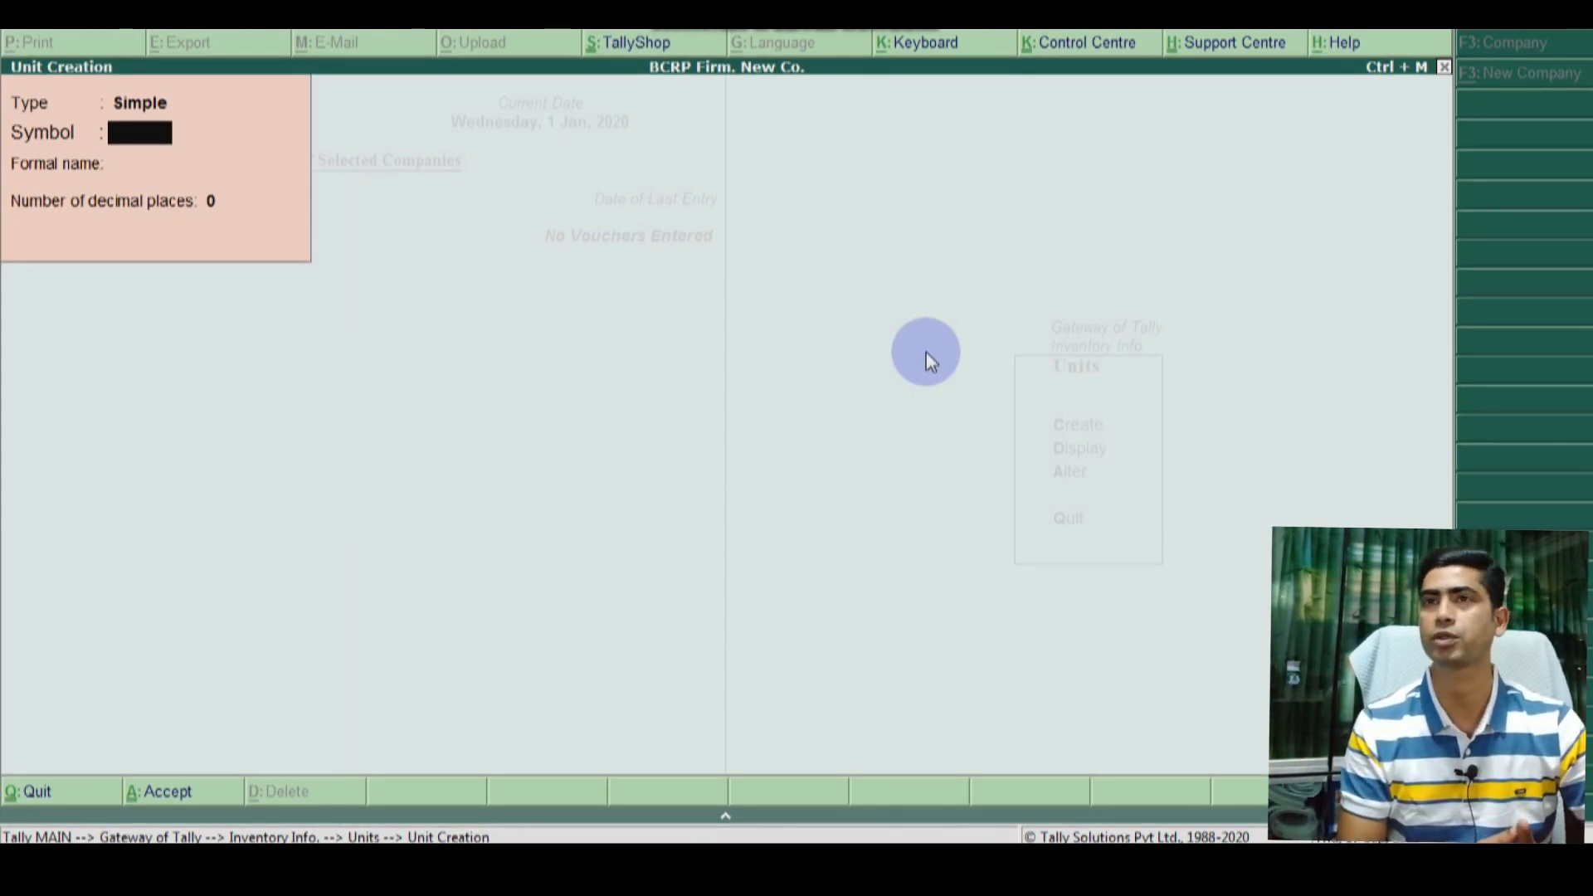
Step: Create the simple unit pcs with formal name Pieces and 2 decimal places, and save it
{"action": "type", "text": "pc"}
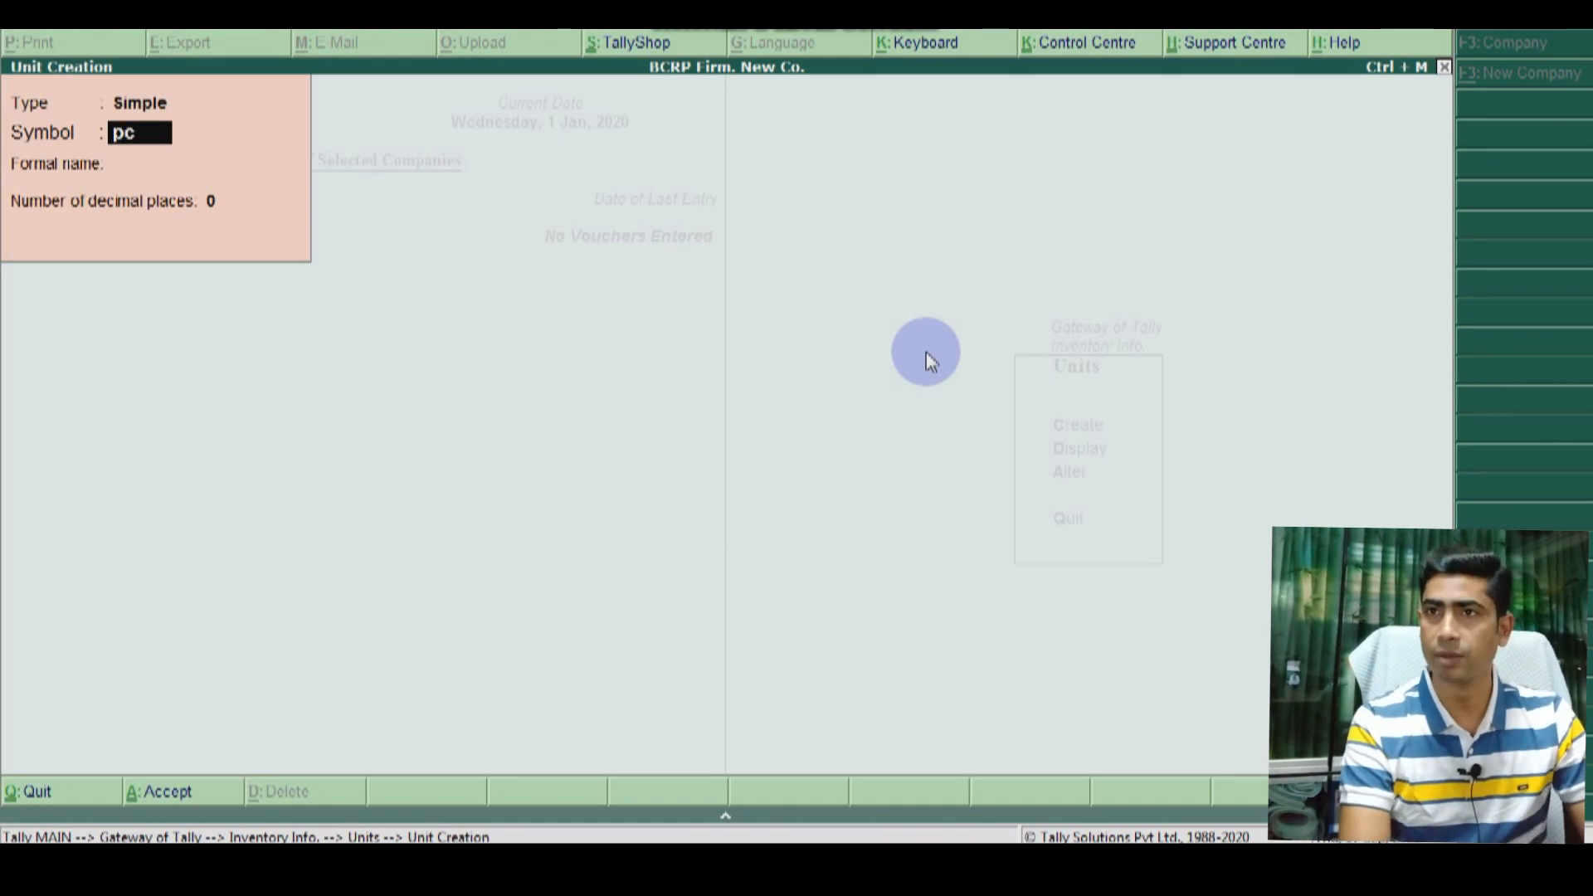
{"action": "type", "text": "s"}
{"action": "key", "text": "Return"}
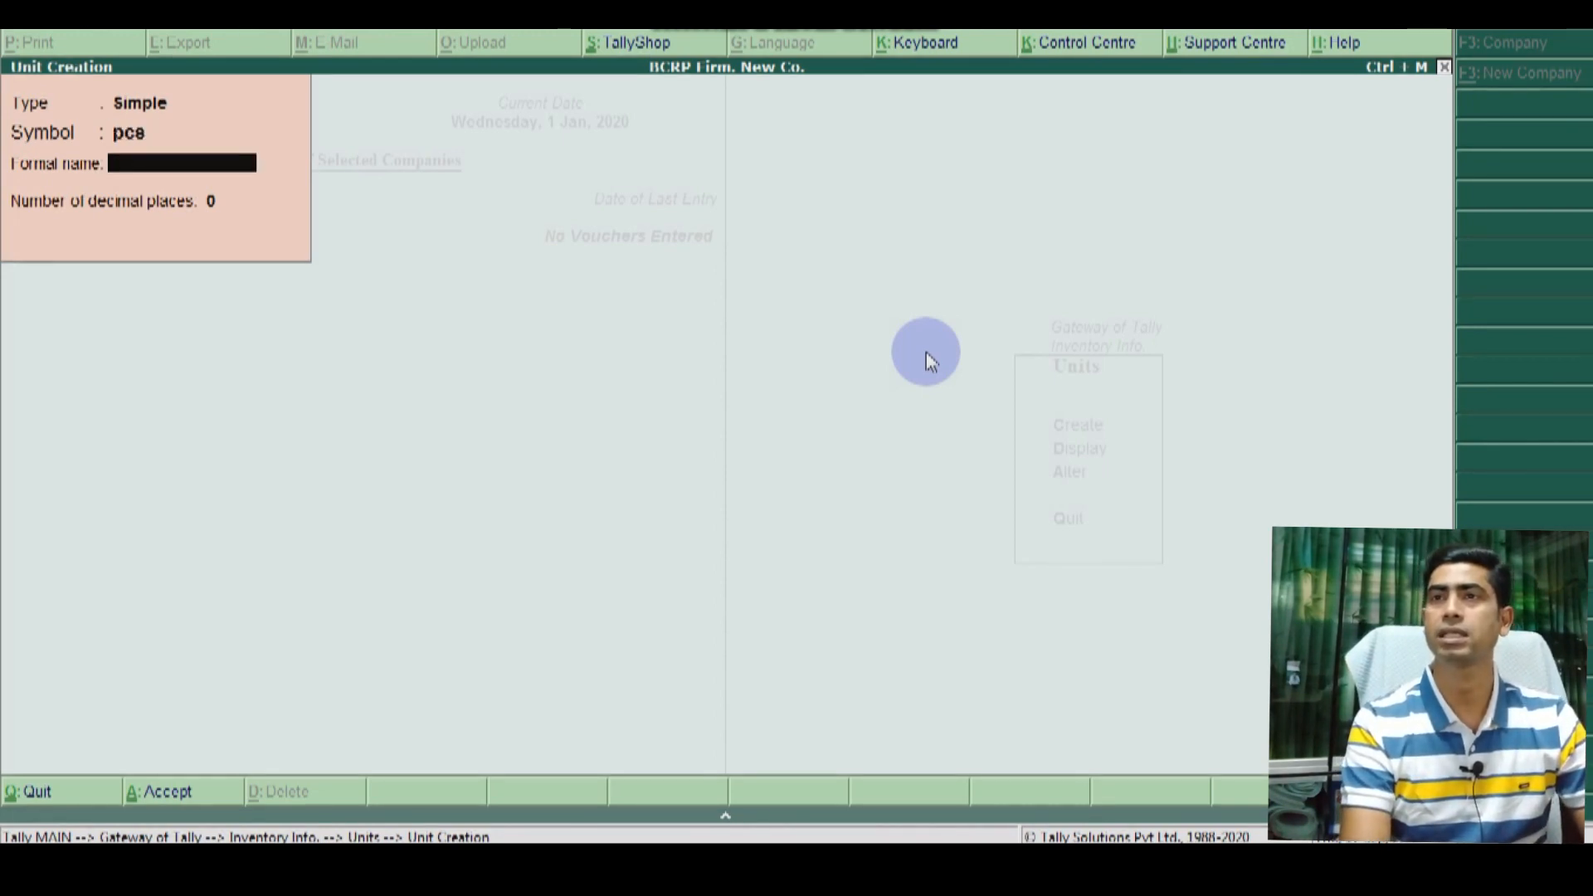
{"action": "type", "text": "Pie"}
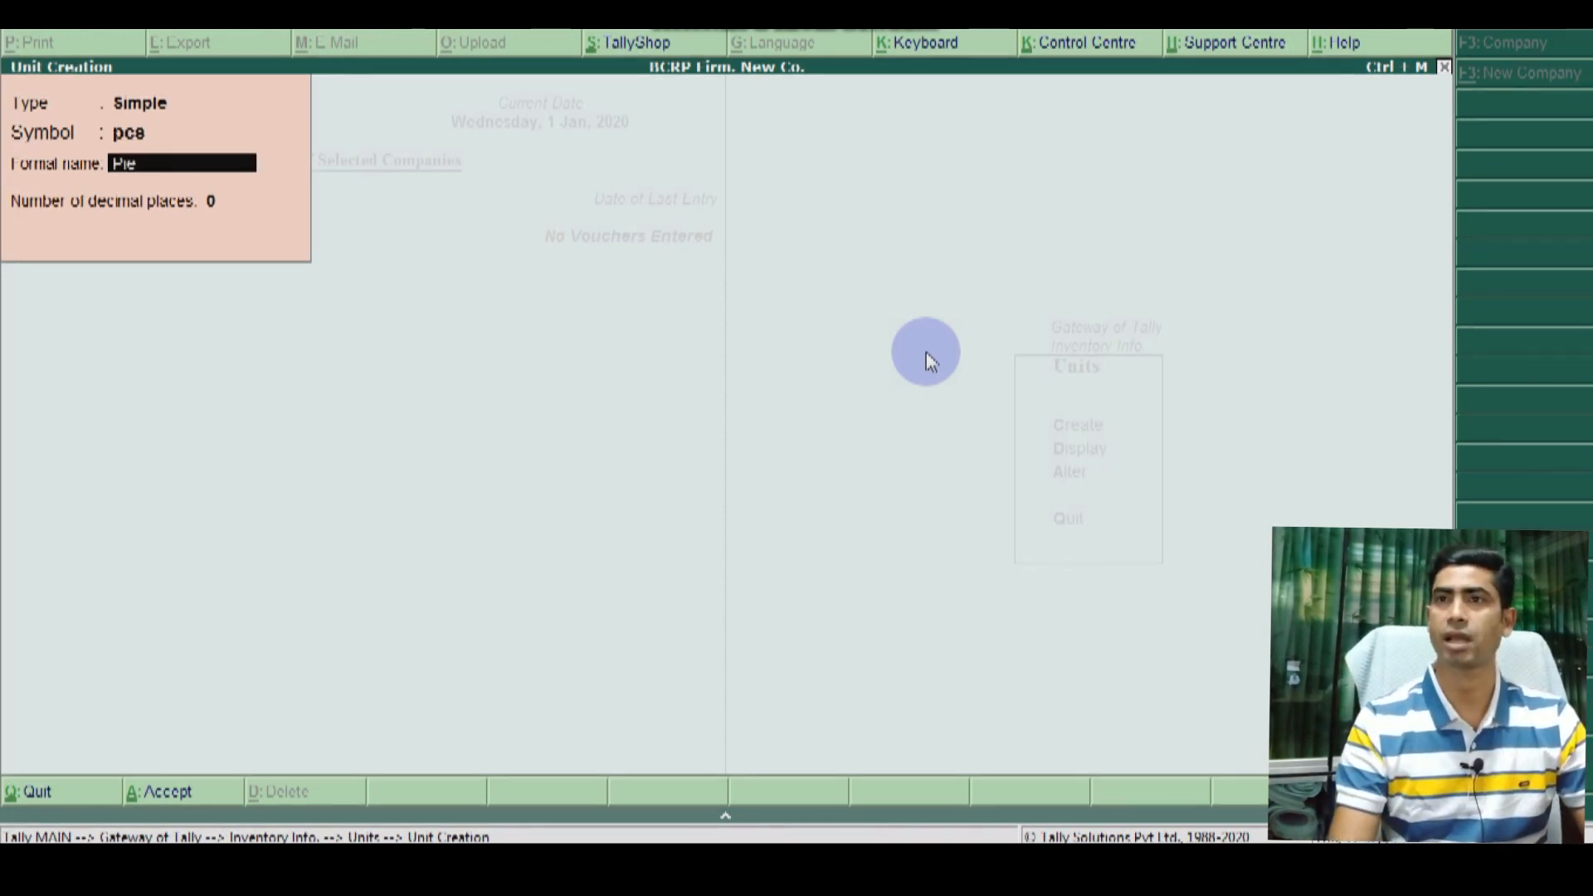
{"action": "type", "text": "ces"}
{"action": "key", "text": "Return"}
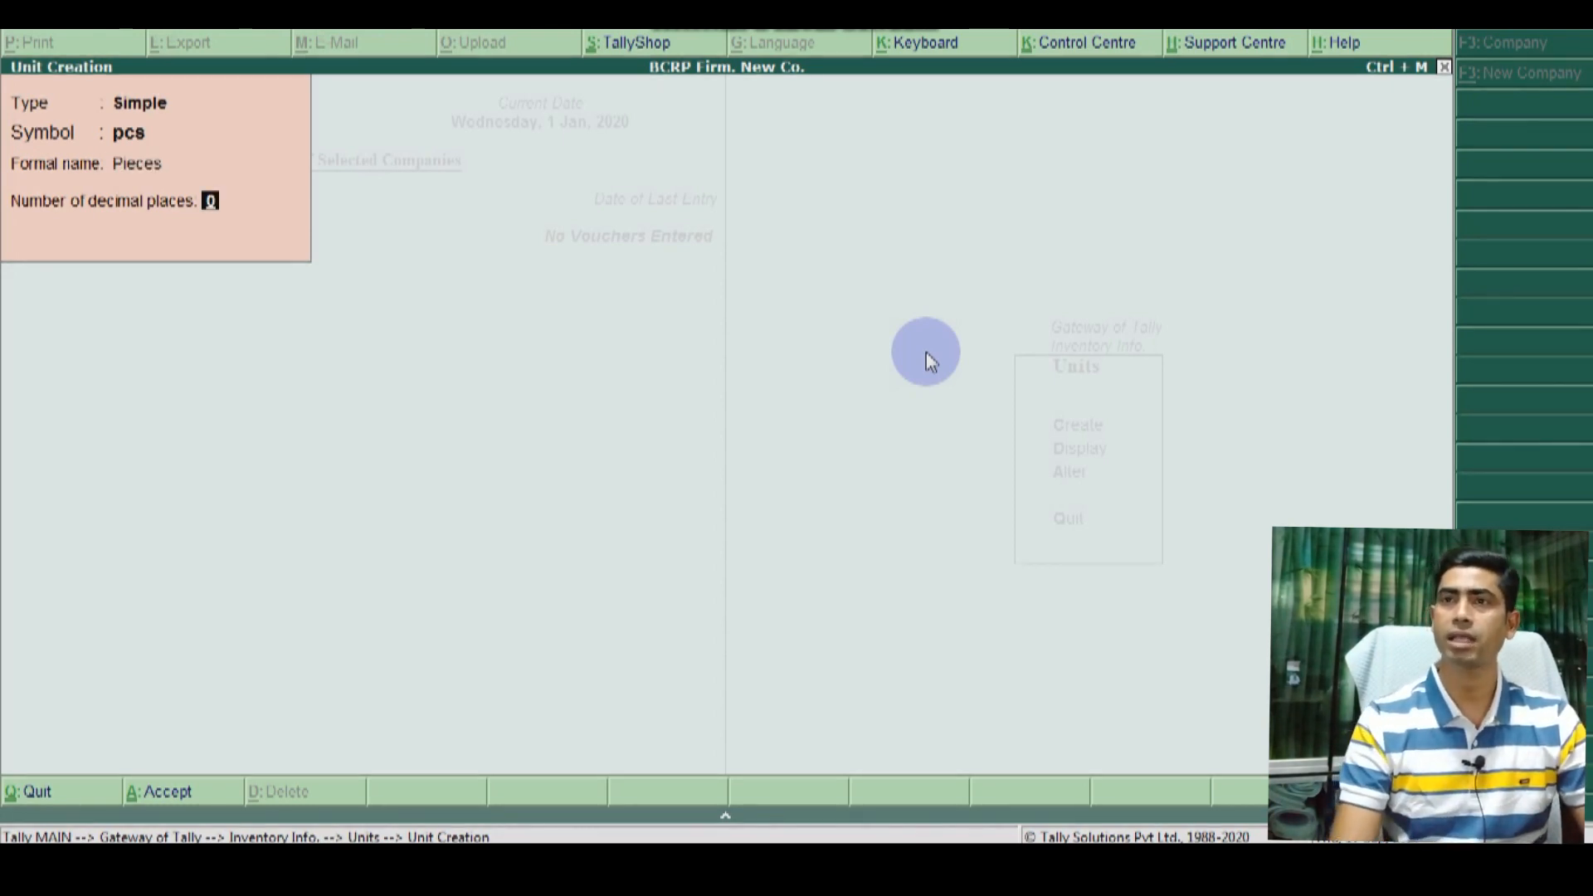
{"action": "type", "text": "2"}
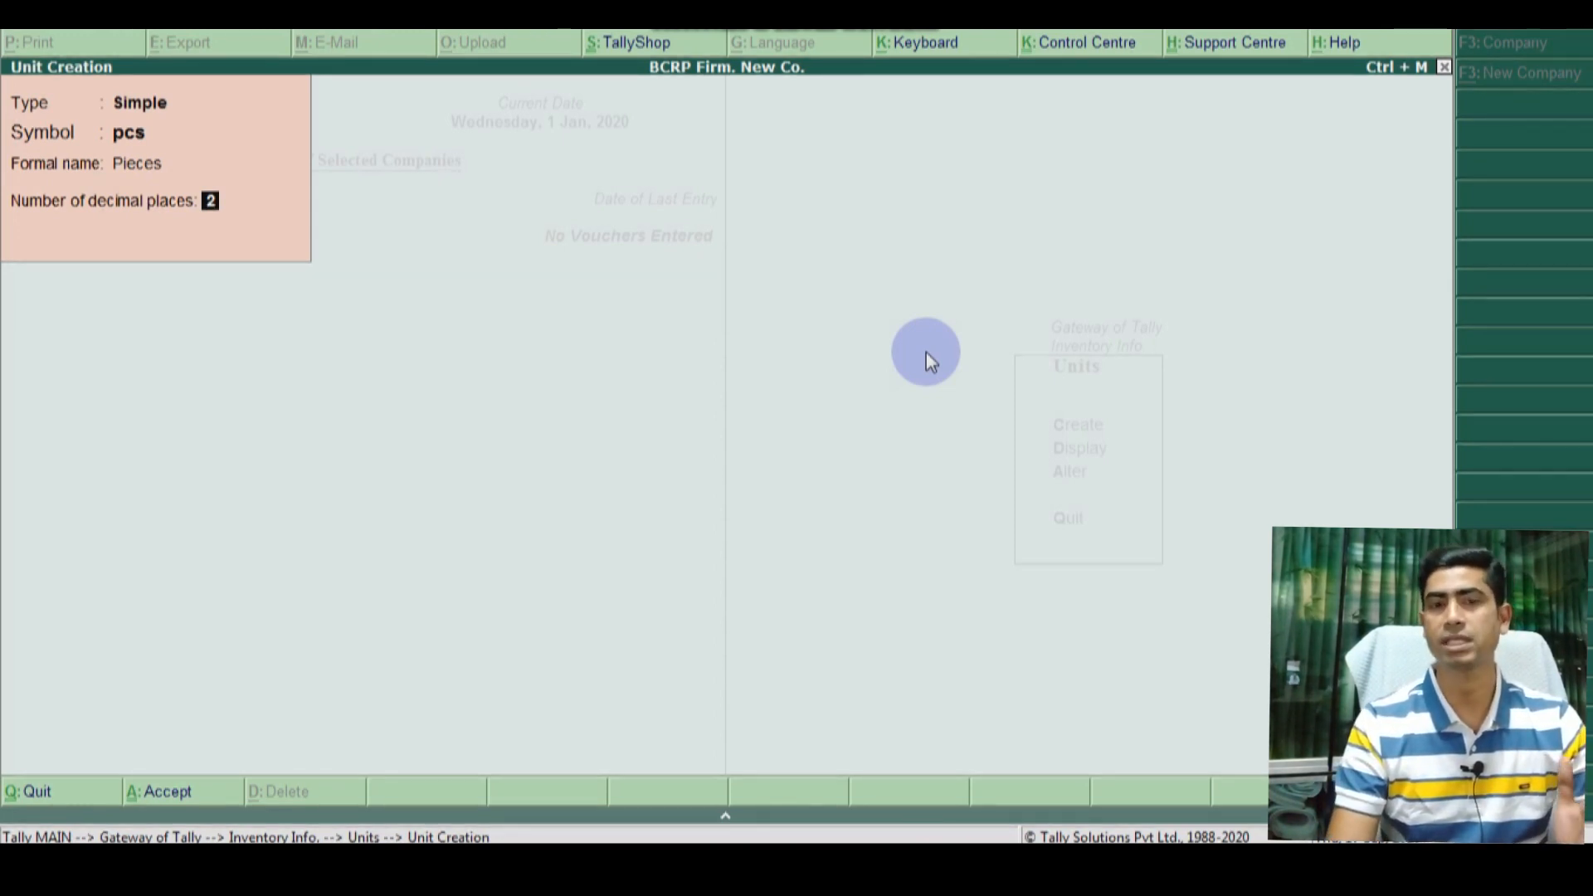
{"action": "key", "text": "Up"}
{"action": "key", "text": "Return"}
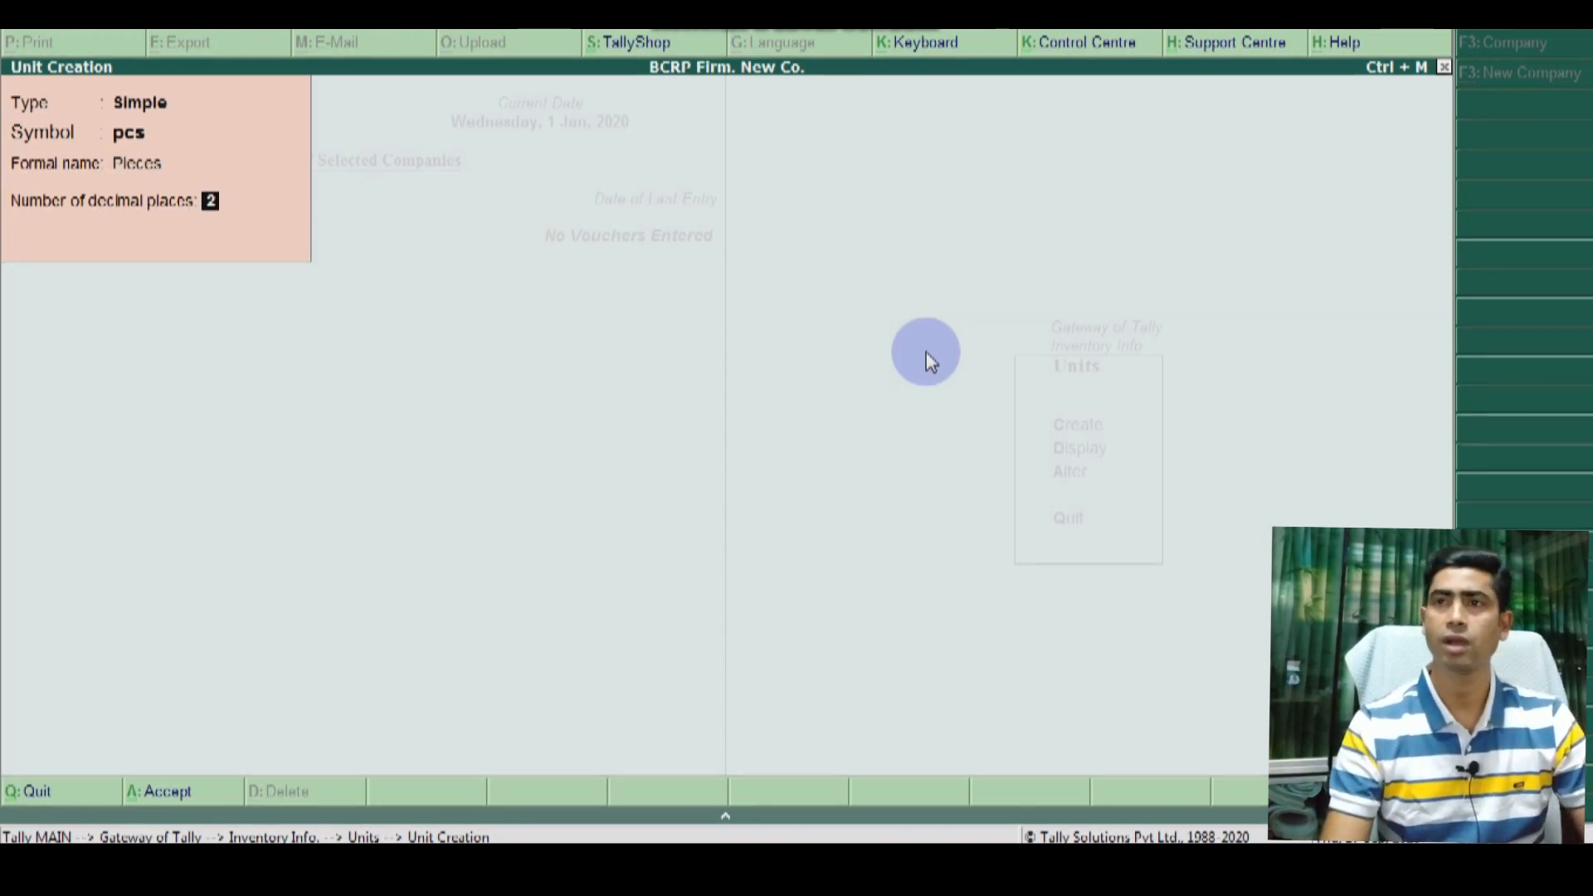
{"action": "key", "text": "Return"}
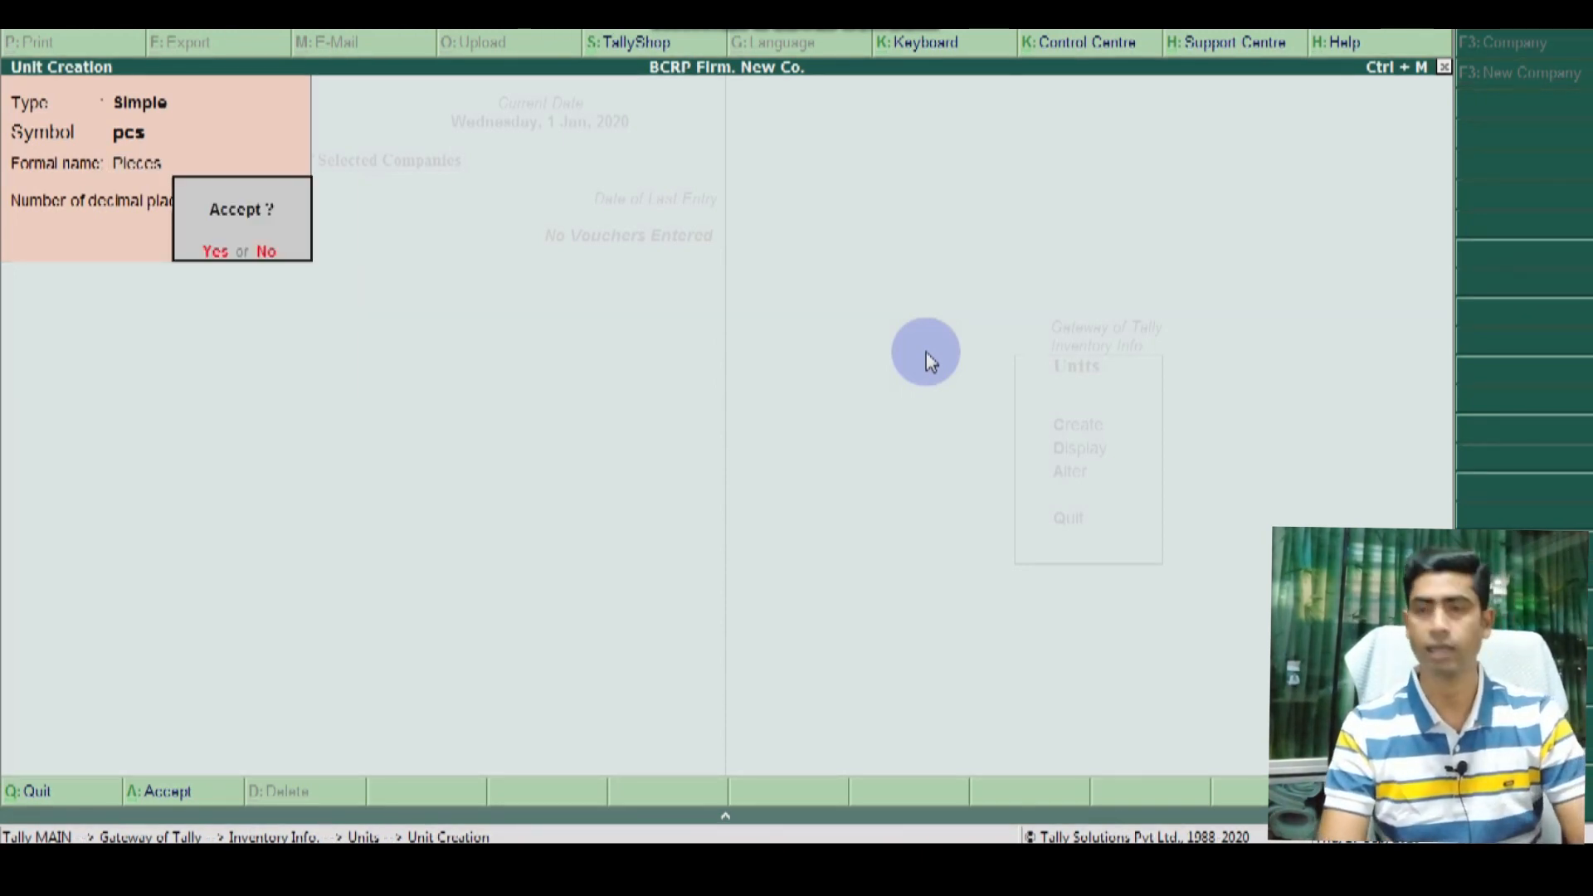
{"action": "key", "text": "Return"}
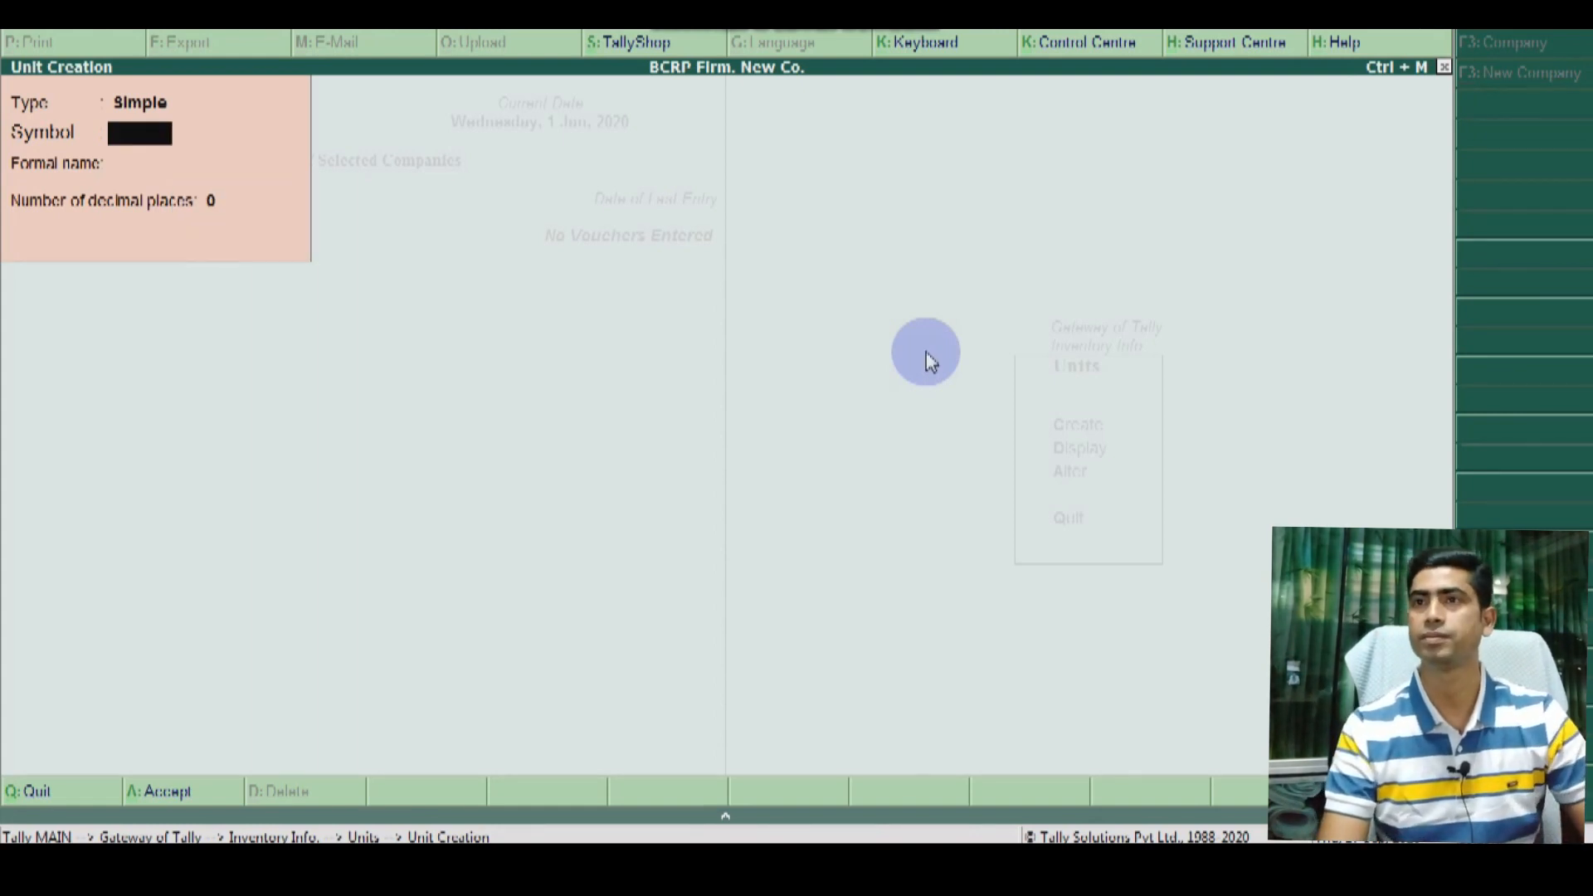
Step: Create the unit Kg with formal name Kilogram, save it, and close the blank form
{"action": "type", "text": "Kg"}
{"action": "key", "text": "Return"}
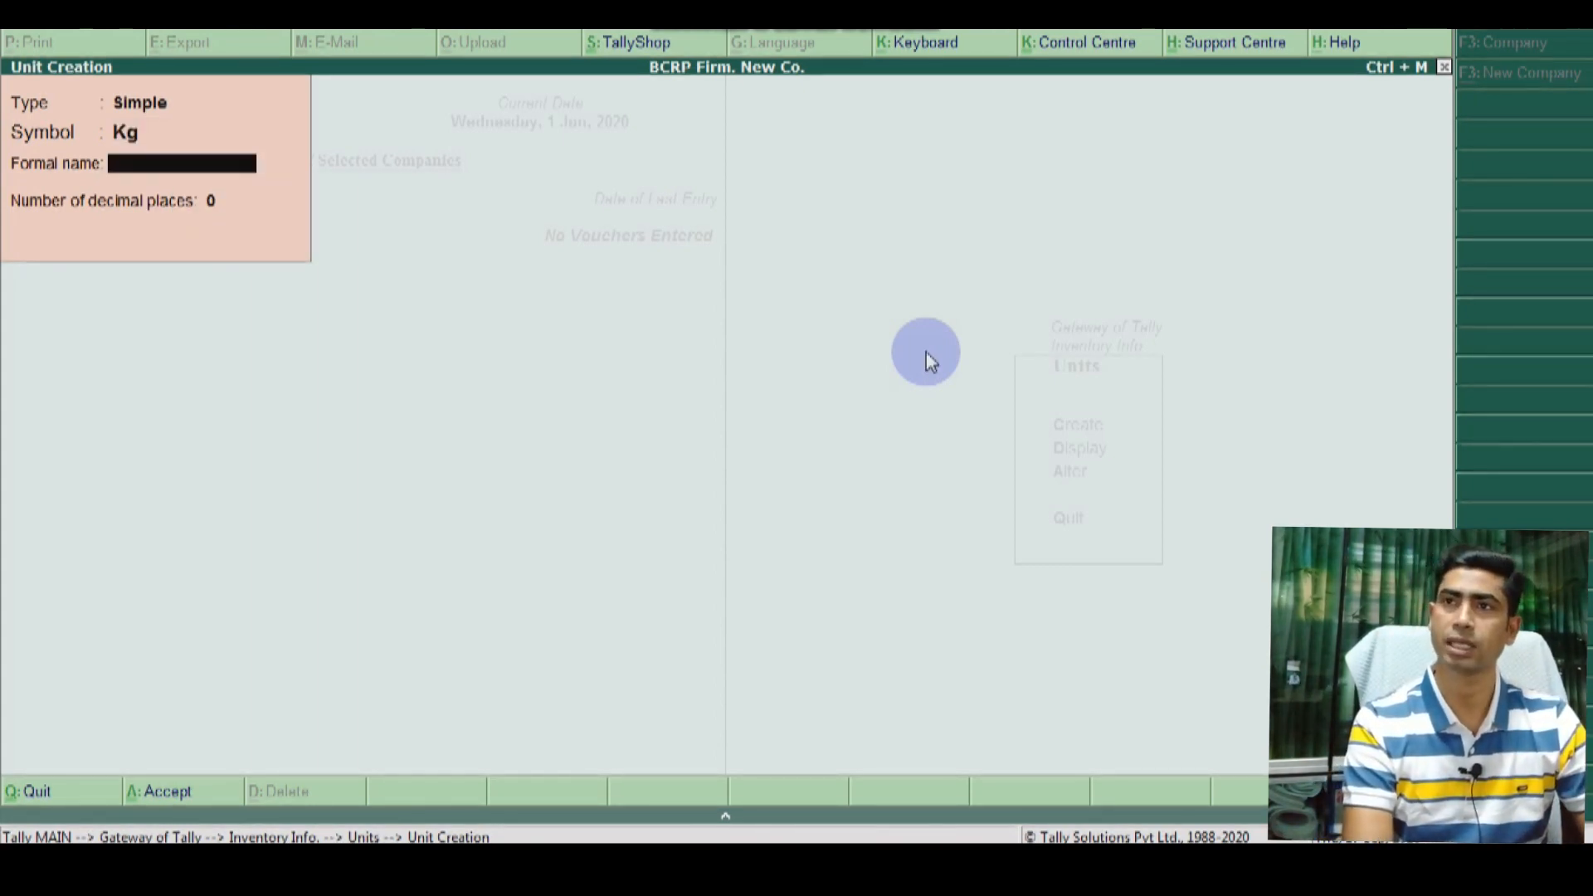
{"action": "type", "text": "Kilo"}
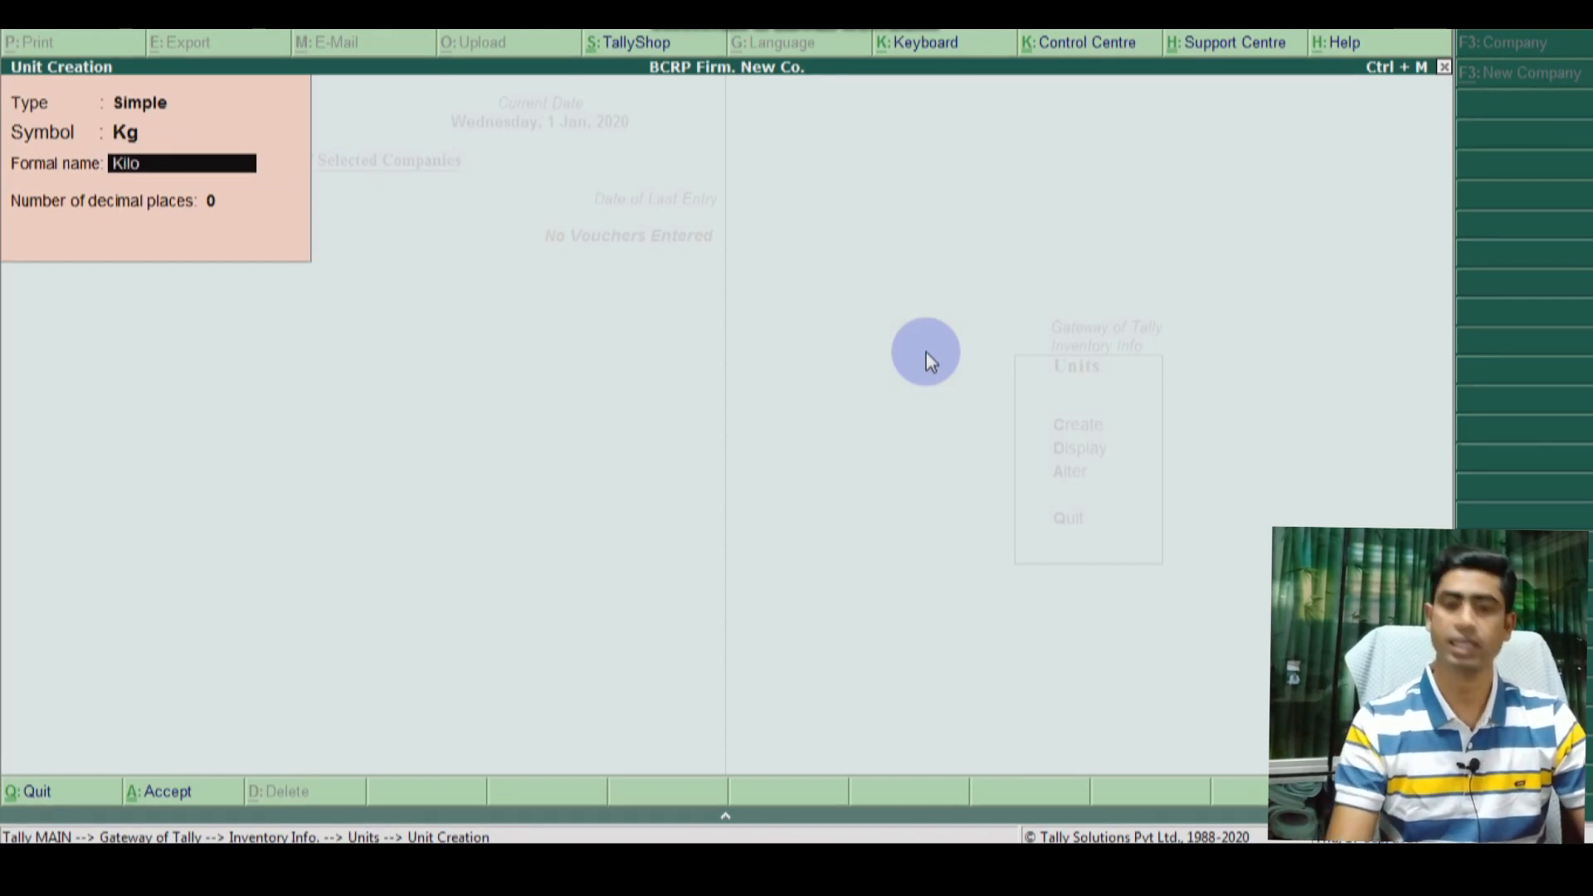
{"action": "type", "text": "gram"}
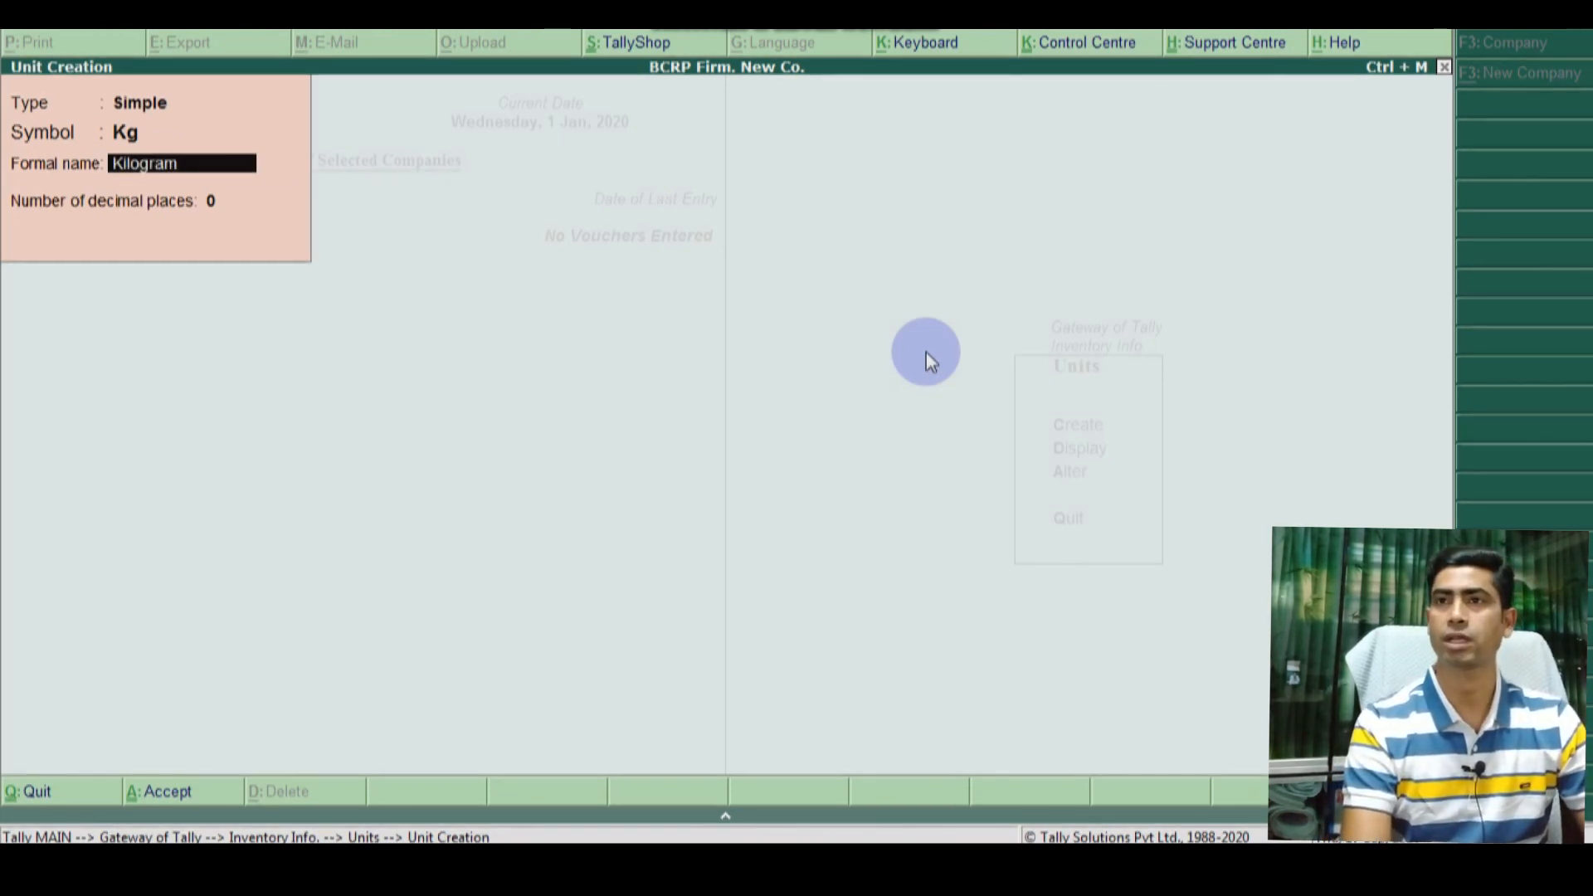
{"action": "key", "text": "Return"}
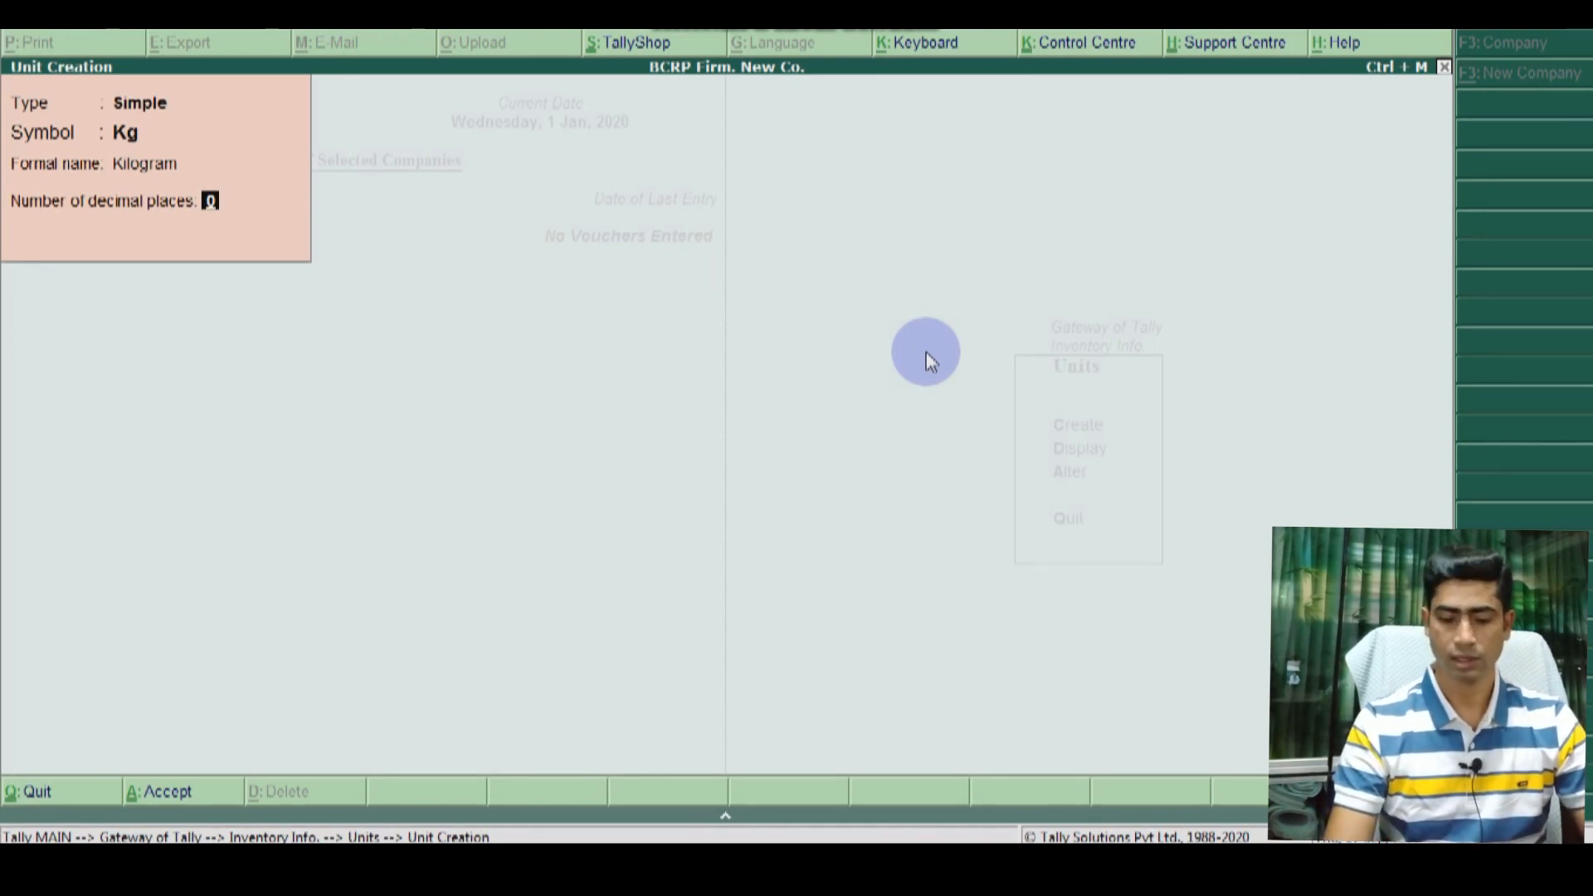
{"action": "type", "text": "2"}
{"action": "key", "text": "Return"}
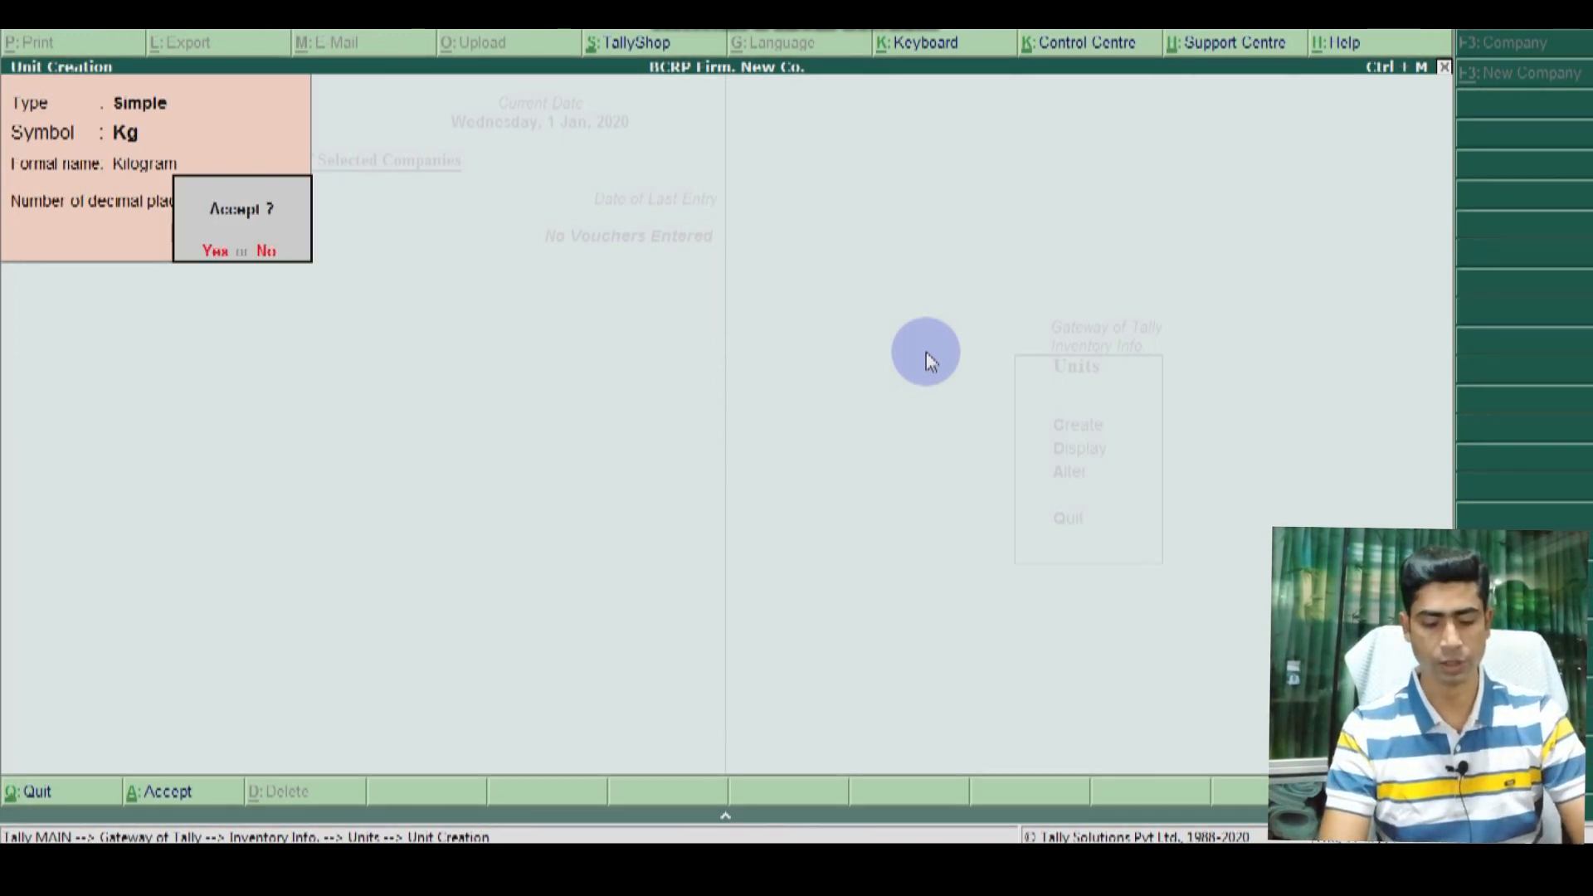
{"action": "key", "text": "Return"}
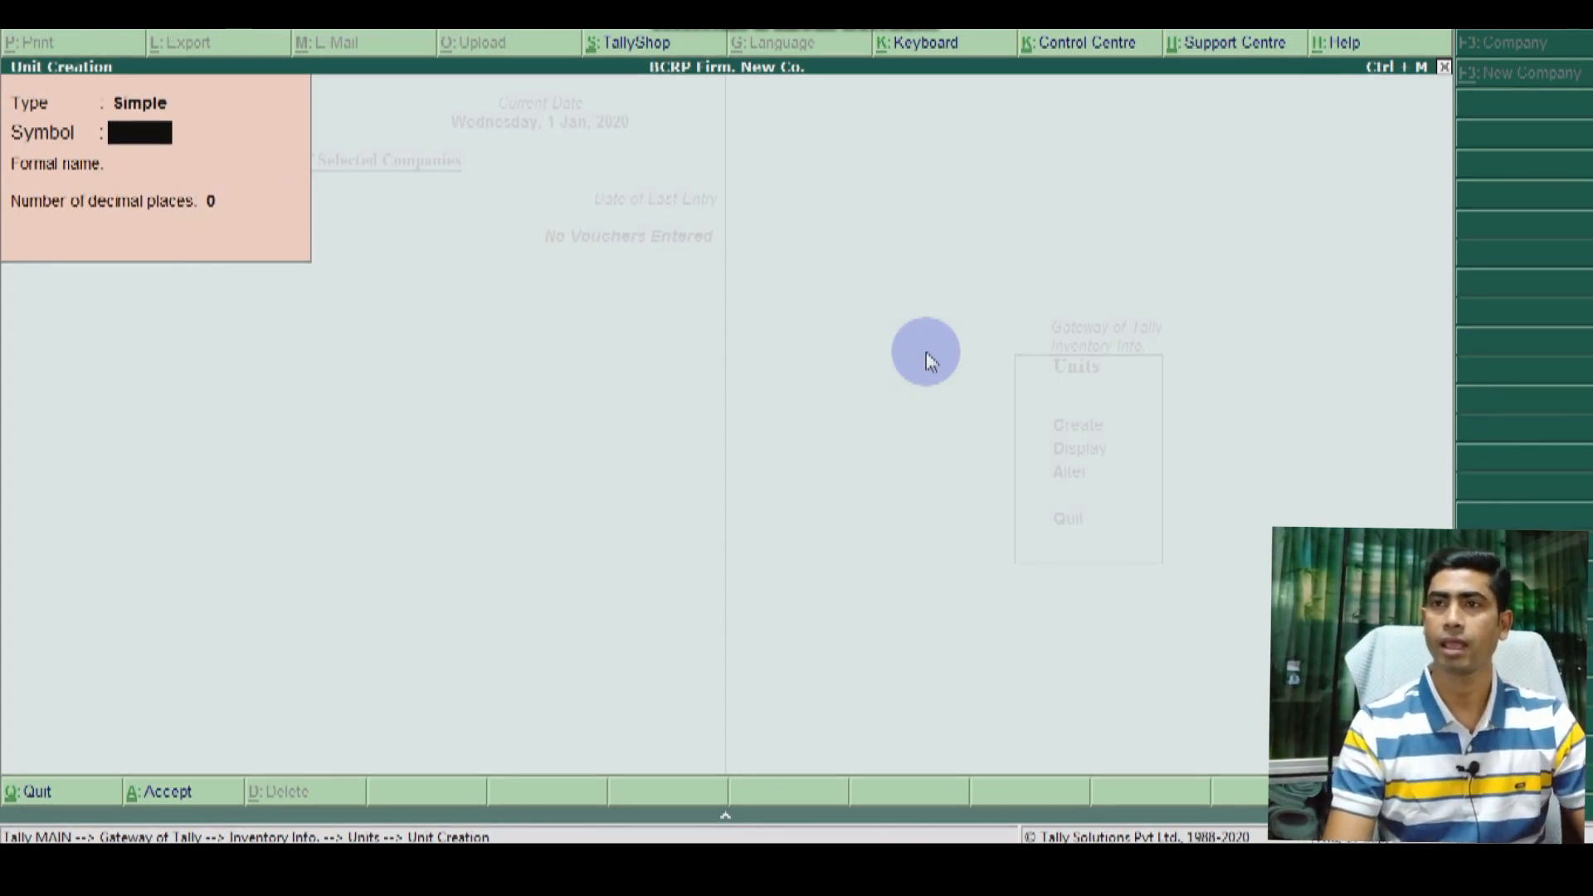
{"action": "key", "text": "Escape"}
Step: Go to Inventory Info > Stock Items > Create from the Gateway of Tally
{"action": "key", "text": "Escape"}
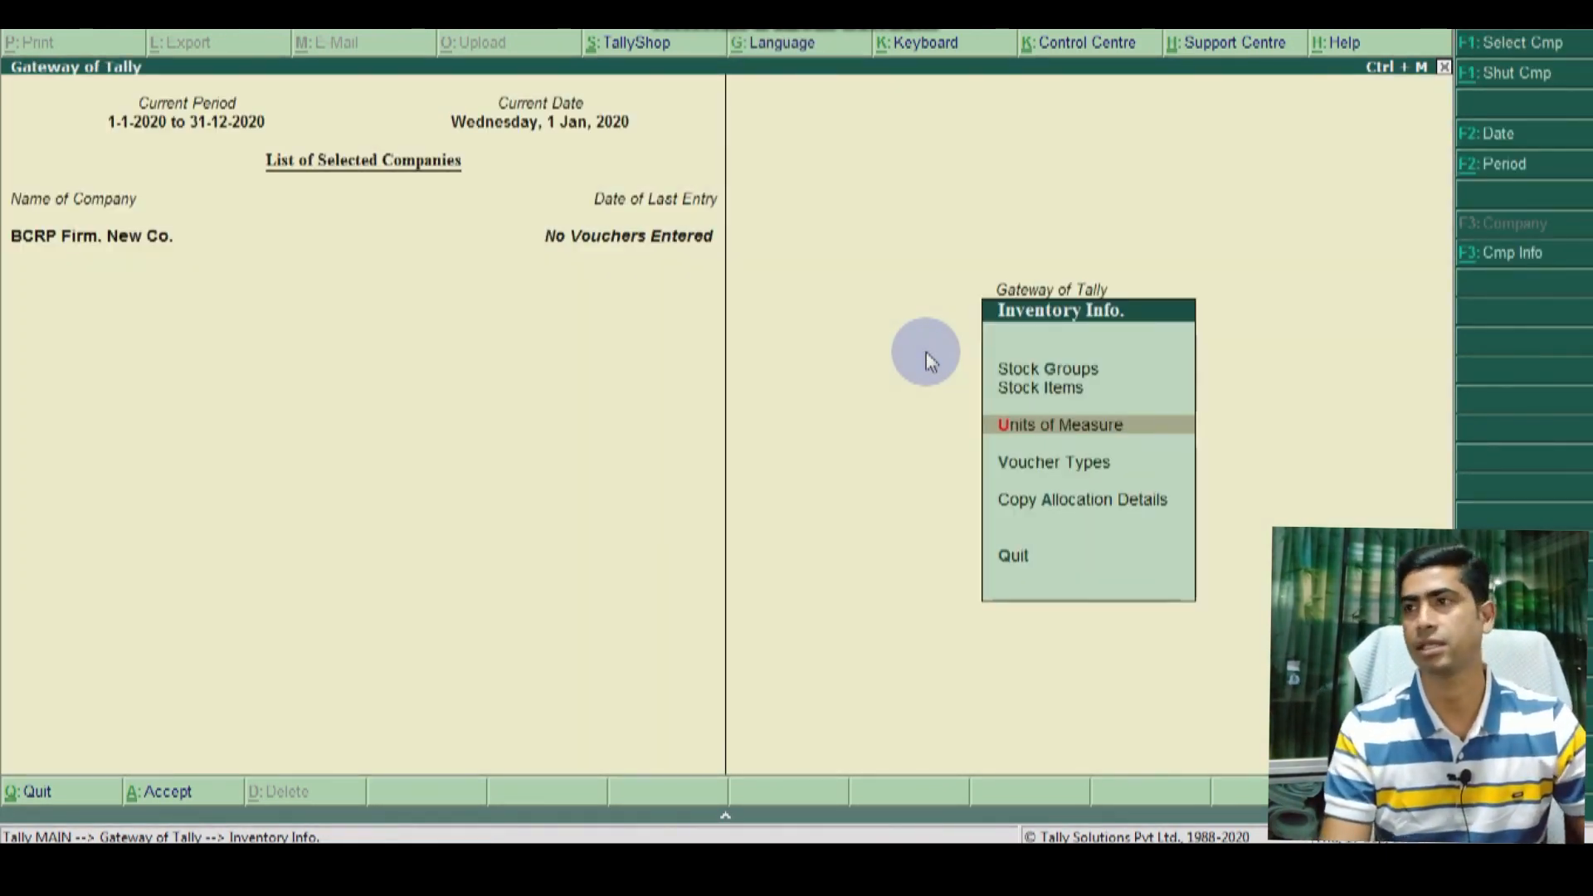
{"action": "key", "text": "Escape"}
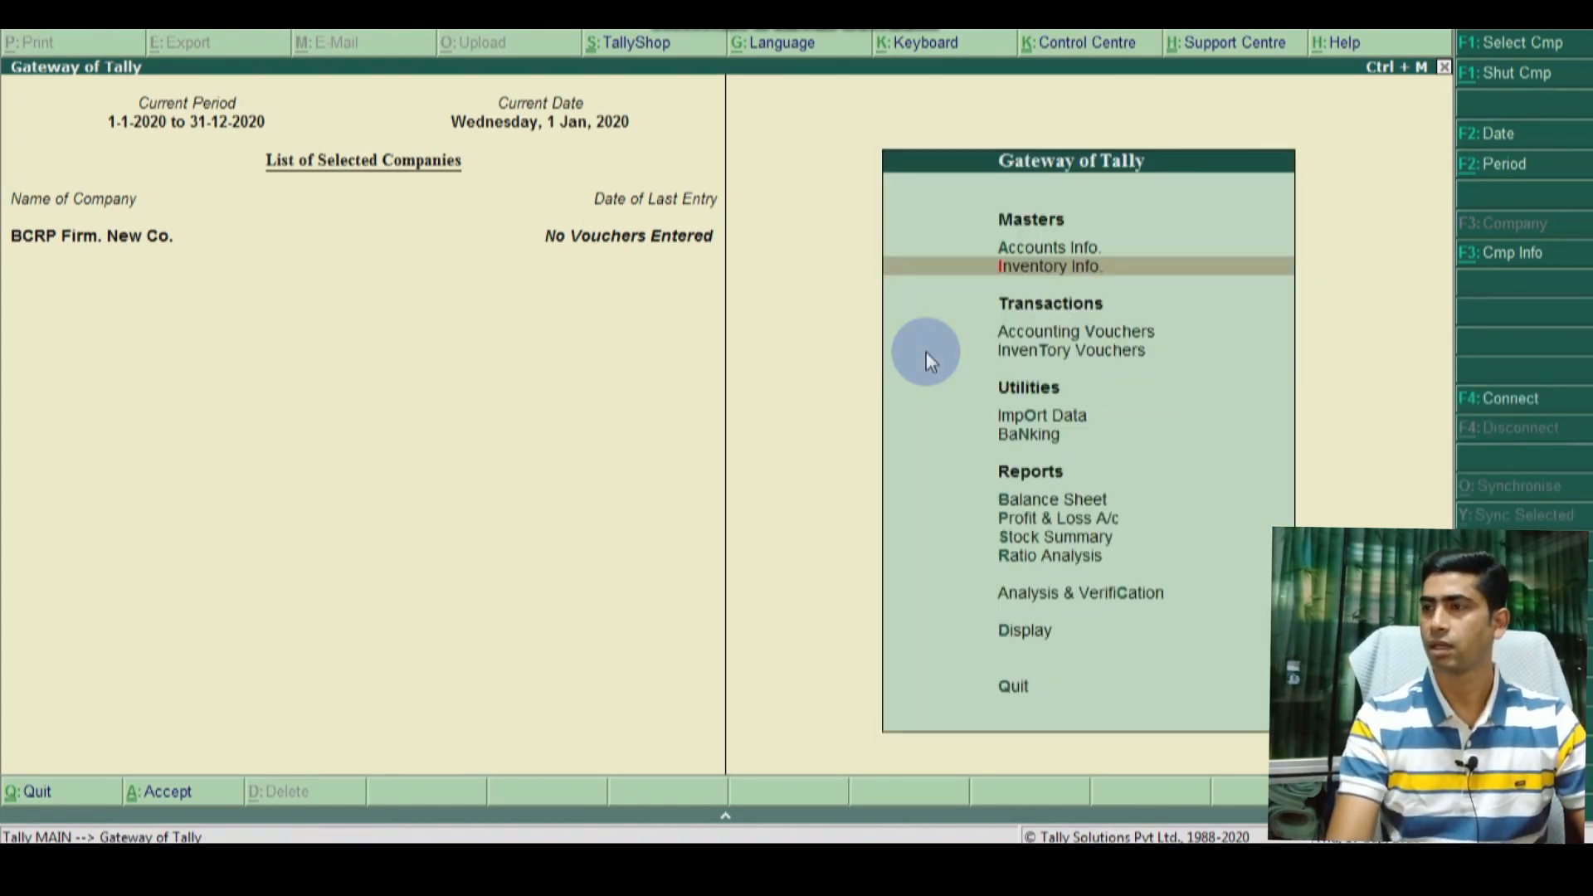
{"action": "key", "text": "Return"}
{"action": "key", "text": "Down"}
{"action": "key", "text": "Return"}
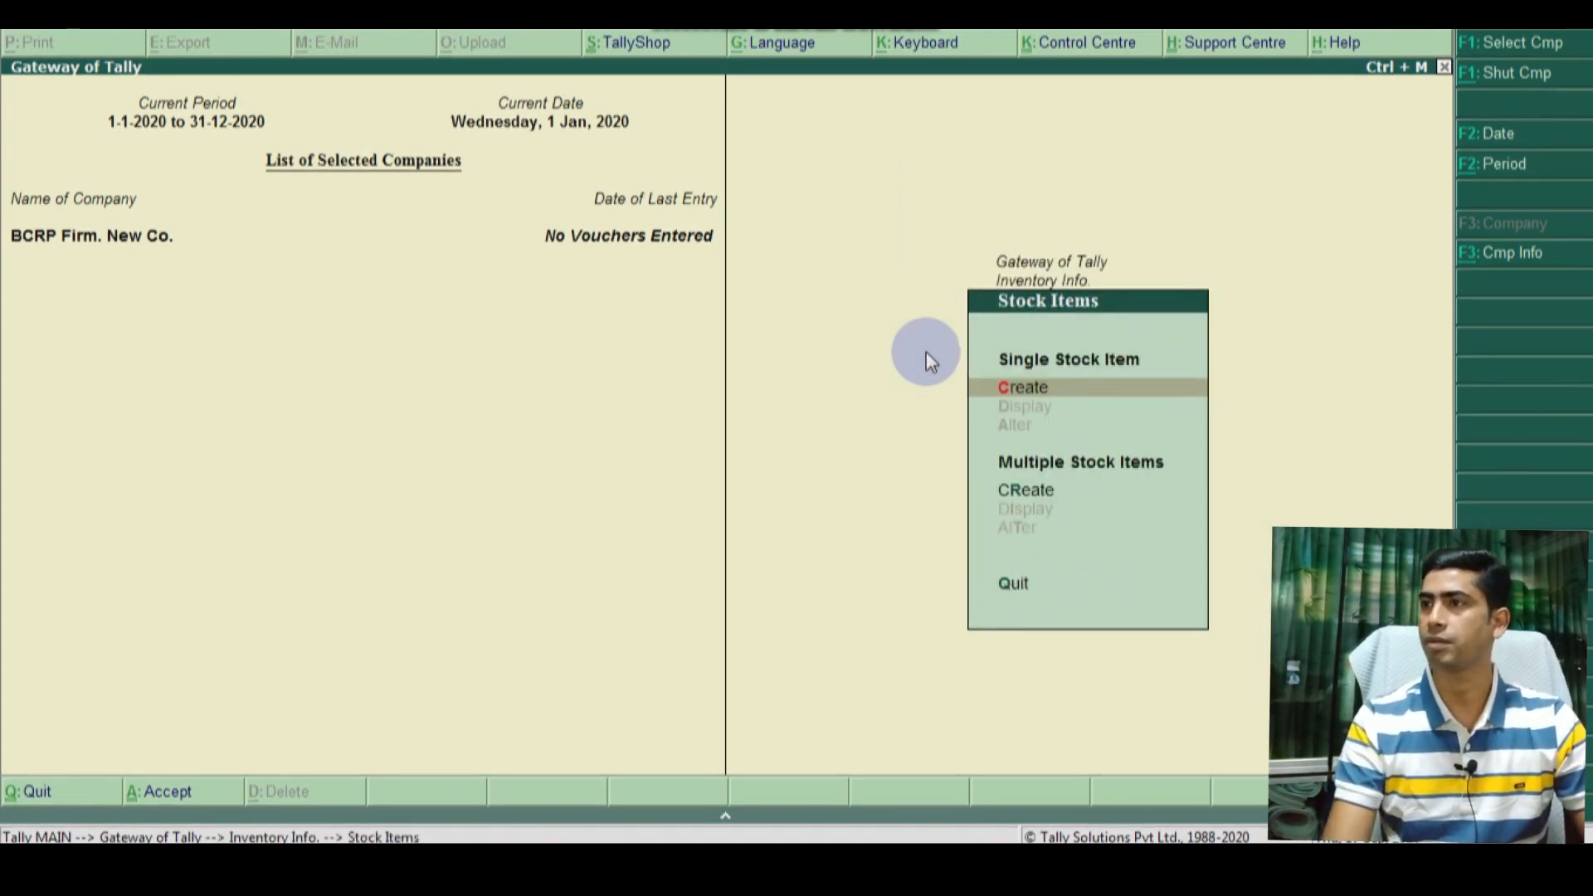
{"action": "key", "text": "Return"}
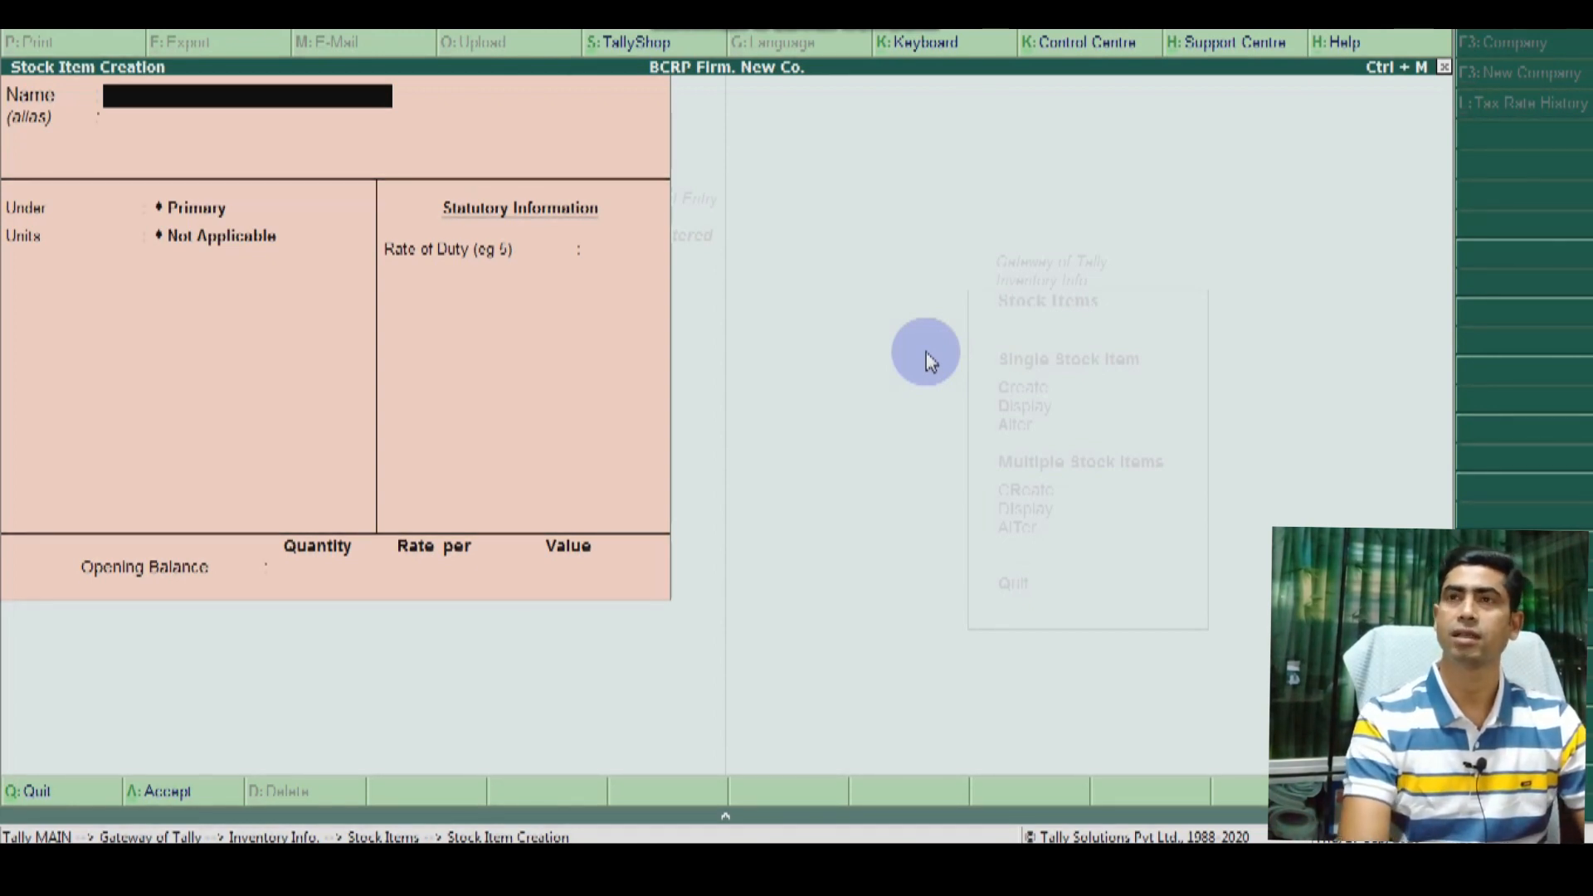
Step: Create item Honda Shine-100cc under a new Honda Group stock group, with unit pcs
{"action": "type", "text": "H"}
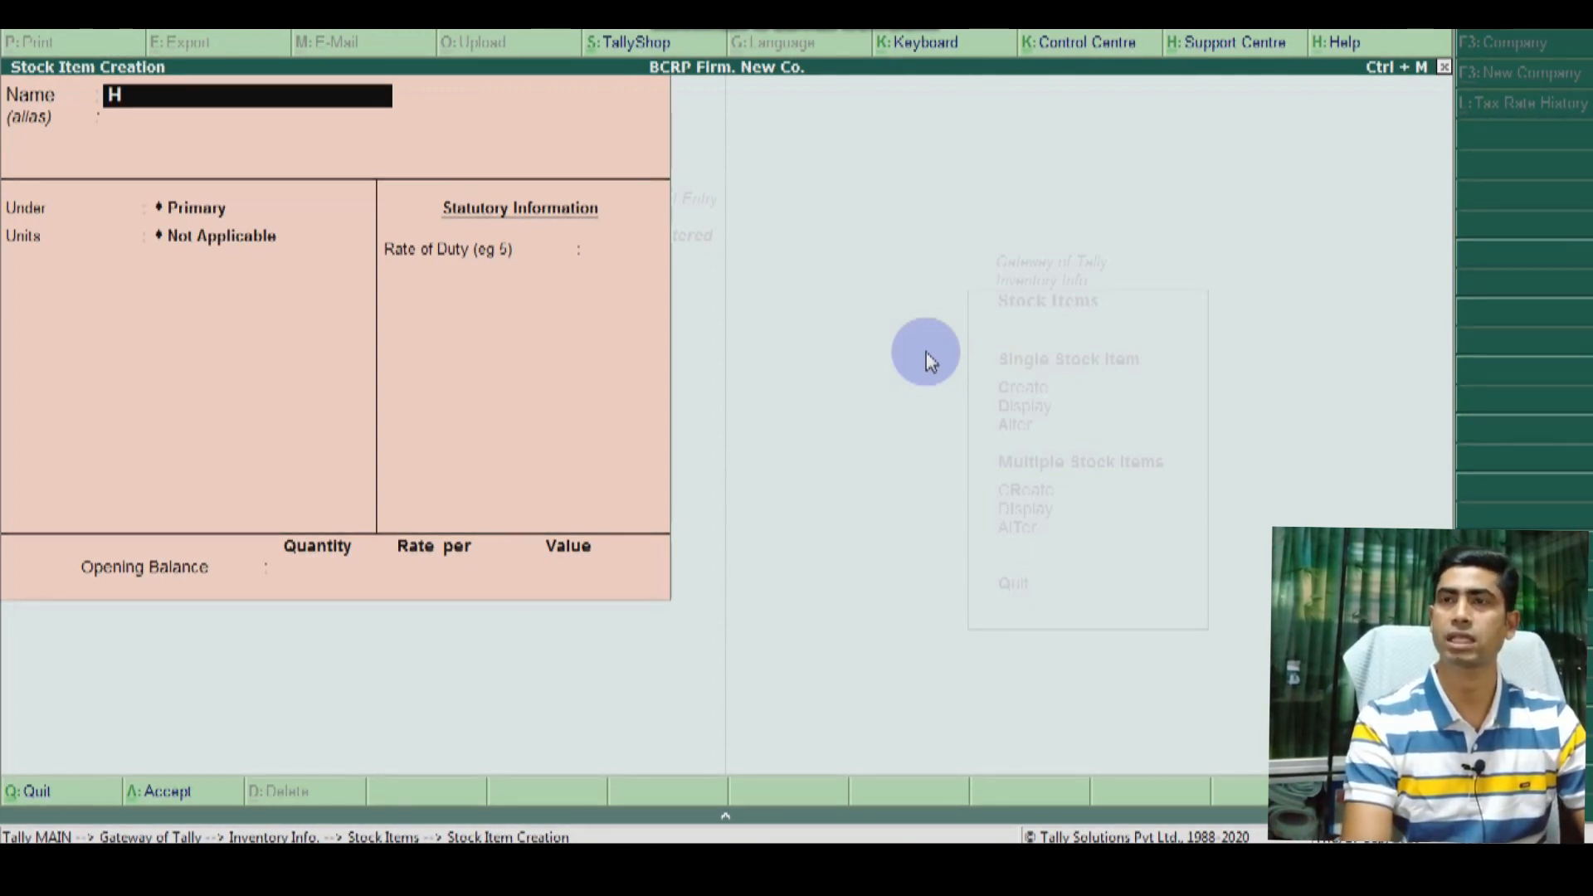
{"action": "type", "text": "onda"}
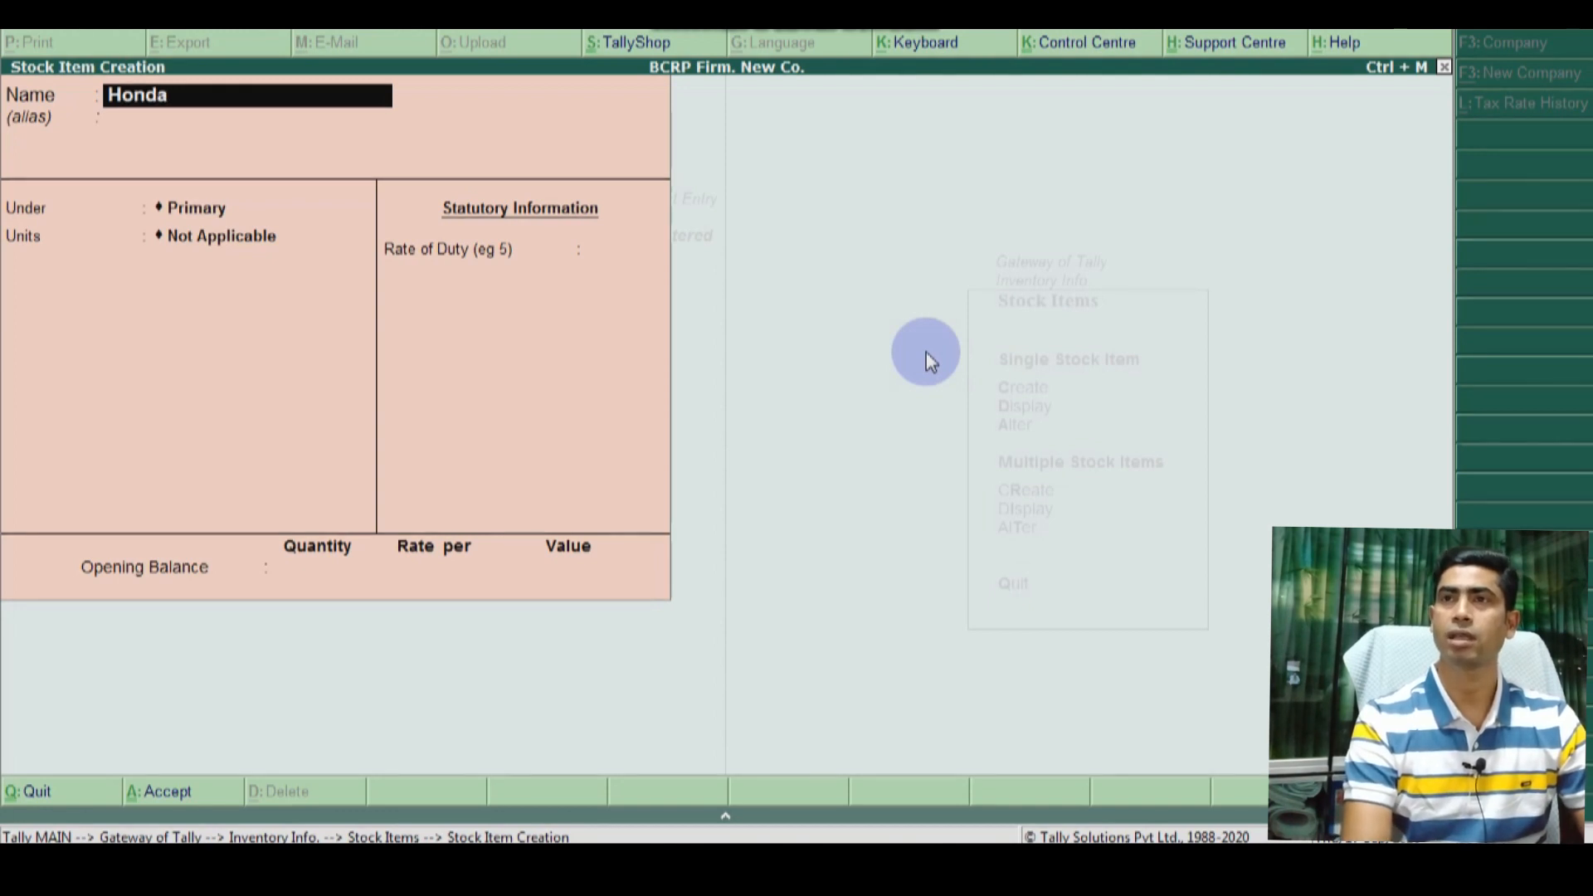
{"action": "type", "text": " Shine"}
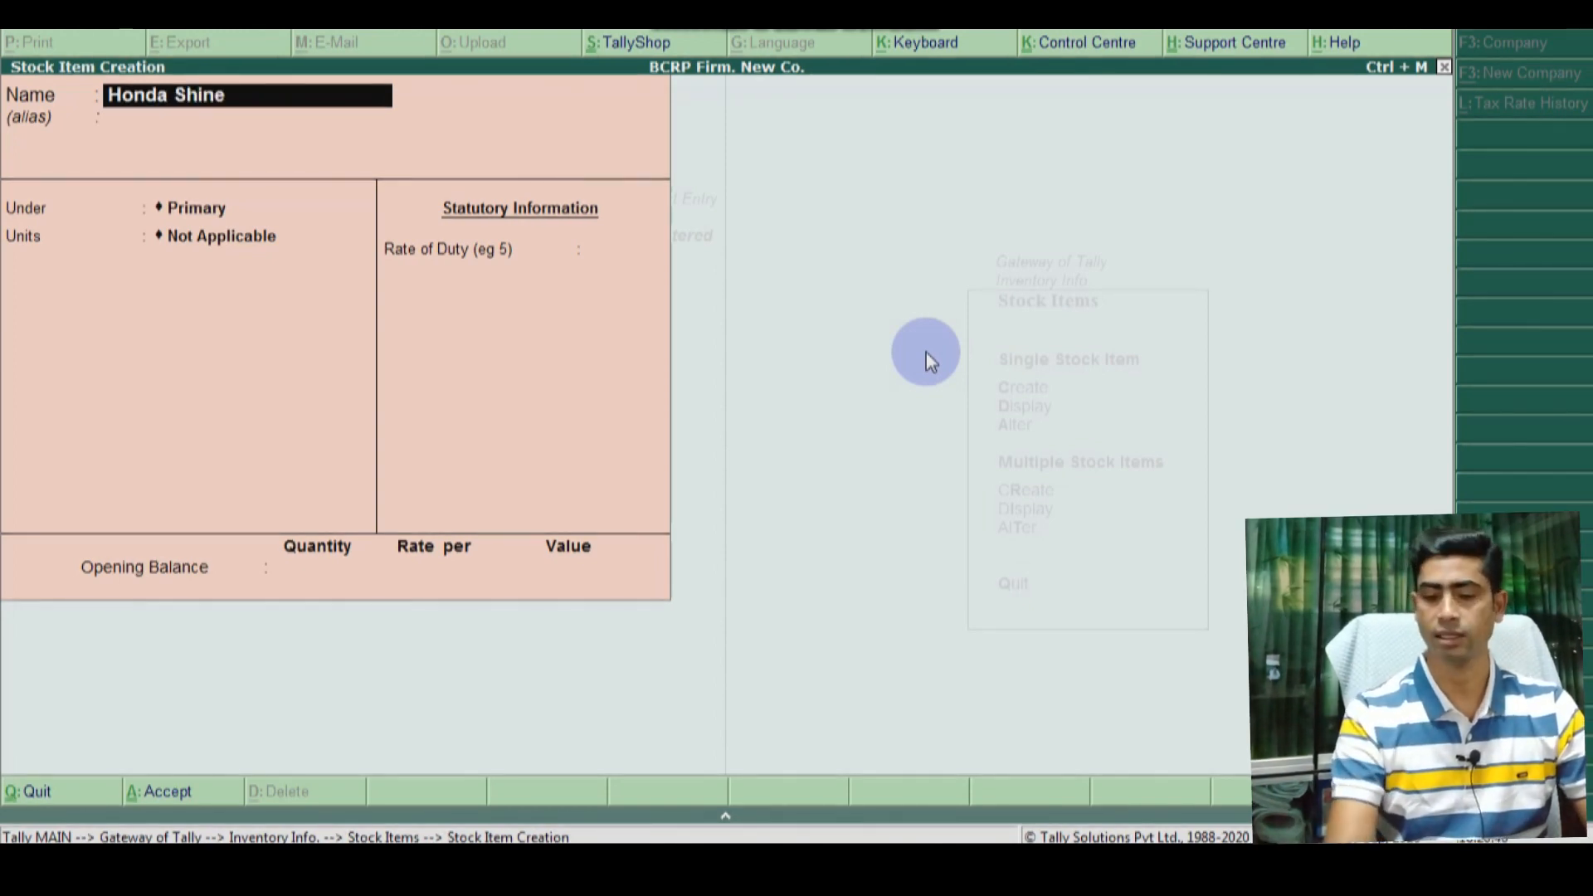
{"action": "type", "text": "-100cc"}
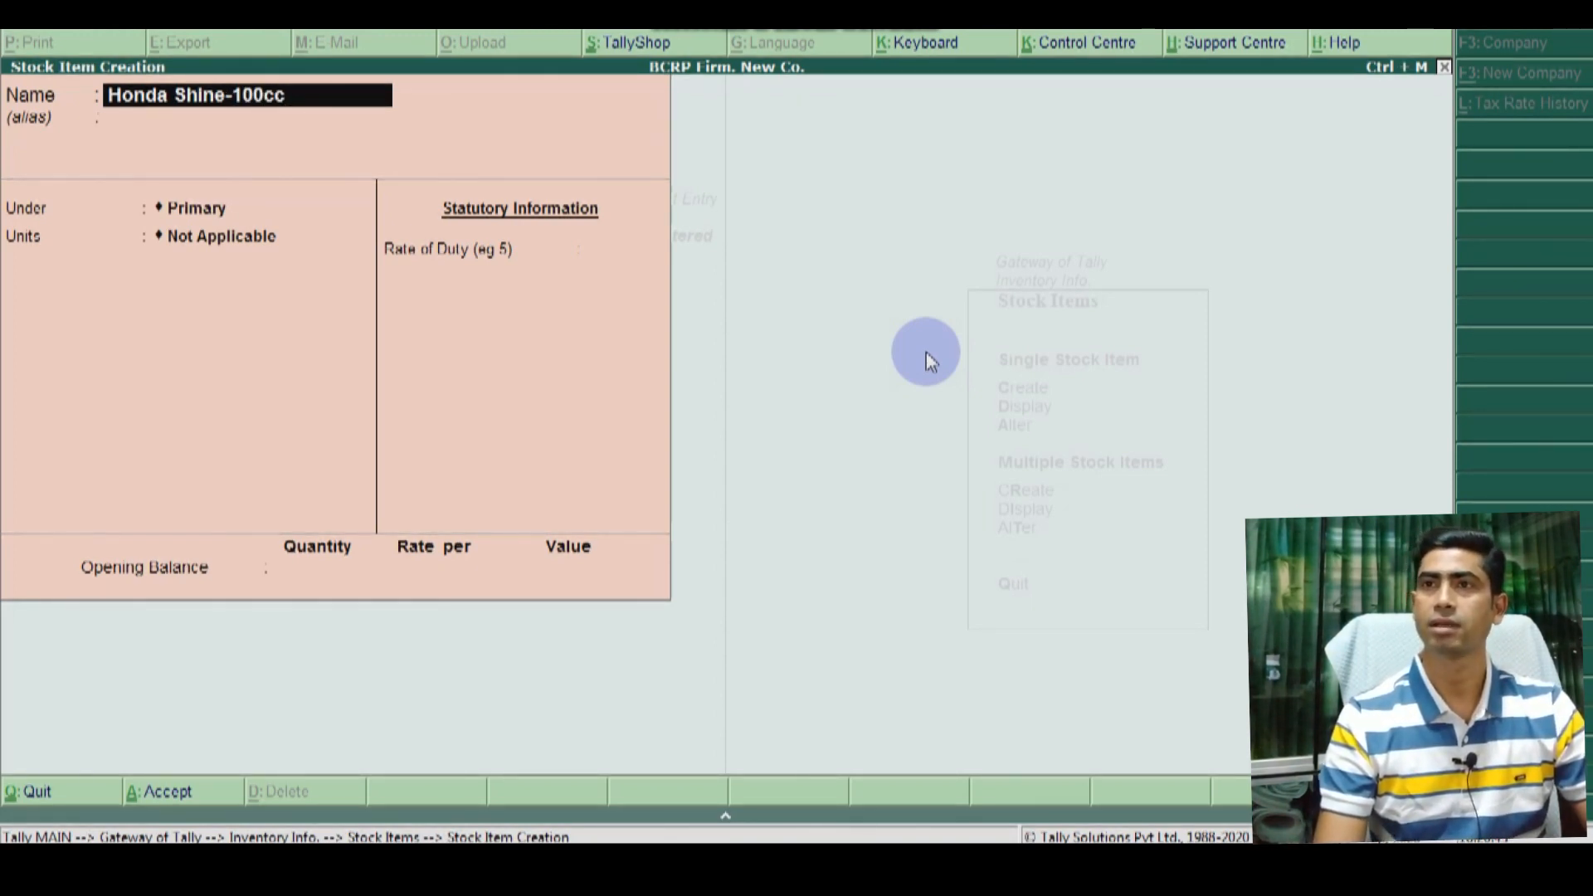
{"action": "key", "text": "Return"}
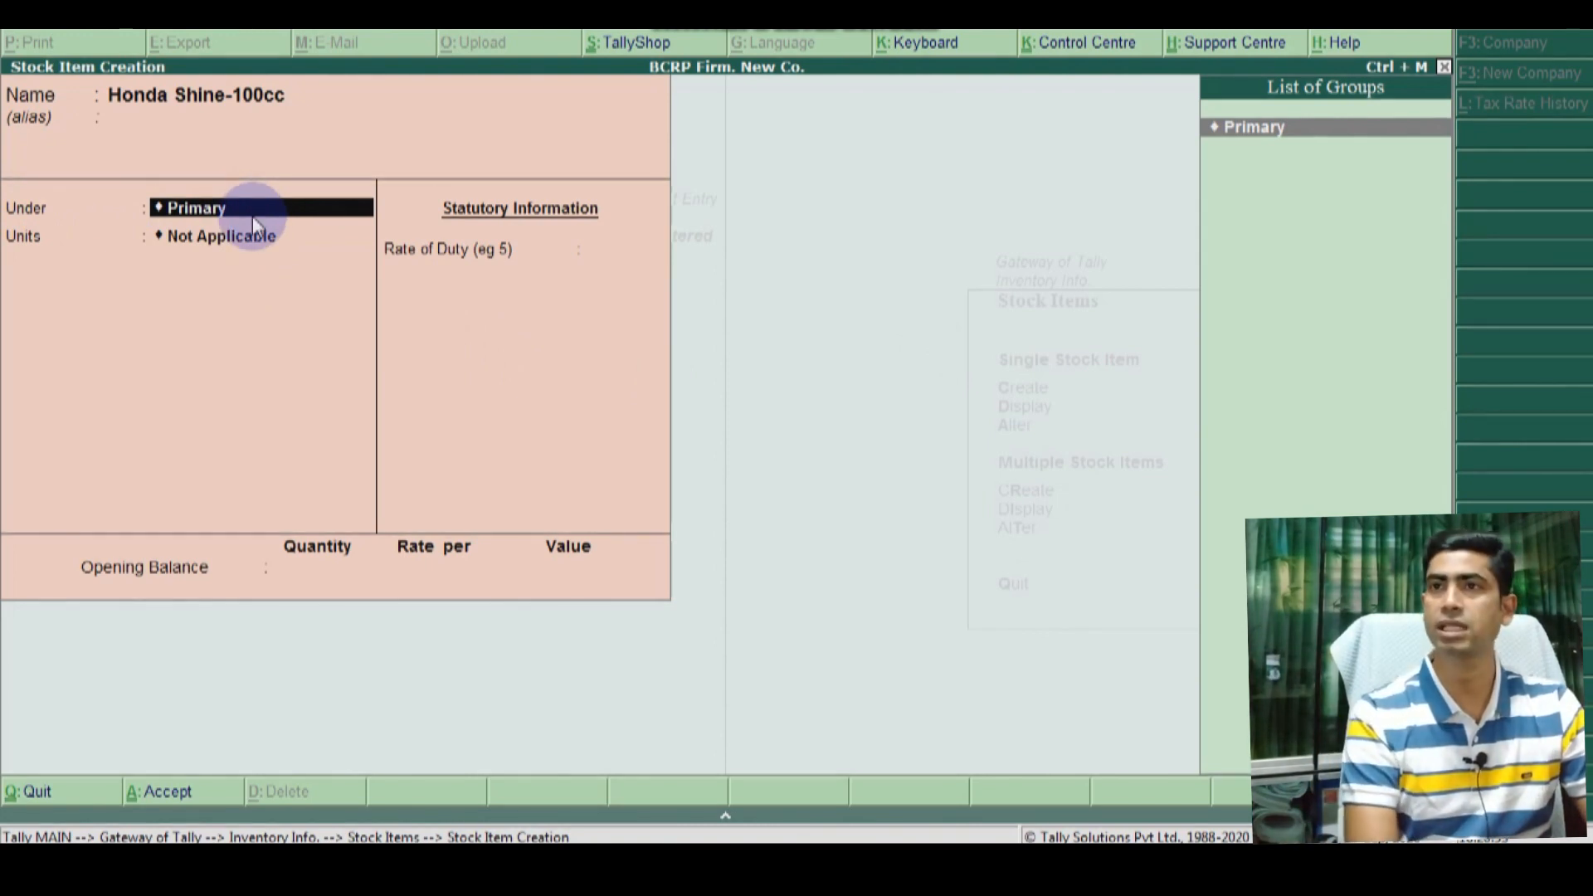
{"action": "key", "text": "alt+c"}
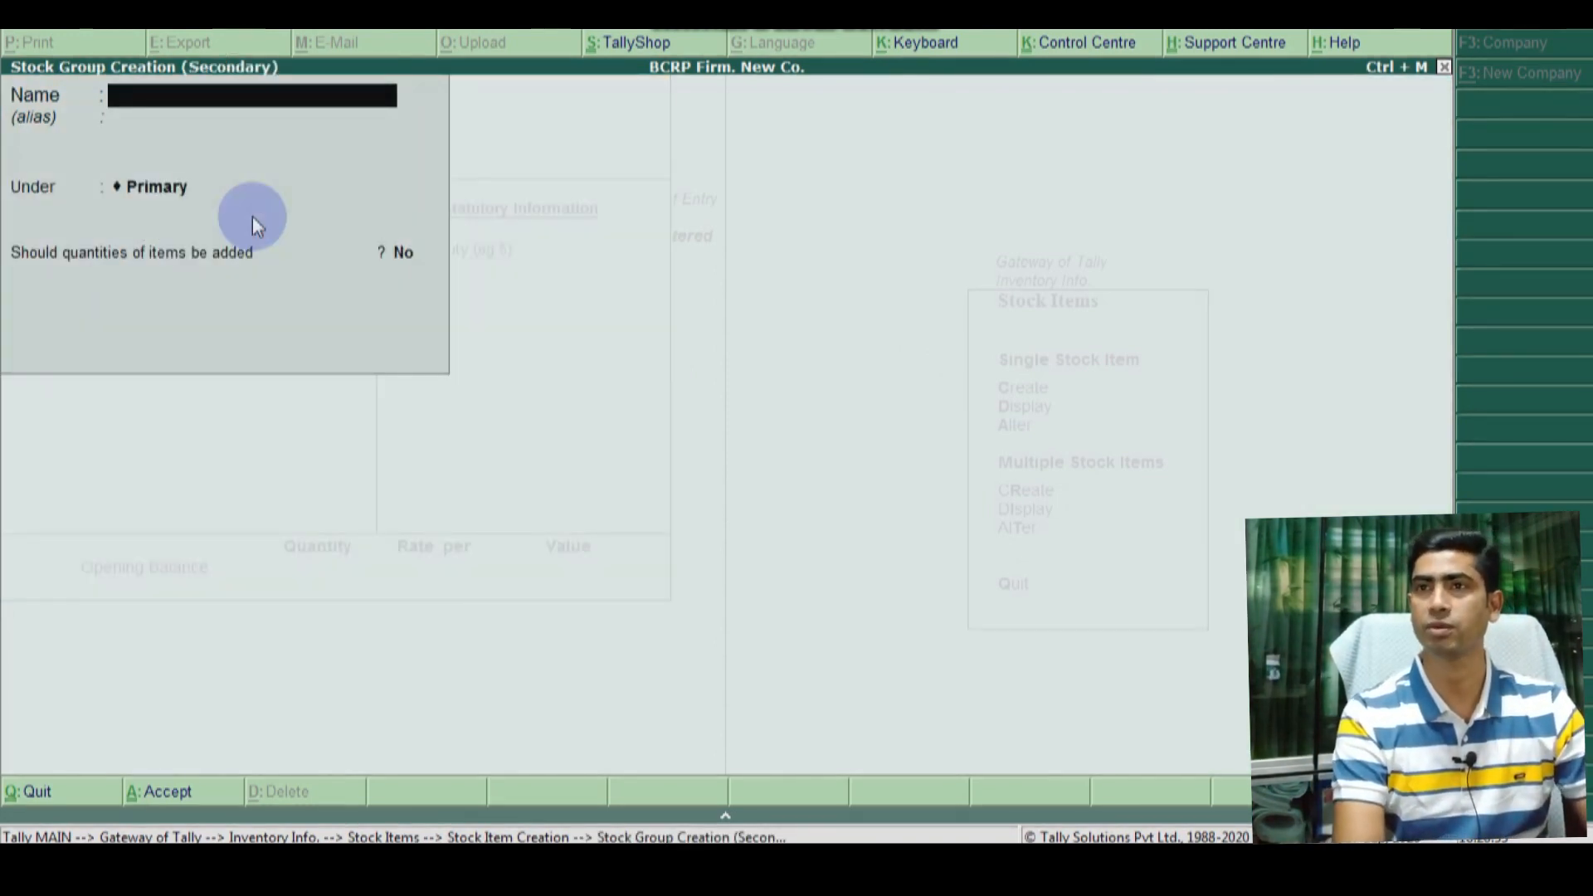
{"action": "type", "text": "Hond"}
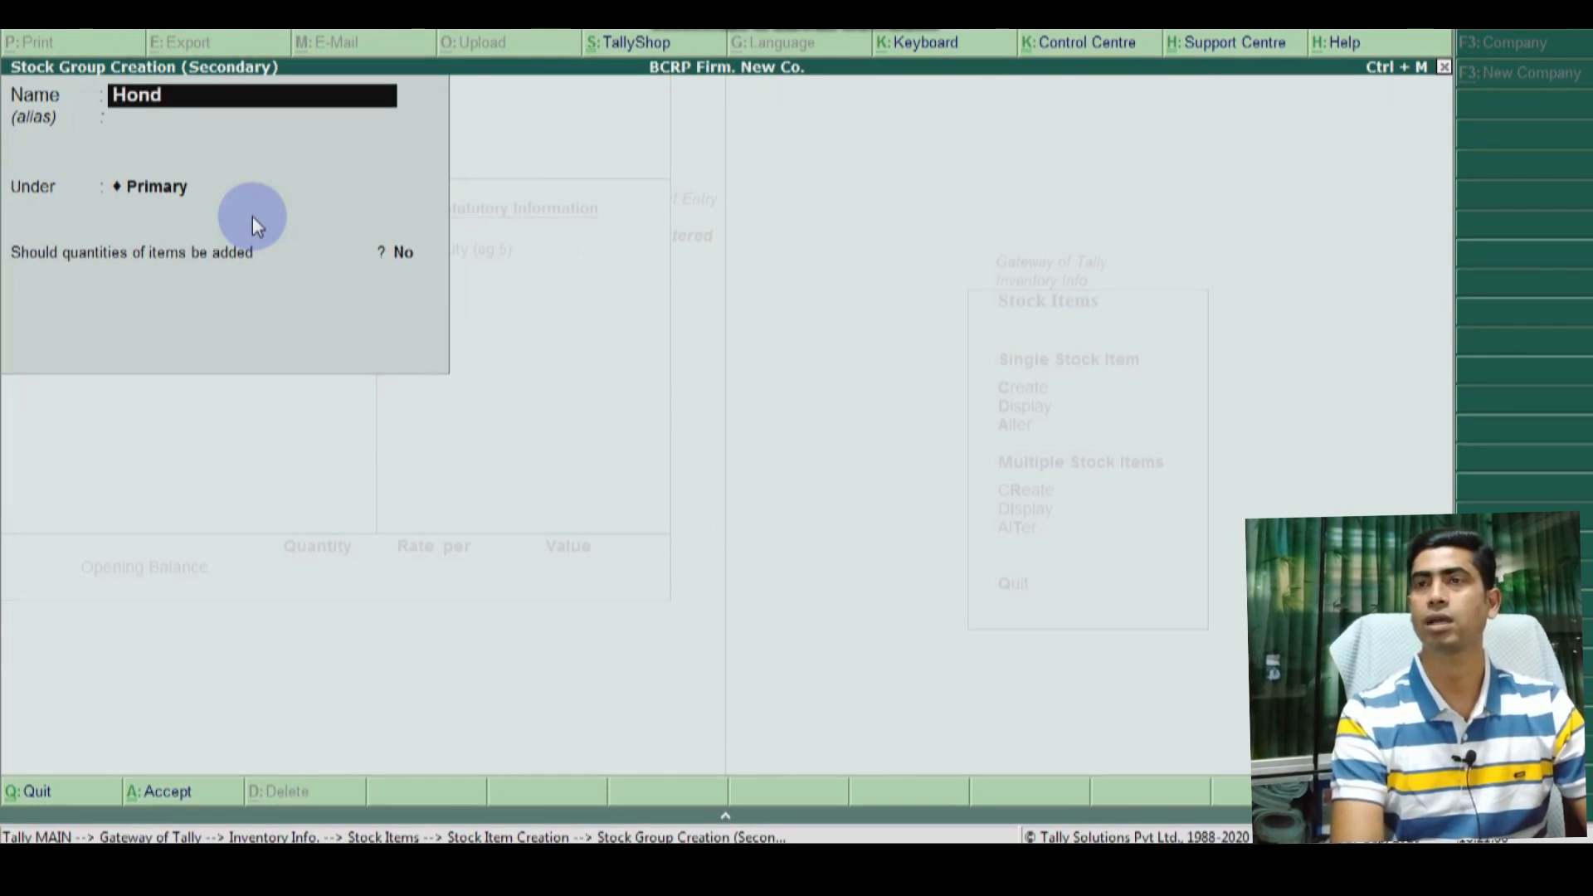
{"action": "type", "text": "a Group"}
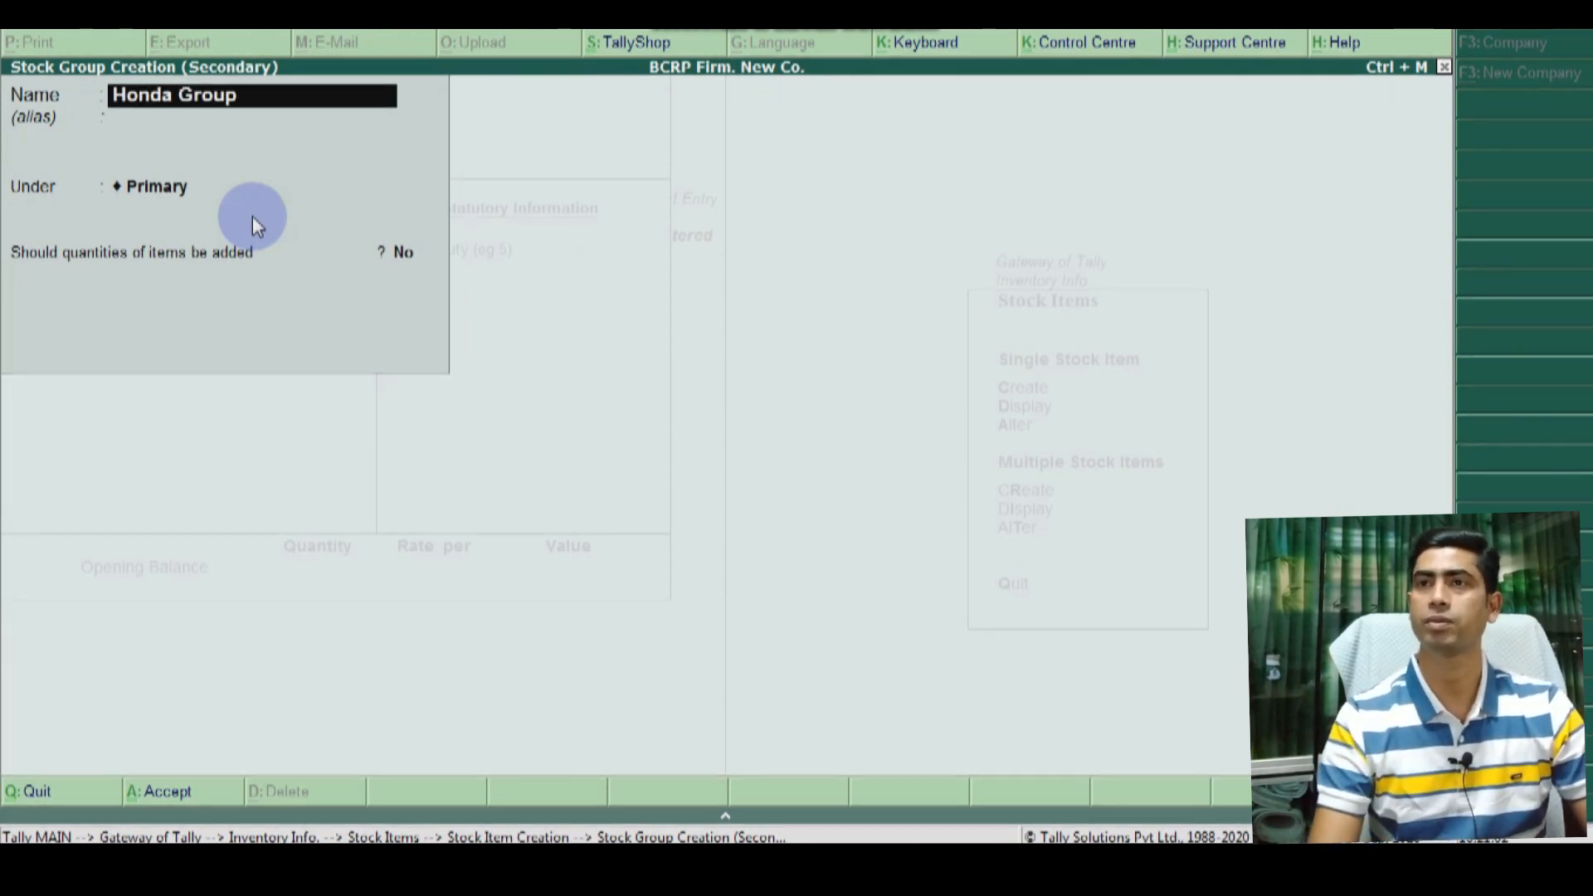
{"action": "key", "text": "Return"}
{"action": "key", "text": "Return"}
{"action": "key", "text": "Return"}
{"action": "key", "text": "Return"}
{"action": "key", "text": "Return"}
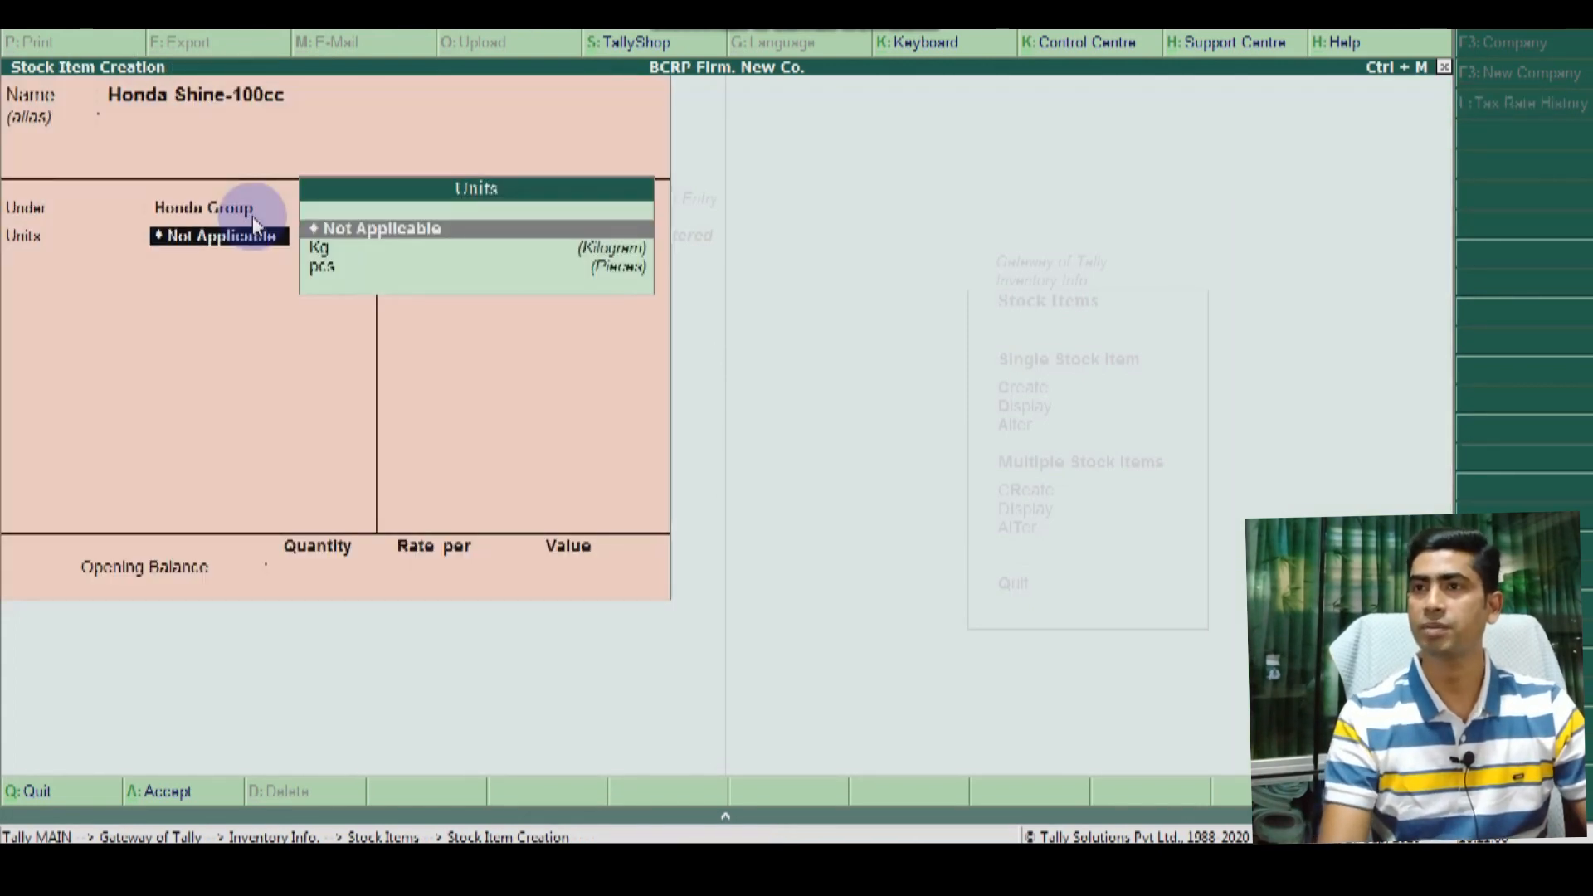
{"action": "key", "text": "Down"}
{"action": "key", "text": "Down"}
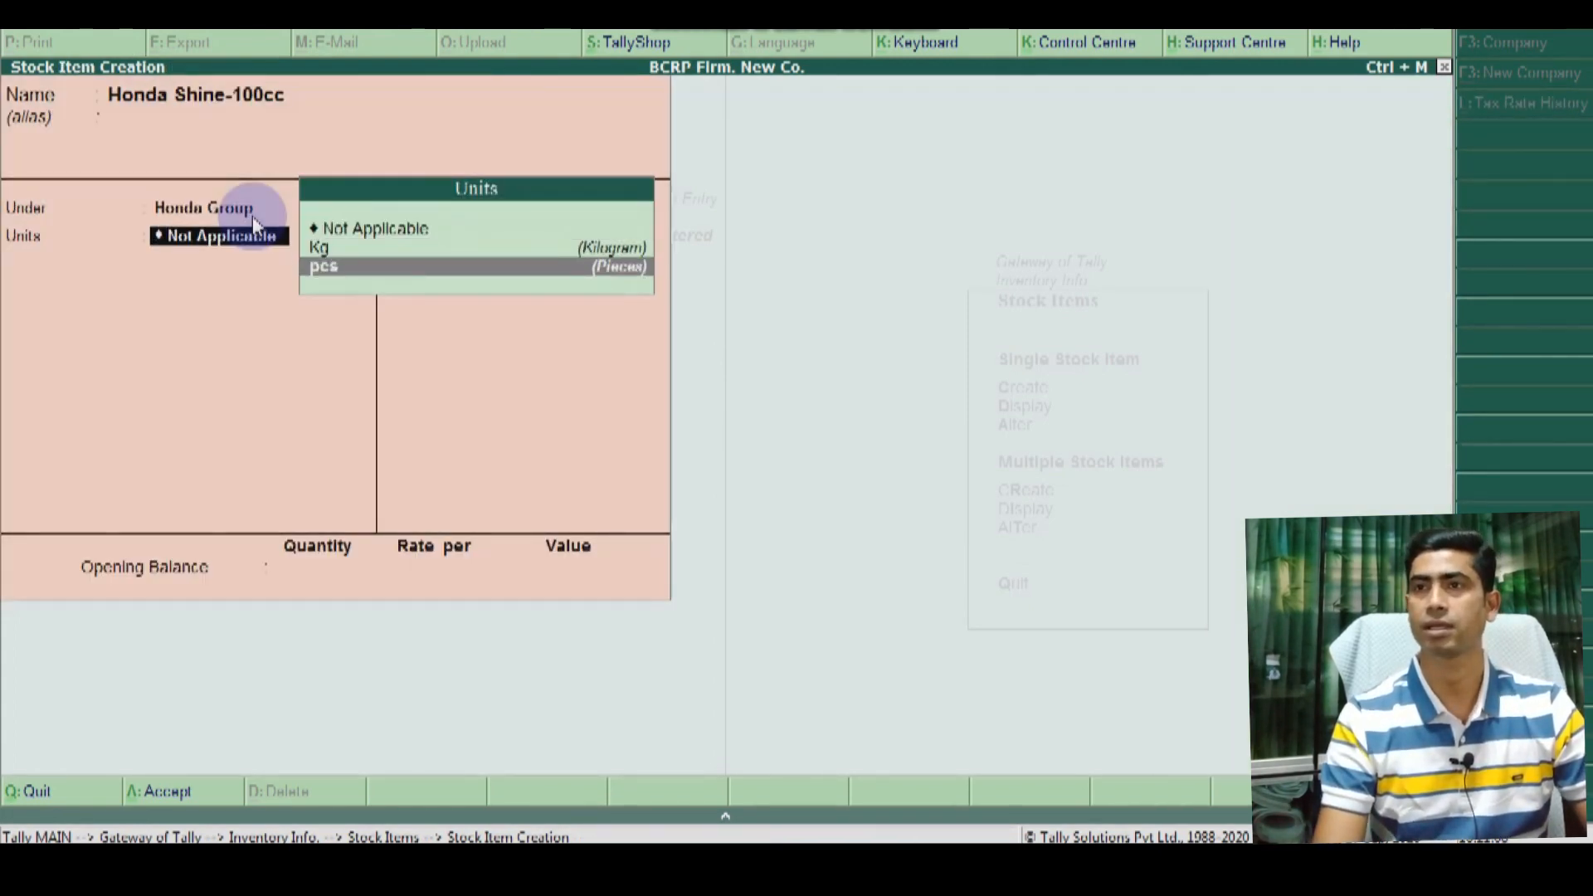
{"action": "key", "text": "Return"}
{"action": "key", "text": "Return"}
{"action": "key", "text": "Return"}
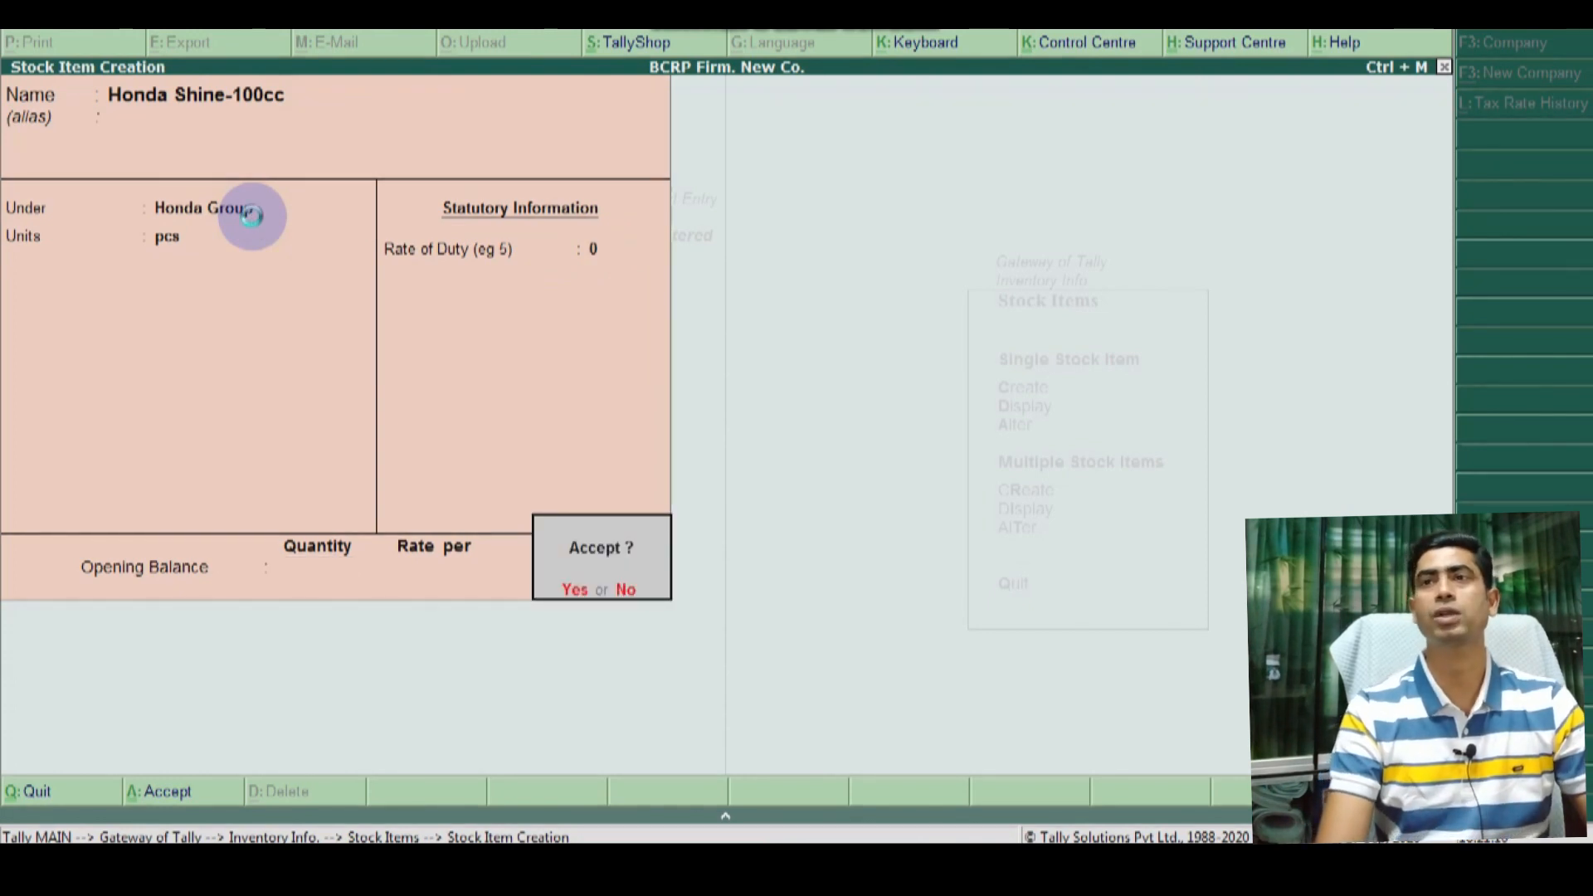
{"action": "key", "text": "Return"}
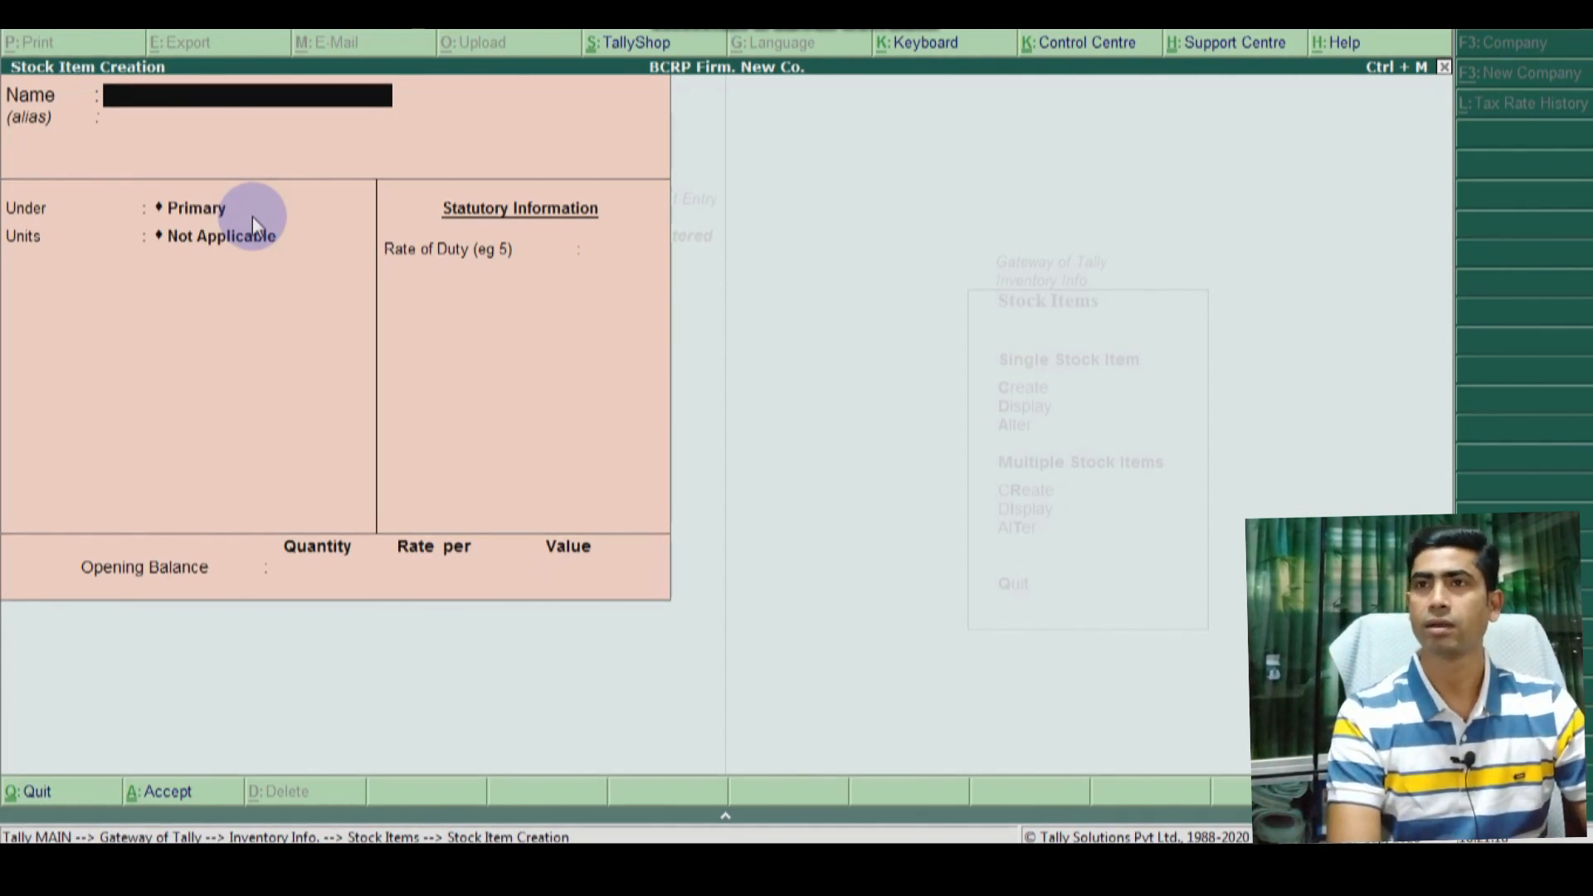
Step: Create item Bajaj Discover-125cc under a new Bajaj Group (parent Primary), with unit pcs
{"action": "type", "text": "Bajaj"}
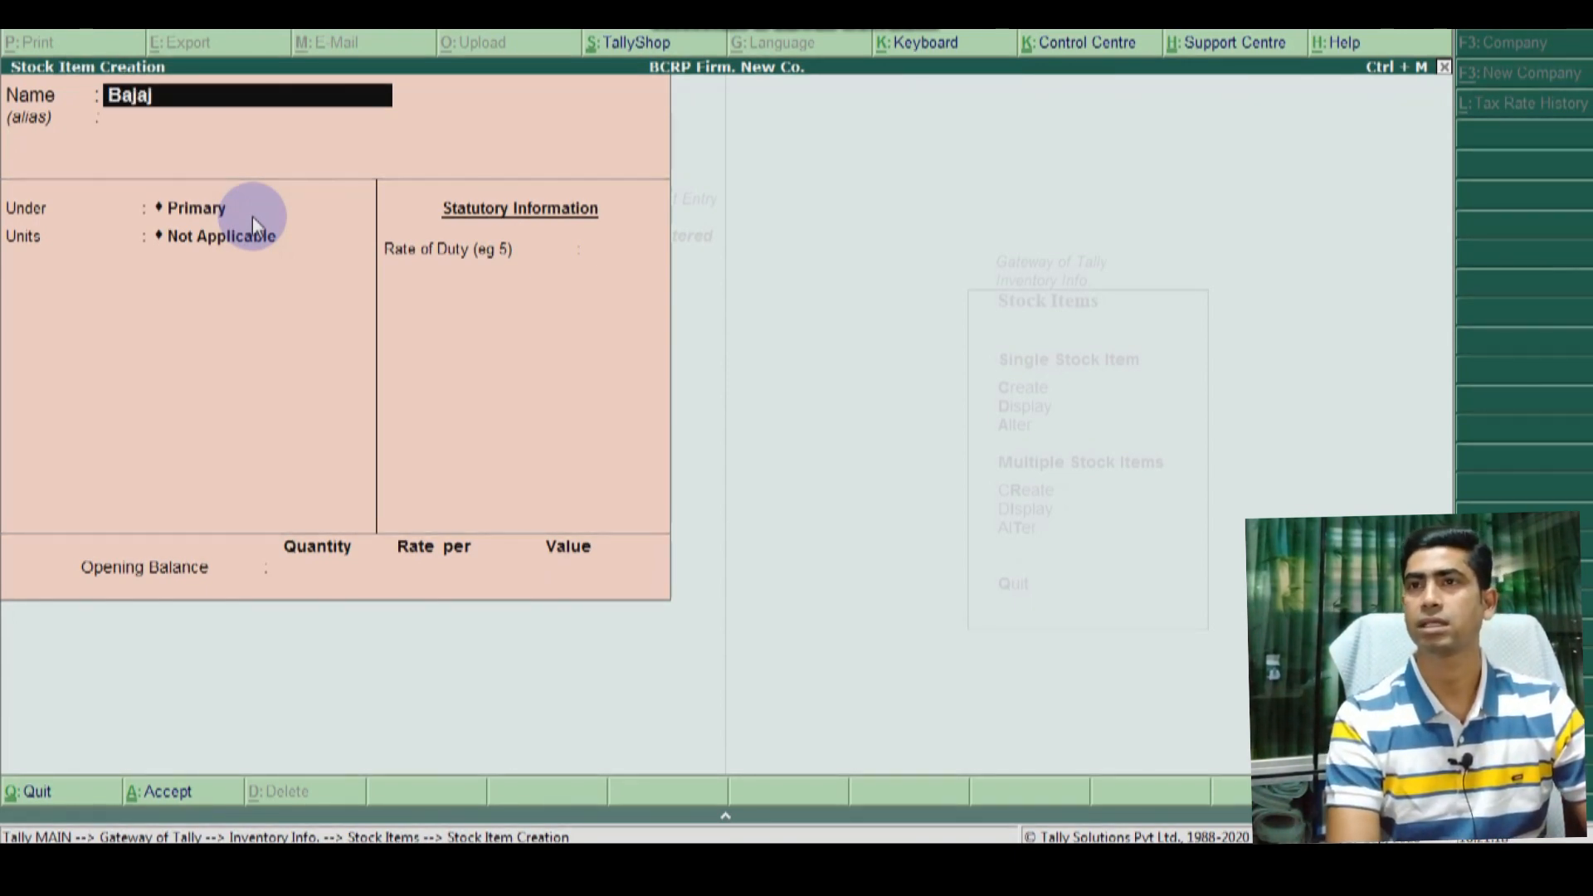
{"action": "type", "text": " discover"}
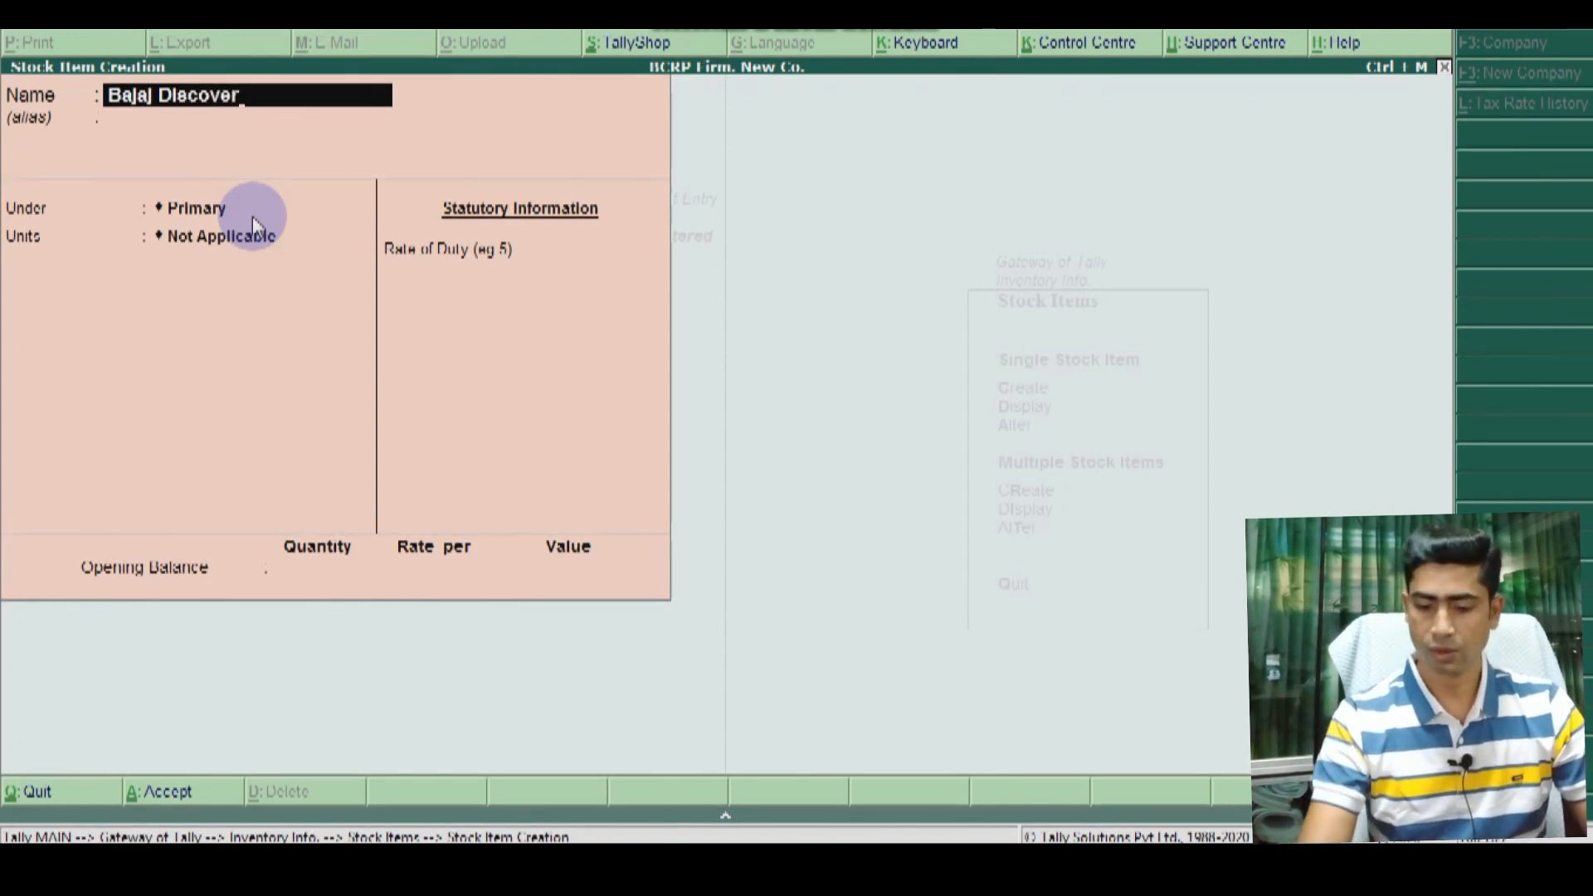
{"action": "type", "text": "-125cc"}
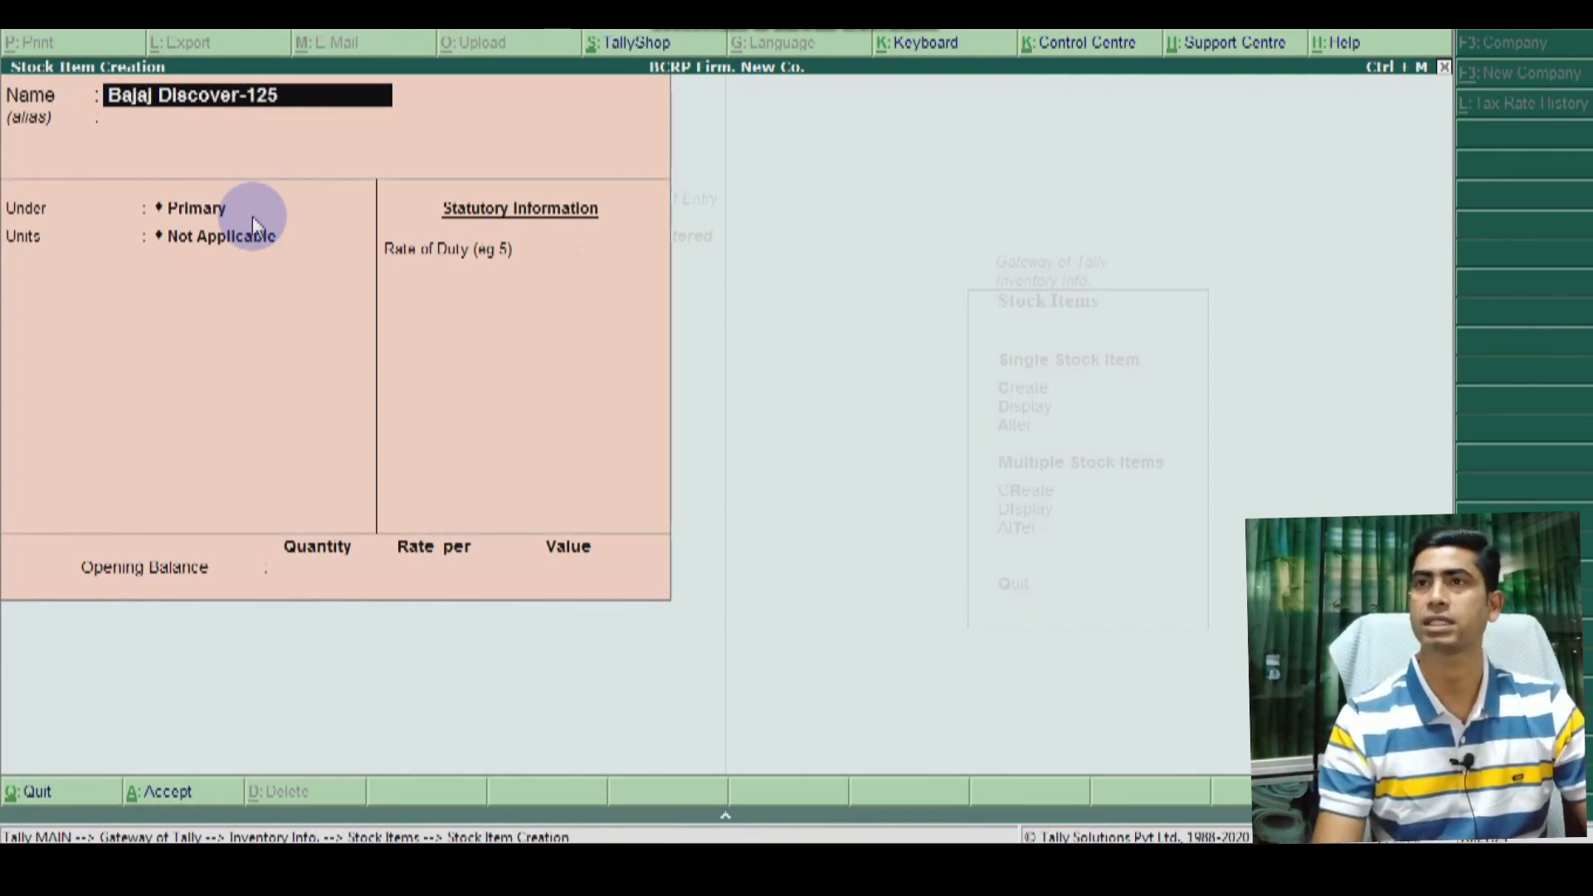
{"action": "key", "text": "Return"}
{"action": "key", "text": "Return"}
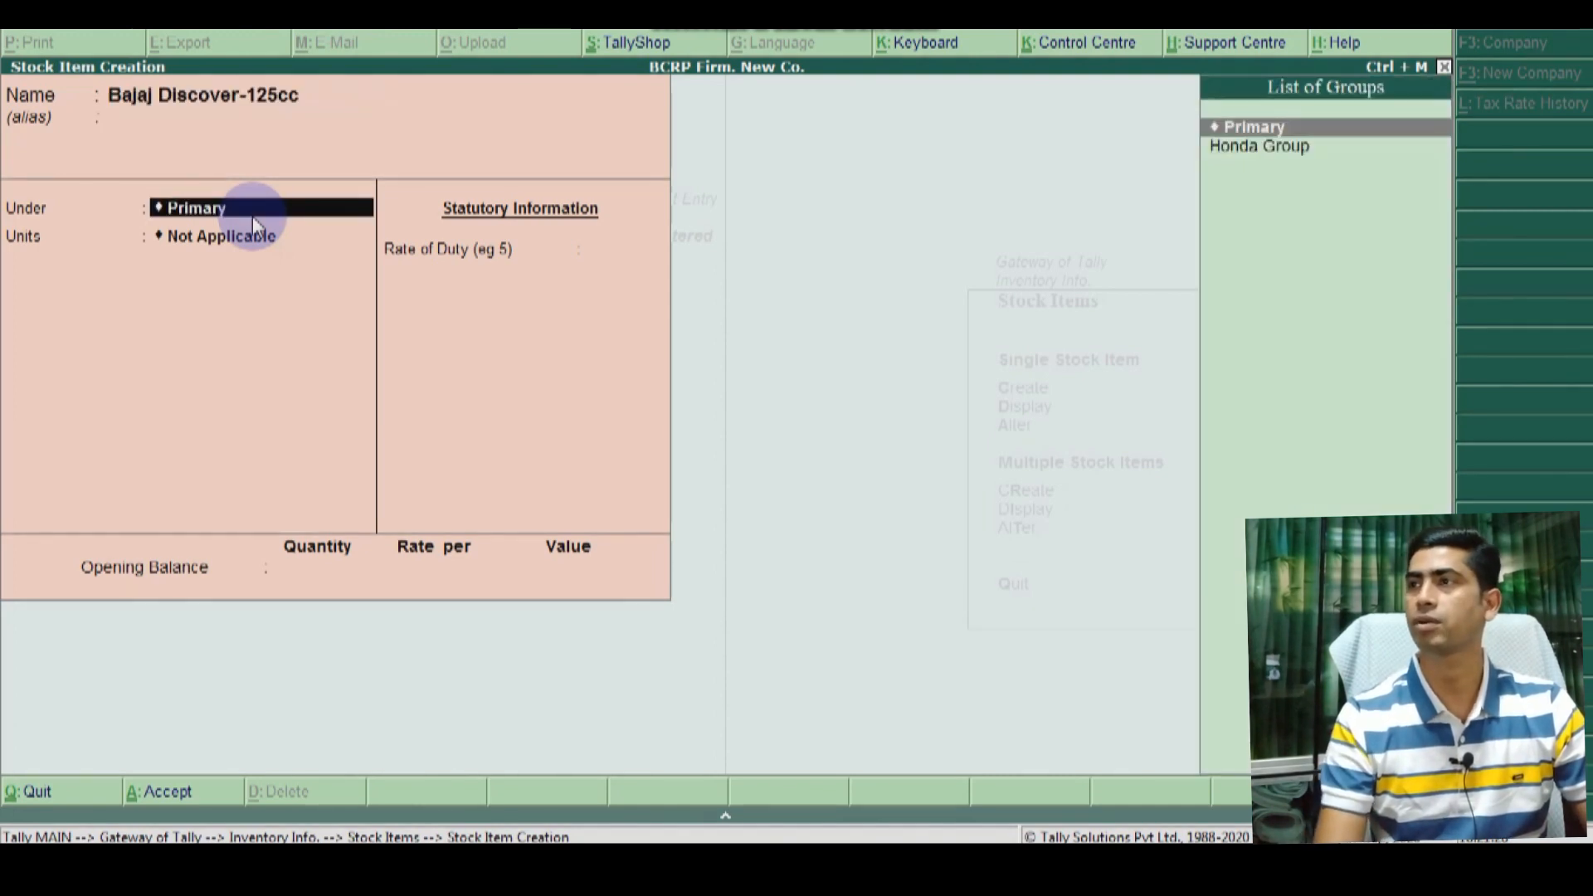
{"action": "key", "text": "Down"}
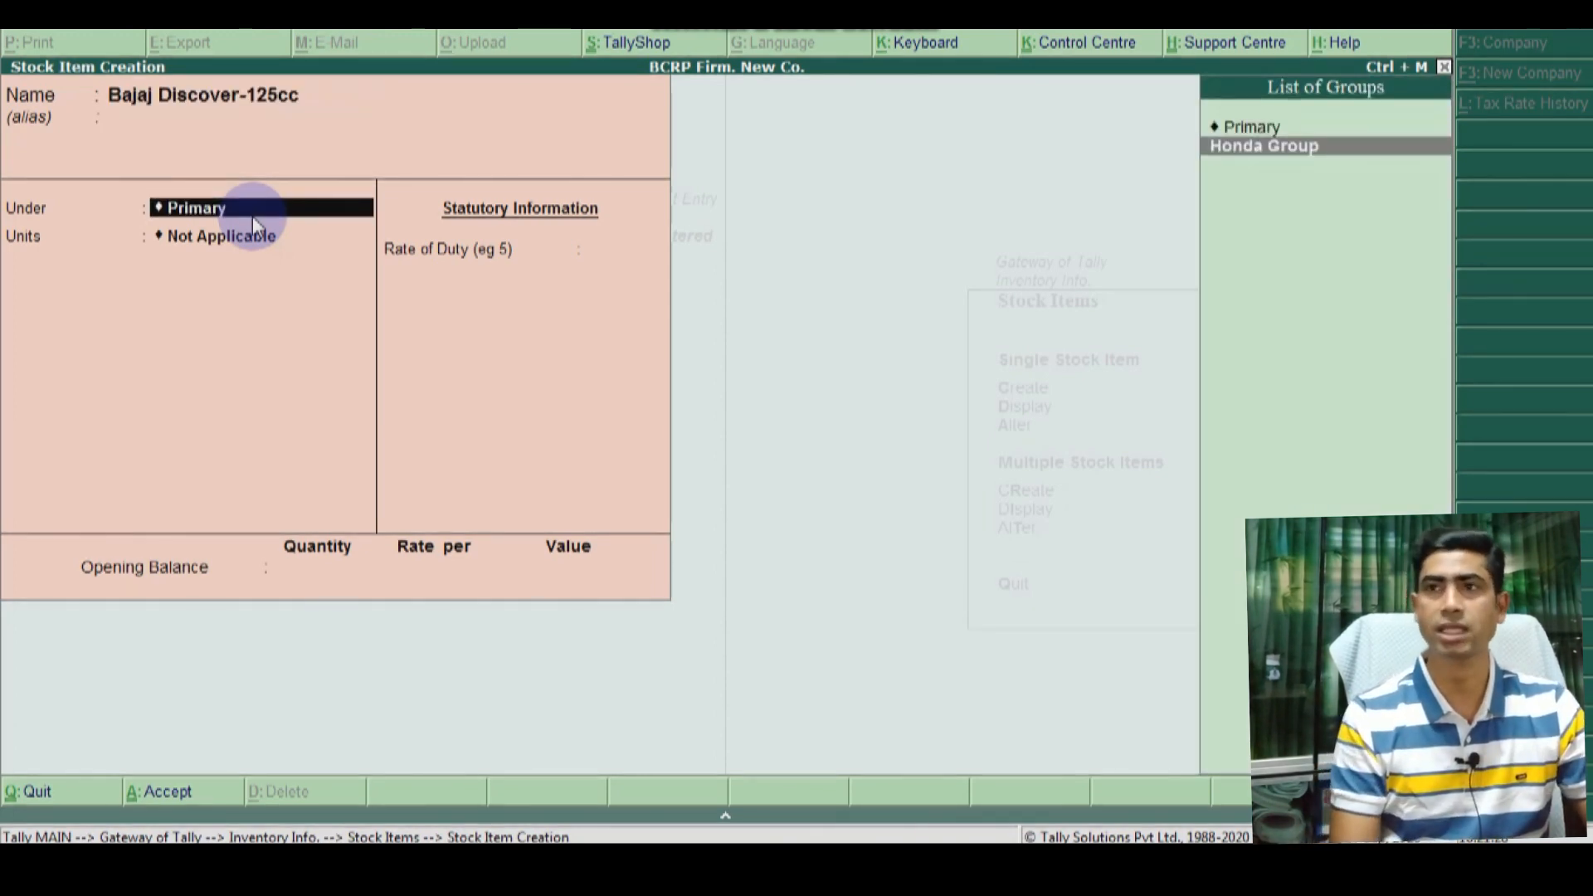
{"action": "key", "text": "alt+c"}
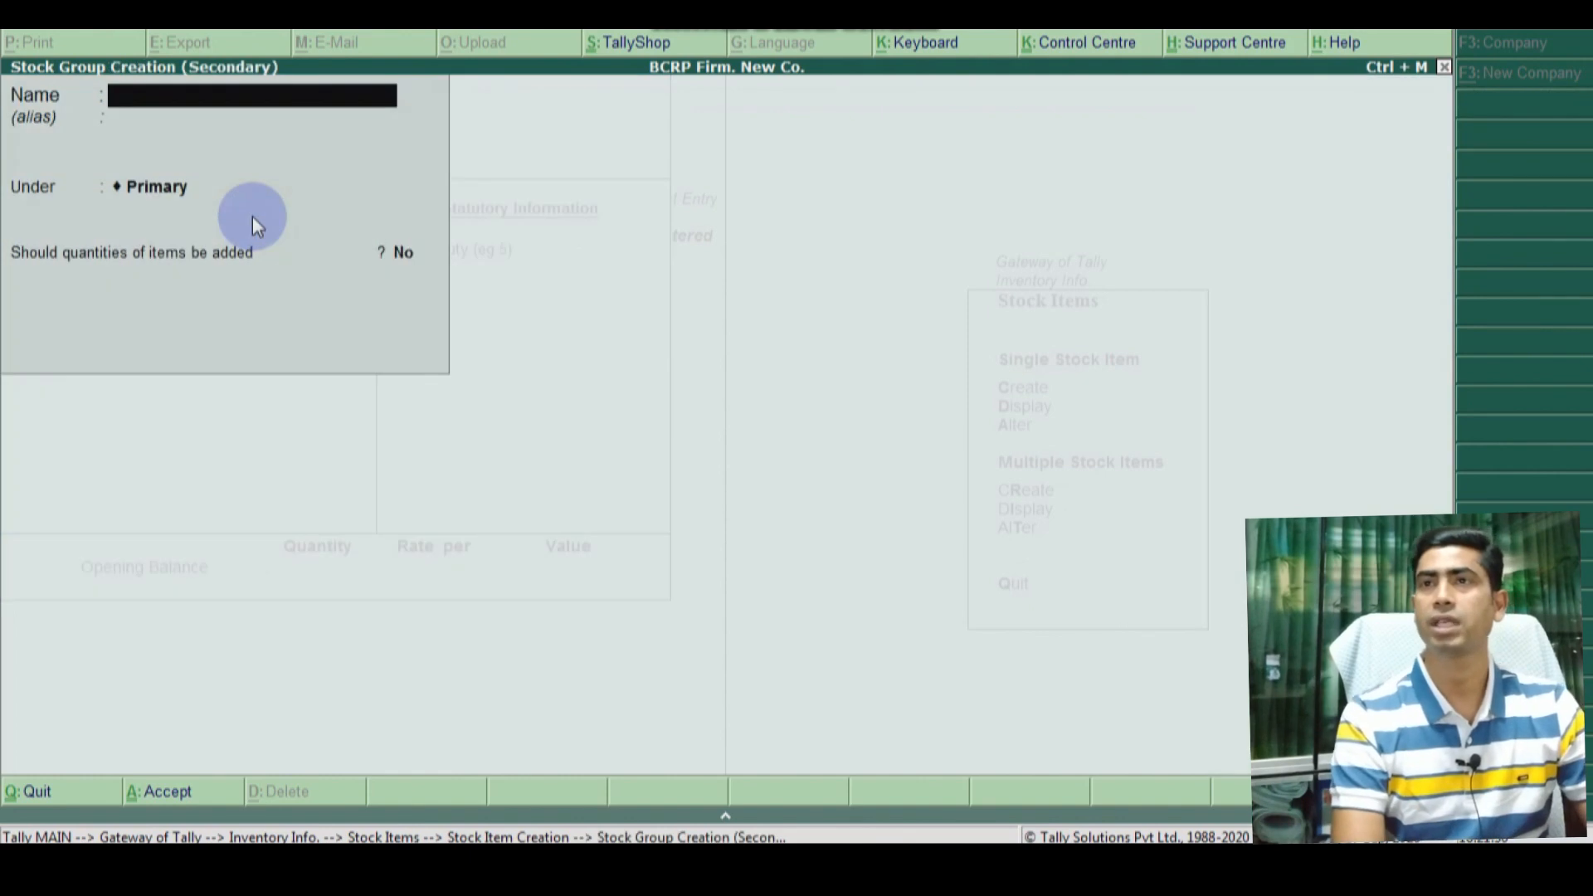
{"action": "type", "text": "Baz"}
{"action": "key", "text": "BackSpace"}
{"action": "type", "text": "jaj Group"}
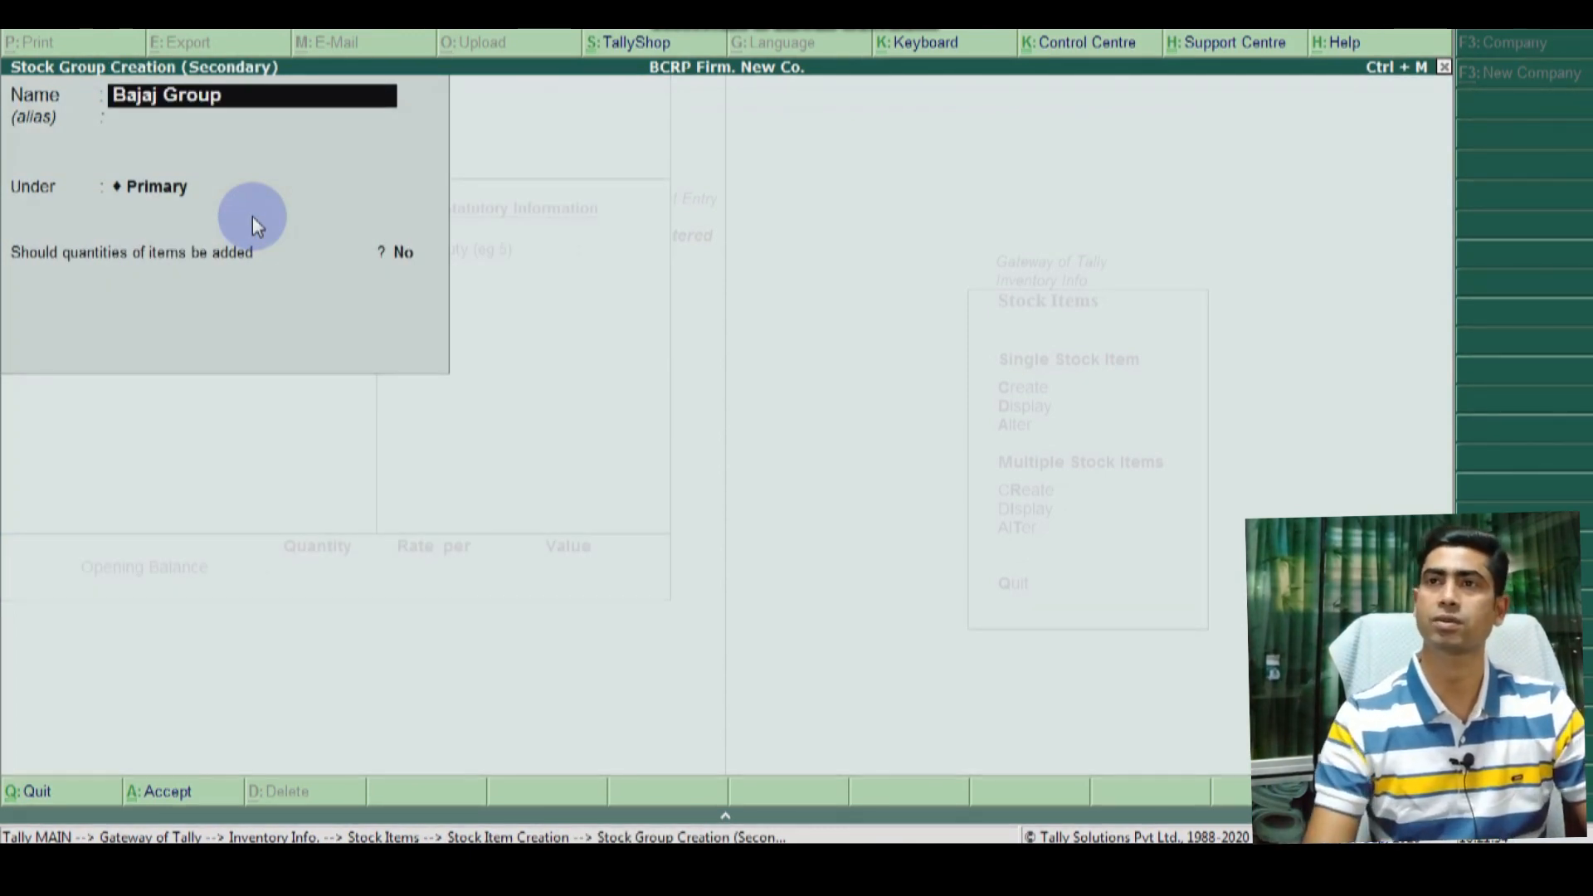
{"action": "key", "text": "Return"}
{"action": "key", "text": "Return"}
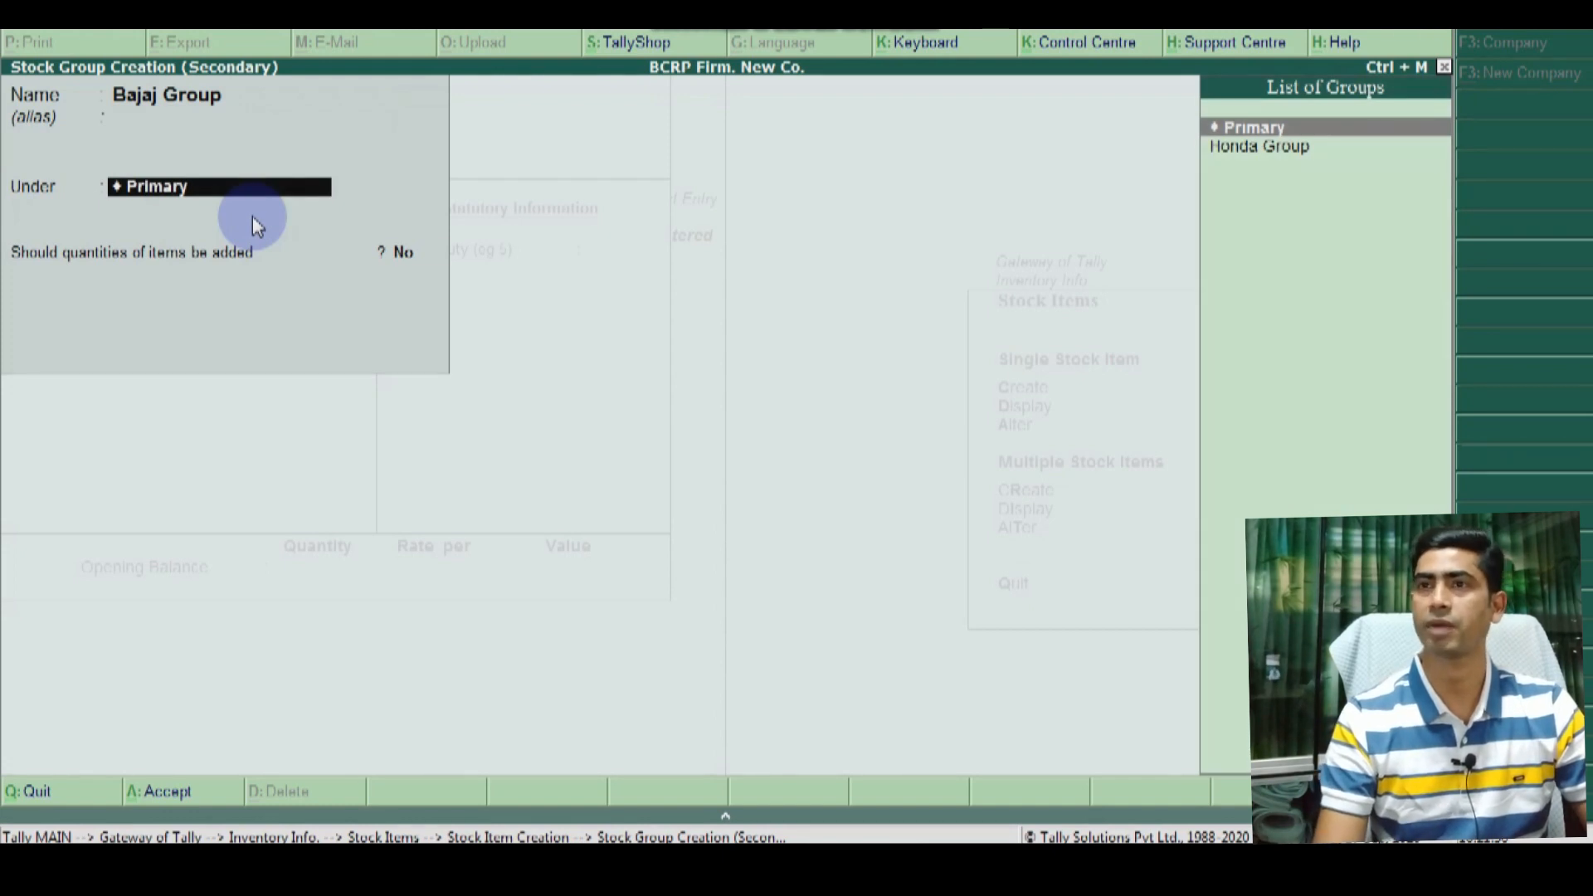
{"action": "key", "text": "Return"}
{"action": "key", "text": "Return"}
{"action": "key", "text": "Return"}
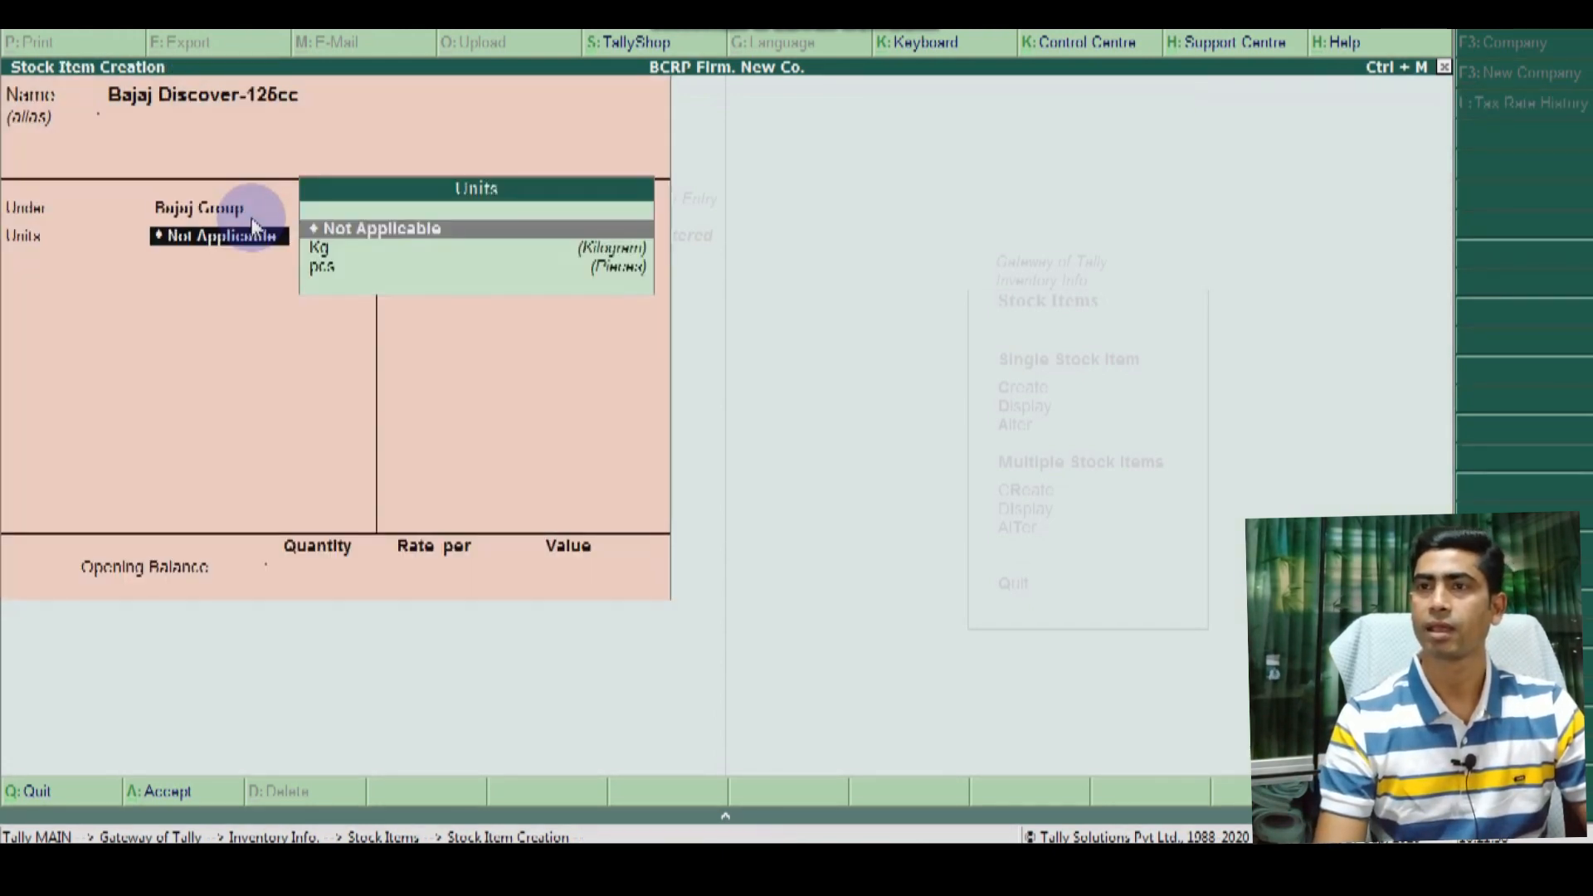
{"action": "key", "text": "Down"}
{"action": "key", "text": "Down"}
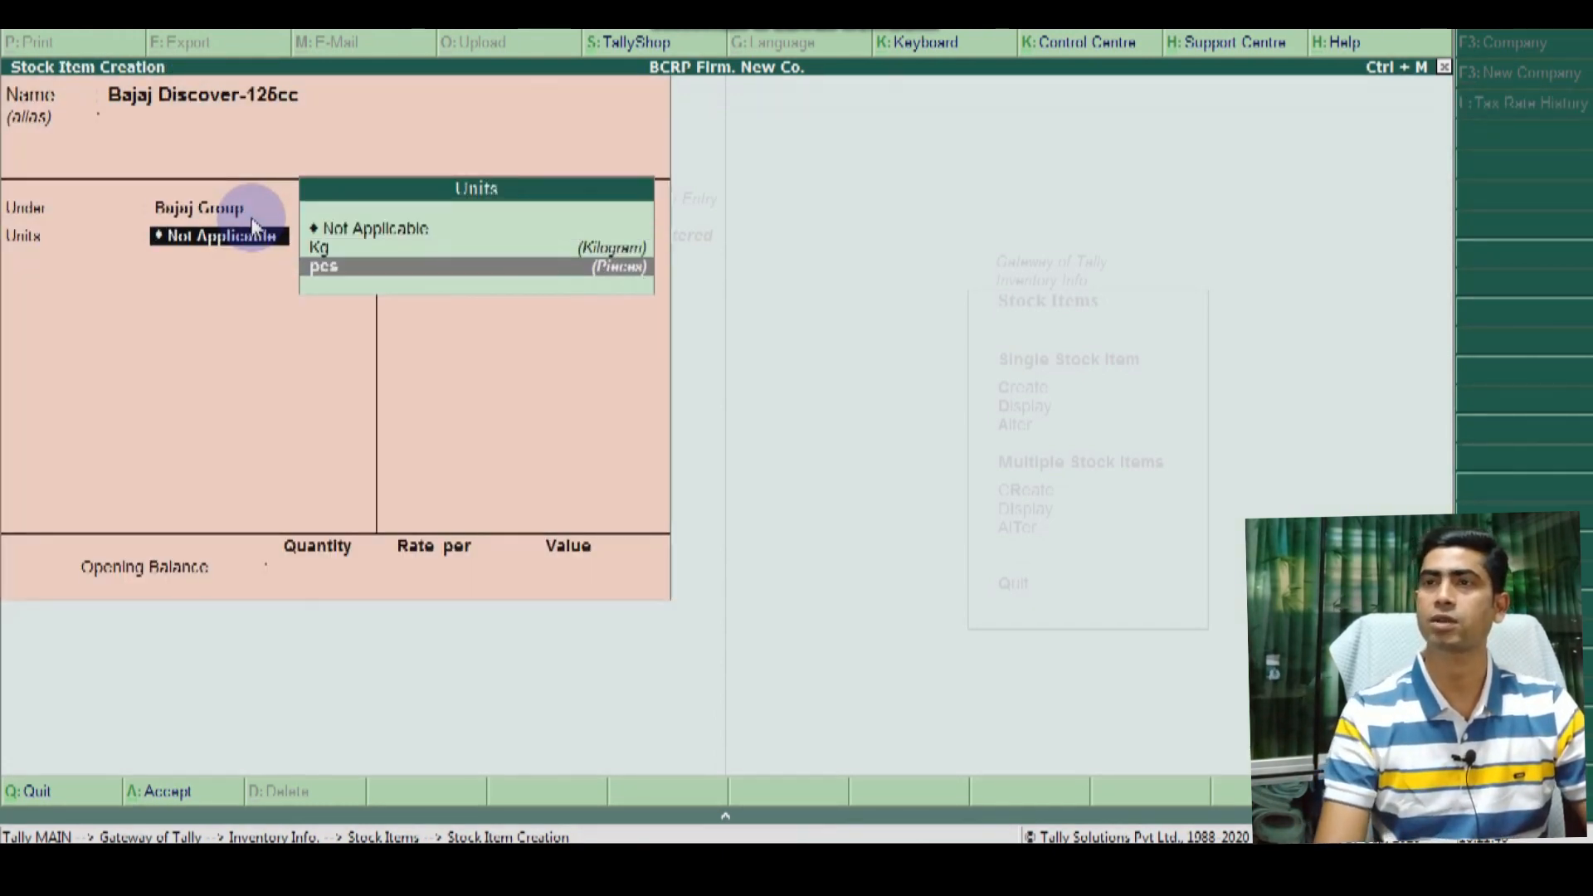
{"action": "key", "text": "Return"}
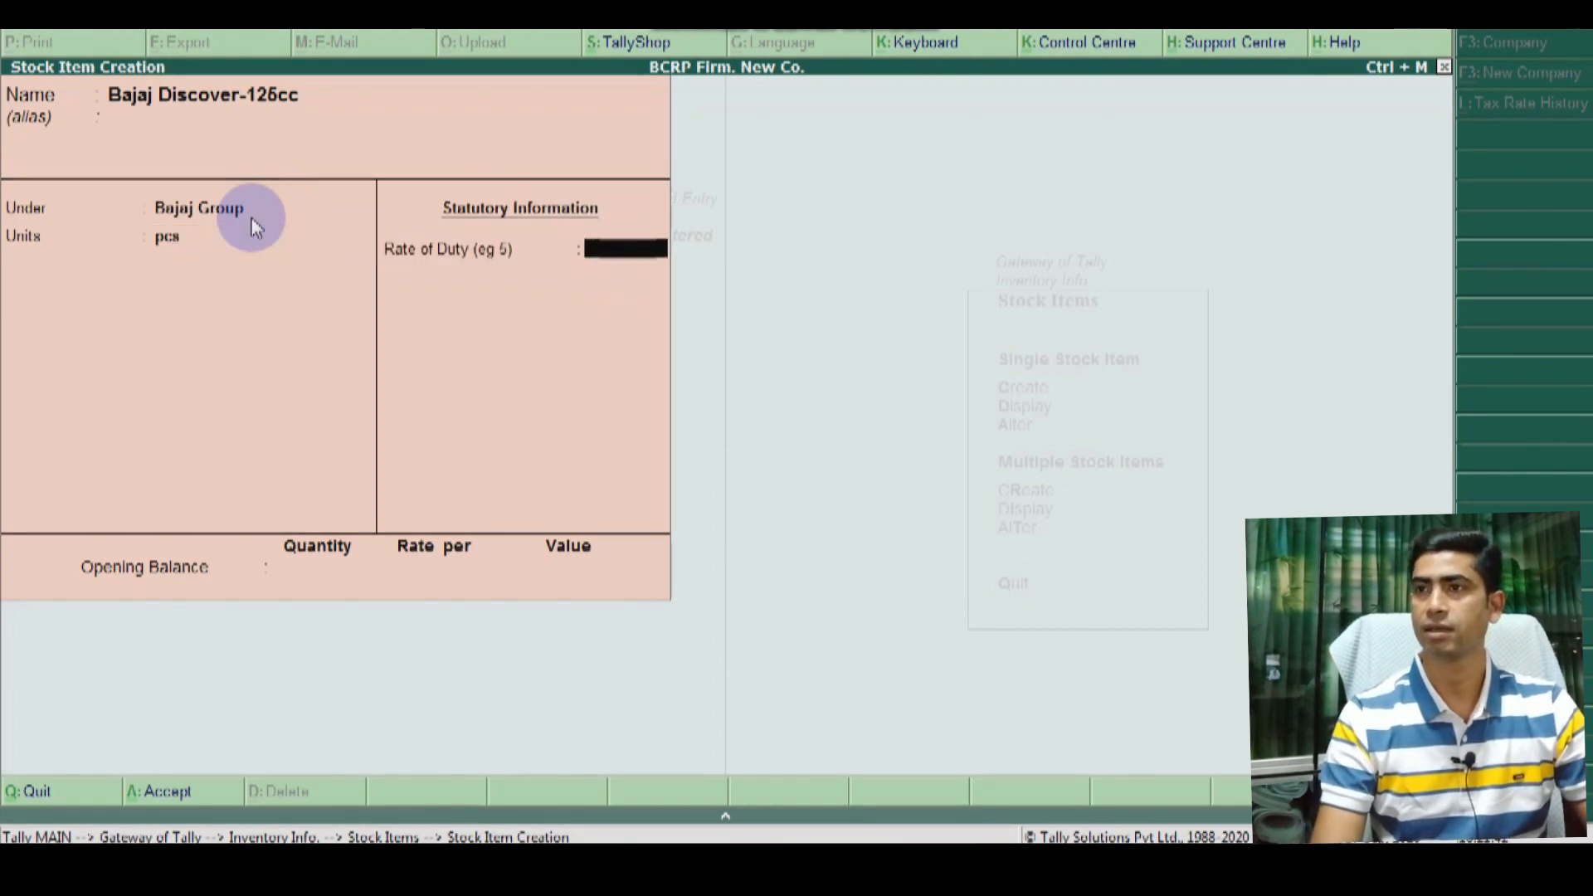
{"action": "key", "text": "Return"}
{"action": "key", "text": "Return"}
{"action": "key", "text": "Return"}
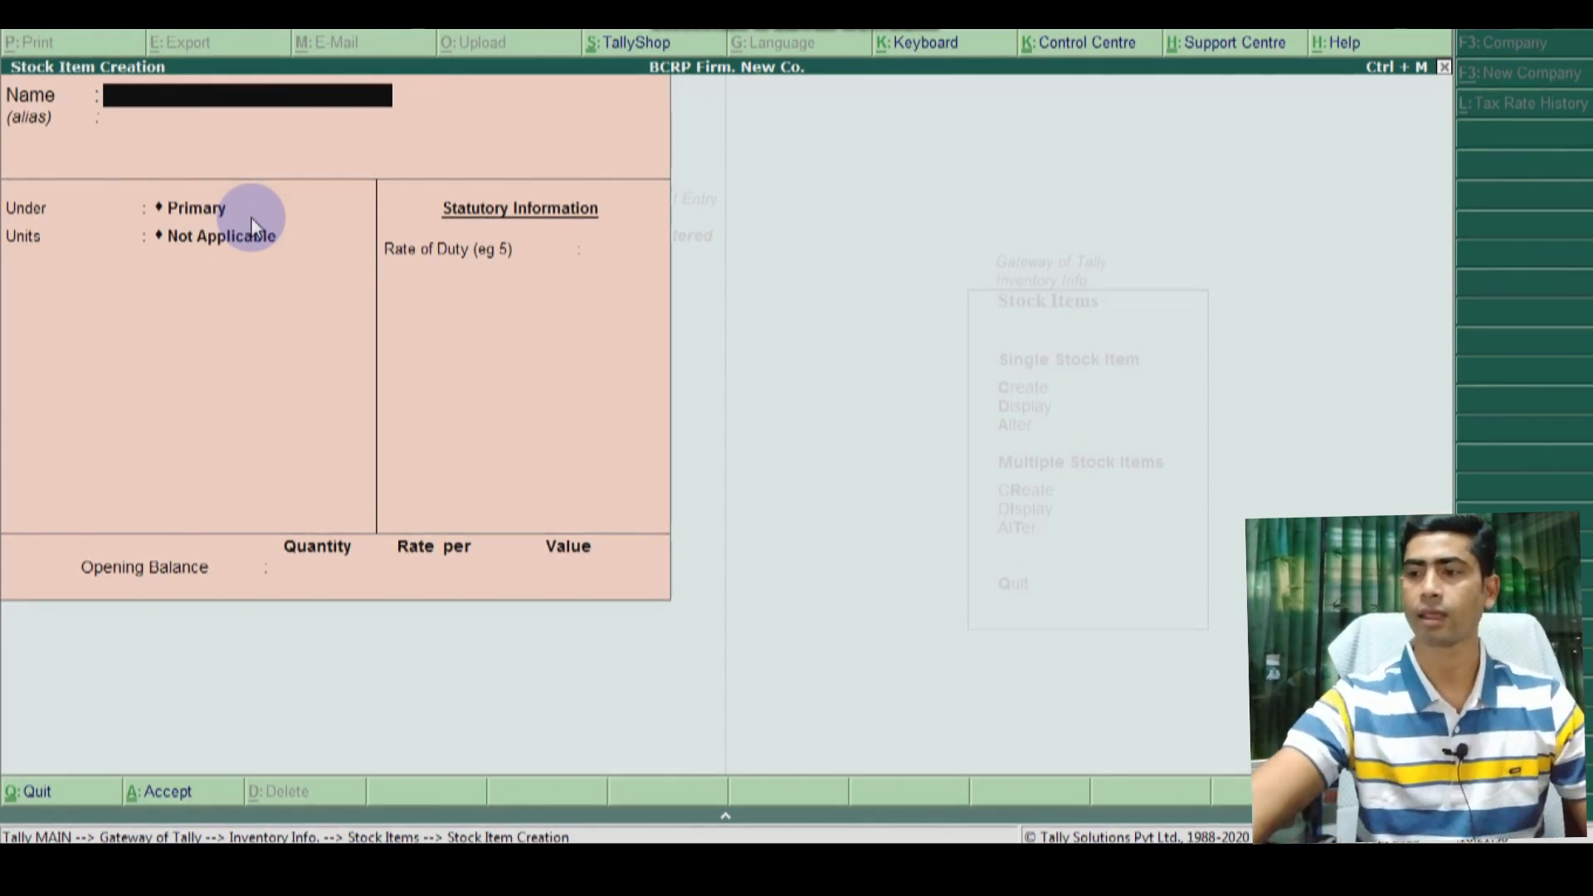
Step: Return to the Gateway of Tally without quitting and open the Display menu
{"action": "key", "text": "Escape"}
{"action": "key", "text": "Escape"}
{"action": "key", "text": "Escape"}
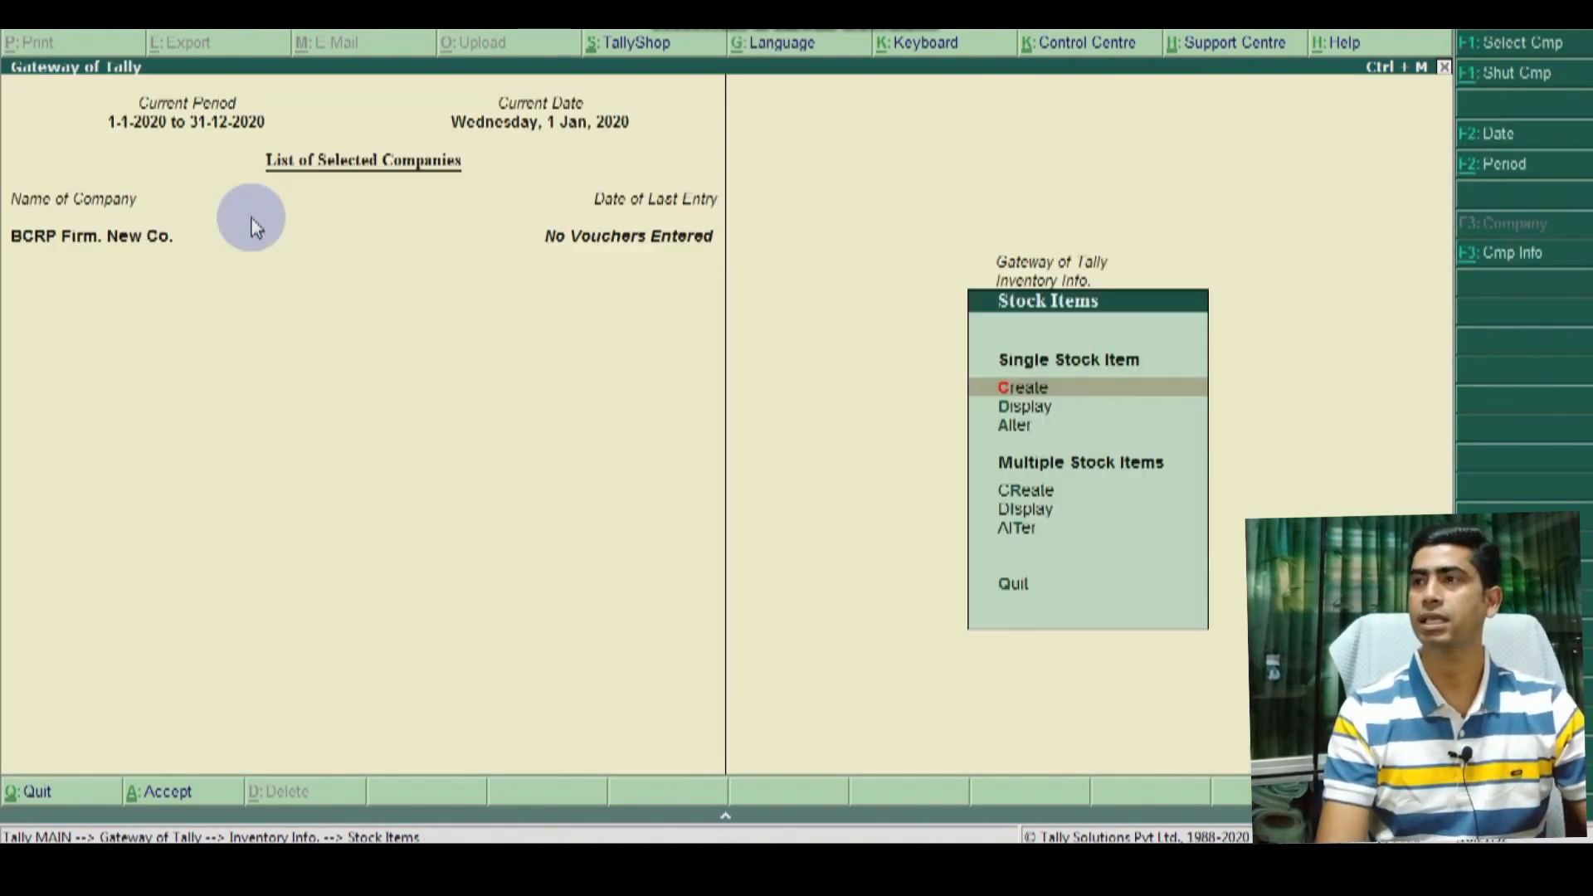
{"action": "key", "text": "Escape"}
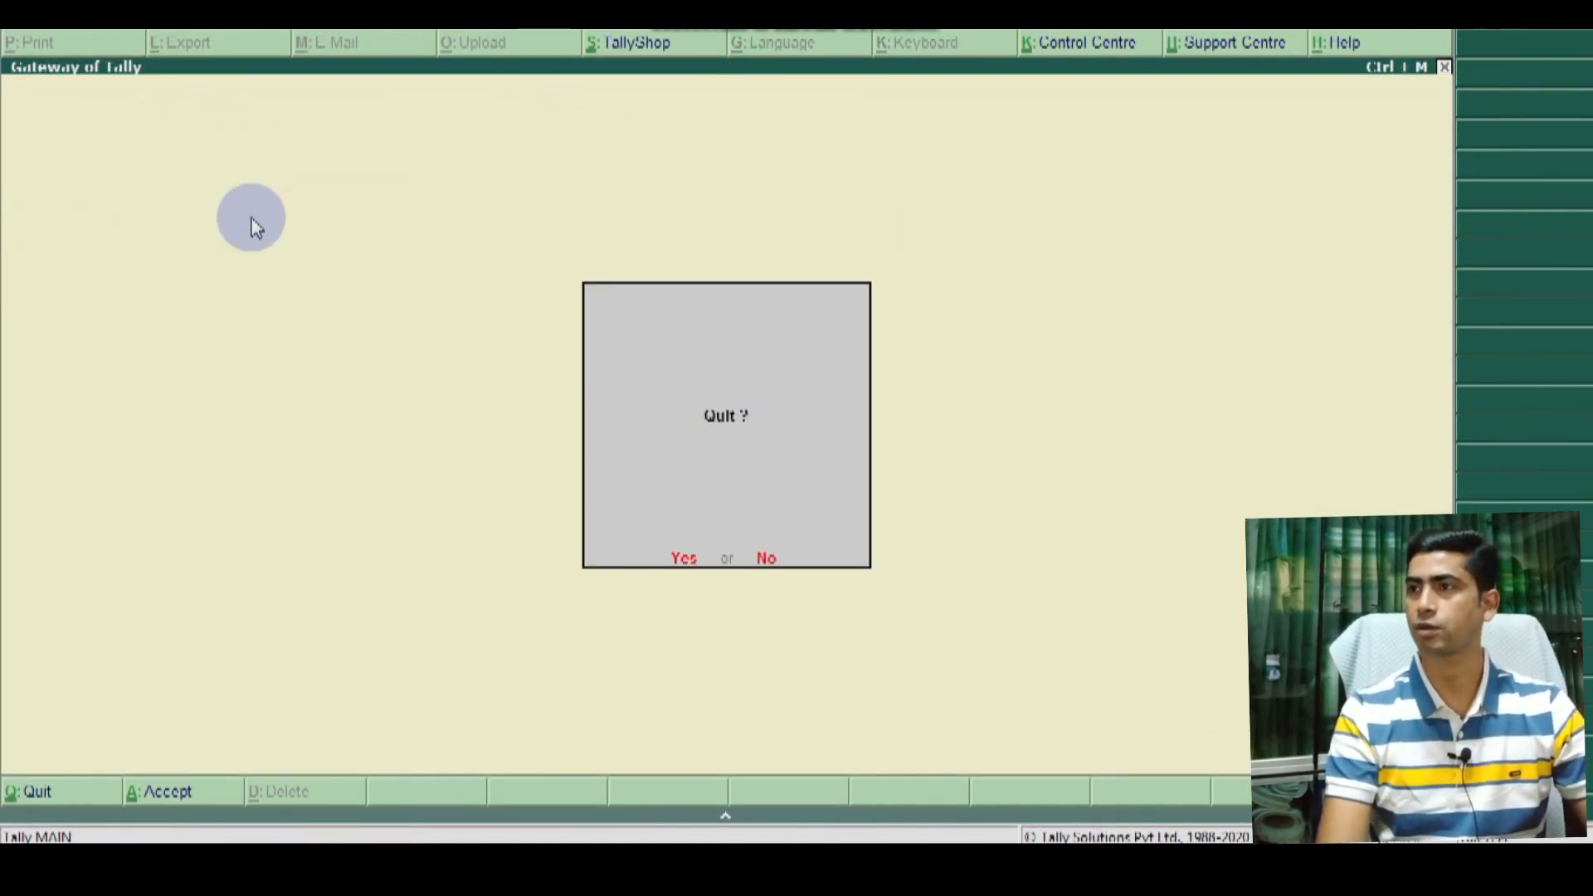
{"action": "key", "text": "Escape"}
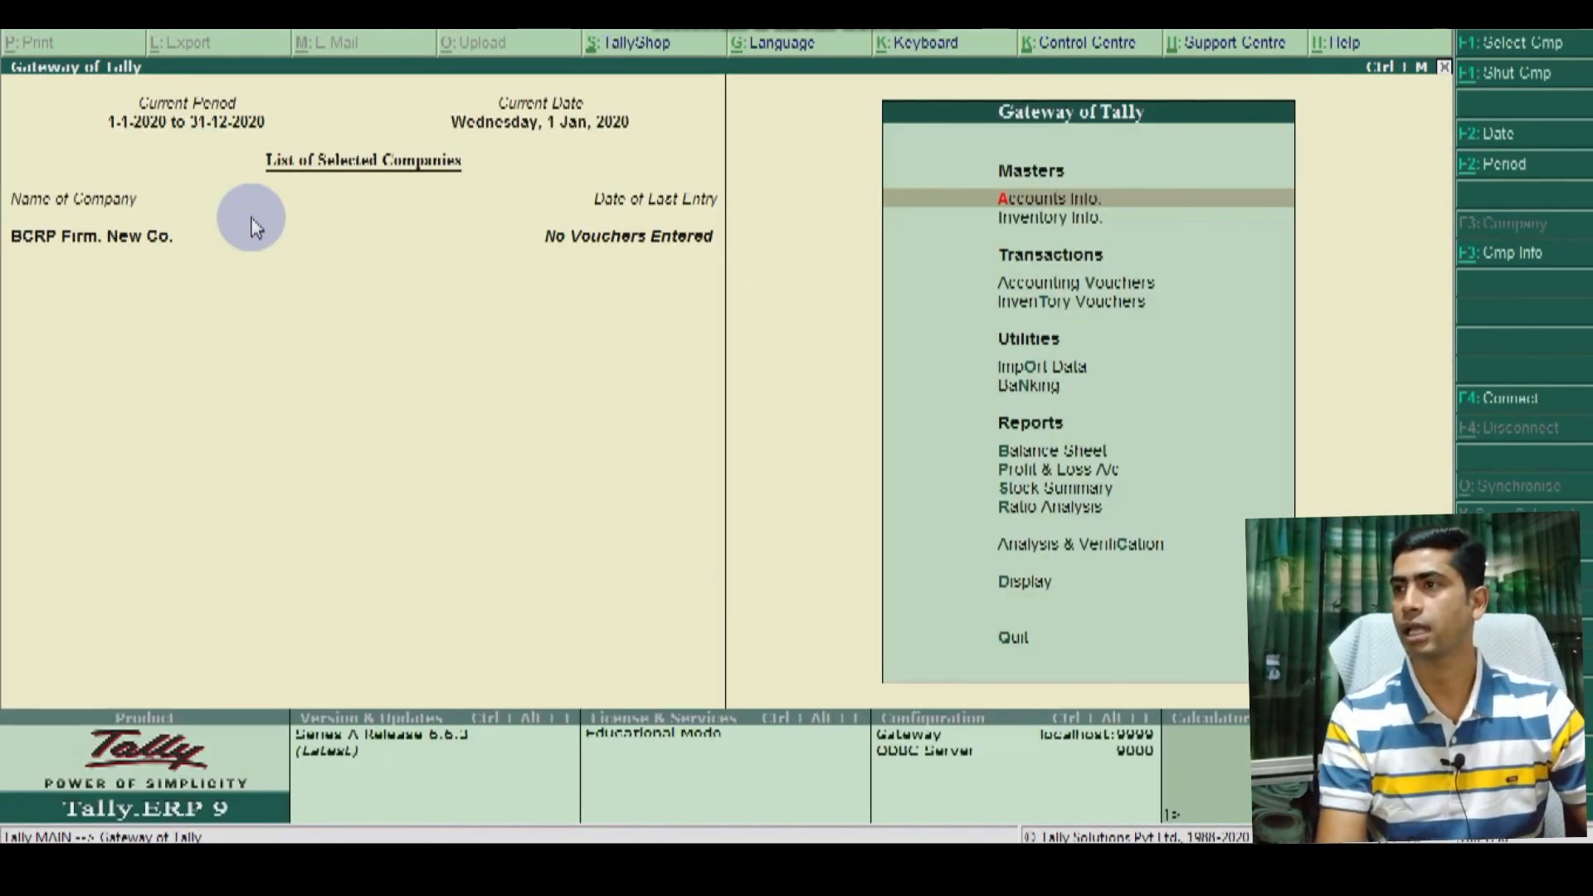
{"action": "key", "text": "Down"}
{"action": "key", "text": "Down"}
{"action": "key", "text": "Down"}
{"action": "key", "text": "Down"}
{"action": "key", "text": "Down"}
{"action": "key", "text": "Down"}
{"action": "key", "text": "Down"}
{"action": "key", "text": "Down"}
{"action": "key", "text": "Down"}
{"action": "key", "text": "Down"}
{"action": "key", "text": "Down"}
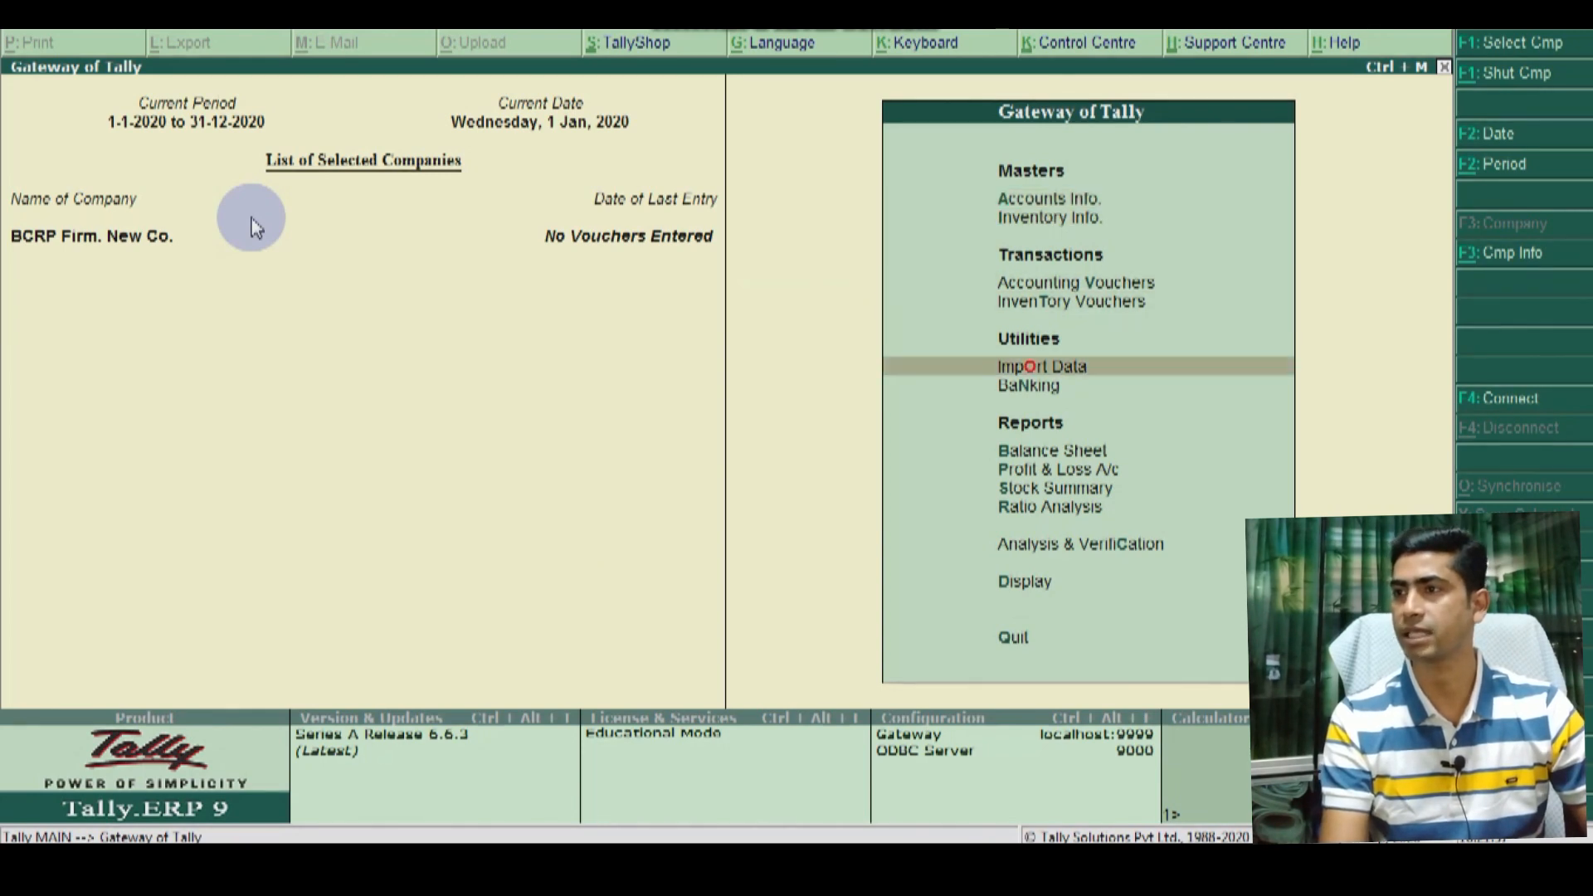
{"action": "key", "text": "Return"}
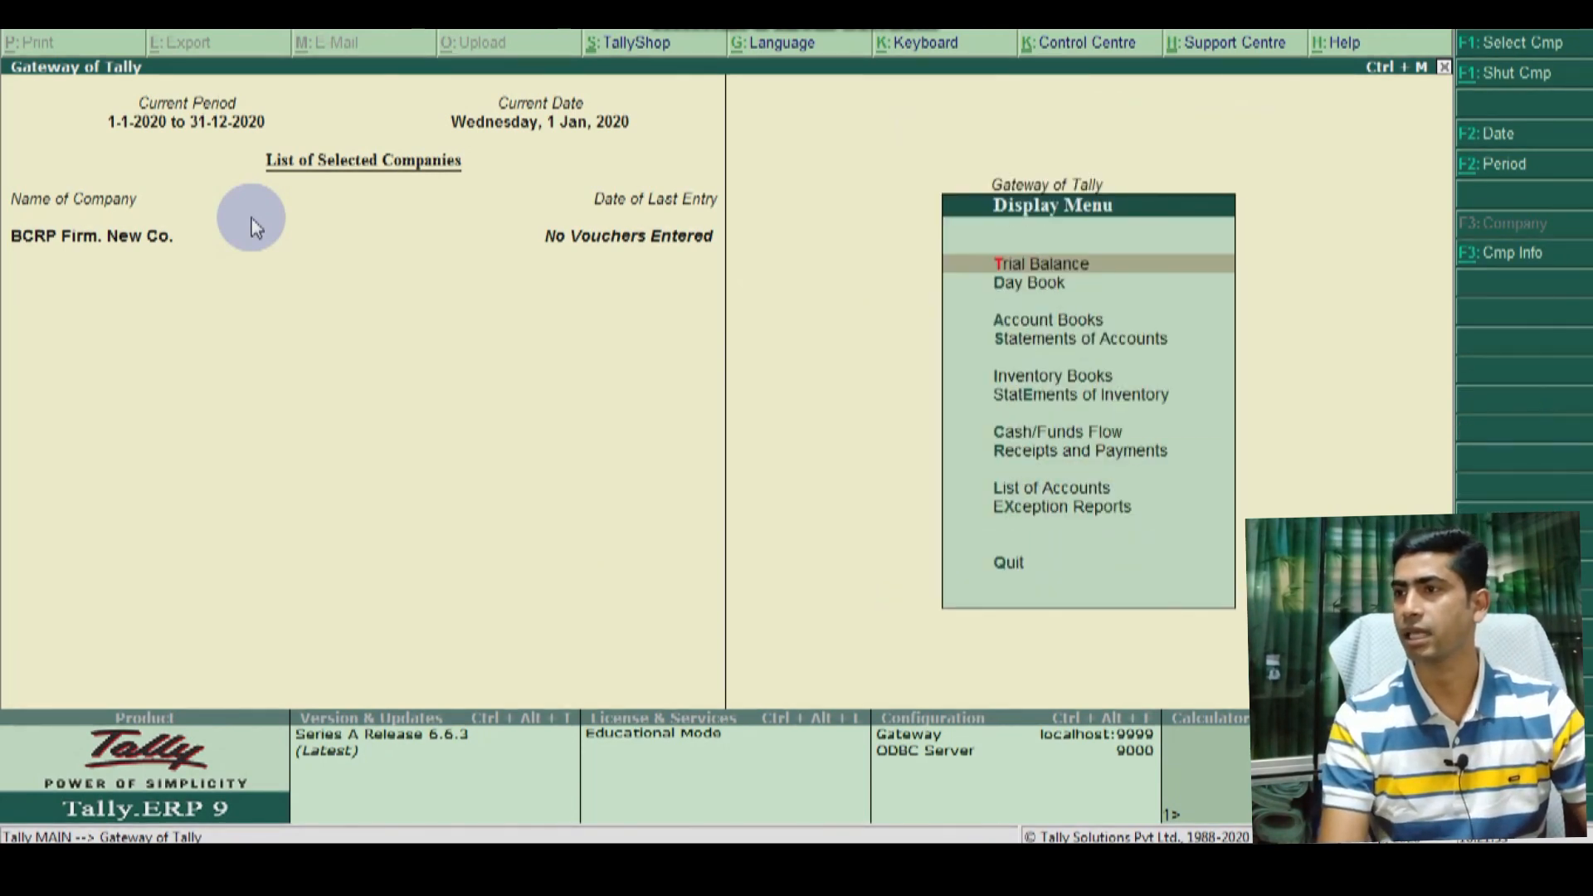
{"action": "key", "text": "Down"}
{"action": "key", "text": "Down"}
{"action": "key", "text": "Down"}
{"action": "key", "text": "Down"}
{"action": "key", "text": "Down"}
{"action": "key", "text": "Down"}
{"action": "key", "text": "Down"}
{"action": "key", "text": "Down"}
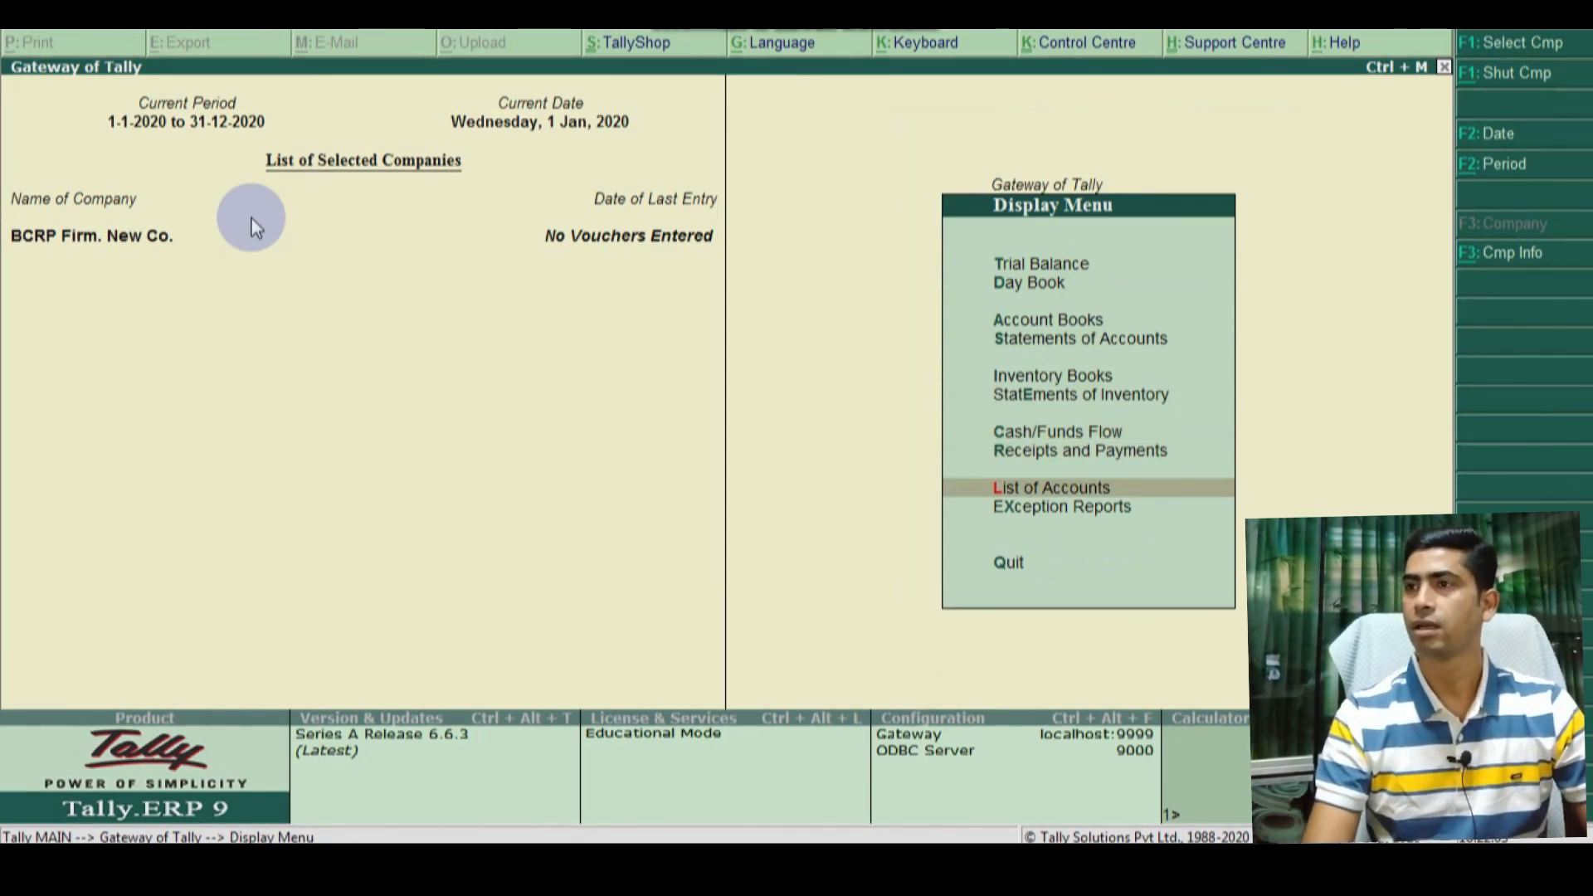
Step: Browse the List of Accounts from Capital Account down to Reserves & Surplus
{"action": "key", "text": "Return"}
{"action": "key", "text": "Down"}
{"action": "key", "text": "Down"}
{"action": "key", "text": "Down"}
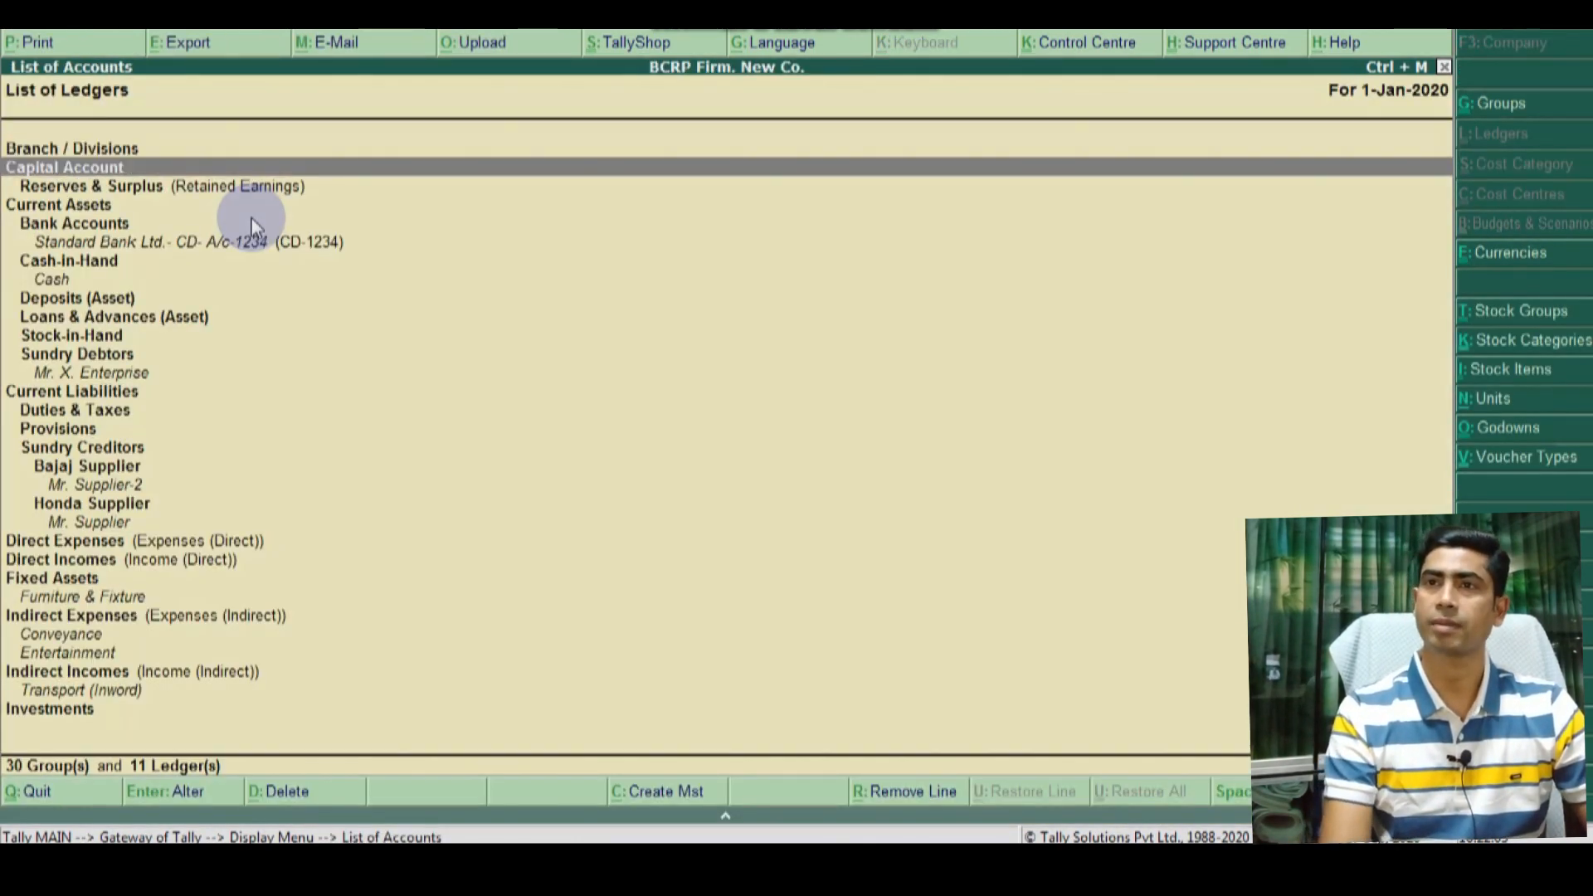
{"action": "key", "text": "Up"}
{"action": "key", "text": "Up"}
{"action": "key", "text": "Up"}
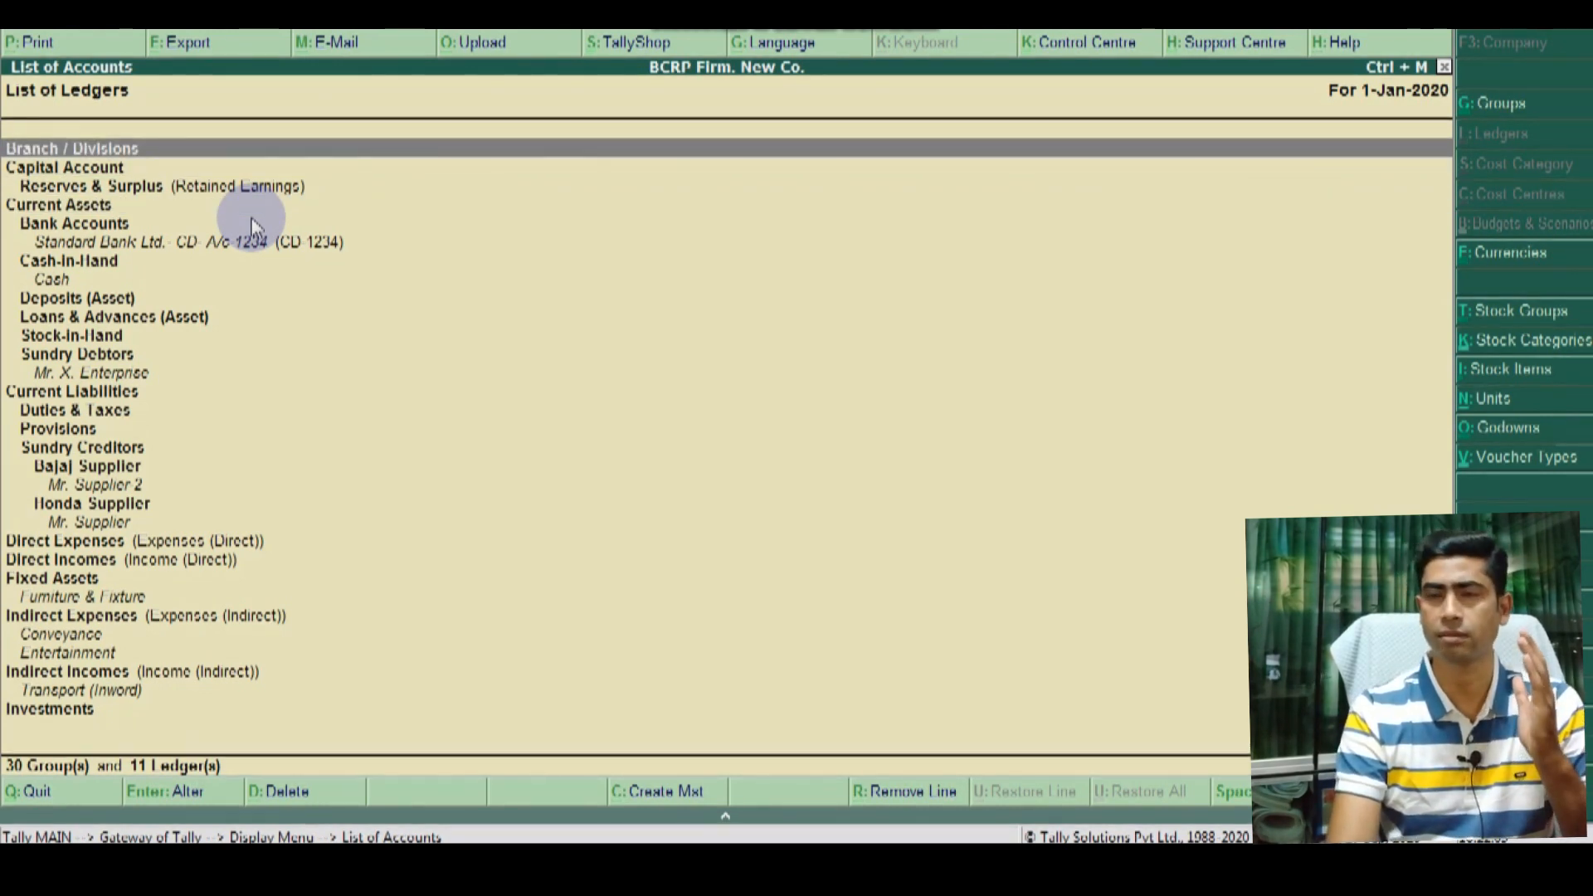
{"action": "key", "text": "Down"}
{"action": "key", "text": "Down"}
{"action": "key", "text": "Down"}
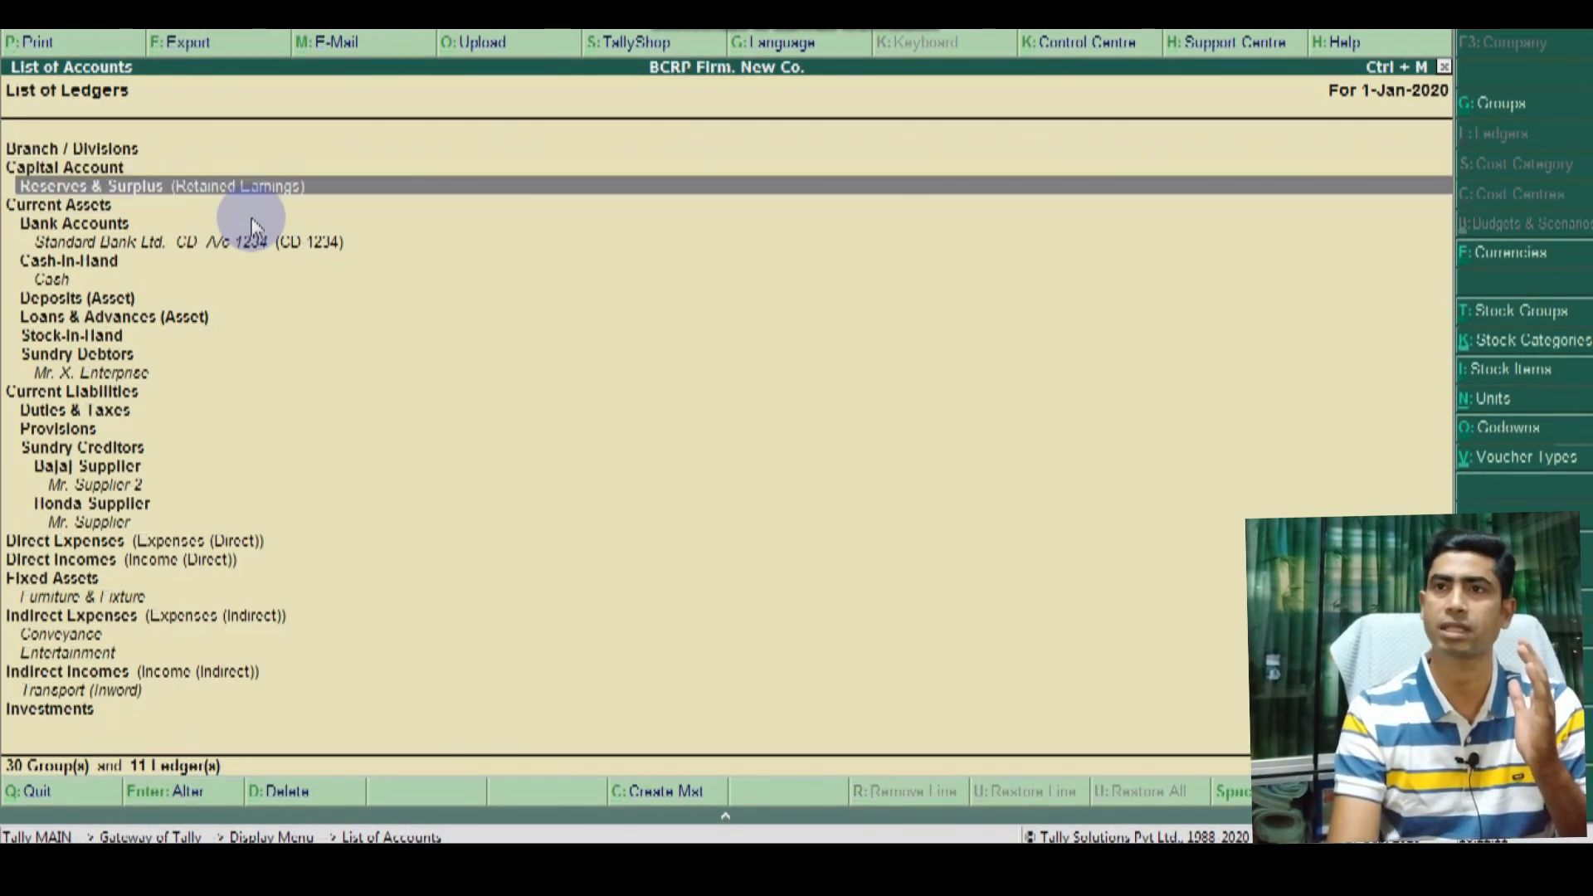
{"action": "key", "text": "Up"}
{"action": "key", "text": "Up"}
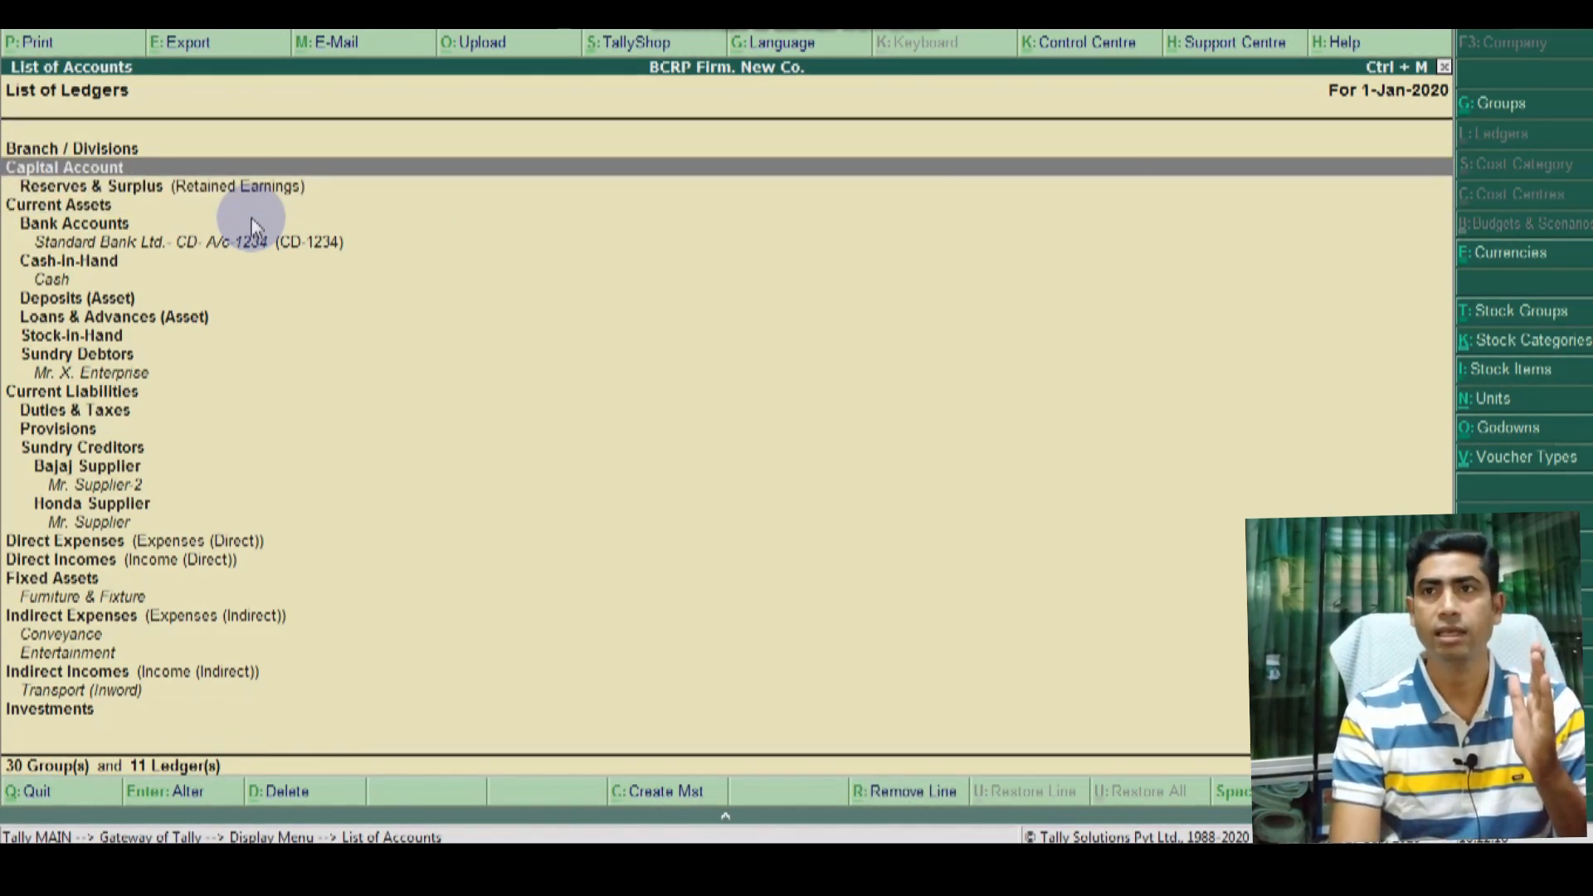
{"action": "key", "text": "Down"}
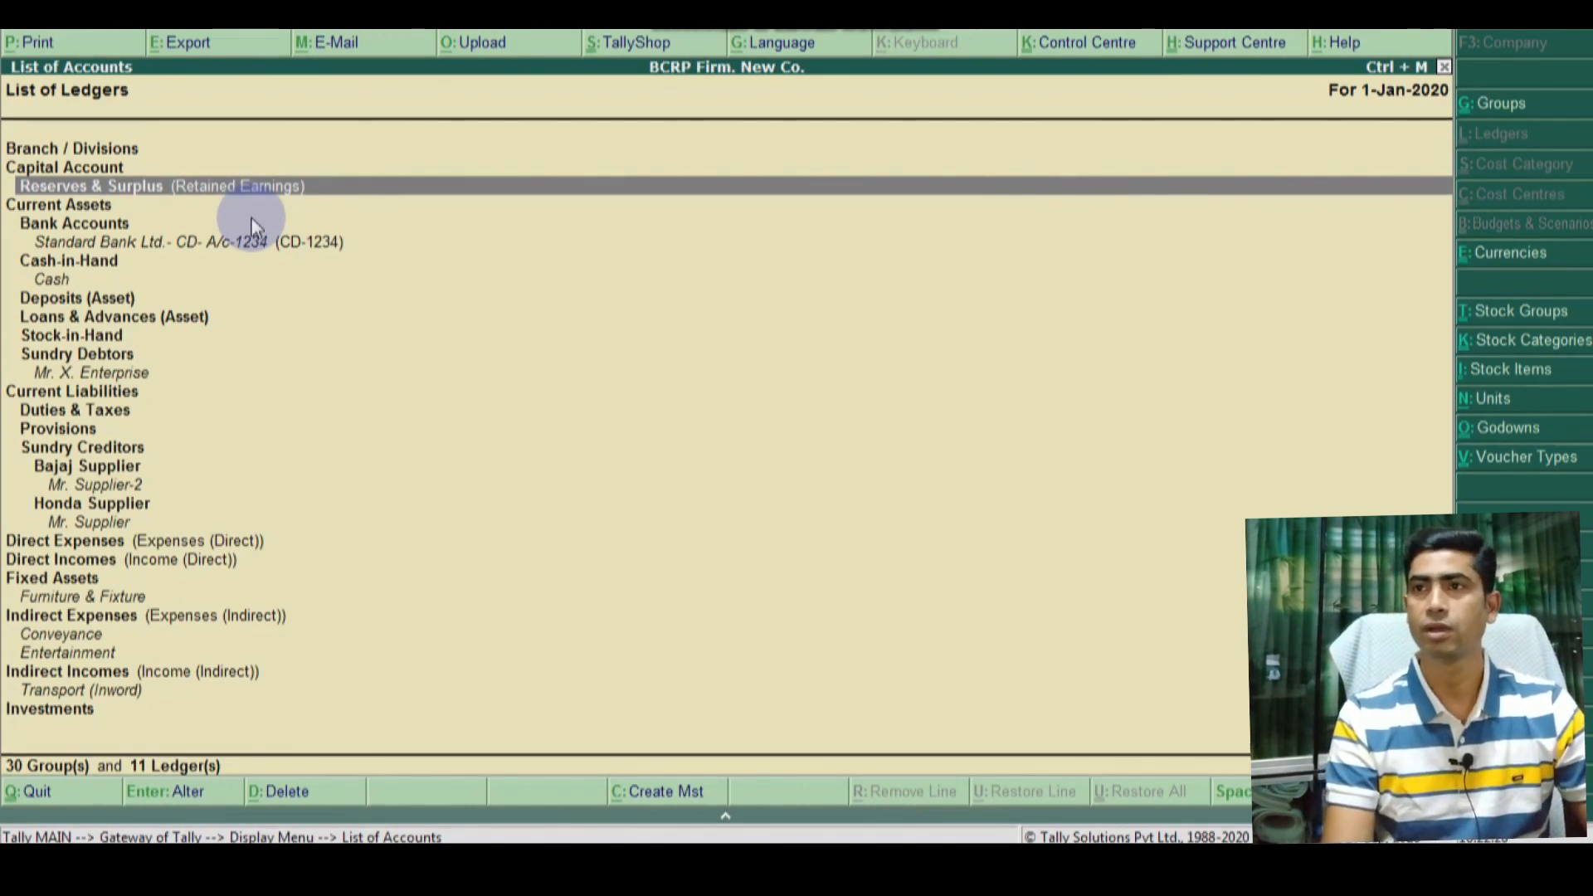
Step: Close the list and open Accounts Info from the Gateway of Tally
{"action": "key", "text": "Escape"}
{"action": "key", "text": "Escape"}
{"action": "key", "text": "Up"}
{"action": "key", "text": "Up"}
{"action": "key", "text": "Up"}
{"action": "key", "text": "Up"}
{"action": "key", "text": "Up"}
{"action": "key", "text": "Up"}
{"action": "key", "text": "Up"}
{"action": "key", "text": "Up"}
{"action": "key", "text": "Up"}
{"action": "key", "text": "Up"}
{"action": "key", "text": "Up"}
{"action": "key", "text": "Return"}
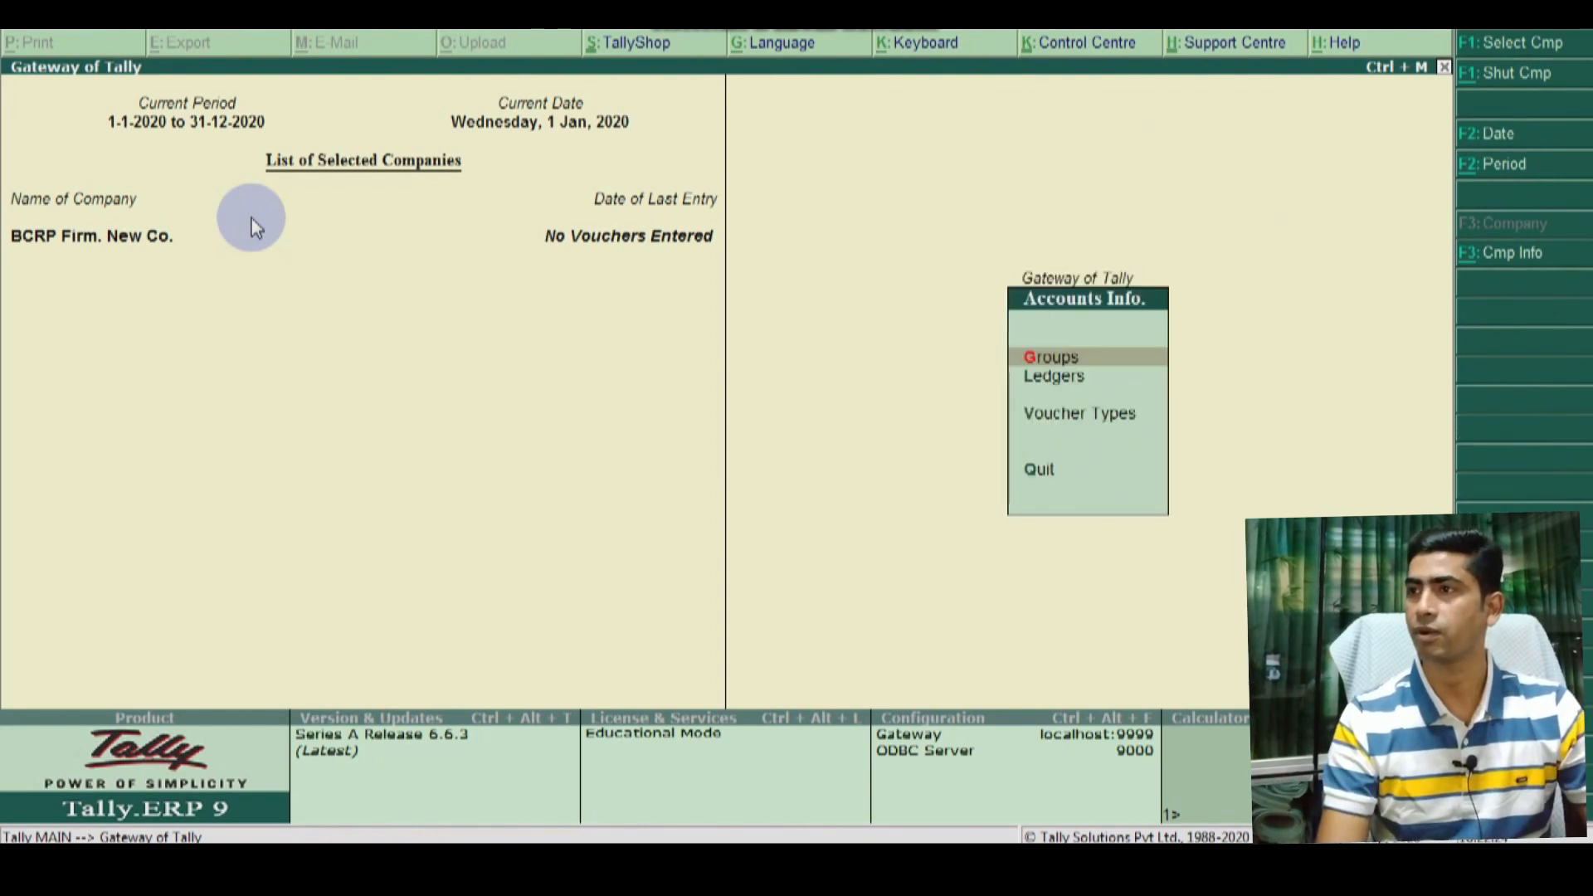
Step: Create the managing director's ledger under Capital Account with no opening balance and save it
{"action": "key", "text": "Down"}
{"action": "key", "text": "Return"}
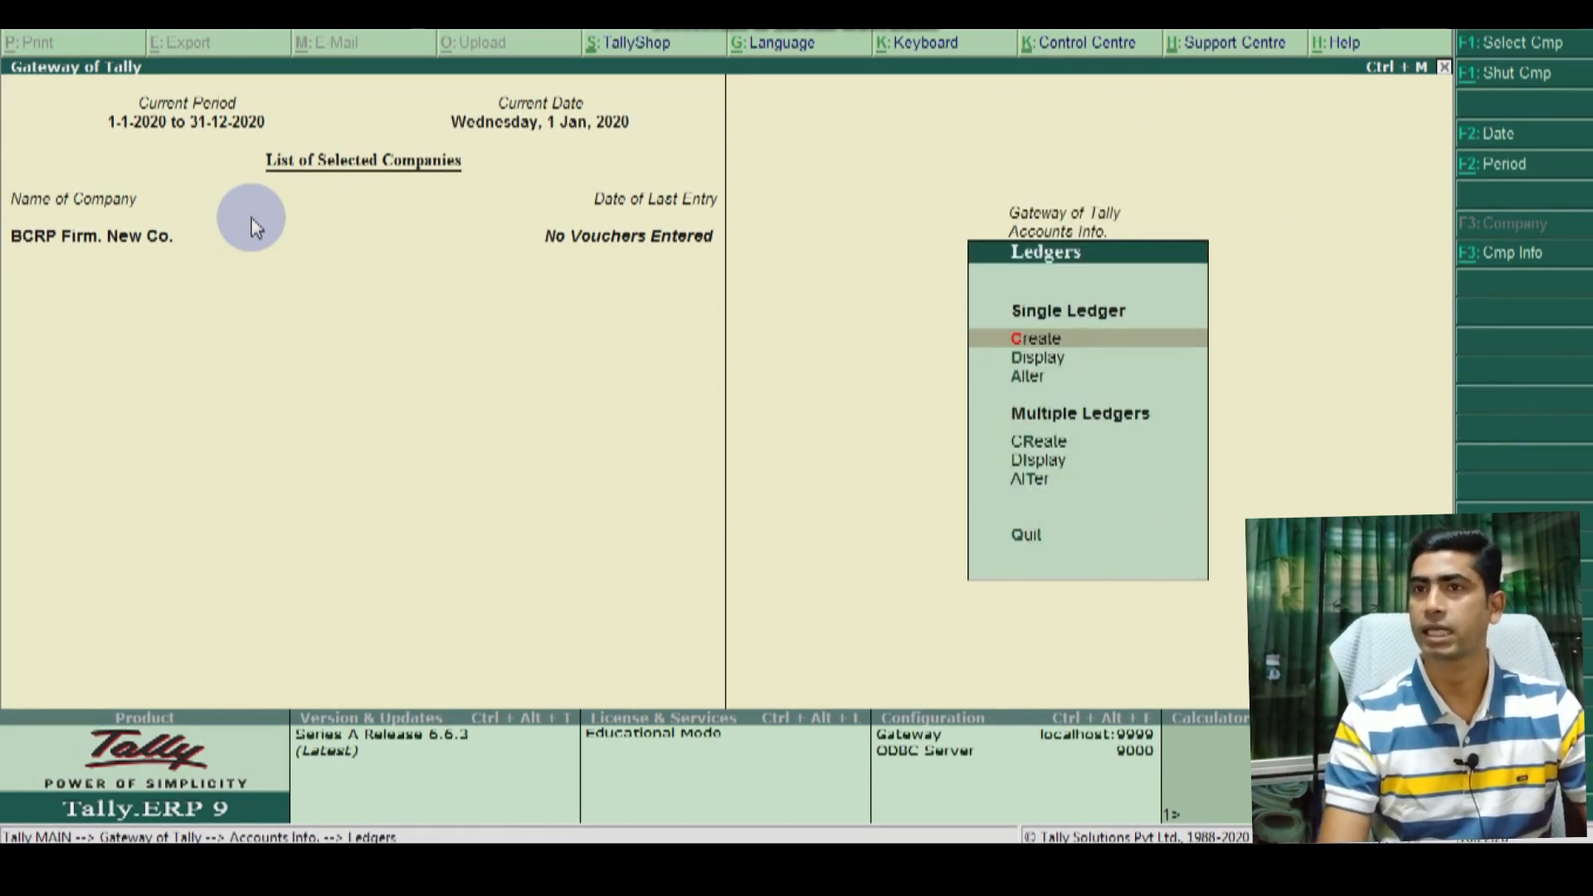
{"action": "key", "text": "Return"}
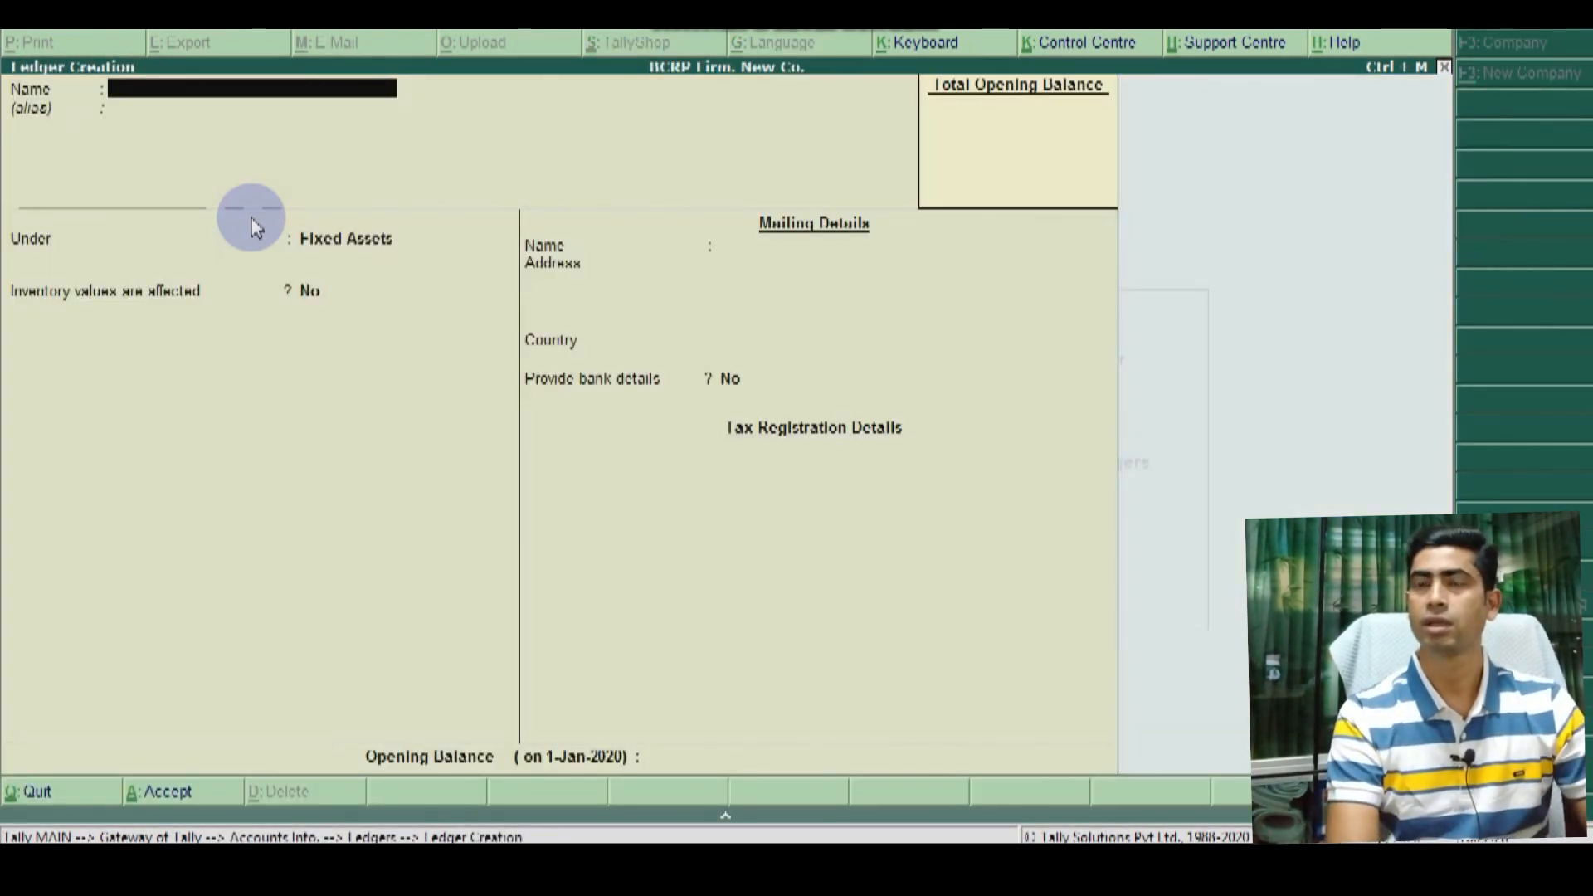
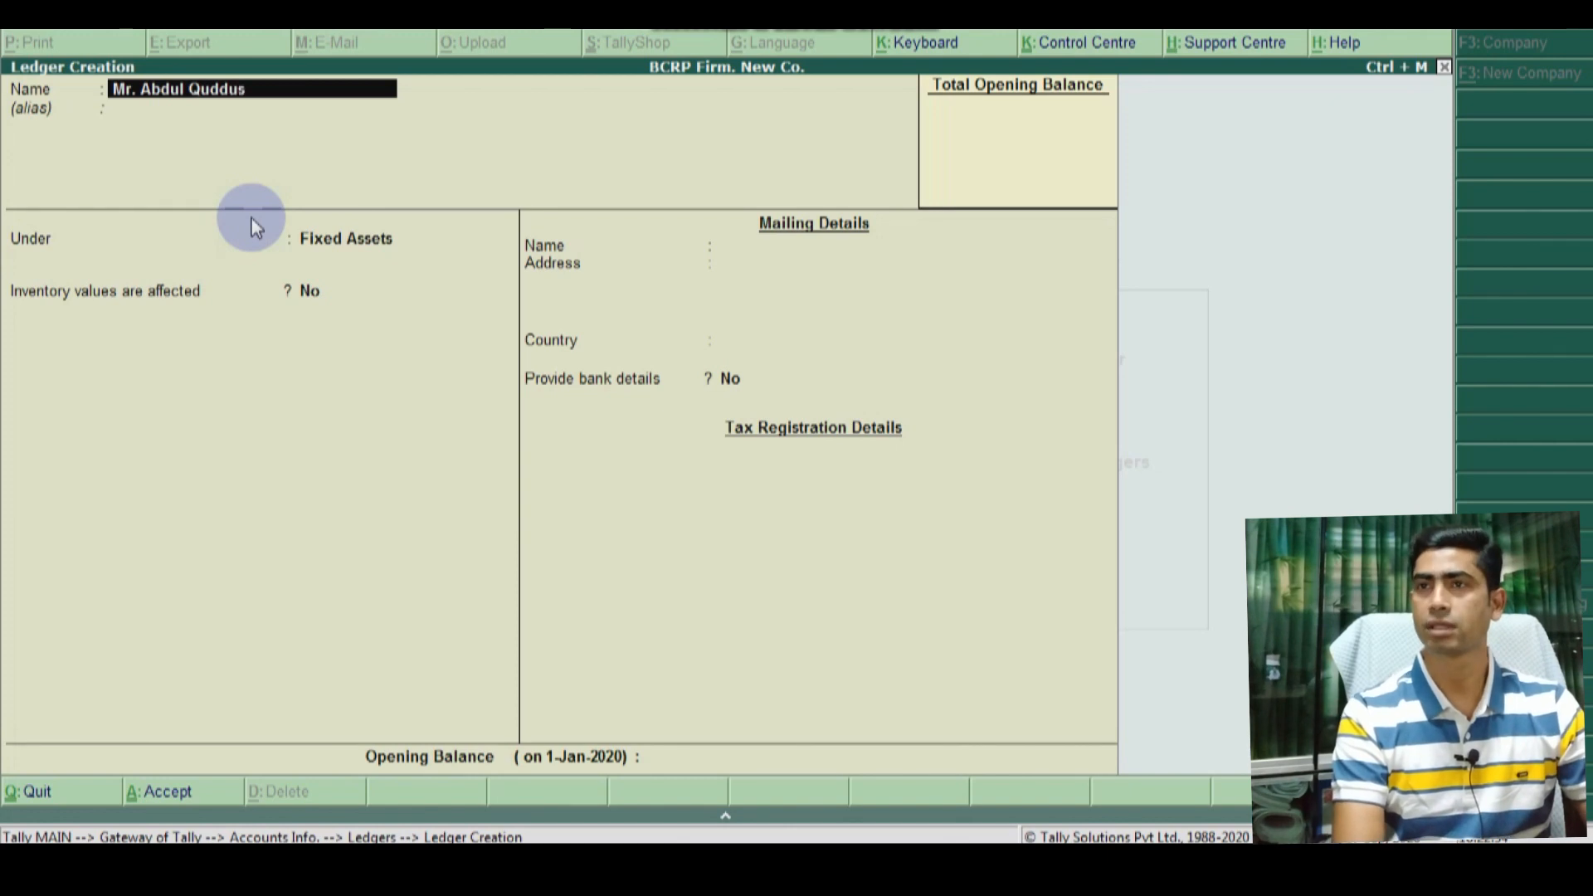
{"action": "type", "text": "-"}
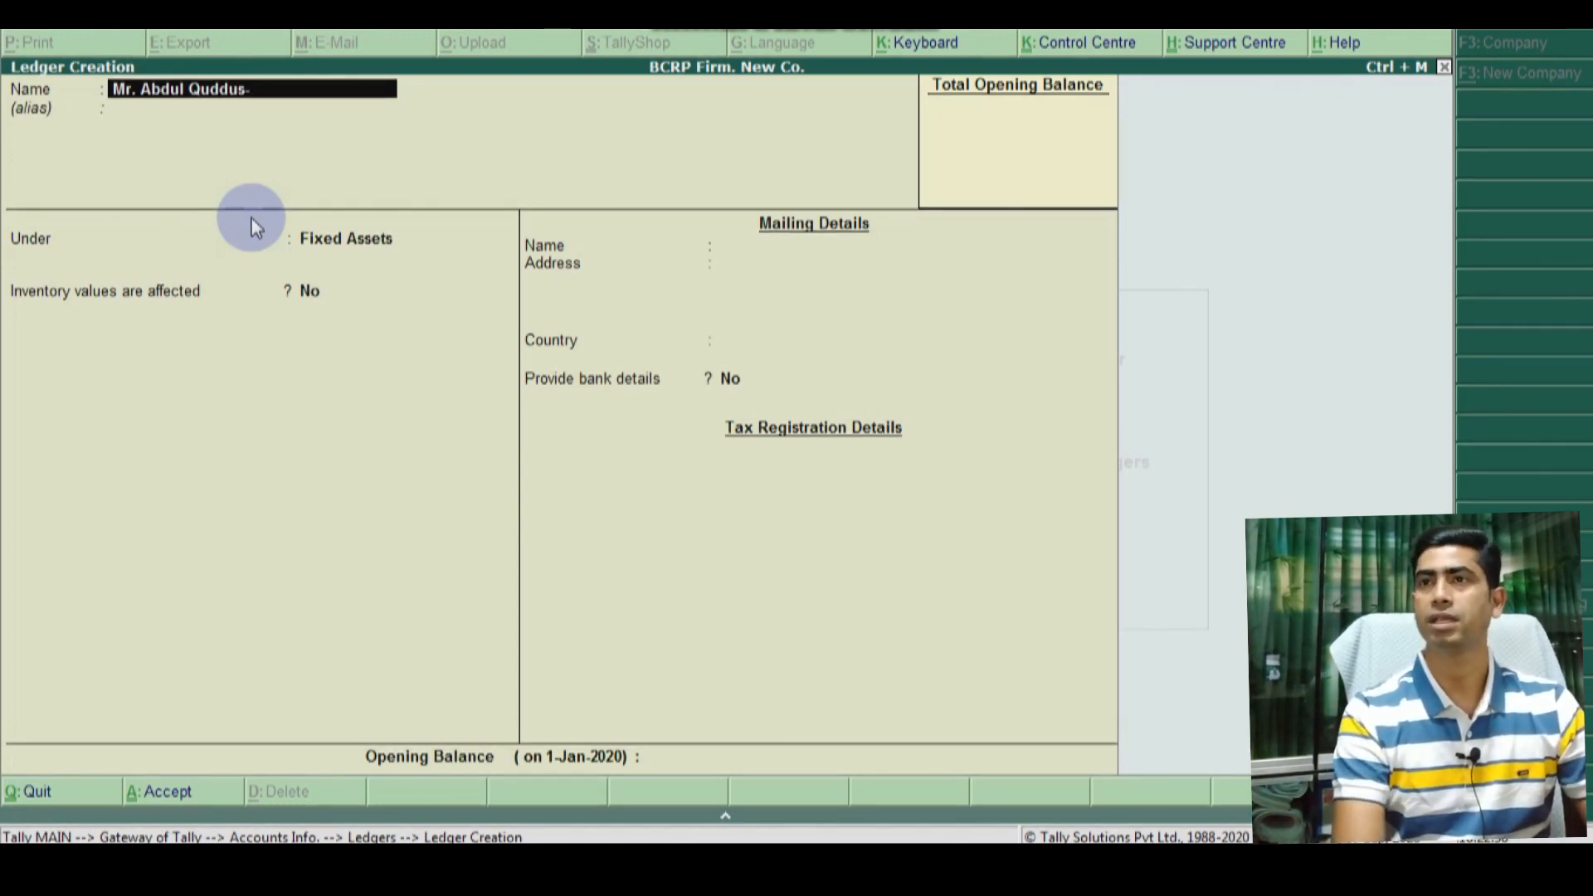
{"action": "type", "text": " M"}
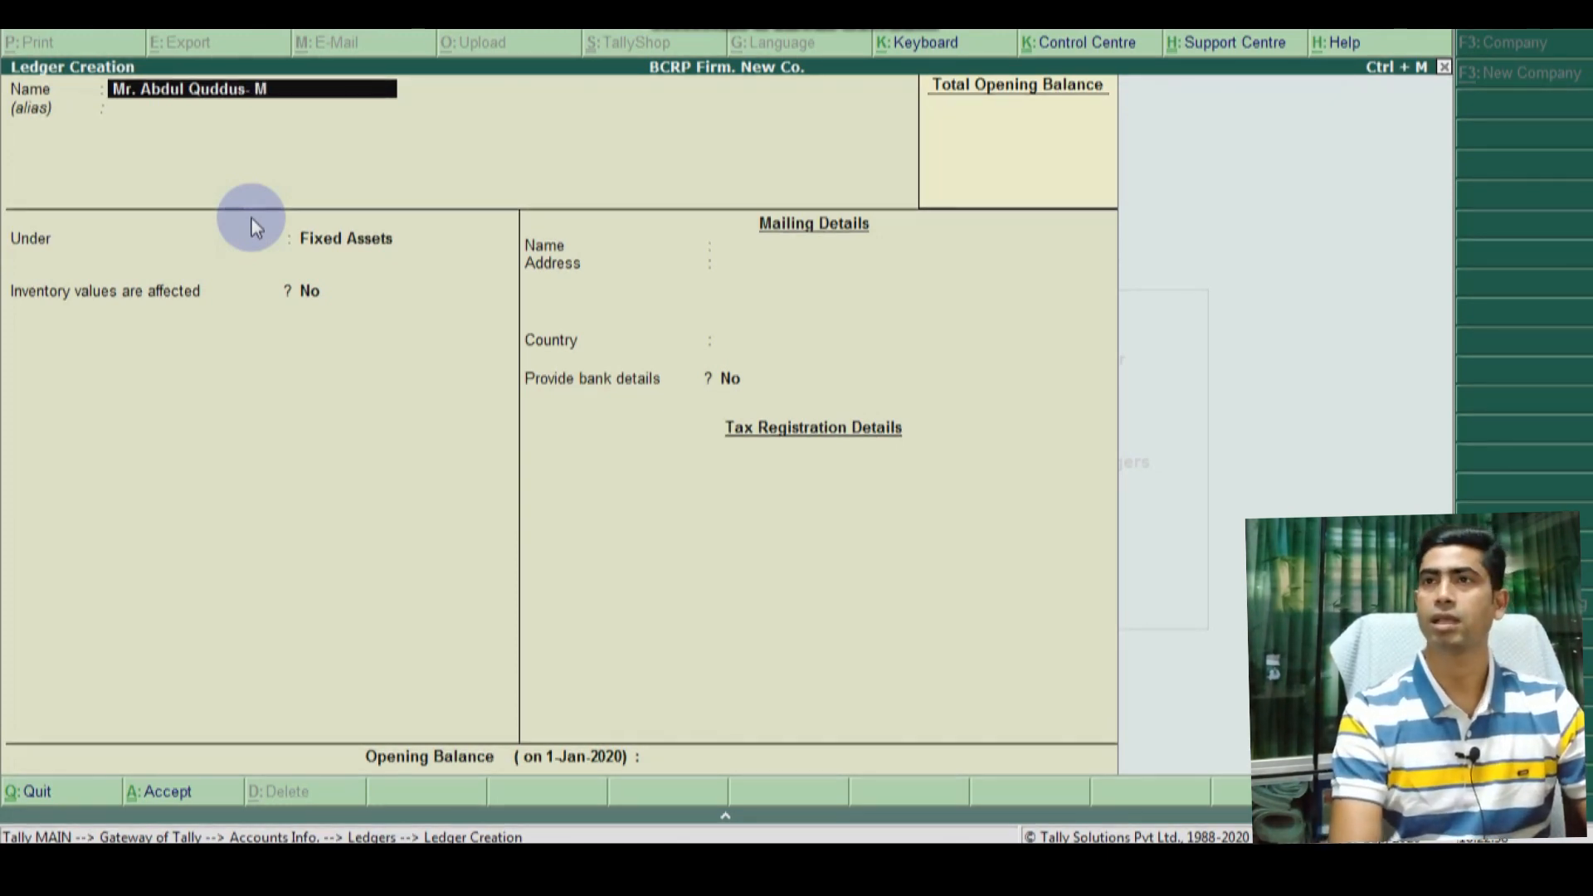
{"action": "type", "text": ".D."}
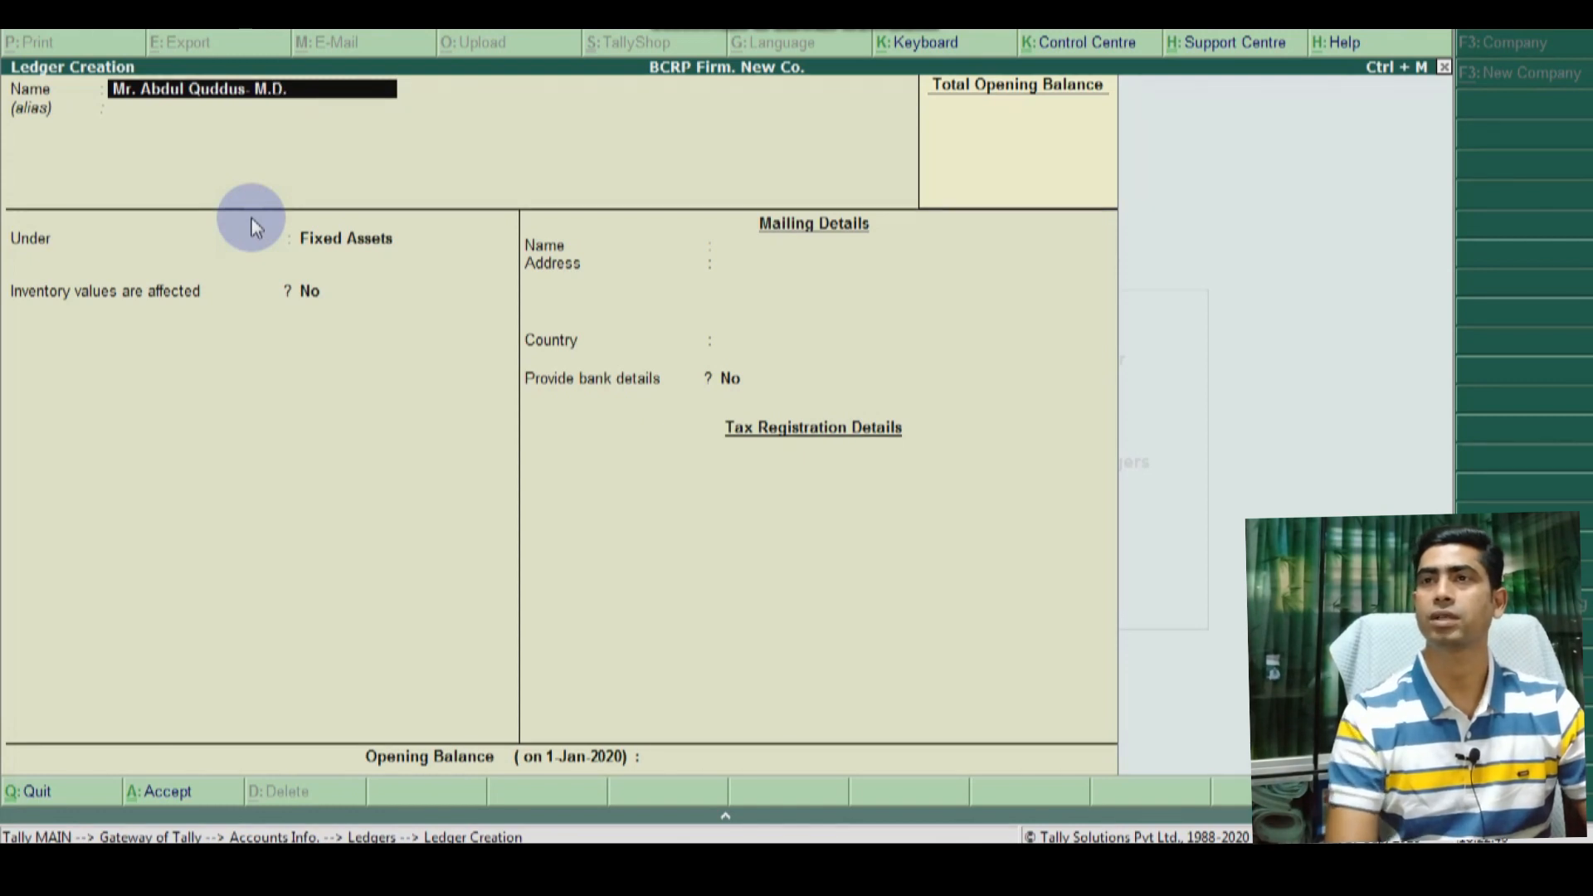
{"action": "key", "text": "Return"}
{"action": "key", "text": "Return"}
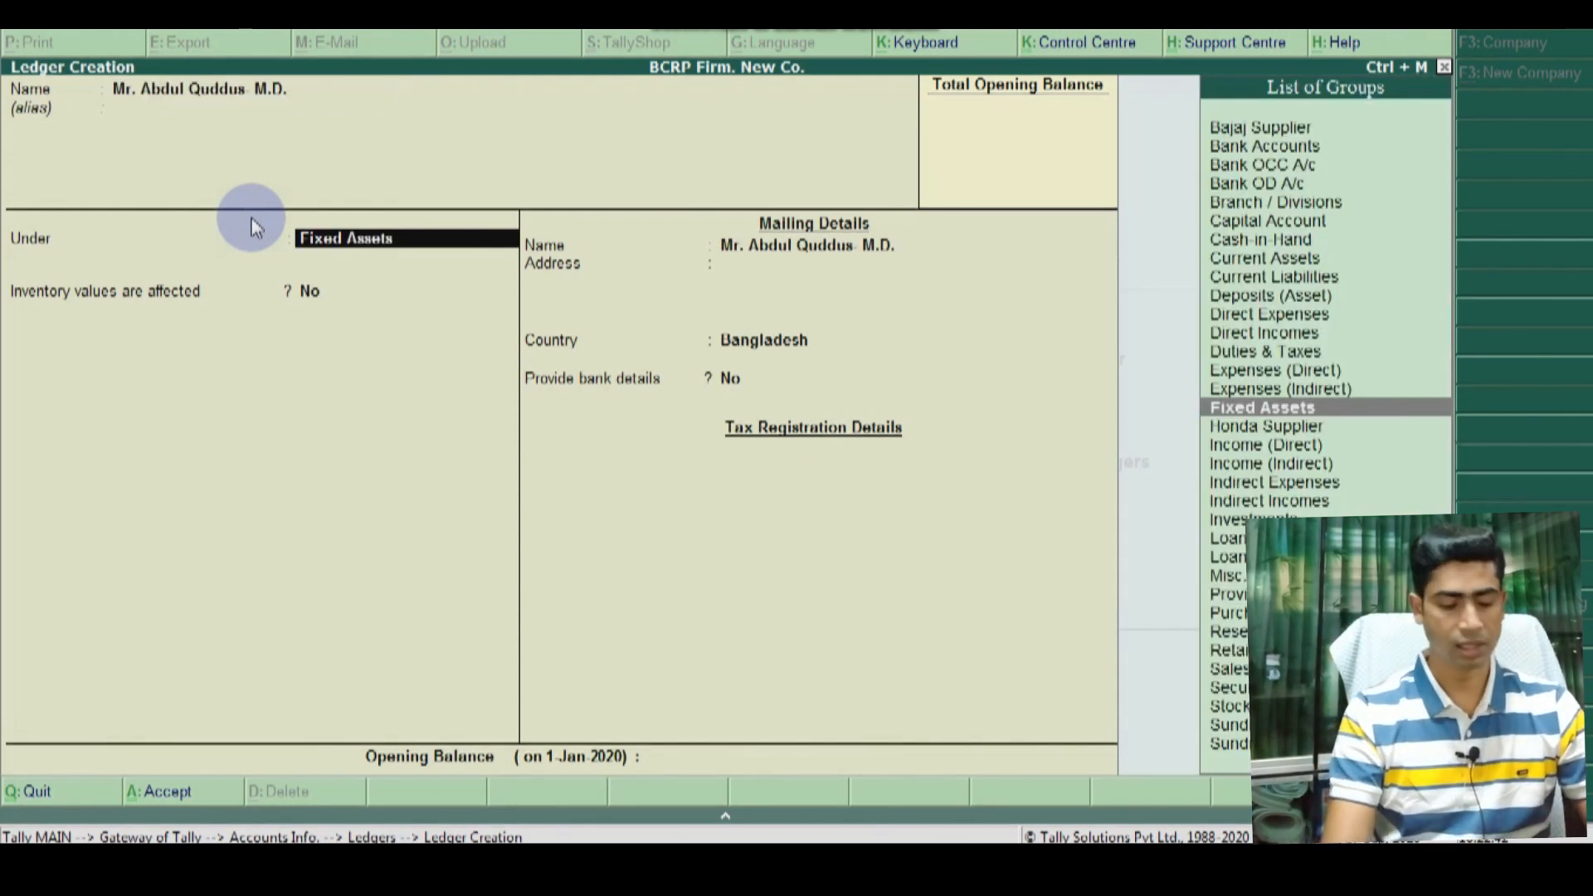
{"action": "type", "text": "C"}
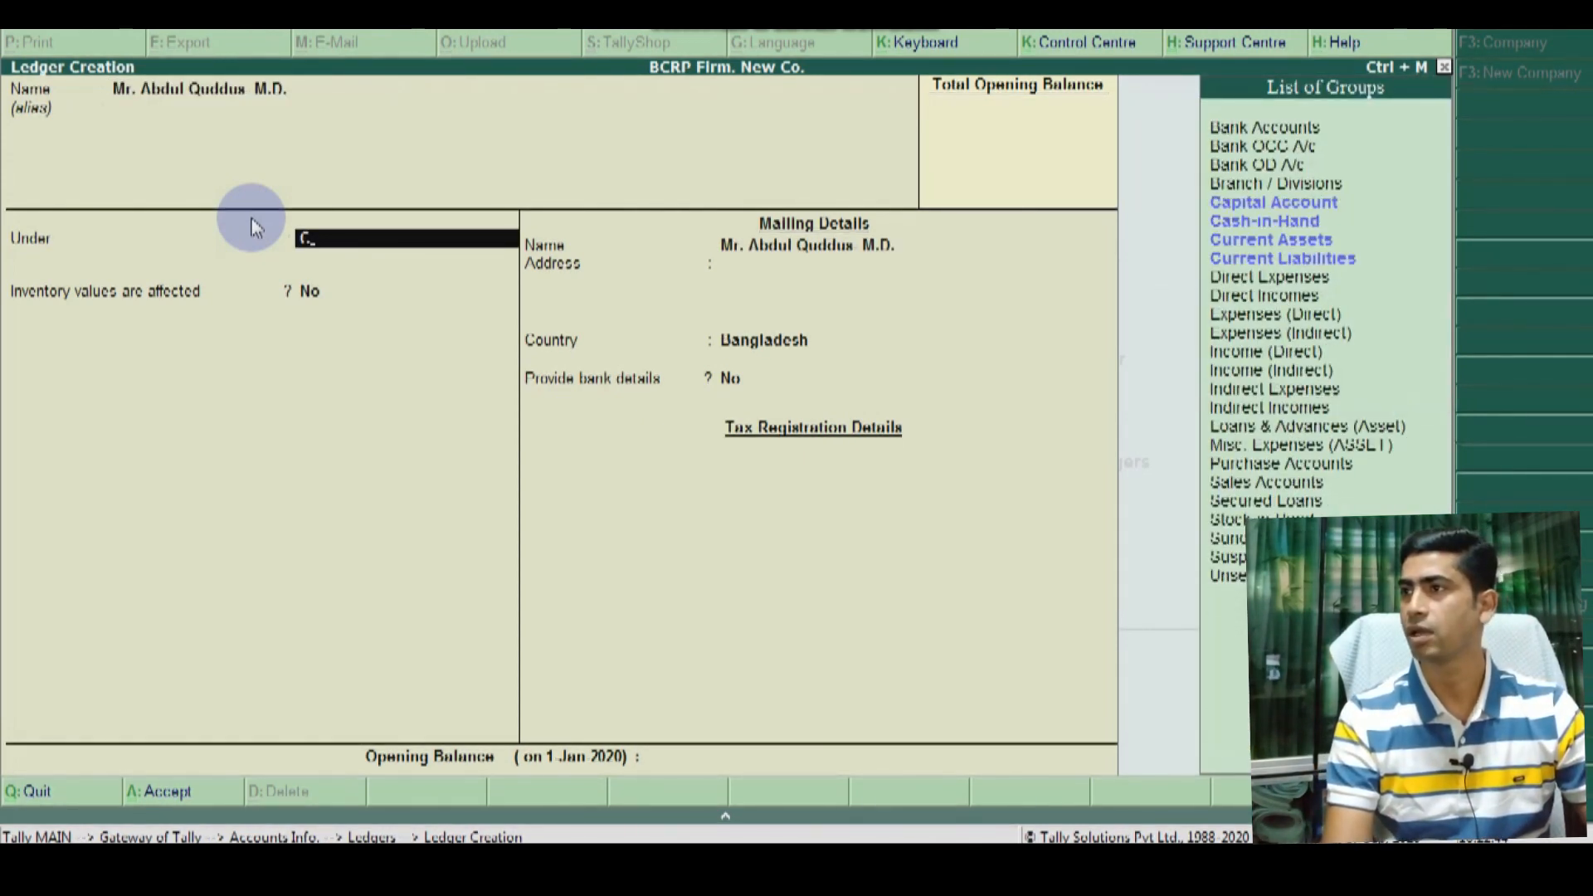
{"action": "key", "text": "Return"}
{"action": "key", "text": "Return"}
{"action": "key", "text": "Return"}
{"action": "key", "text": "Return"}
{"action": "key", "text": "Return"}
{"action": "key", "text": "Return"}
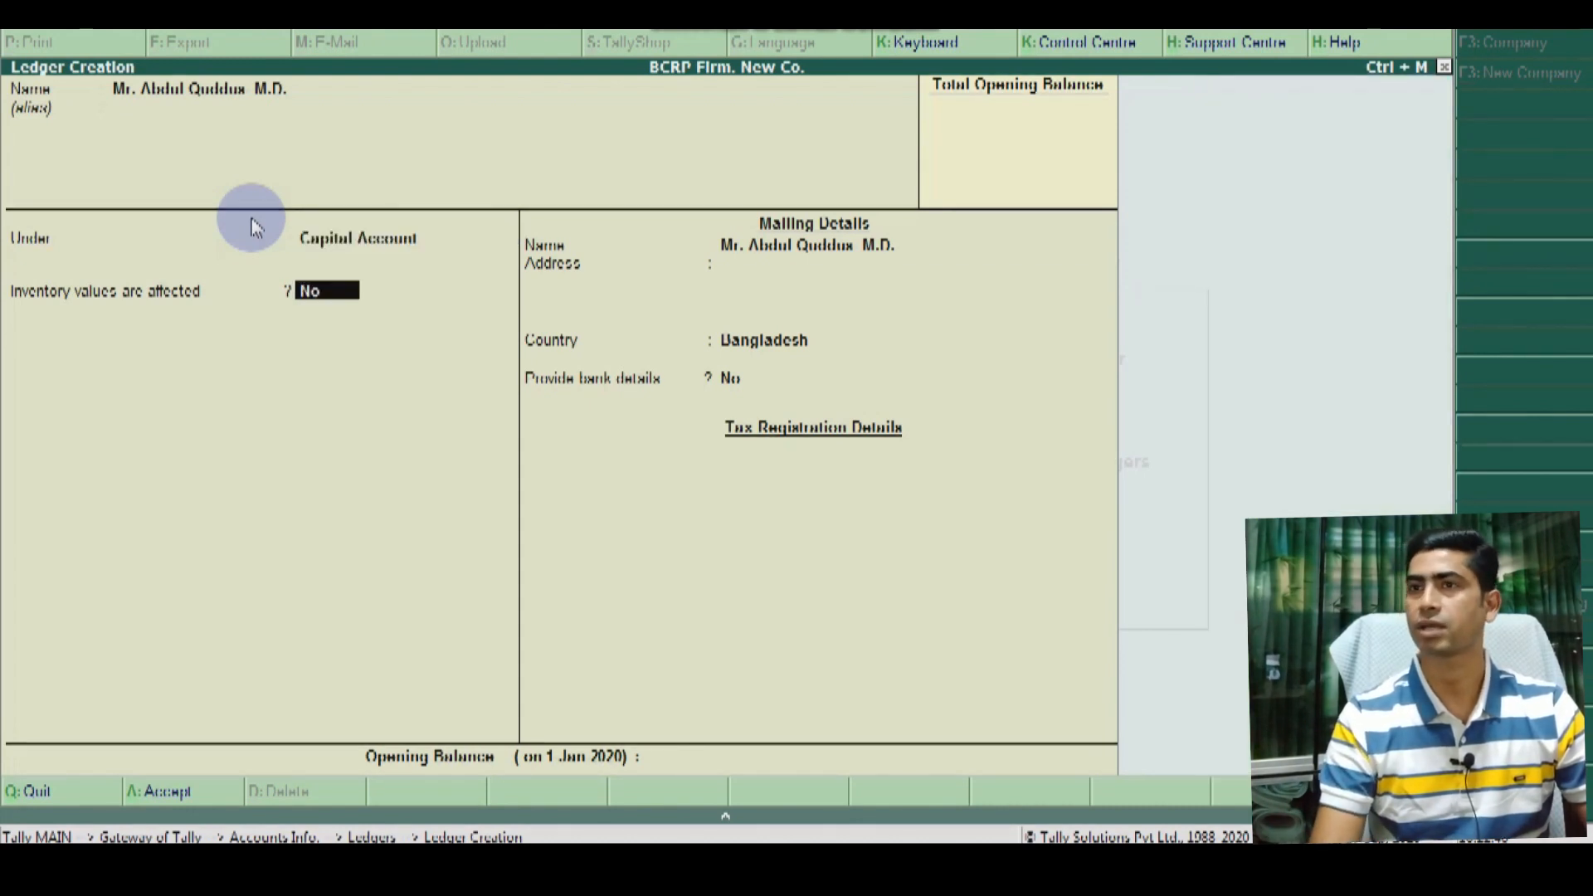
{"action": "key", "text": "Return"}
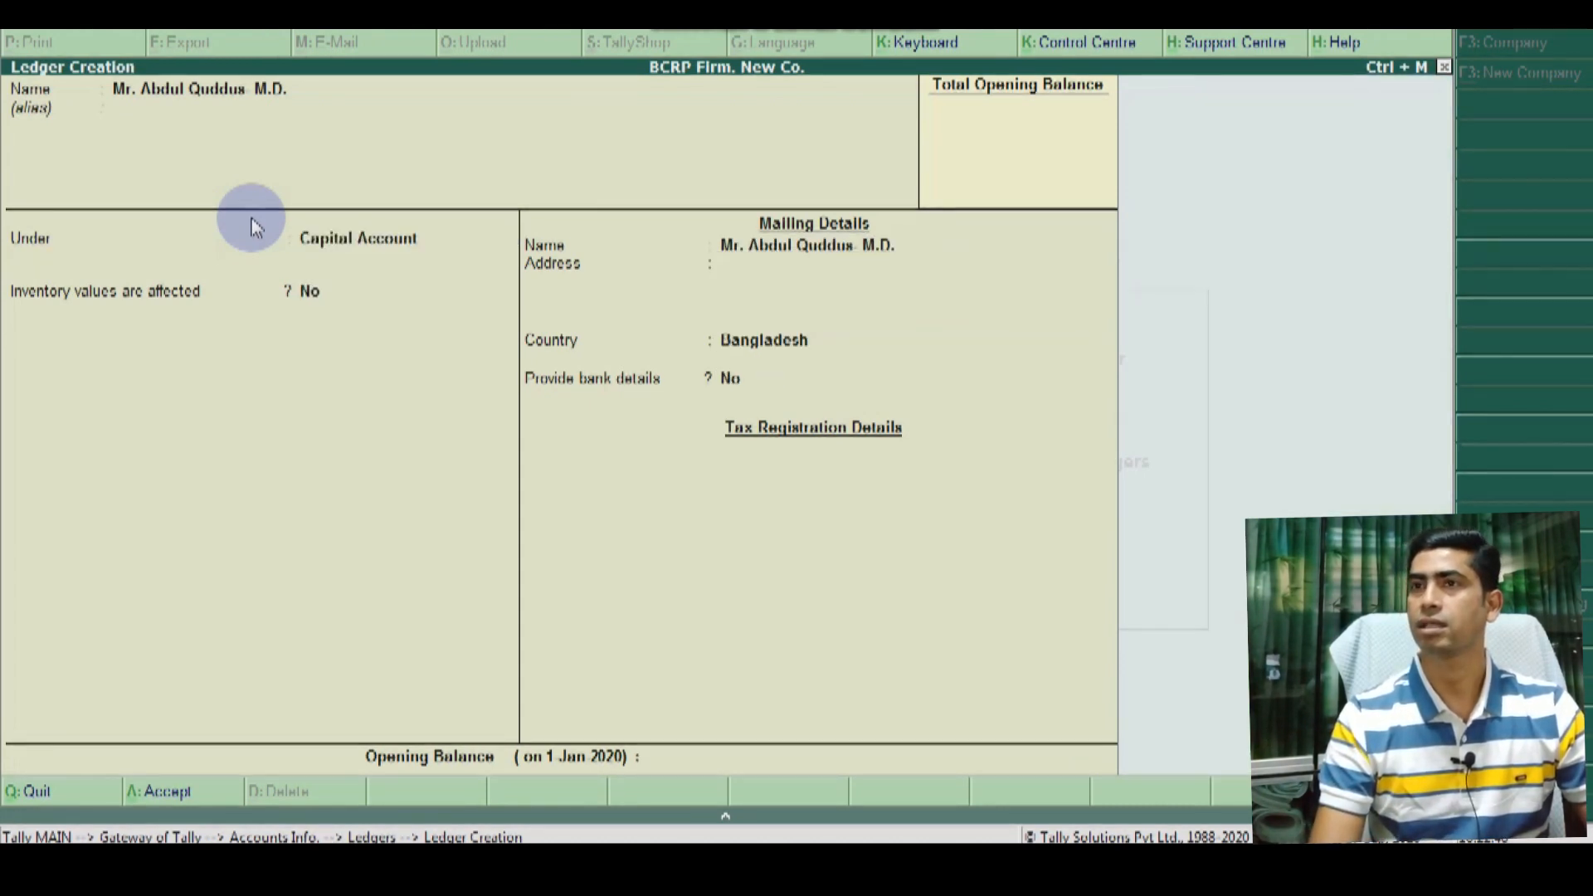
{"action": "key", "text": "Return"}
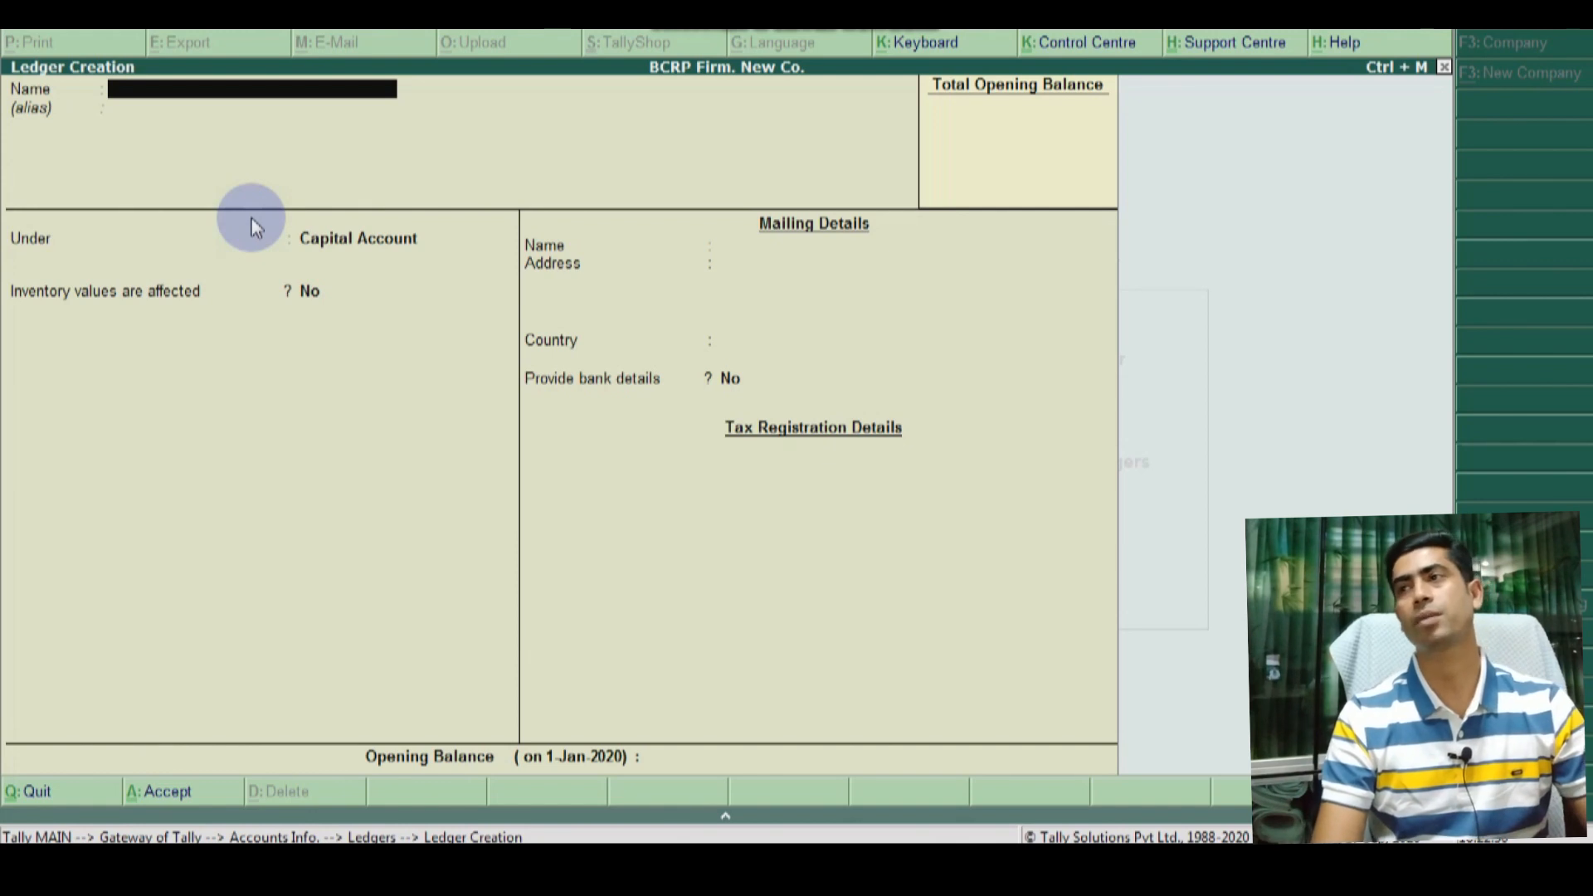
{"action": "key", "text": "Escape"}
{"action": "key", "text": "Escape"}
{"action": "key", "text": "Escape"}
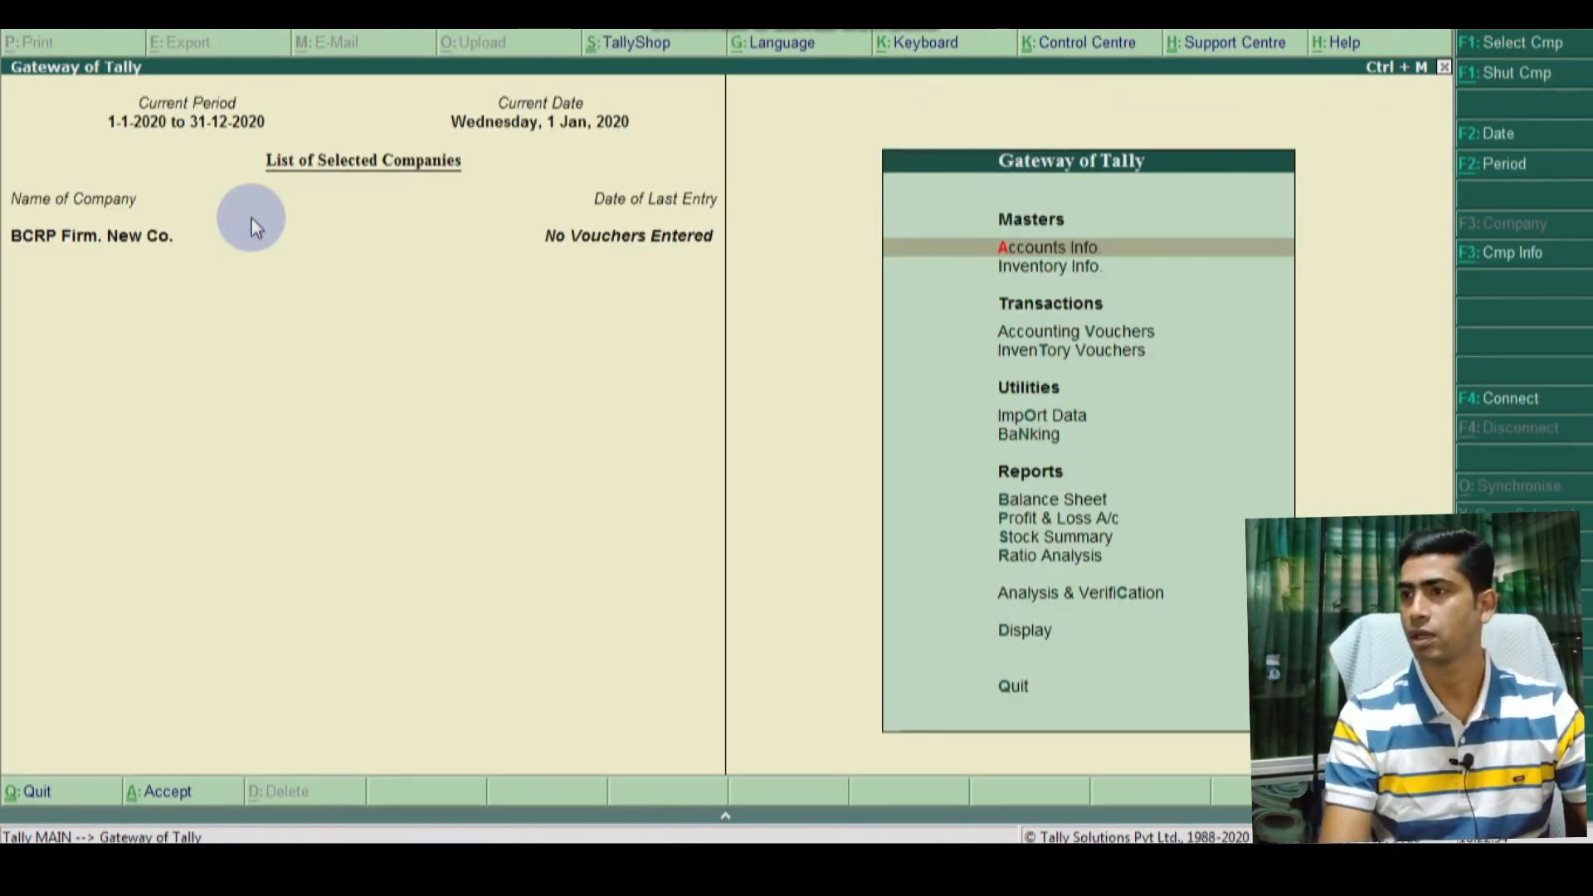
Step: Open Display > List of Accounts from the Gateway of Tally
{"action": "key", "text": "Down"}
{"action": "key", "text": "Down"}
{"action": "key", "text": "Down"}
{"action": "key", "text": "Down"}
{"action": "key", "text": "Down"}
{"action": "key", "text": "Down"}
{"action": "key", "text": "Down"}
{"action": "key", "text": "Down"}
{"action": "key", "text": "Down"}
{"action": "key", "text": "Down"}
{"action": "key", "text": "Down"}
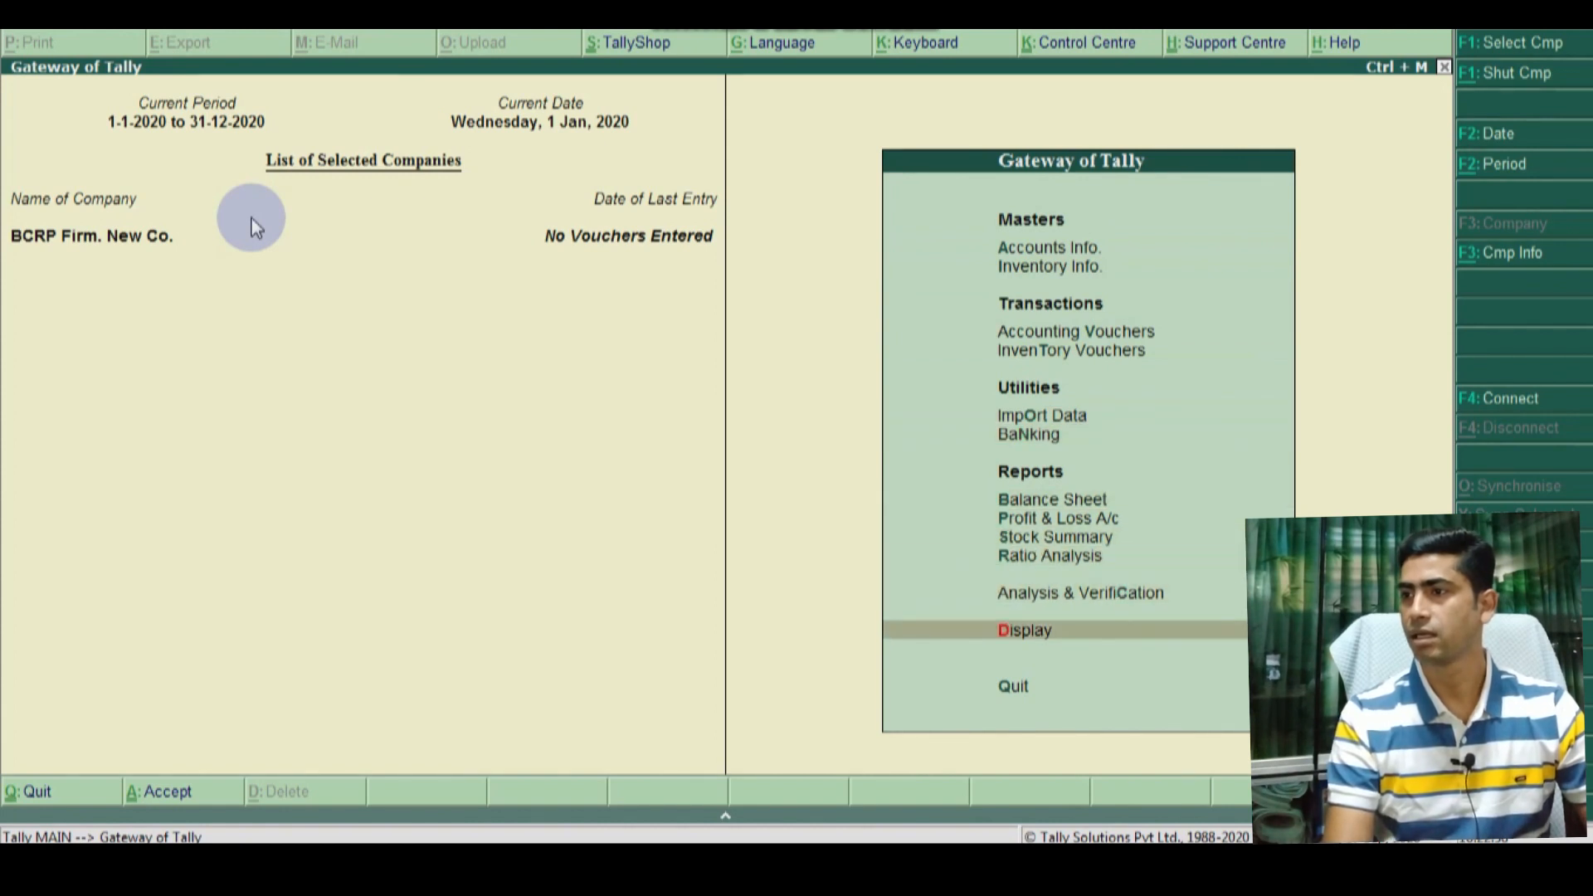
{"action": "key", "text": "Return"}
{"action": "key", "text": "Down"}
{"action": "key", "text": "Down"}
{"action": "key", "text": "Down"}
{"action": "key", "text": "Down"}
{"action": "key", "text": "Down"}
{"action": "key", "text": "Down"}
{"action": "key", "text": "Down"}
{"action": "key", "text": "Down"}
{"action": "key", "text": "Return"}
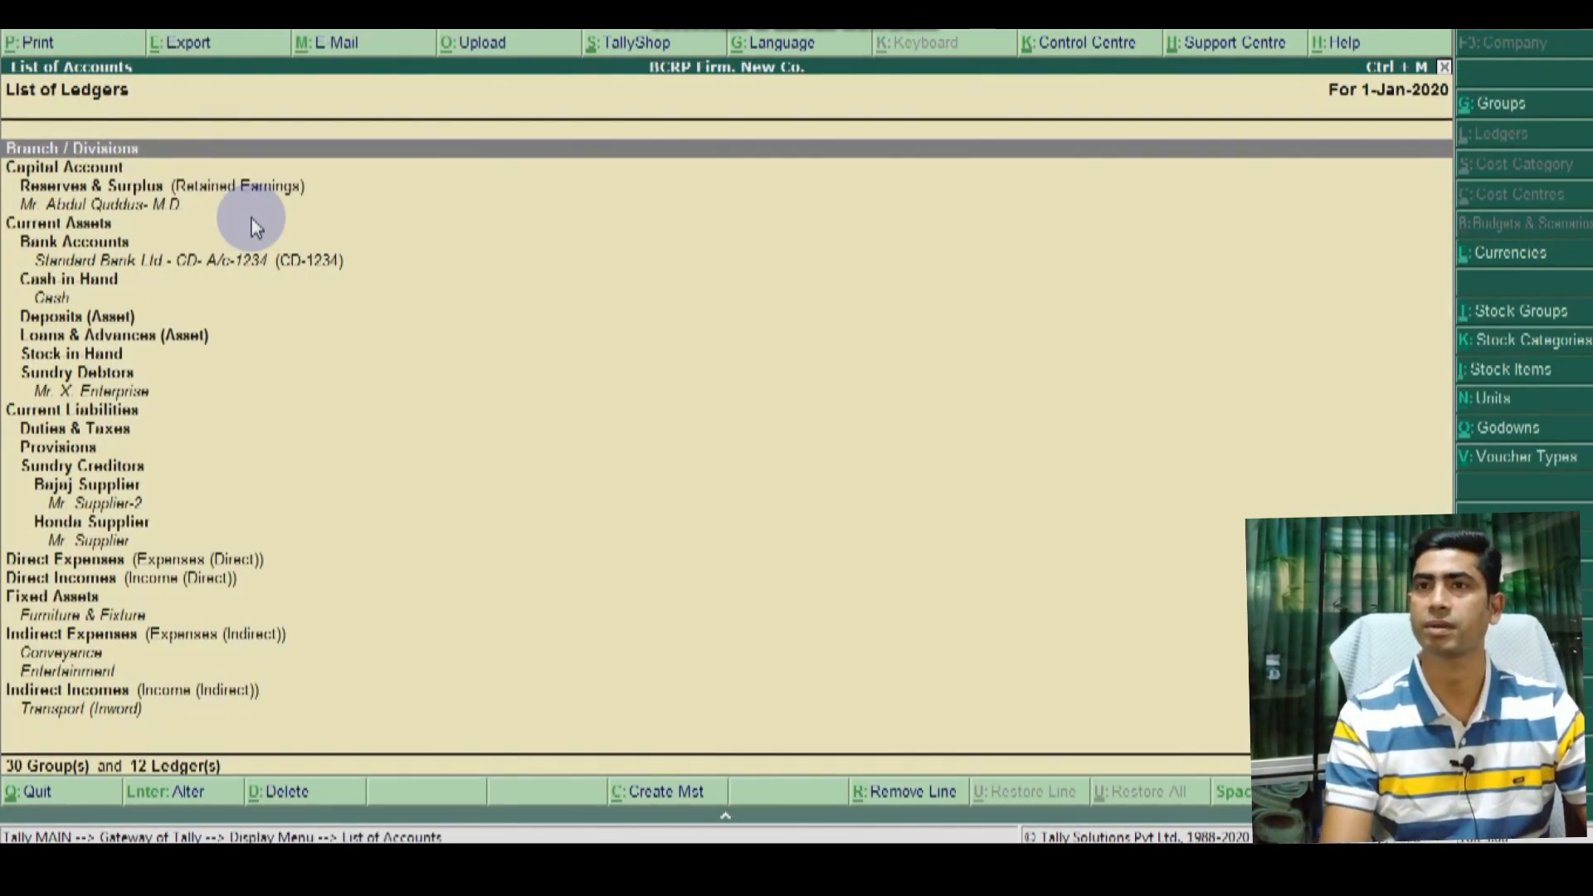
Step: Review the capital, bank, debtor, Bajaj and Honda supplier, and Furniture & Fixture ledgers
{"action": "key", "text": "Down"}
{"action": "key", "text": "Down"}
{"action": "key", "text": "Up"}
{"action": "key", "text": "Down"}
{"action": "key", "text": "Down"}
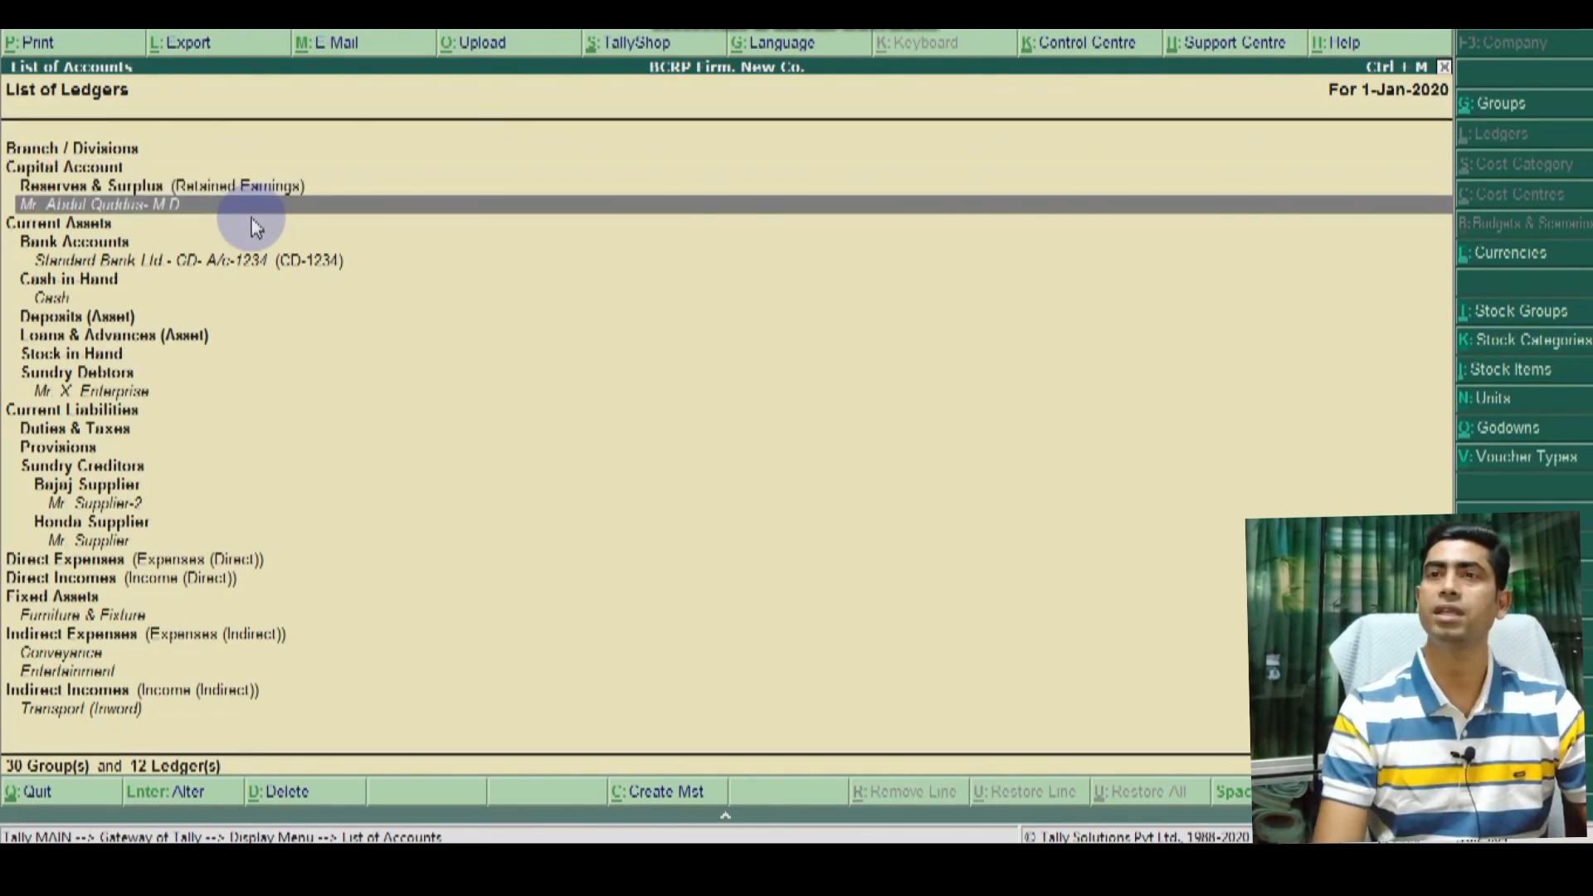
{"action": "key", "text": "Down"}
{"action": "key", "text": "Down"}
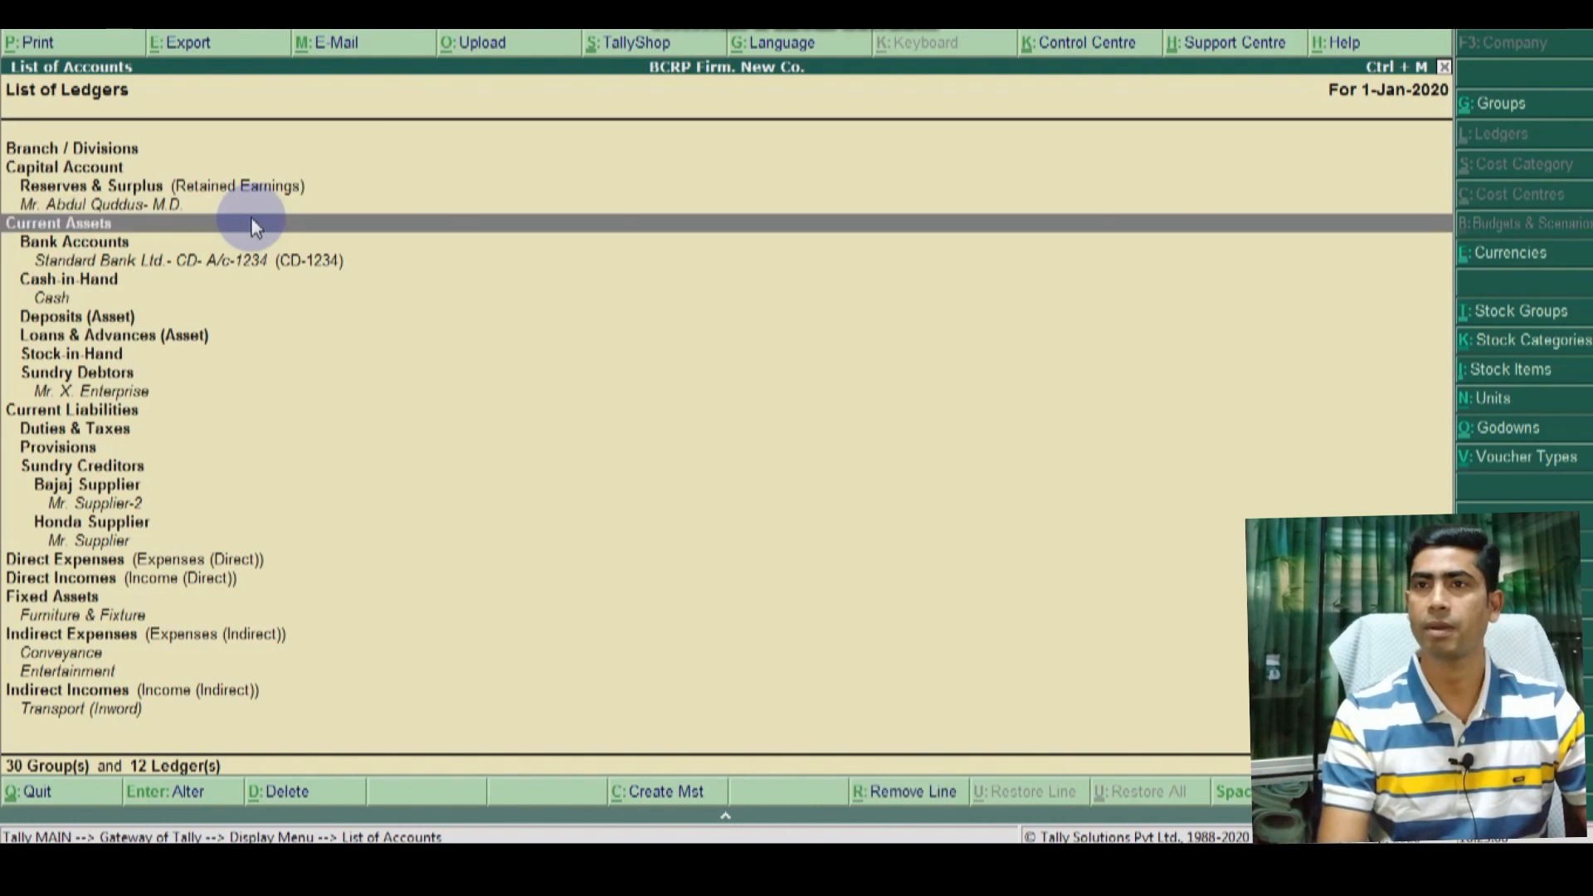
{"action": "key", "text": "Down"}
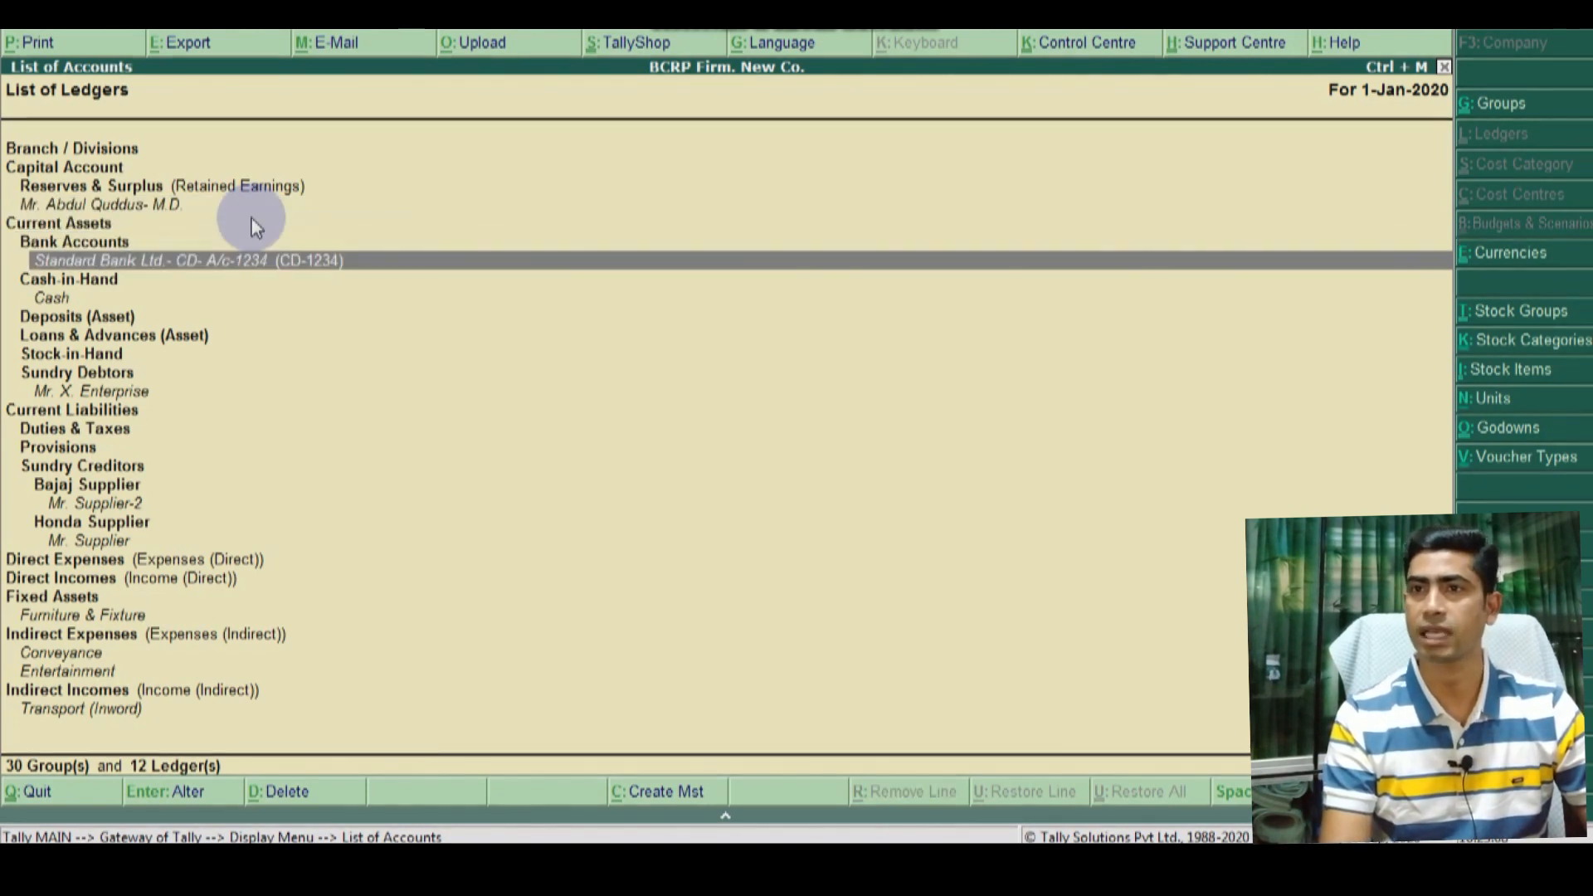
{"action": "key", "text": "Down"}
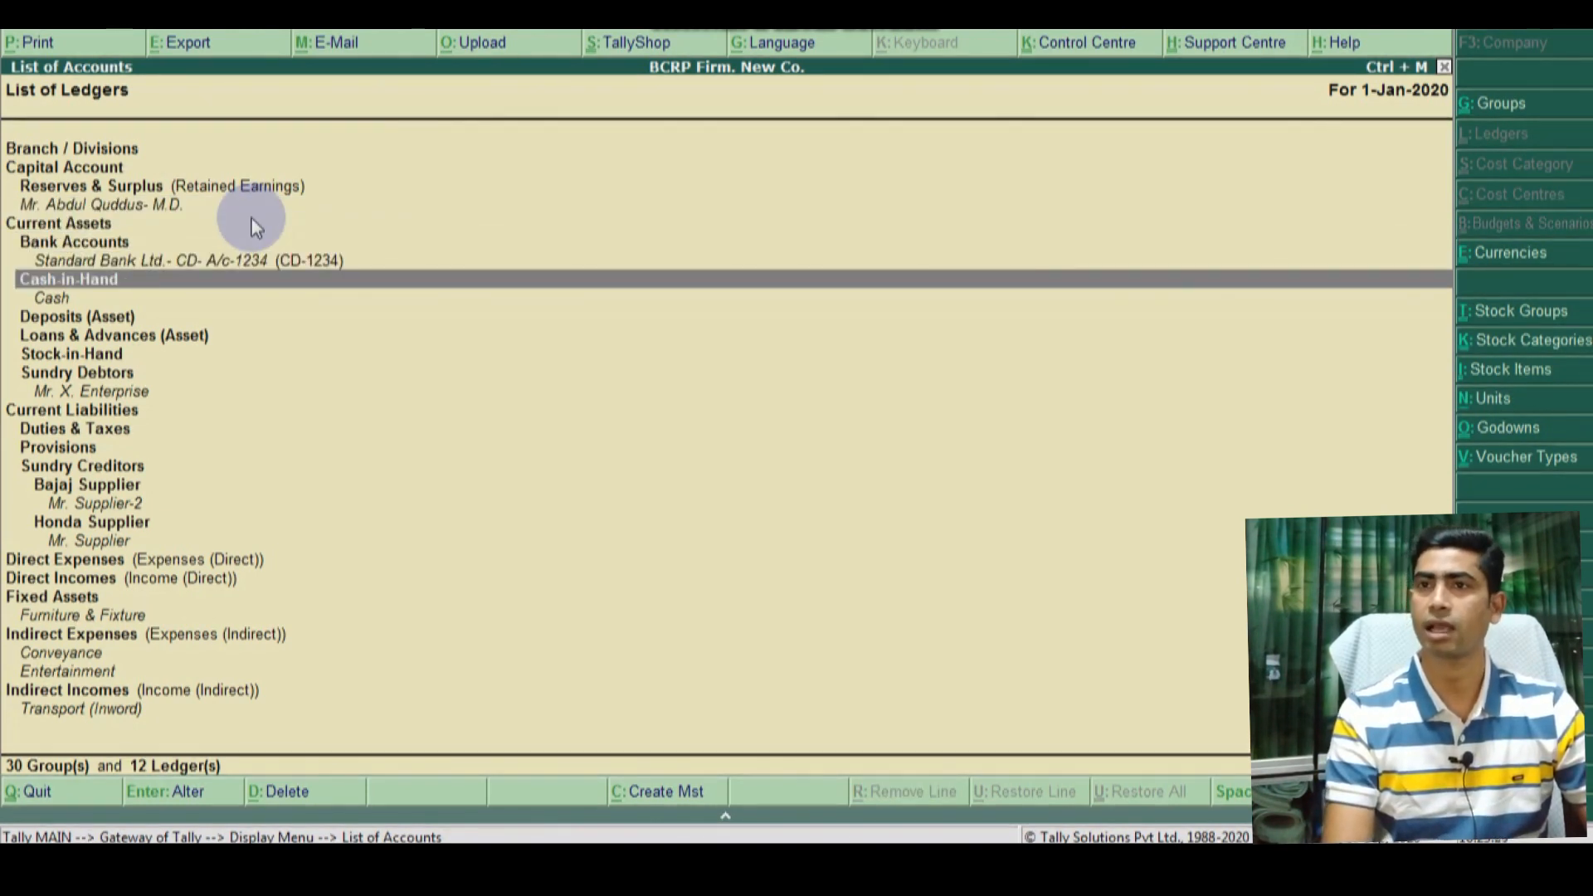
{"action": "key", "text": "Down"}
{"action": "key", "text": "Down"}
{"action": "key", "text": "Down"}
{"action": "key", "text": "Down"}
{"action": "key", "text": "Down"}
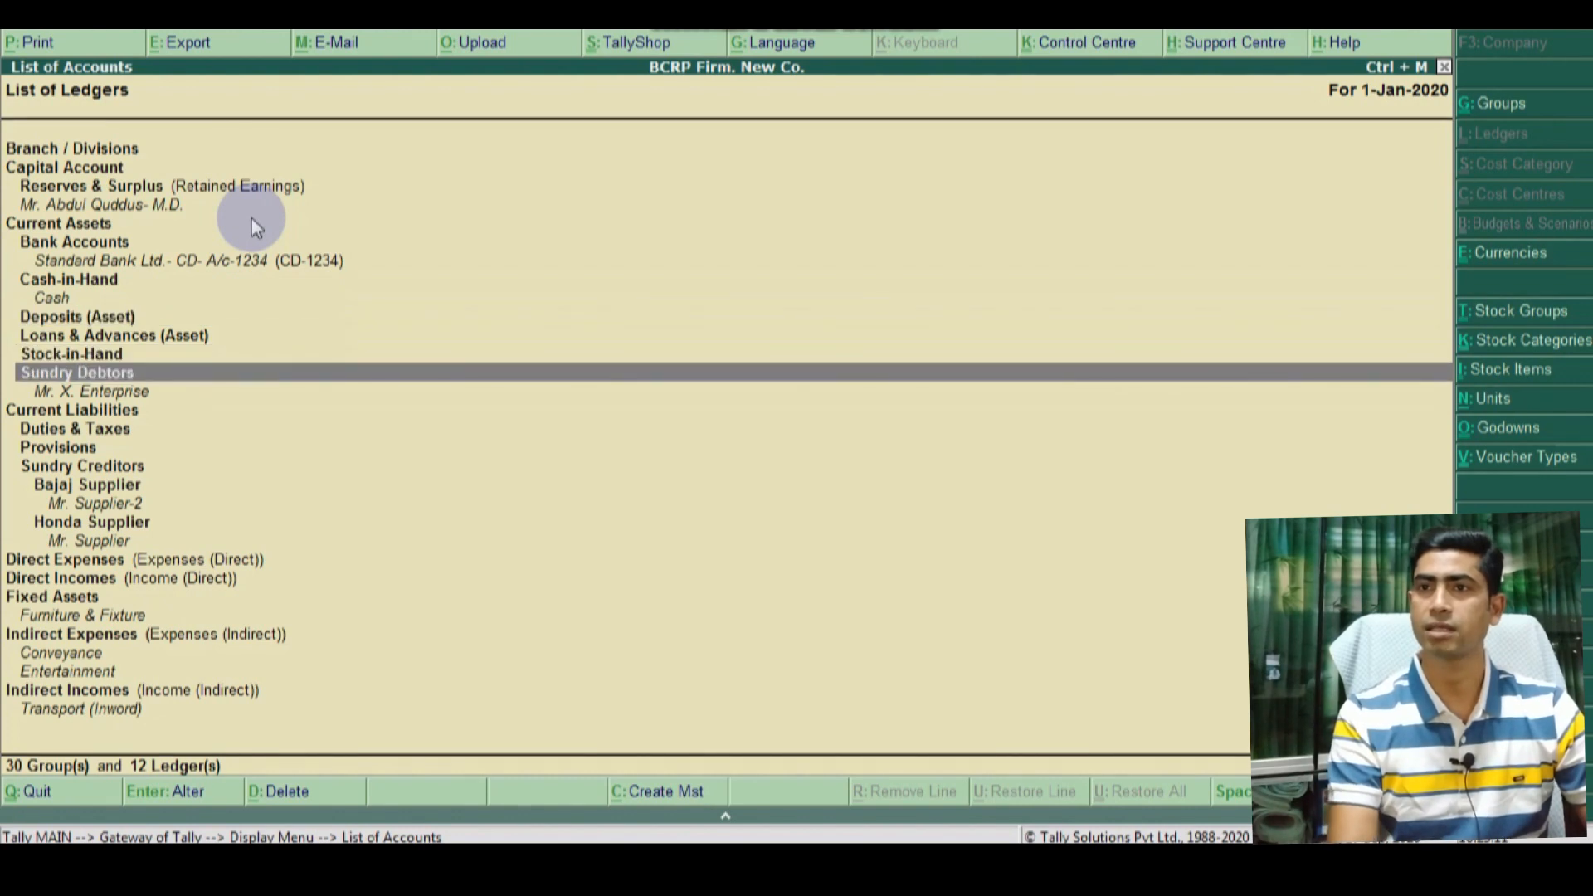
{"action": "key", "text": "Down"}
{"action": "key", "text": "Down"}
{"action": "key", "text": "Down"}
{"action": "key", "text": "Down"}
{"action": "key", "text": "Down"}
{"action": "key", "text": "Down"}
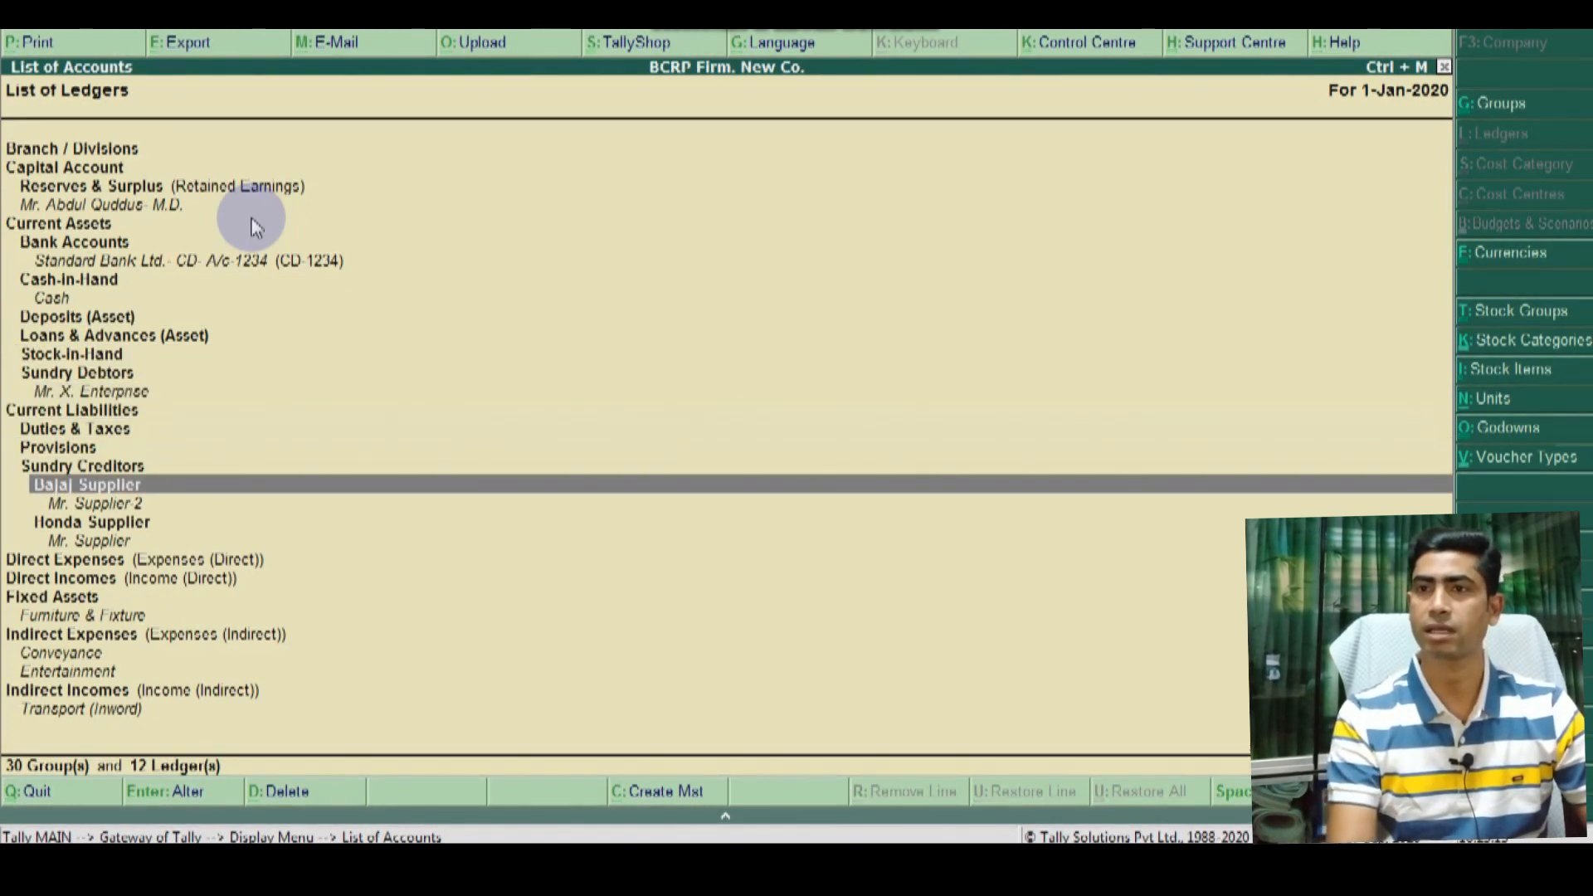
{"action": "key", "text": "Up"}
{"action": "key", "text": "Down"}
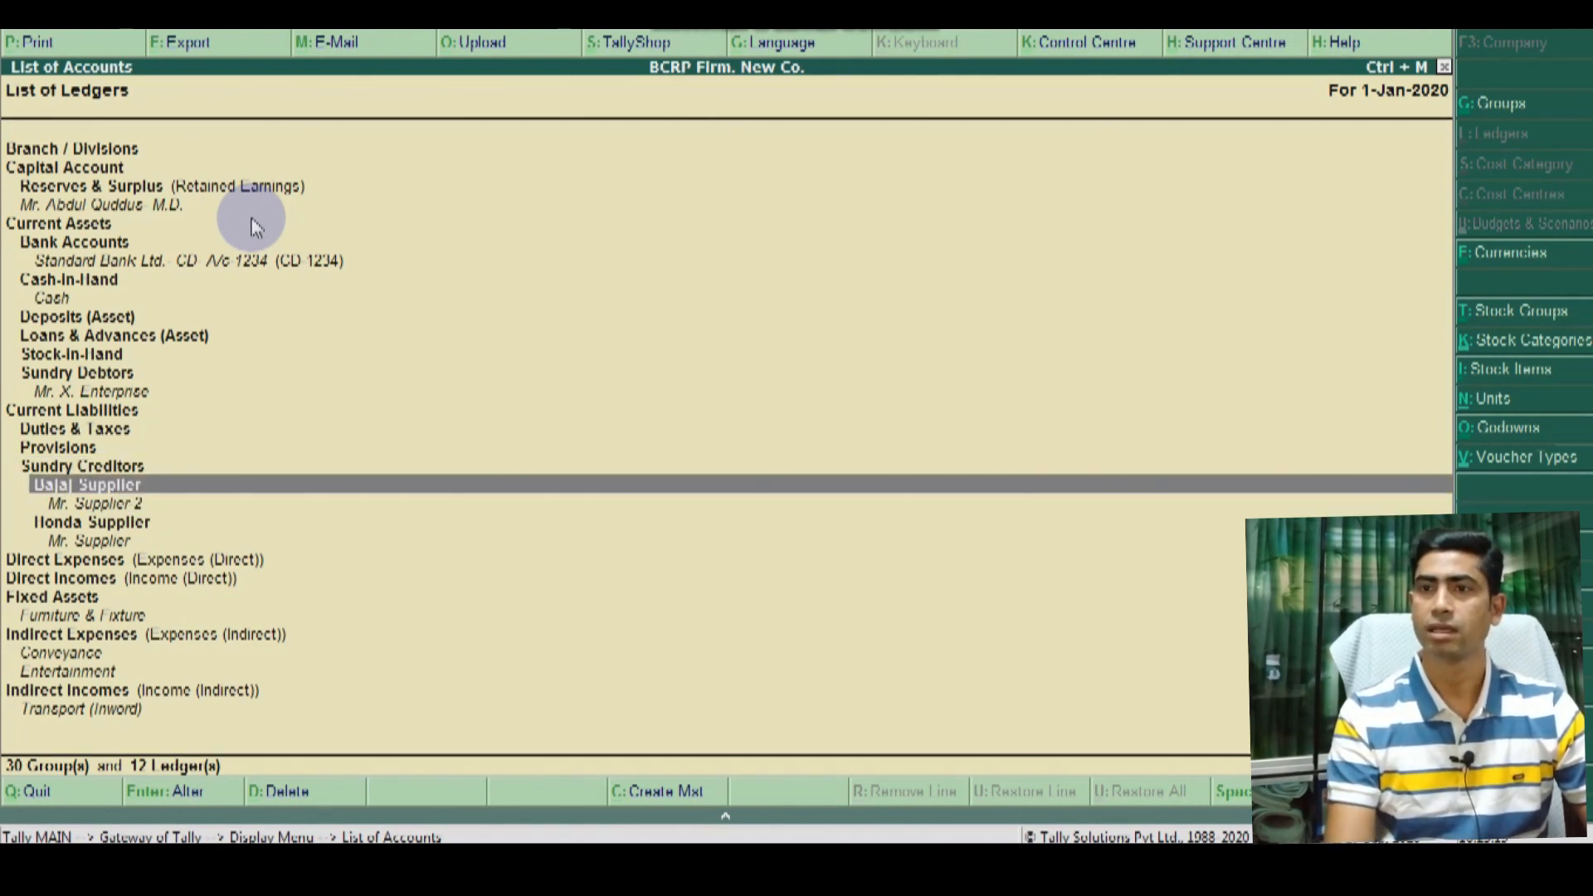
{"action": "key", "text": "Down"}
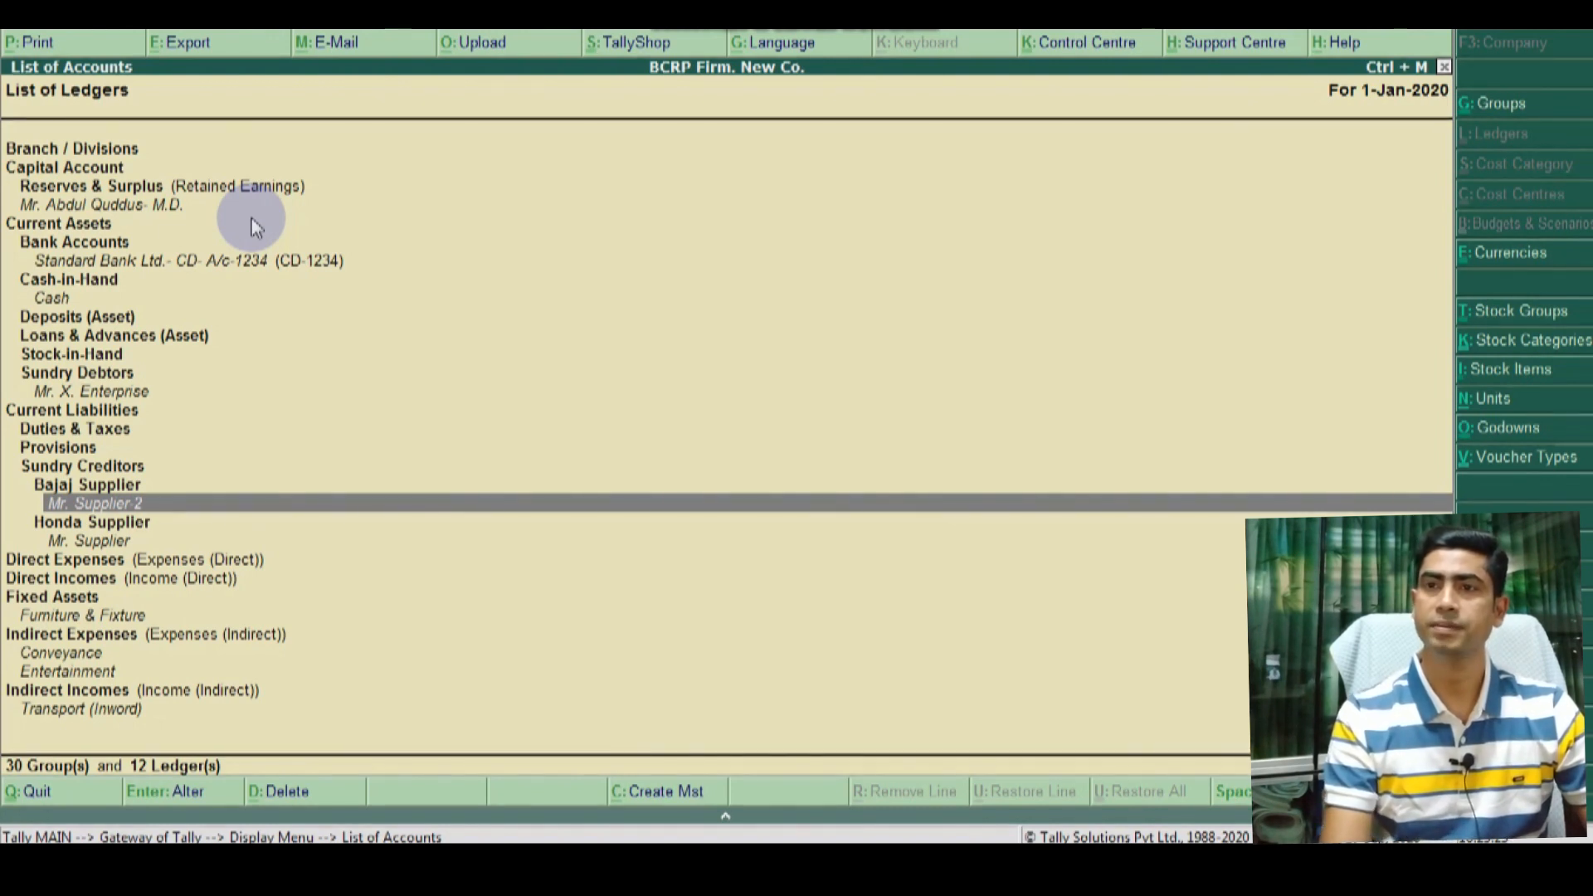
{"action": "key", "text": "Down"}
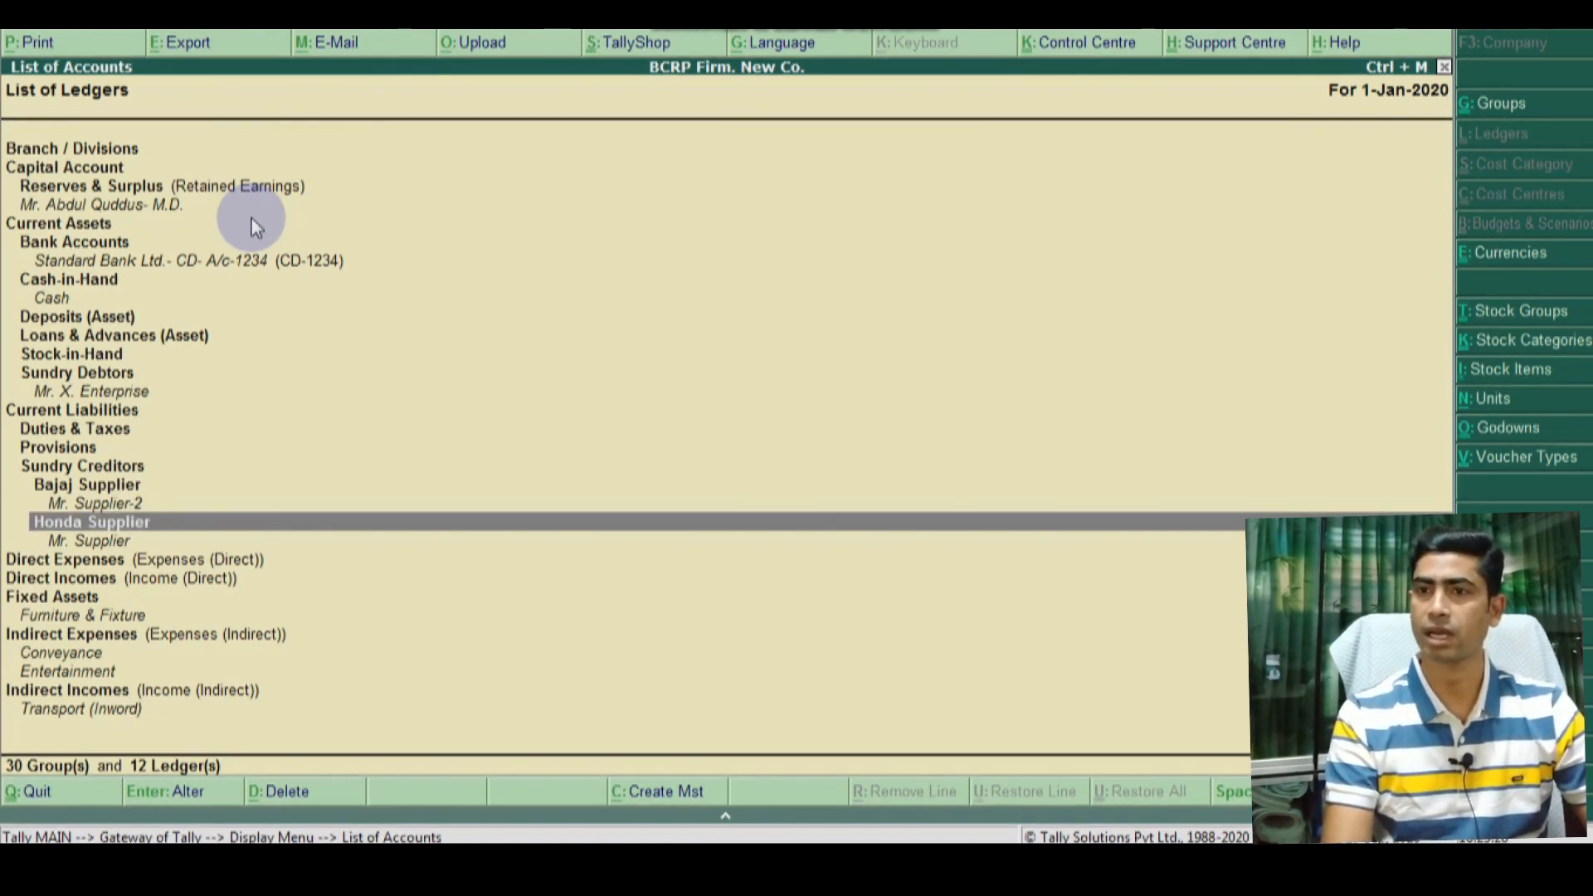
{"action": "key", "text": "Down"}
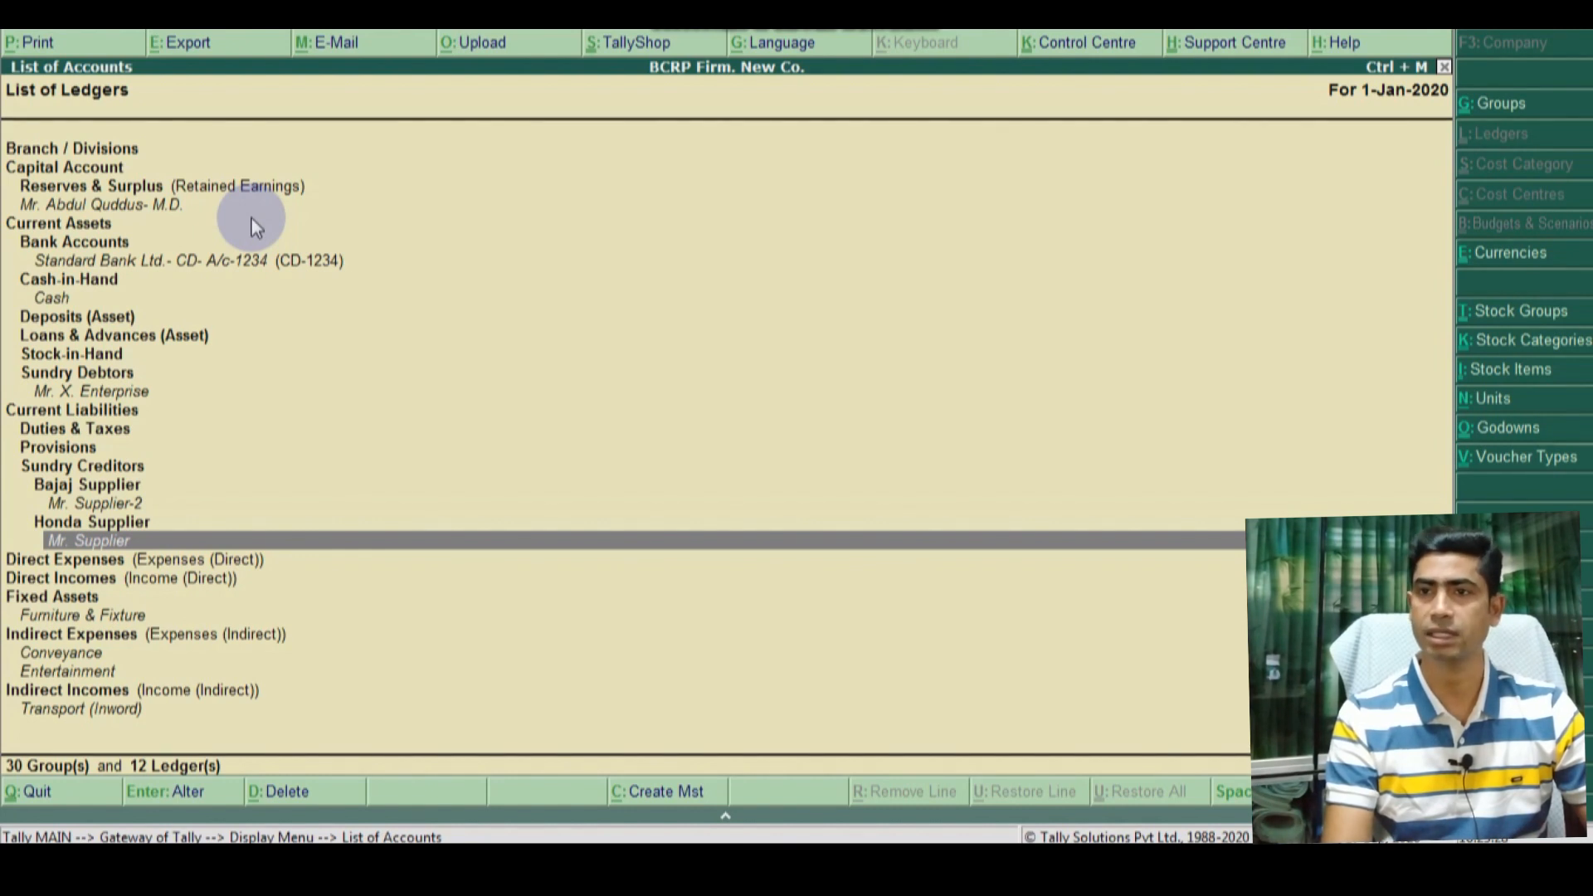
{"action": "key", "text": "Down"}
{"action": "key", "text": "Down"}
{"action": "key", "text": "Down"}
{"action": "key", "text": "Down"}
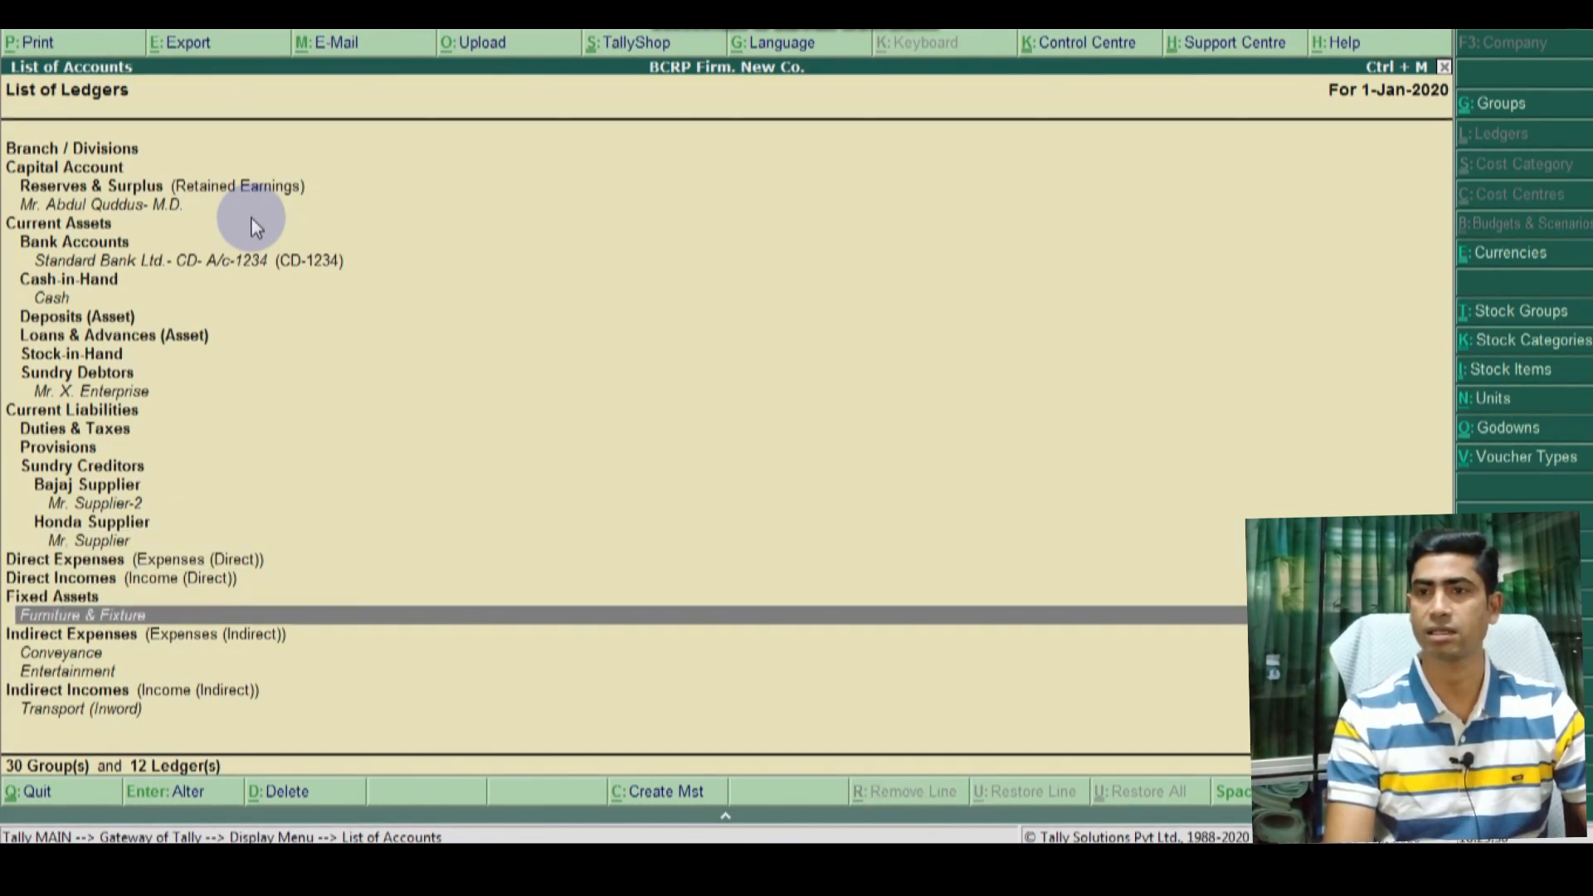
{"action": "key", "text": "Down"}
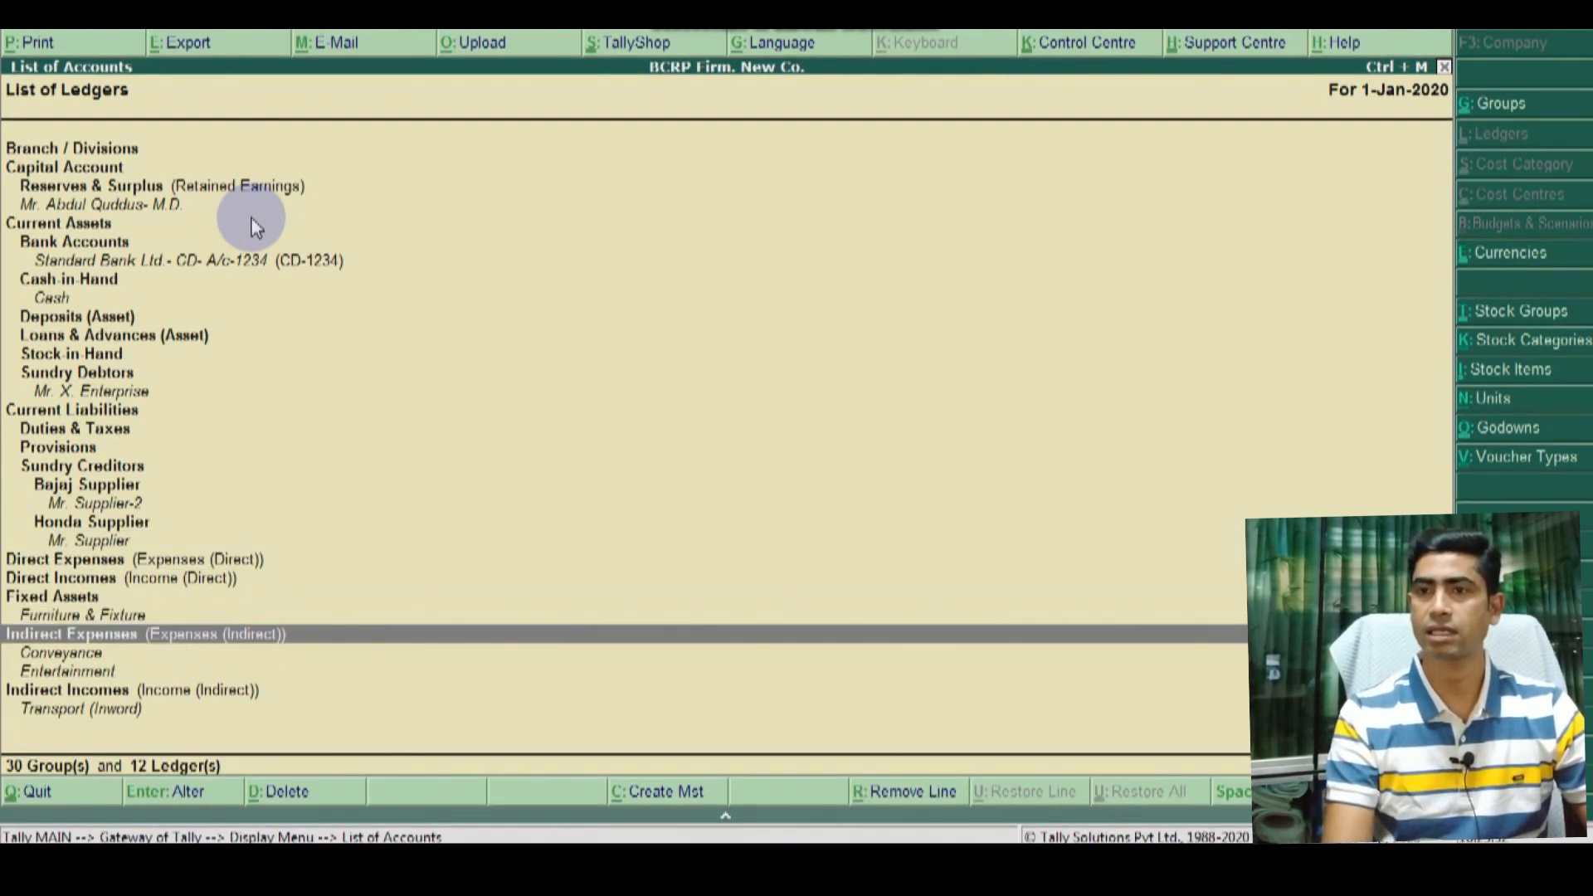
Step: Locate the Transport (Inword) ledger under Indirect Incomes
{"action": "key", "text": "Down"}
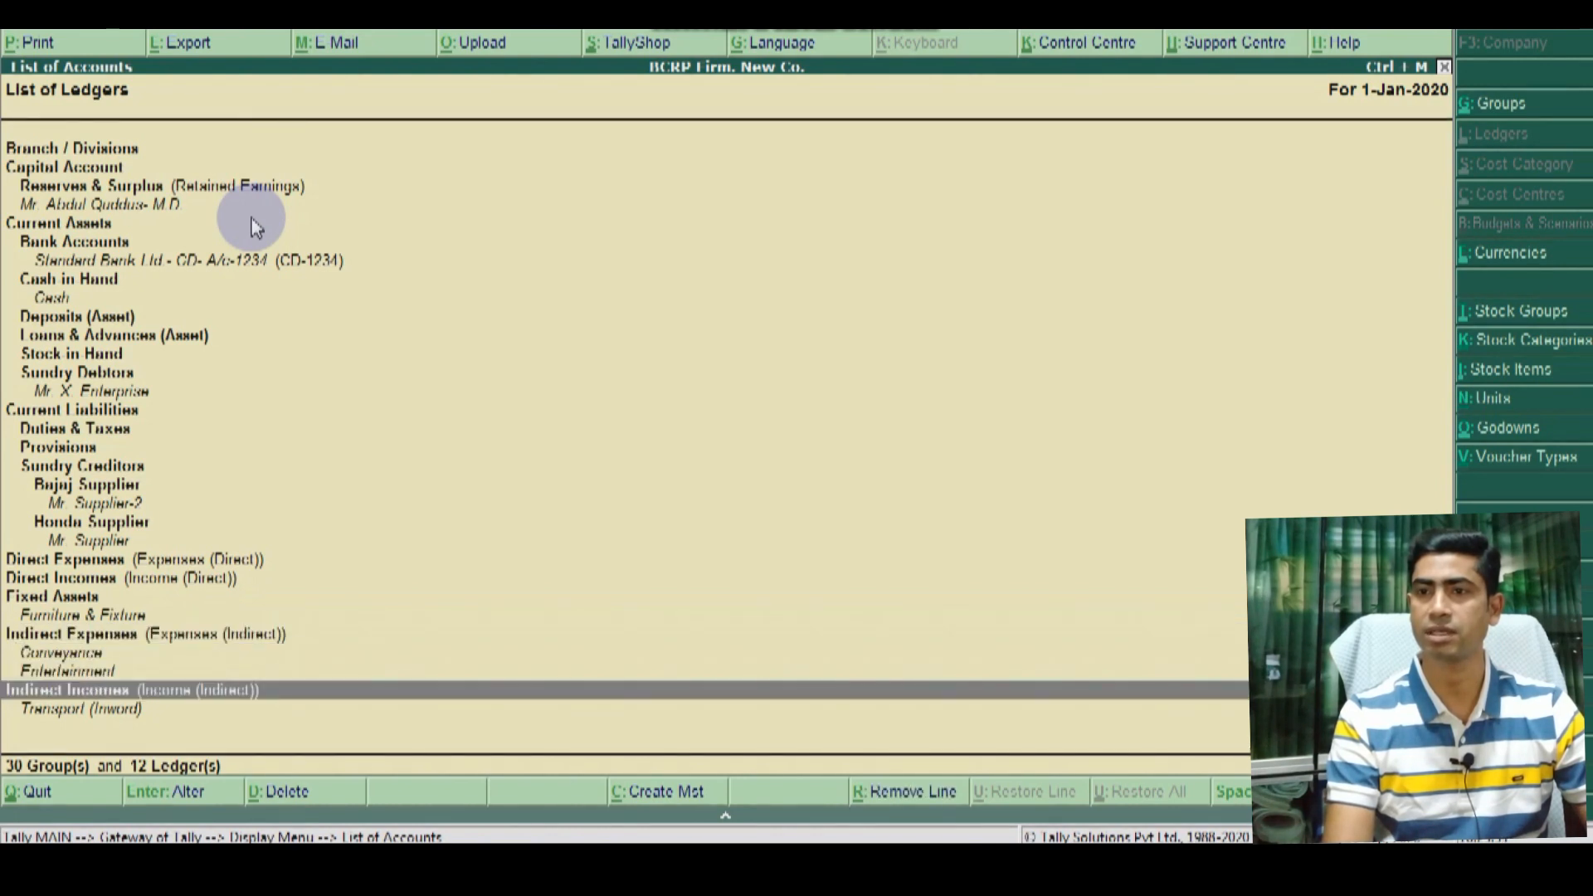
{"action": "key", "text": "Down"}
{"action": "key", "text": "Down"}
{"action": "key", "text": "Down"}
{"action": "key", "text": "Up"}
{"action": "key", "text": "Up"}
{"action": "key", "text": "Up"}
{"action": "key", "text": "Down"}
{"action": "key", "text": "Down"}
{"action": "key", "text": "Up"}
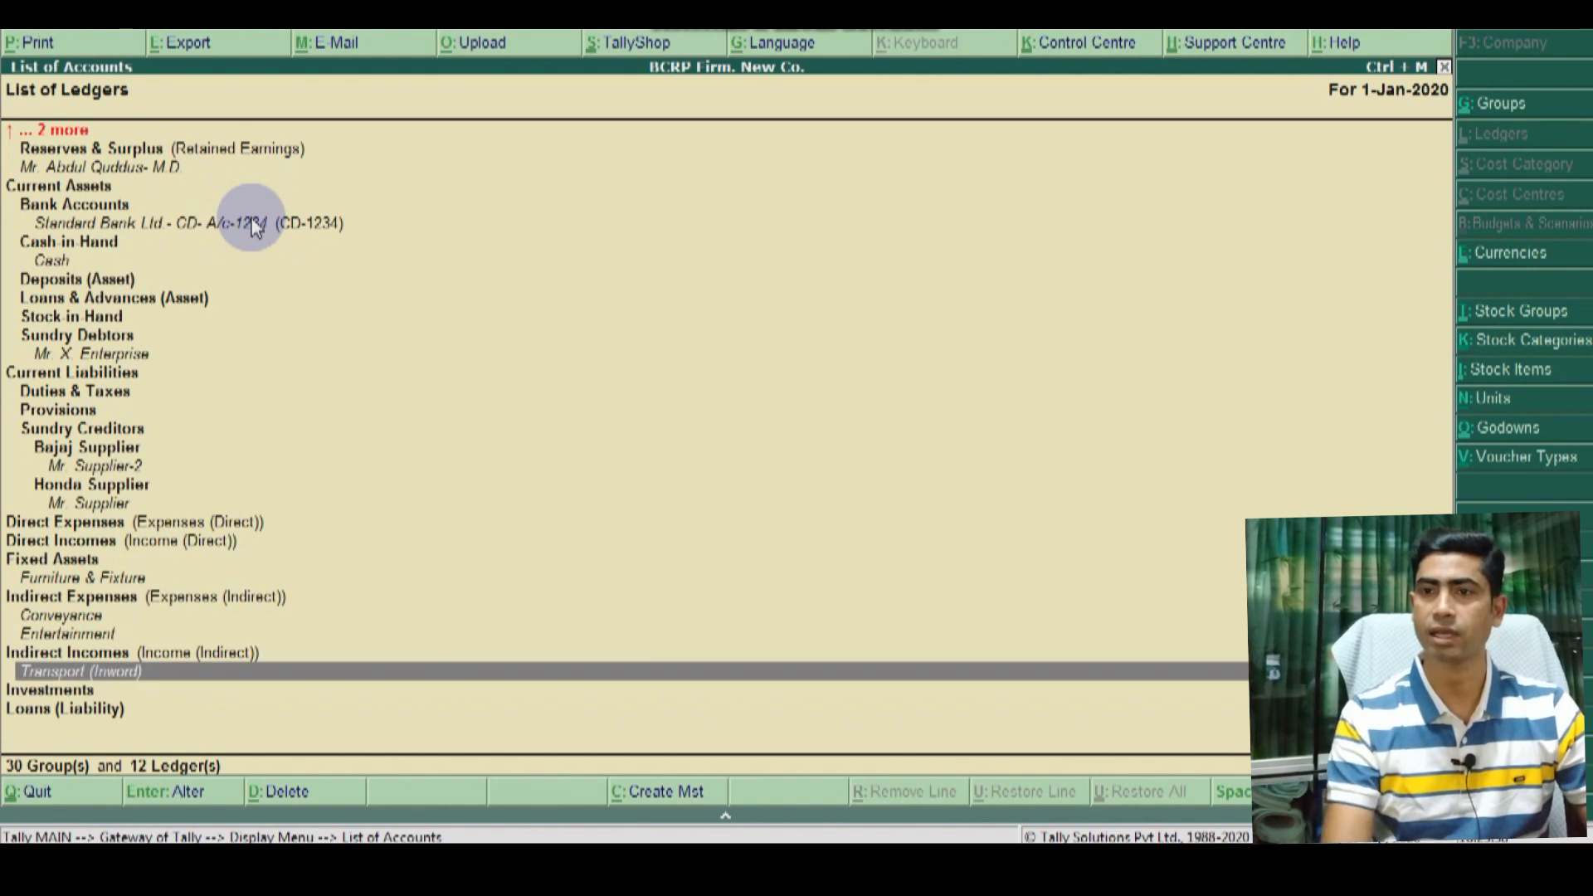
{"action": "key", "text": "Up"}
{"action": "key", "text": "Down"}
{"action": "key", "text": "Up"}
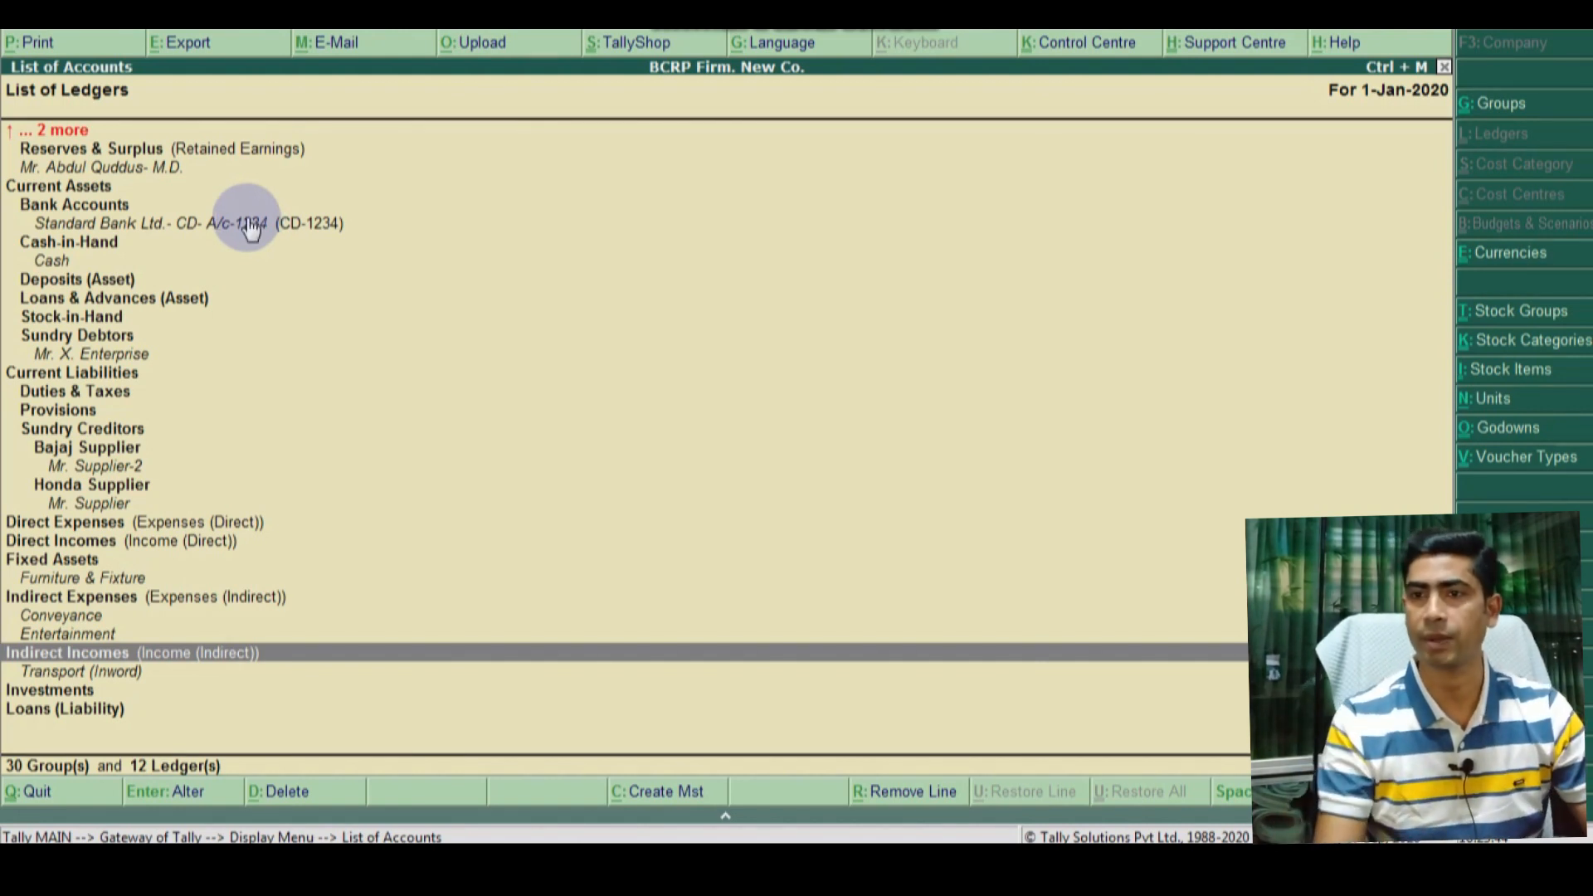
{"action": "key", "text": "Down"}
{"action": "key", "text": "Up"}
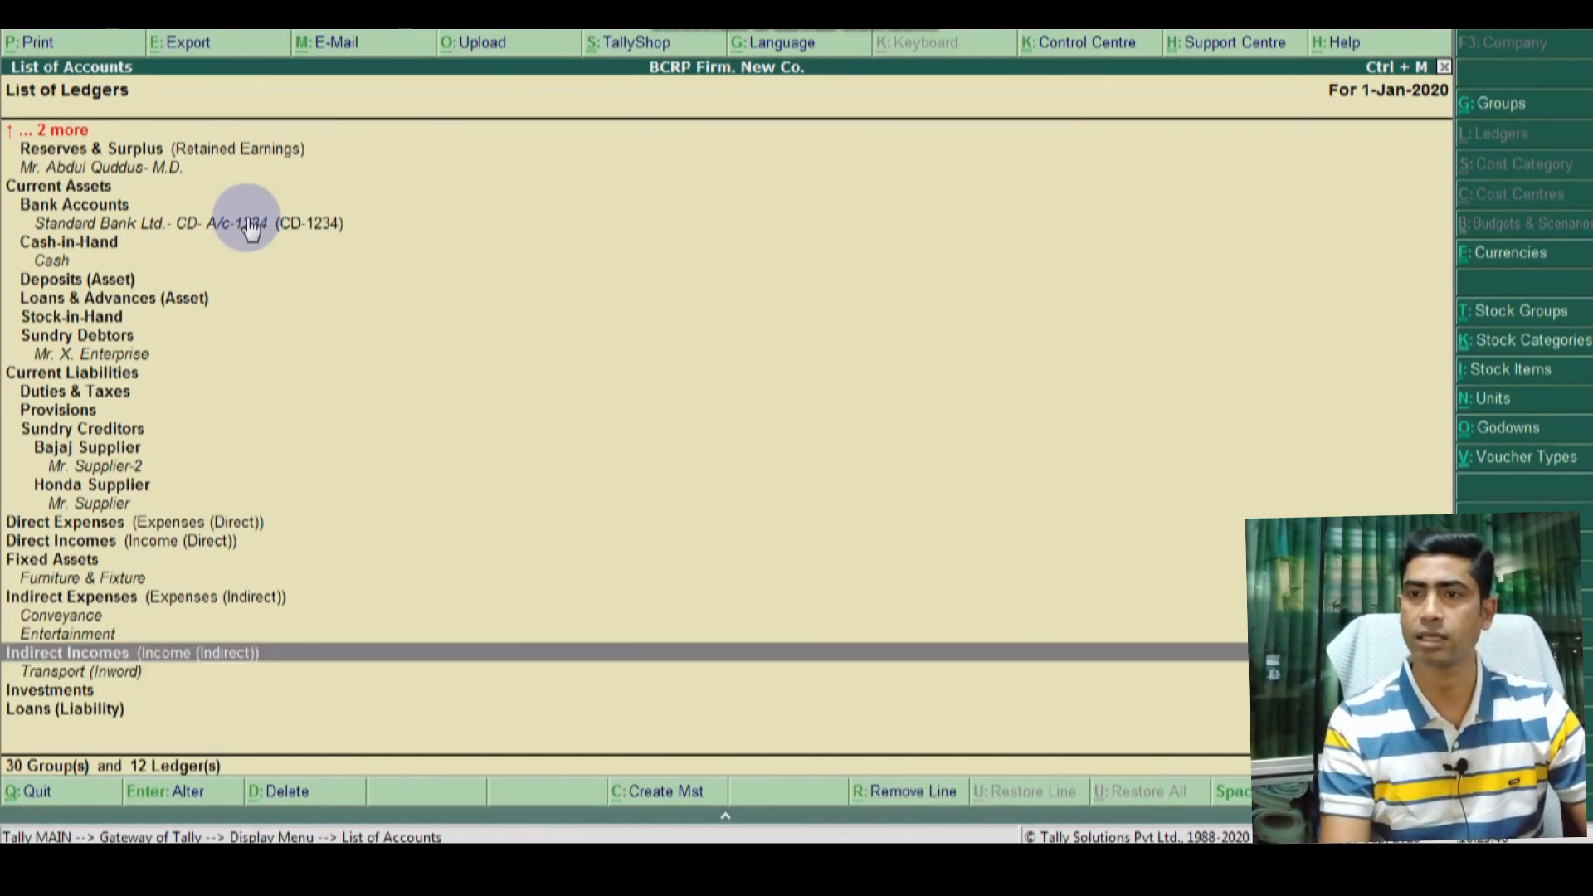
{"action": "key", "text": "Down"}
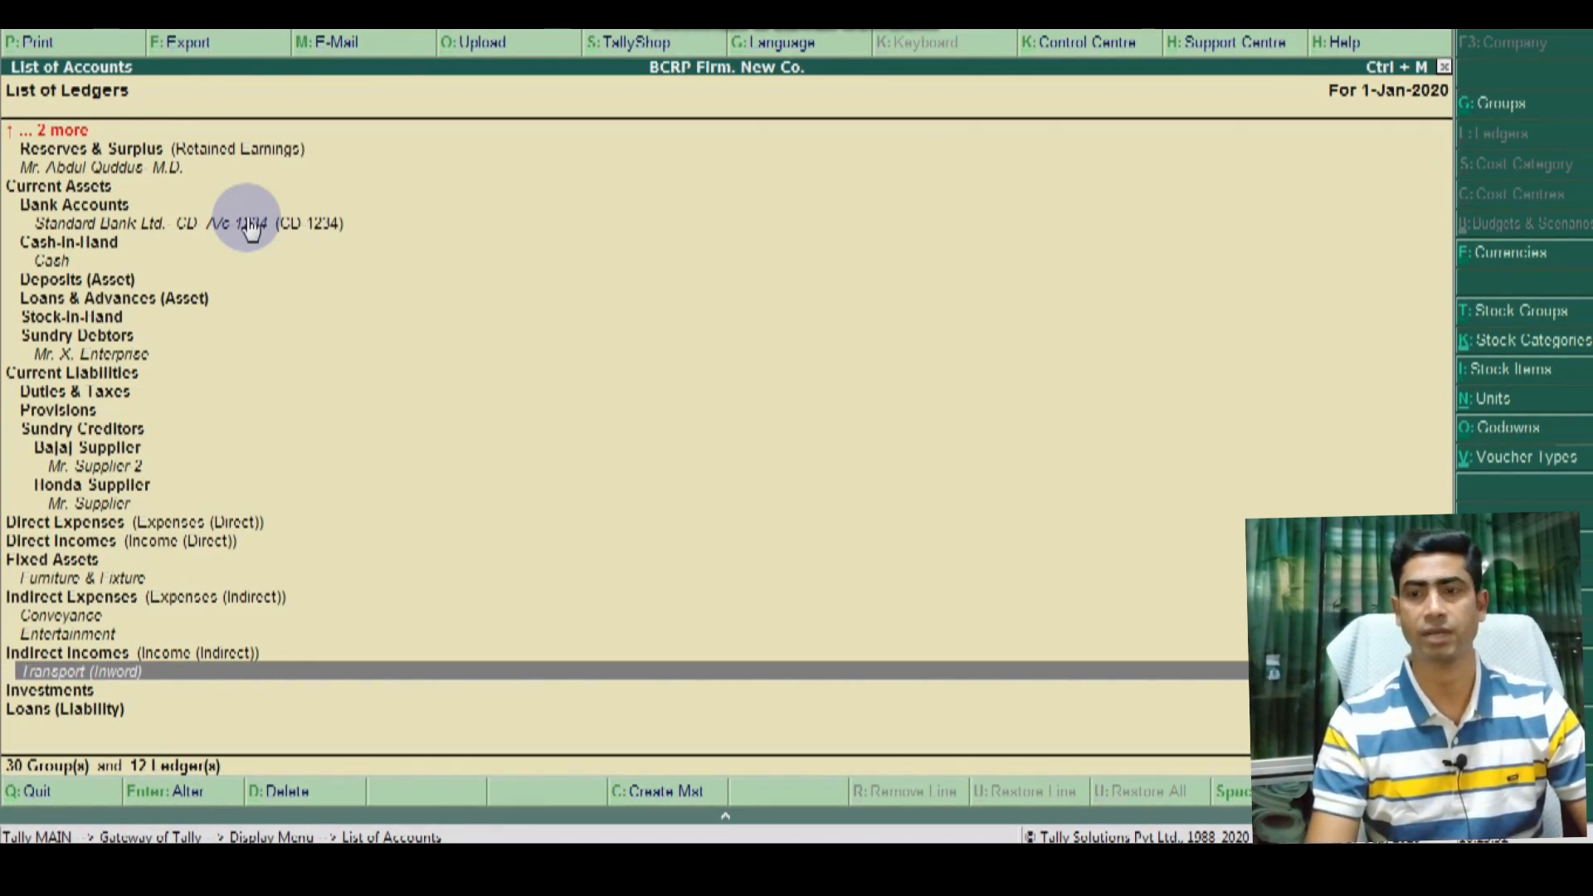
Step: Change Transport (Inword)'s group to Direct Expenses and save the ledger
{"action": "key", "text": "Return"}
{"action": "key", "text": "Return"}
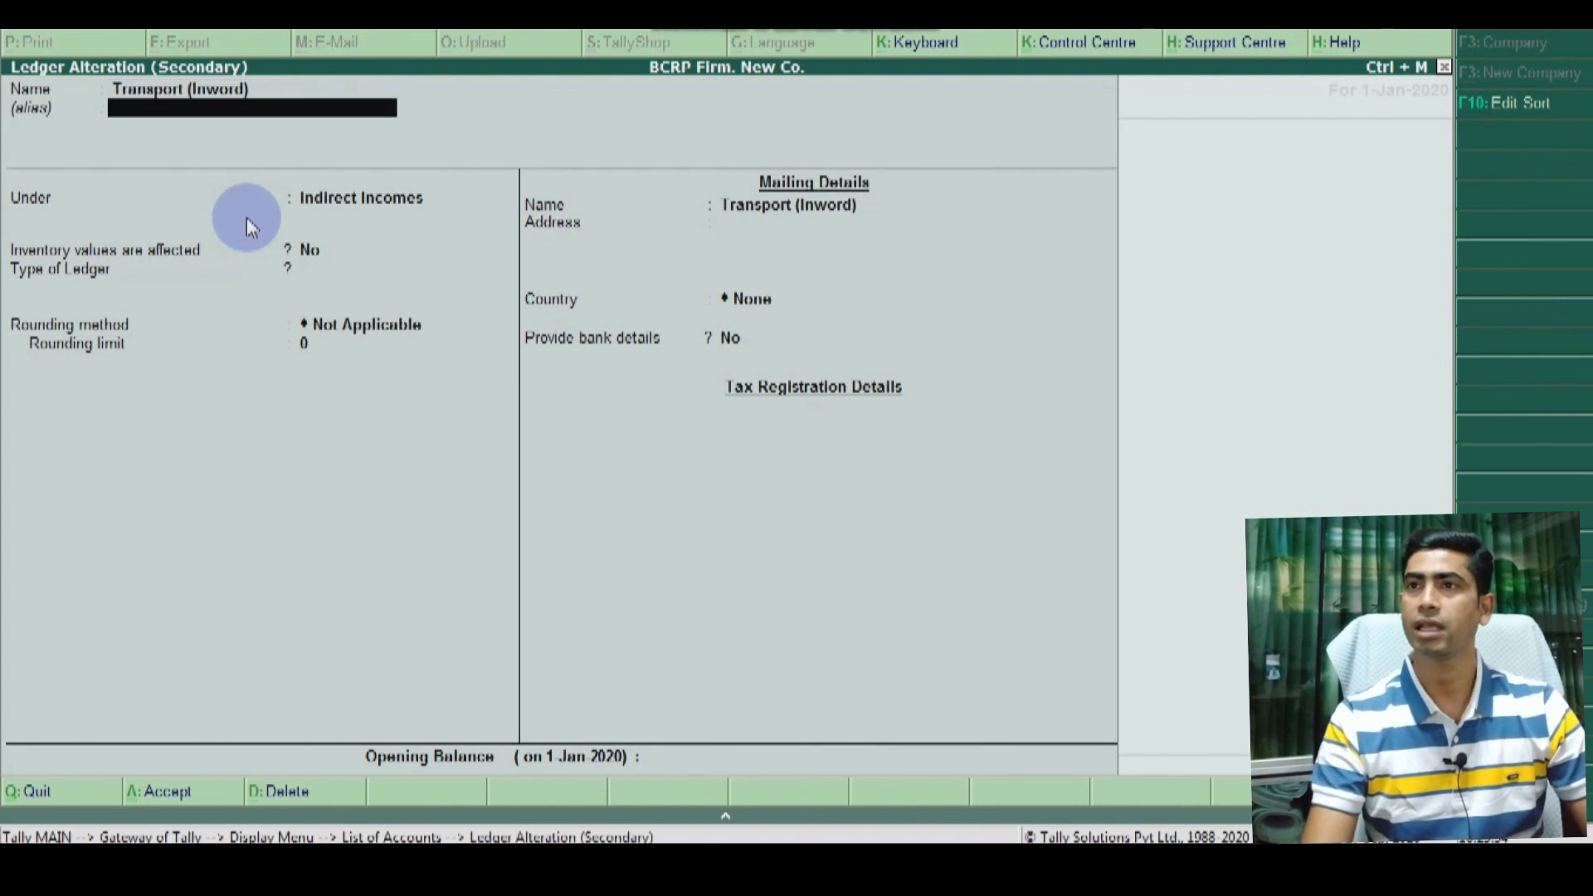
{"action": "key", "text": "Return"}
{"action": "type", "text": "E"}
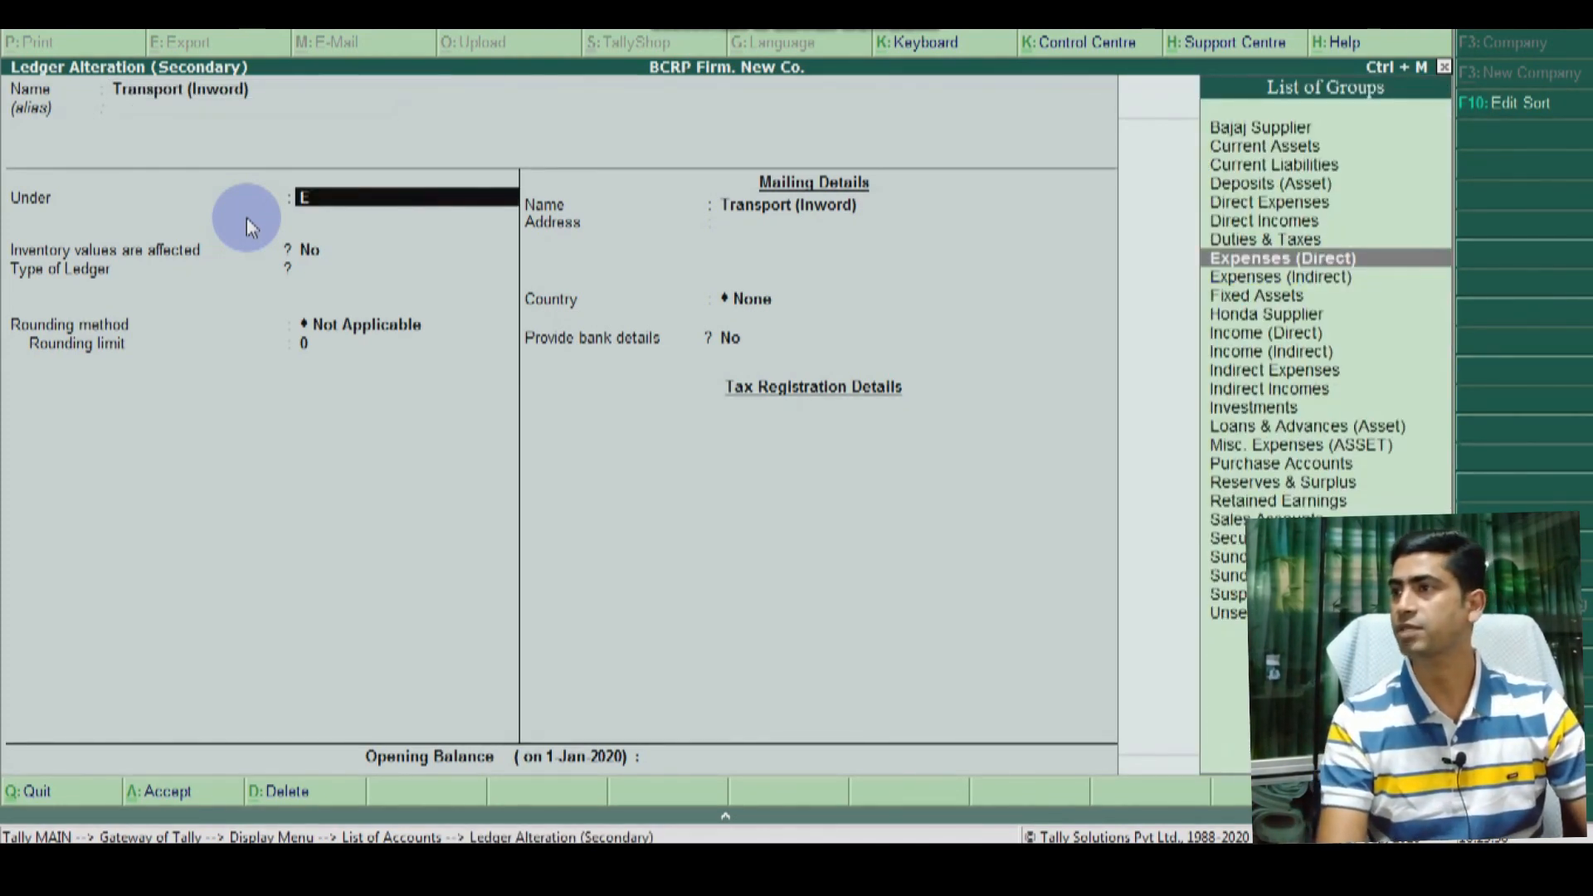
{"action": "key", "text": "Return"}
{"action": "key", "text": "Return"}
{"action": "key", "text": "Return"}
{"action": "key", "text": "Return"}
{"action": "key", "text": "Return"}
{"action": "key", "text": "Return"}
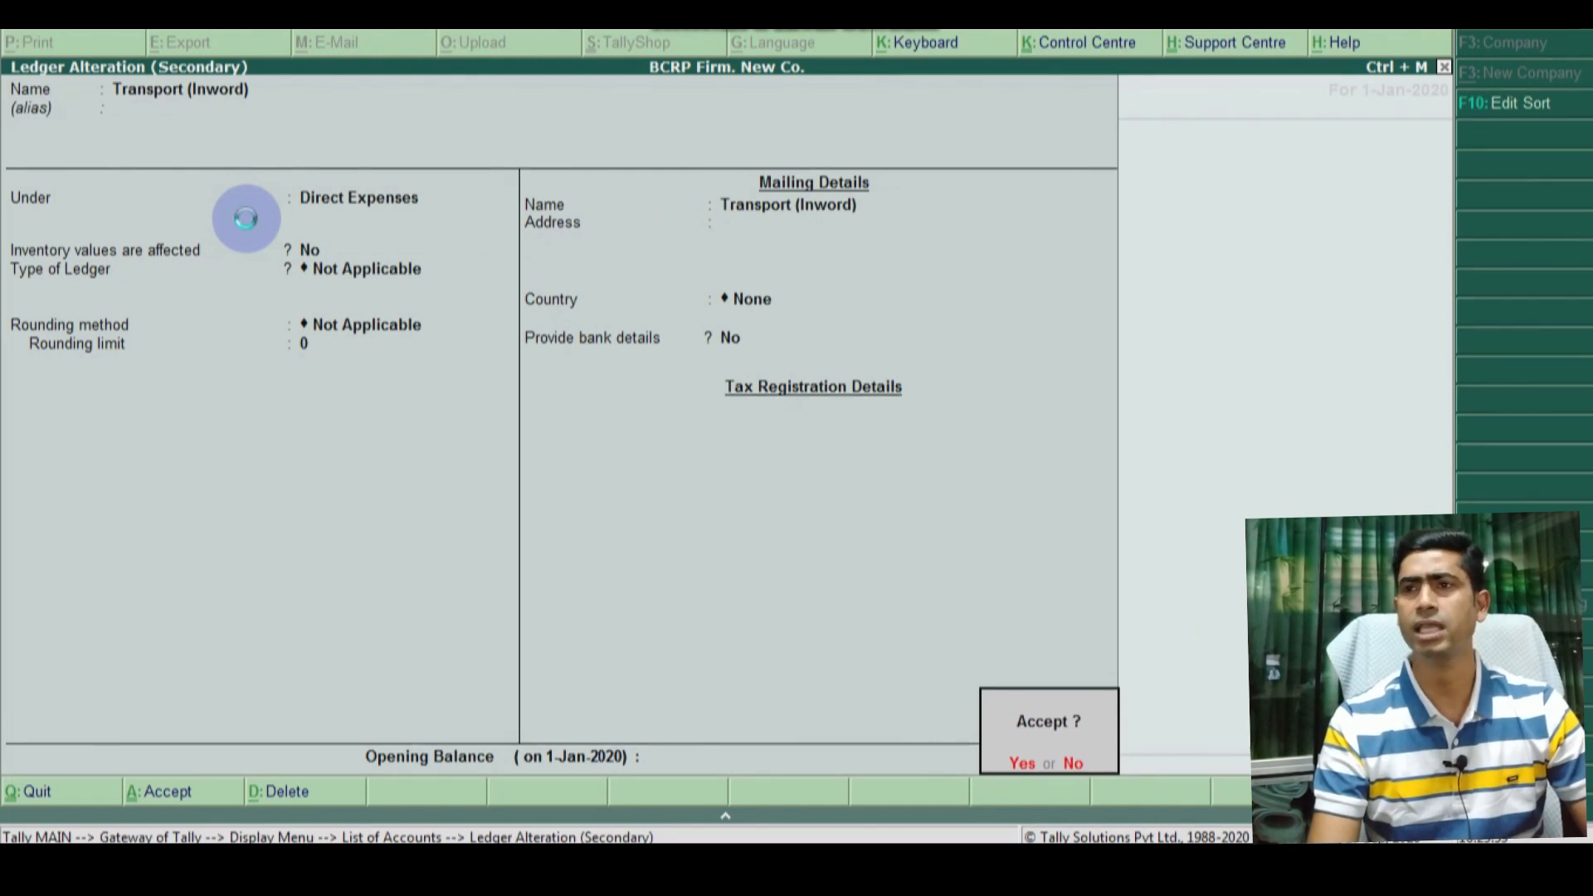
{"action": "key", "text": "Return"}
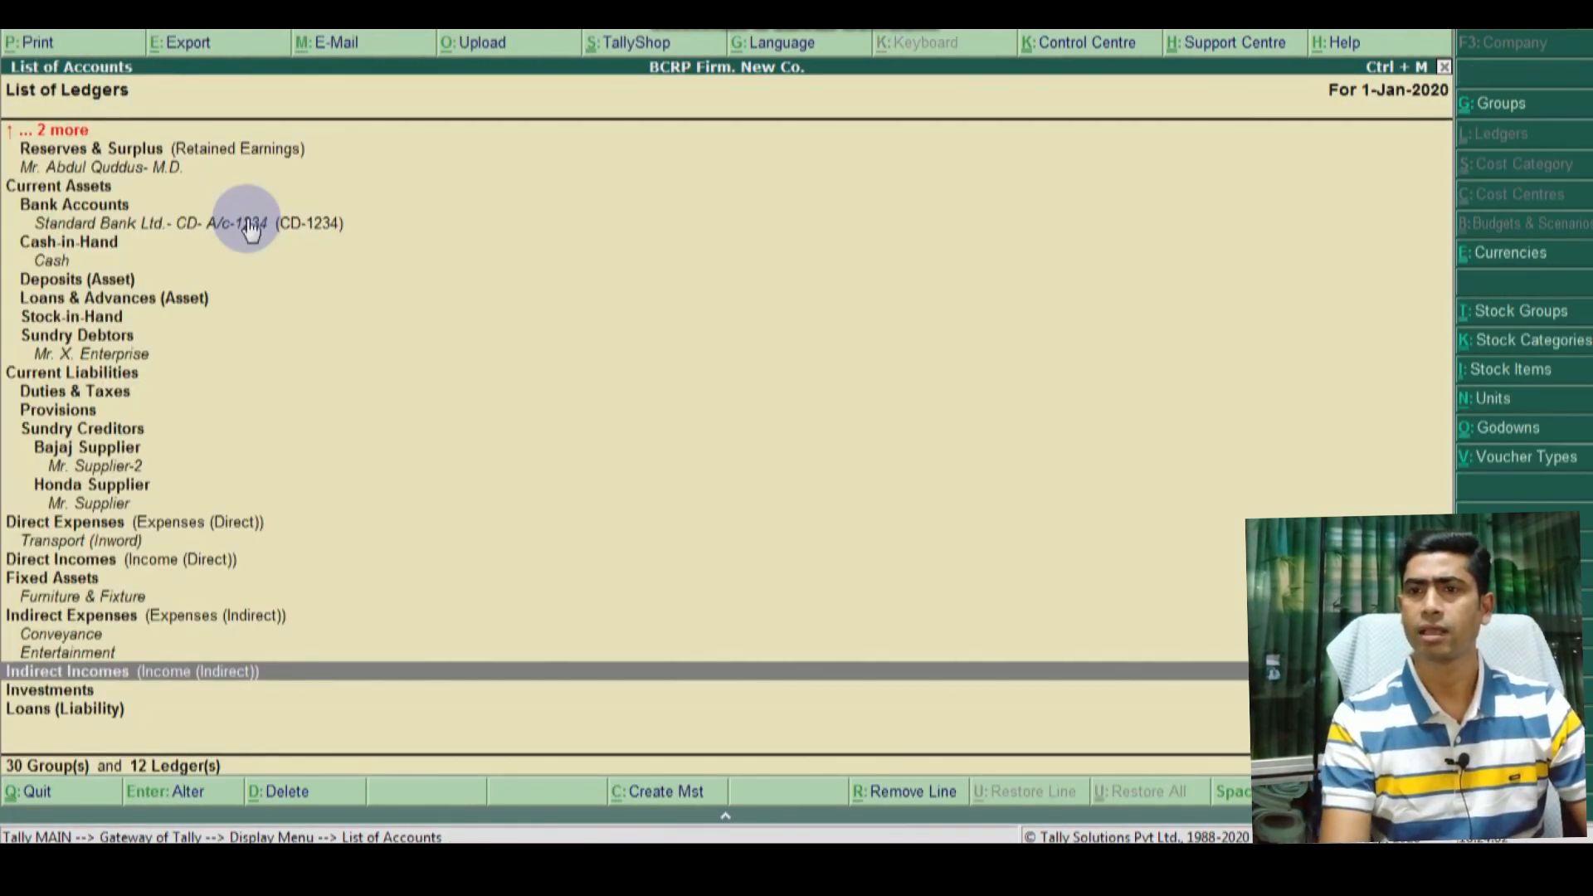
Step: Browse the remaining groups through Sales Accounts to the end of the list
{"action": "key", "text": "Down"}
{"action": "key", "text": "Down"}
{"action": "key", "text": "Up"}
{"action": "key", "text": "Up"}
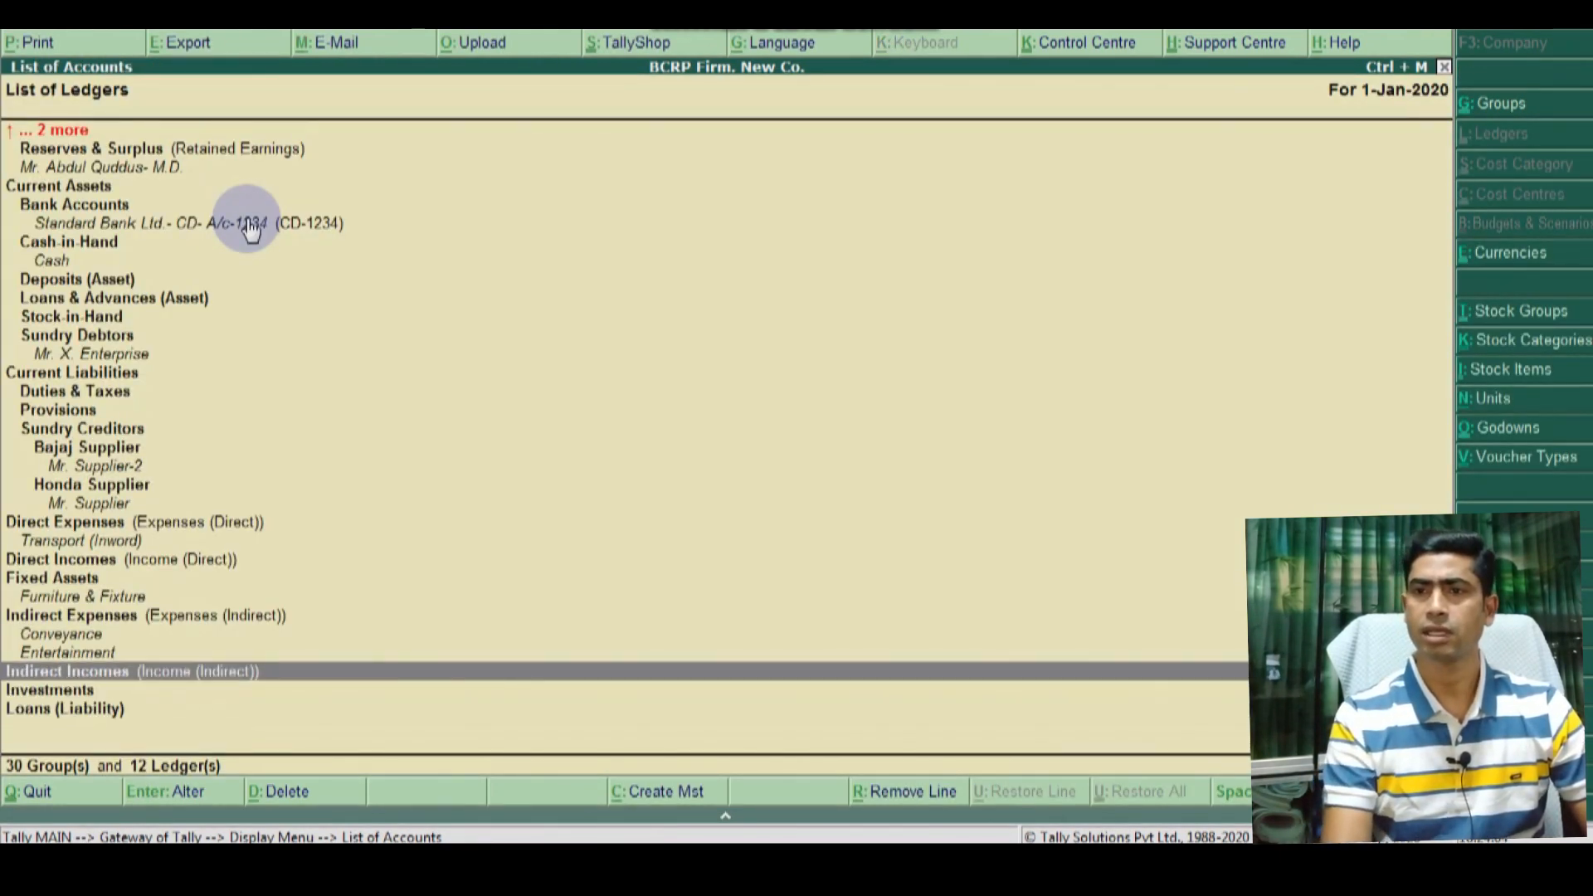
{"action": "key", "text": "Down"}
{"action": "key", "text": "Down"}
{"action": "key", "text": "Down"}
{"action": "key", "text": "Down"}
{"action": "key", "text": "Down"}
{"action": "key", "text": "Down"}
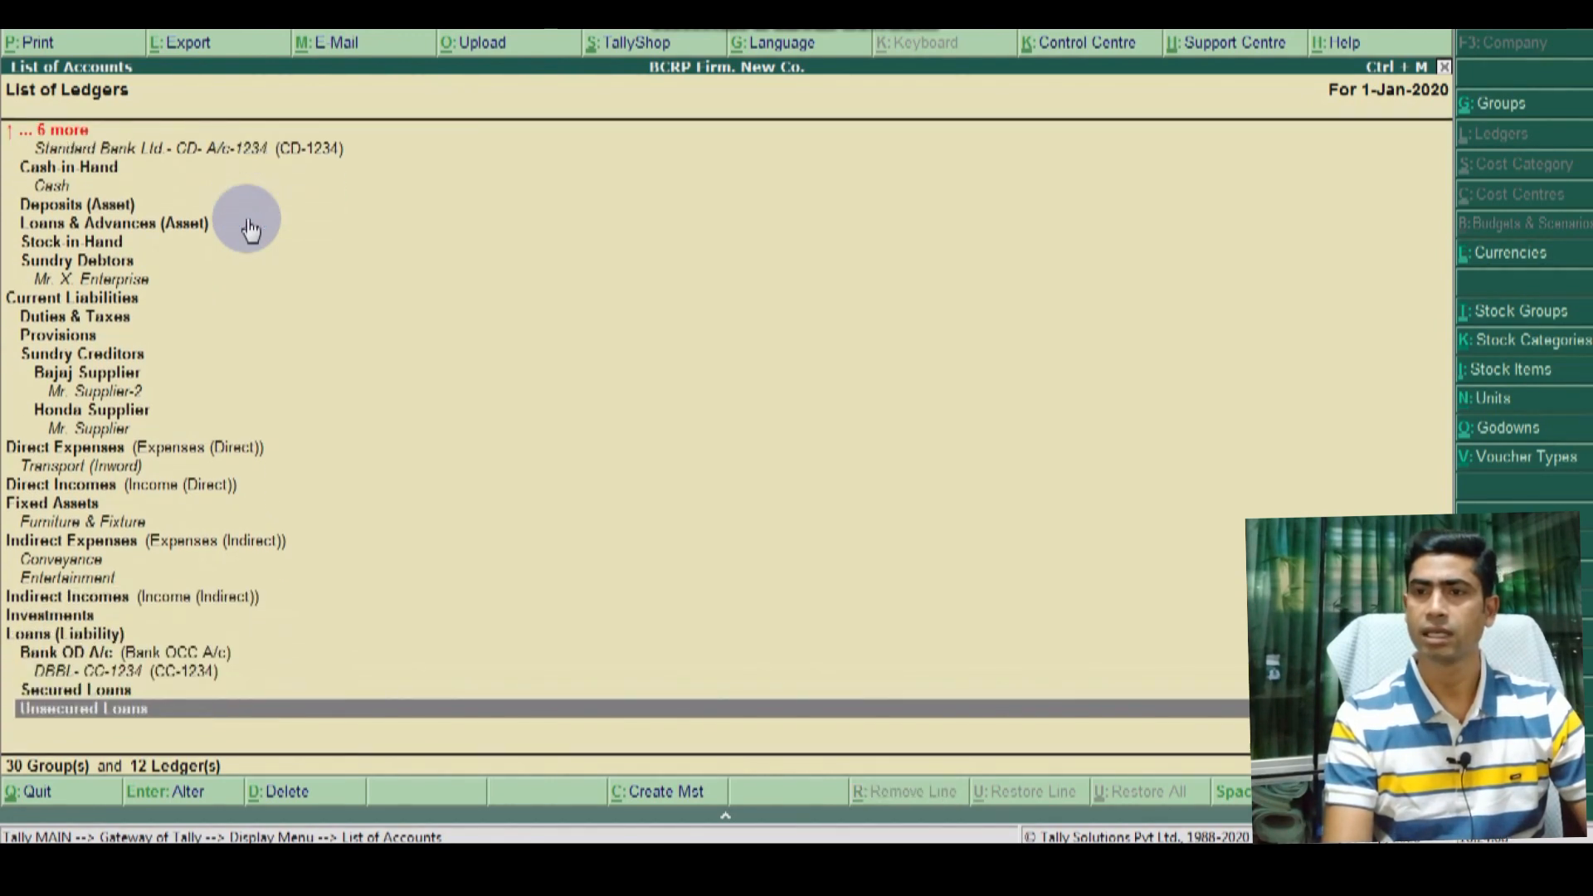
{"action": "key", "text": "Down"}
{"action": "key", "text": "Down"}
{"action": "key", "text": "Up"}
{"action": "key", "text": "Up"}
{"action": "key", "text": "Up"}
{"action": "key", "text": "Up"}
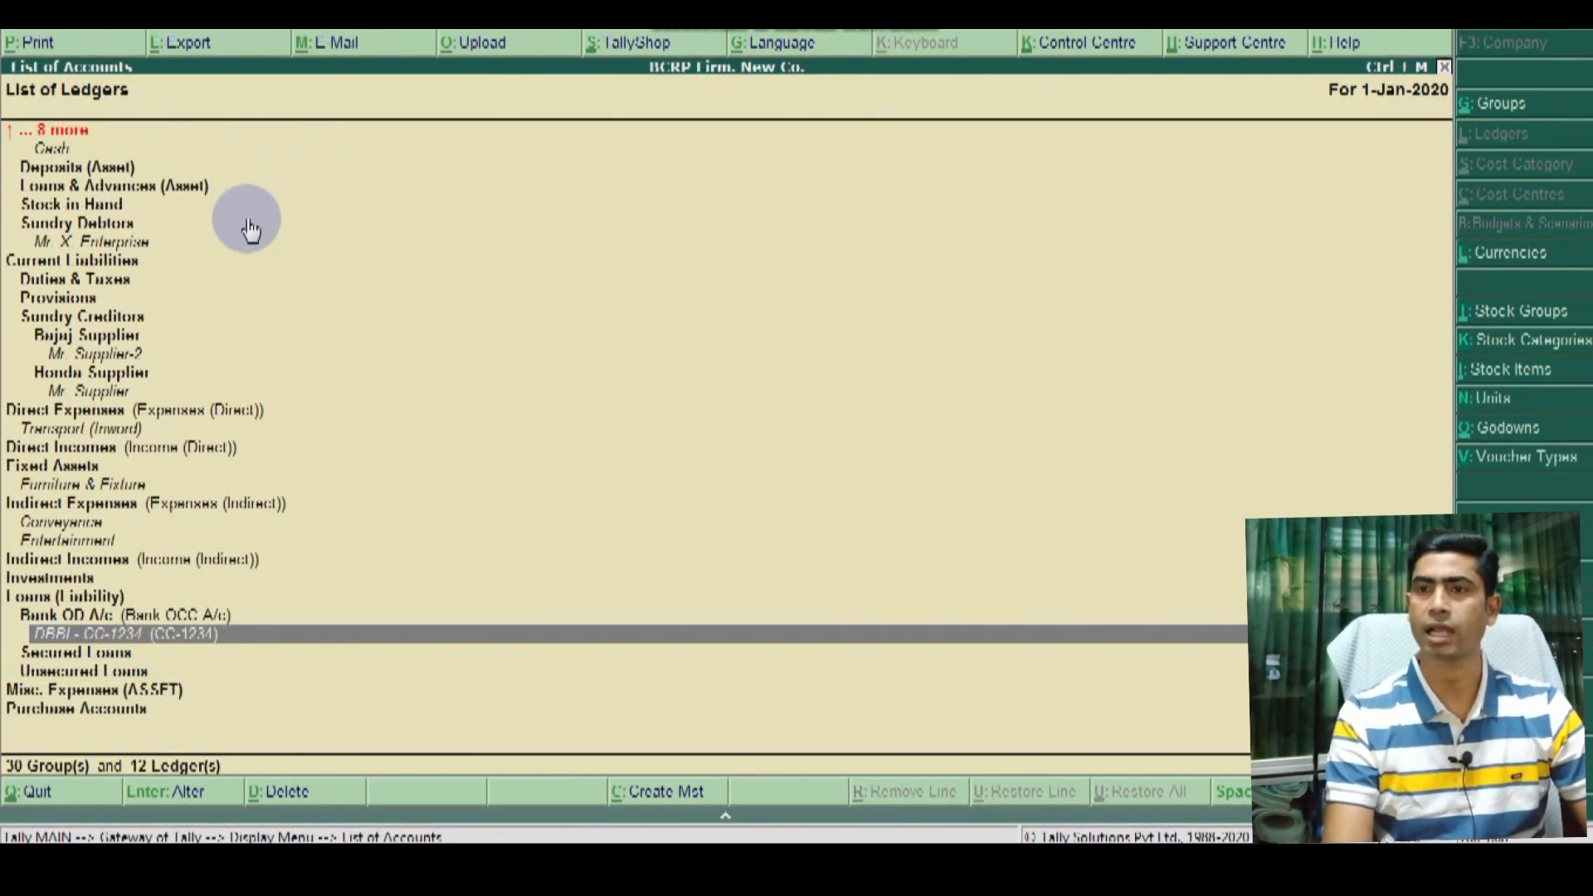
{"action": "key", "text": "Up"}
{"action": "key", "text": "Down"}
{"action": "key", "text": "Down"}
{"action": "key", "text": "Down"}
{"action": "key", "text": "Down"}
{"action": "key", "text": "Down"}
{"action": "key", "text": "Down"}
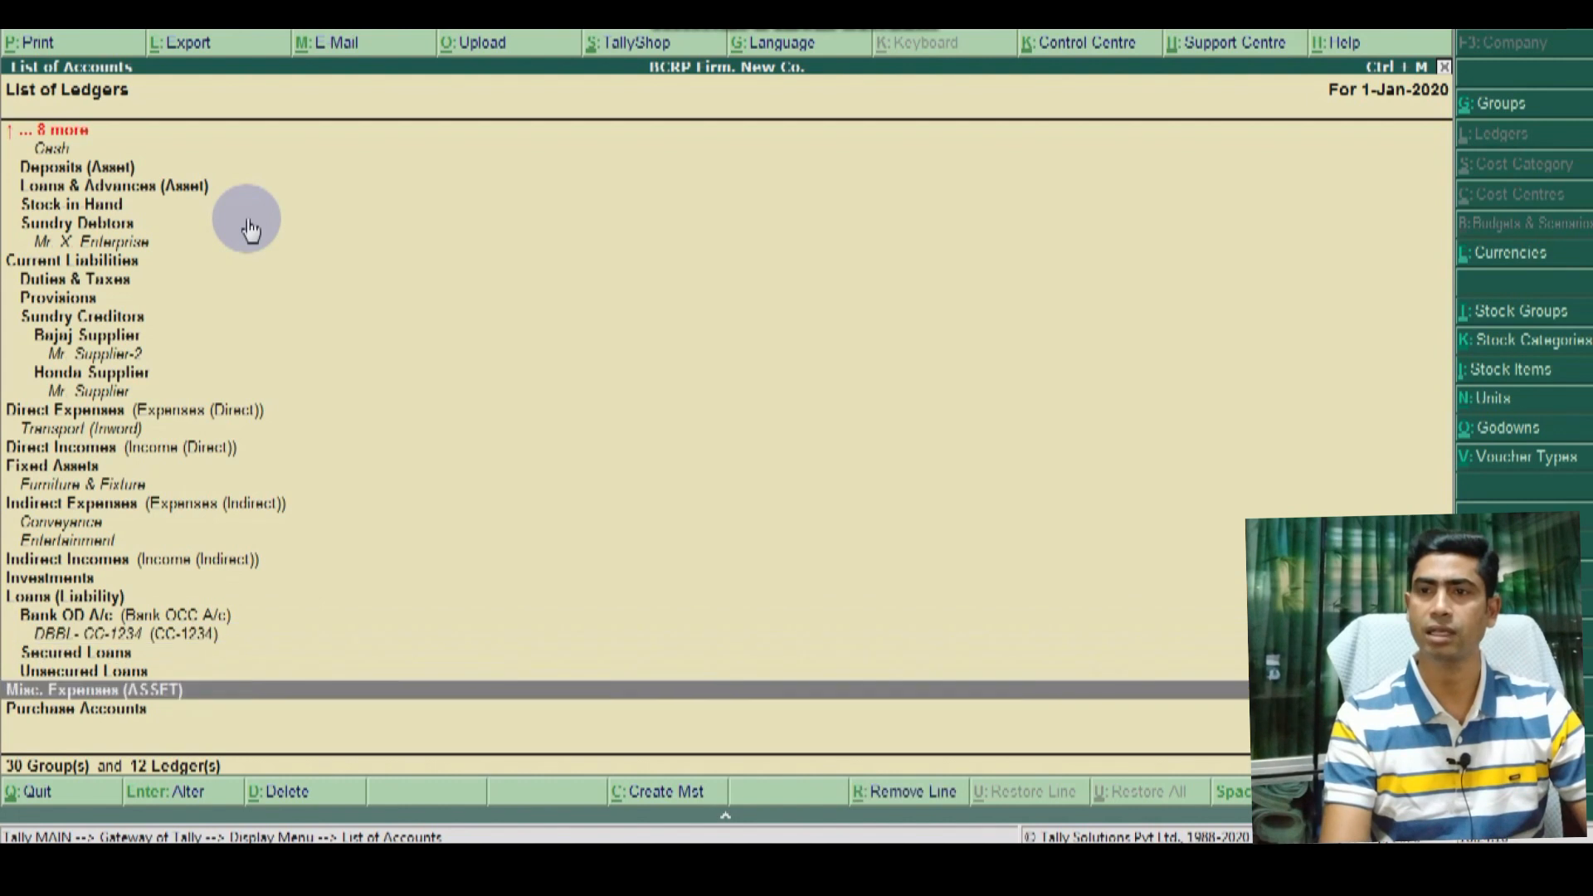
{"action": "key", "text": "Down"}
{"action": "key", "text": "Down"}
{"action": "key", "text": "Up"}
{"action": "key", "text": "Up"}
{"action": "key", "text": "Up"}
{"action": "key", "text": "Up"}
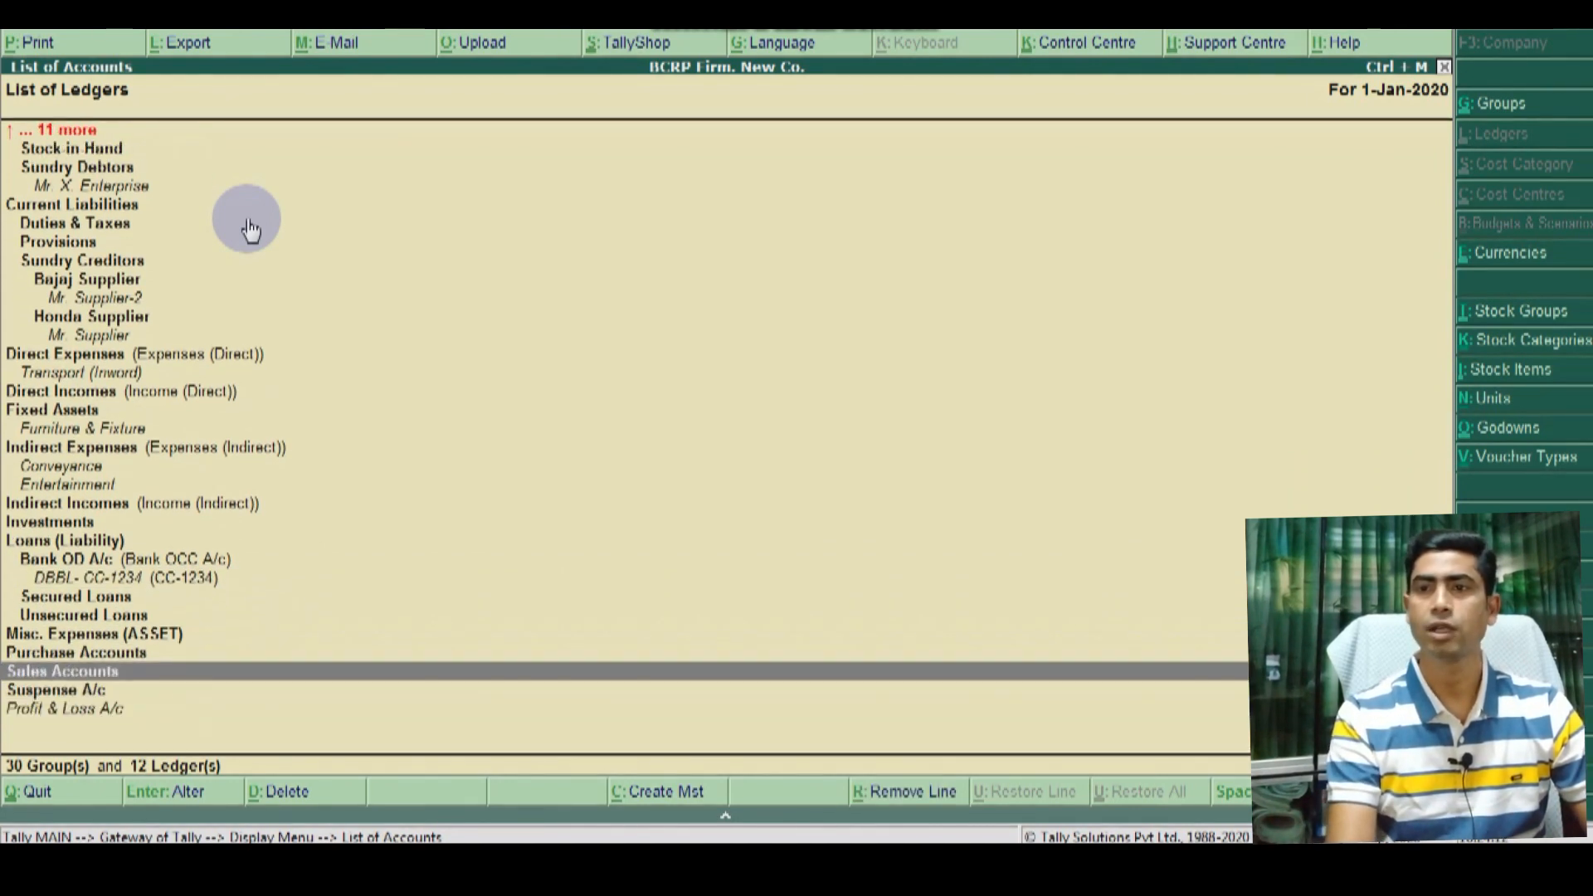